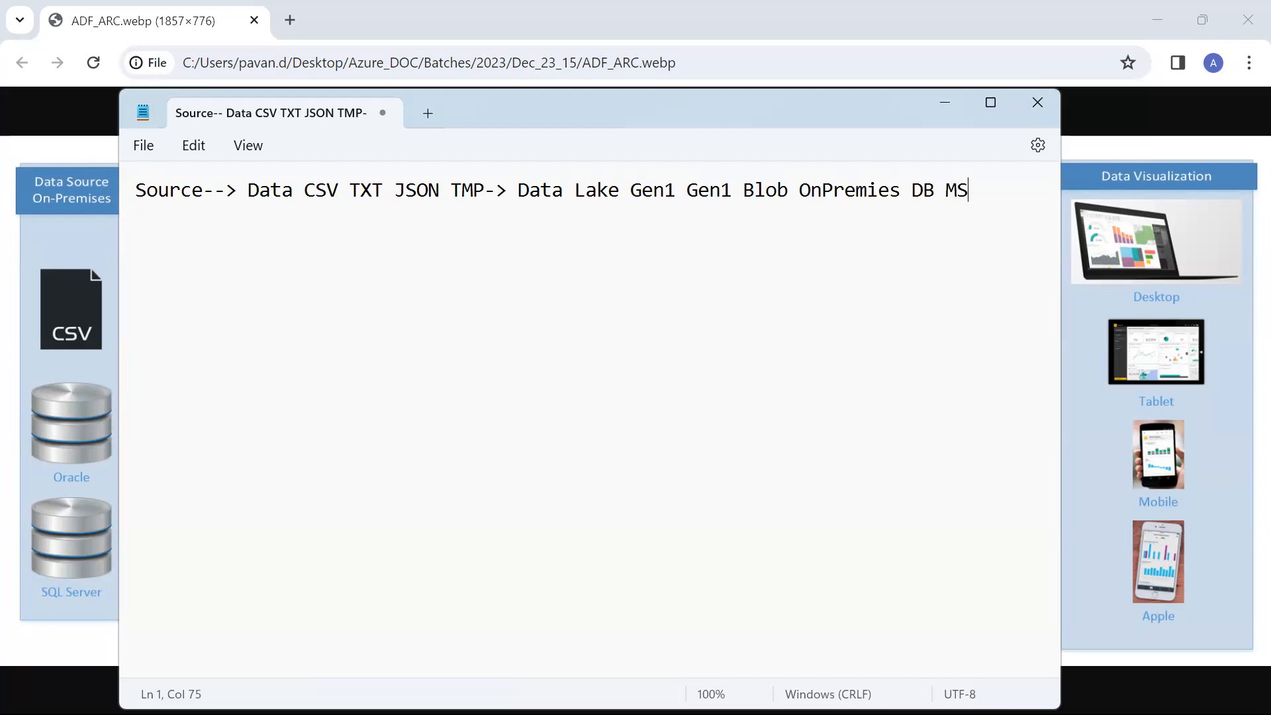
Add a line reading "Destination Target Sink-->" below the Source line, separated by blank lines
key("Return")
key("Return")
key("Return")
key("Return")
type("Destination Tar")
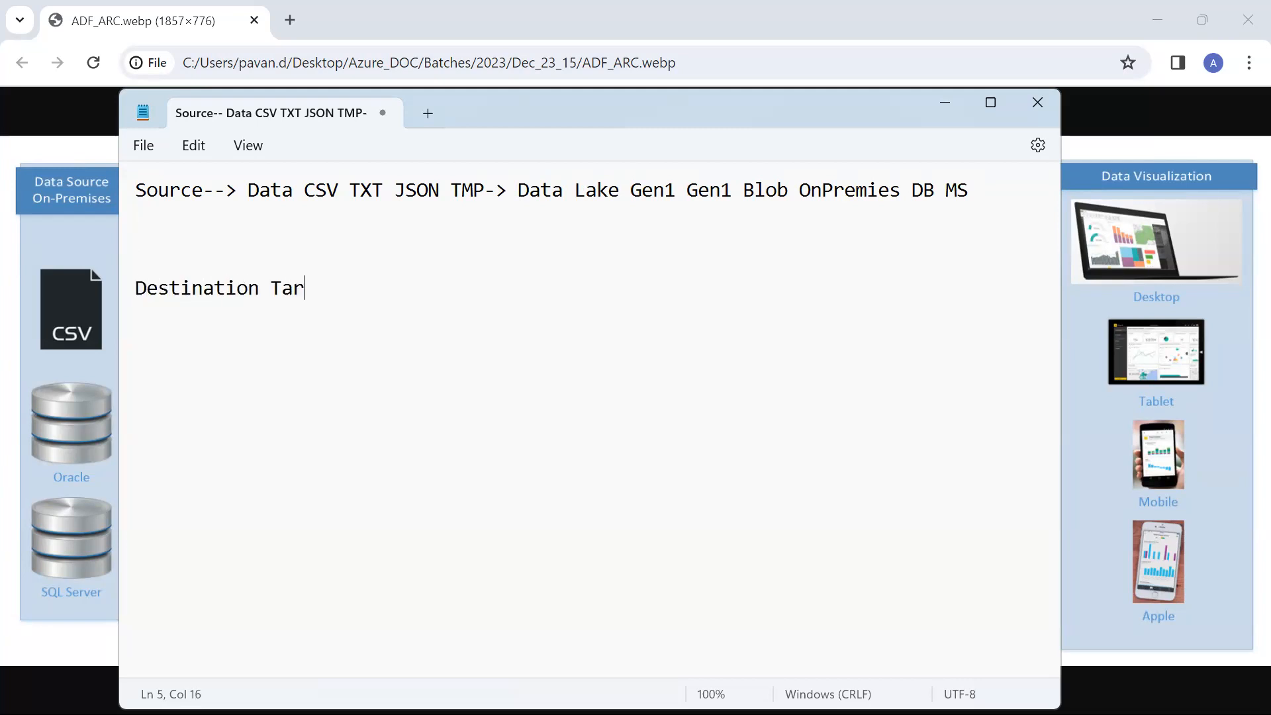
type("get SInk")
key("BackSpace")
key("BackSpace")
key("BackSpace")
type("ink-->")
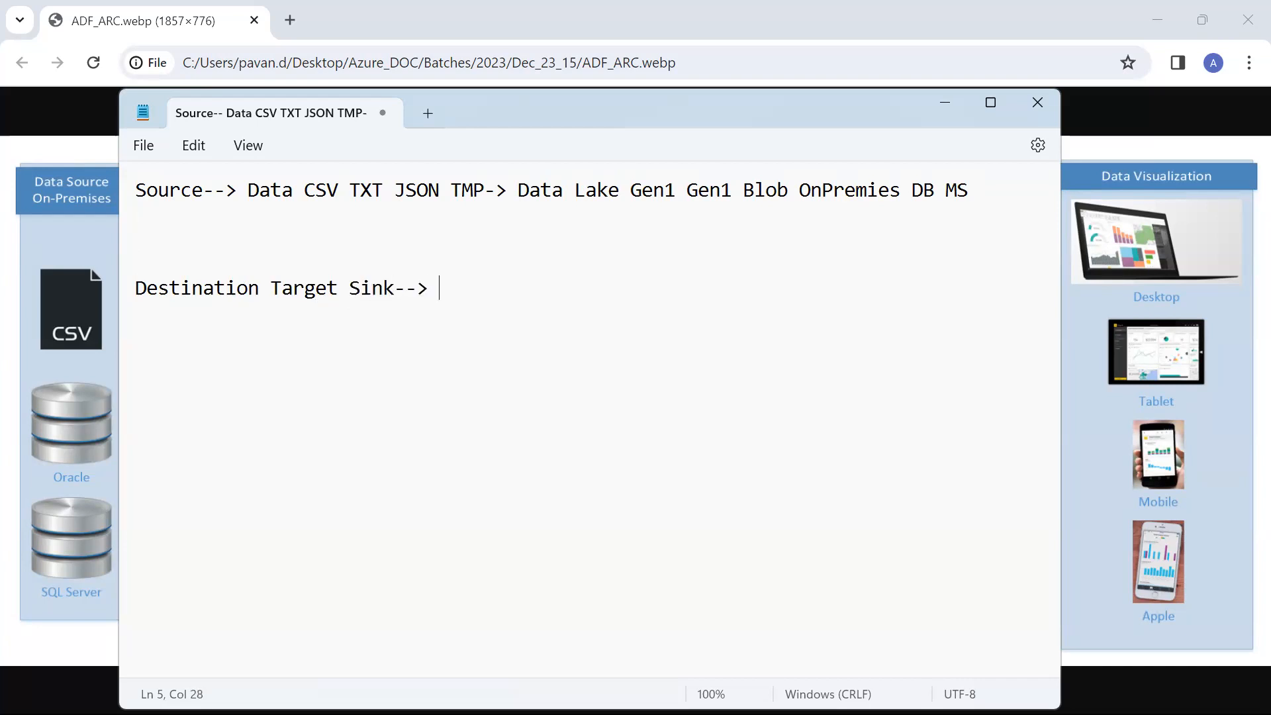
Check the ADF_ARC.webp architecture diagram and add "SQL DB" as the value on the Destination Target Sink line
key("alt+Tab")
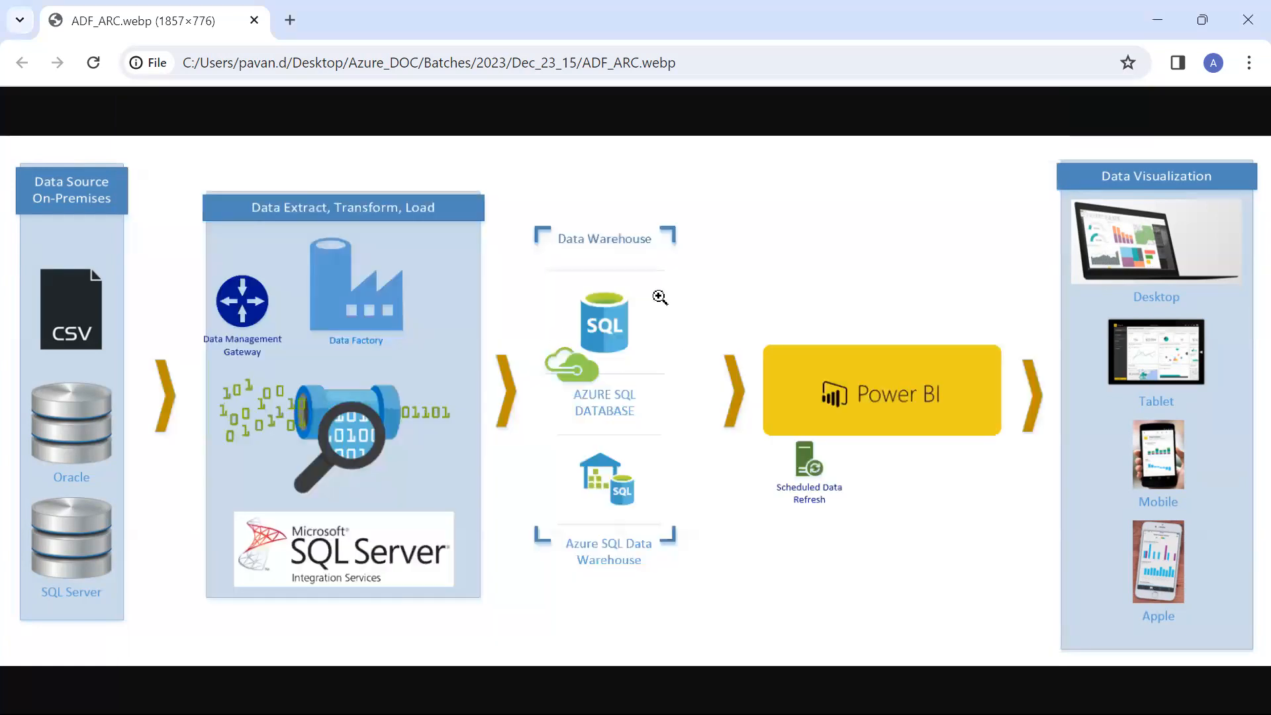
key("alt+Tab")
type("SQL DB")
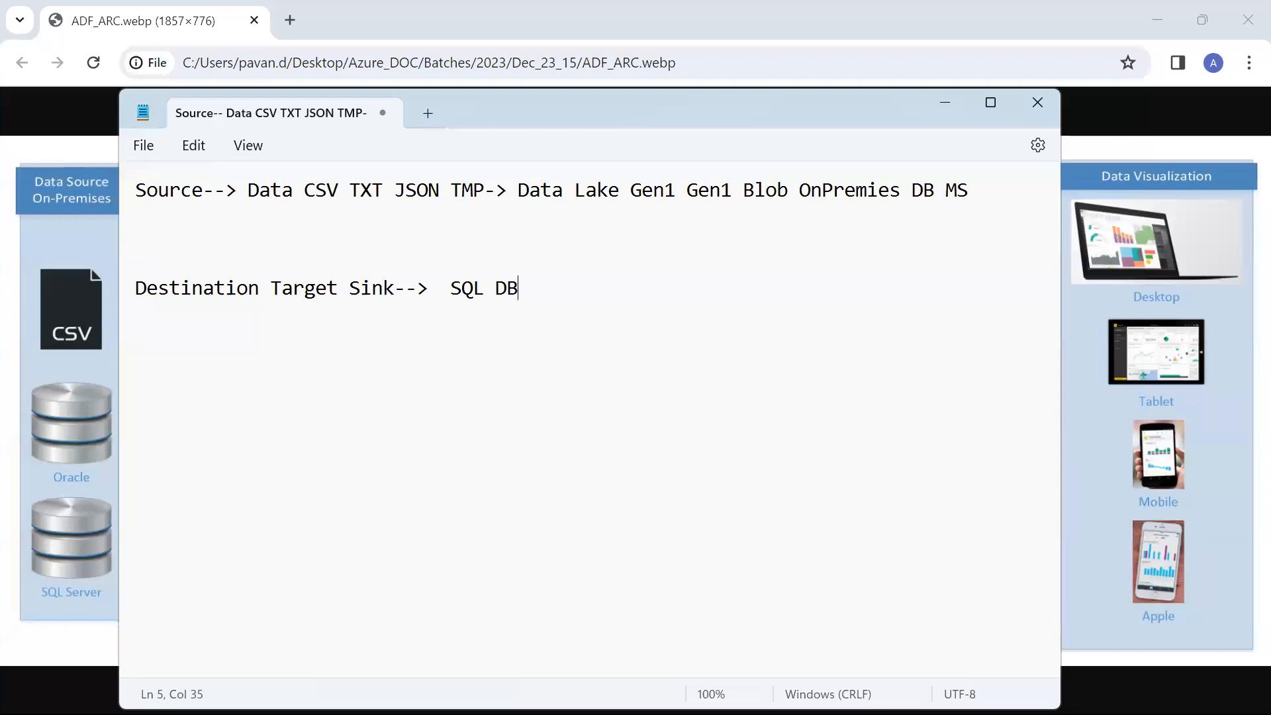
Insert the line "Logic--RAW-->ADD NEW COL--> TRF" between the Source and Destination lines
key("Up")
key("Up")
key("Return")
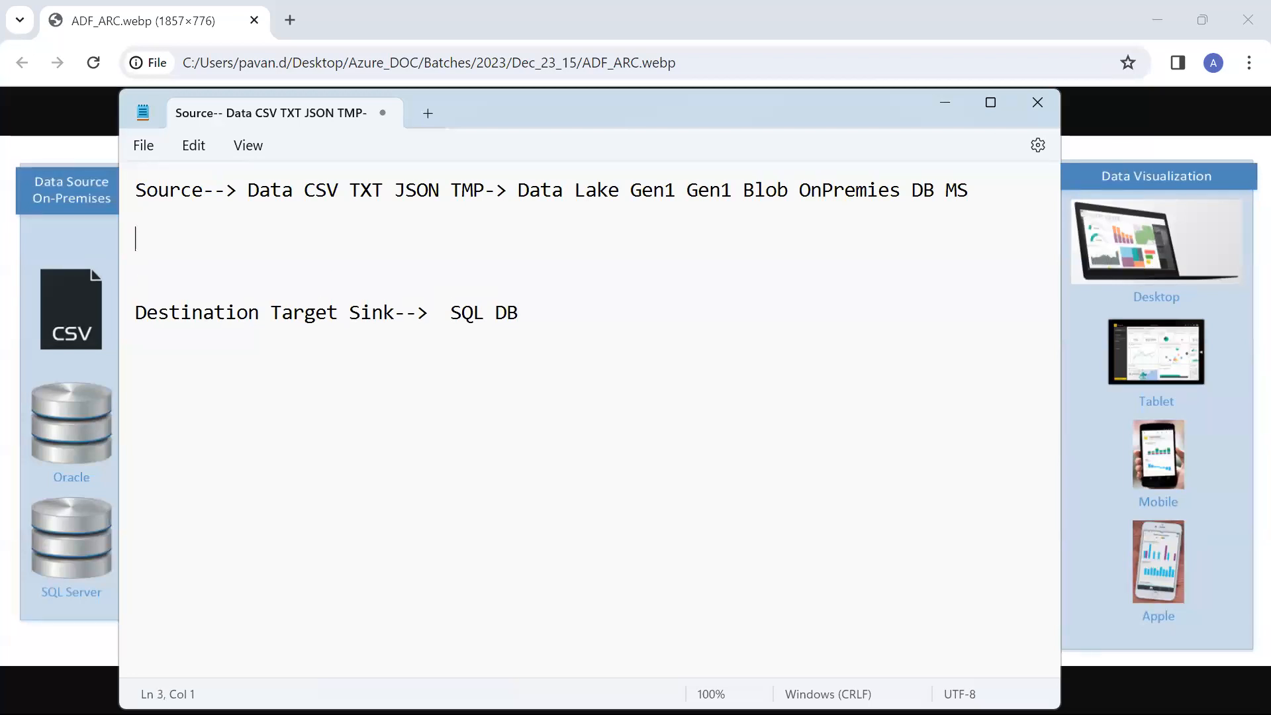
key("Return")
key("Up")
type("Logic--")
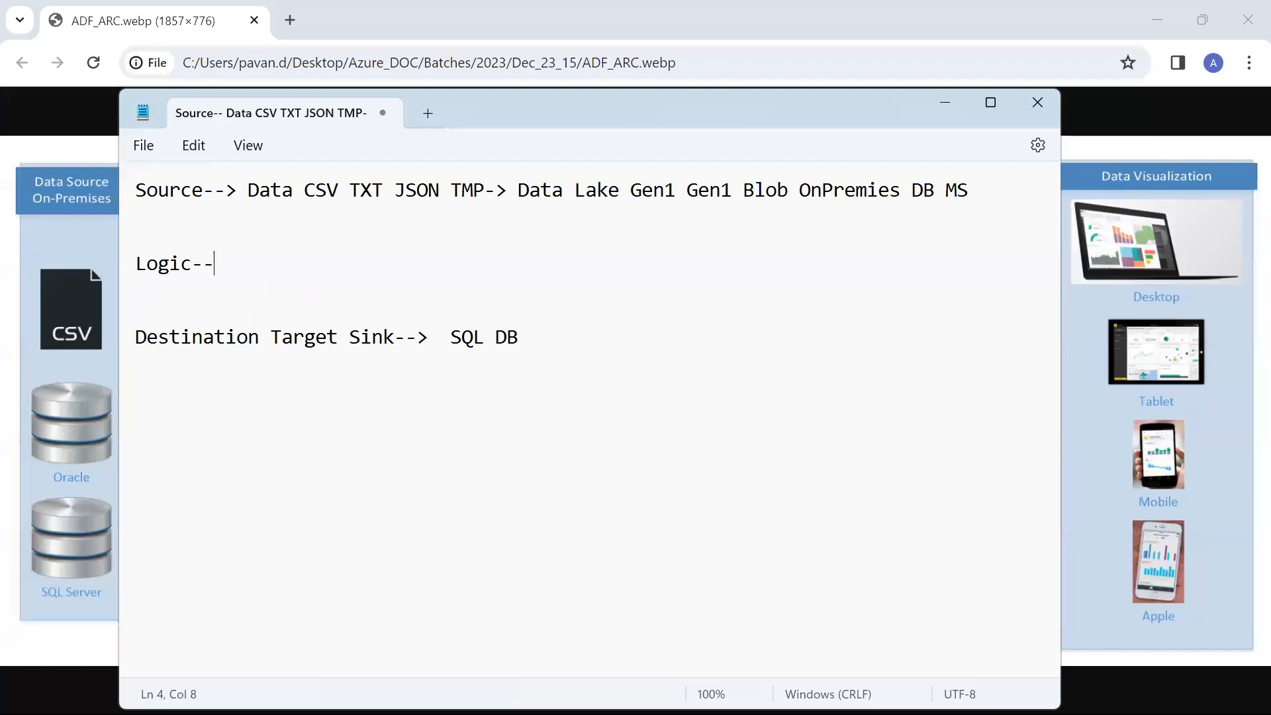
type("RAW-->ADD NEW CO")
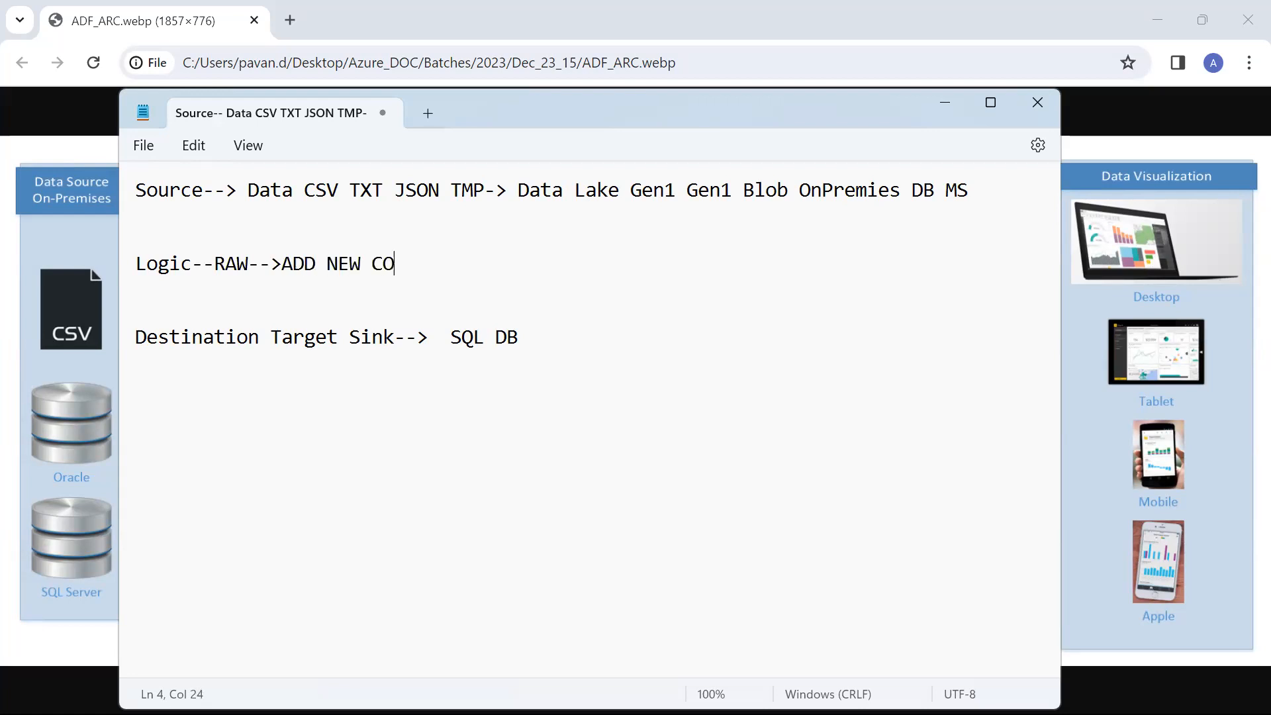
type("L--> TRF")
left_click(221, 204)
left_click_drag(204, 190, 74, 185)
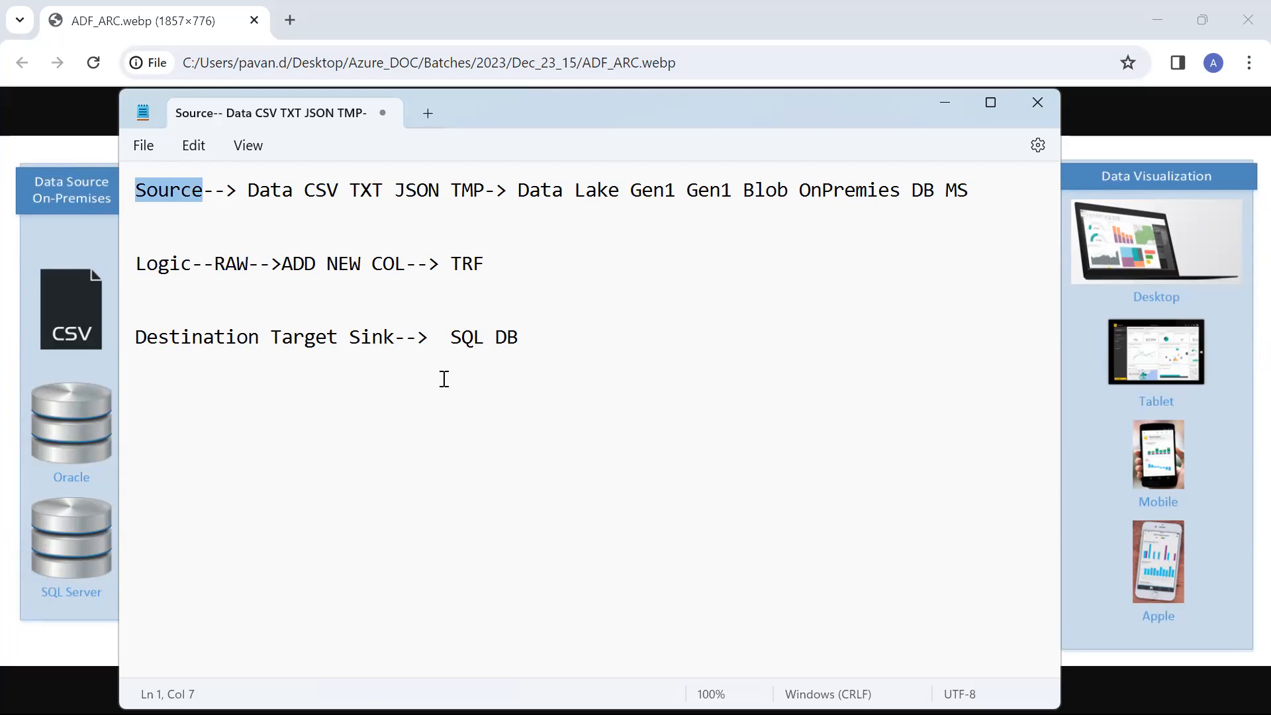
left_click_drag(415, 338, 118, 334)
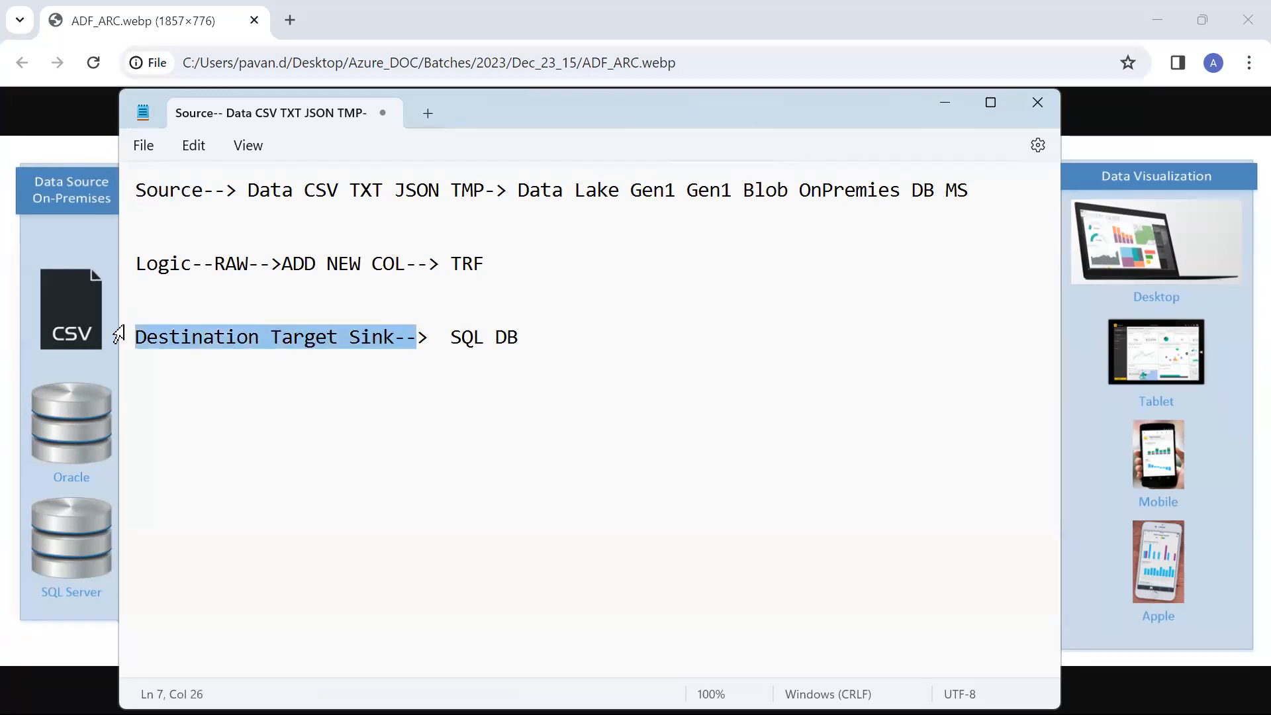
Add the line "Data Factory ETL" a few lines below the Destination line
left_click(664, 368)
key("Return")
key("Return")
key("Return")
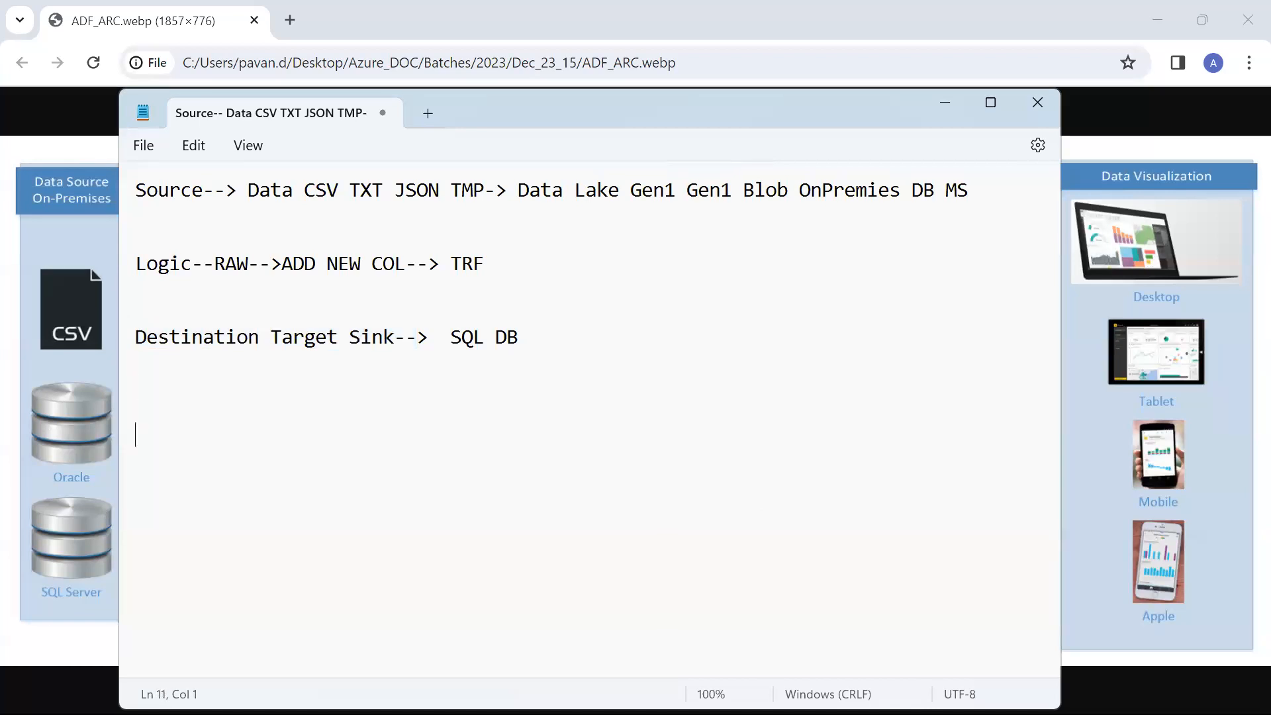
type("Data Fa")
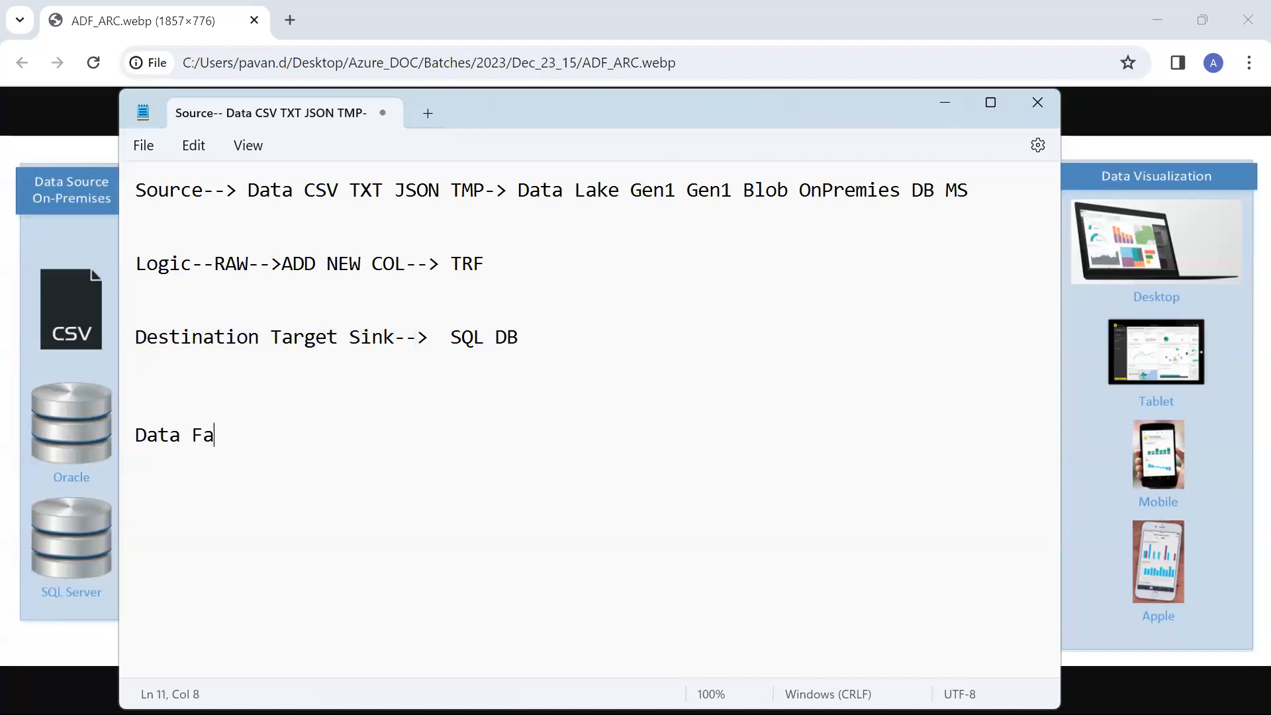
type("ctory ETL")
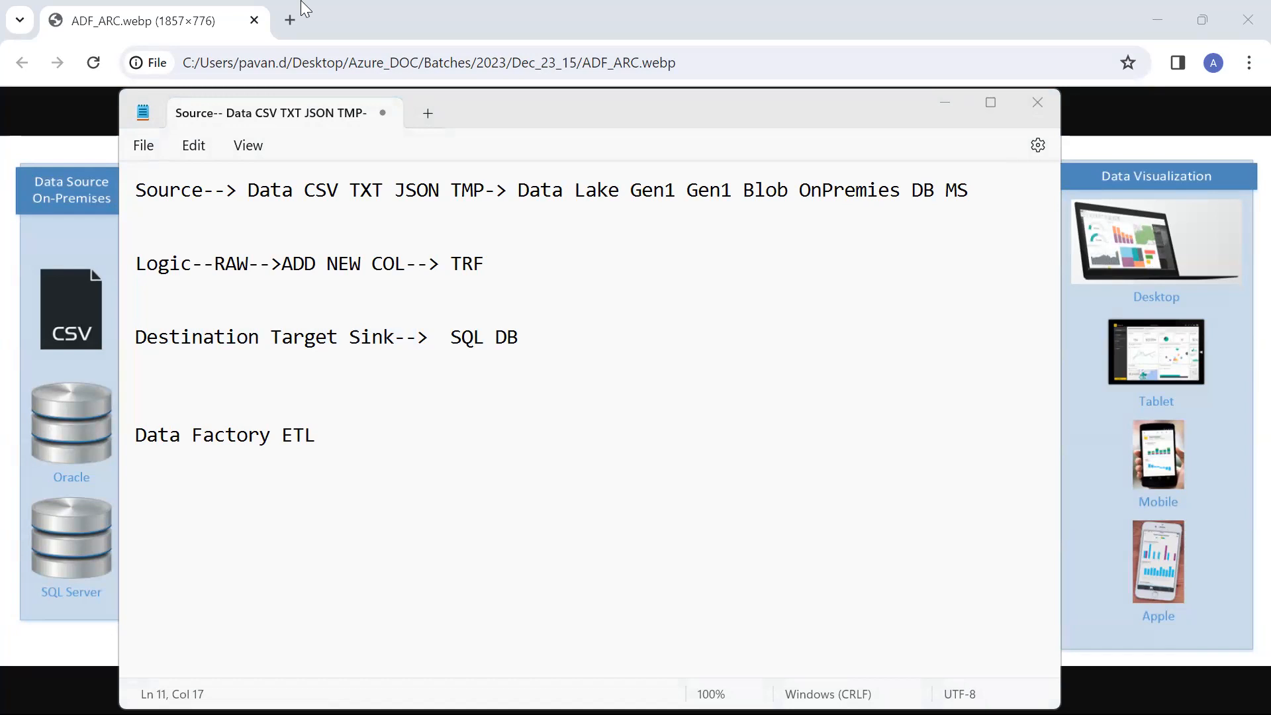
Switch to the AzureBI_DEMO notes in Notepad and add blank lines at the end of the document
key("alt+Tab")
key("alt+Tab")
key("alt+Tab")
key("alt+Tab")
key("alt+Tab")
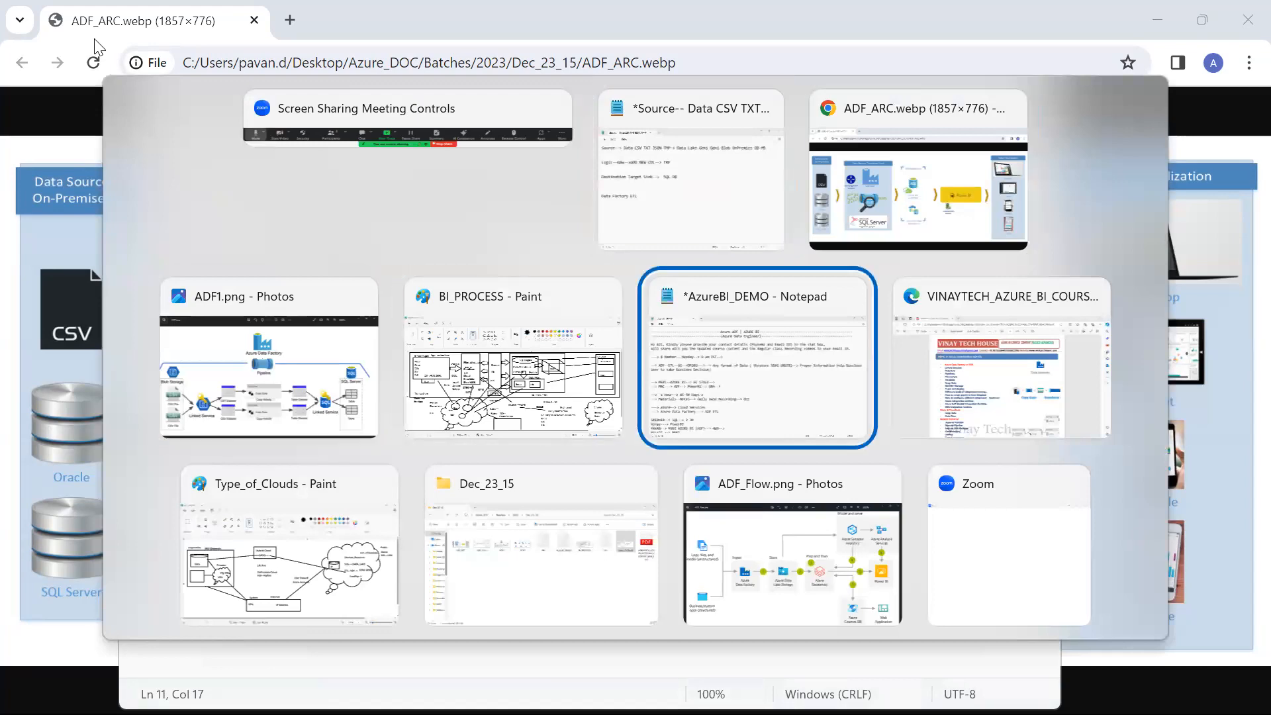
scroll(169, 280, "down", 15)
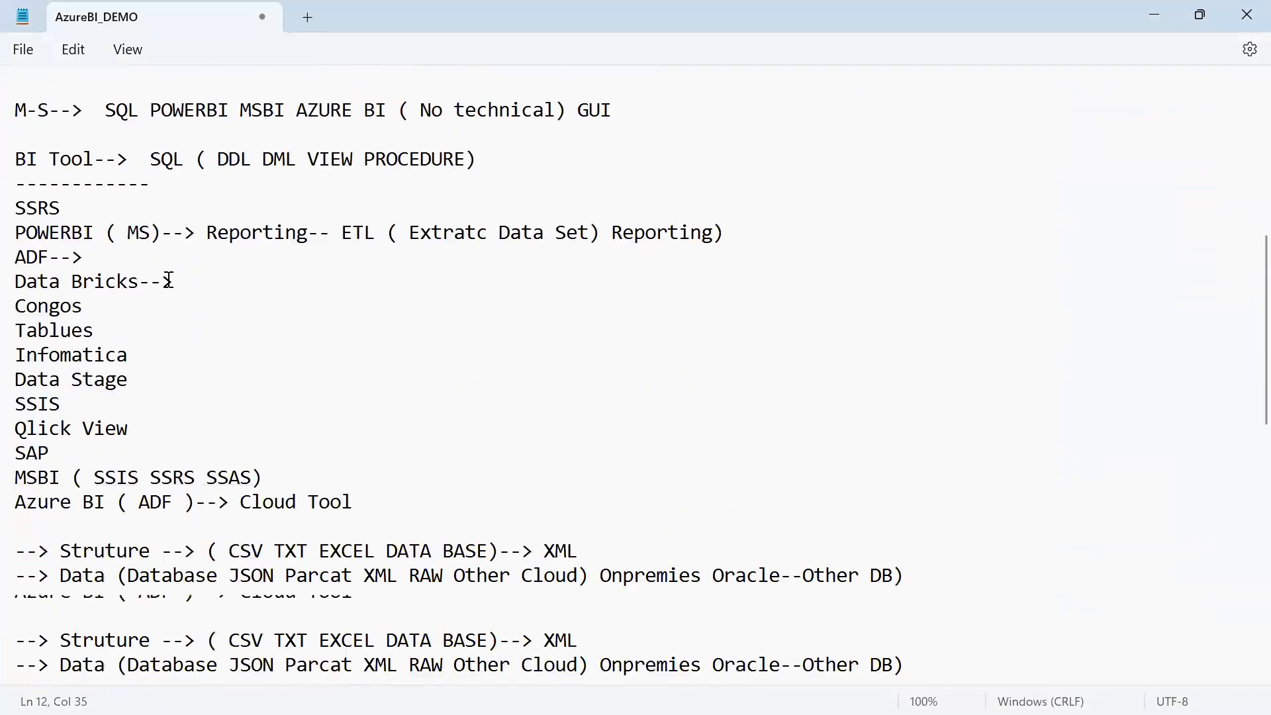
scroll(168, 279, "down", 10)
left_click(332, 312)
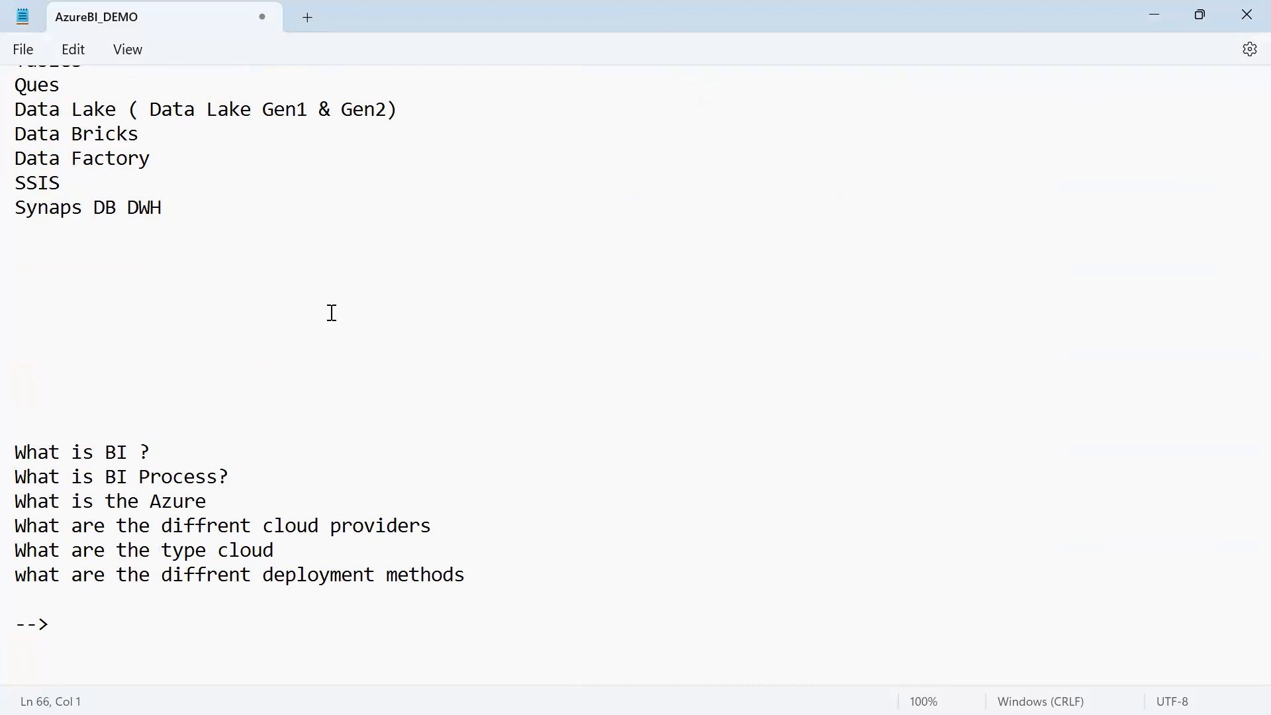
scroll(363, 284, "up", 1)
scroll(363, 284, "down", 1)
left_click(419, 615)
key("Return")
key("Return")
key("Return")
key("Return")
key("Return")
key("Return")
key("Return")
key("Return")
key("Return")
key("Return")
key("Return")
key("Return")
key("Return")
key("Return")
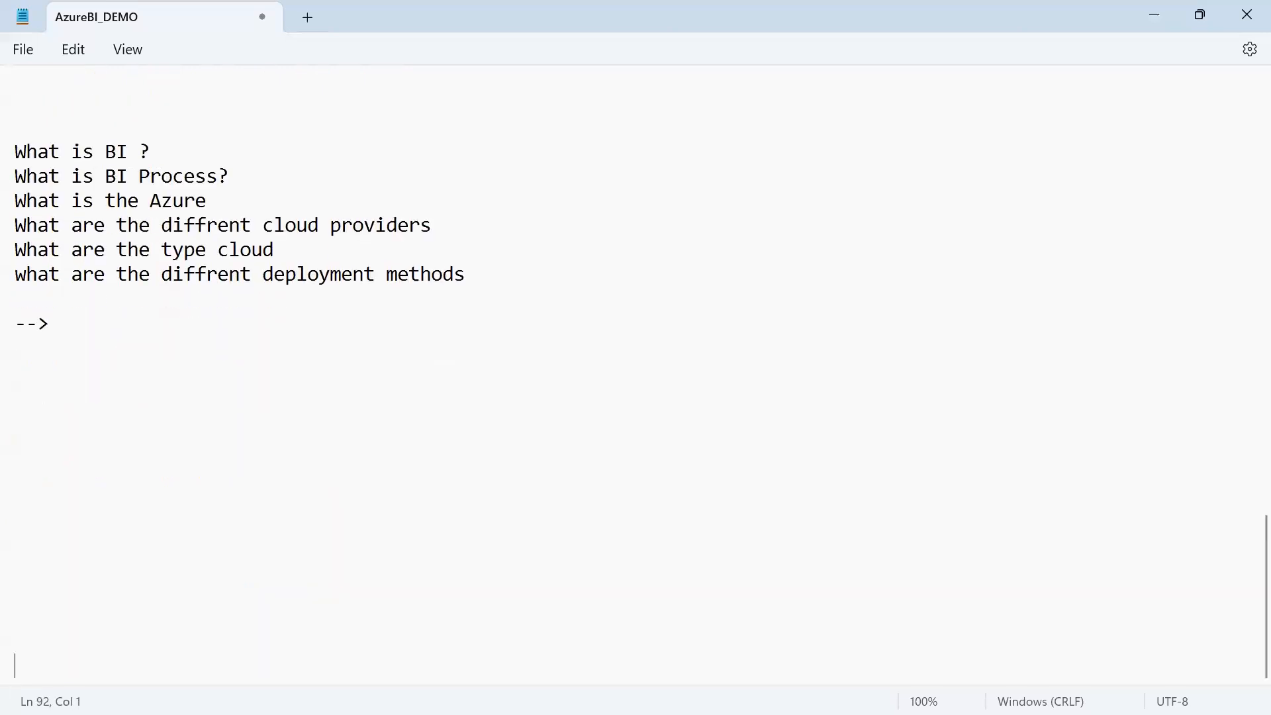
key("Return")
key("Return")
key("Return")
key("Return")
key("Return")
key("Return")
key("Return")
key("Return")
key("Return")
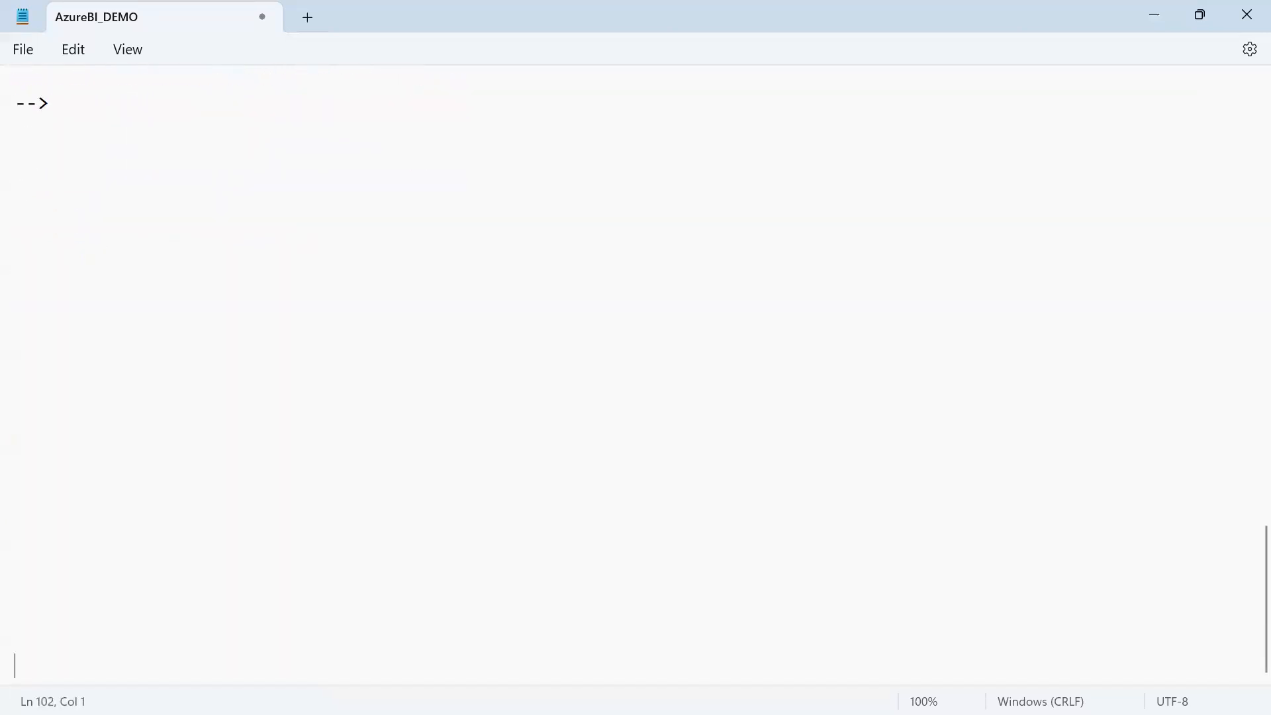
Write the heading "Azure Accounts Subscription" after the last arrow and underline it with a row of dashes
left_click(519, 103)
type("Azure Accounts ")
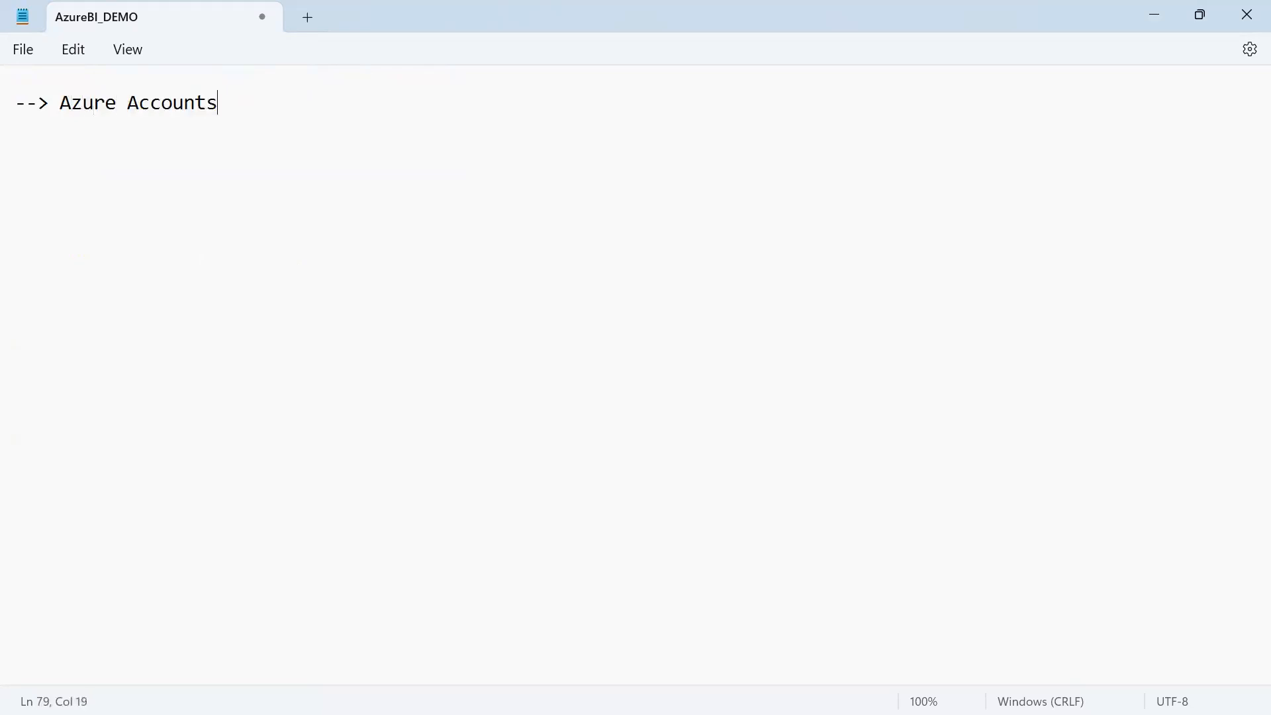
type("Suns")
key("BackSpace")
key("BackSpace")
type("bscrop")
key("BackSpace")
key("BackSpace")
type("iptio")
key("BackSpace")
type("ion")
key("Return")
type("-------------------------------")
Write "Portal.Azure.com ( Store)-->" on the line below the dashes
key("Return")
type("Porta")
key("BackSpace")
type("t")
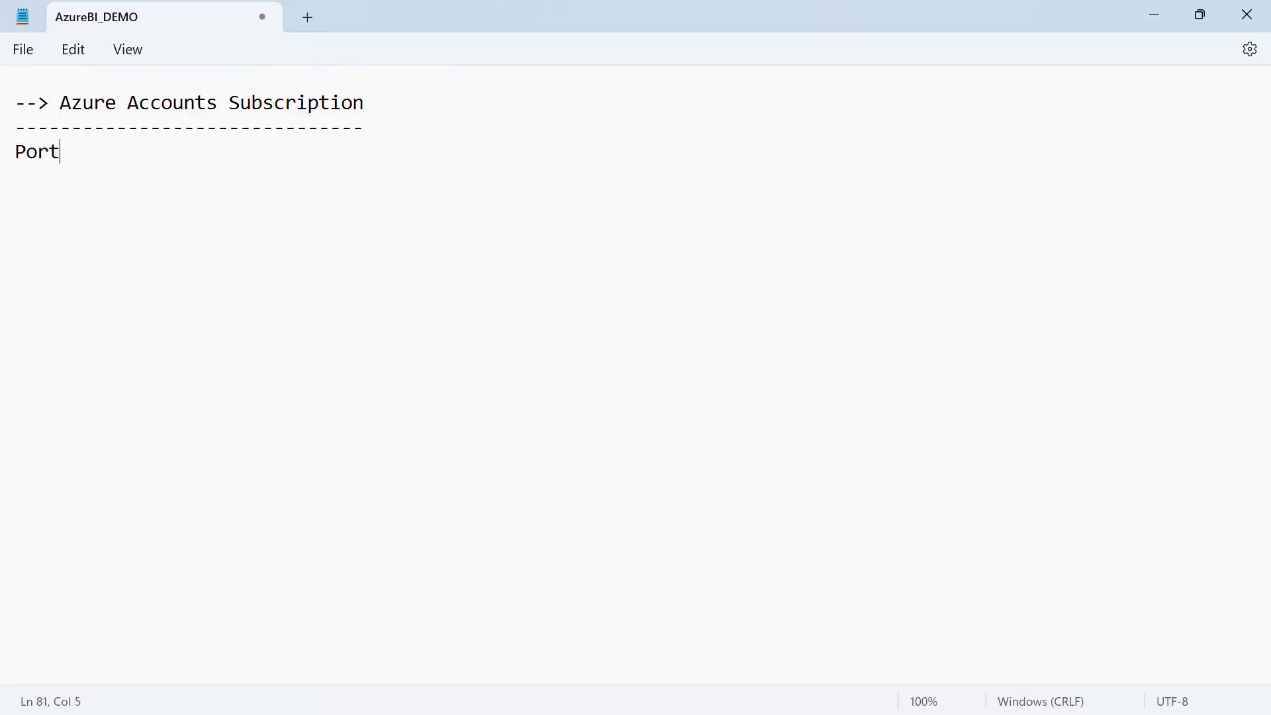
type("al.Azure.c")
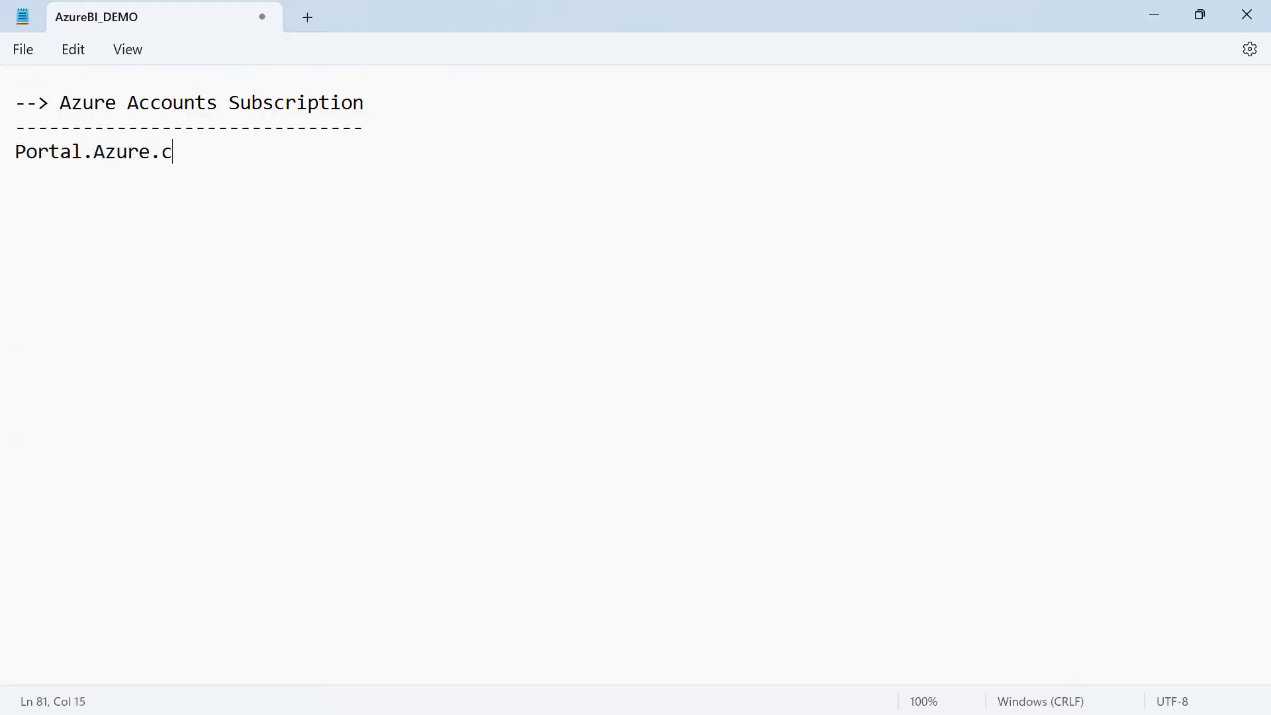
type("om ( Store)--> ")
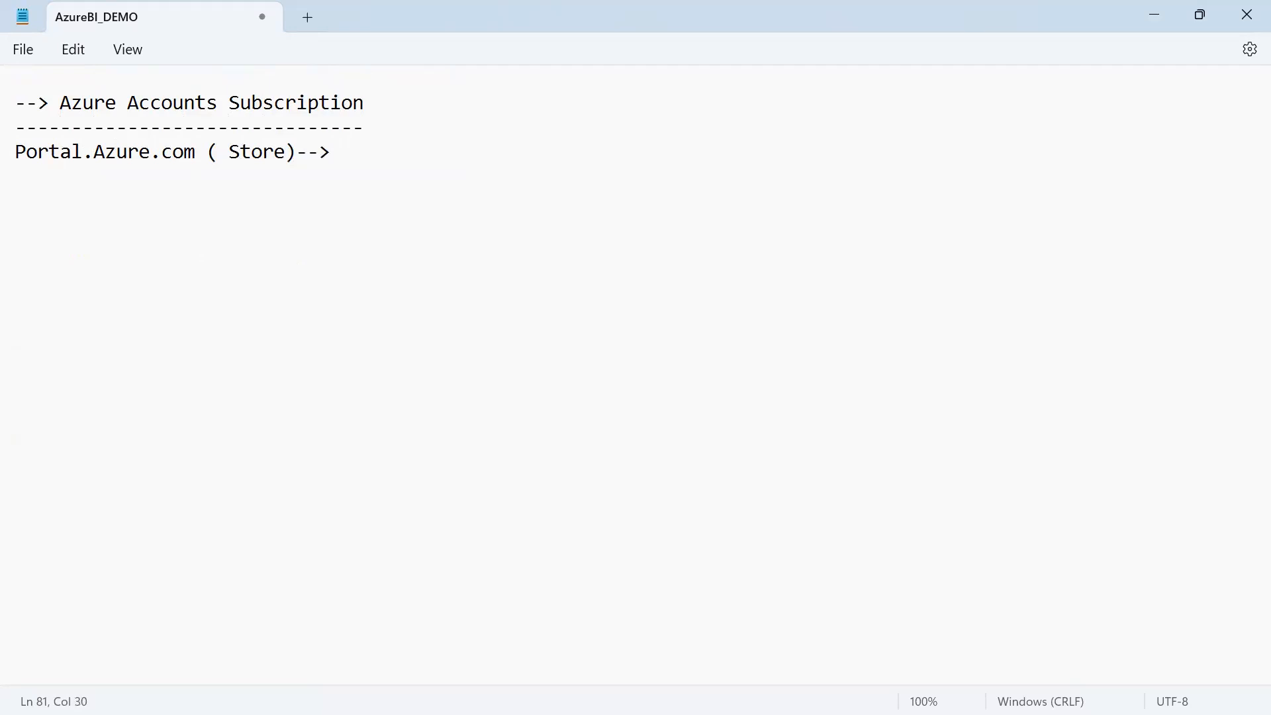
type("SERVER")
Extend the Portal.Azure.com line with "Servcies Resoruce -->"
key("BackSpace")
key("BackSpace")
key("BackSpace")
key("BackSpace")
key("BackSpace")
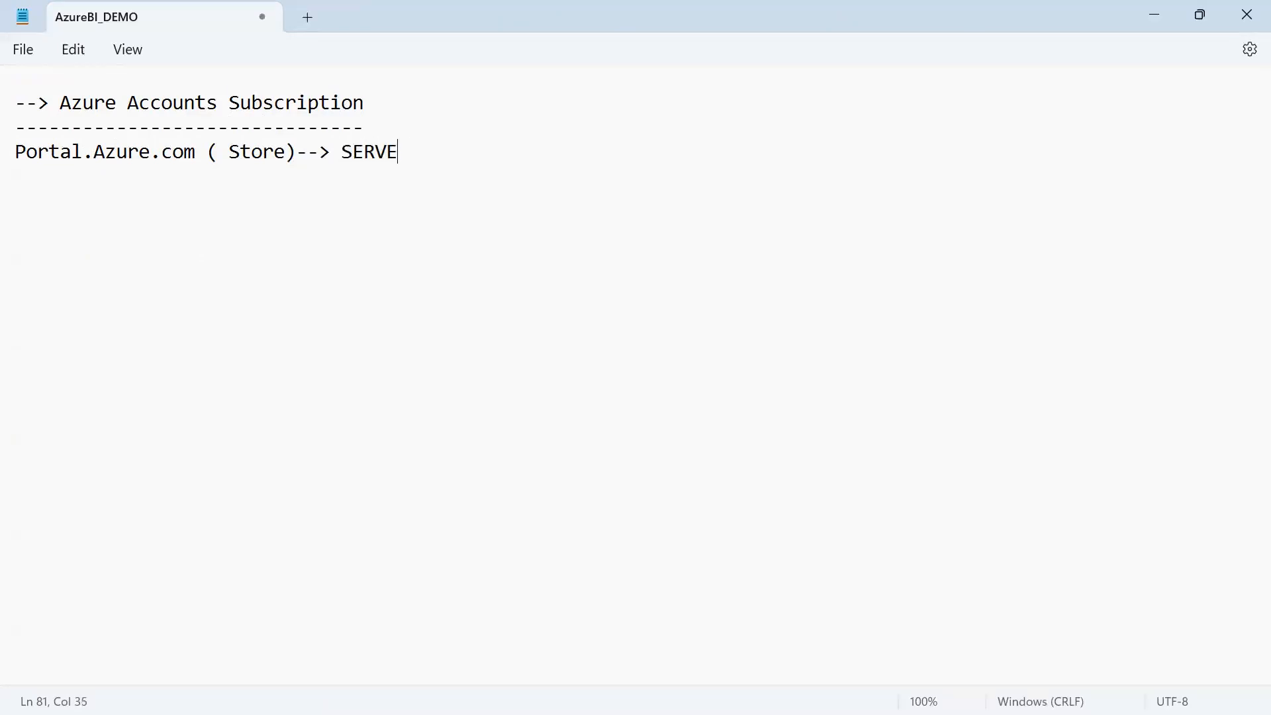
type("ervcies Resoruce ")
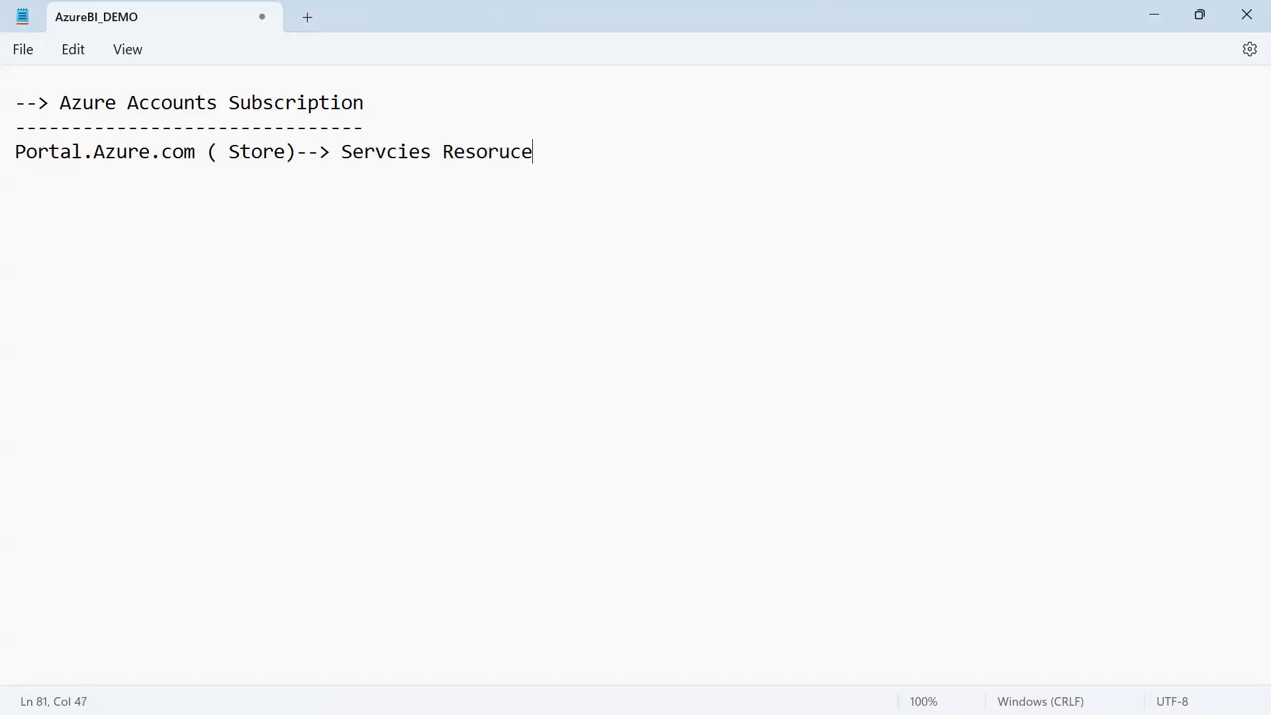
type("-->")
Below the portal line, leave two blank lines and write "--> Azure Storage Account ( Soruce Data)"
key("Return")
key("Return")
key("Return")
type("--> ")
type("S")
key("BackSpace")
type("Azure Storage Account  ( Soruce Data)")
Add the line "--> Azure SQL DB ( Tables) ( Target Data)" under the storage account entry
key("Return")
type("--> ")
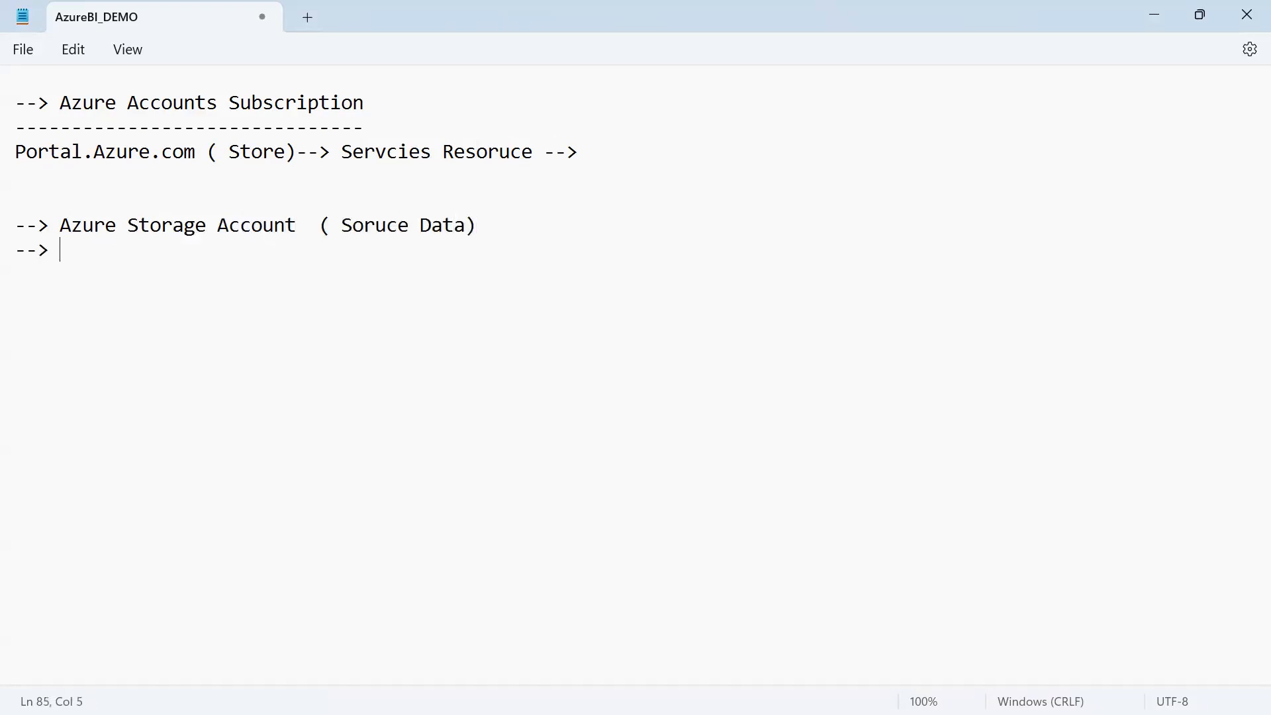
type("Azure SQL")
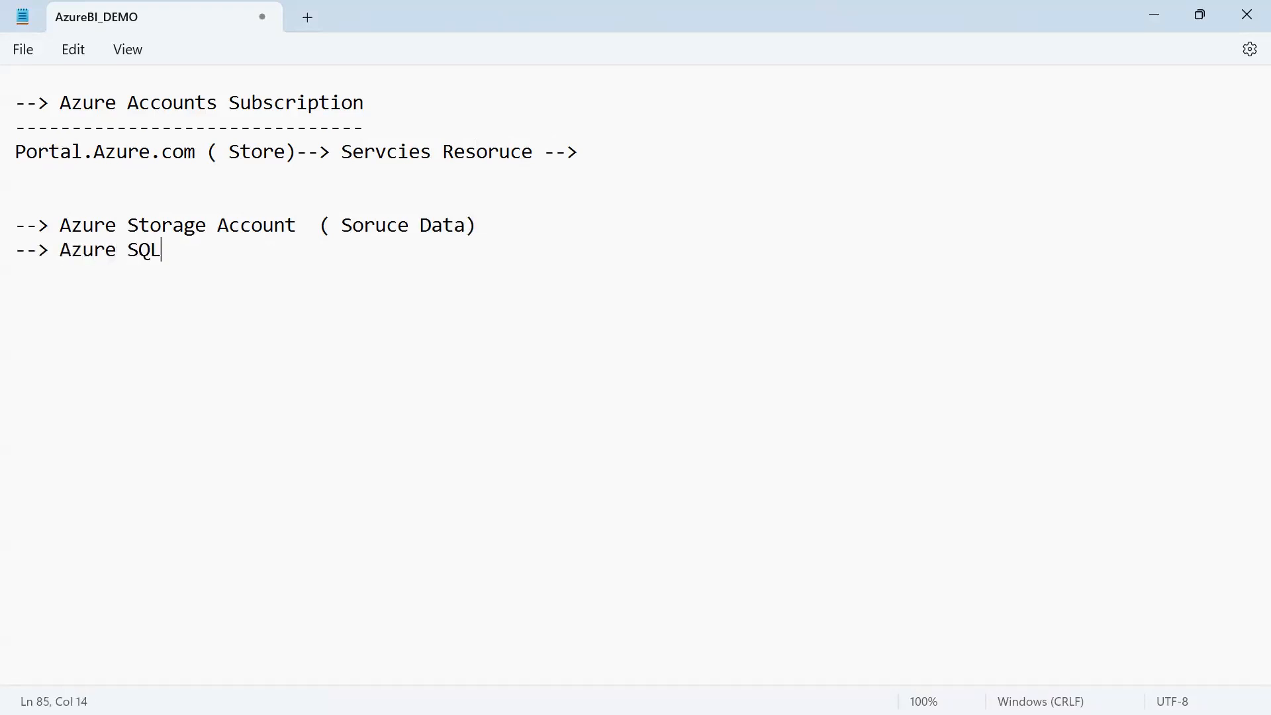
type(" DB ( Tables")
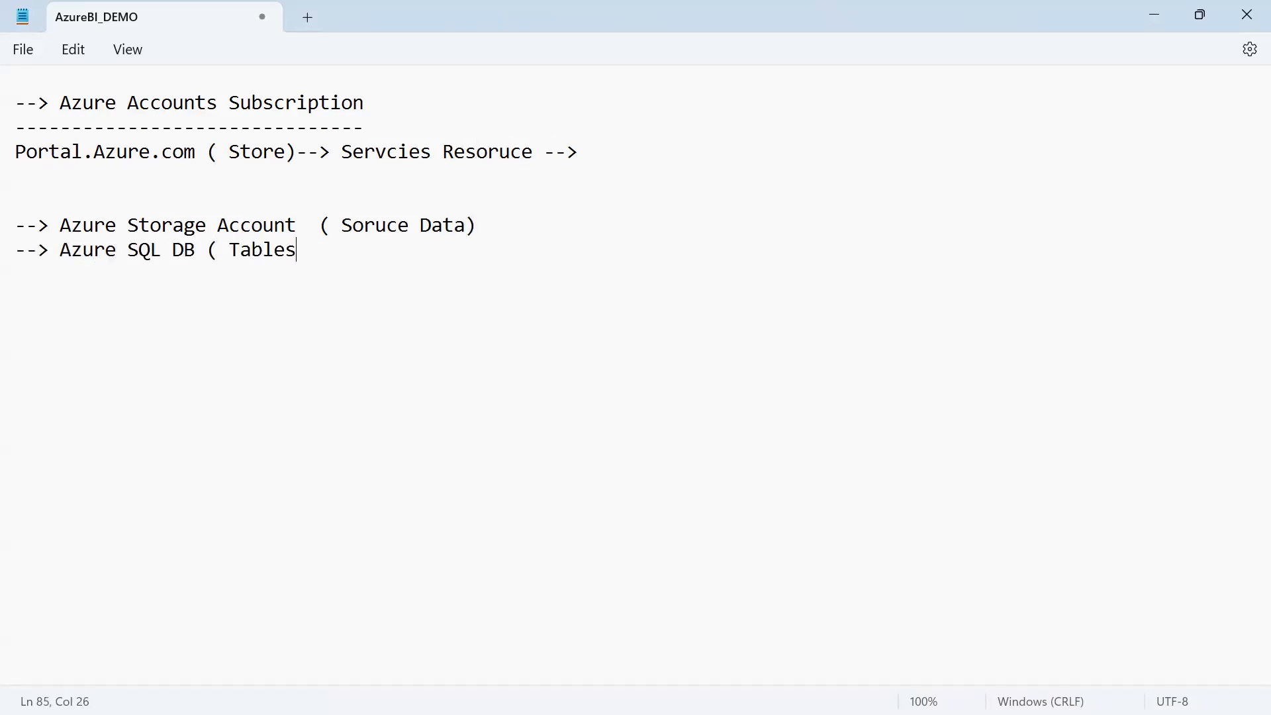
type(") ( Target Data)")
Add the line "--> Azure Data Factory ETL" under the SQL DB entry
key("Return")
type("--> A")
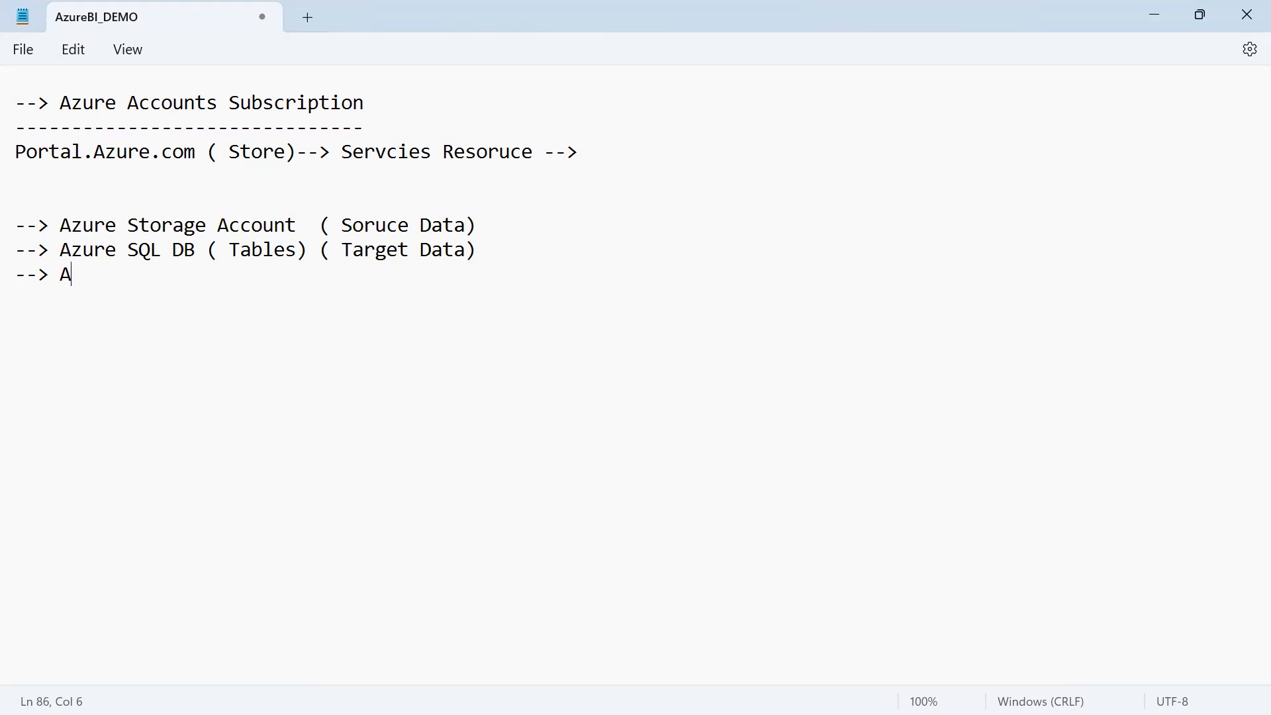
type("zure Data F")
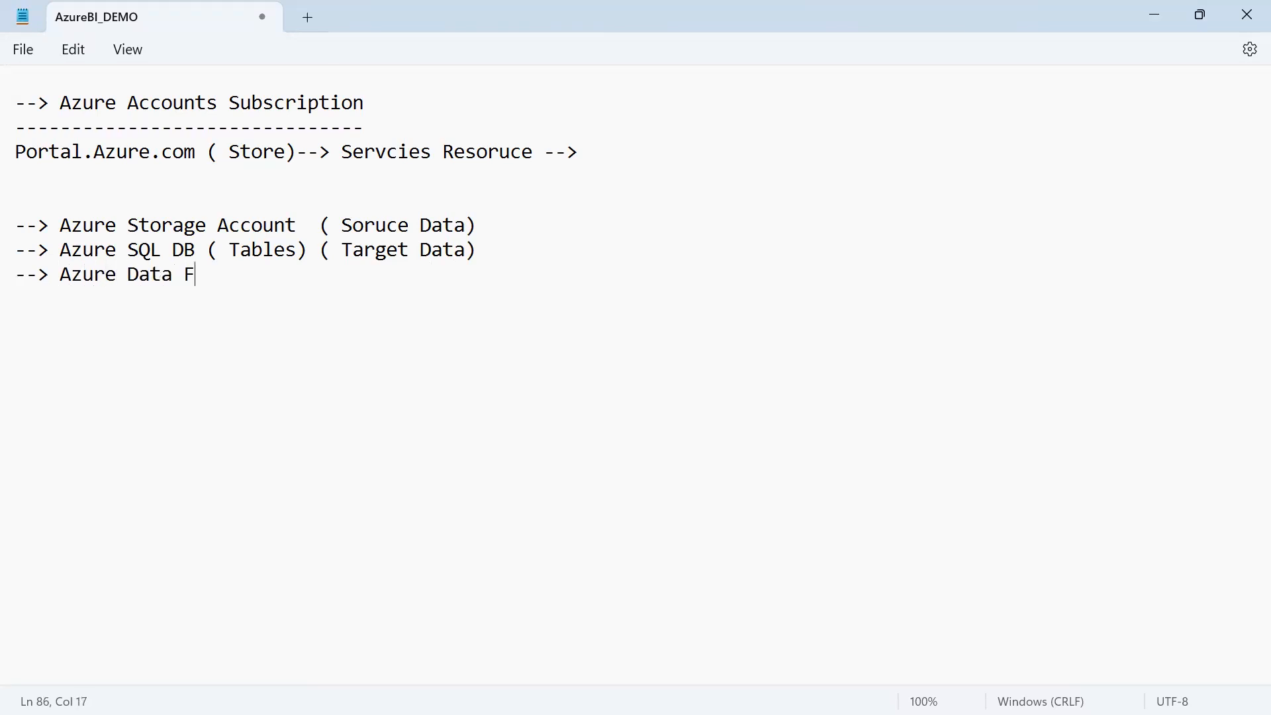
type("actory ETL")
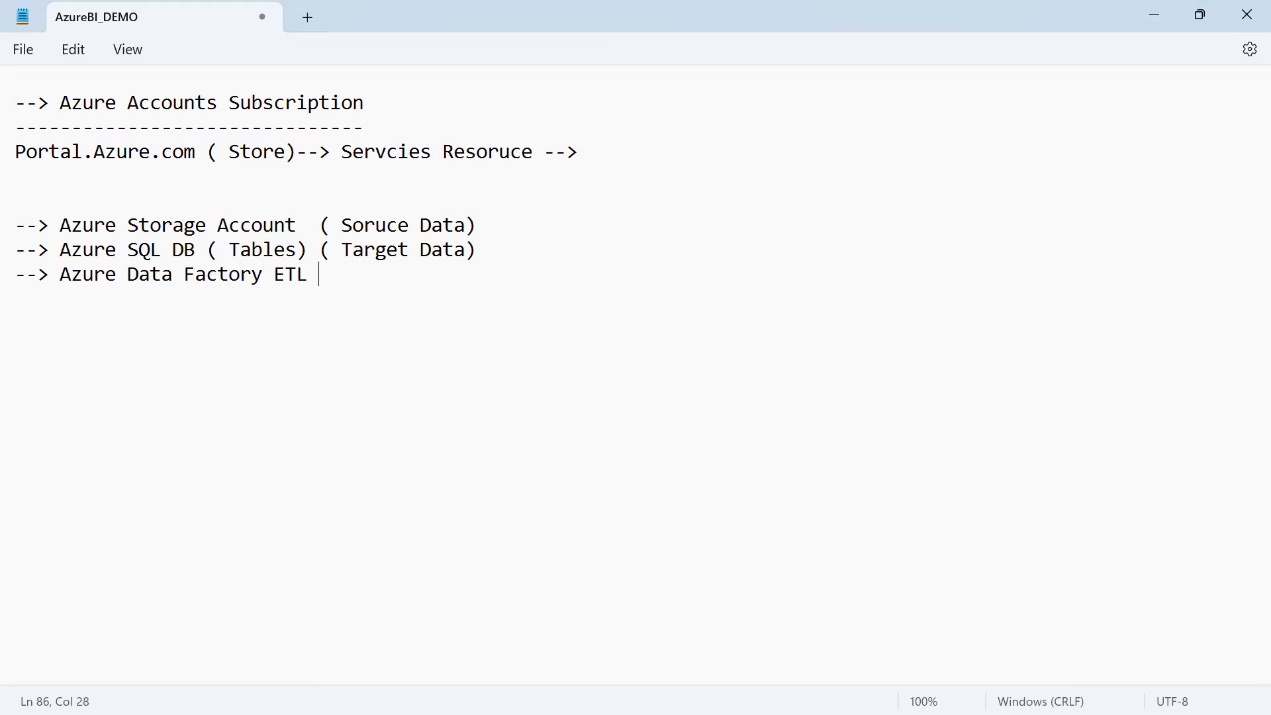
Add the line "--> Power BI ( Display the Data Vis)" under the Data Factory entry
key("Return")
type("--> Power Bi")
key("BackSpace")
key("BackSpace")
type("I ( Displac")
key("BackSpace")
type("y ")
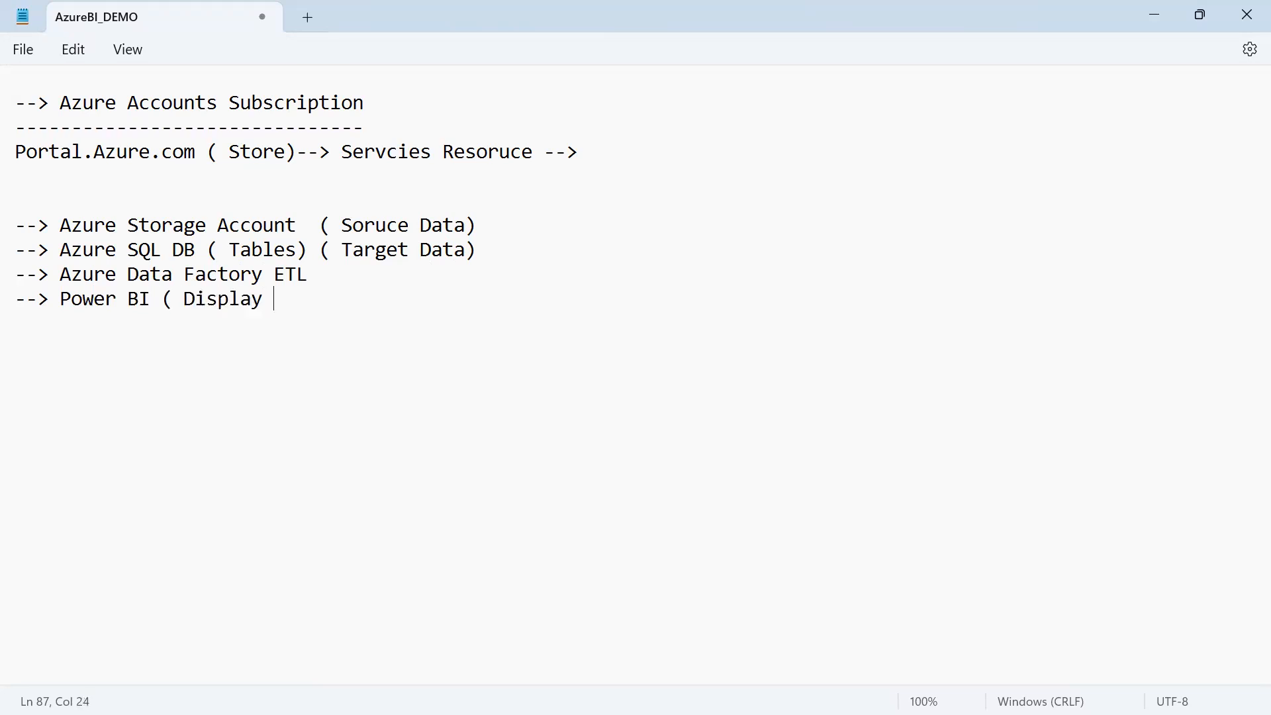
type("the Data Vis)")
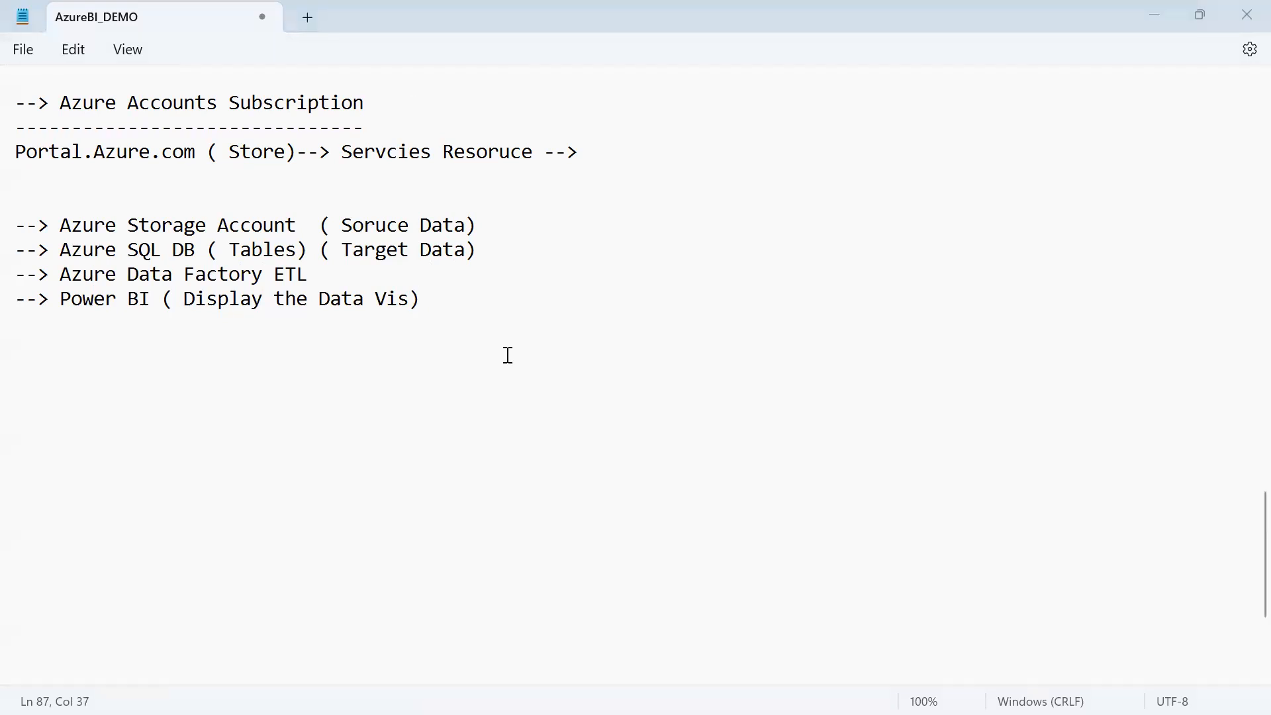
Start a new "-->" line directly below the Portal.Azure.com line
key("alt+Tab")
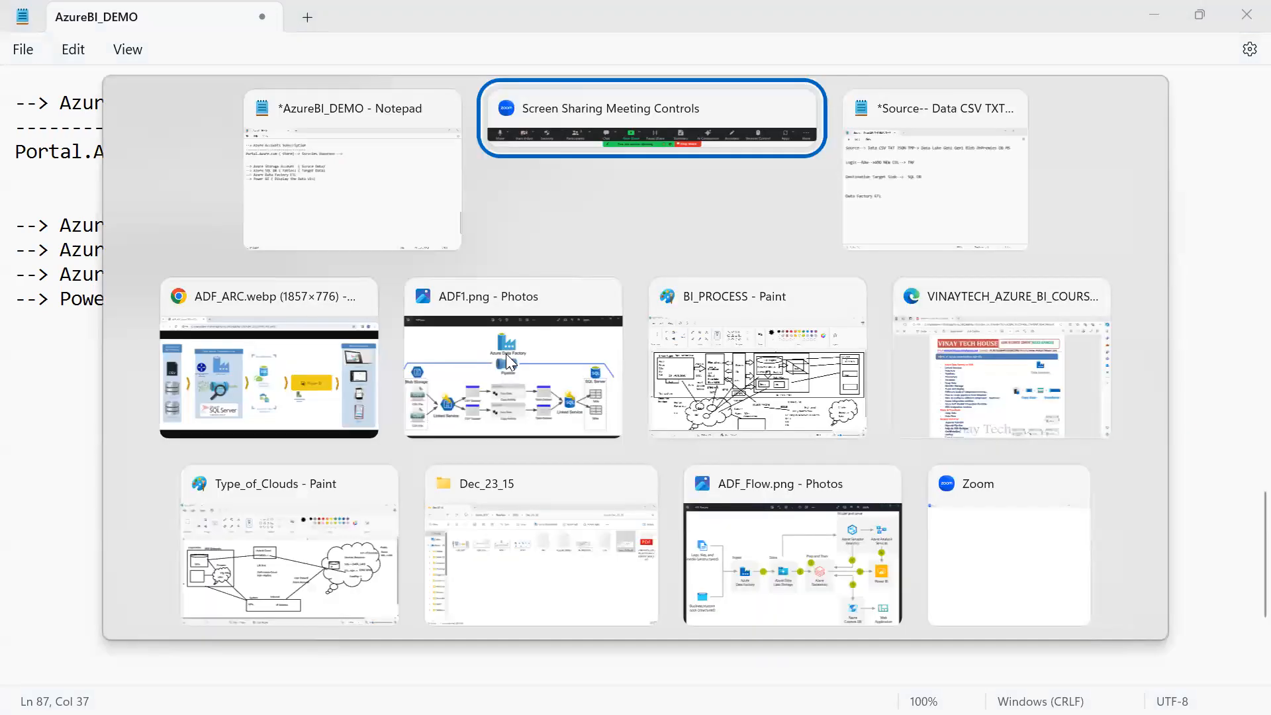
key("alt+shift+Tab")
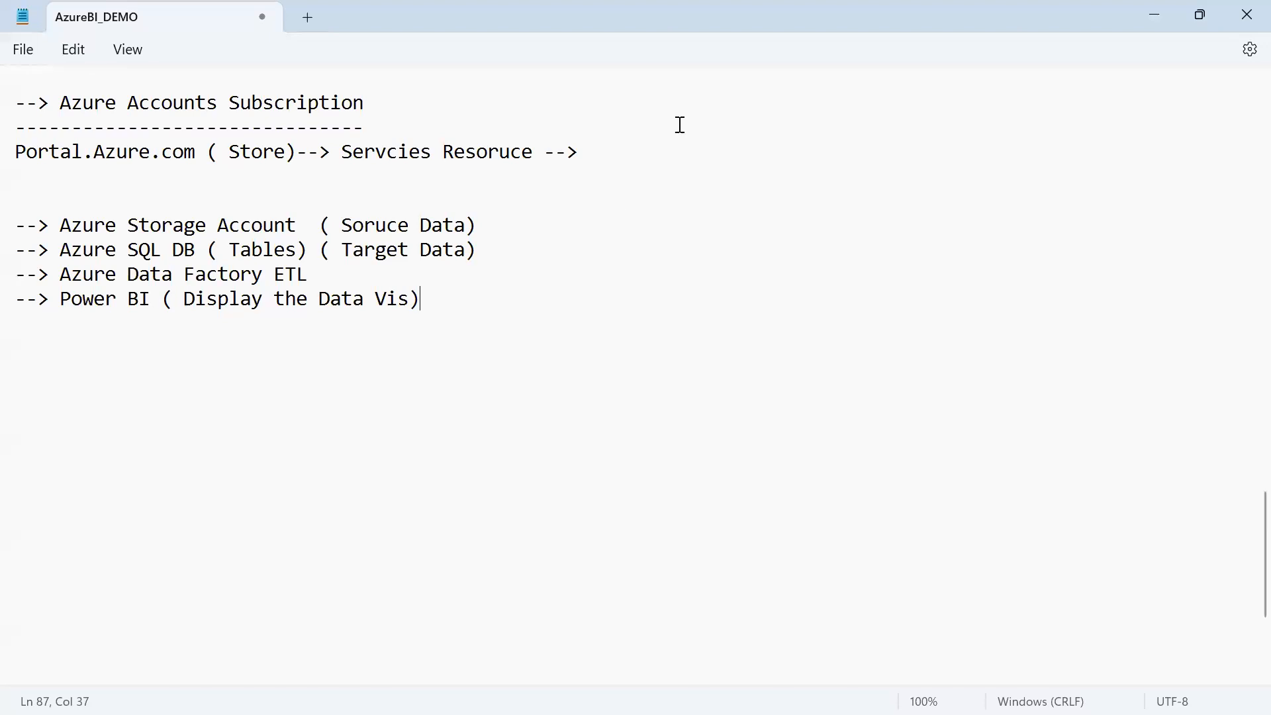
left_click(671, 152)
key("Return")
type("-->")
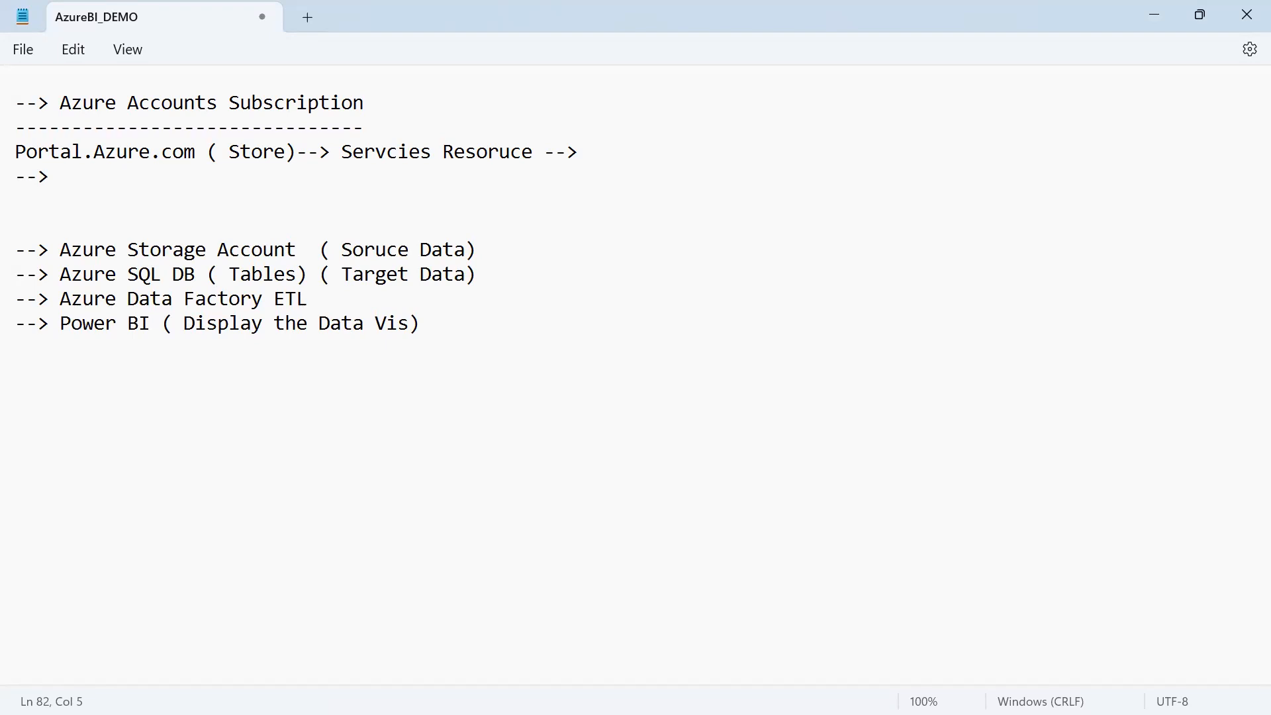
Switch to the Chrome window showing the ADF_ARC.webp architecture diagram
key("alt+Tab")
key("Down")
key("Left")
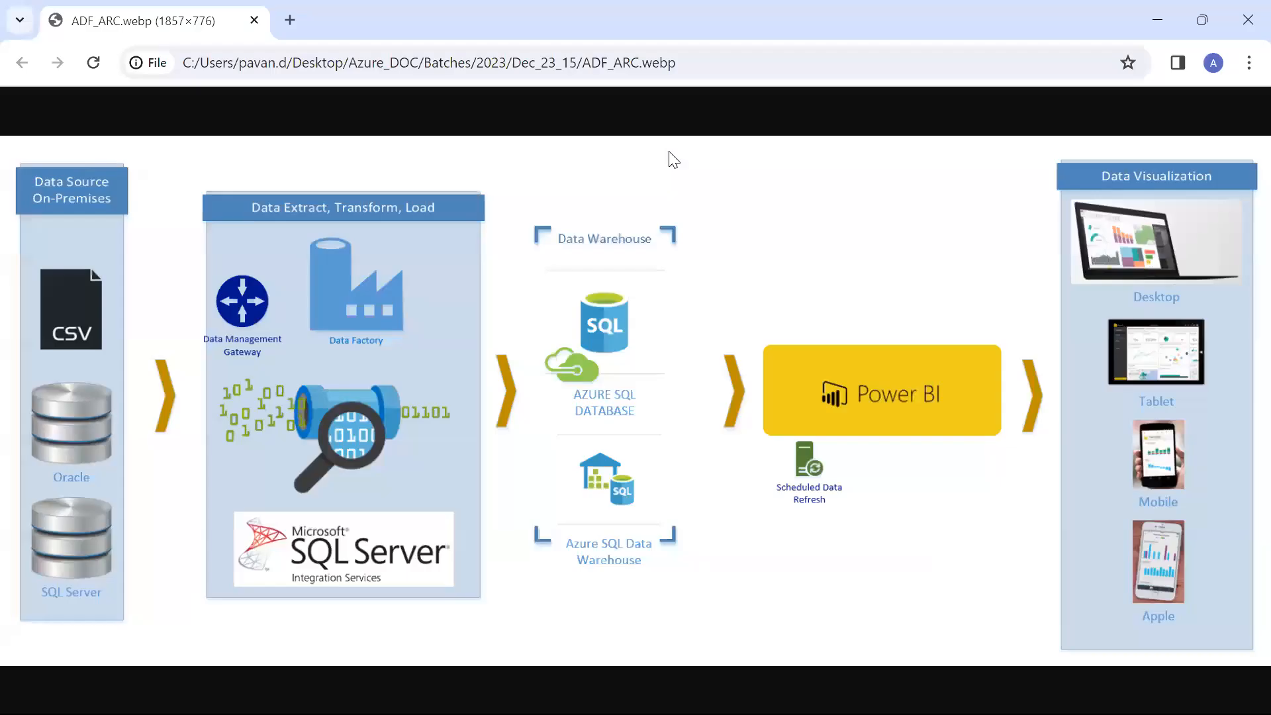
Open the Azure portal home page in a separate, maximized Chrome window
left_click(289, 20)
left_click_drag(410, 23, 330, 102)
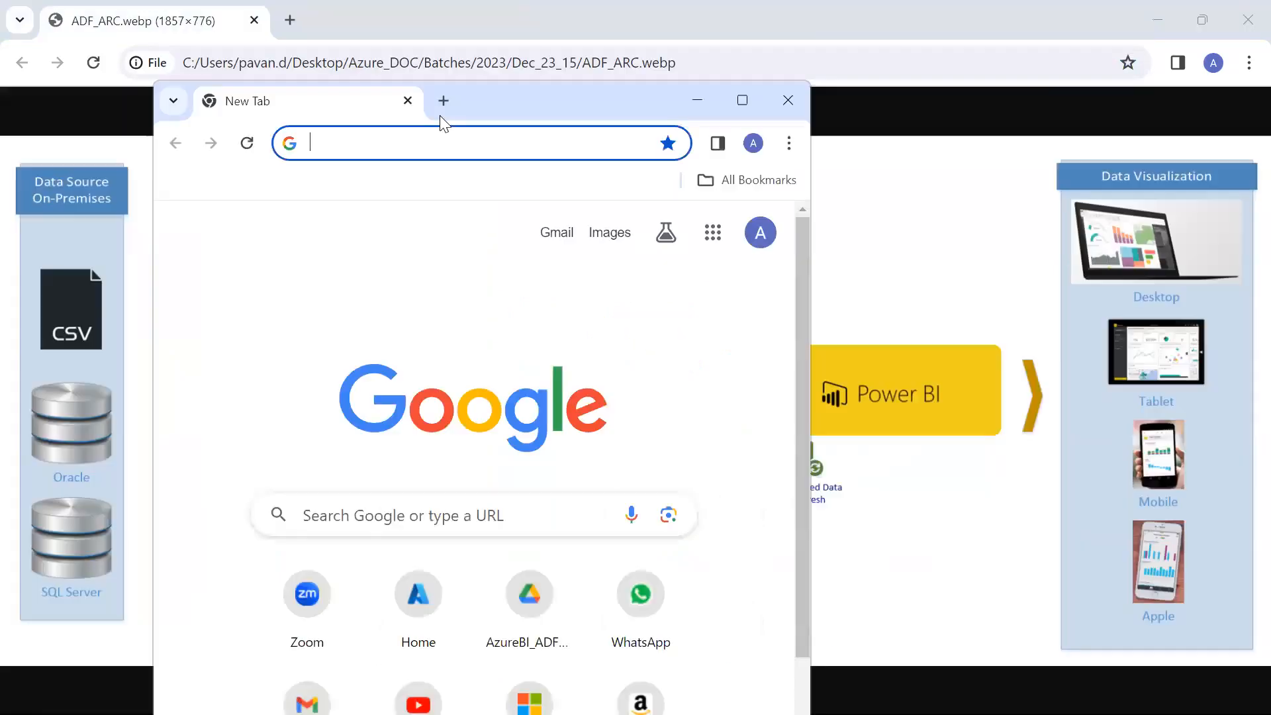
double_click(484, 112)
type("p")
key("Return")
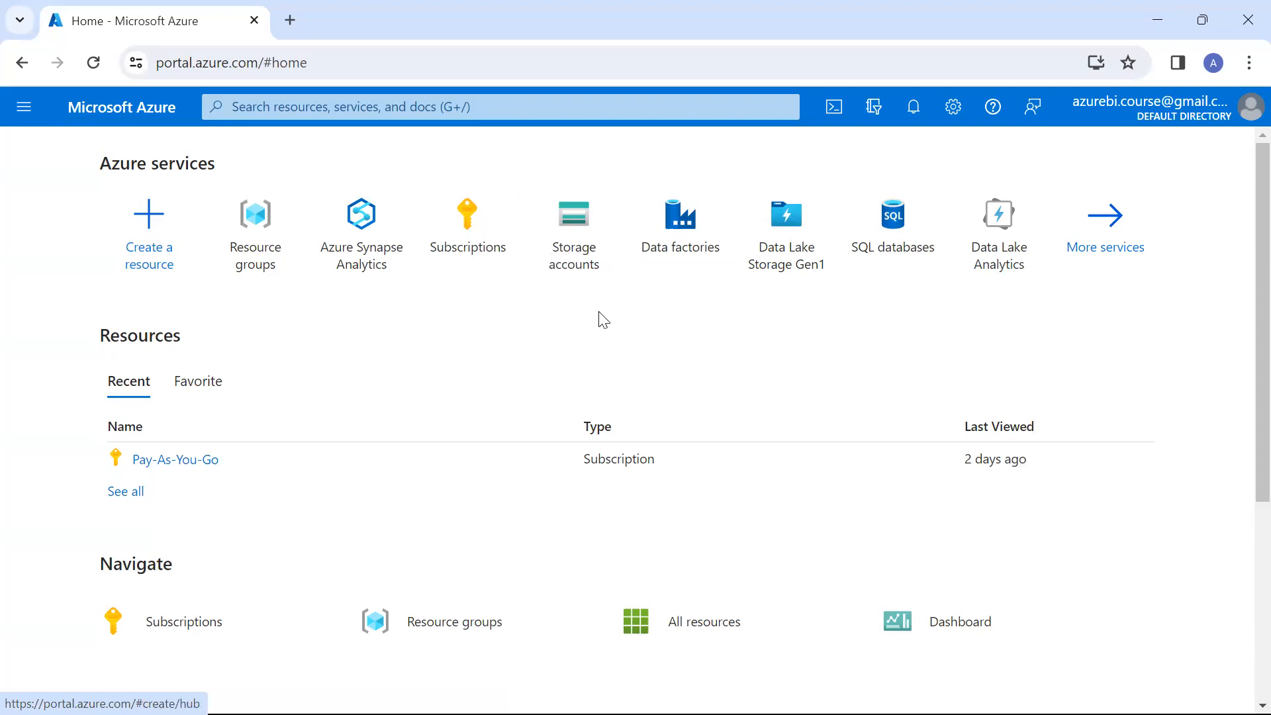
Compare the Azure Storage Account entry in the Notepad notes with the data source section of the architecture diagram
key("alt+Tab")
key("alt+Tab")
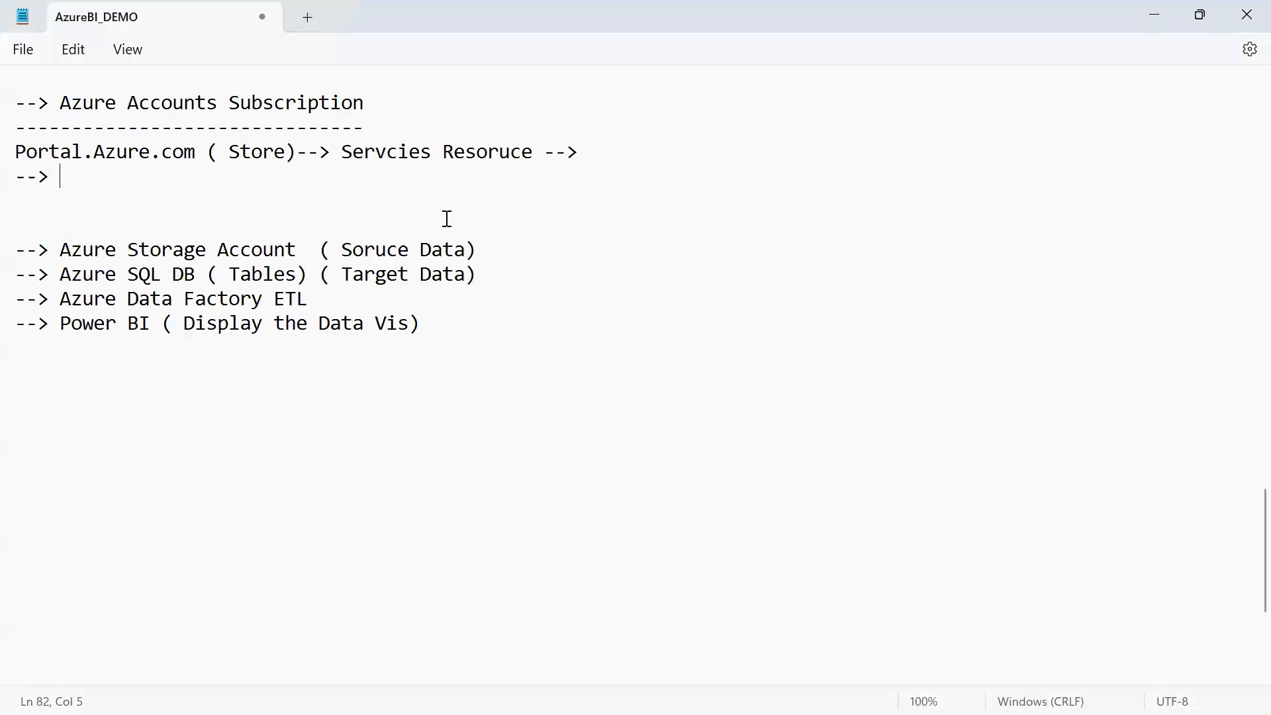
left_click_drag(57, 251, 295, 252)
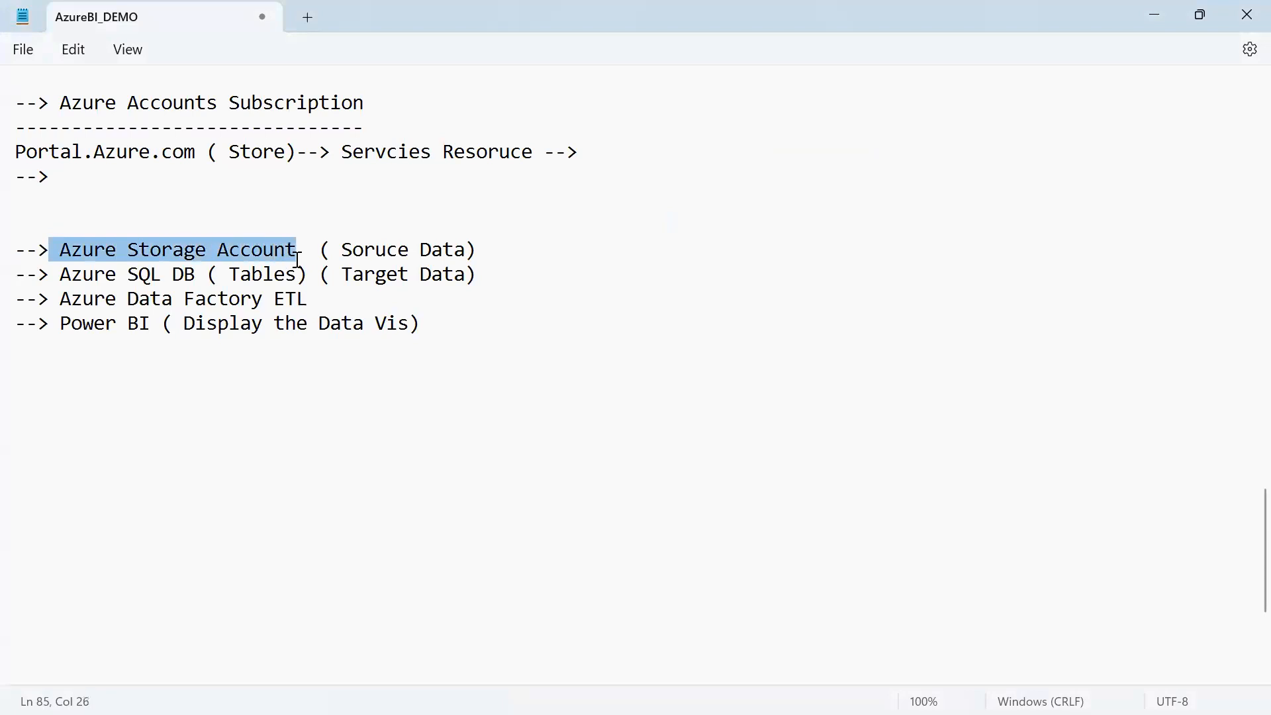
key("alt+Tab")
Switch to the Azure portal, search for "Azure Stora", open the Storage accounts service and start creating a storage account
key("alt+Tab")
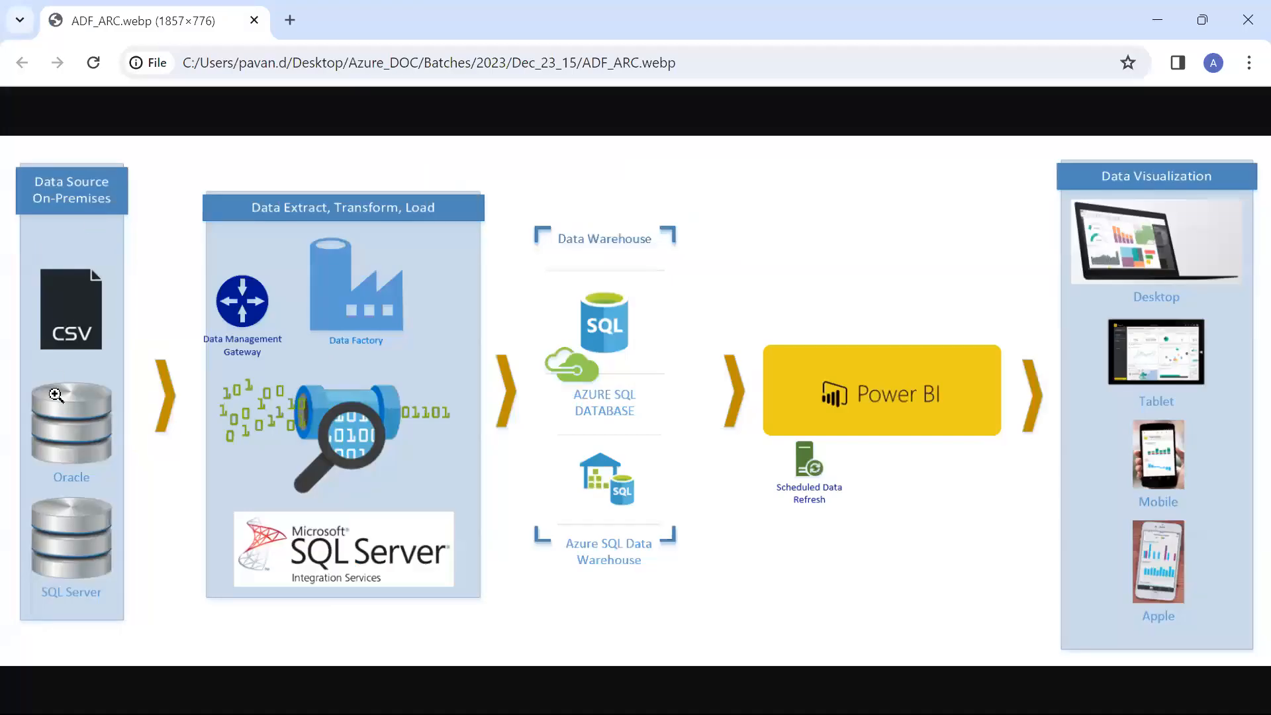
key("alt+Tab")
key("alt+Tab")
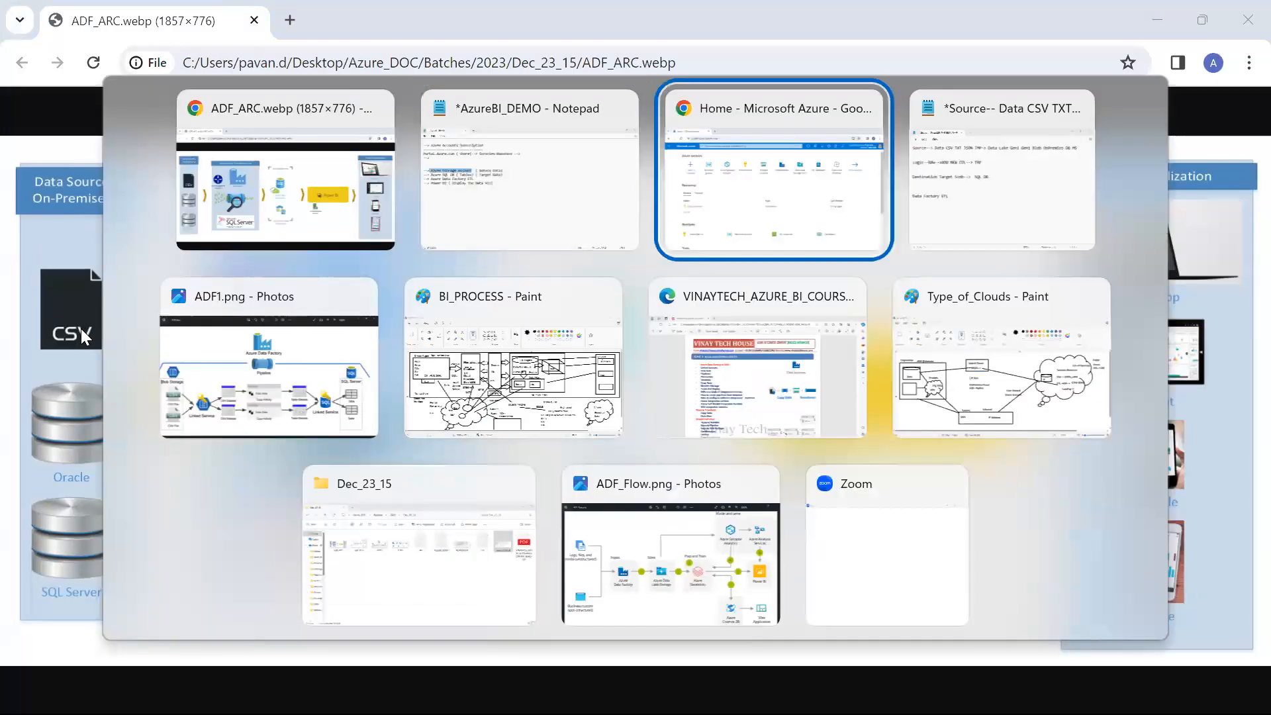
left_click(369, 109)
type("A")
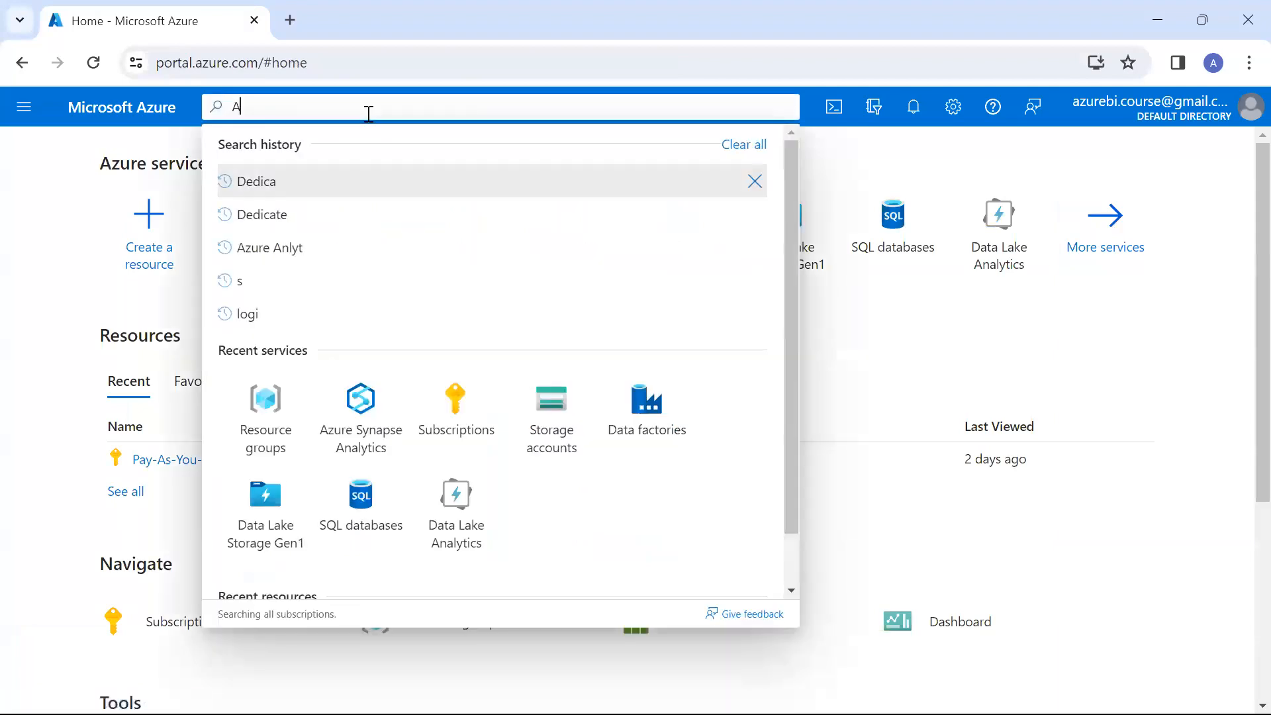
type("zure Stora")
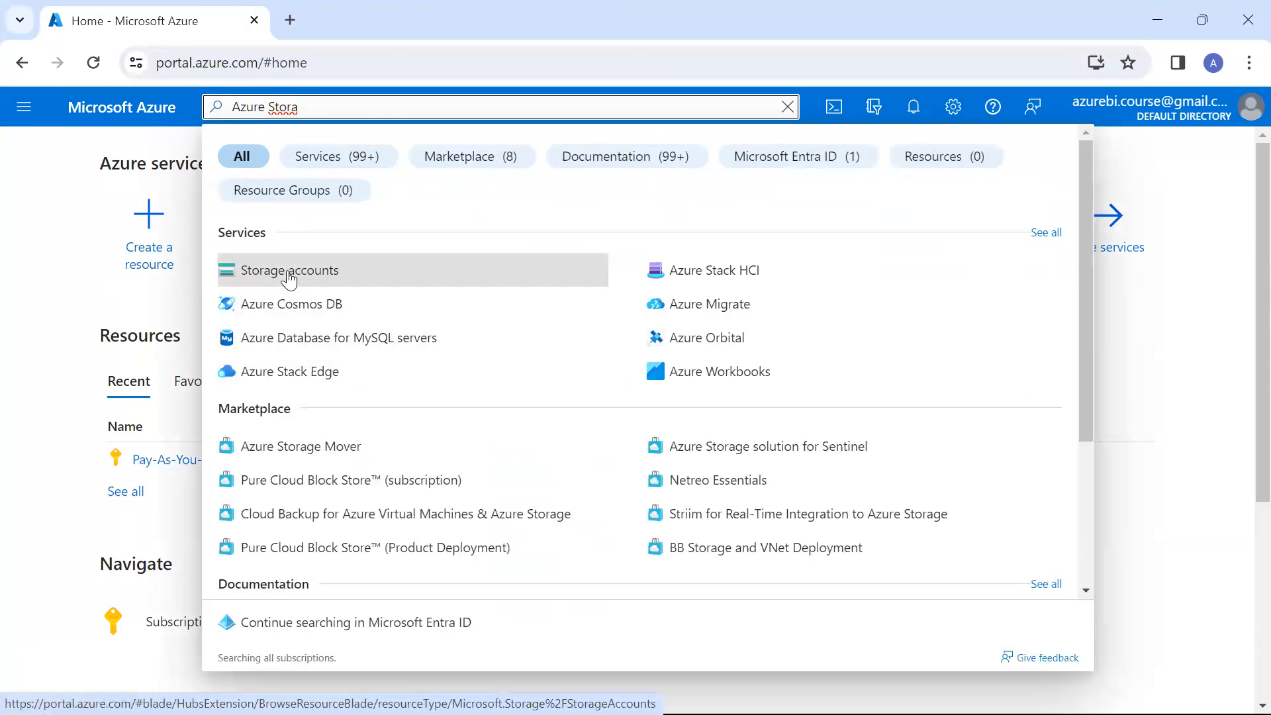
left_click(289, 272)
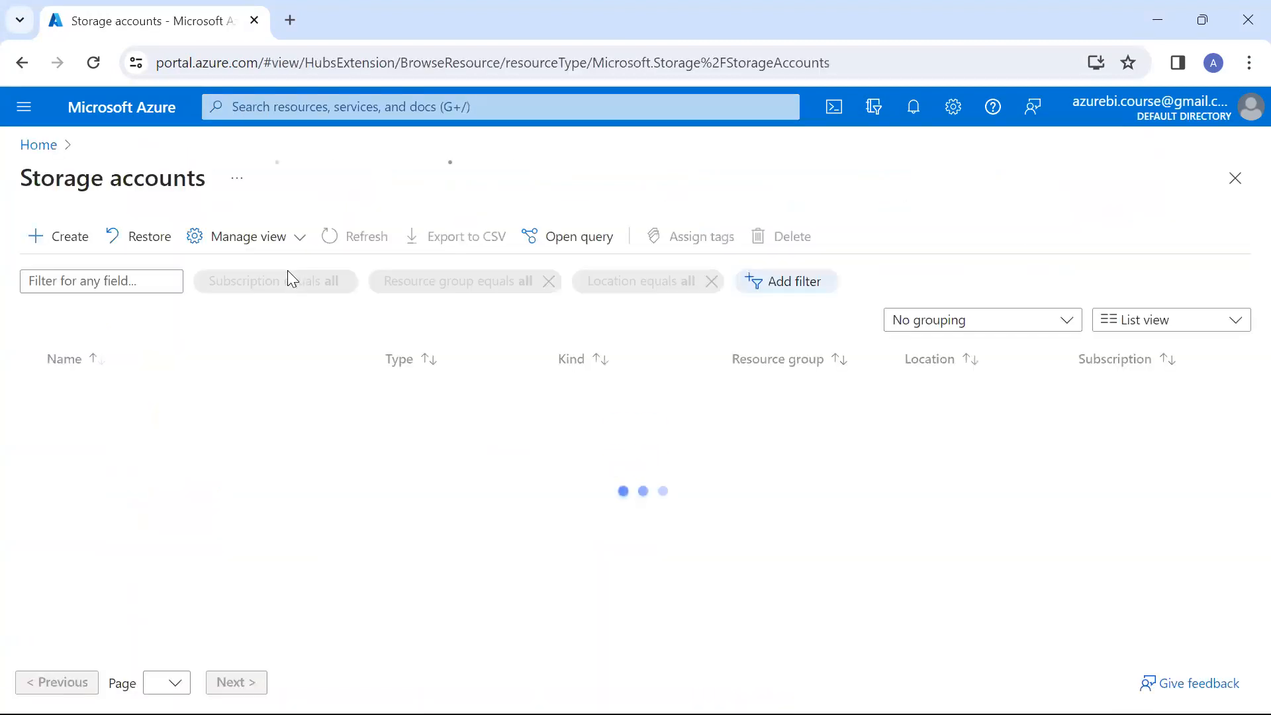
left_click(49, 238)
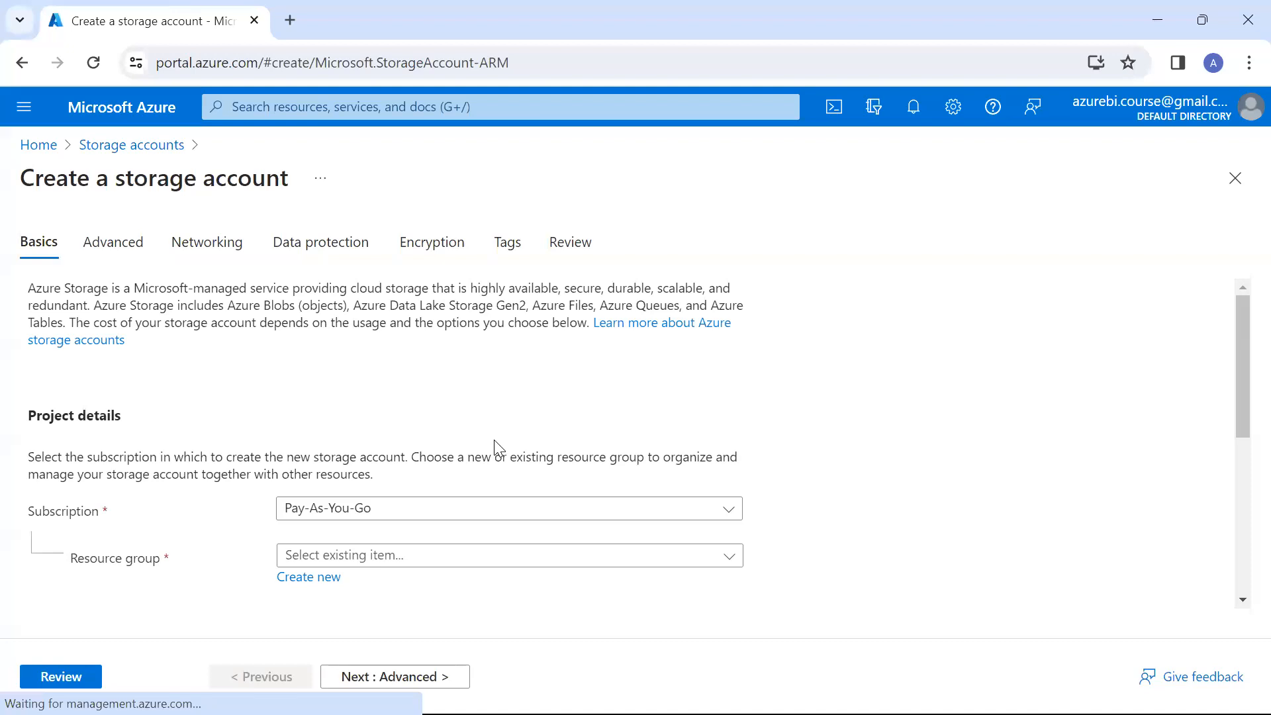
Create a new resource group named VinayTech_ResoruceGroup for the storage account
scroll(498, 449, "down", 1)
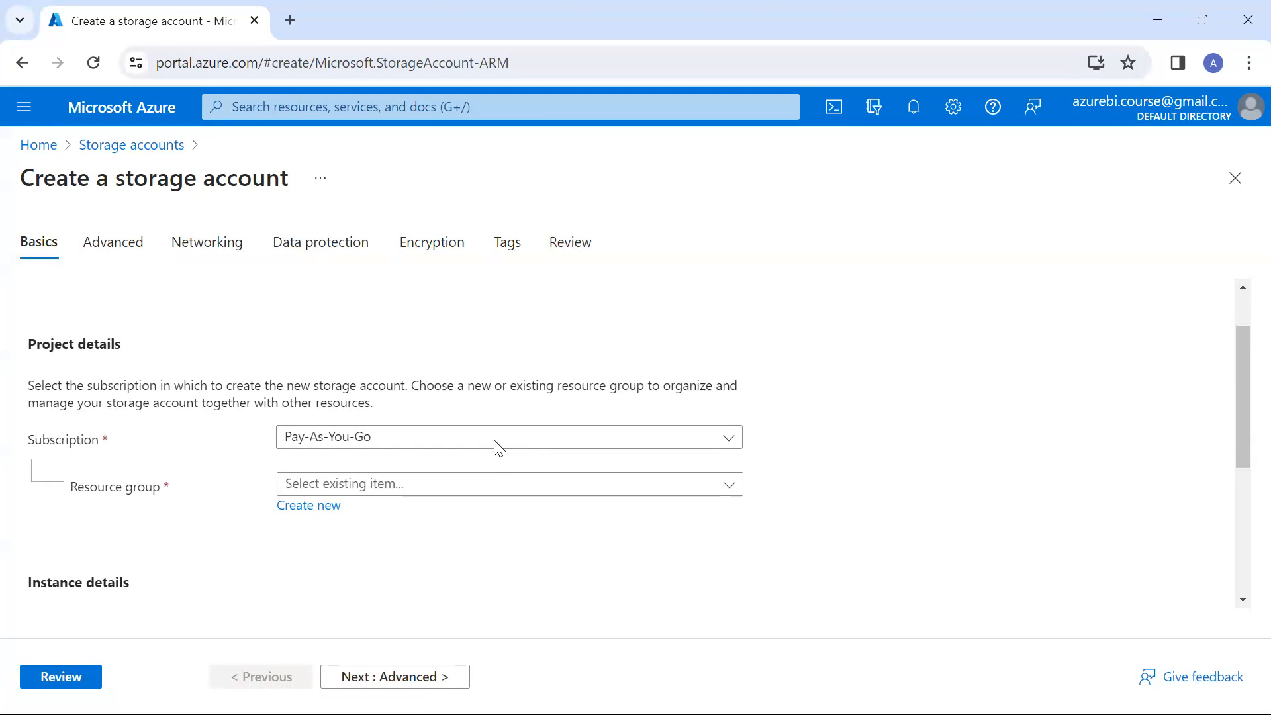
scroll(477, 445, "down", 1)
left_click(404, 389)
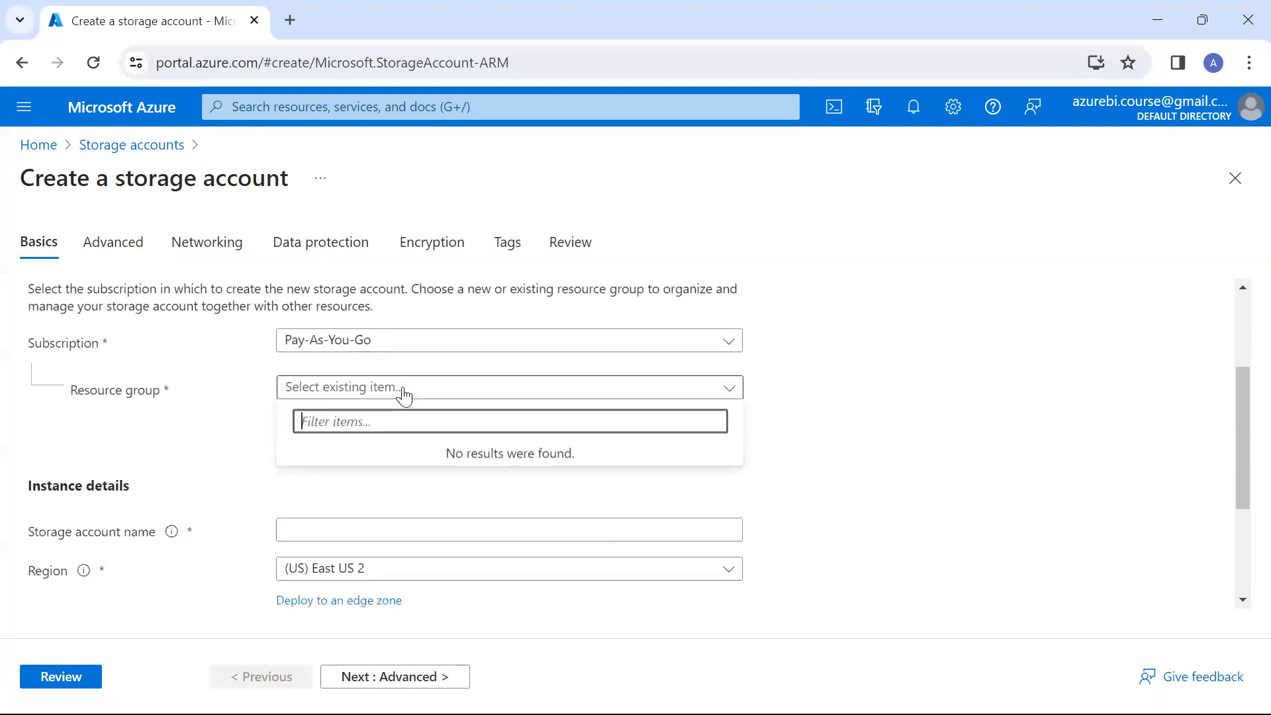
left_click(230, 401)
left_click(298, 411)
type("VinayTech_R")
type("G")
key("BackSpace")
type("esoruceGroup")
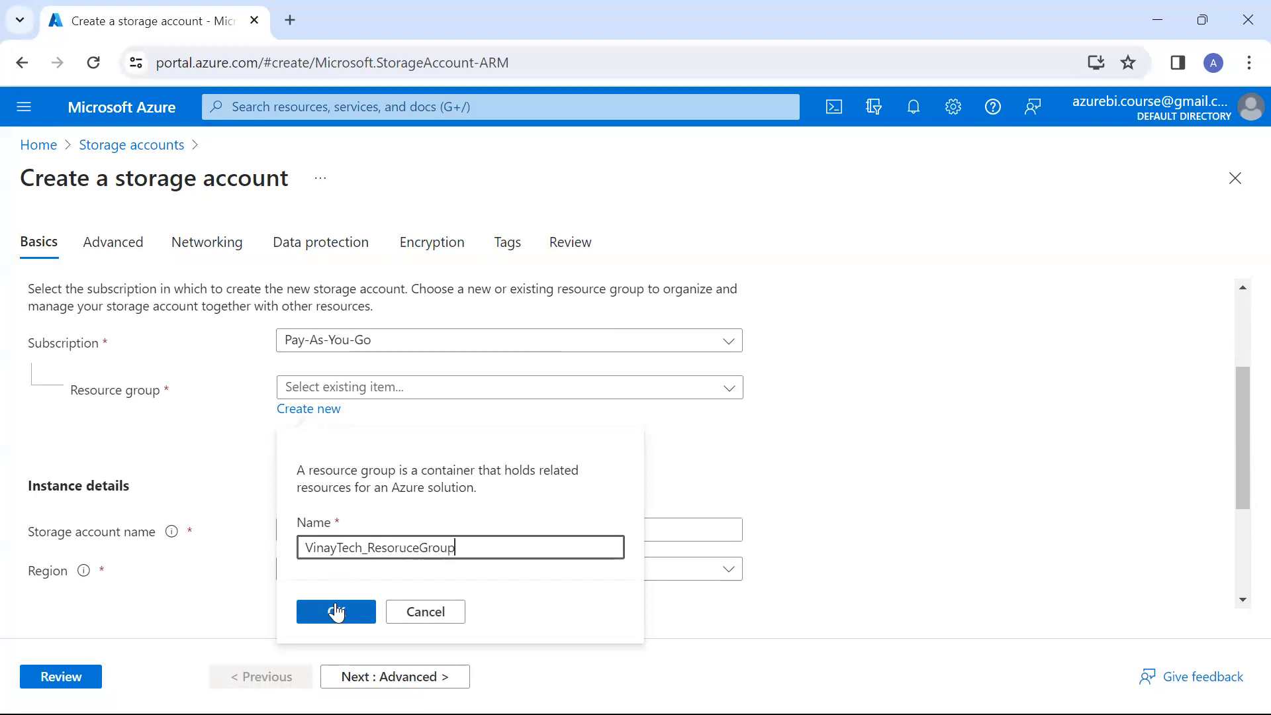
left_click(336, 611)
Name the storage account azurestgracntntest and set its region to (US) East US
left_click(367, 530)
type("azurestgracntr")
type("test")
left_click(286, 573)
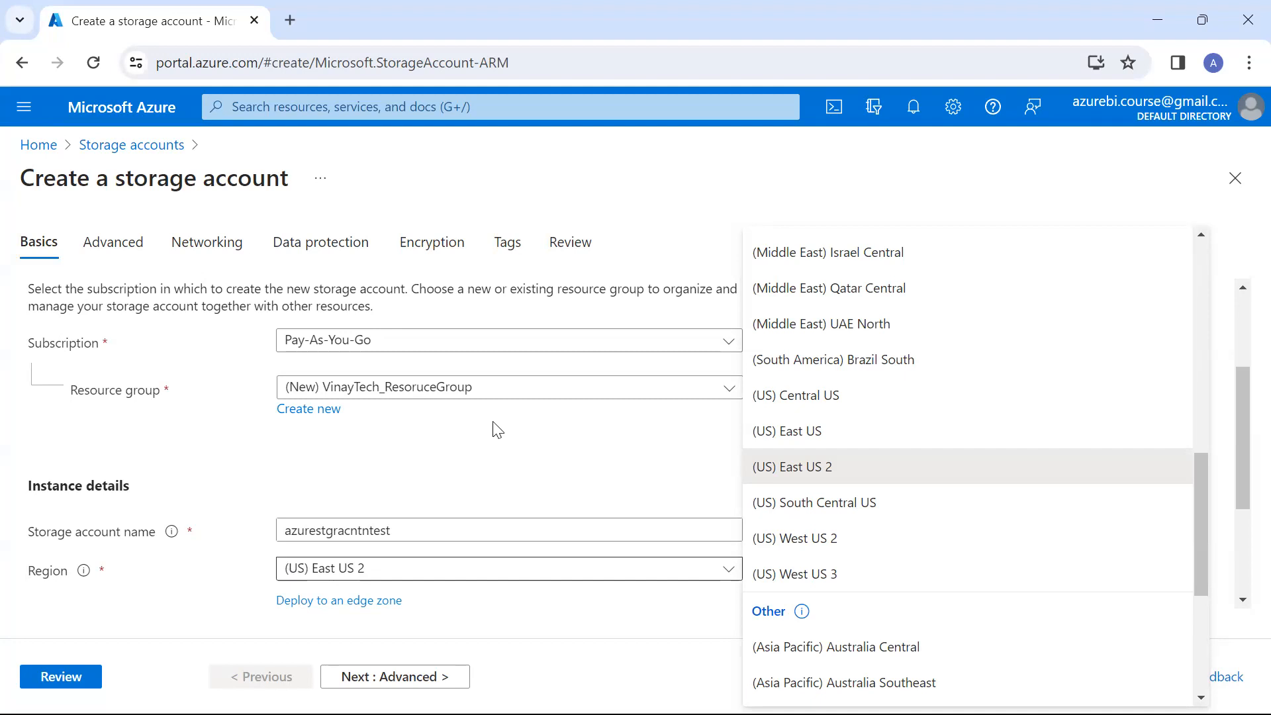
scroll(911, 488, "up", 15)
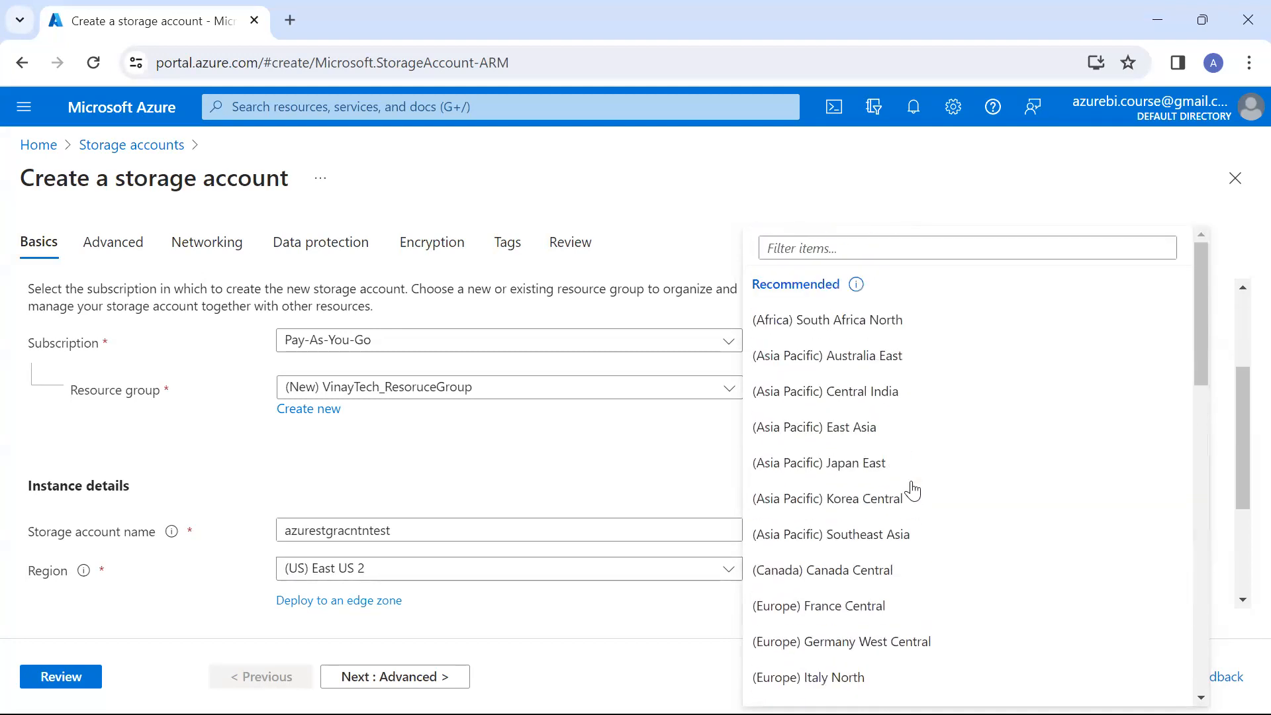
scroll(912, 490, "down", 15)
scroll(912, 490, "up", 4)
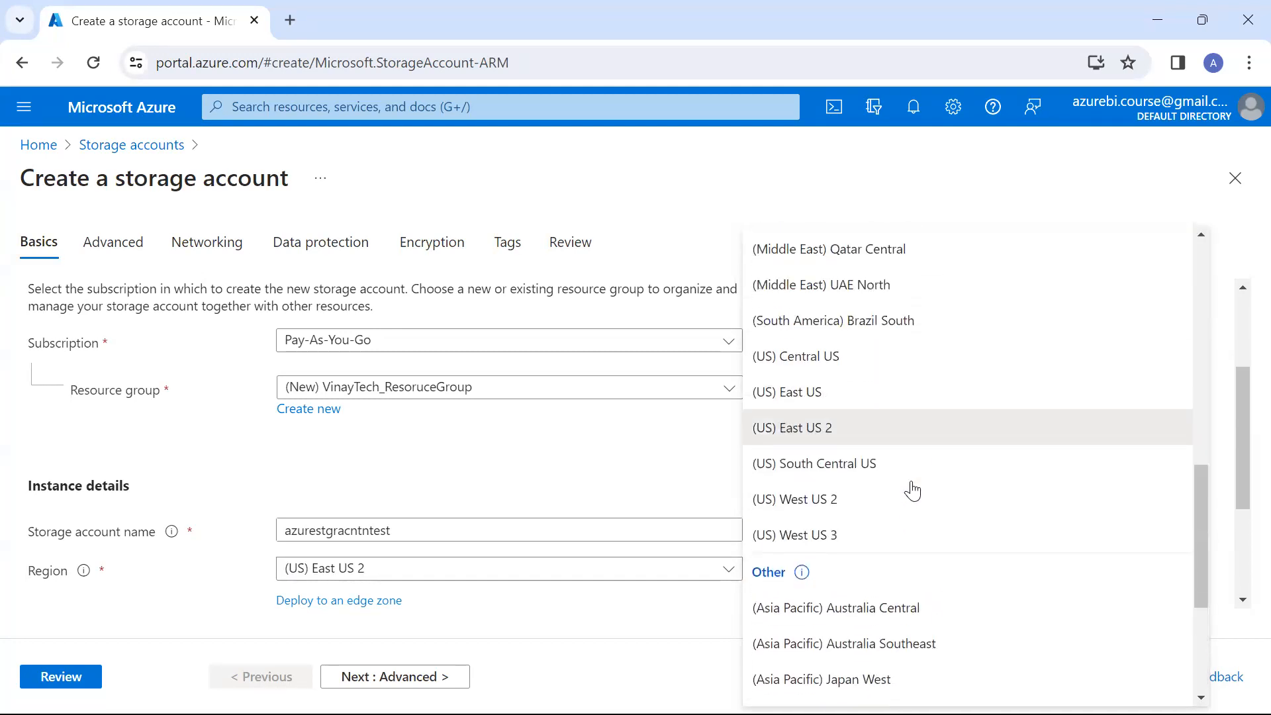
left_click(872, 413)
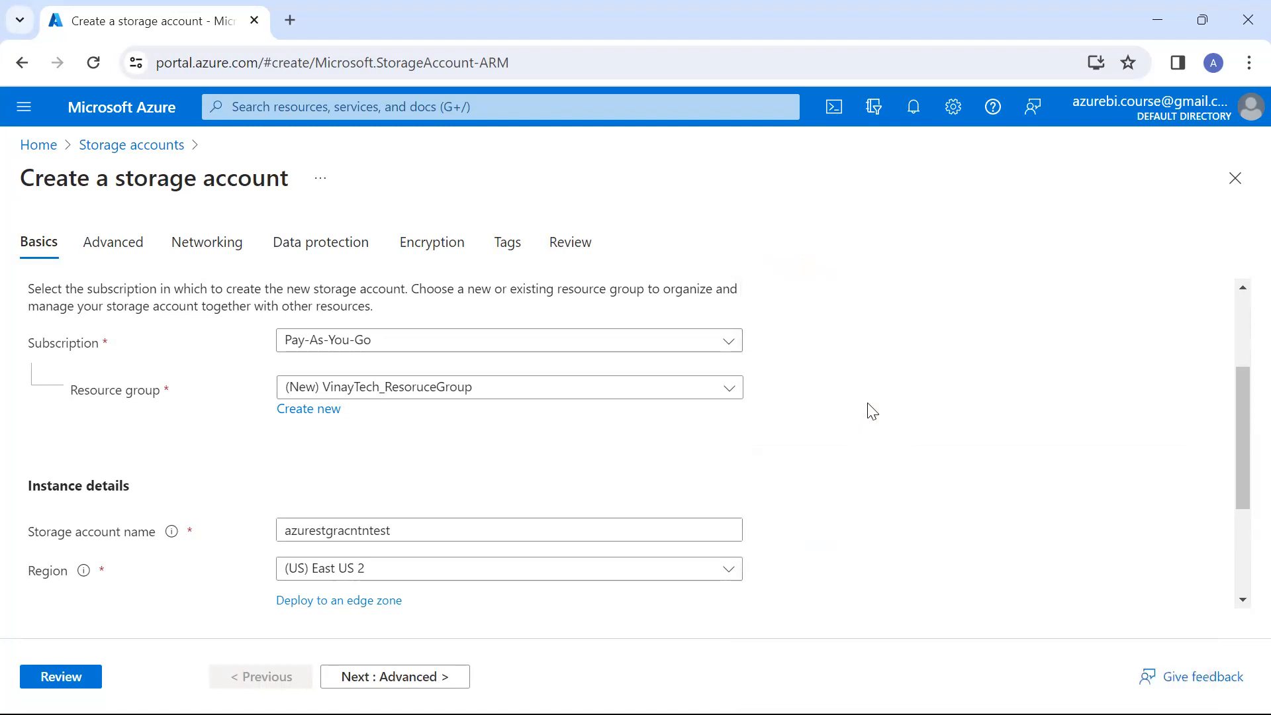
Review the storage account's settings through the Encryption section and create the account
left_click(61, 677)
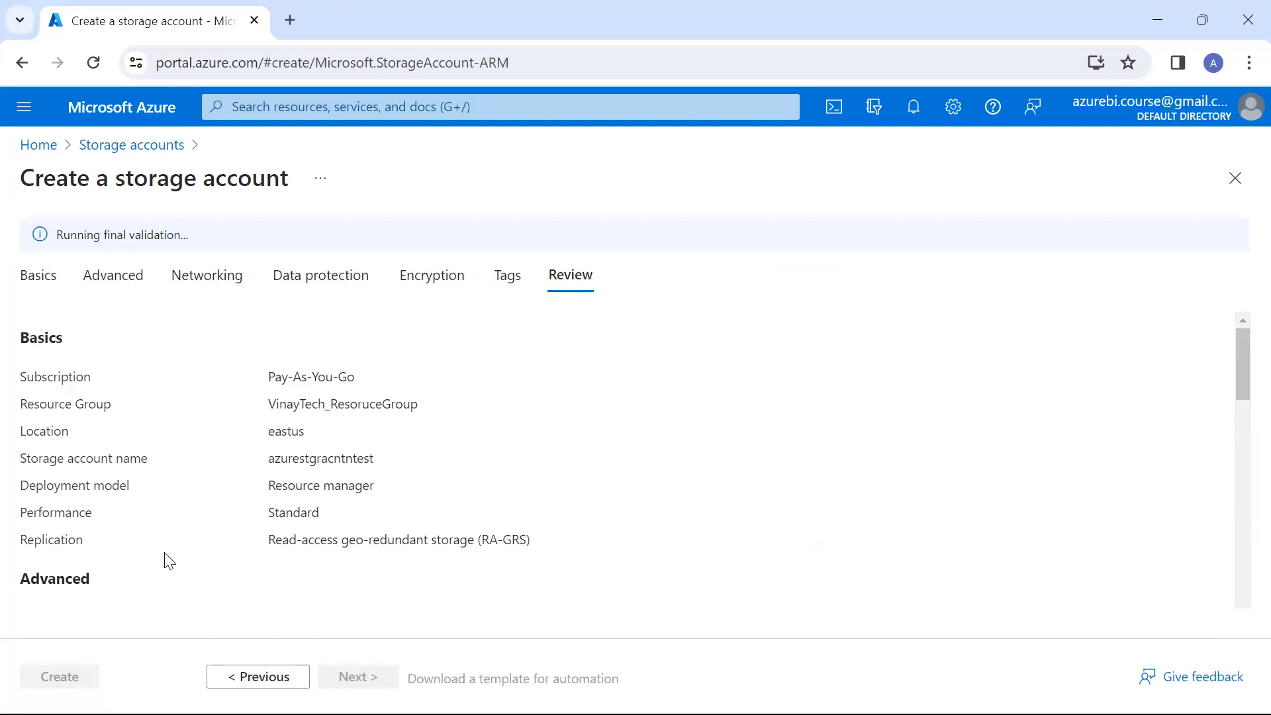
scroll(166, 560, "down", 6)
scroll(165, 559, "down", 10)
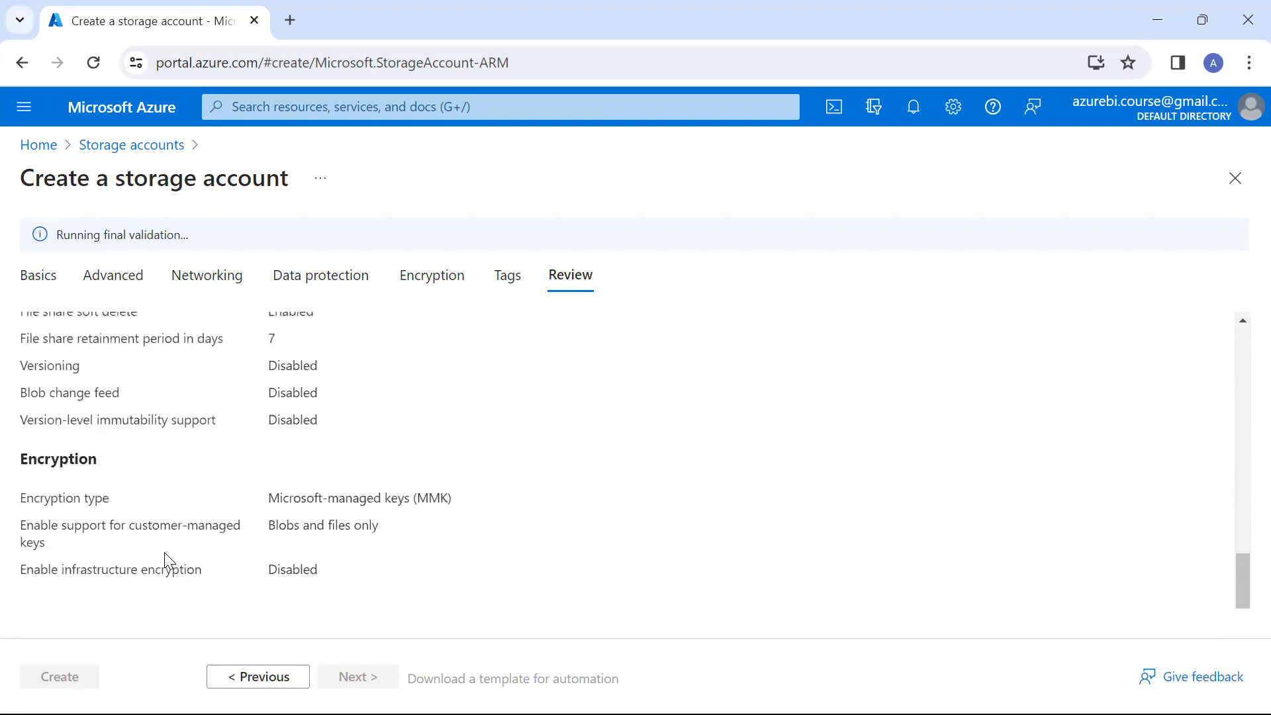
left_click(60, 677)
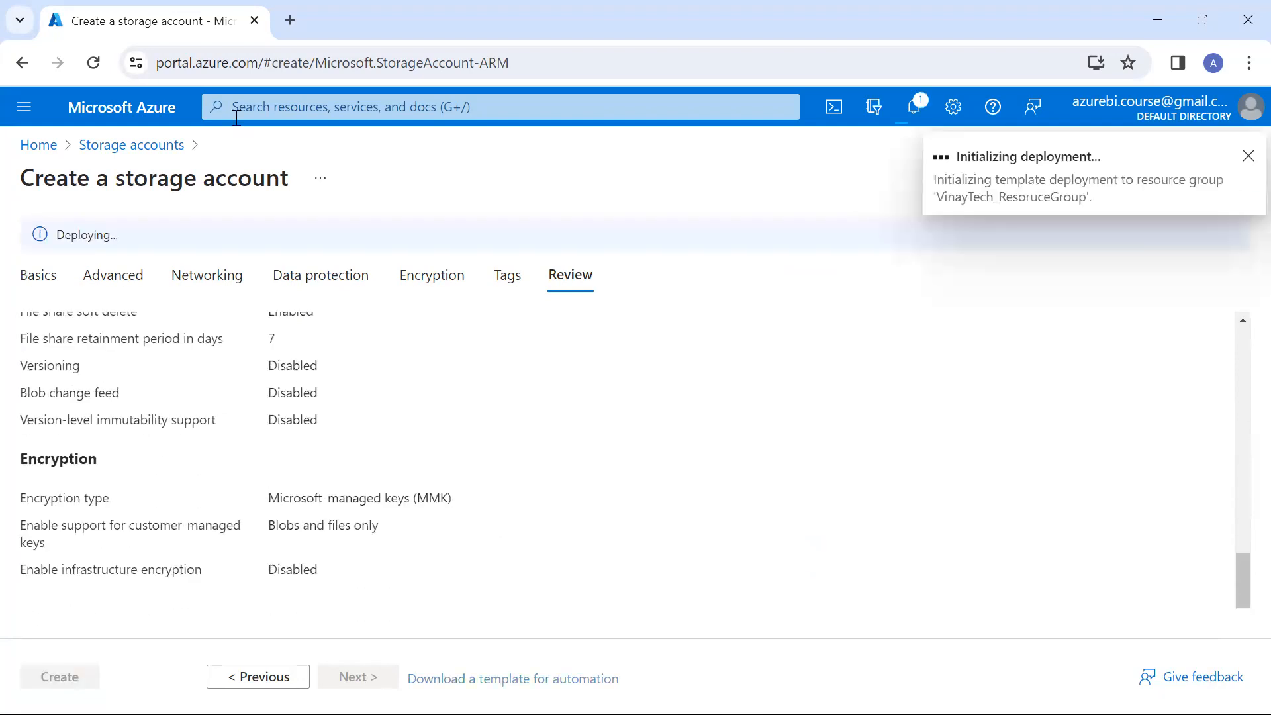
Open the Azure portal in a new browser tab and start creating a SQL database
left_click(290, 20)
type("portal.azure.com")
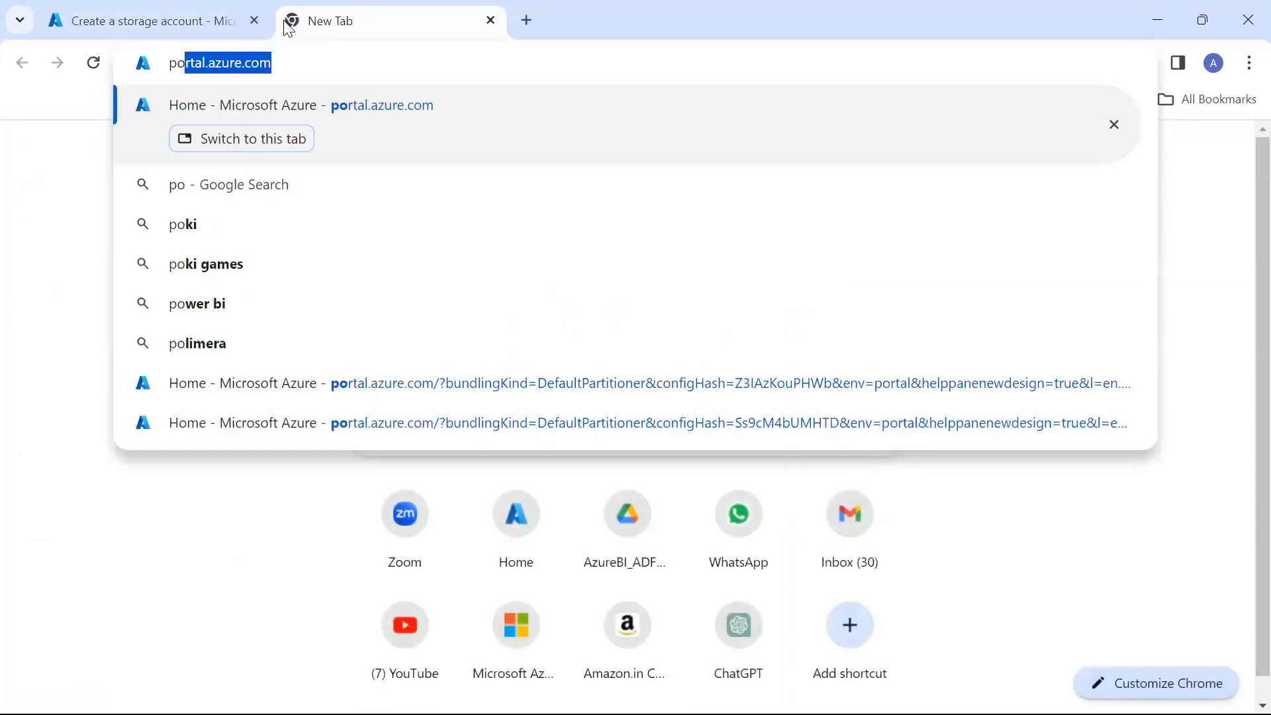
key("Return")
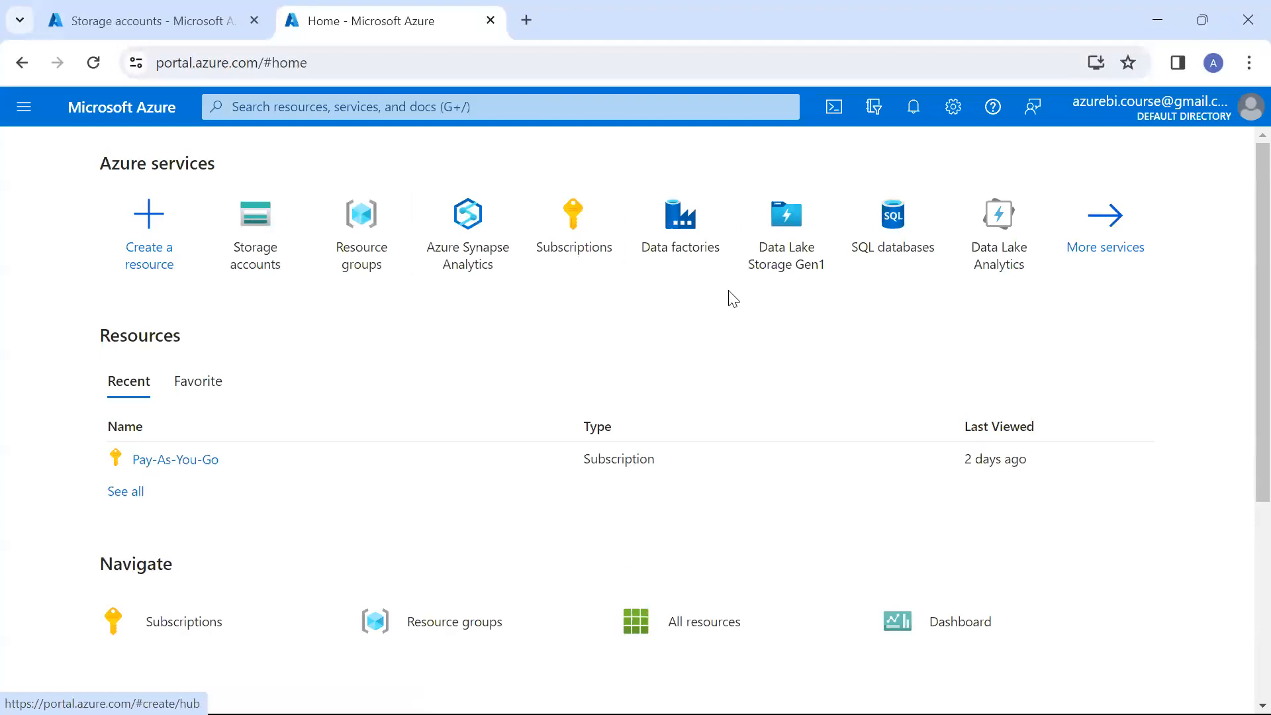
left_click(922, 267)
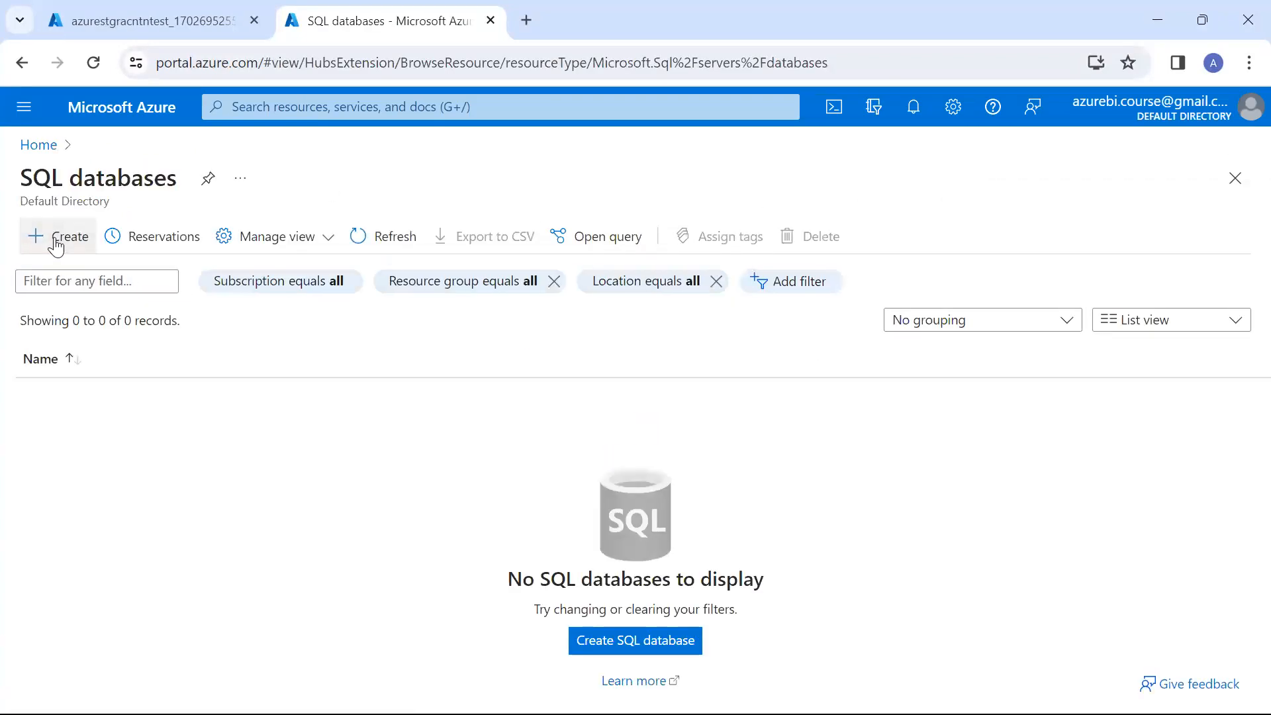
left_click(56, 244)
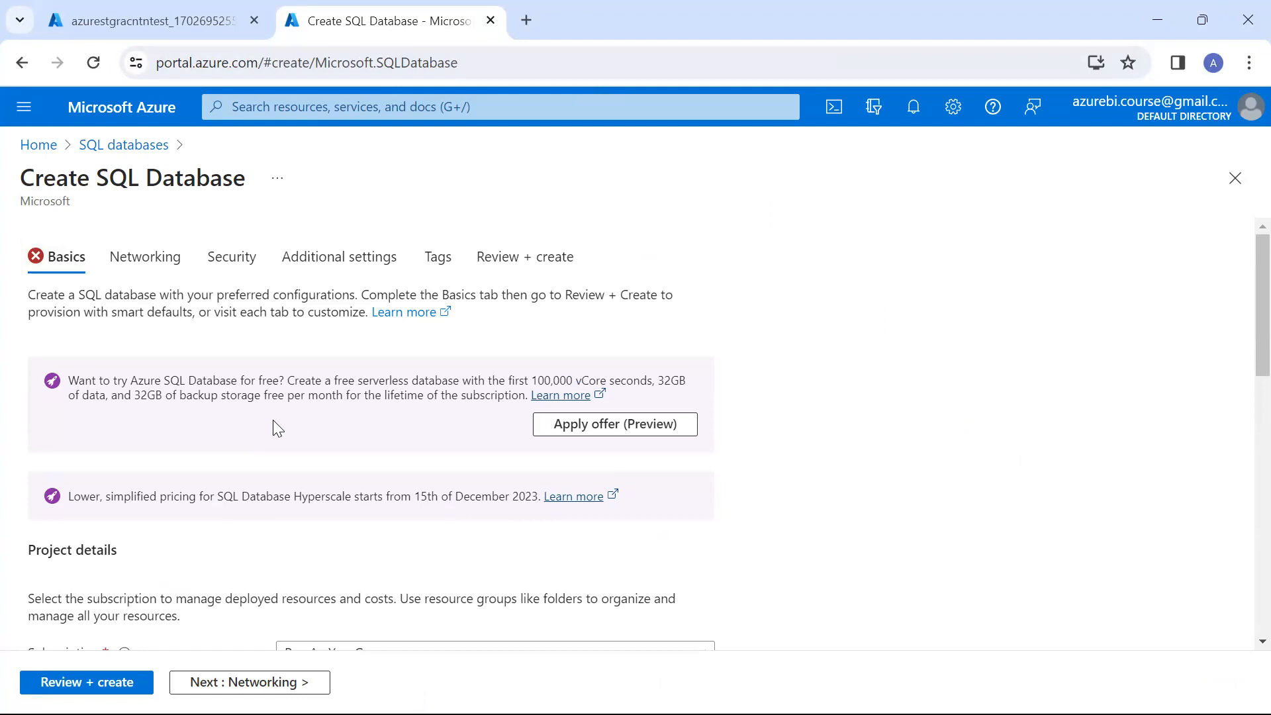
Assign the SQL database to the existing VinayTech_ResoruceGroup resource group
scroll(274, 424, "down", 3)
scroll(274, 429, "down", 1)
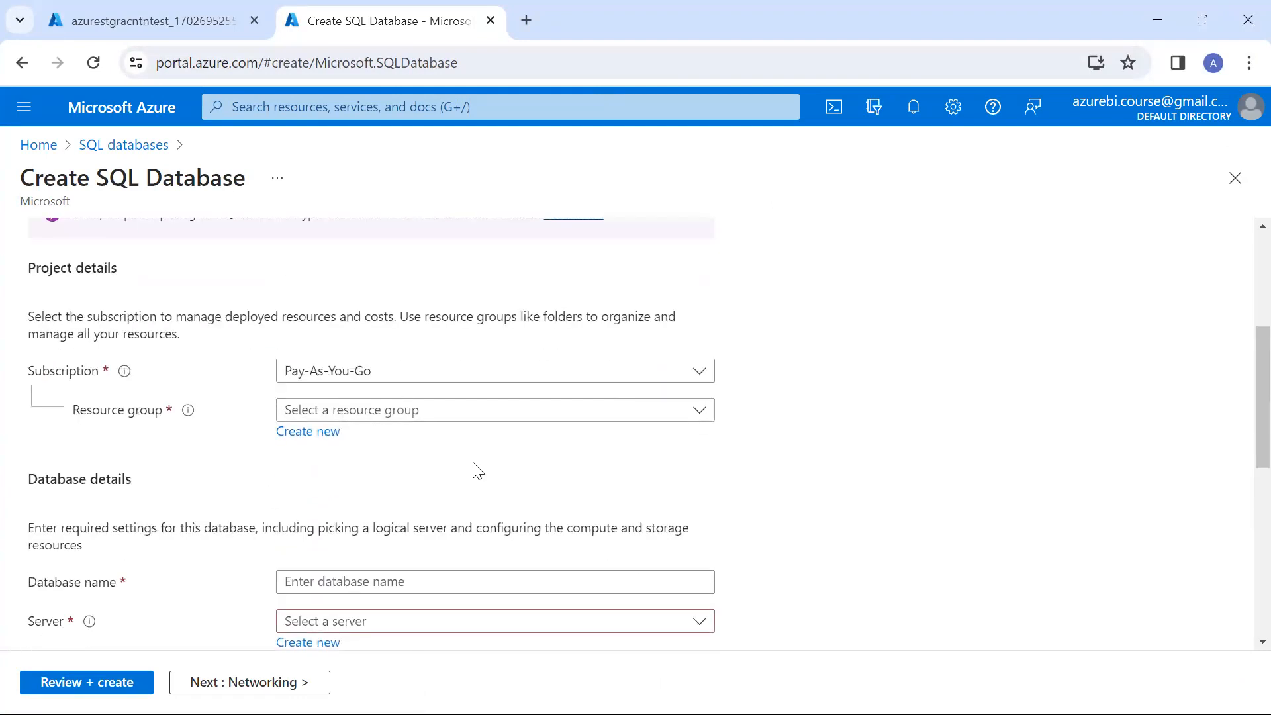
left_click(491, 408)
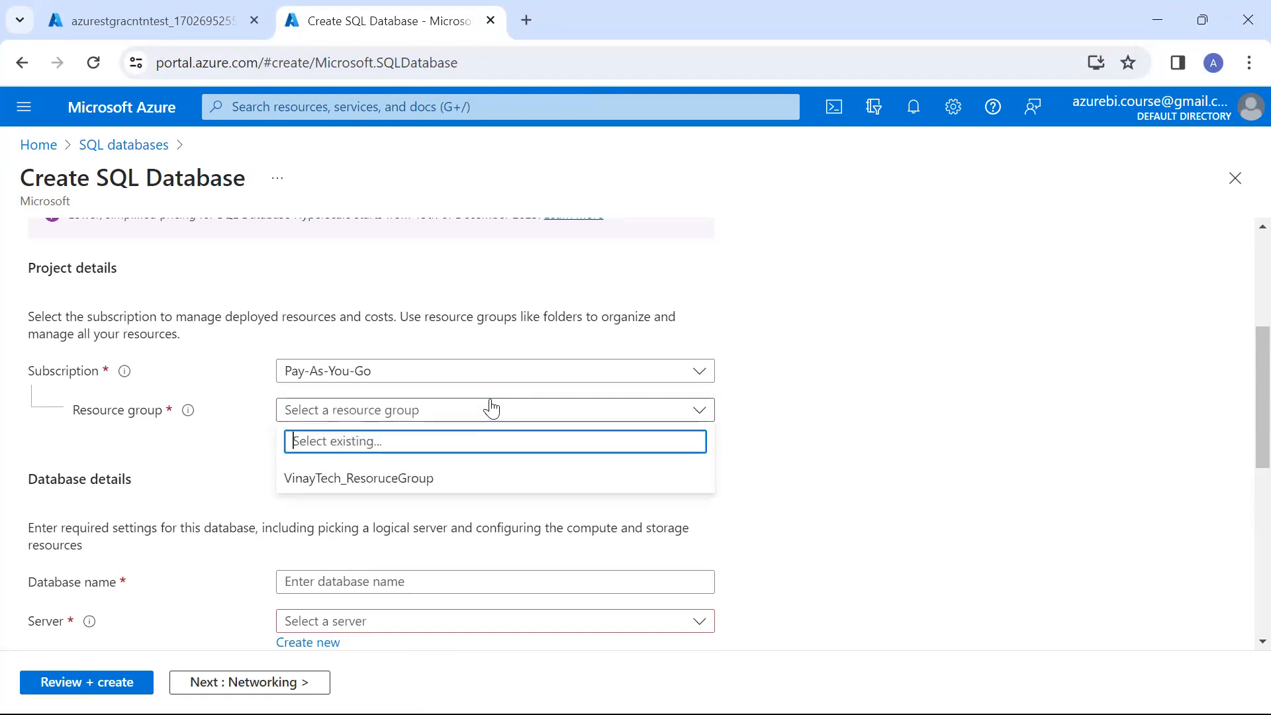
left_click(346, 478)
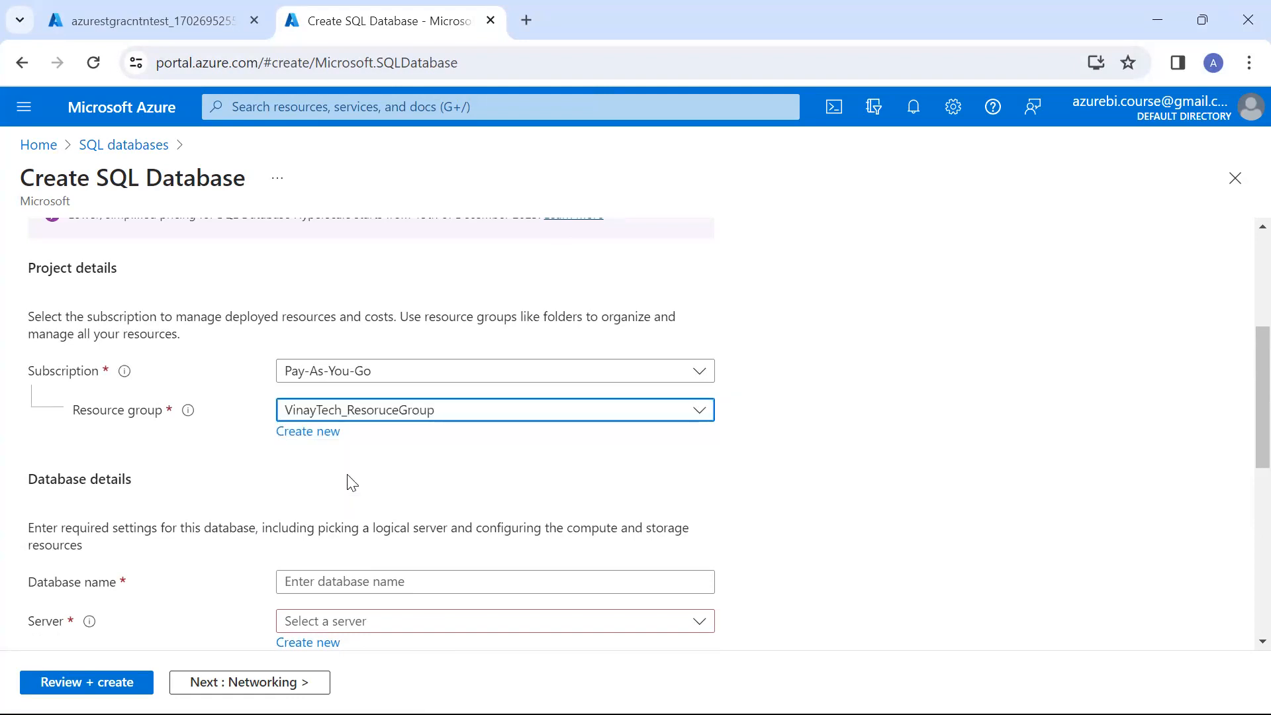
Name the SQL database customerdb in the database details
scroll(352, 482, "down", 2)
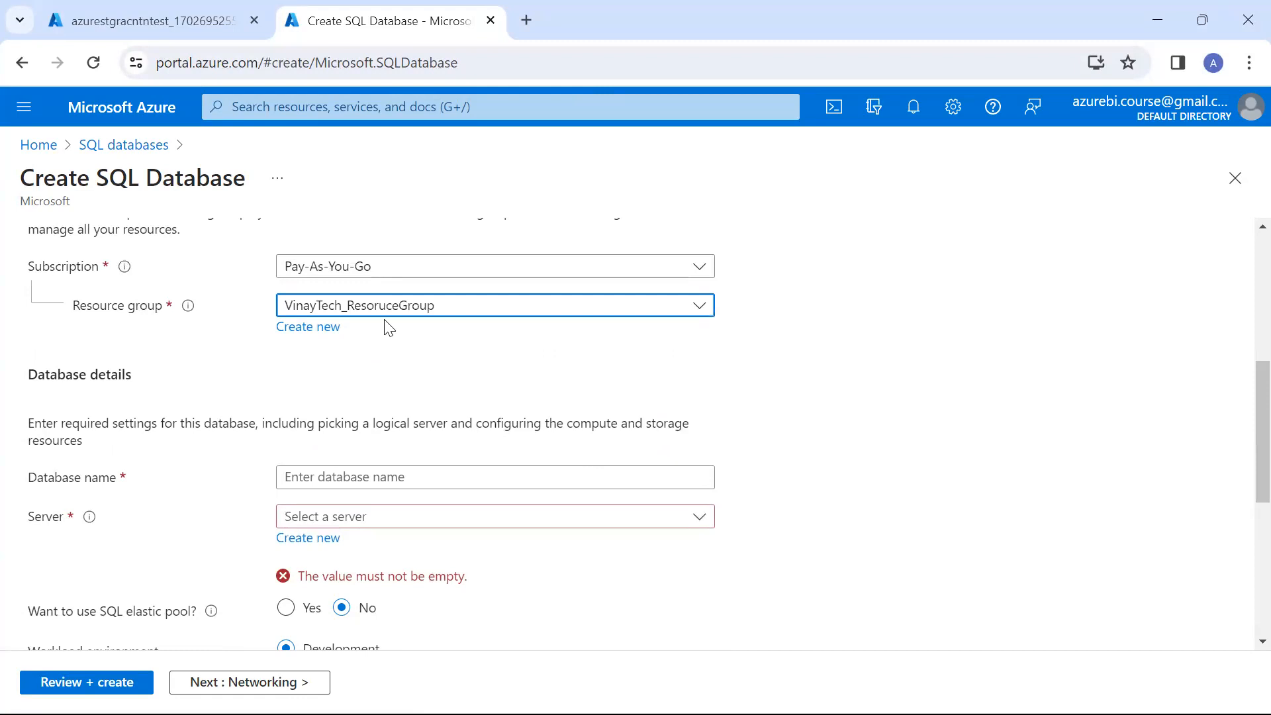
left_click(338, 467)
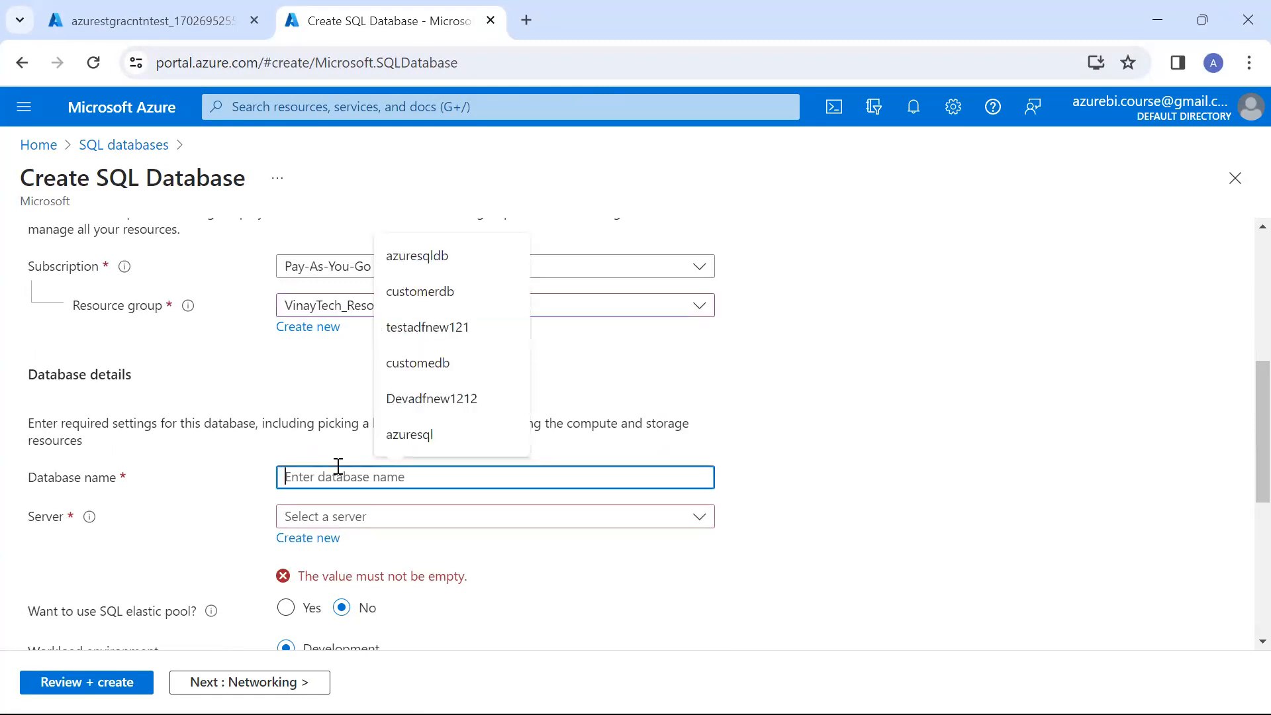
type("a")
key("BackSpace")
type("customerdb")
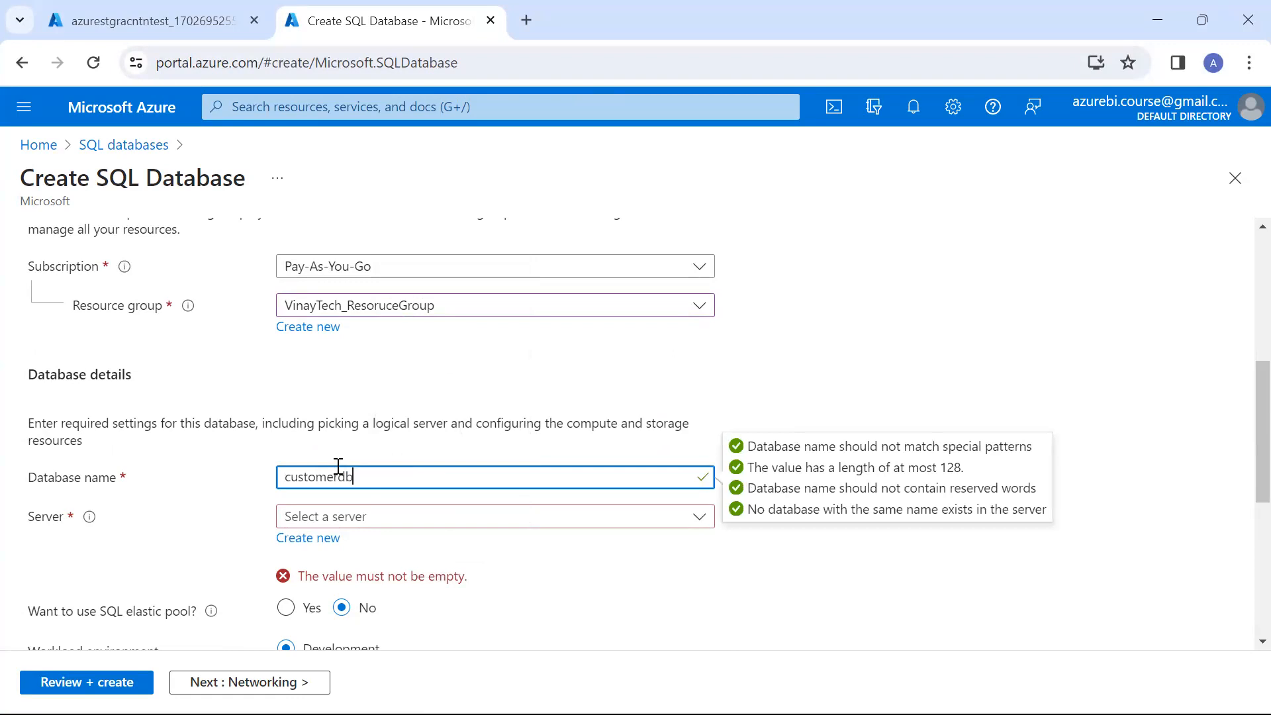
Add a new SQL server named vinayetchsqlservernew for the database, keep its location at (US) East US, and copy the server name
left_click(331, 537)
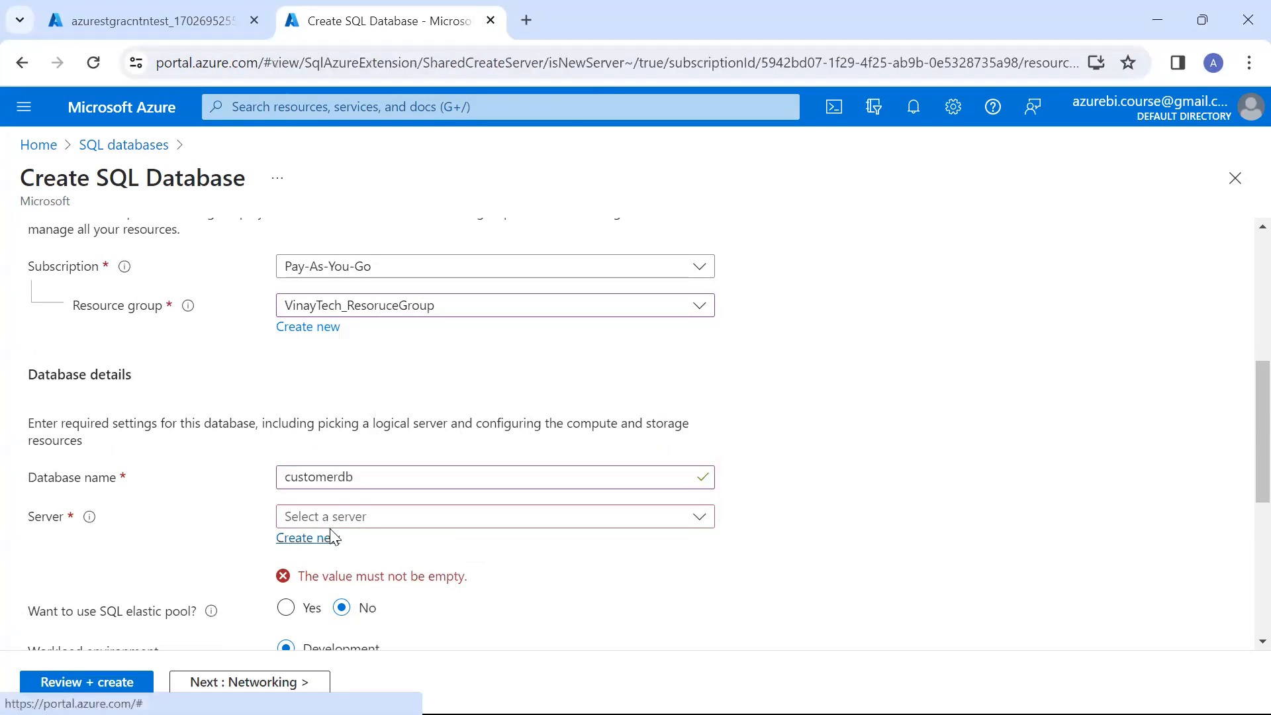
type("vinayetch")
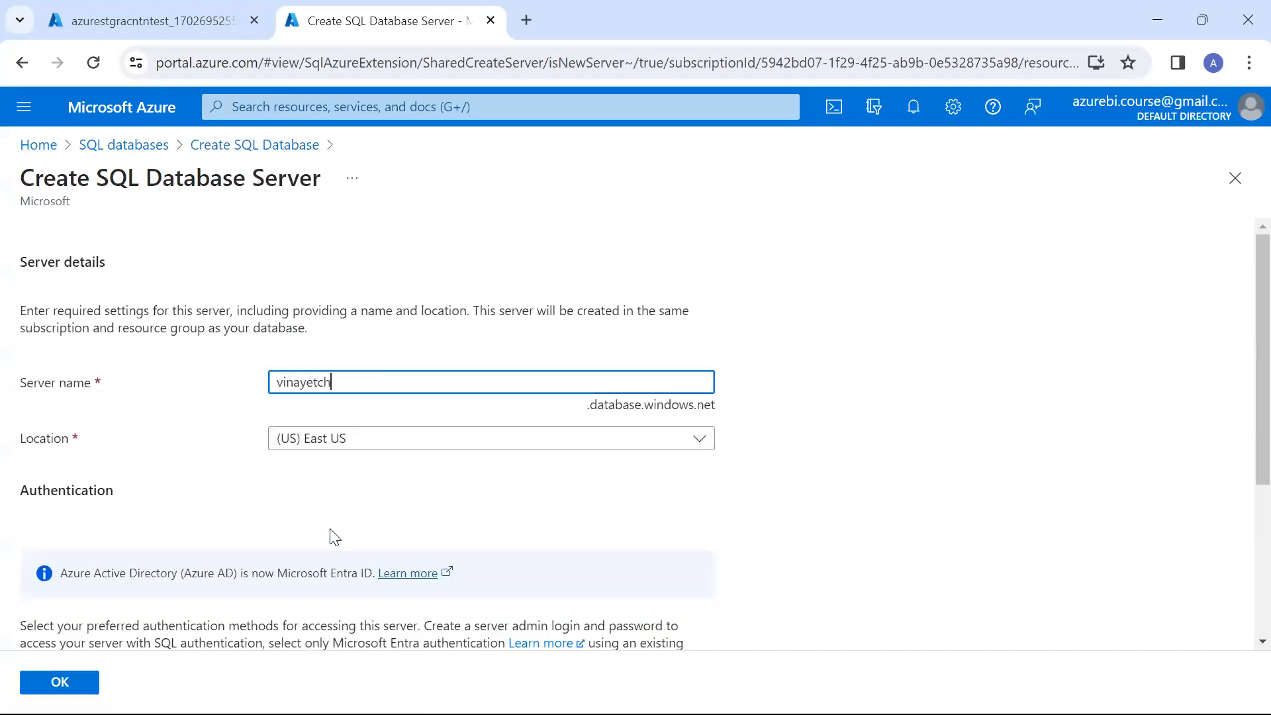
type("sqlservernew")
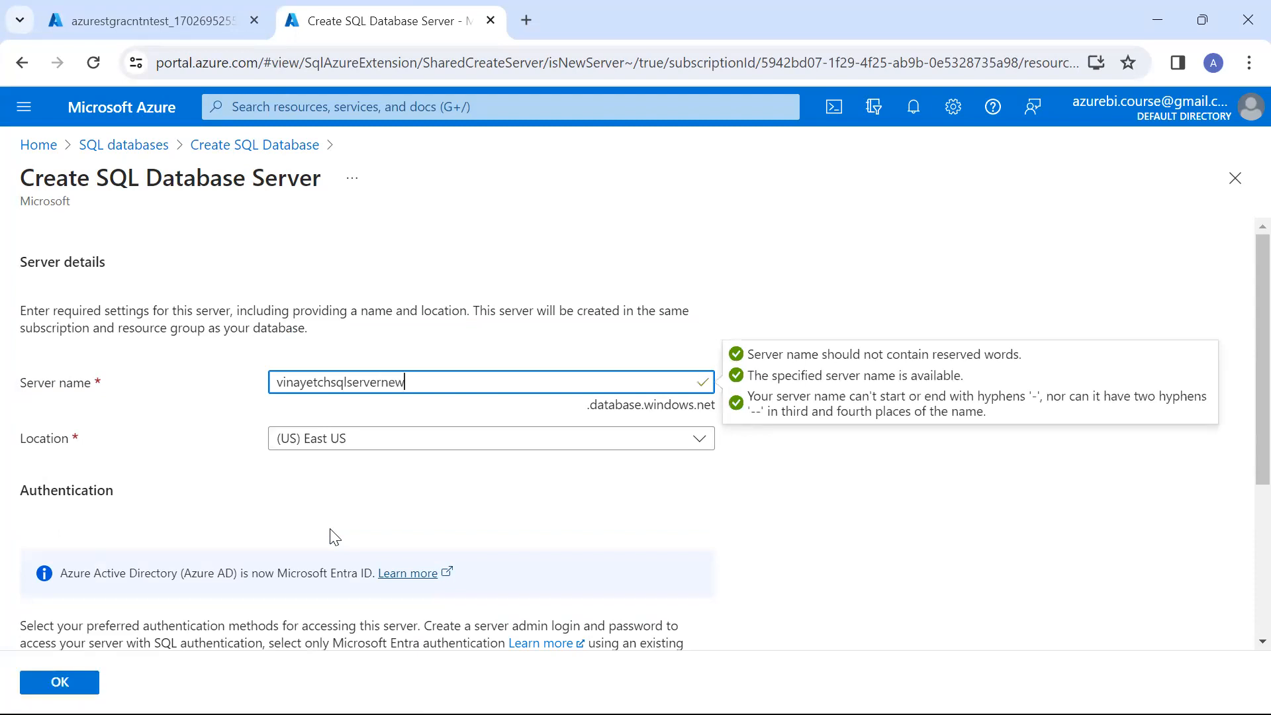
key("ctrl+a")
key("ctrl+c")
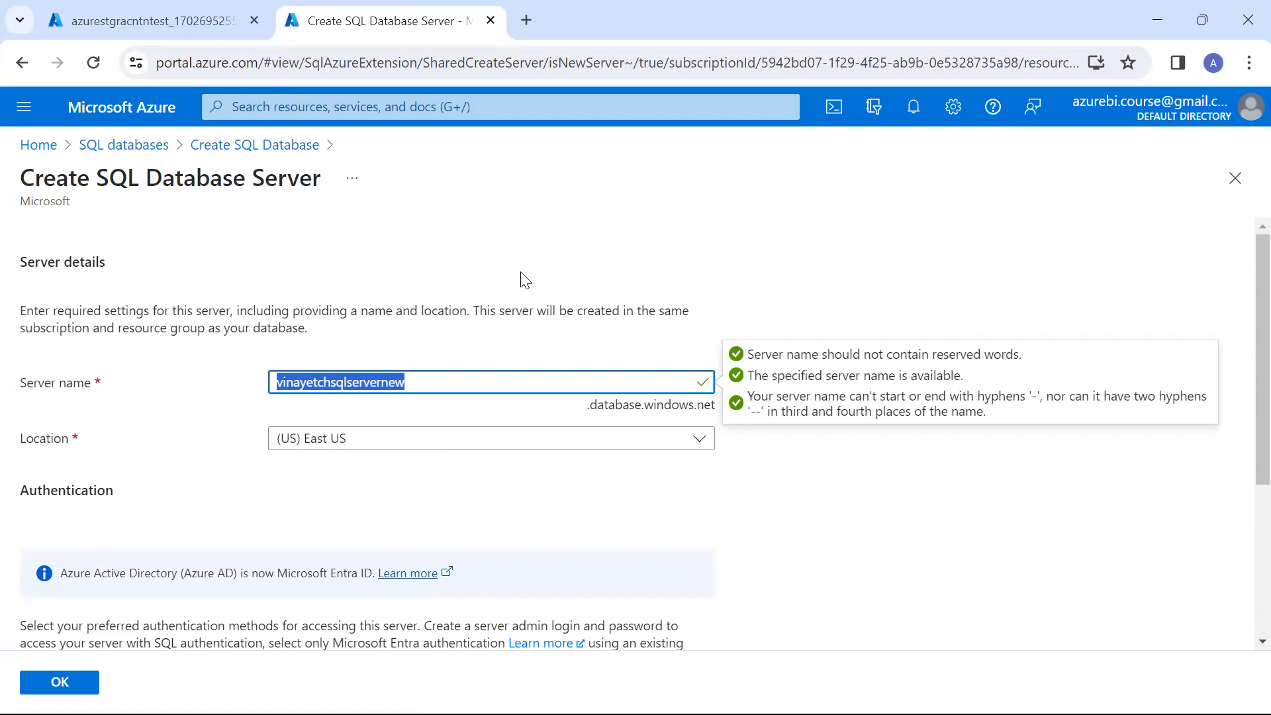
left_click(318, 452)
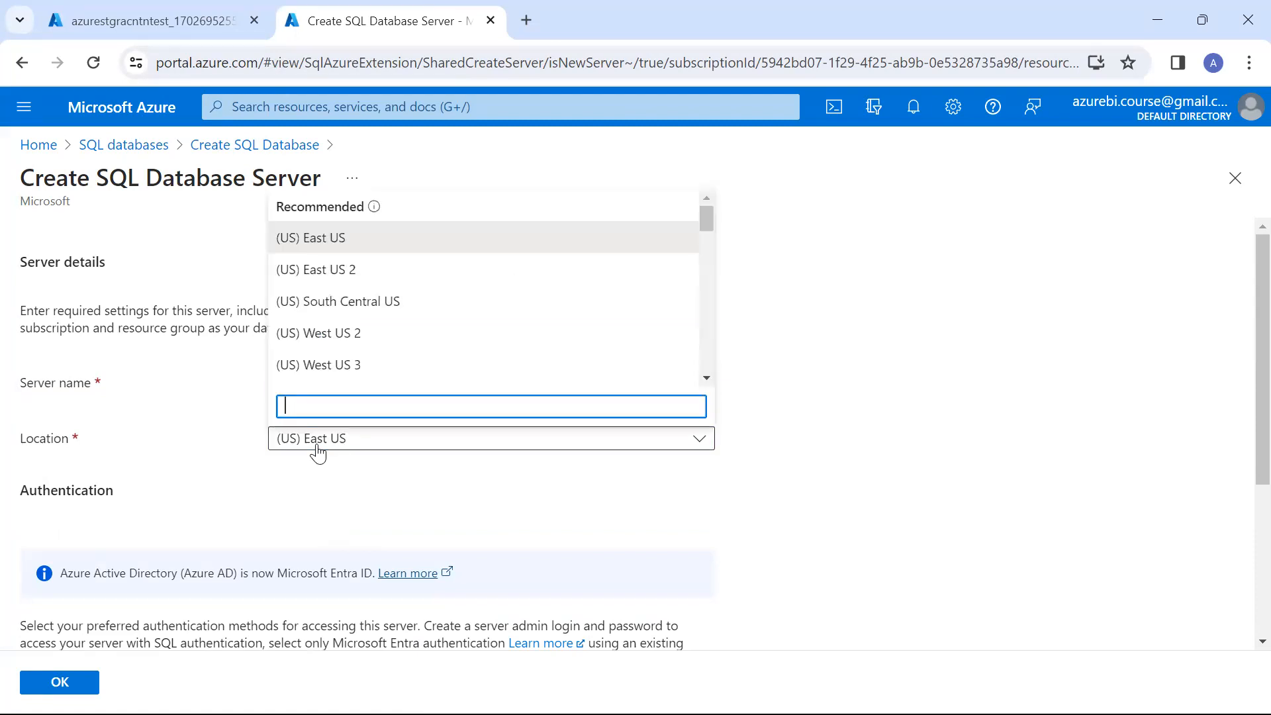
left_click(404, 512)
Switch the server to SQL authentication and use vinayetchsqlservernew as the server admin login
scroll(403, 507, "down", 1)
scroll(402, 507, "down", 3)
left_click(397, 522)
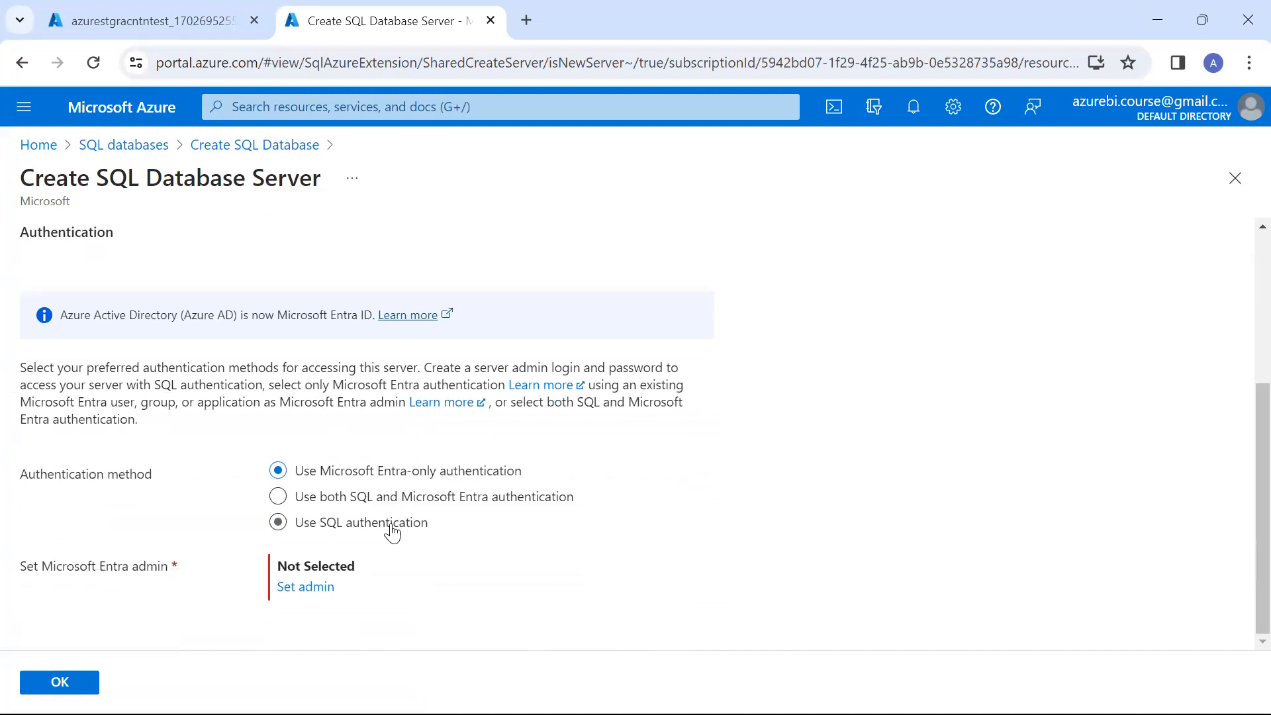
scroll(390, 533, "down", 1)
left_click(394, 512)
key("ctrl+v")
Enter and confirm the server admin password, and accept the new server
key("Tab")
type("•••••••••")
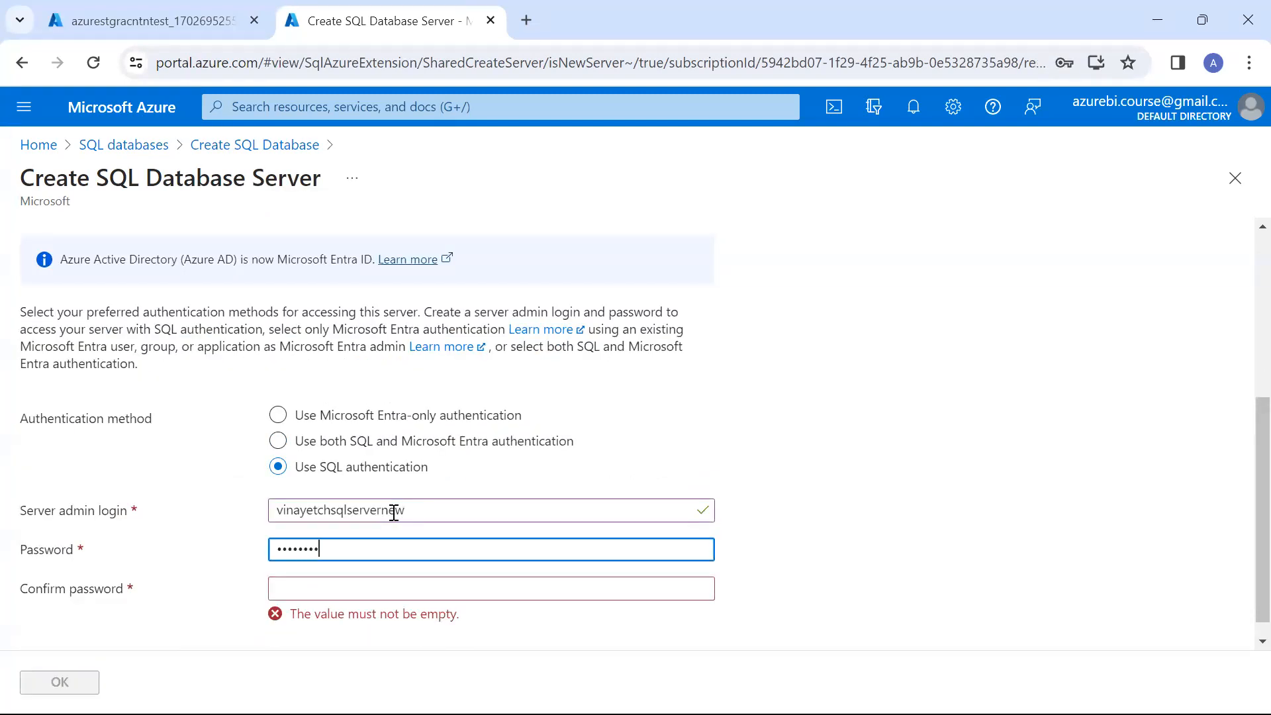
key("Tab")
type("•••••••••")
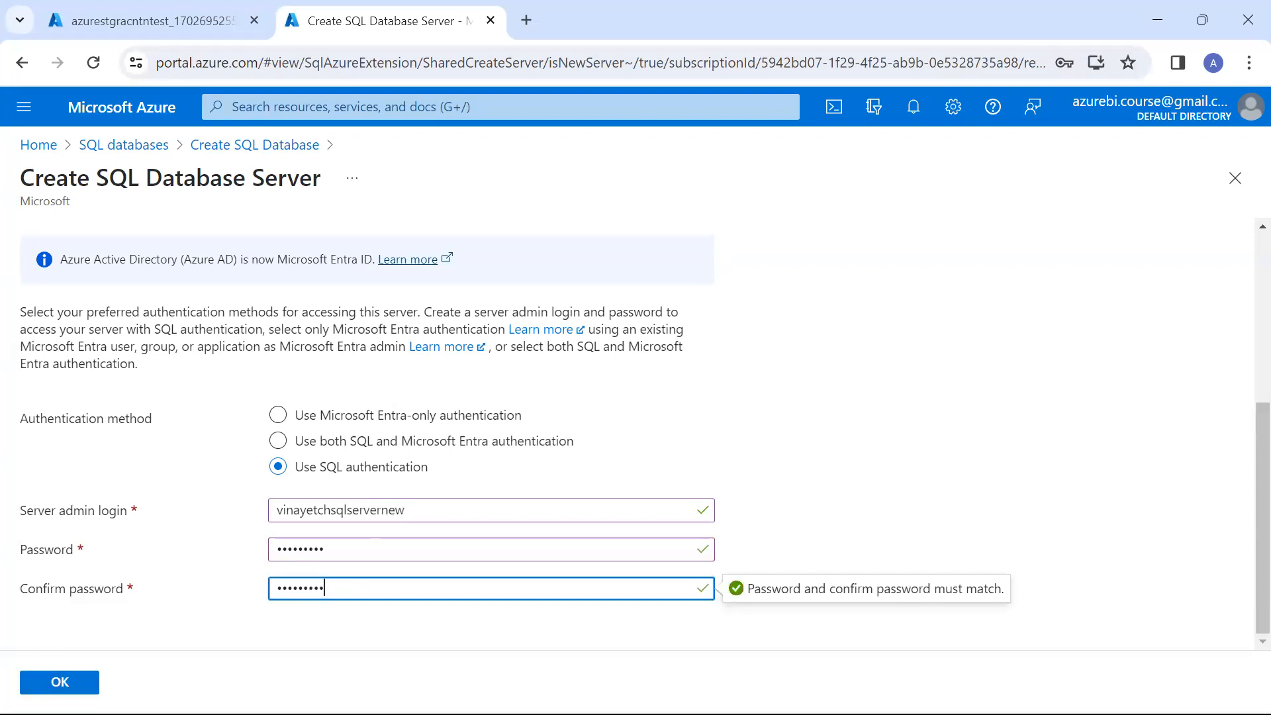
left_click(60, 682)
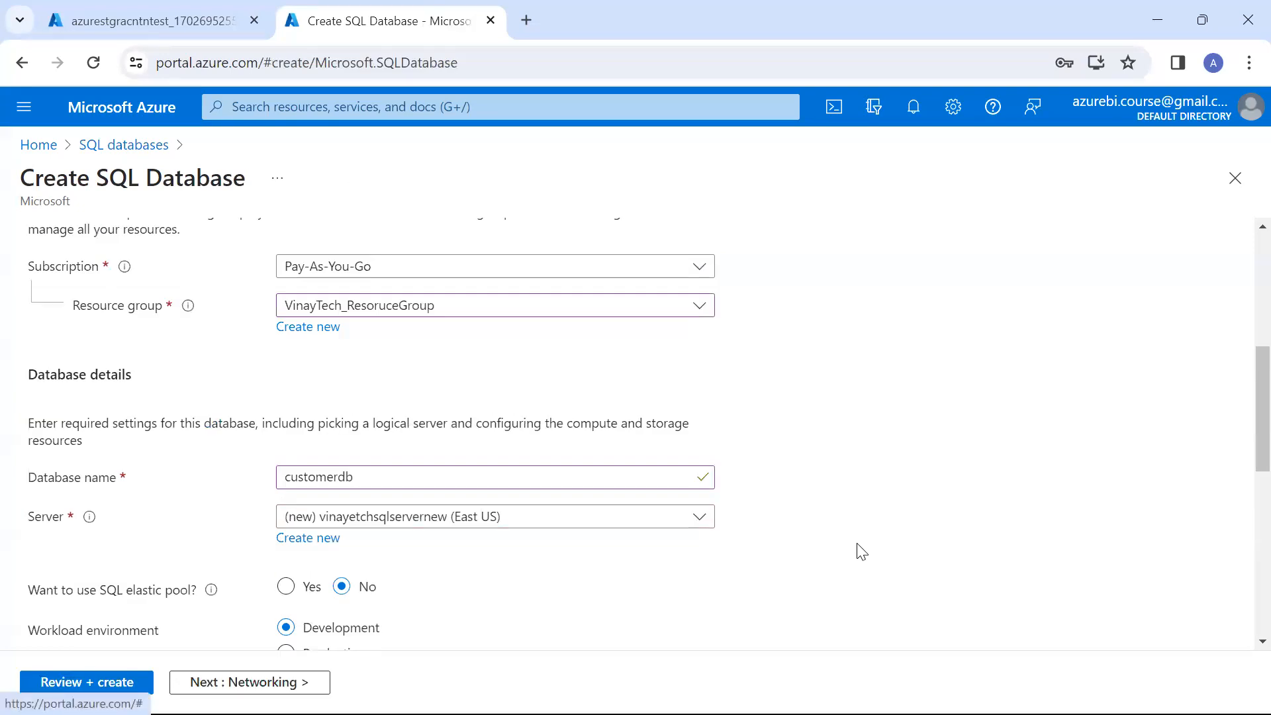
Set the backup storage redundancy to locally-redundant and open the database's compute and storage configuration
scroll(861, 551, "down", 8)
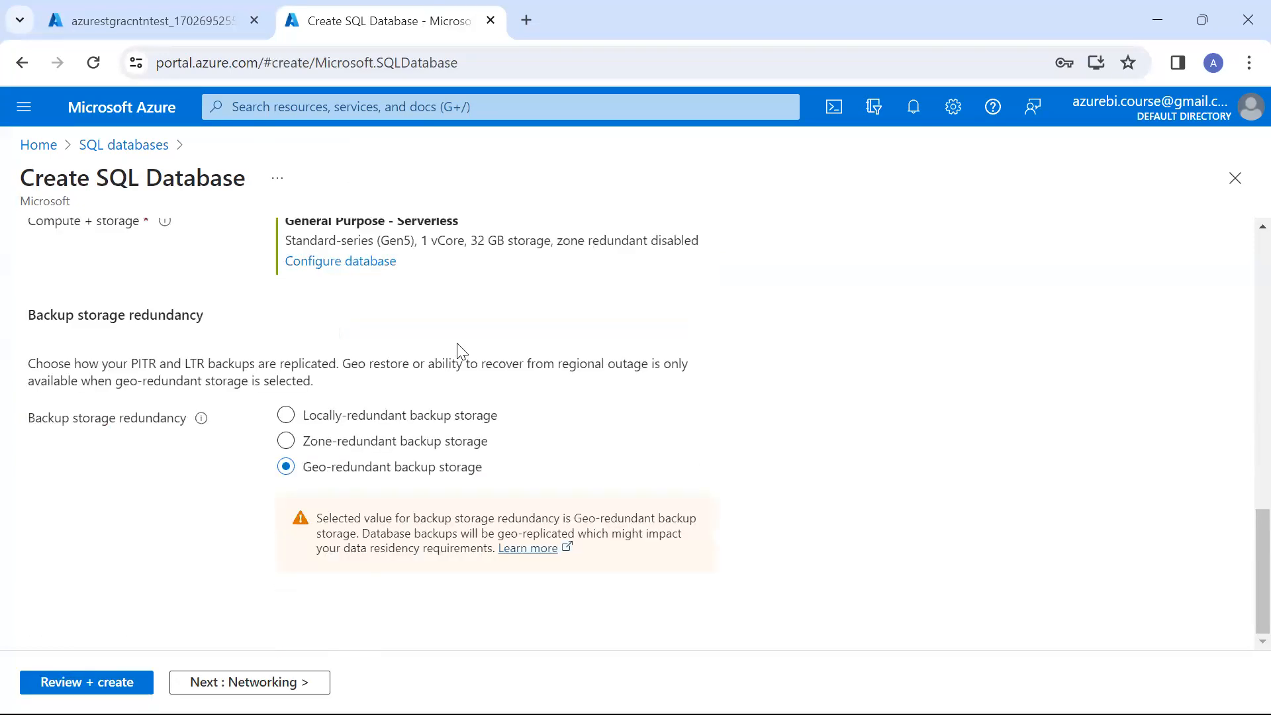
left_click(405, 417)
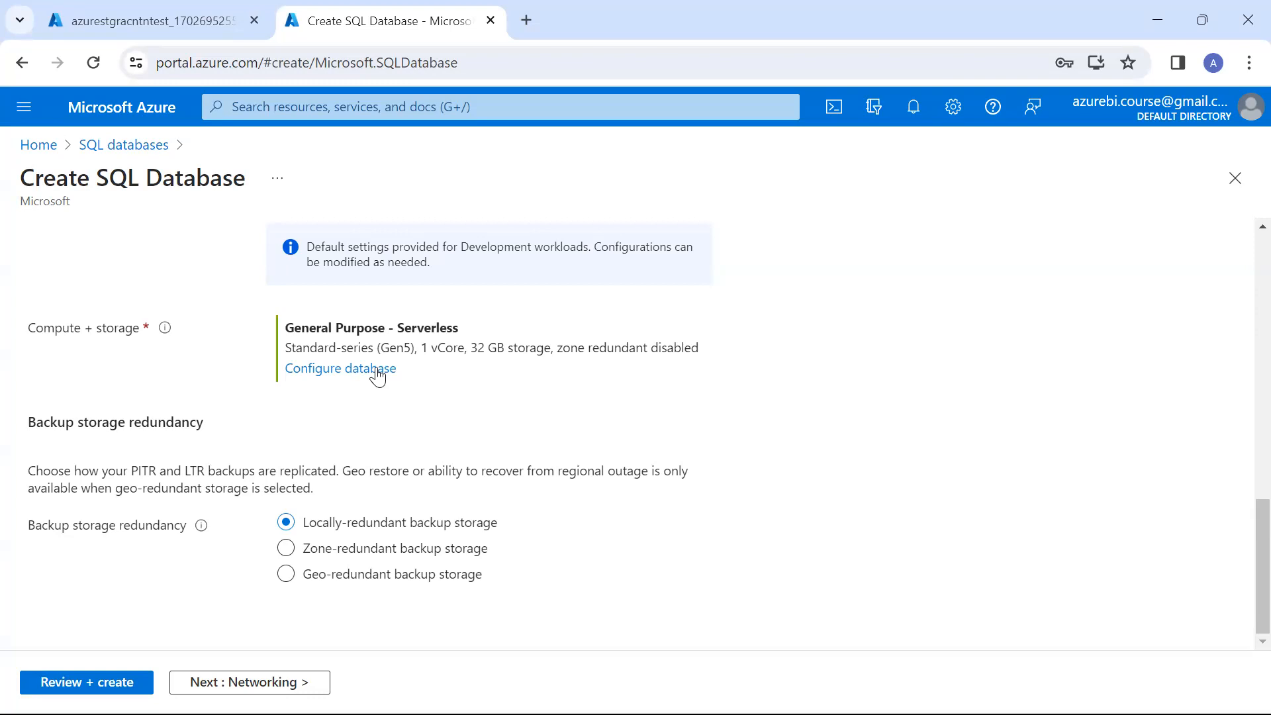
left_click(339, 371)
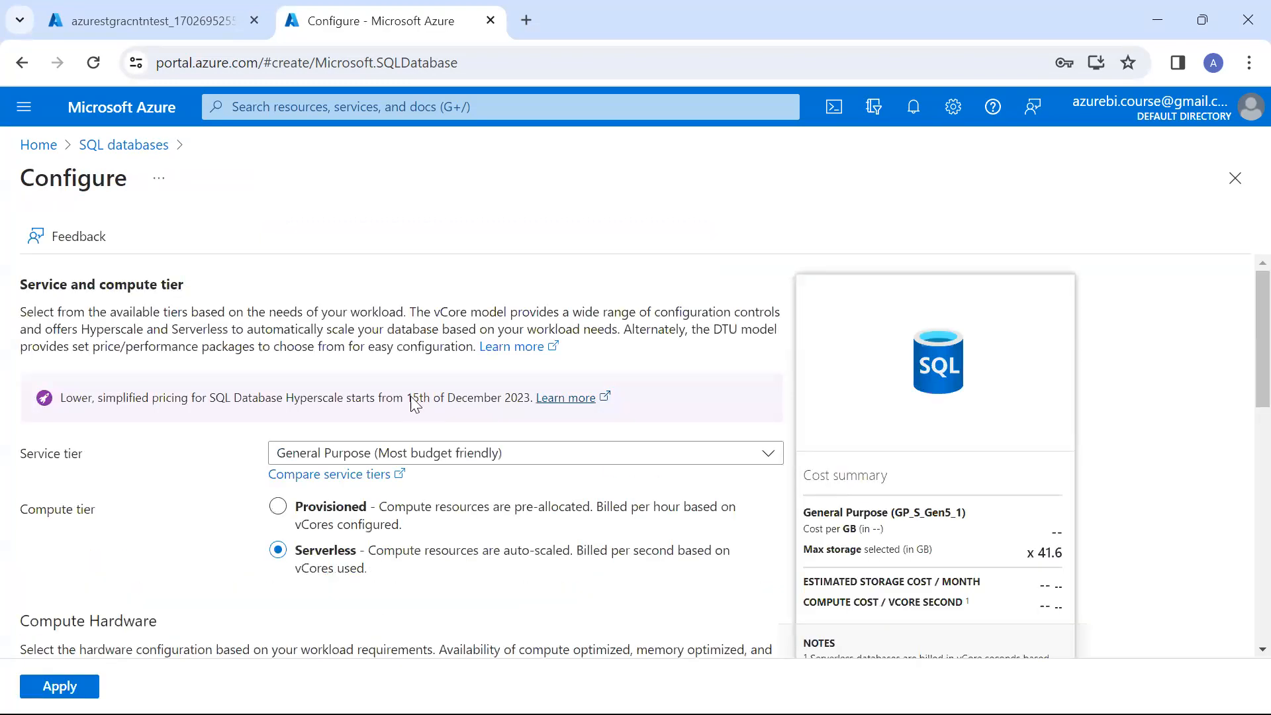
scroll(463, 377, "down", 2)
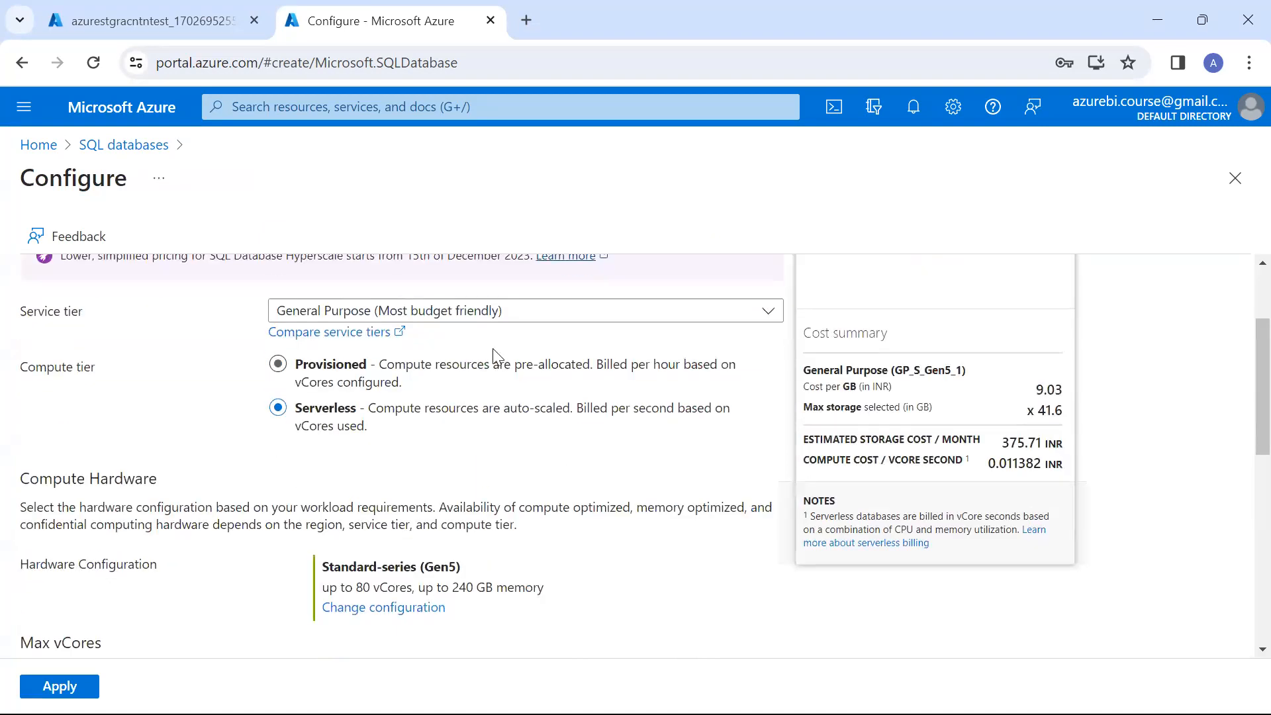
Try the Standard (Budget friendly) service tier with 20 DTUs and a maximum data size of 200 GB
left_click(517, 320)
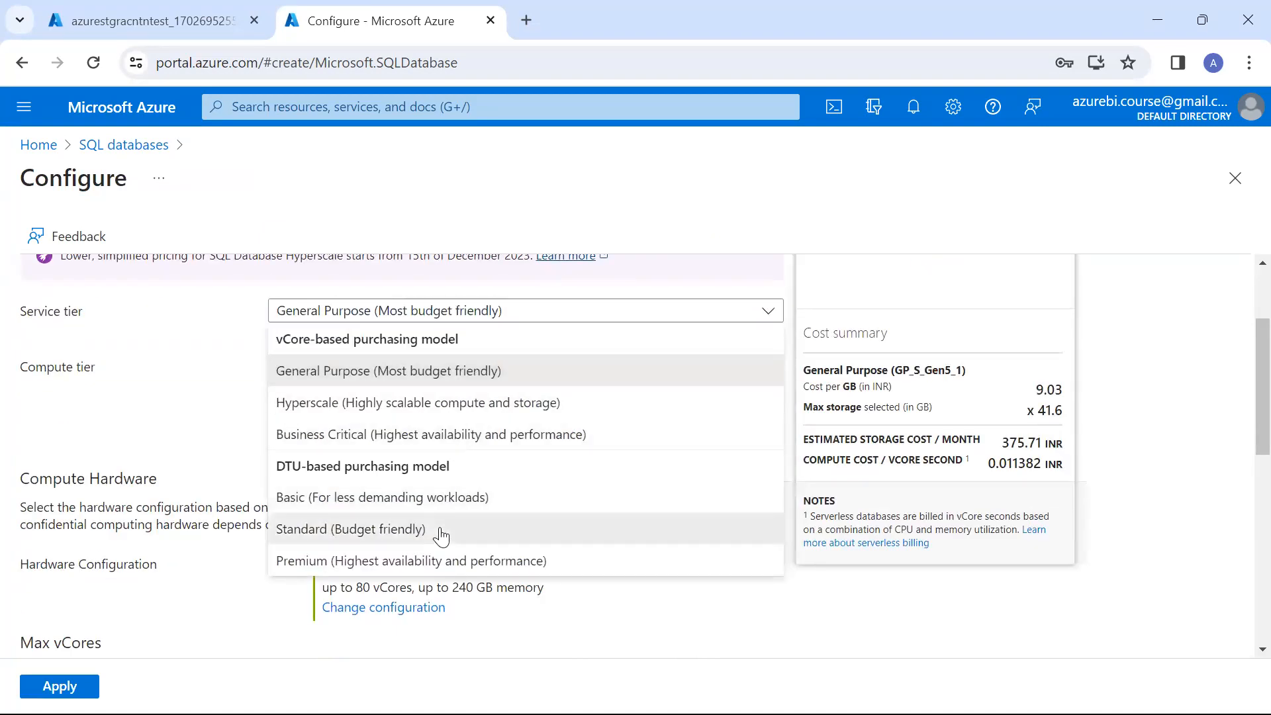
left_click(440, 533)
left_click(276, 581)
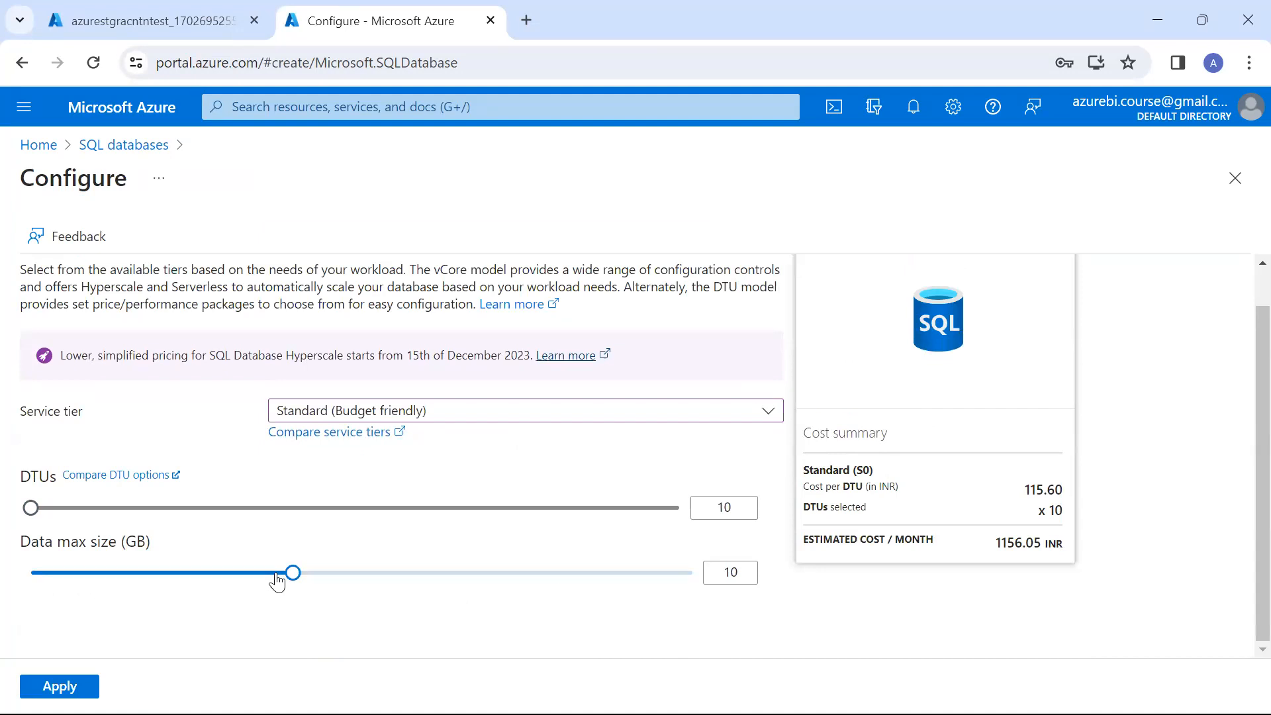
left_click(389, 573)
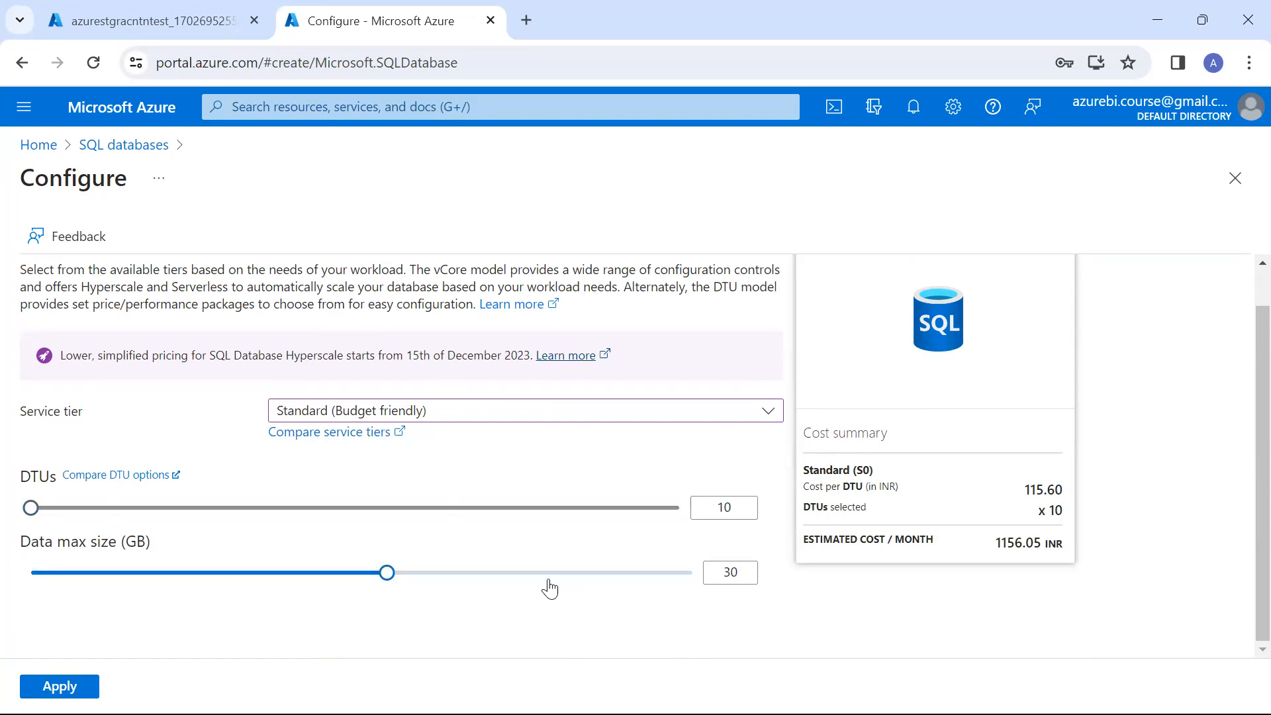
left_click(640, 574)
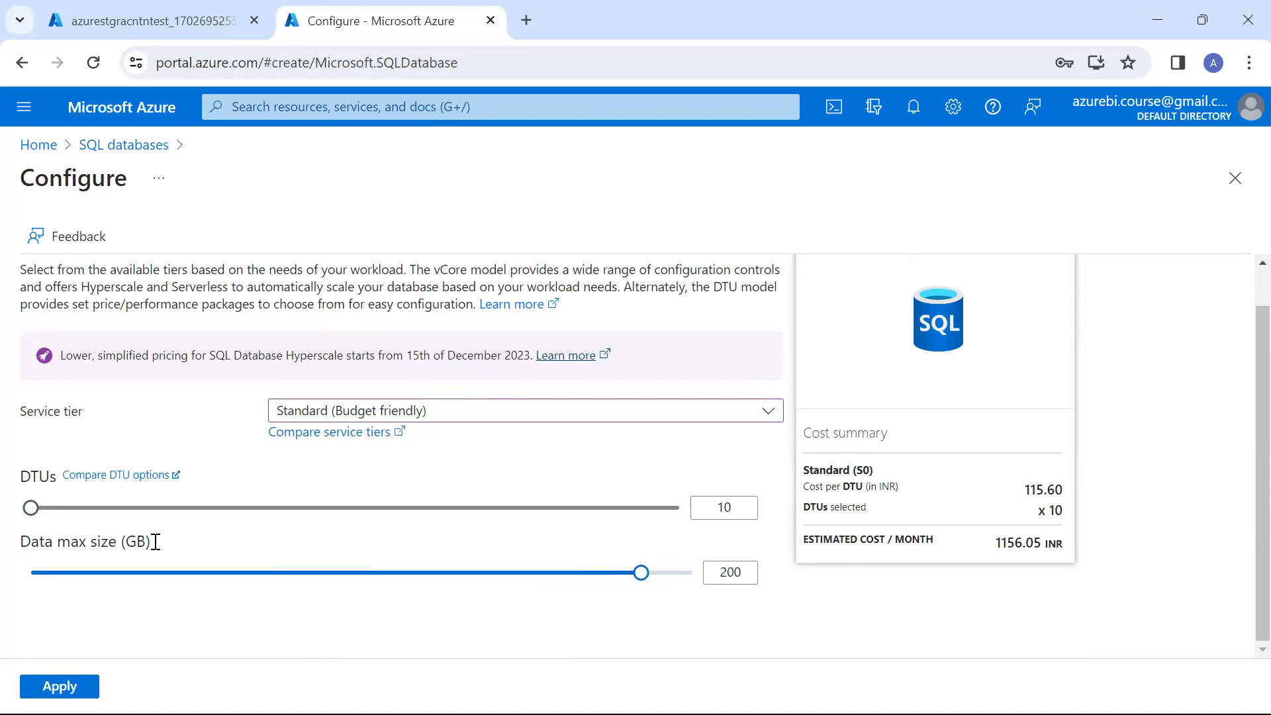
left_click_drag(34, 518, 110, 510)
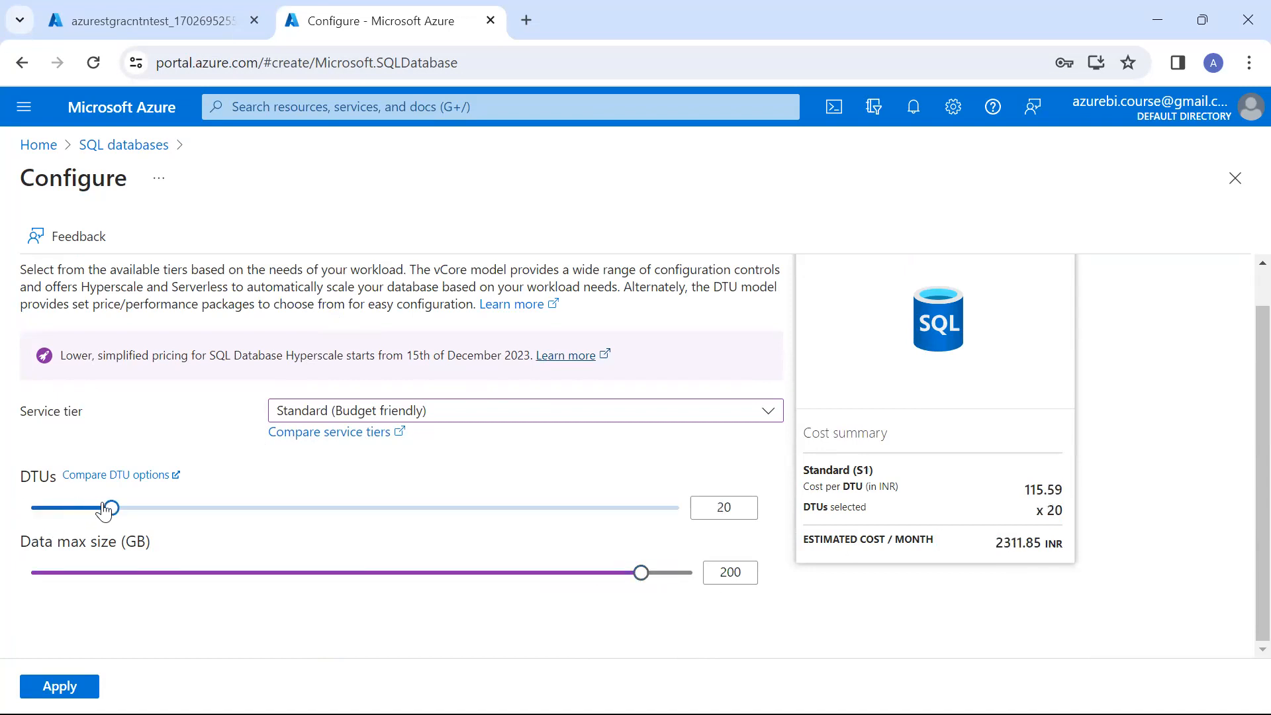
left_click_drag(1045, 510, 1083, 520)
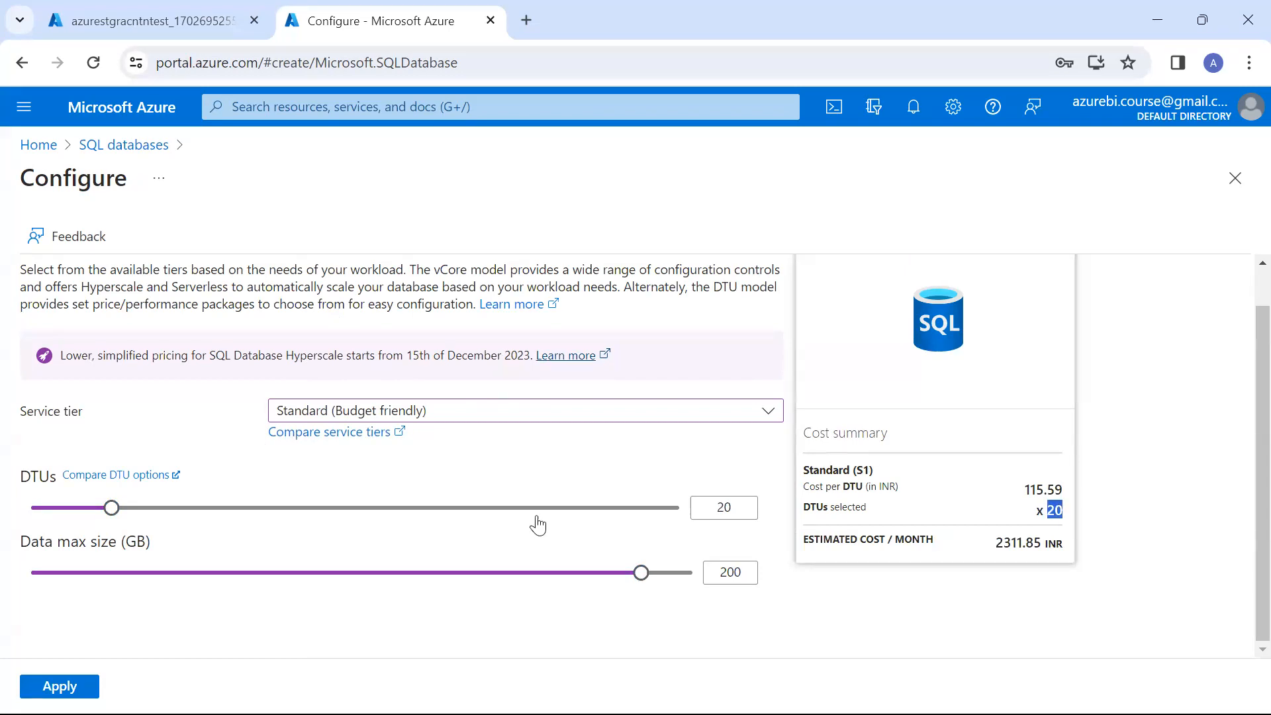
left_click(491, 520)
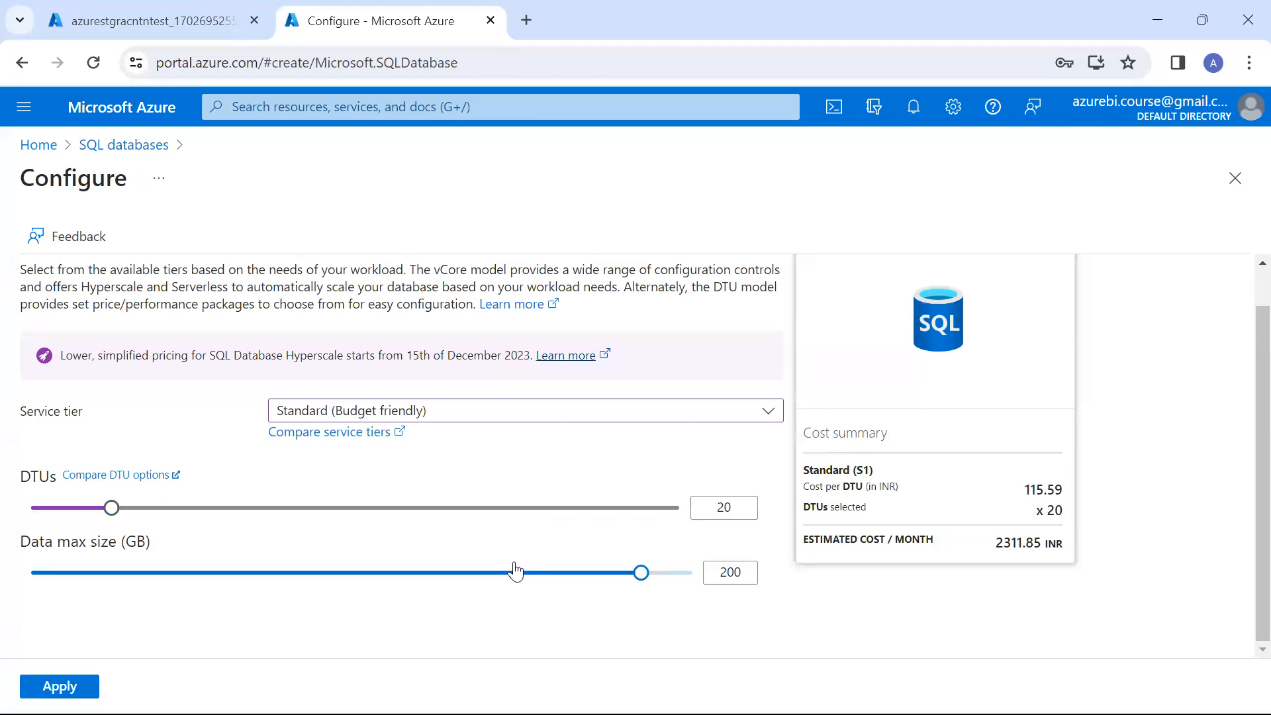
Set the service tier to Basic with a maximum data size of 1 GB and apply the configuration
left_click(548, 418)
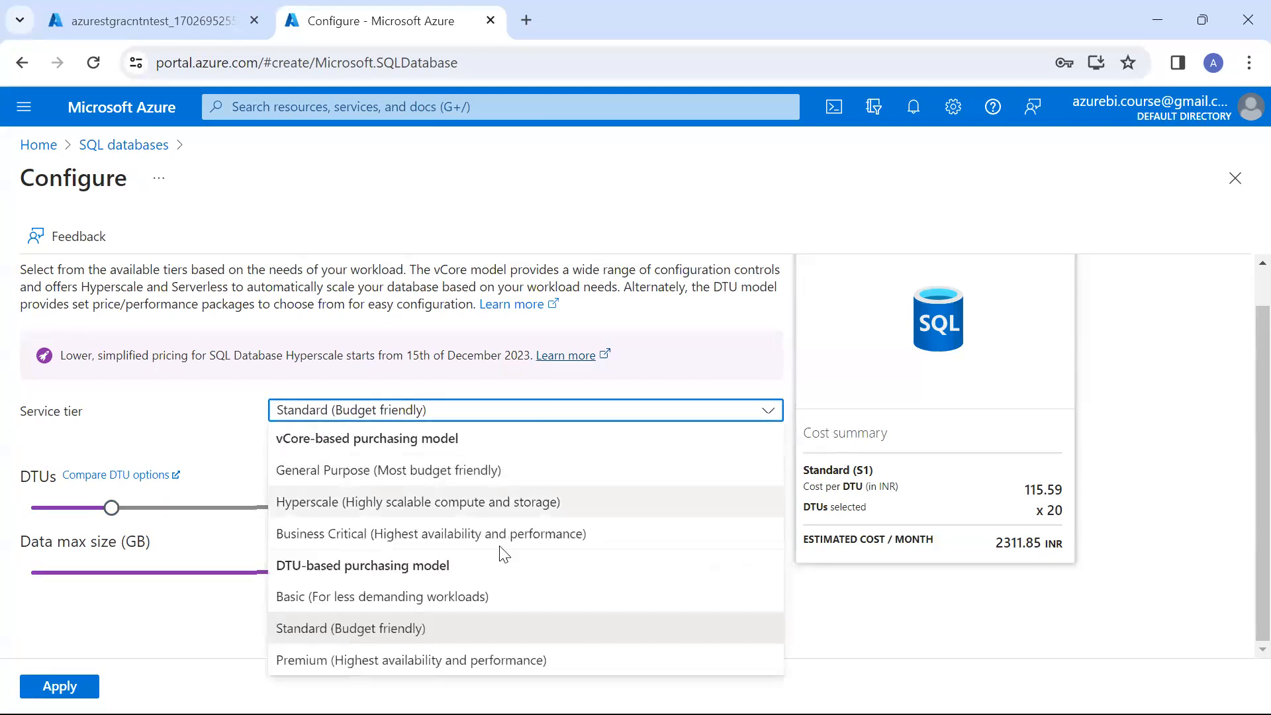
left_click(488, 599)
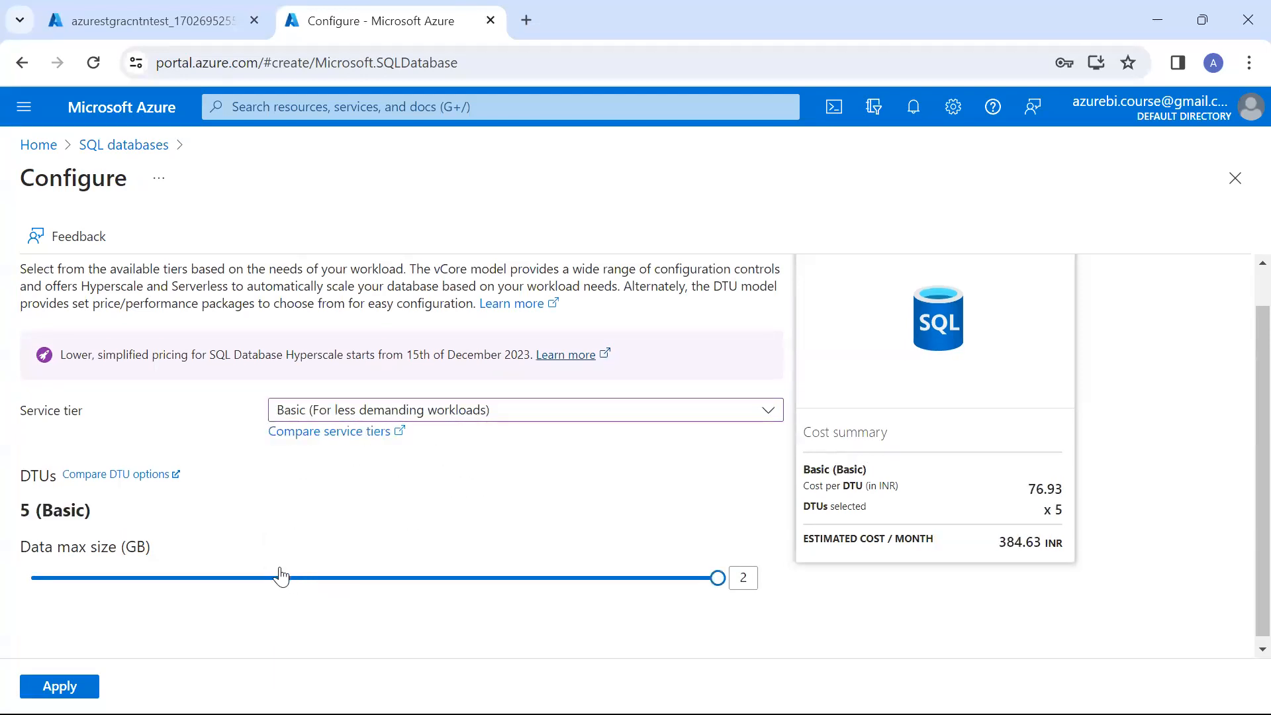
left_click(390, 579)
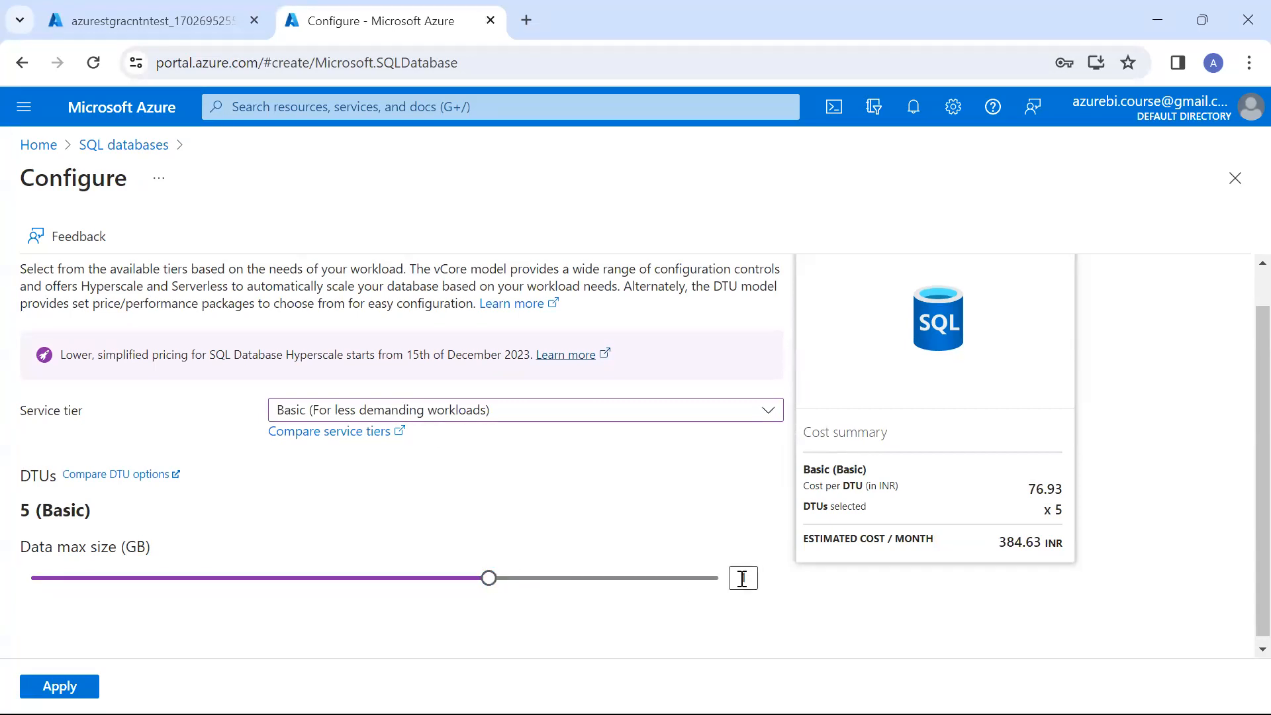
left_click(60, 686)
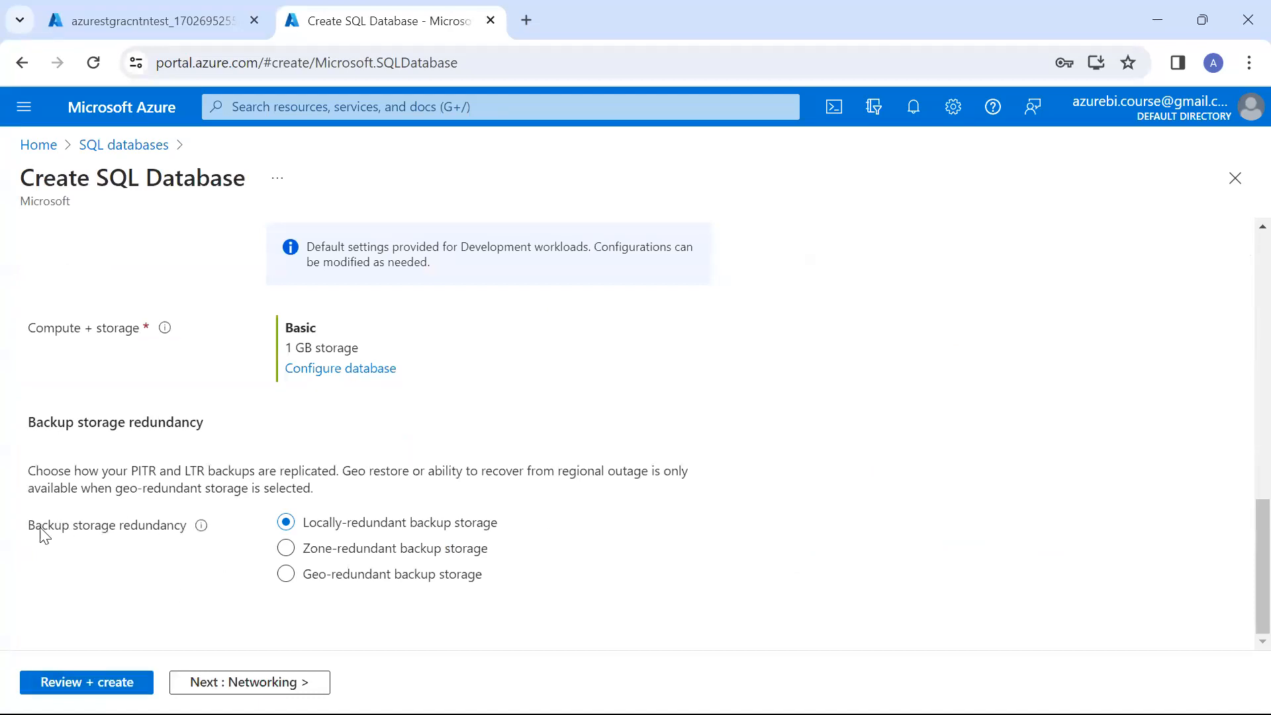
Recheck the database's basic settings and proceed to the final review to examine the estimated monthly cost
left_click_drag(32, 528, 186, 530)
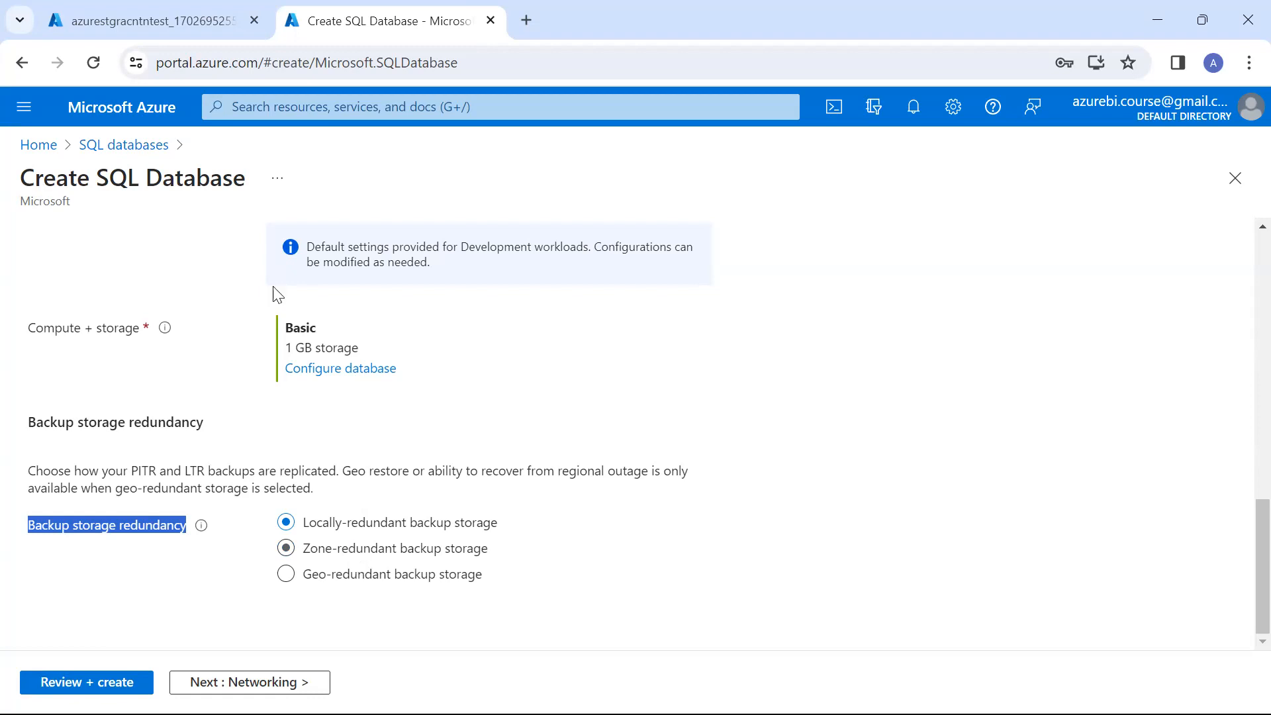
scroll(258, 476, "up", 4)
scroll(337, 249, "up", 4)
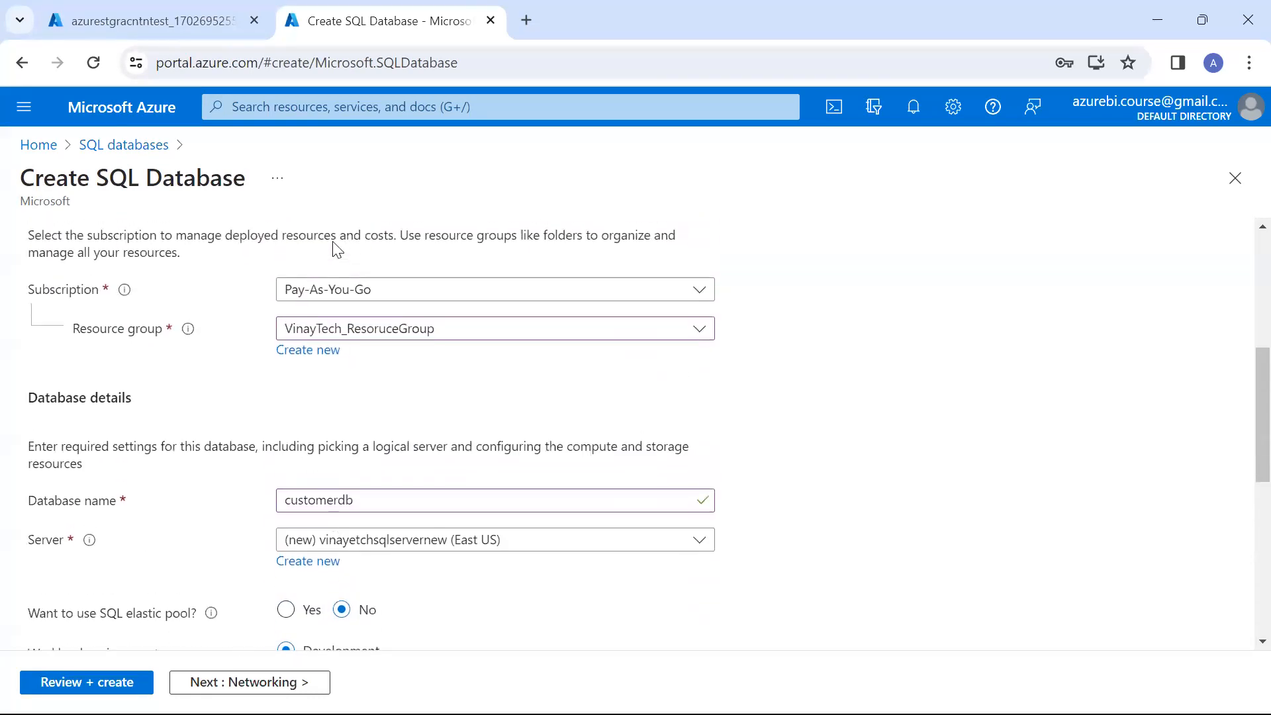
scroll(335, 245, "down", 6)
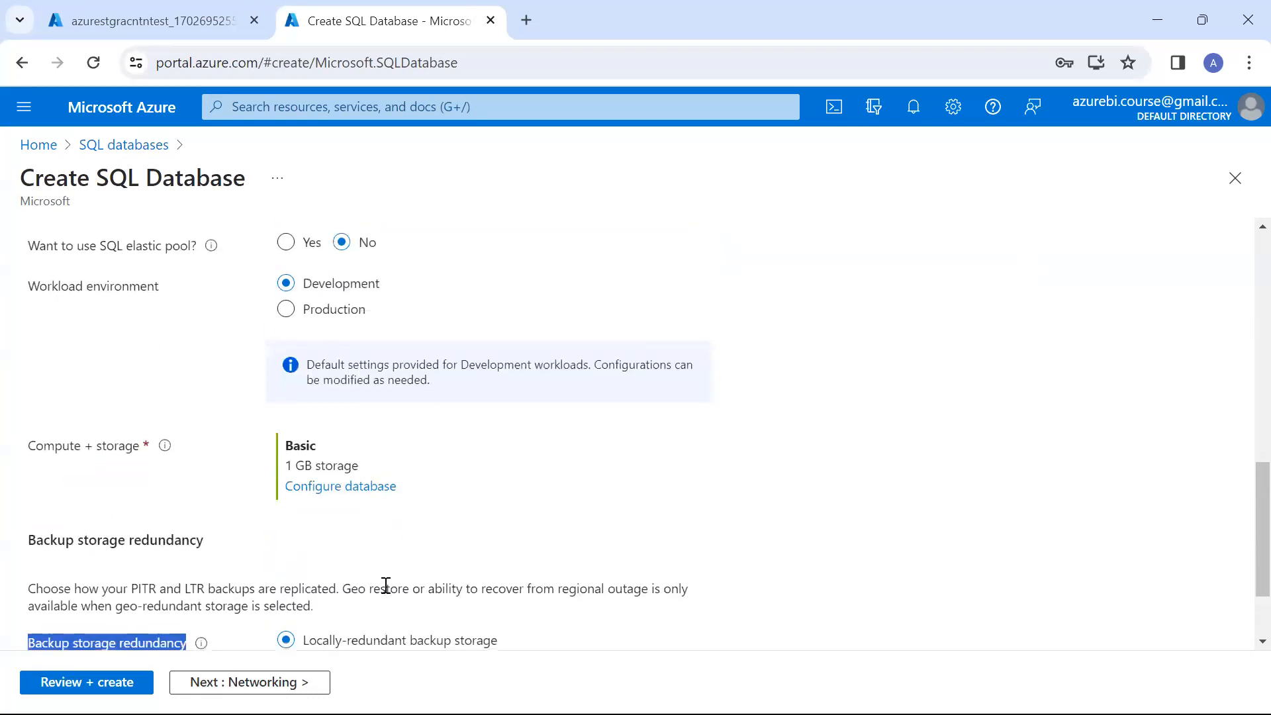
scroll(383, 584, "down", 2)
left_click(86, 682)
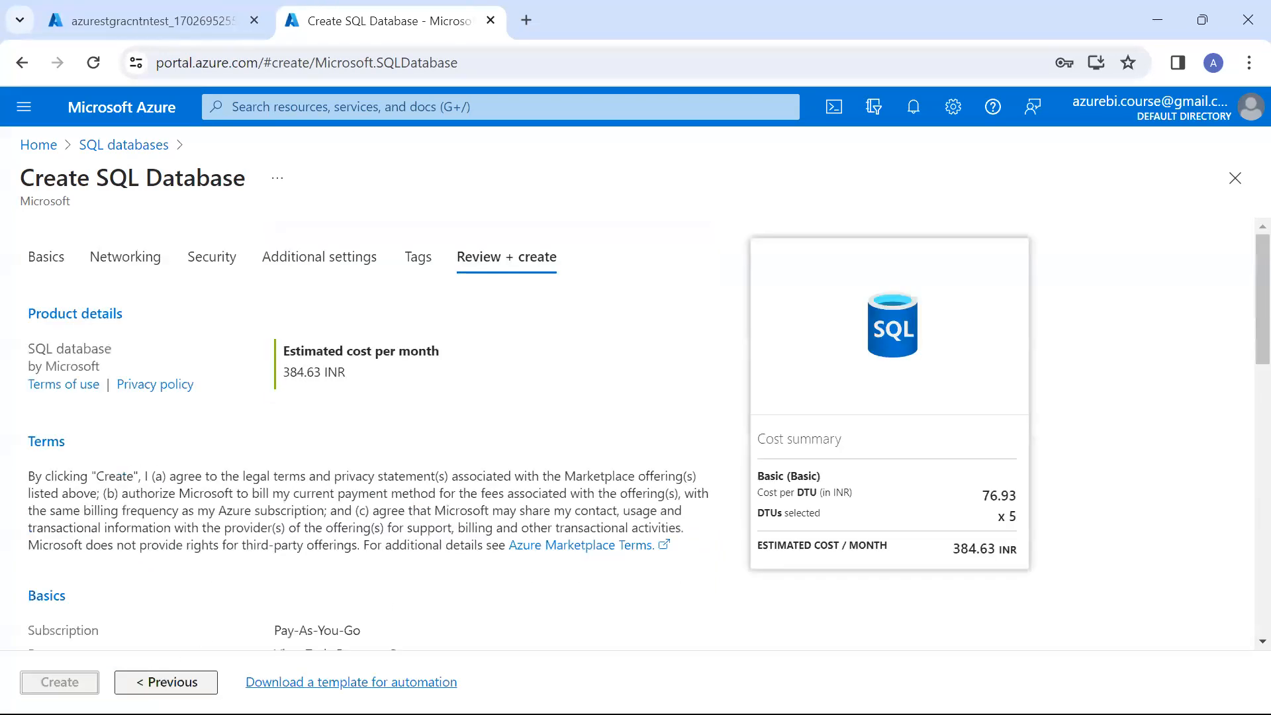
left_click_drag(288, 350, 457, 349)
left_click(509, 405)
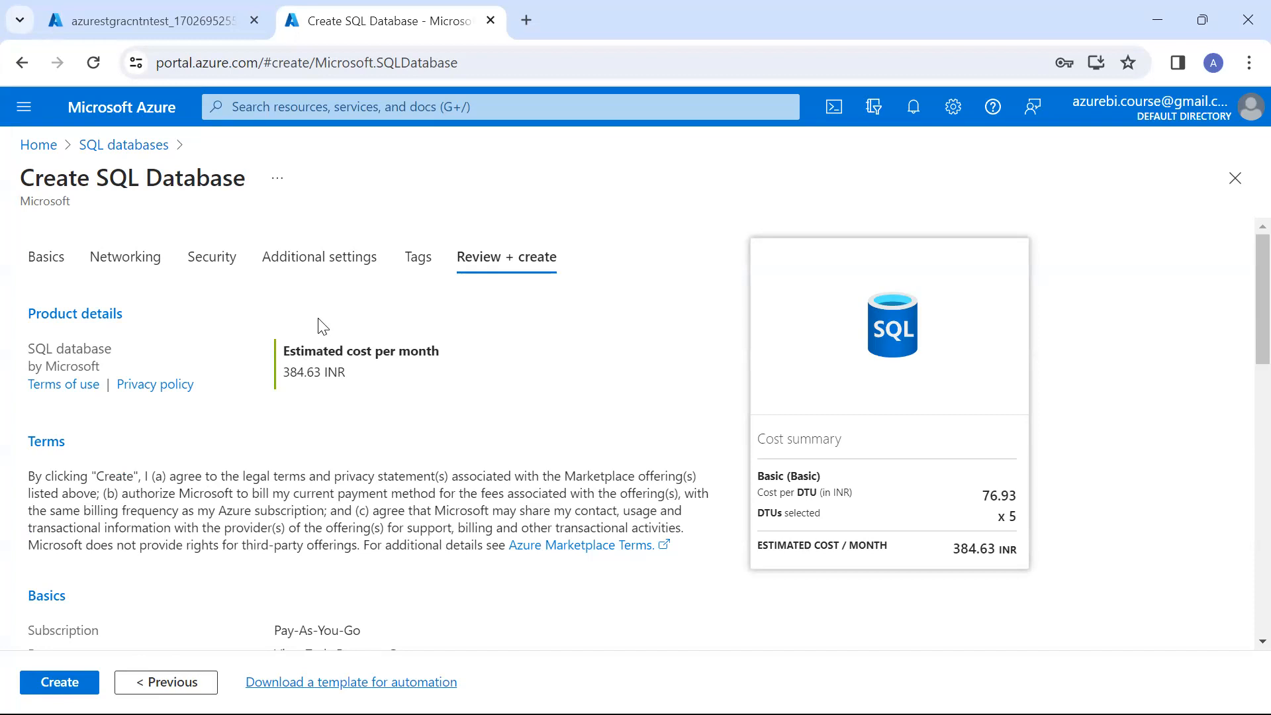
Submit the SQL database for creation and check the storage account's deployment in the other browser tab
left_click(83, 680)
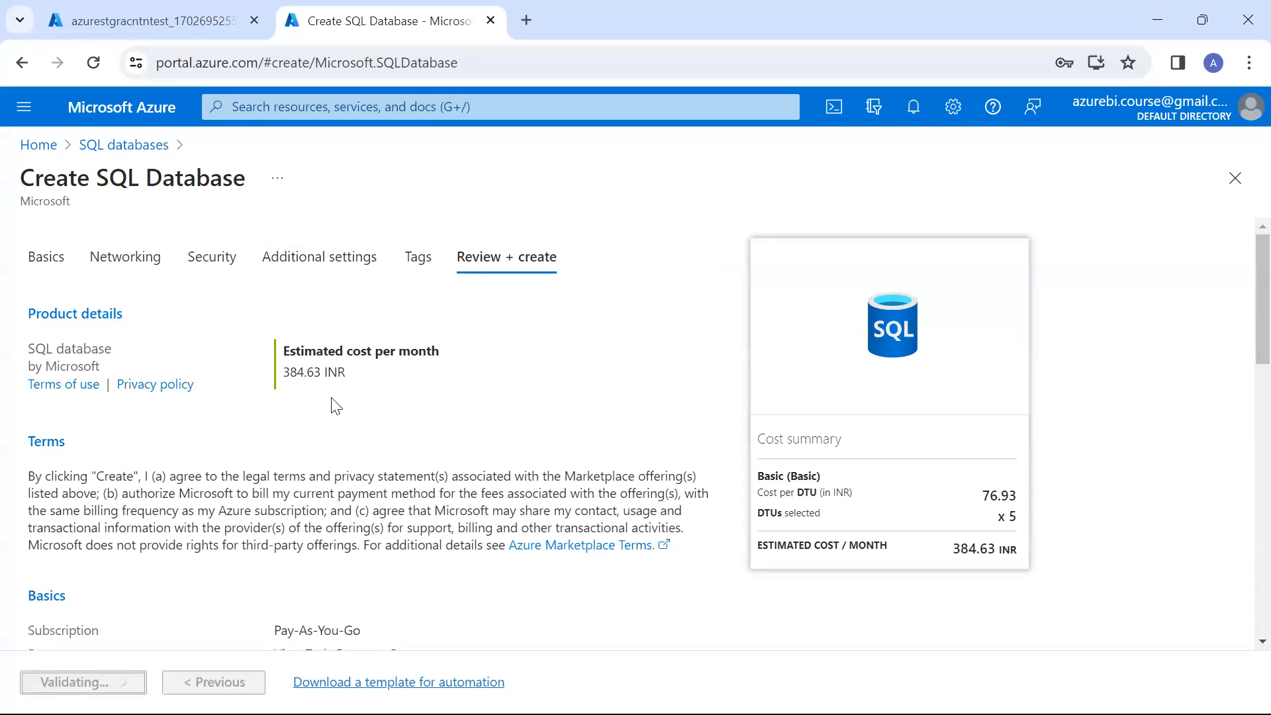
left_click(154, 18)
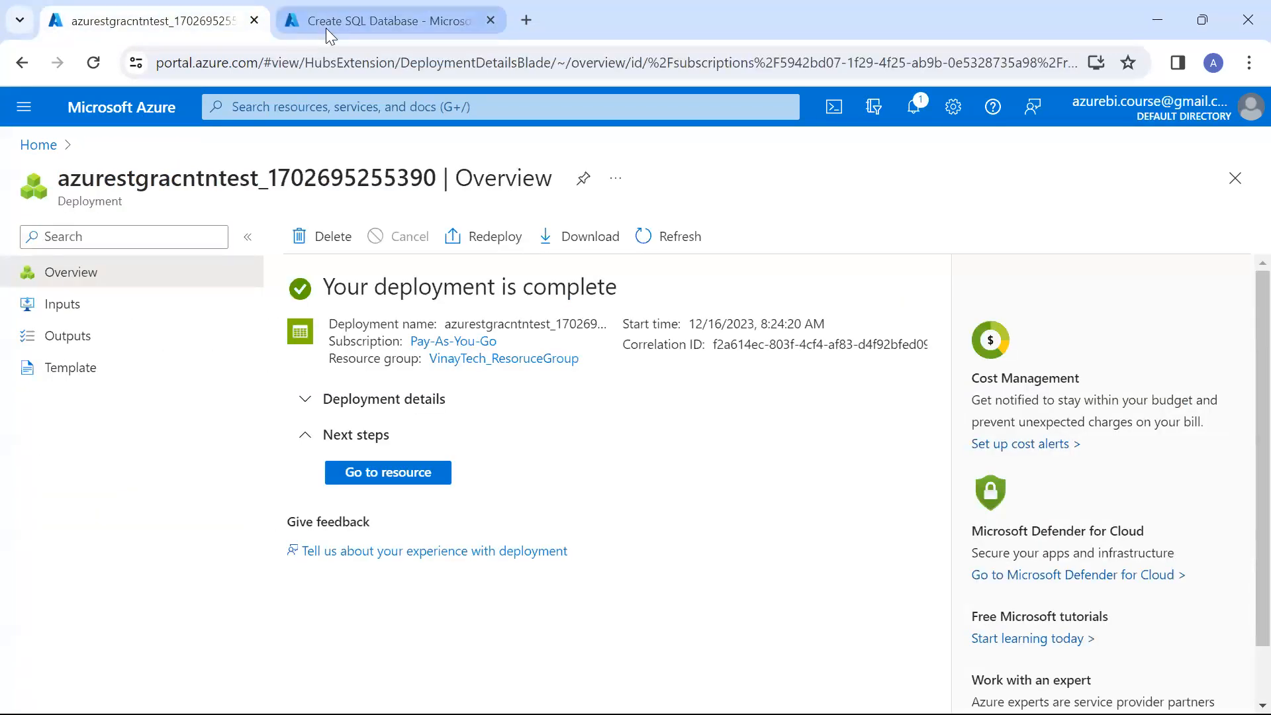
left_click(329, 28)
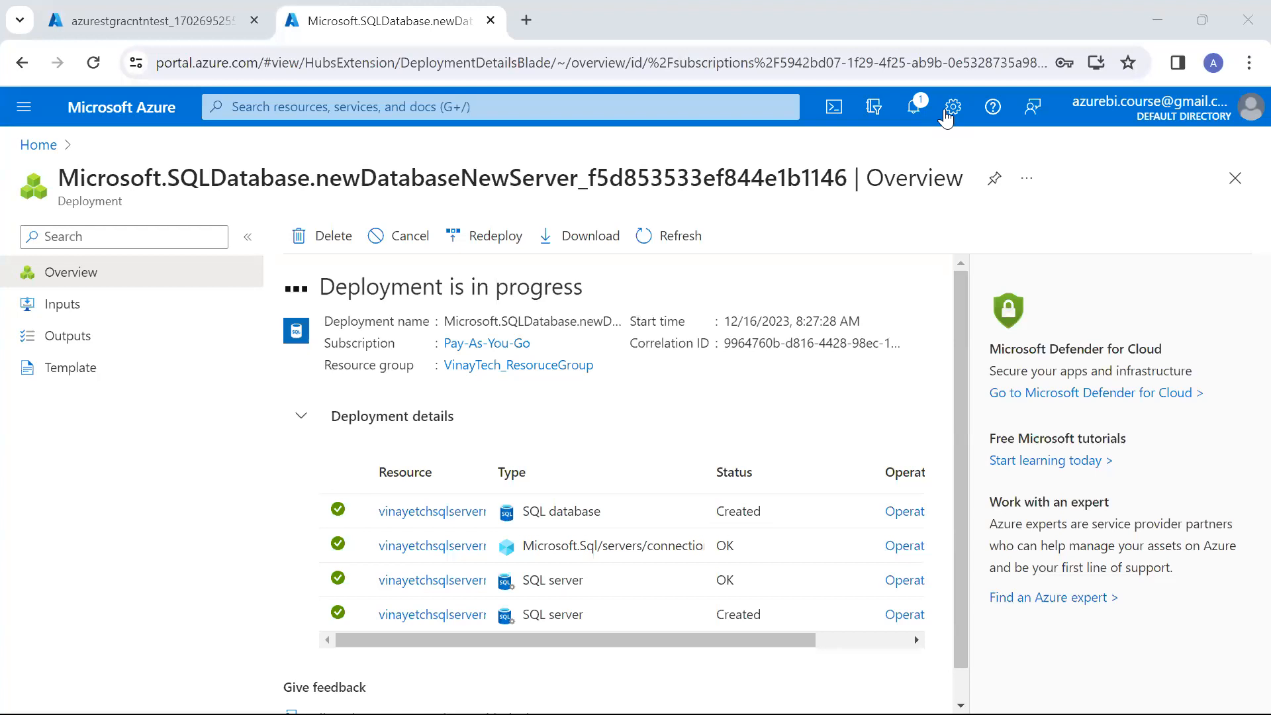
Open the Azure portal home page in a new browser tab
left_click(527, 20)
type("p")
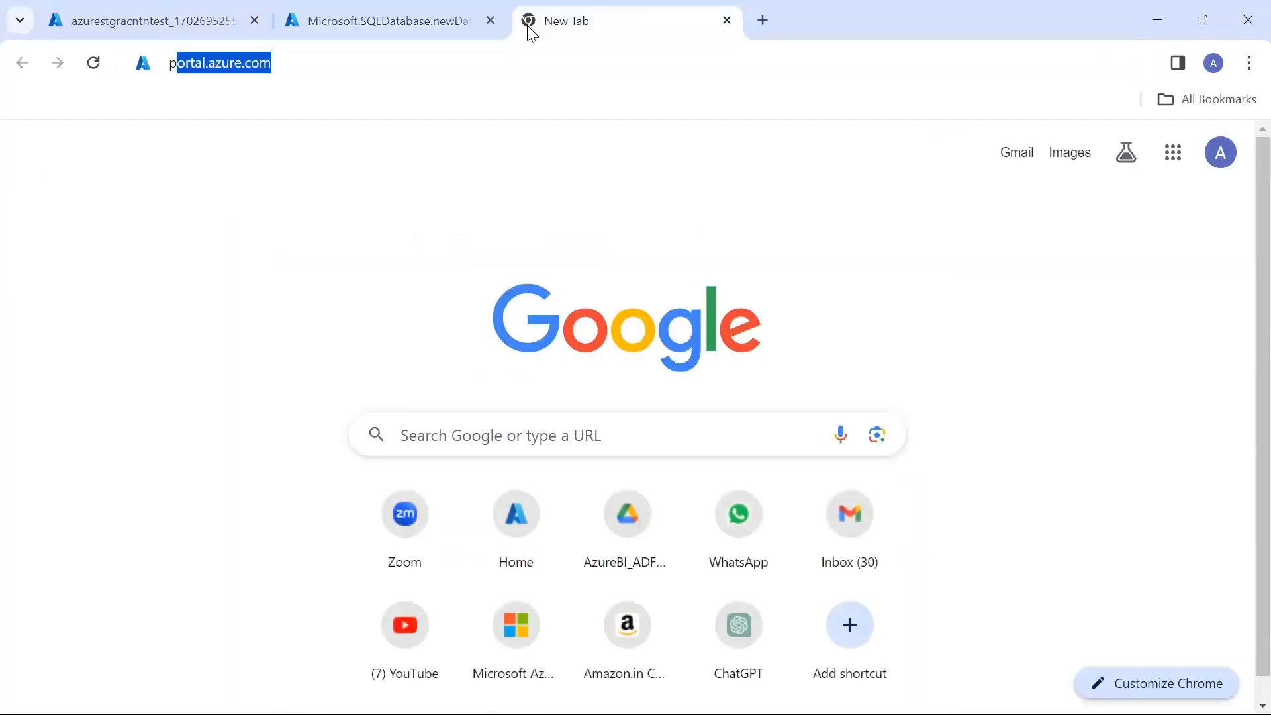
type("o")
key("Return")
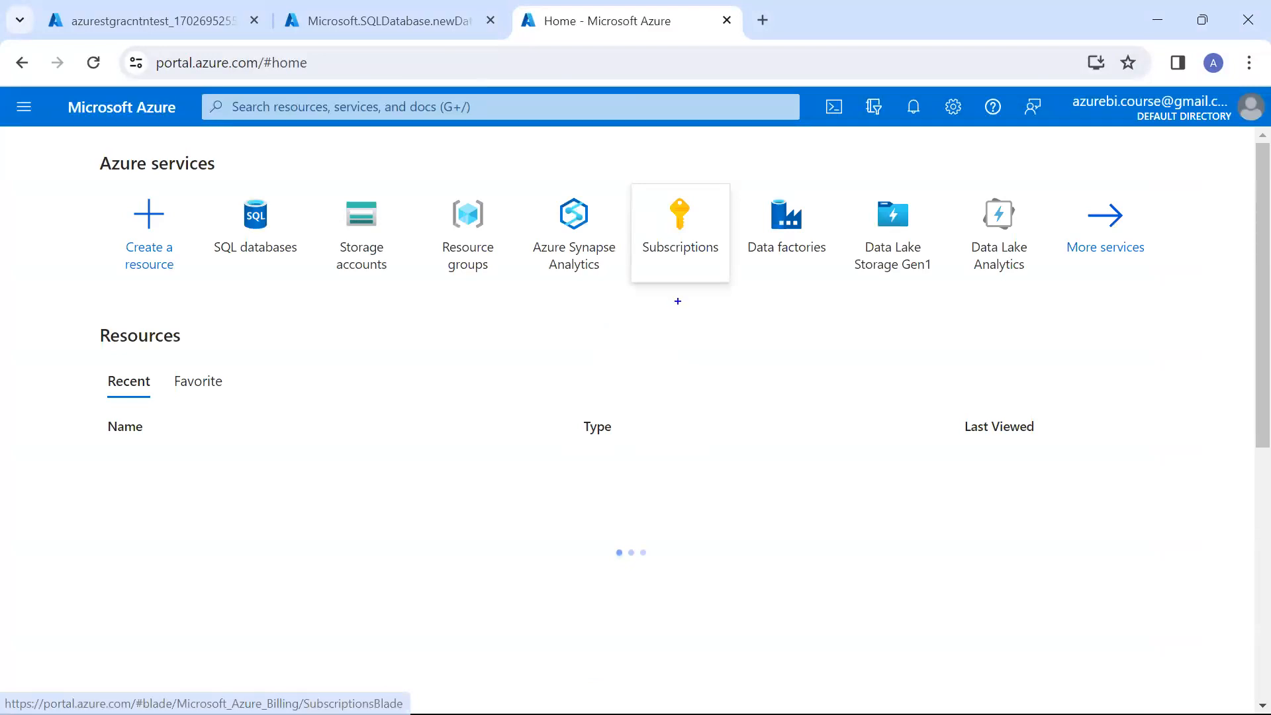
type("200 USD--> ")
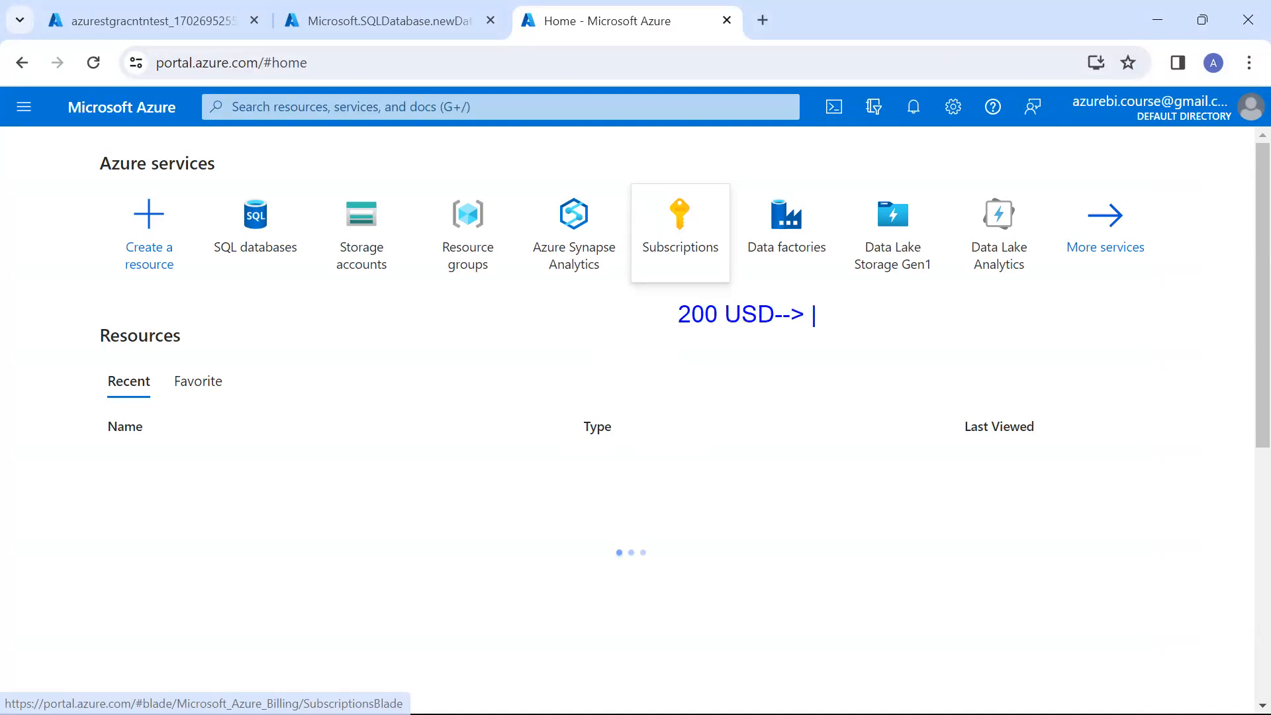
type("13 14K INR")
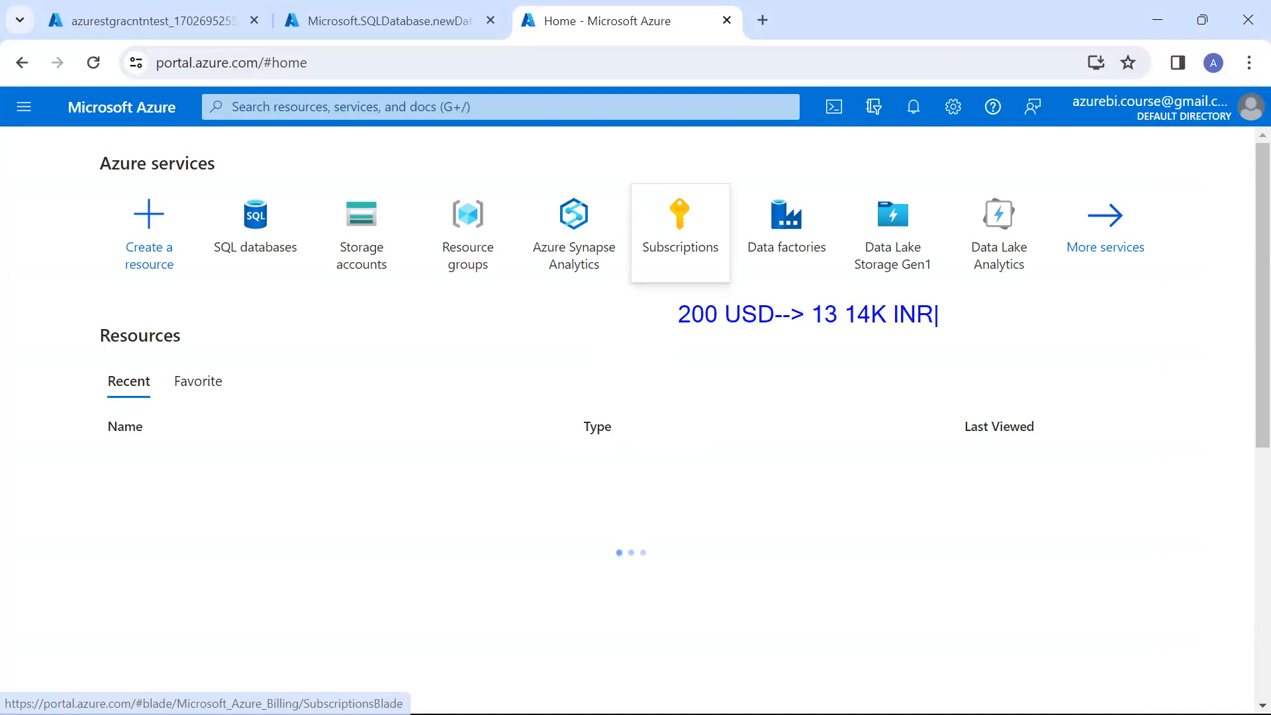
type("0")
key("BackSpace")
type("--> 16")
mouse_move(718, 291)
left_mouse_down()
mouse_move(718, 377)
mouse_move(774, 286)
left_mouse_up()
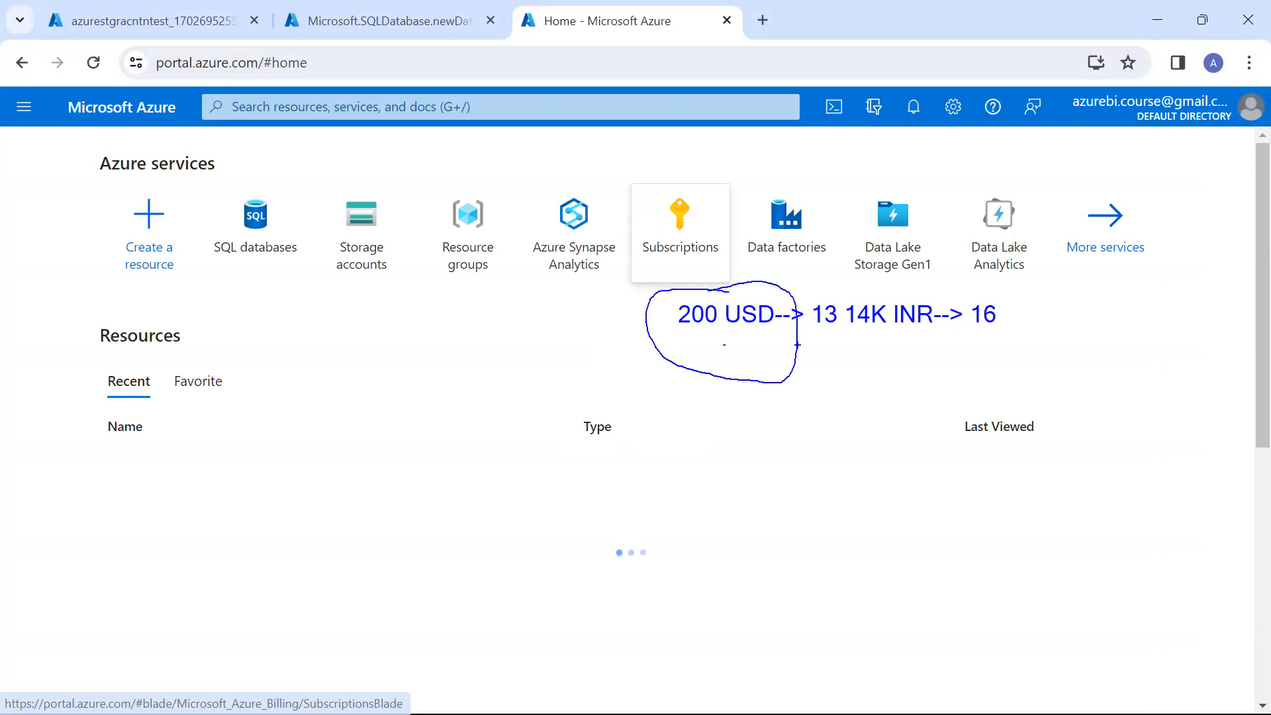
left_click_drag(817, 344, 877, 339)
mouse_move(987, 303)
left_mouse_down()
mouse_move(908, 250)
mouse_move(827, 335)
mouse_move(1070, 345)
left_mouse_up()
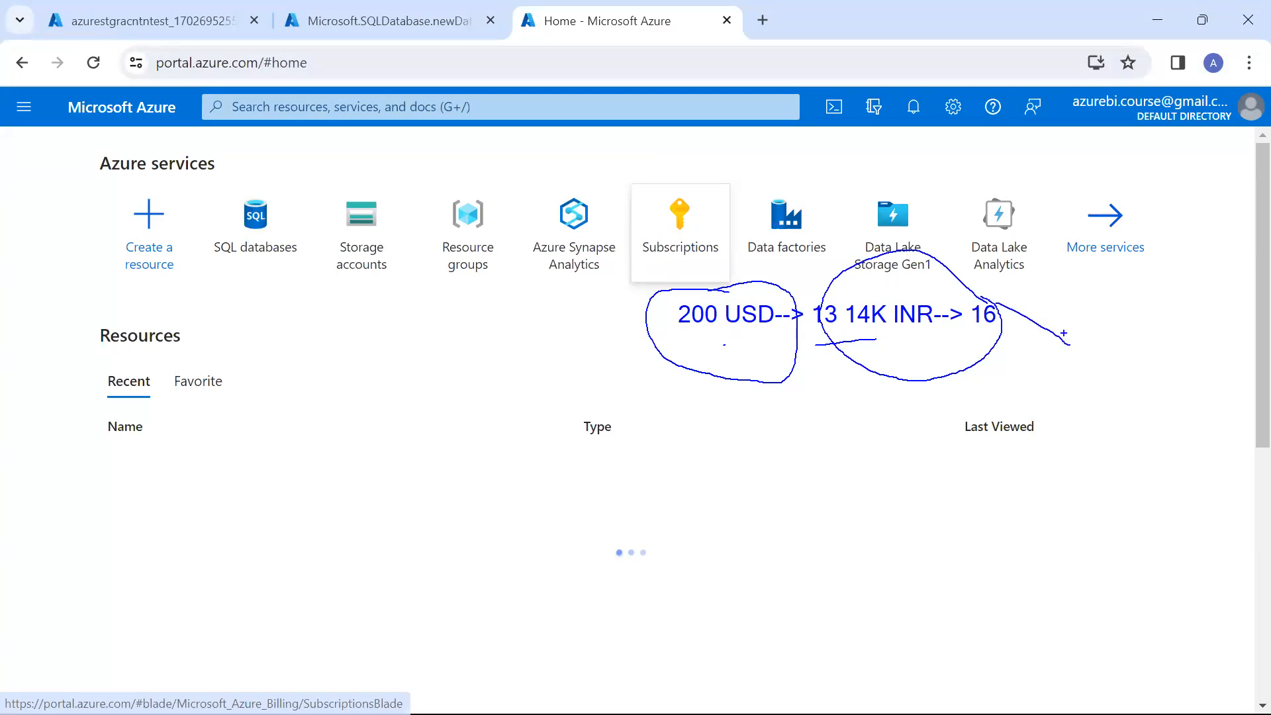
mouse_move(447, 162)
left_mouse_down()
mouse_move(286, 189)
mouse_move(662, 335)
mouse_move(872, 214)
mouse_move(430, 128)
mouse_move(359, 165)
left_mouse_up()
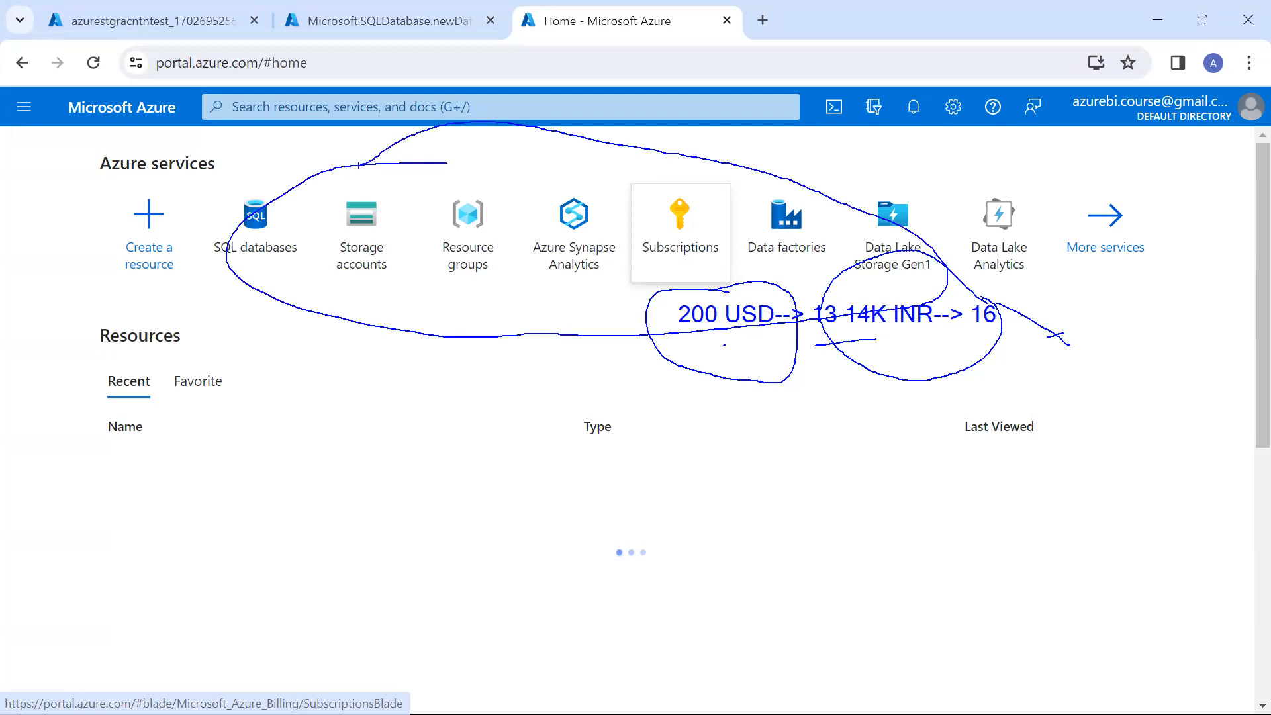
key("Escape")
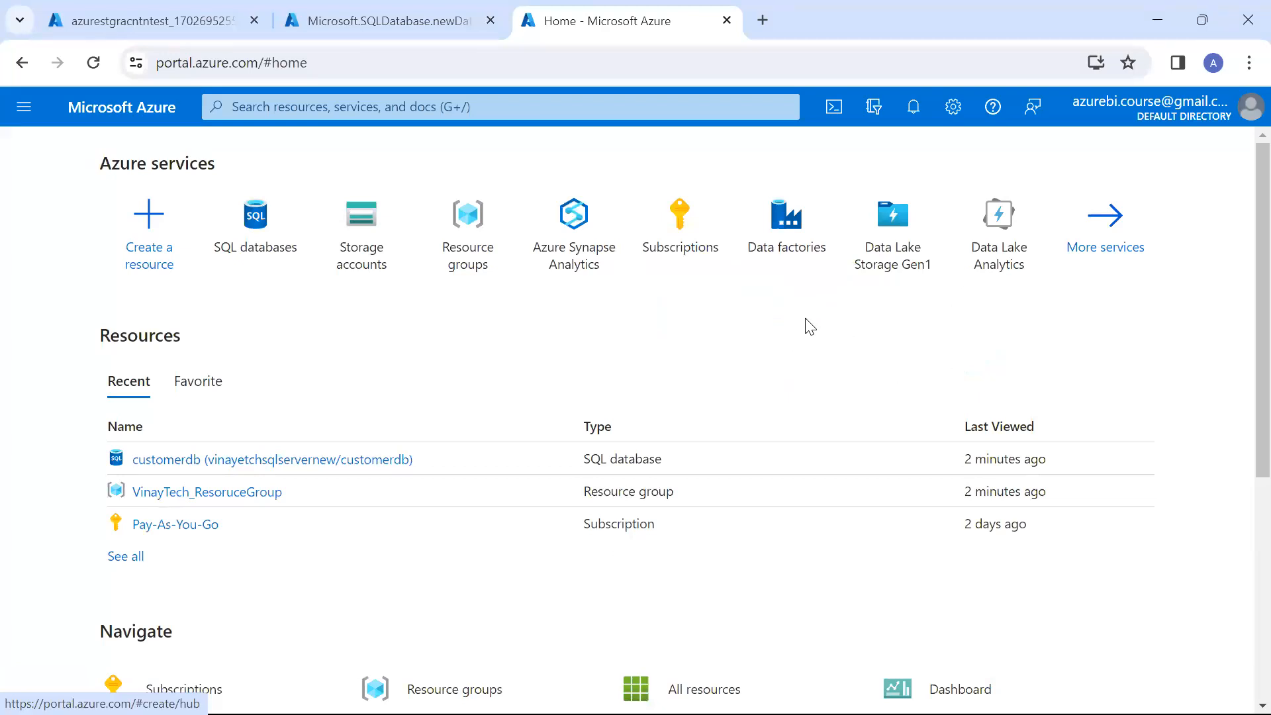
key("ctrl+2")
key("Escape")
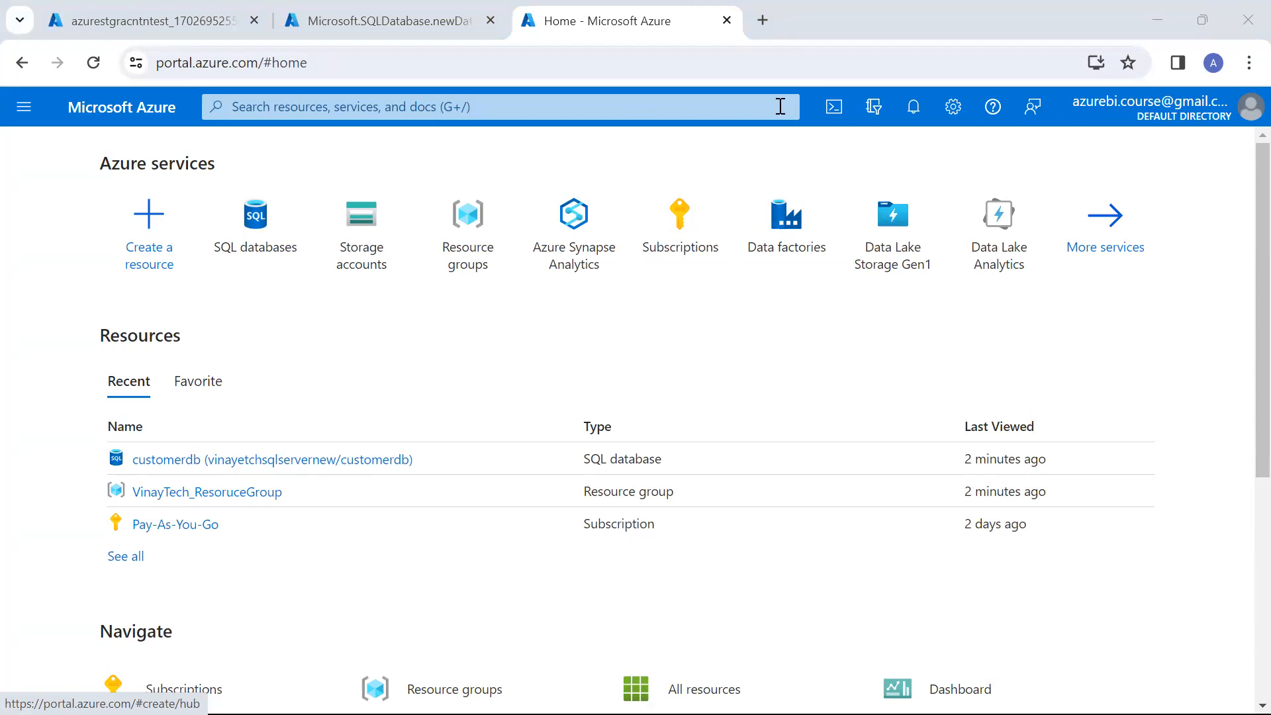
Open azure.com in a new browser tab and go to the page for trying Azure for free
left_click(763, 20)
type("a")
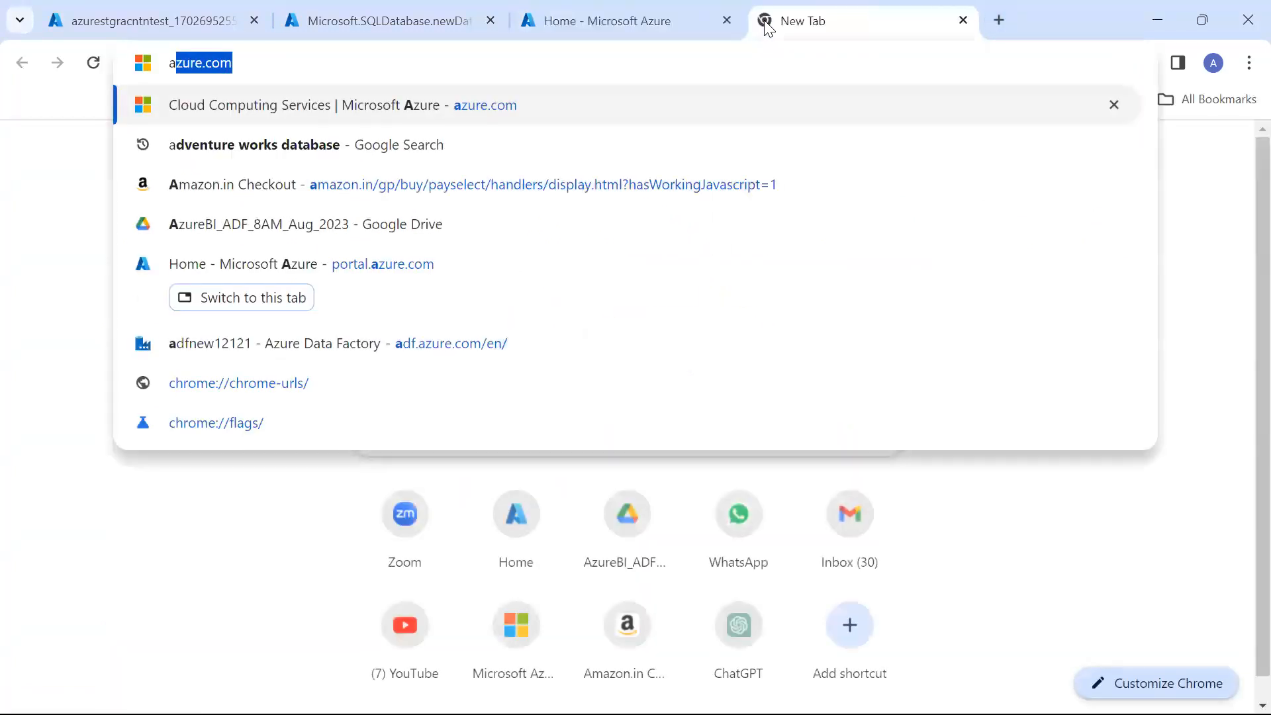
key("Return")
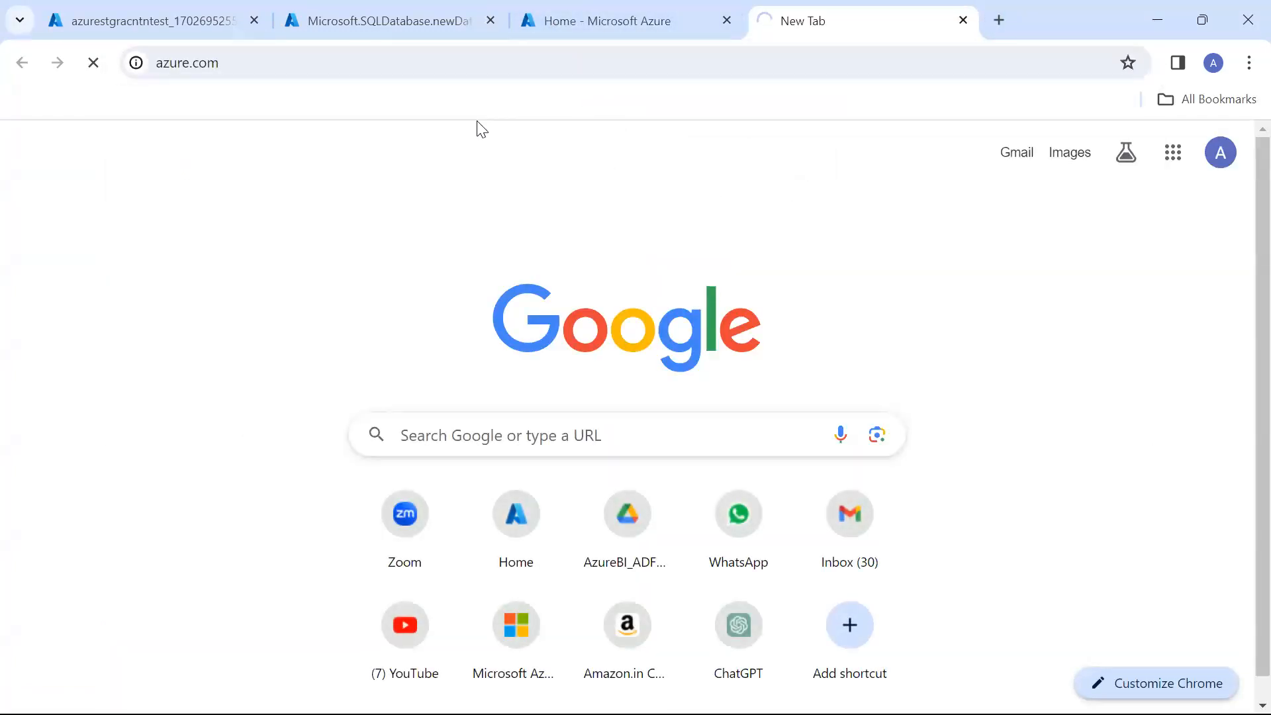
scroll(440, 365, "down", 1)
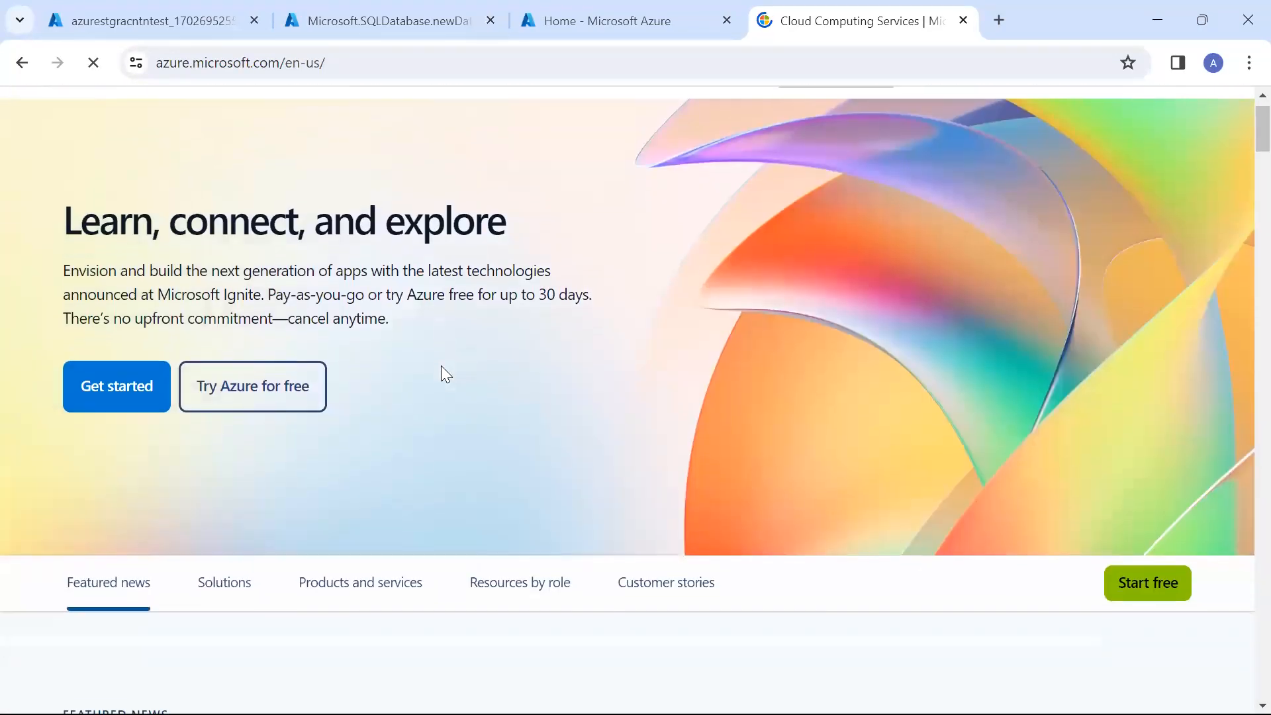
left_click(261, 396)
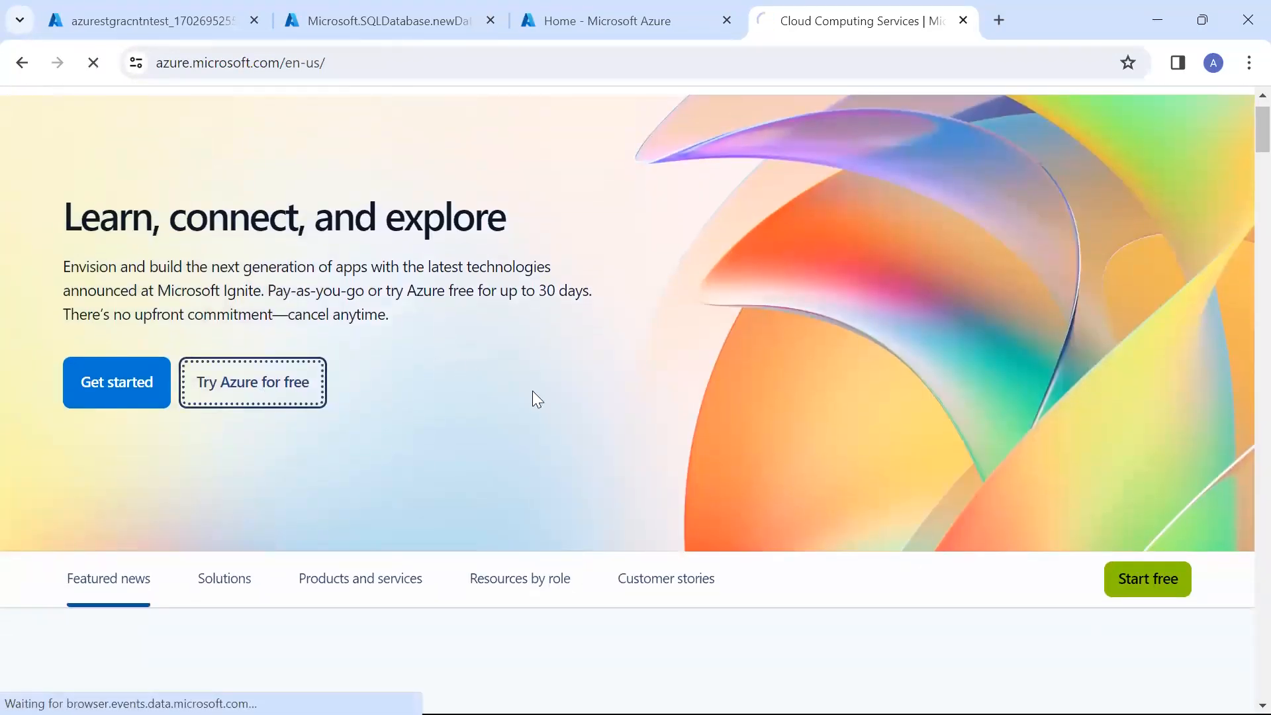
Examine the free account's 12-month services, starting credit and free product limits, and close the tab
scroll(532, 397, "down", 5)
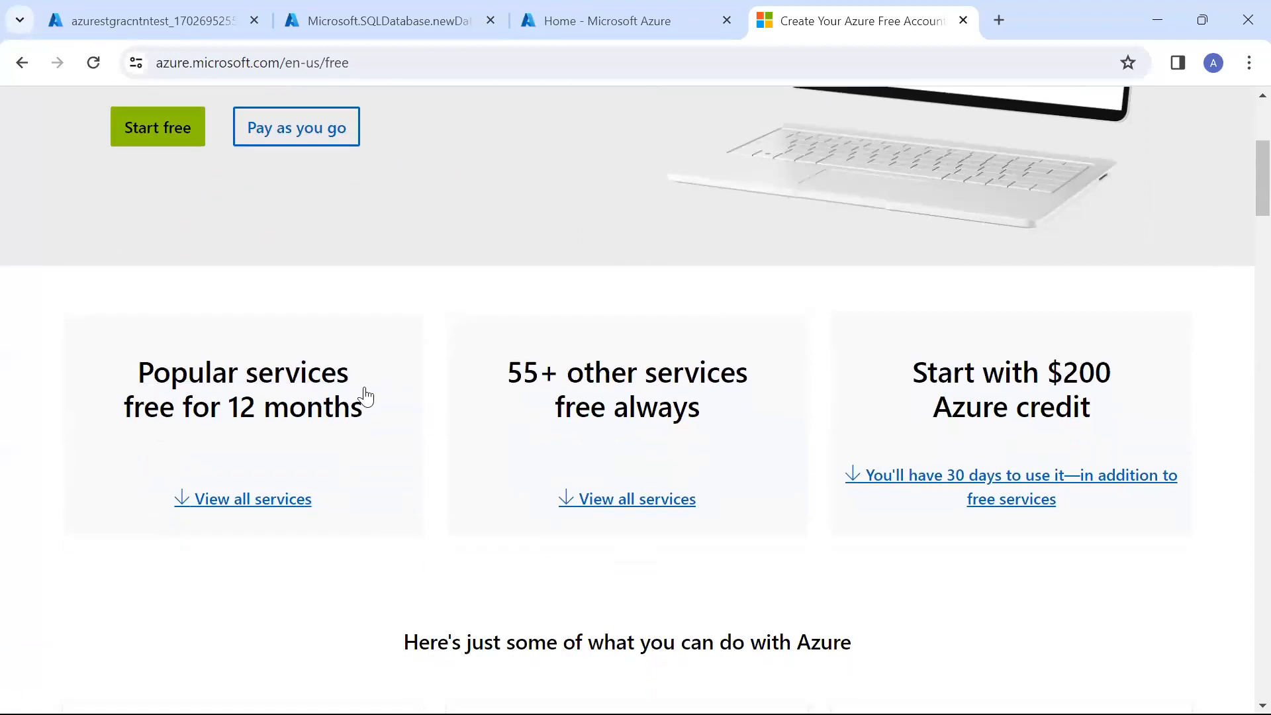
left_click_drag(137, 374, 384, 443)
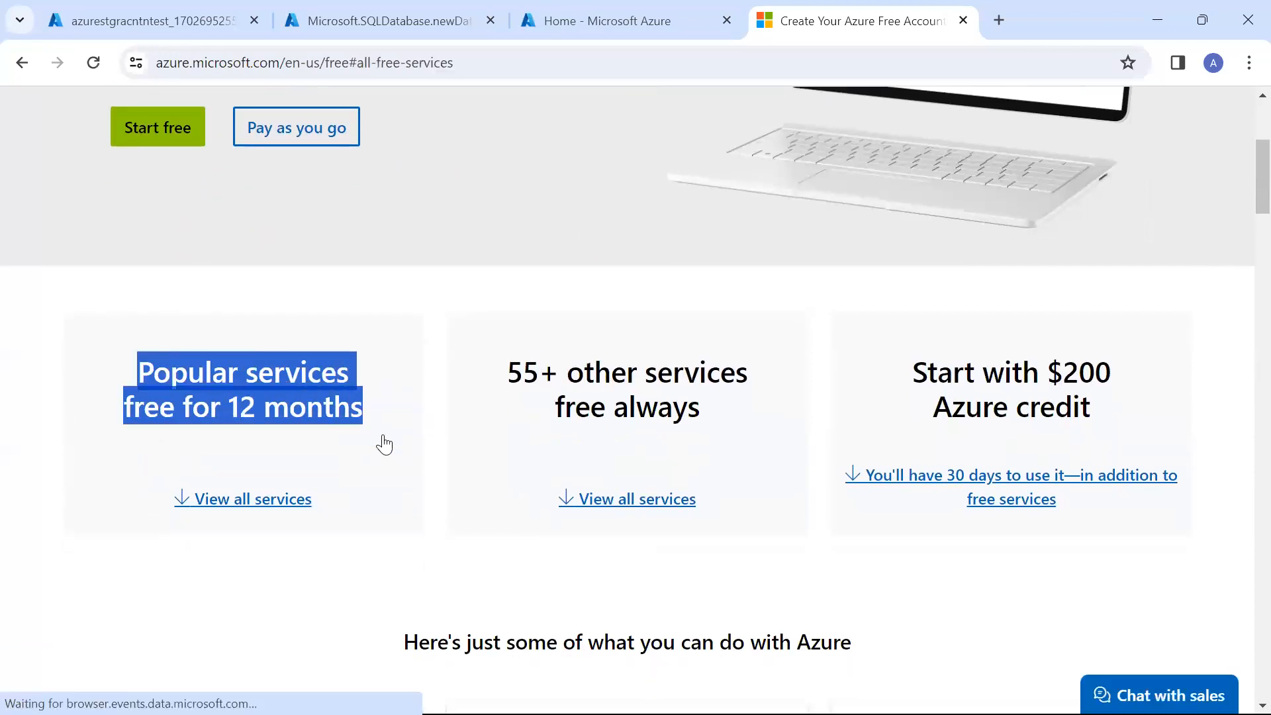
scroll(454, 576, "down", 15)
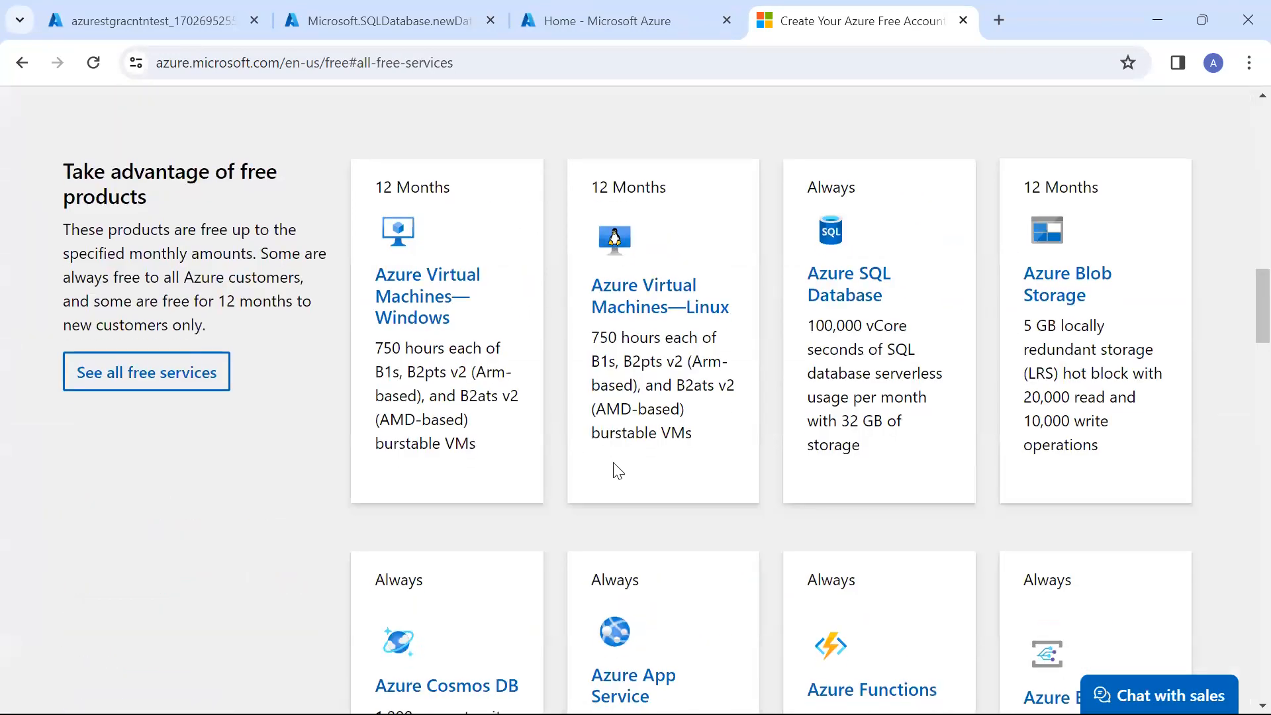
scroll(617, 413, "up", 20)
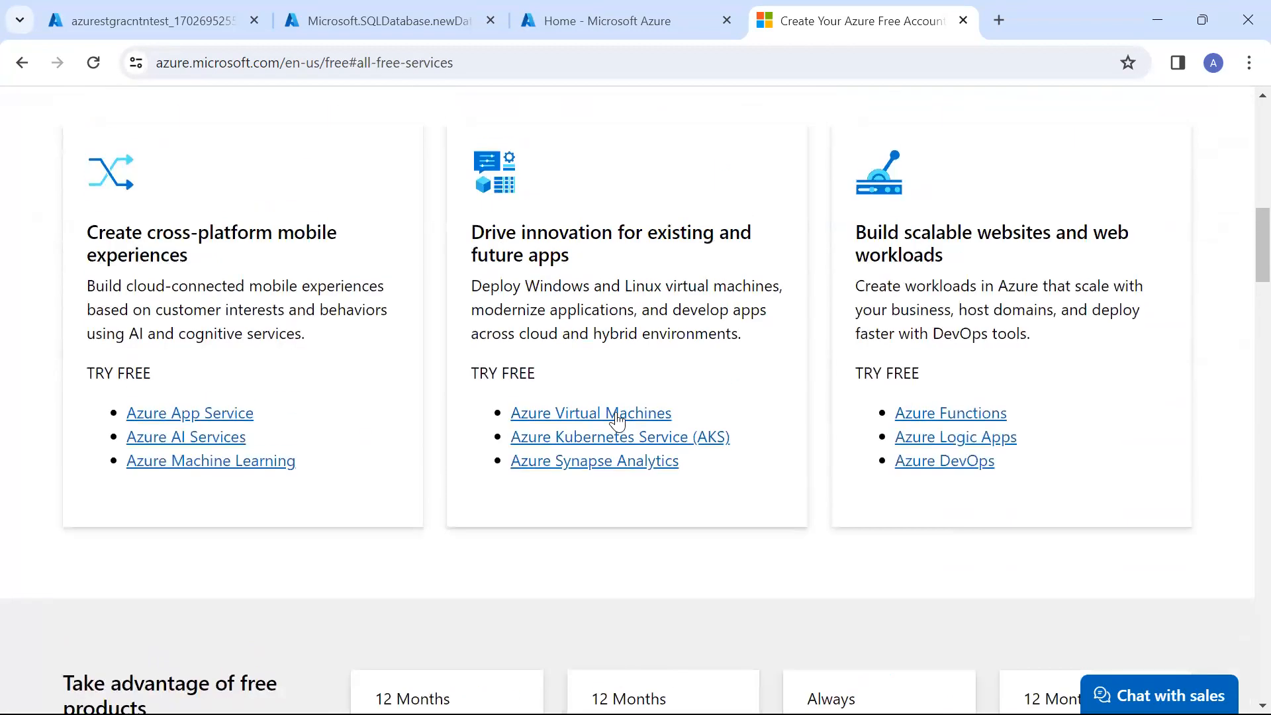
scroll(616, 412, "down", 4)
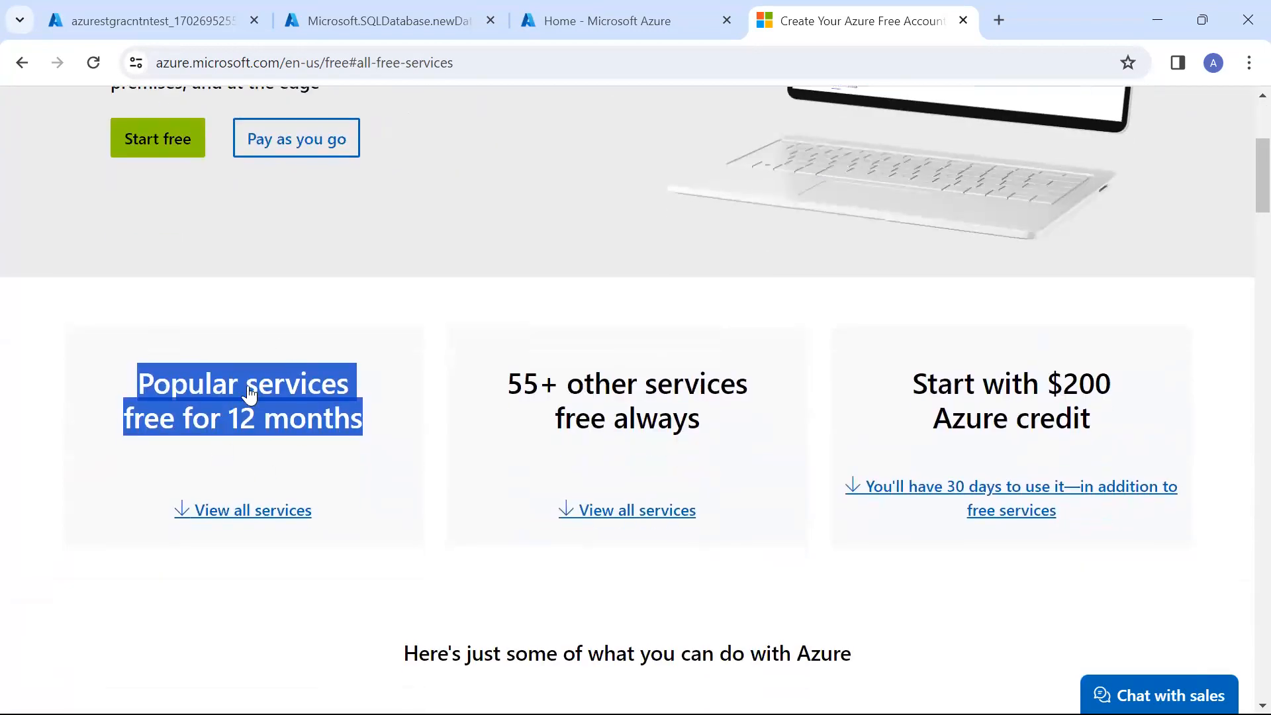
left_click_drag(906, 384, 1094, 445)
scroll(1094, 446, "down", 15)
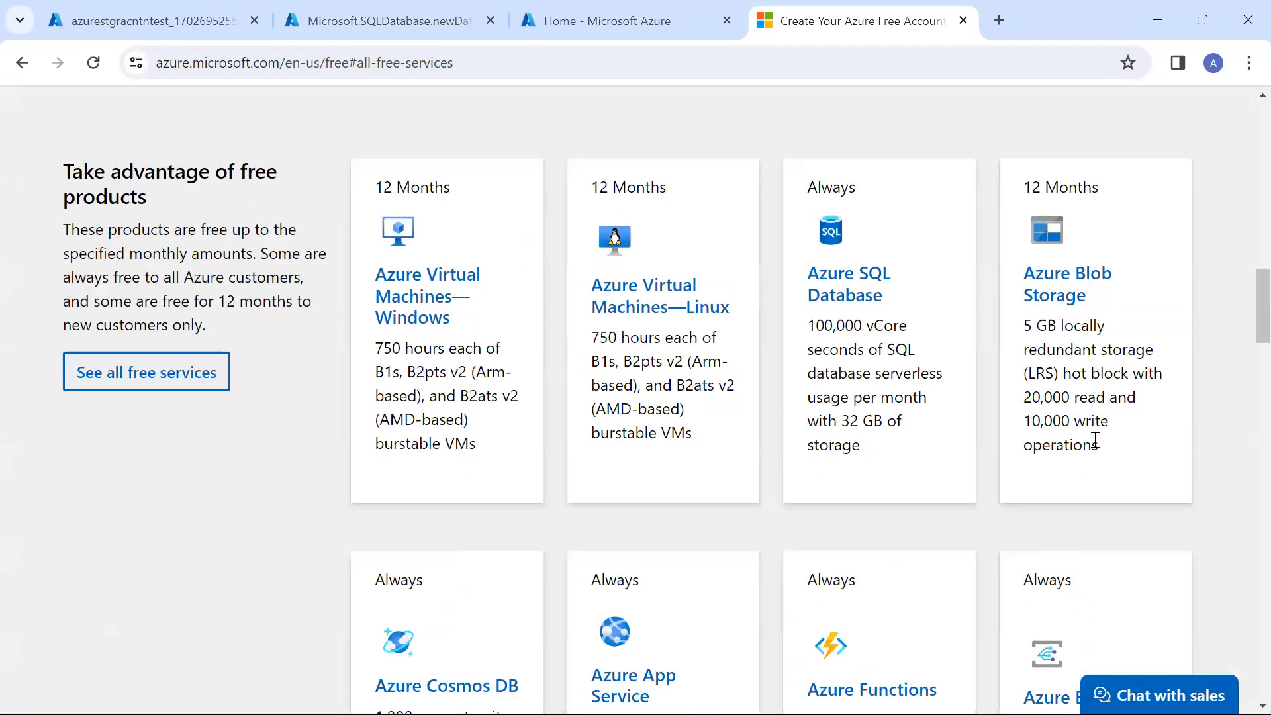
scroll(1094, 440, "up", 18)
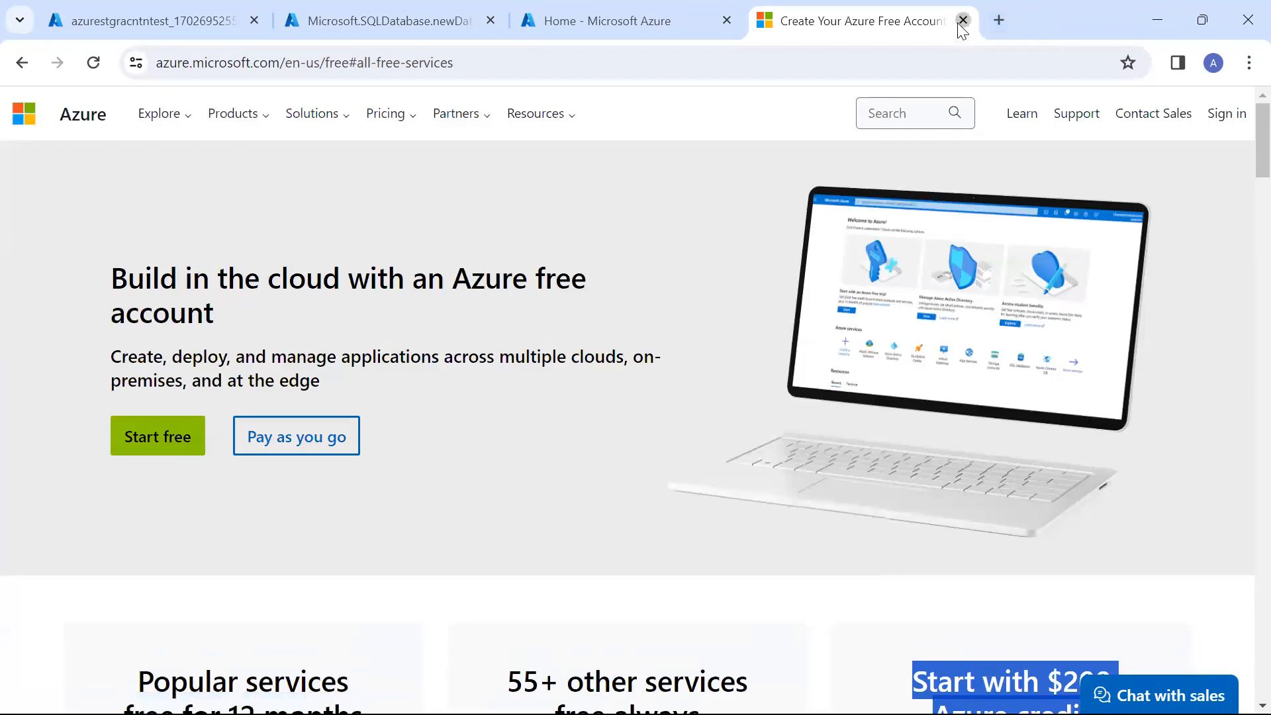
left_click(962, 21)
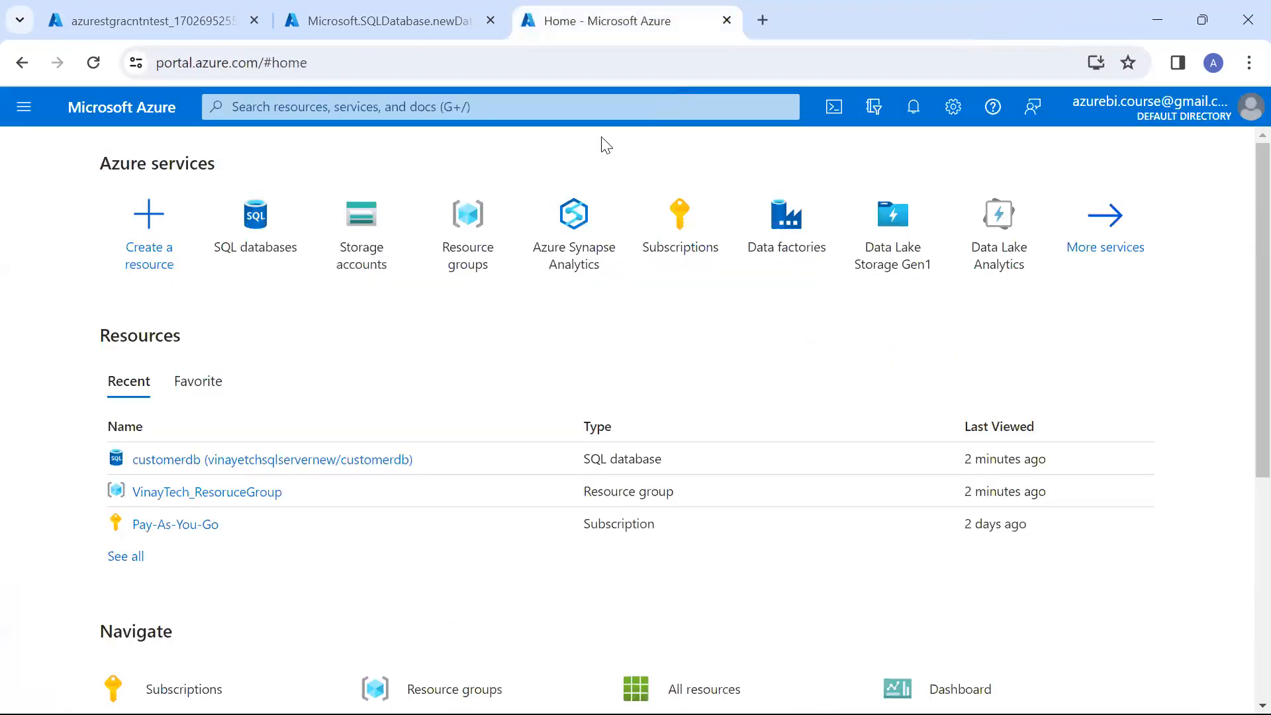
Return to the completed storage account deployment, open the azurestgracntntest resource and look over its overview properties
left_click(392, 11)
left_click(107, 16)
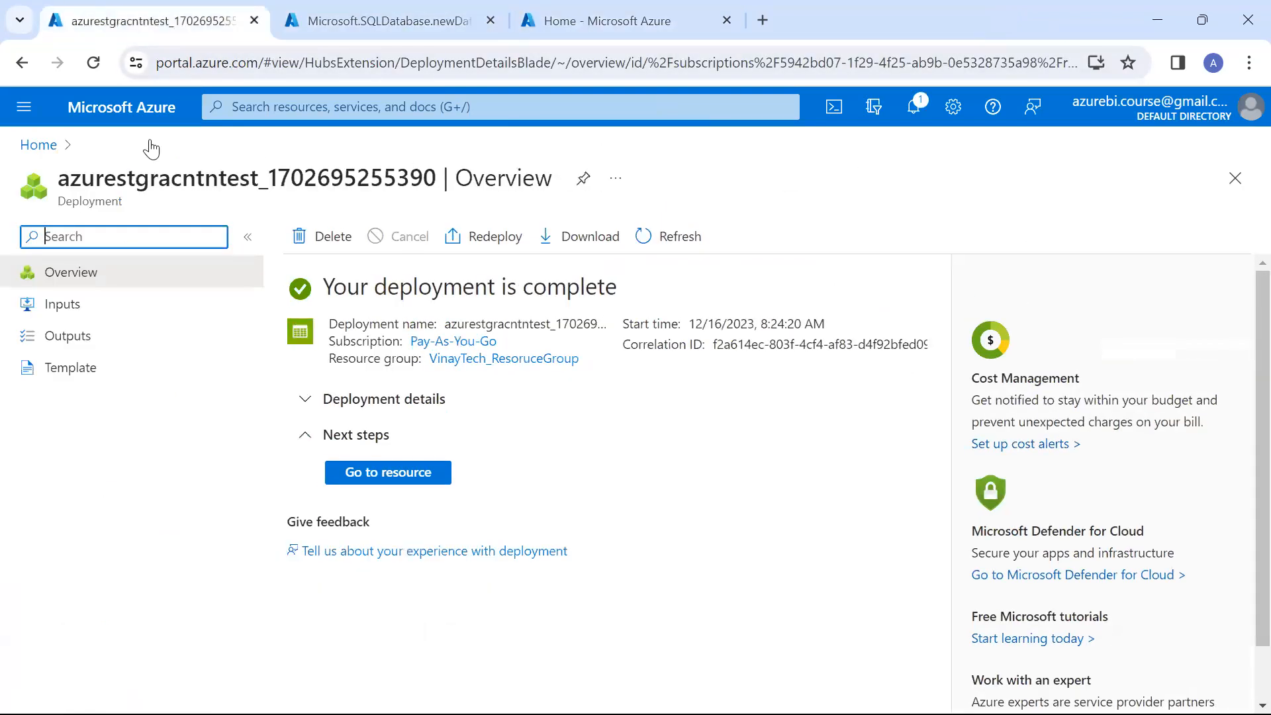
left_click(388, 472)
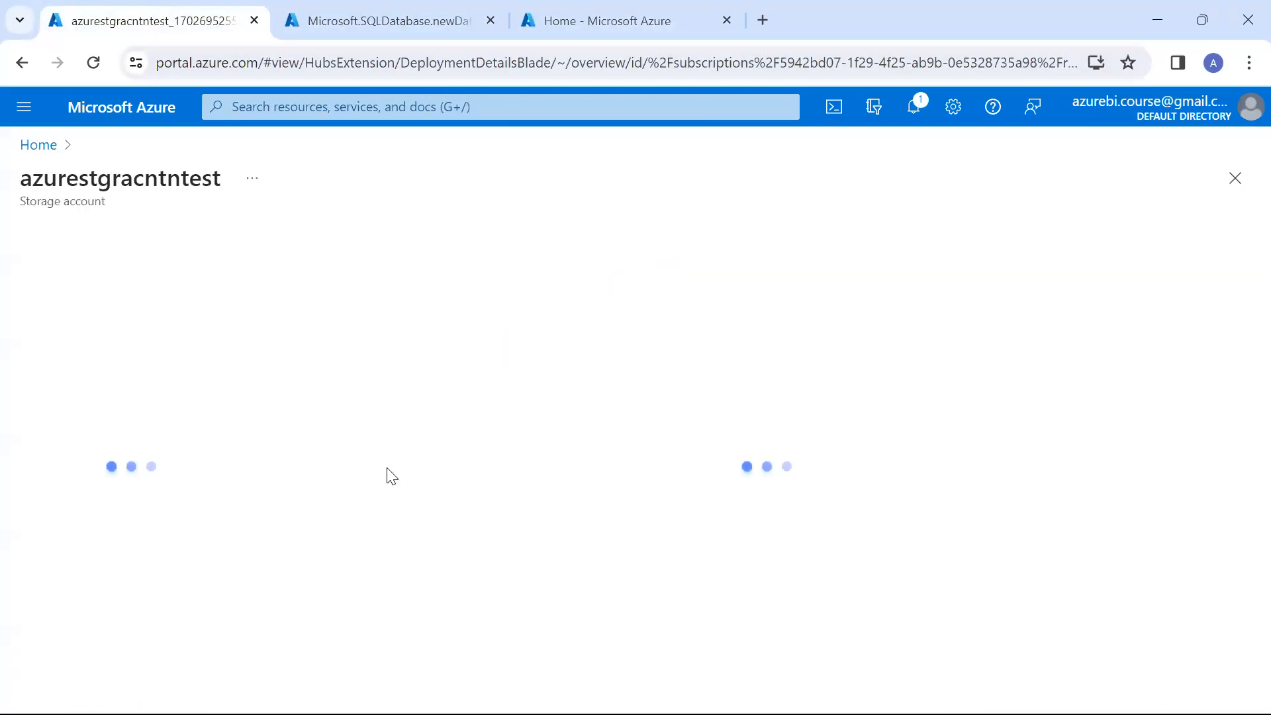
double_click(74, 179)
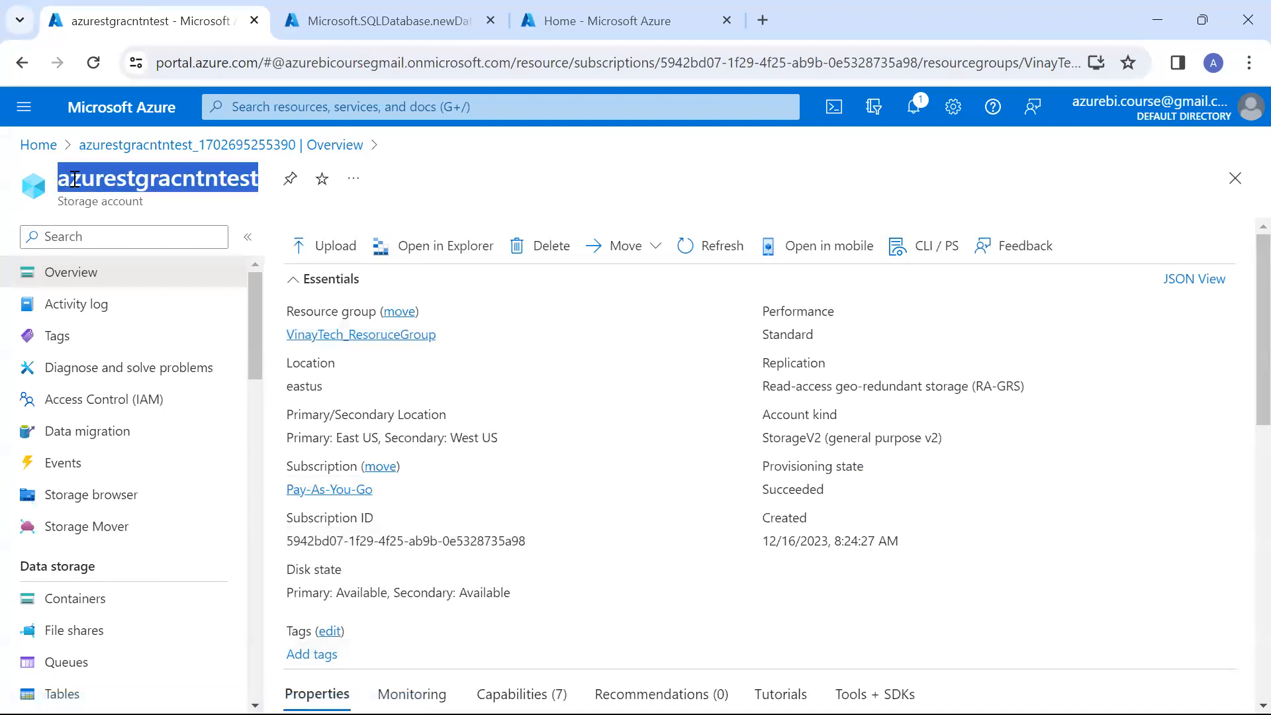
scroll(365, 576, "down", 2)
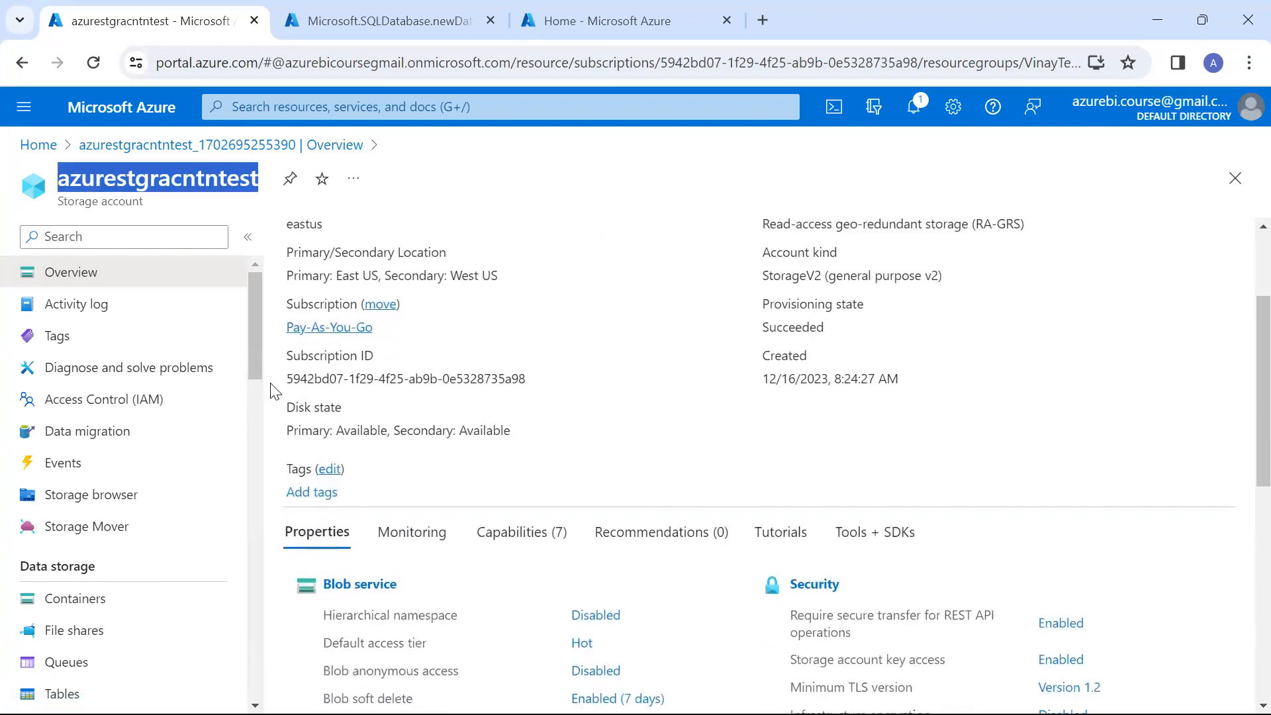
Create a blob container named sourceconatiner in the azurestgracntntest storage account
left_click(361, 585)
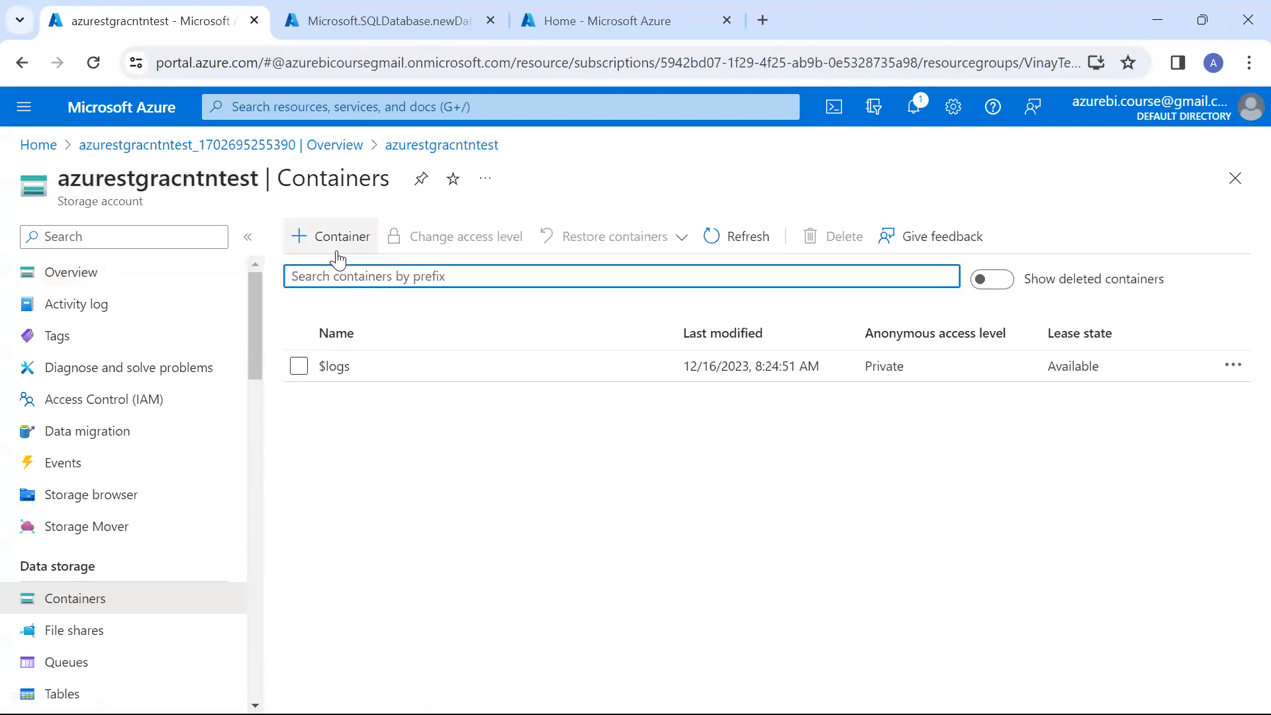
left_click(331, 237)
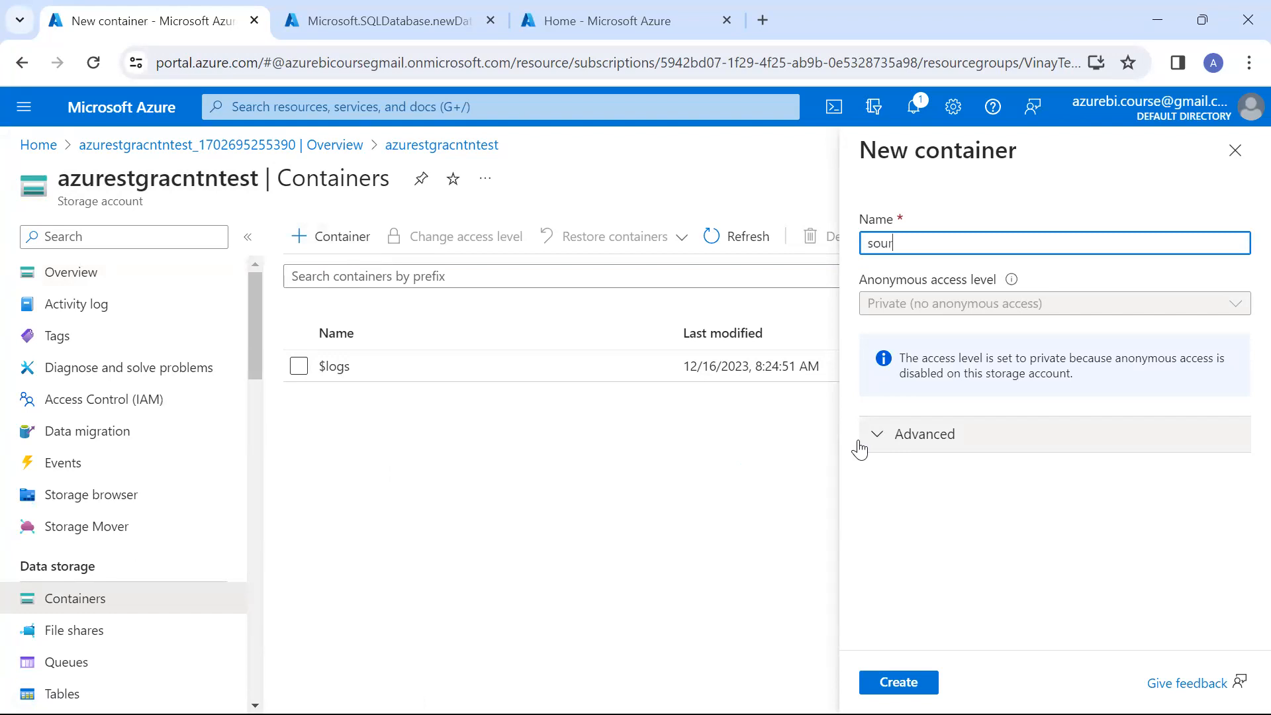
type("sourceconatiner")
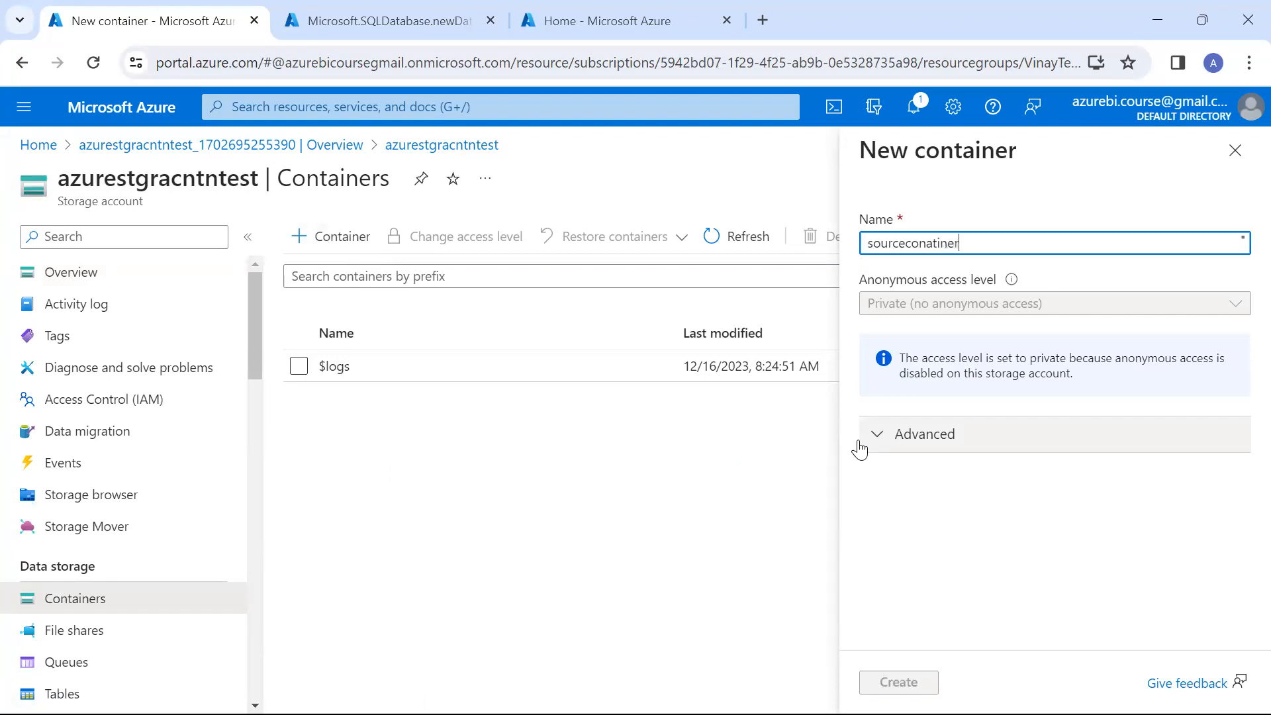
key("Return")
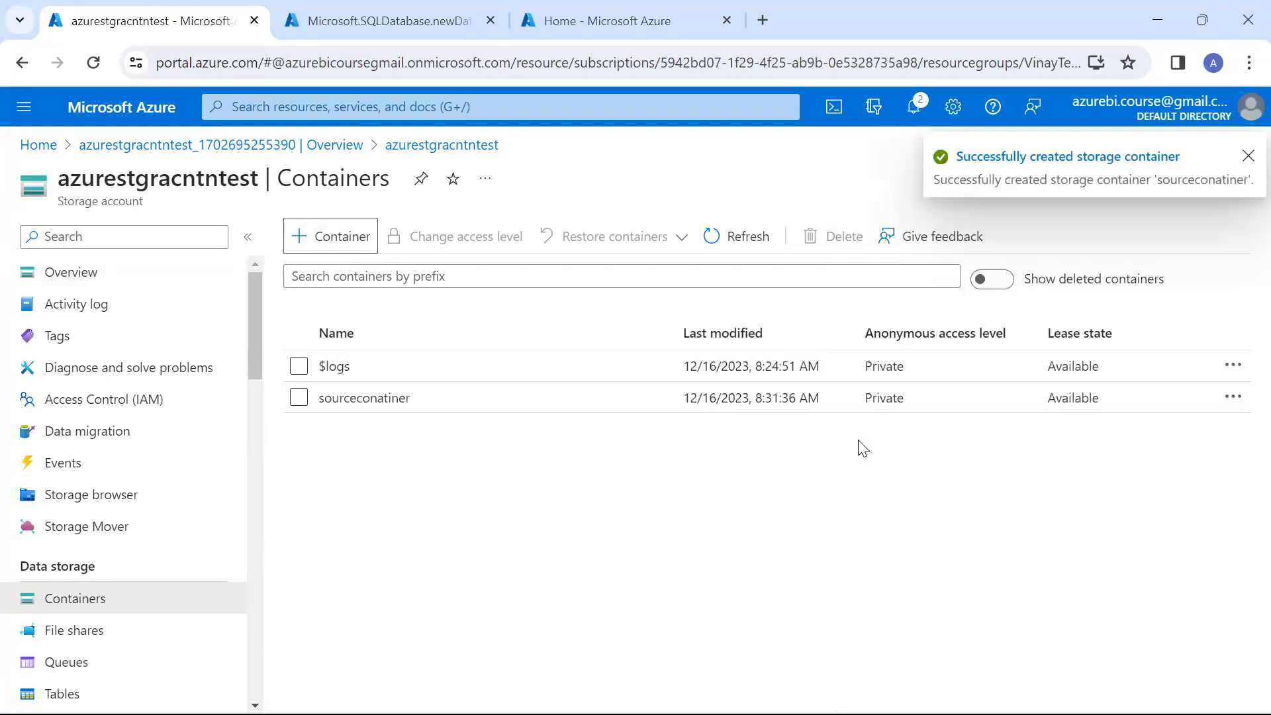
Open the sourceconatiner container, start a blob upload and browse for the file in the Desktop folder
left_click(405, 404)
left_click(344, 237)
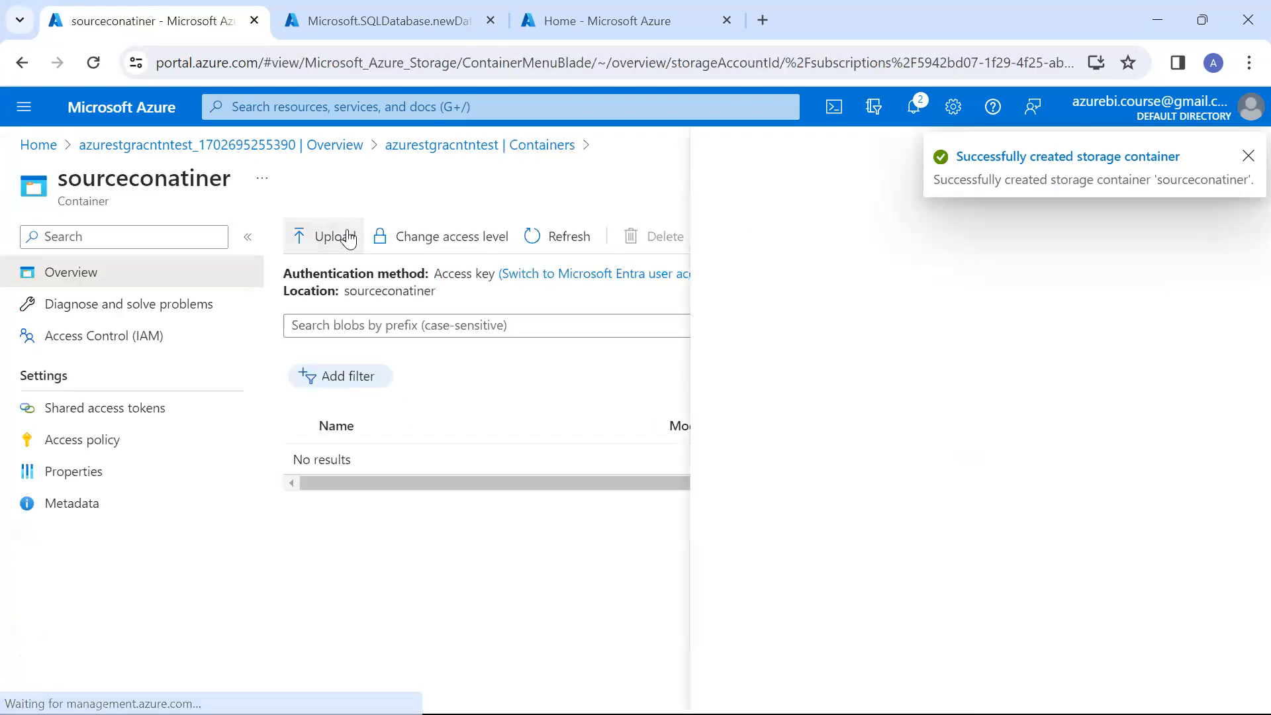
left_click(977, 358)
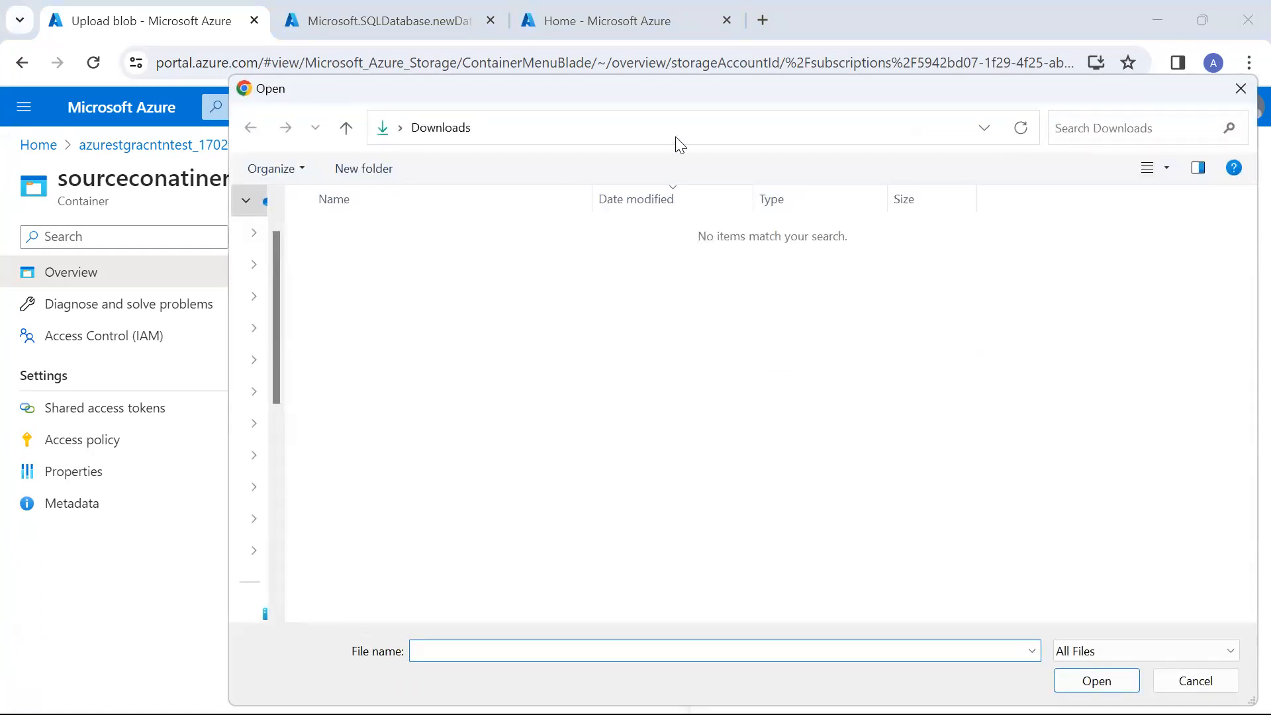
left_click(677, 138)
type("des")
key("Down")
key("Return")
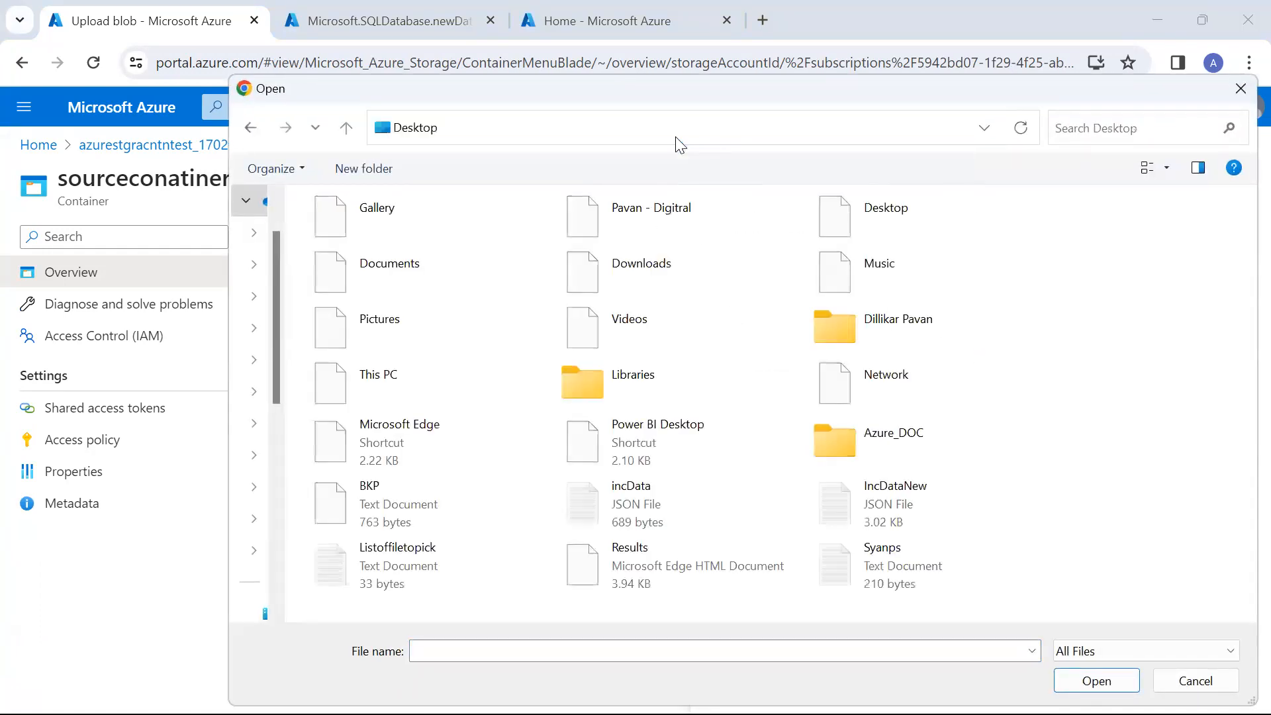
Select Datalogsnew.csv from Azure_DOC > Data > Data_Logs > Pratice_Data and upload it to the container
double_click(858, 442)
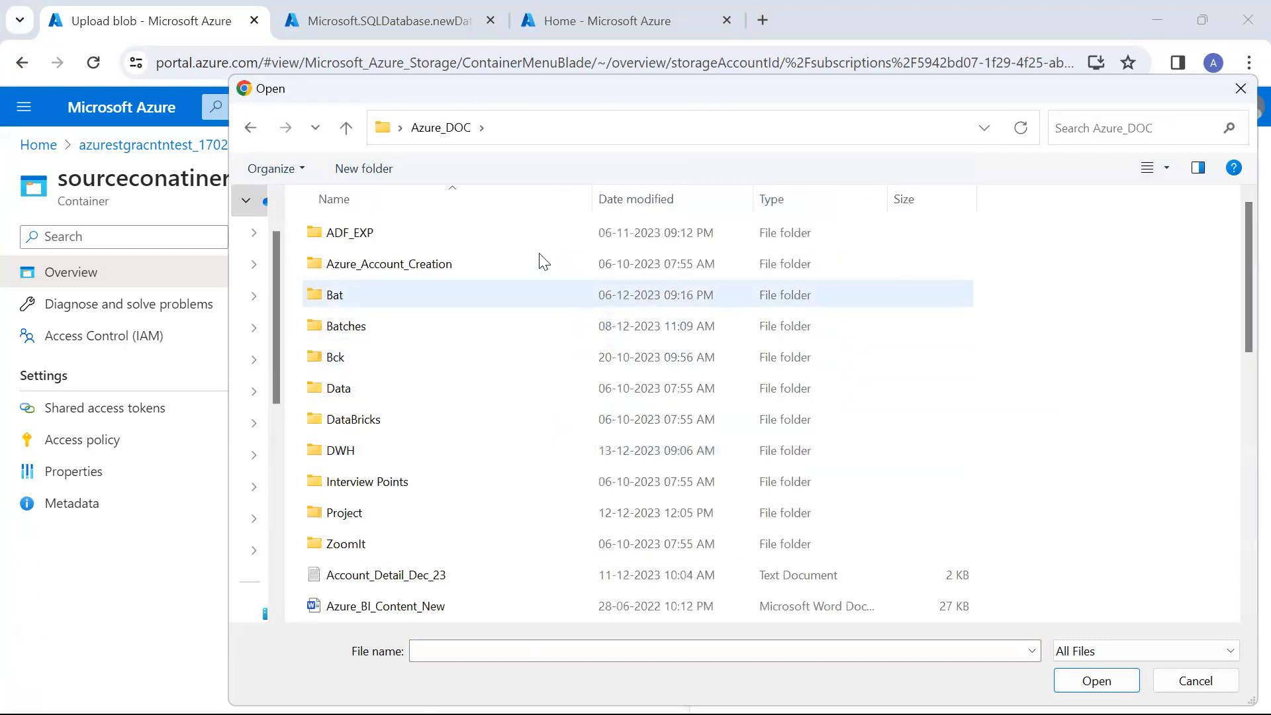
double_click(550, 392)
double_click(495, 270)
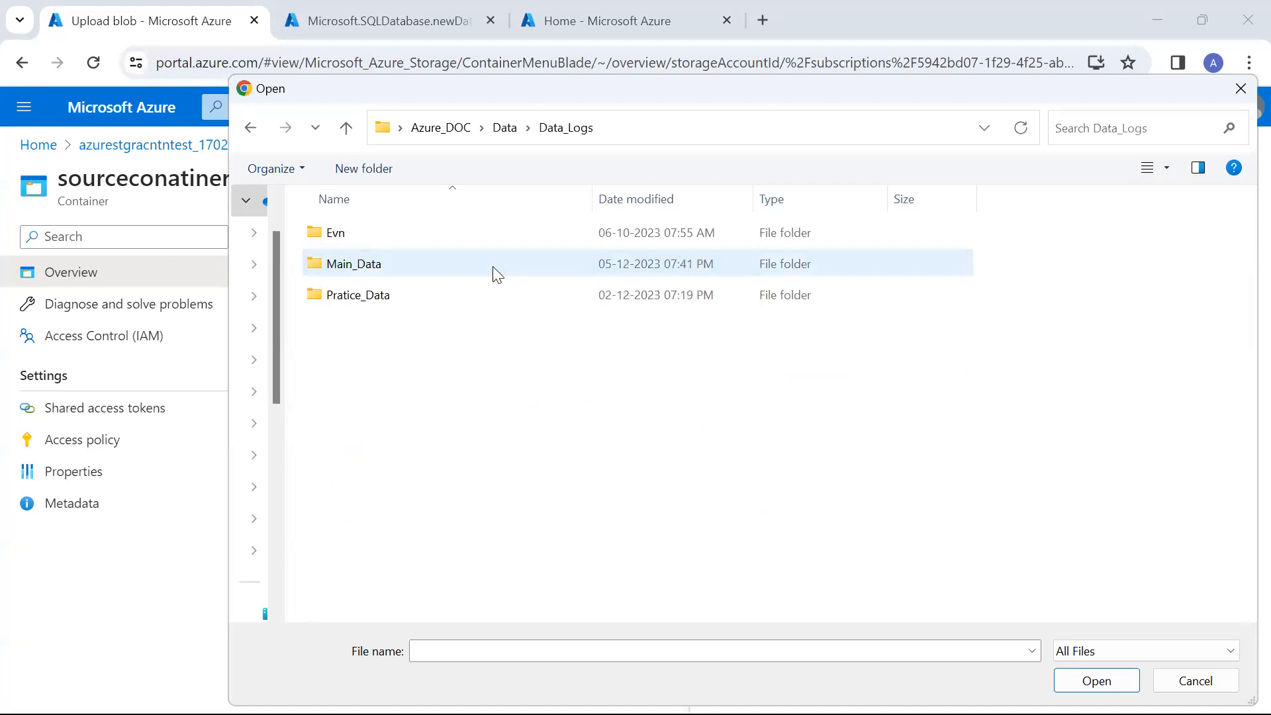
double_click(493, 304)
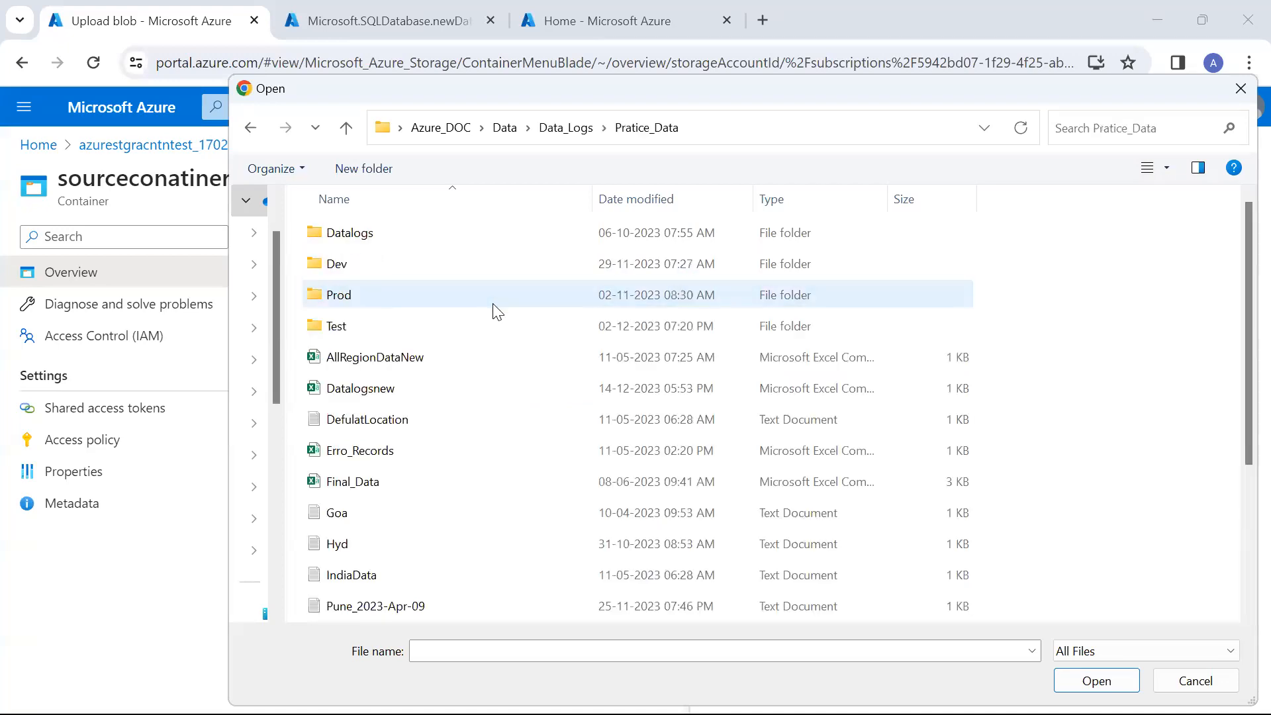
double_click(502, 389)
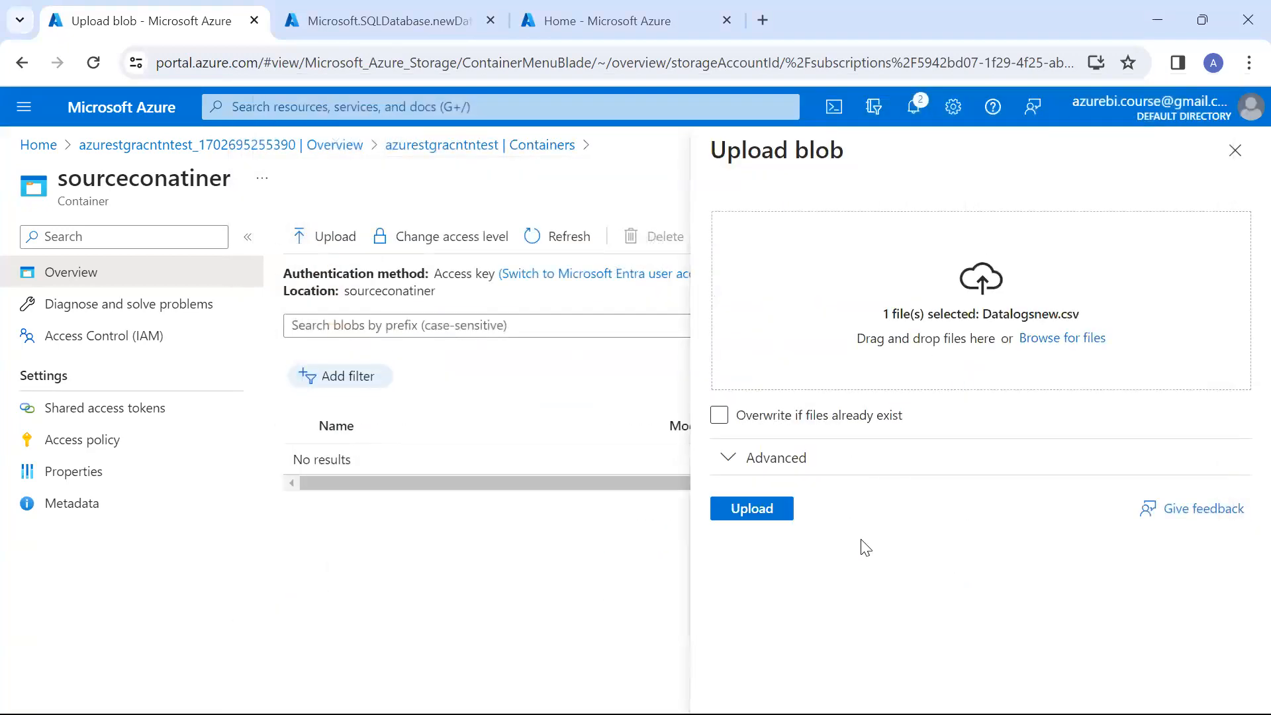
left_click(767, 518)
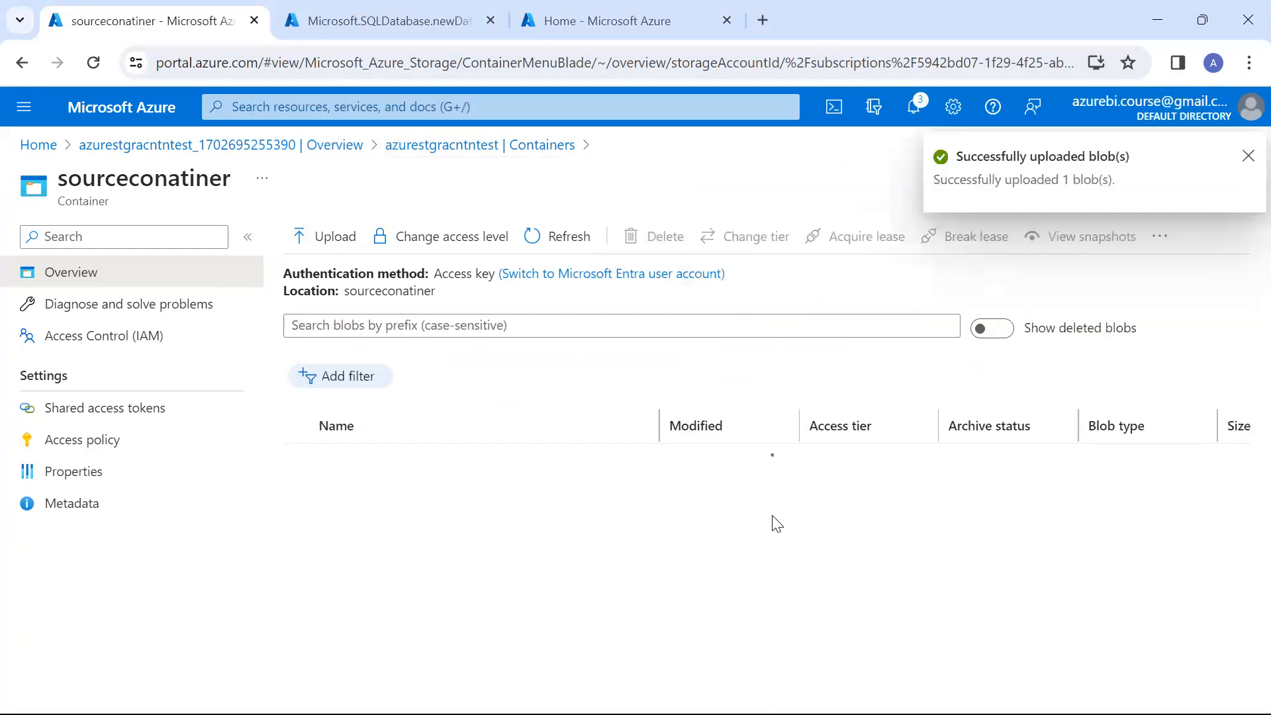
Open Datalogsnew.csv for viewing, preview its rows as a table, examine the columns and close the blob
right_click(468, 459)
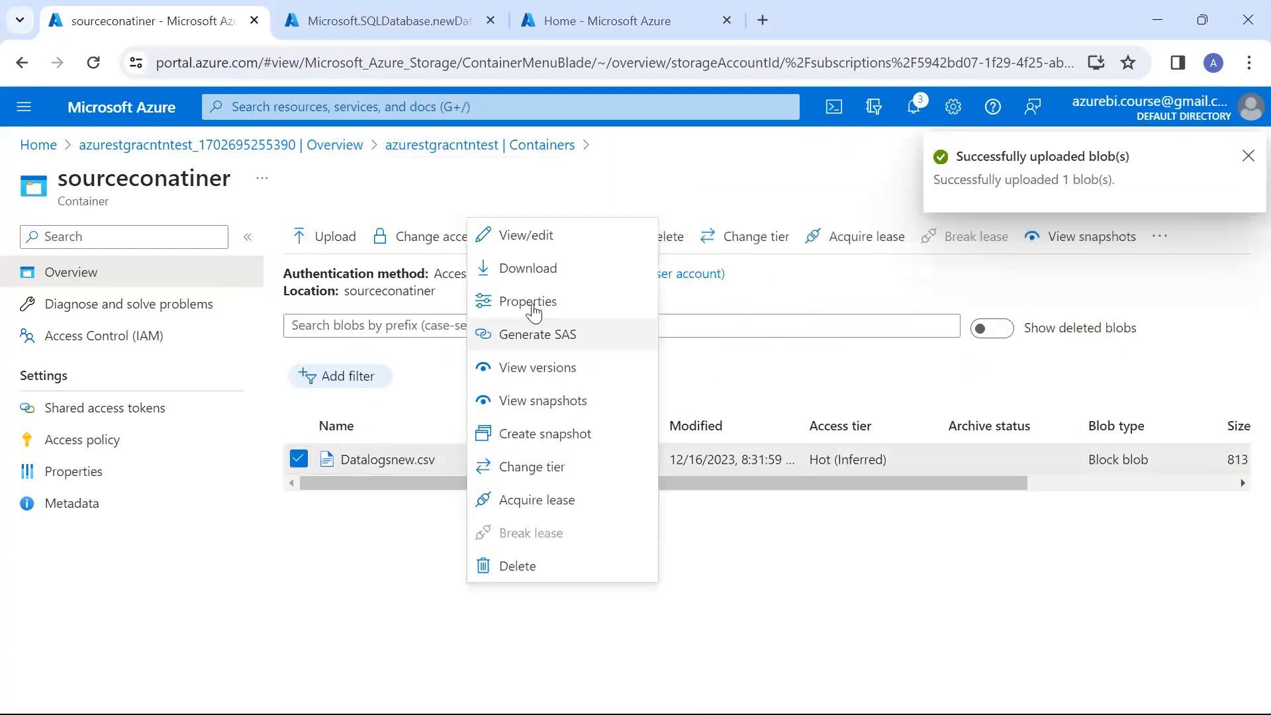
left_click(563, 236)
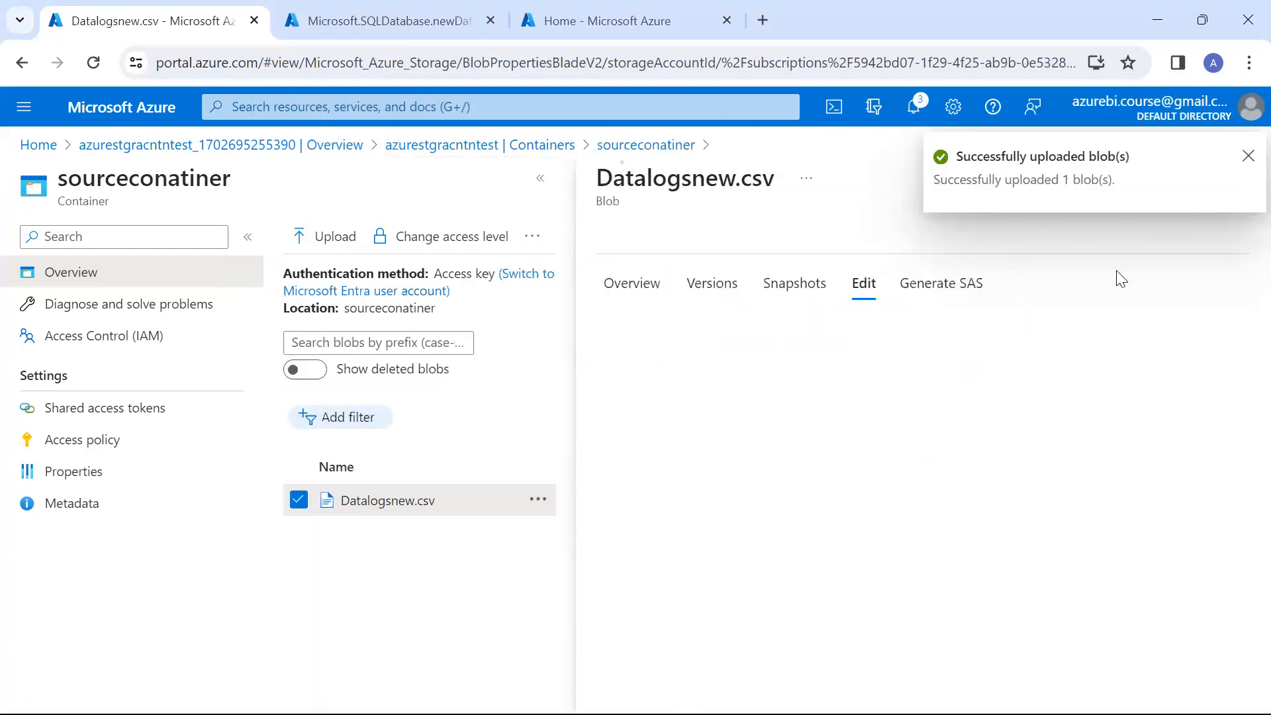
left_click(1245, 159)
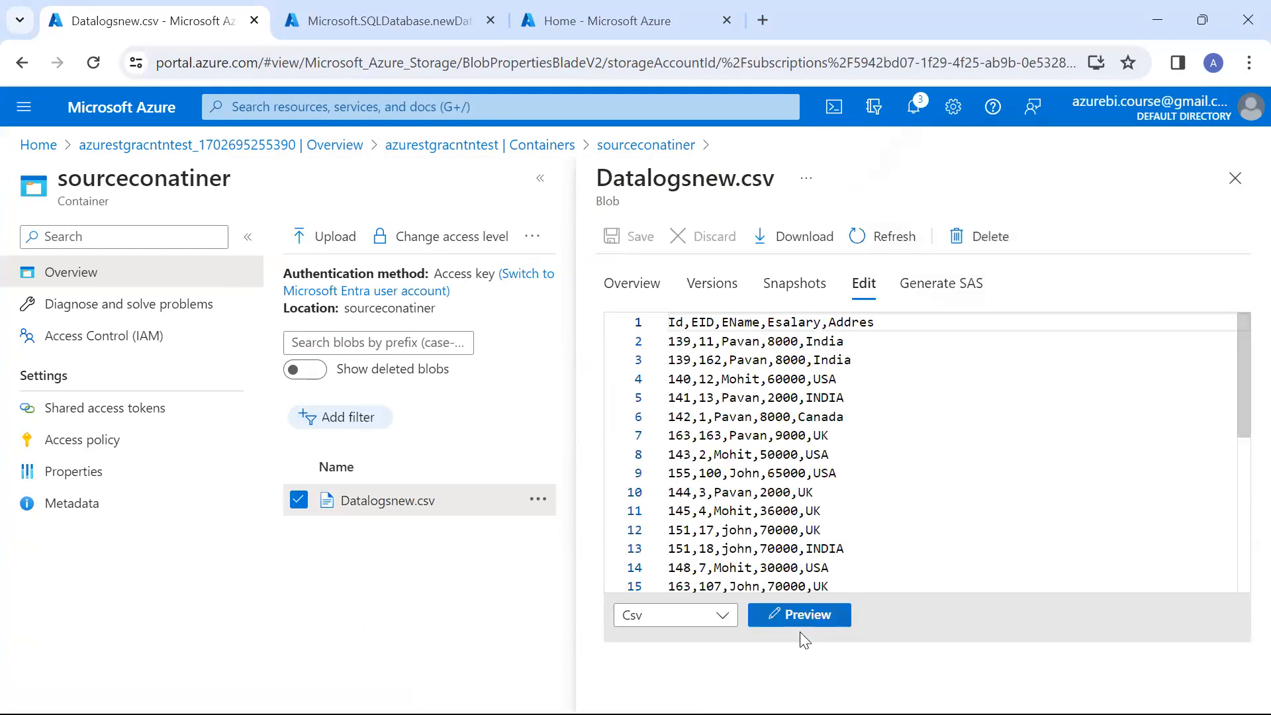
left_click(811, 617)
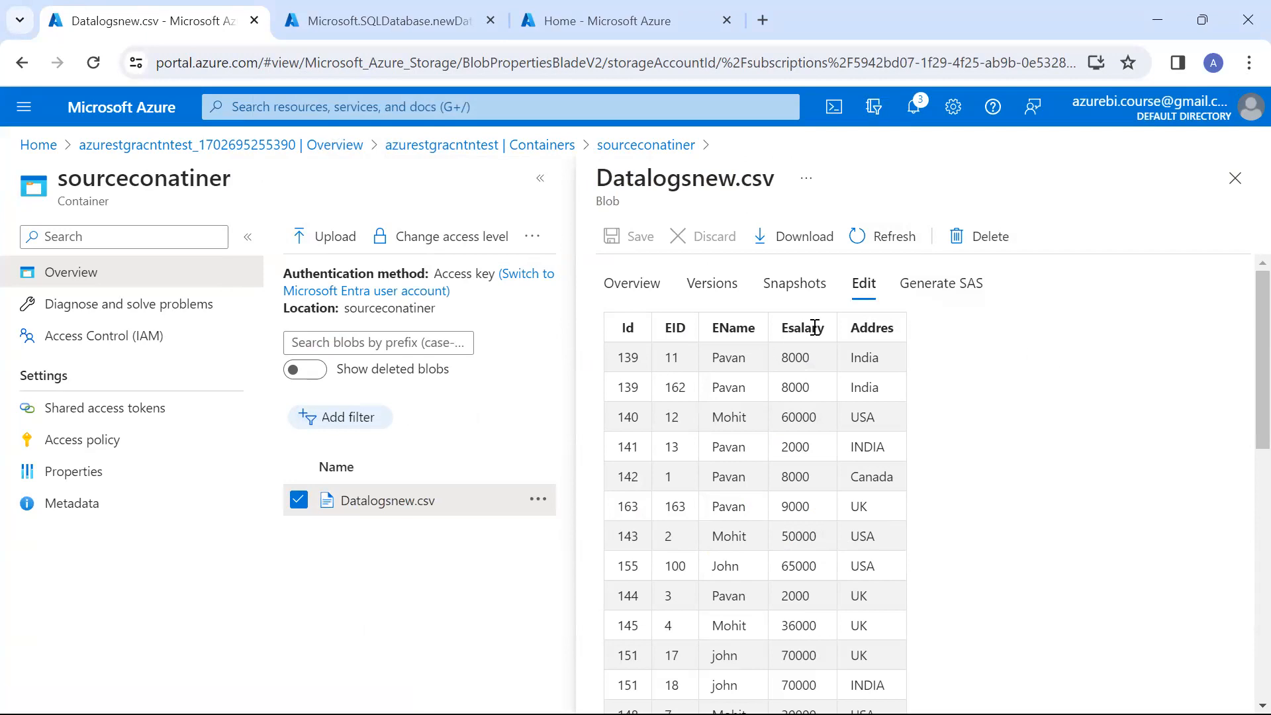
double_click(804, 361)
double_click(864, 357)
left_click(788, 351)
left_click(1235, 178)
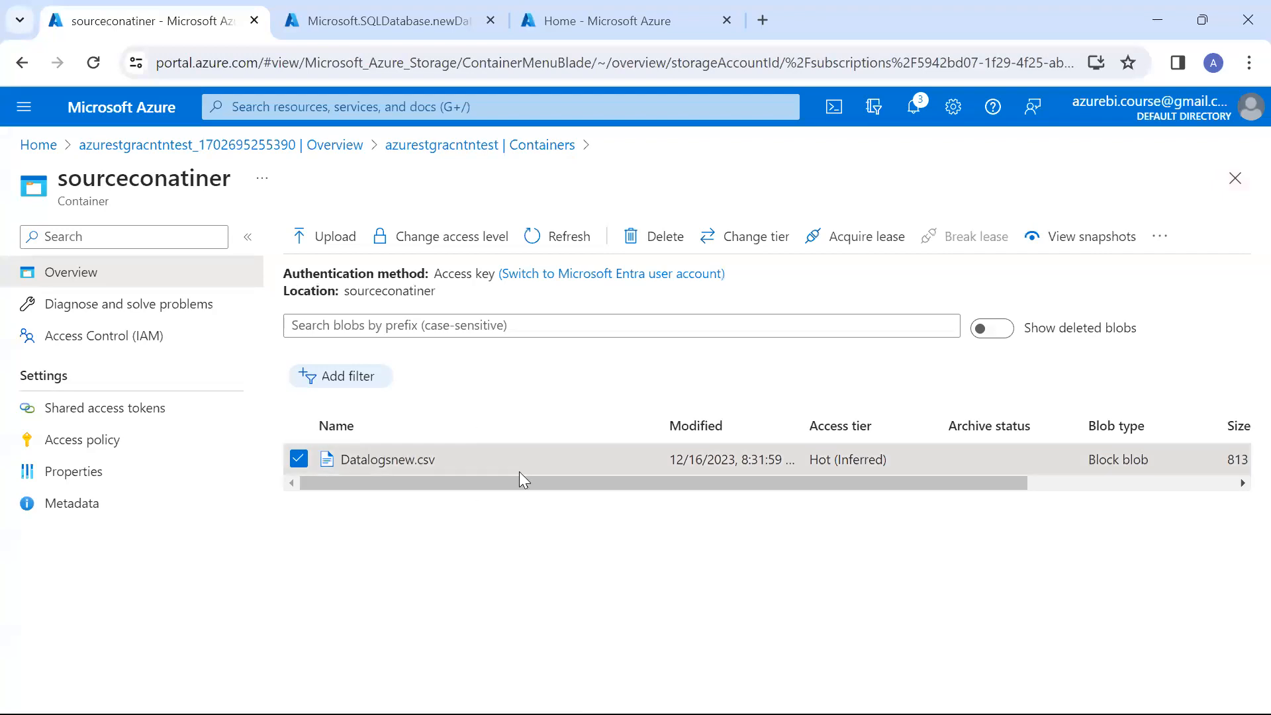
Open the newly deployed customerdb SQL database and examine its data storage under the monitoring overview
left_click(339, 21)
left_click(411, 499)
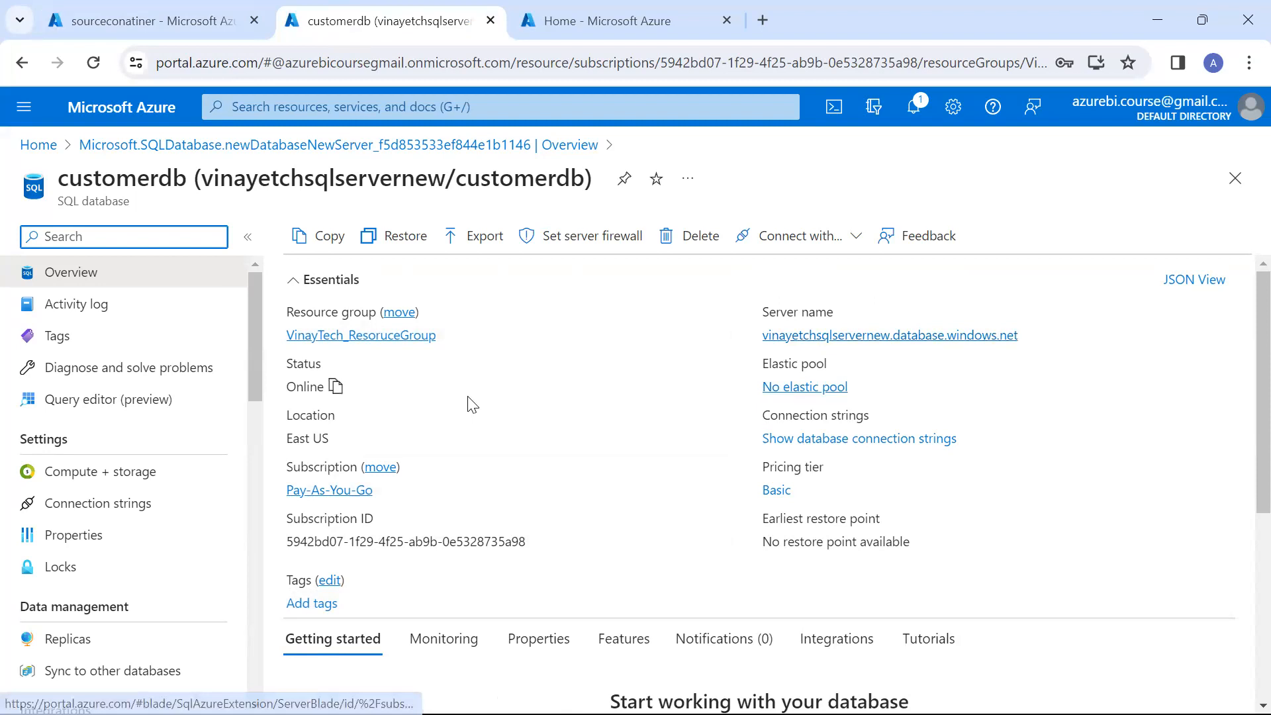
scroll(468, 402, "down", 1)
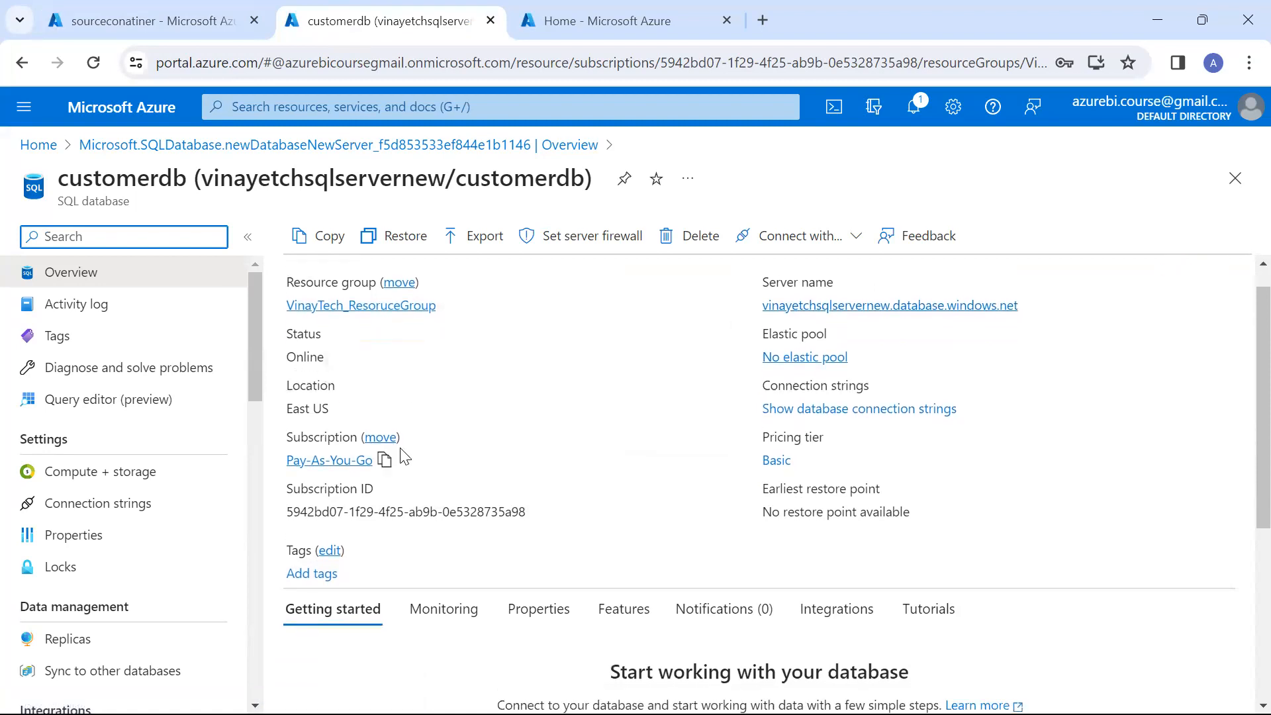
scroll(384, 442, "down", 2)
left_click(451, 560)
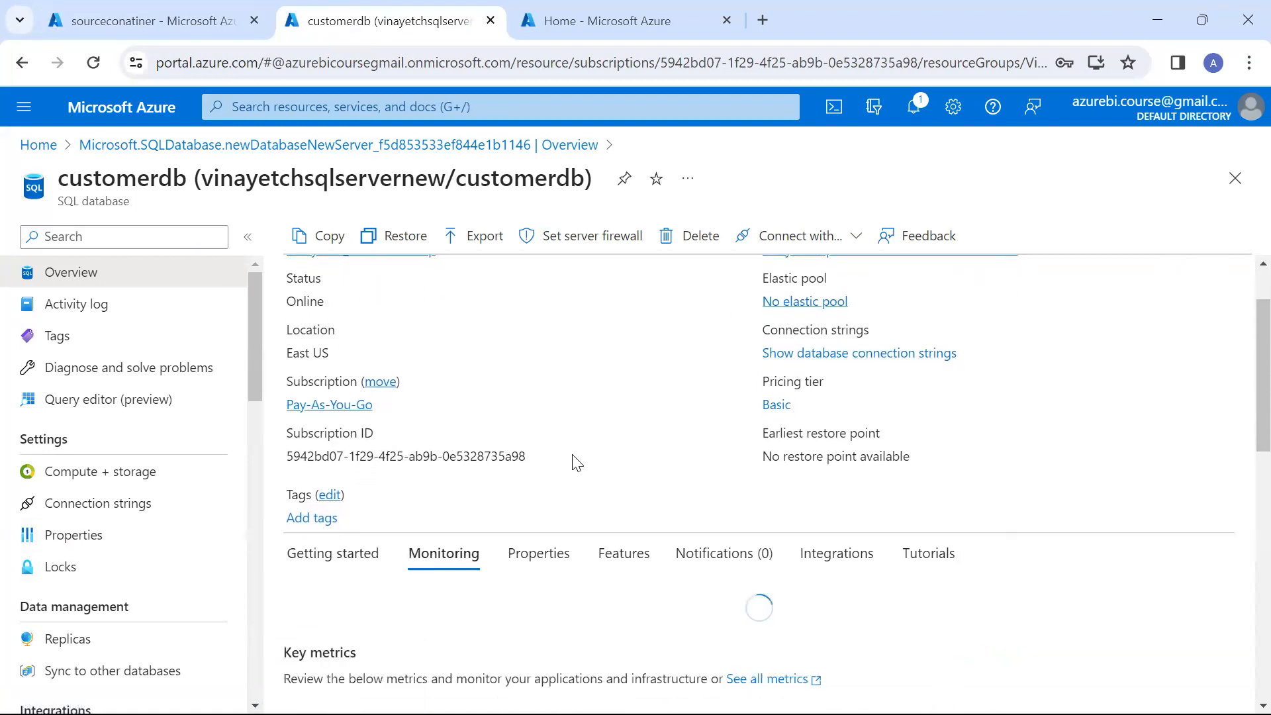
scroll(573, 460, "down", 4)
scroll(576, 462, "down", 1)
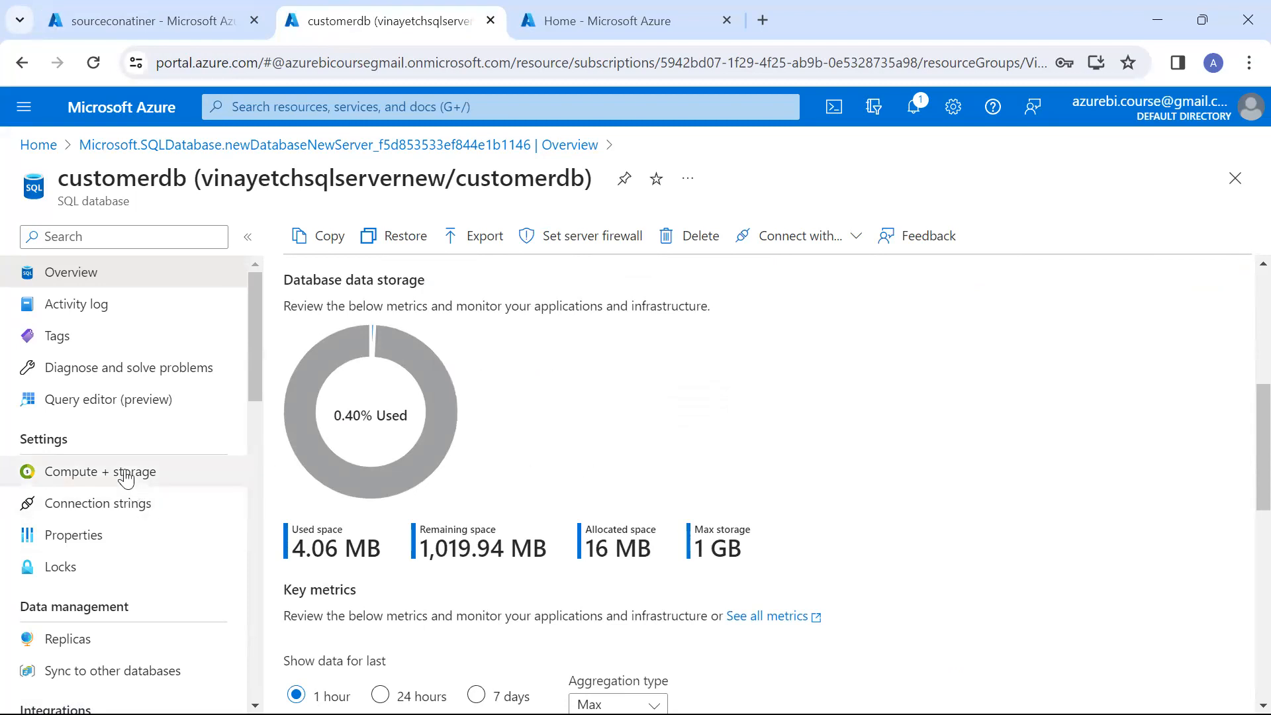
Configure customerdb's compute and storage with the Basic service tier and a 2 GB maximum data size, and apply the scaling
left_click(106, 474)
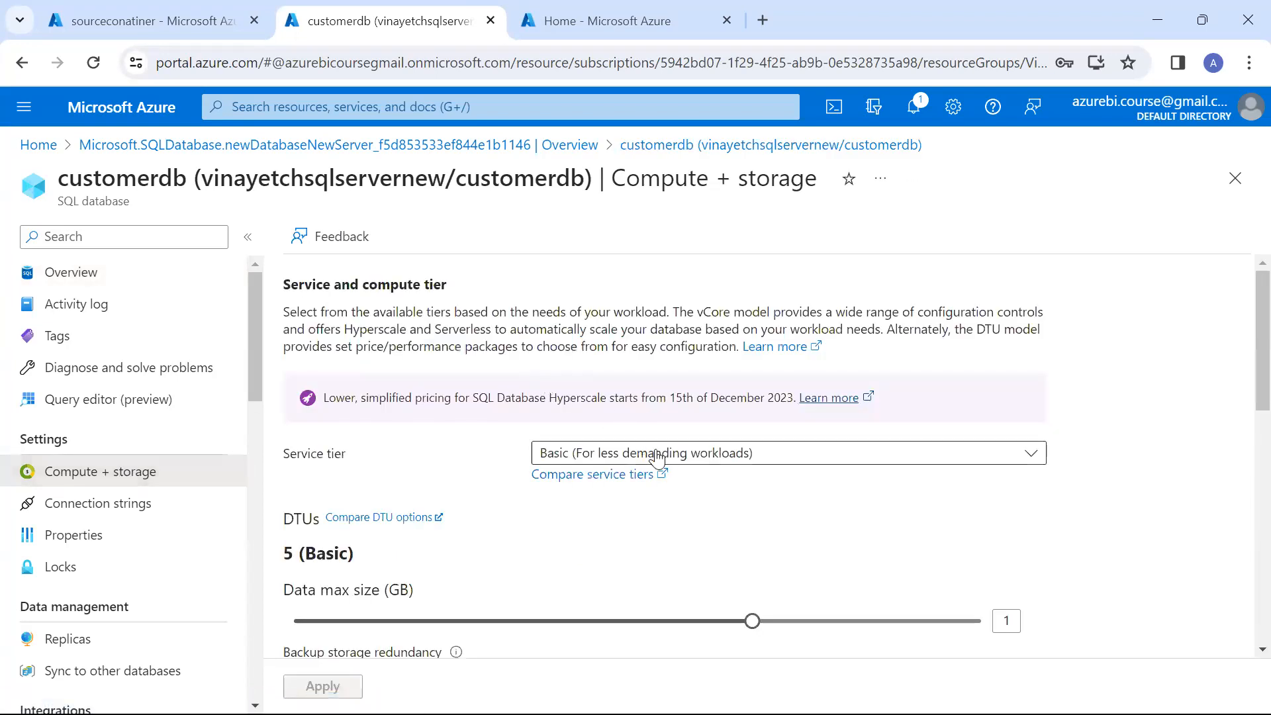
left_click(658, 453)
left_click(658, 394)
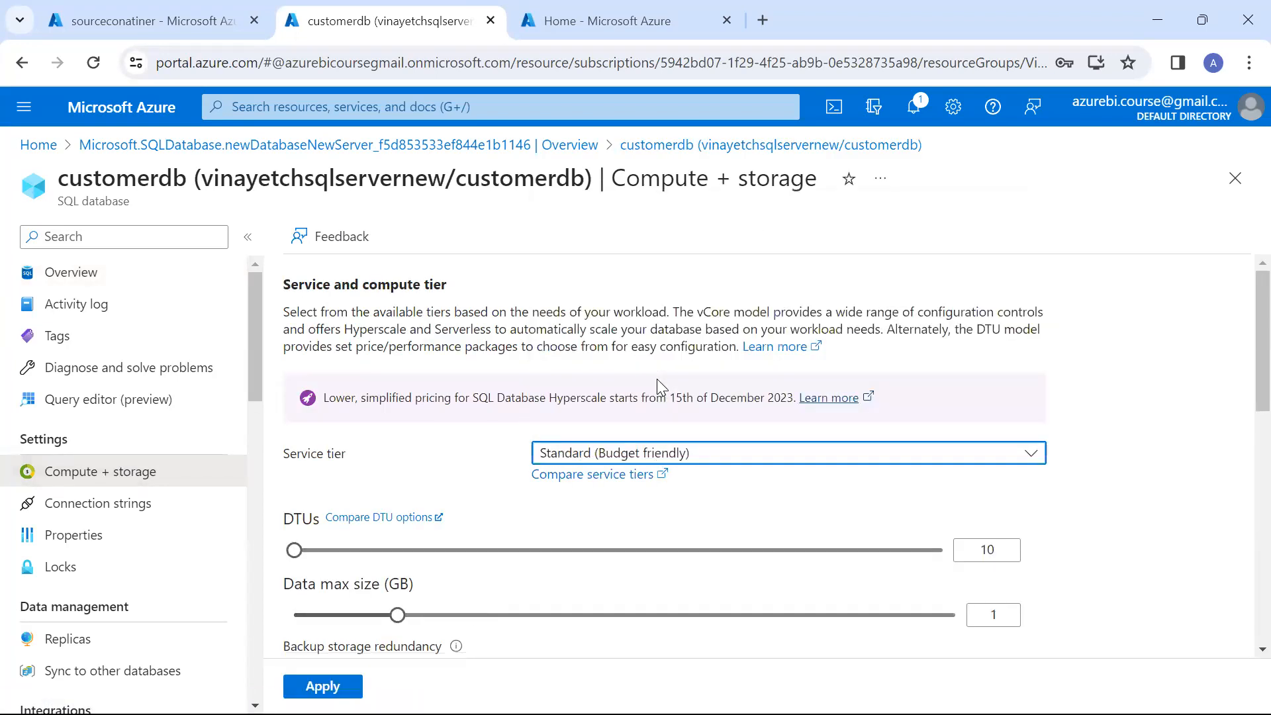
left_click(603, 616)
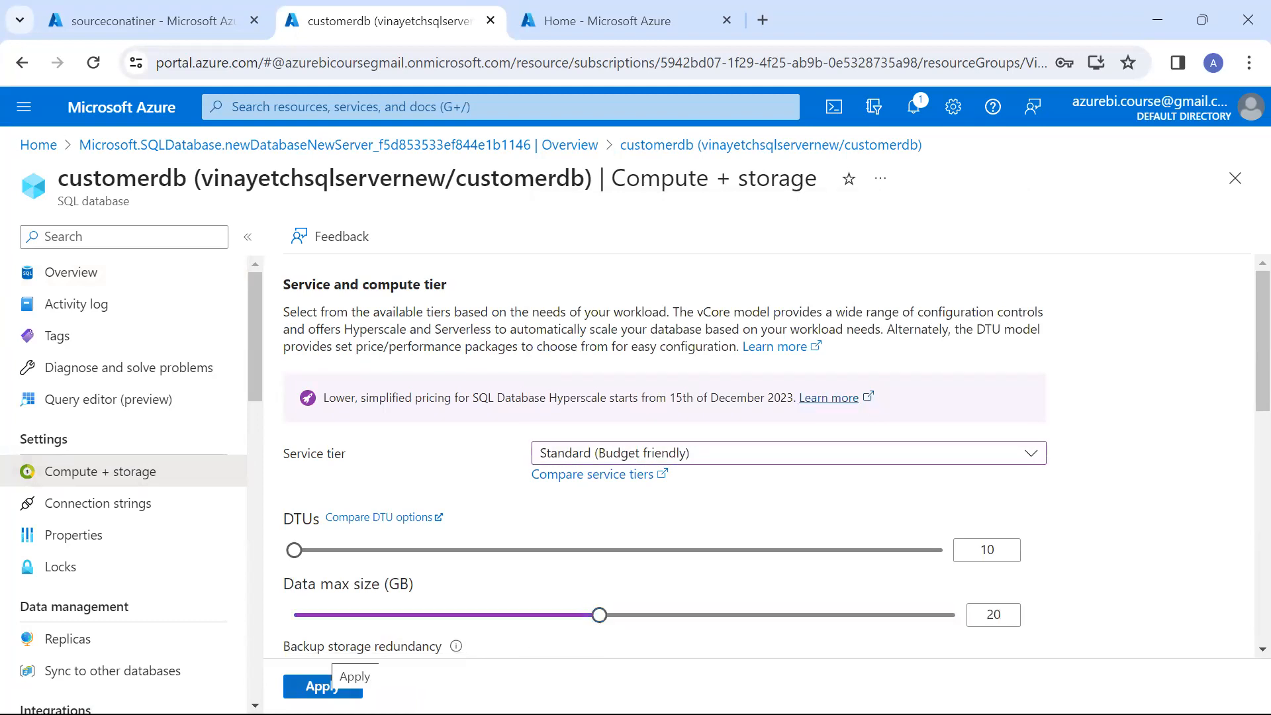
left_click(885, 460)
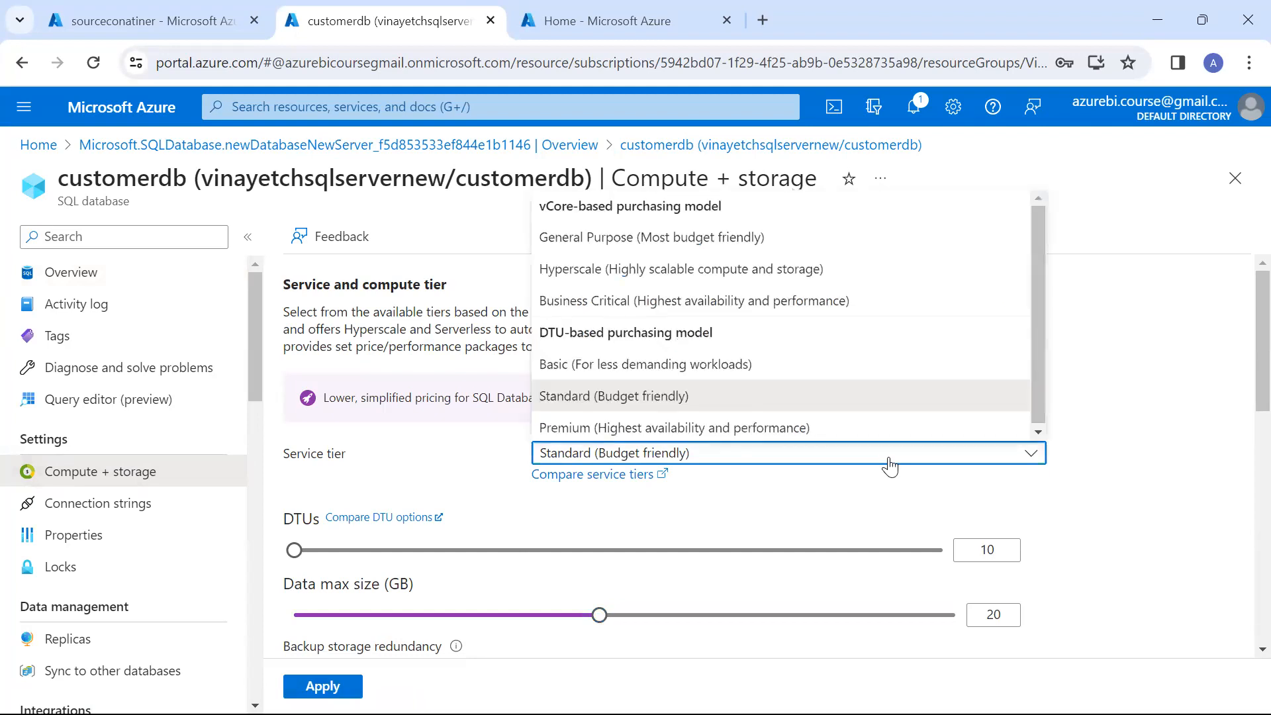
left_click(688, 366)
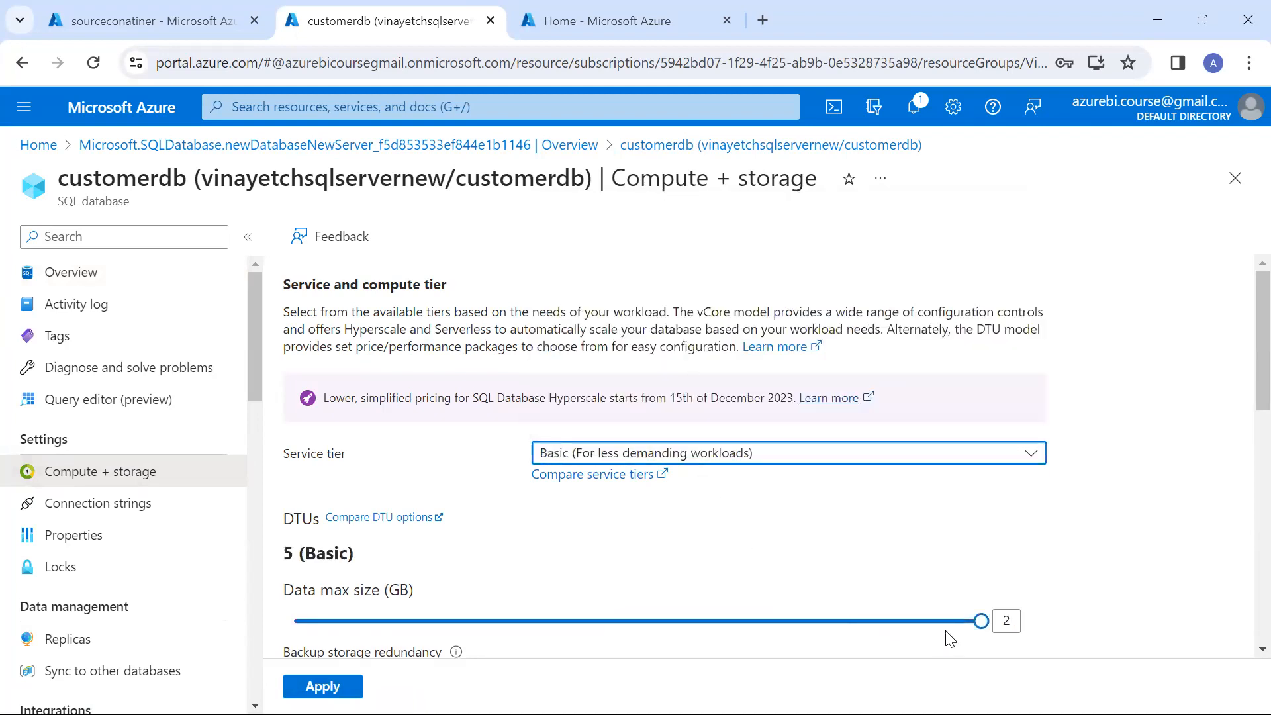
left_click(351, 686)
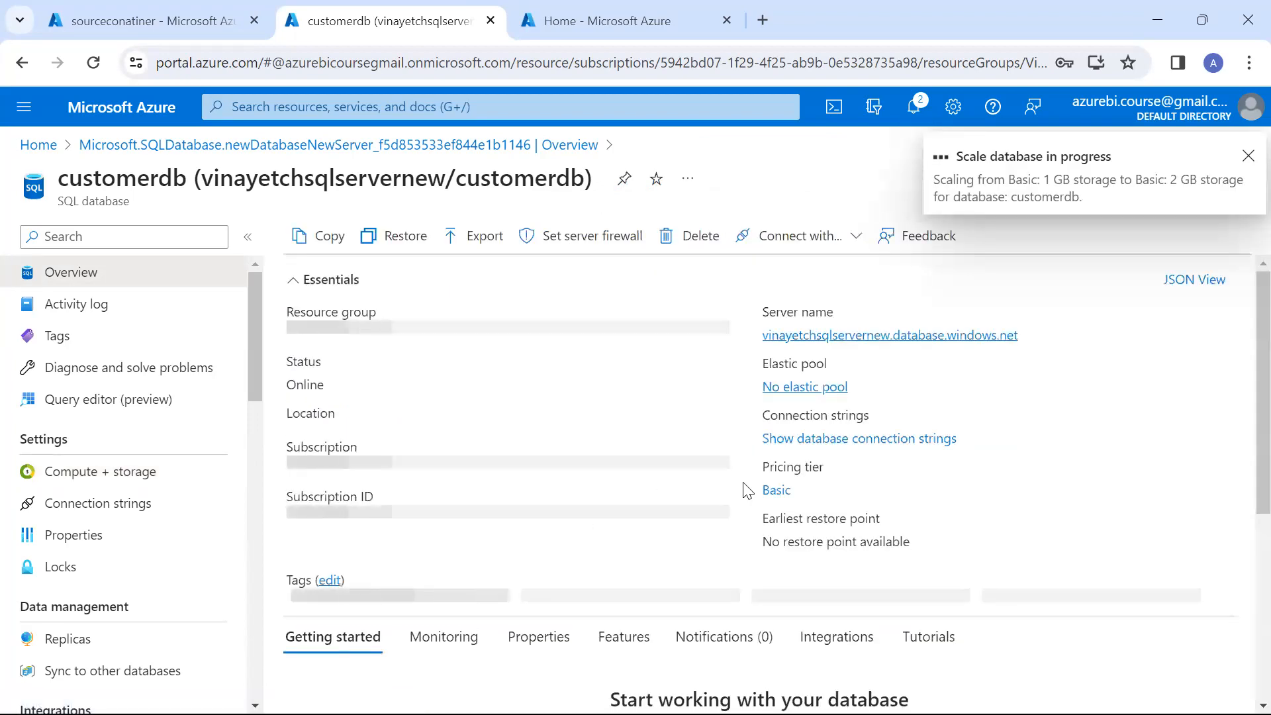
Review the rescaled customerdb's database data storage metrics in its monitoring overview
scroll(587, 507, "down", 3)
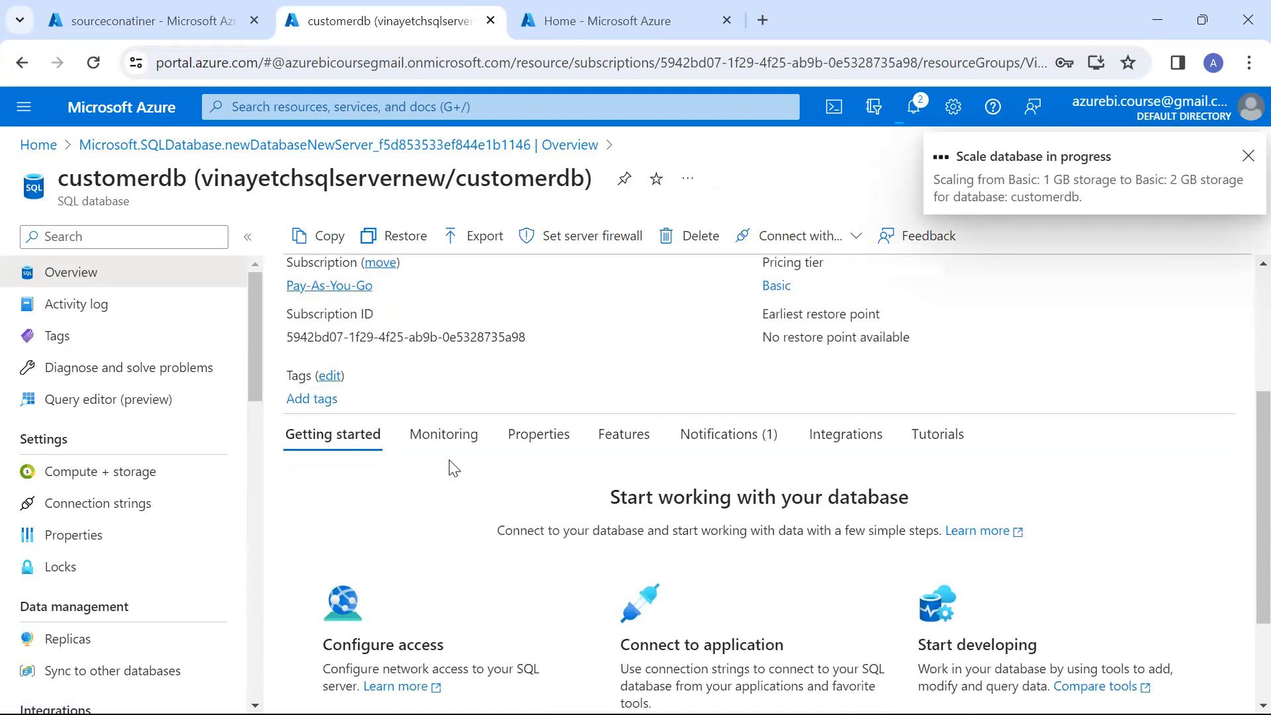
left_click(442, 454)
scroll(491, 513, "down", 2)
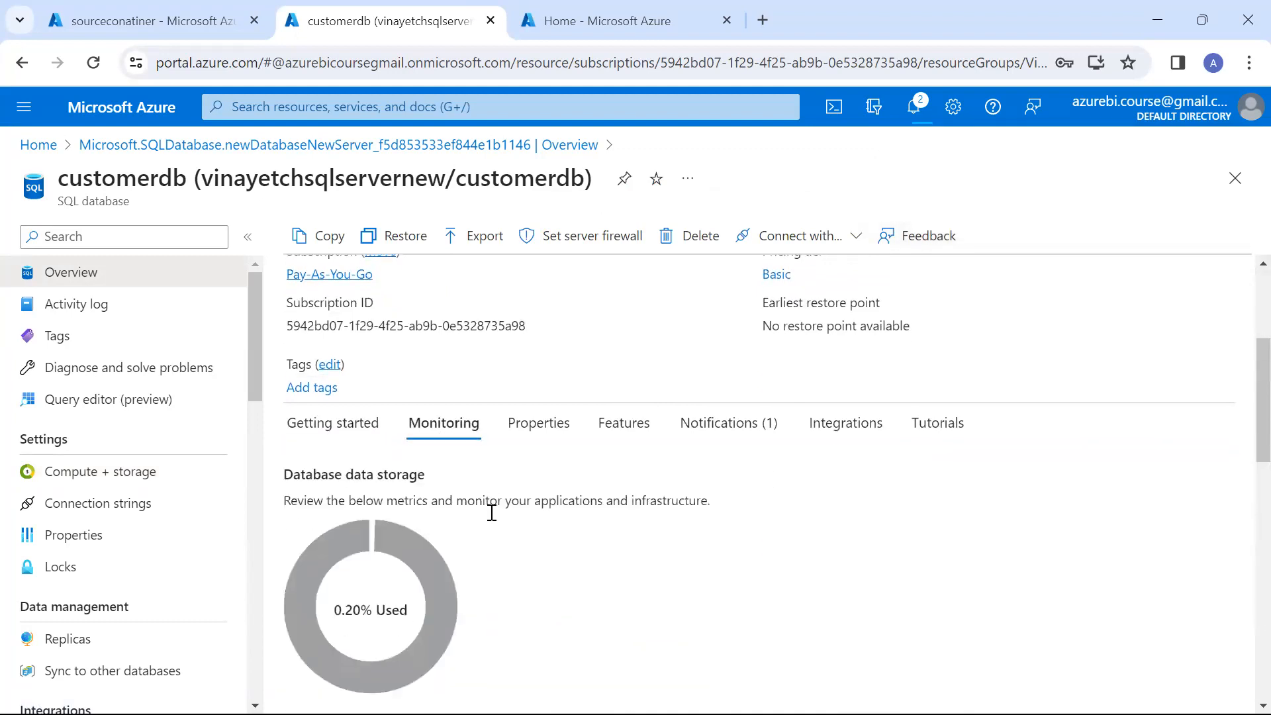
scroll(491, 513, "down", 1)
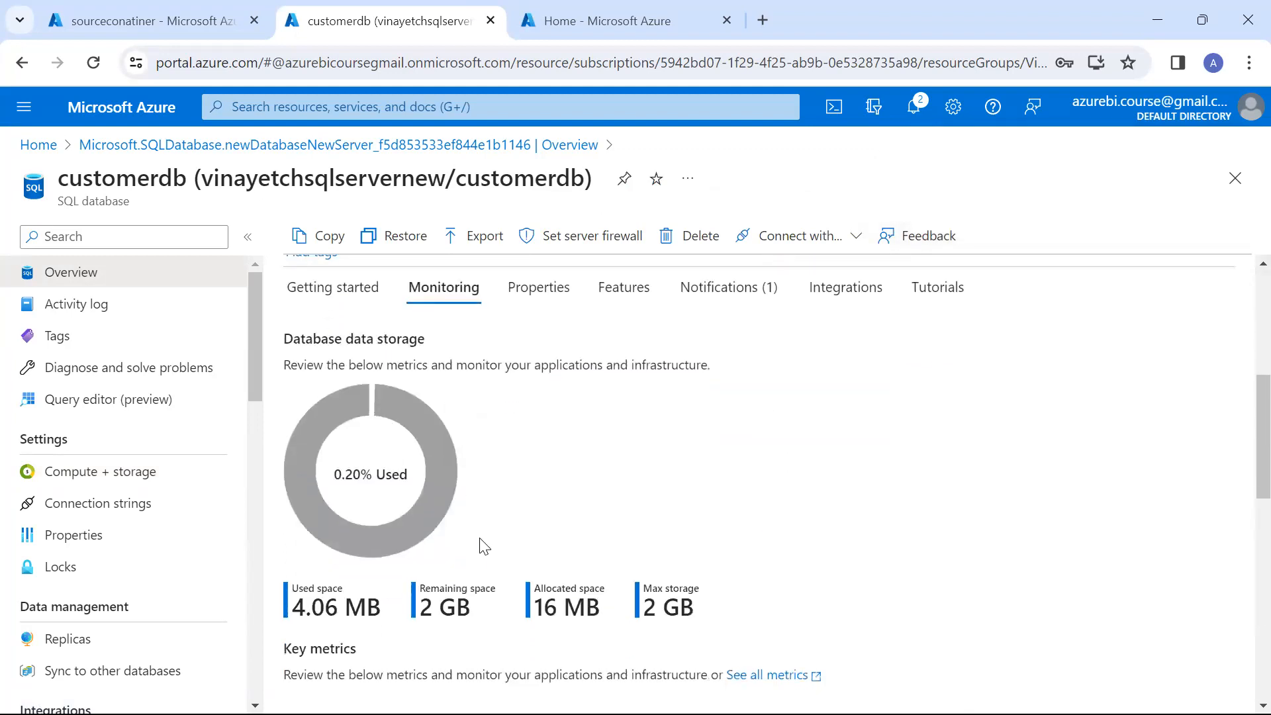
mouse_move(436, 478)
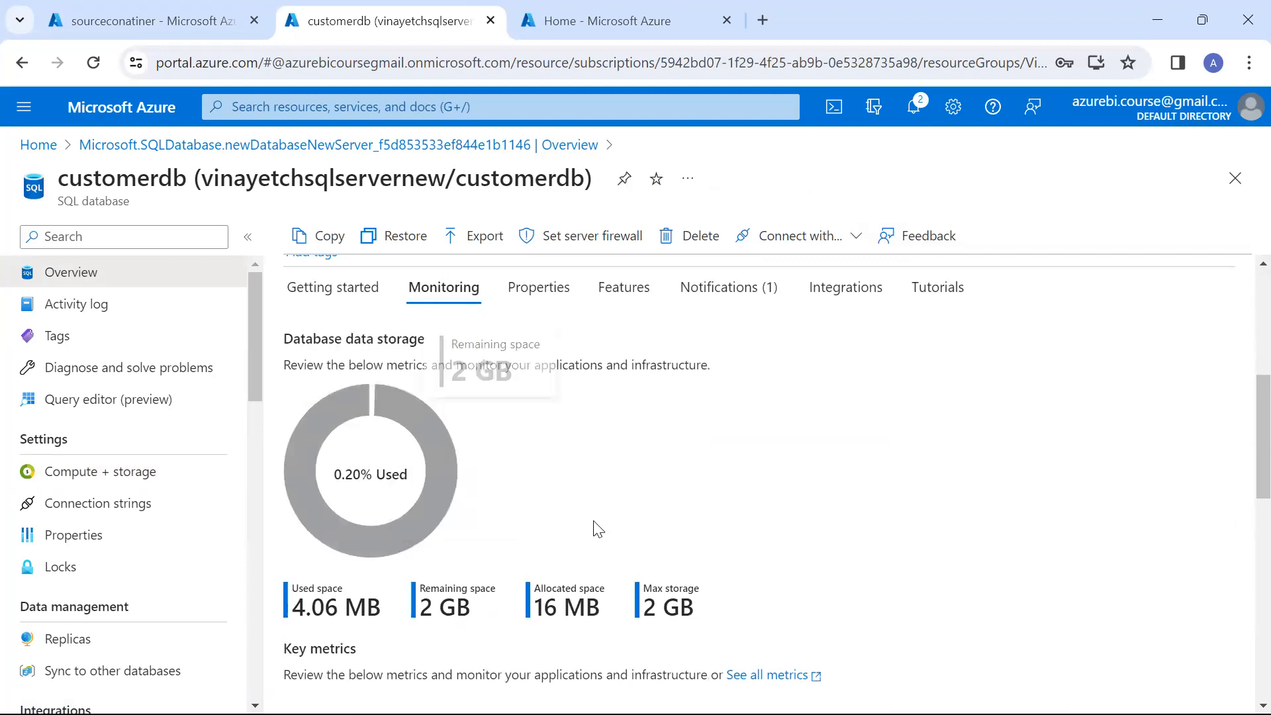
scroll(598, 529, "down", 1)
scroll(597, 529, "up", 1)
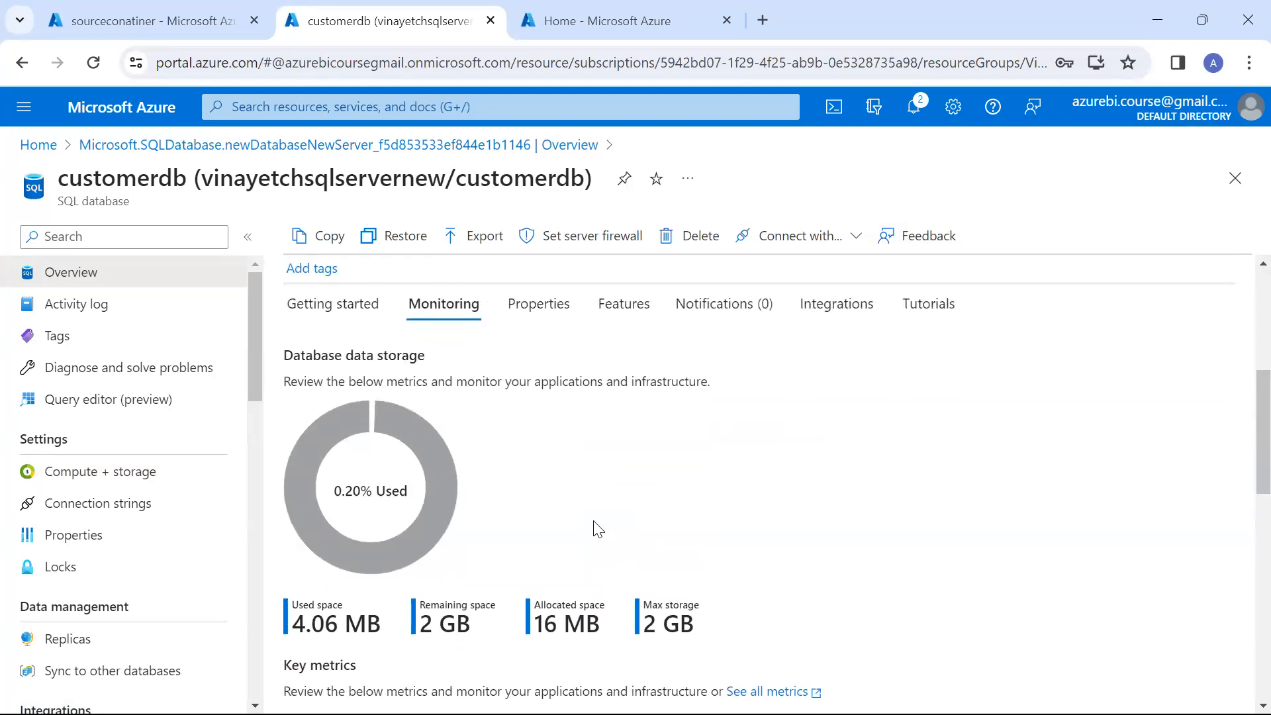
scroll(597, 529, "up", 5)
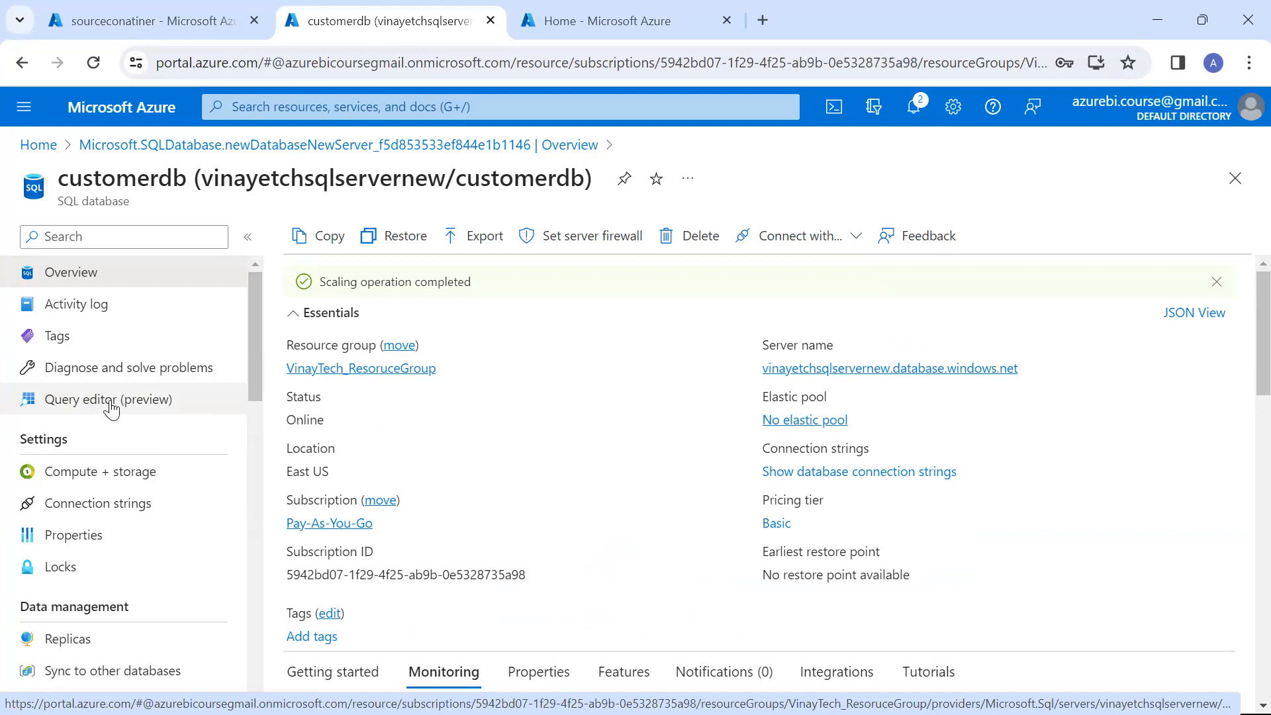
Launch SQL Server Management Studio 19
key("super")
type("sql")
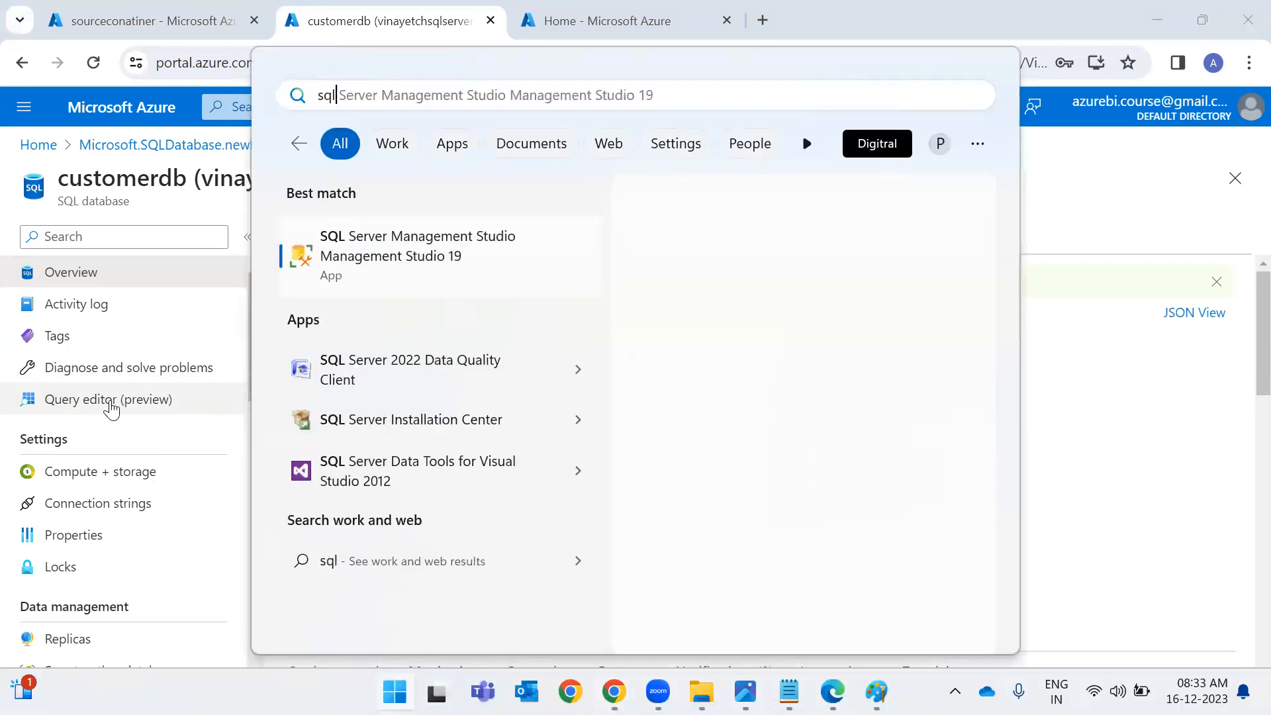
key("Return")
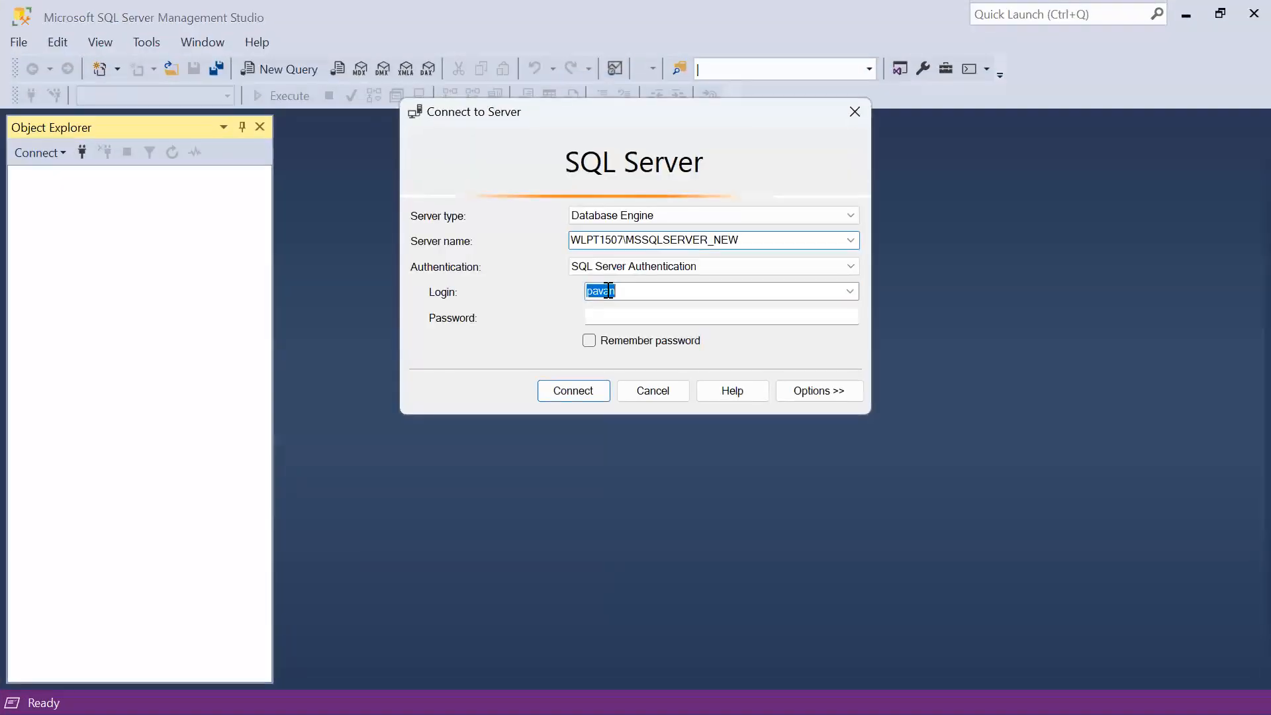
Copy customerdb's server name from the Azure portal and enter it as the server name in the Connect to Server dialog
left_click(763, 233)
key("alt+Tab")
key("alt+Tab")
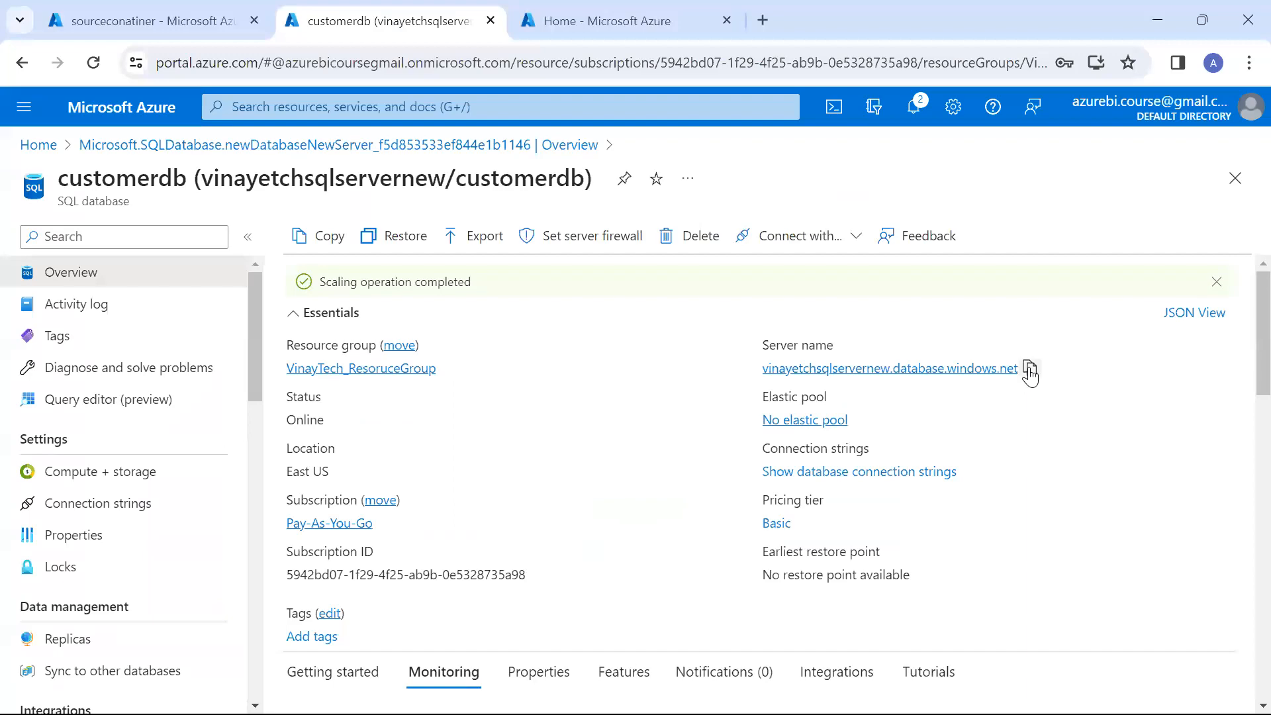
left_click(1030, 368)
key("alt+Tab")
key("ctrl+v")
Set the login to the server name without its domain suffix and enter the SQL Server Authentication password
double_click(718, 289)
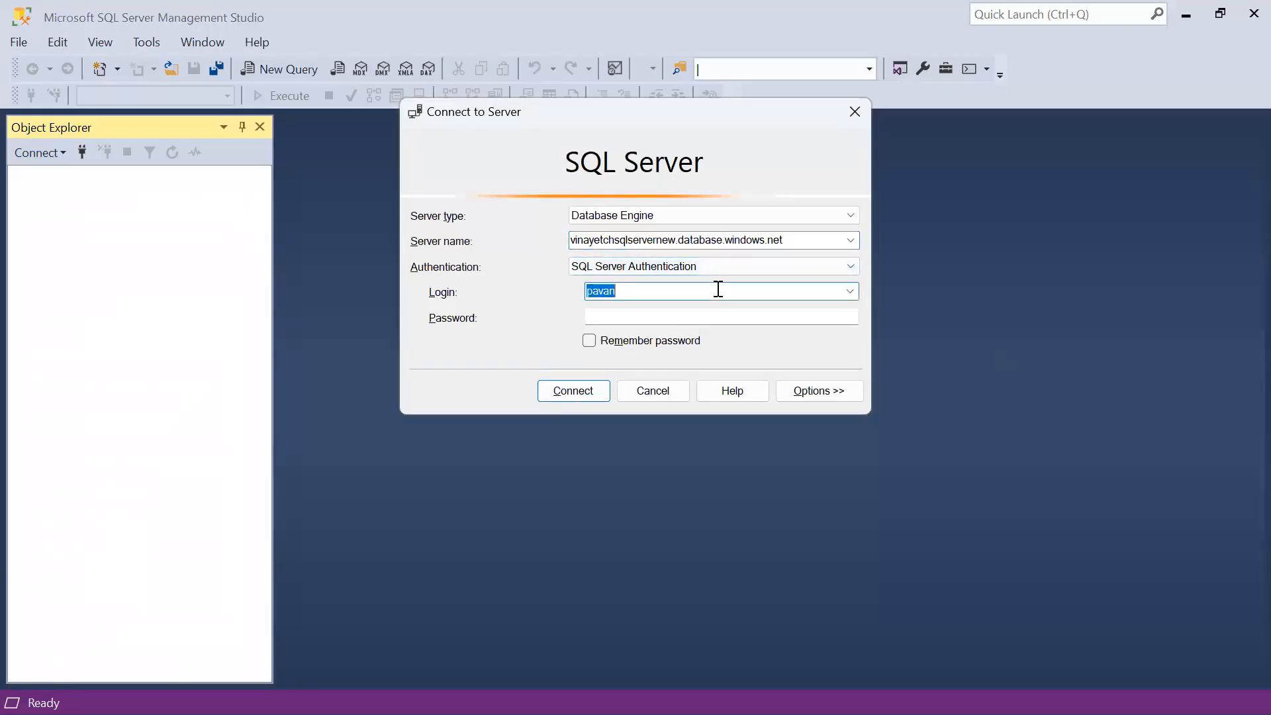
key("ctrl+v")
left_click_drag(695, 291, 801, 291)
key("BackSpace")
key("Tab")
type("***")
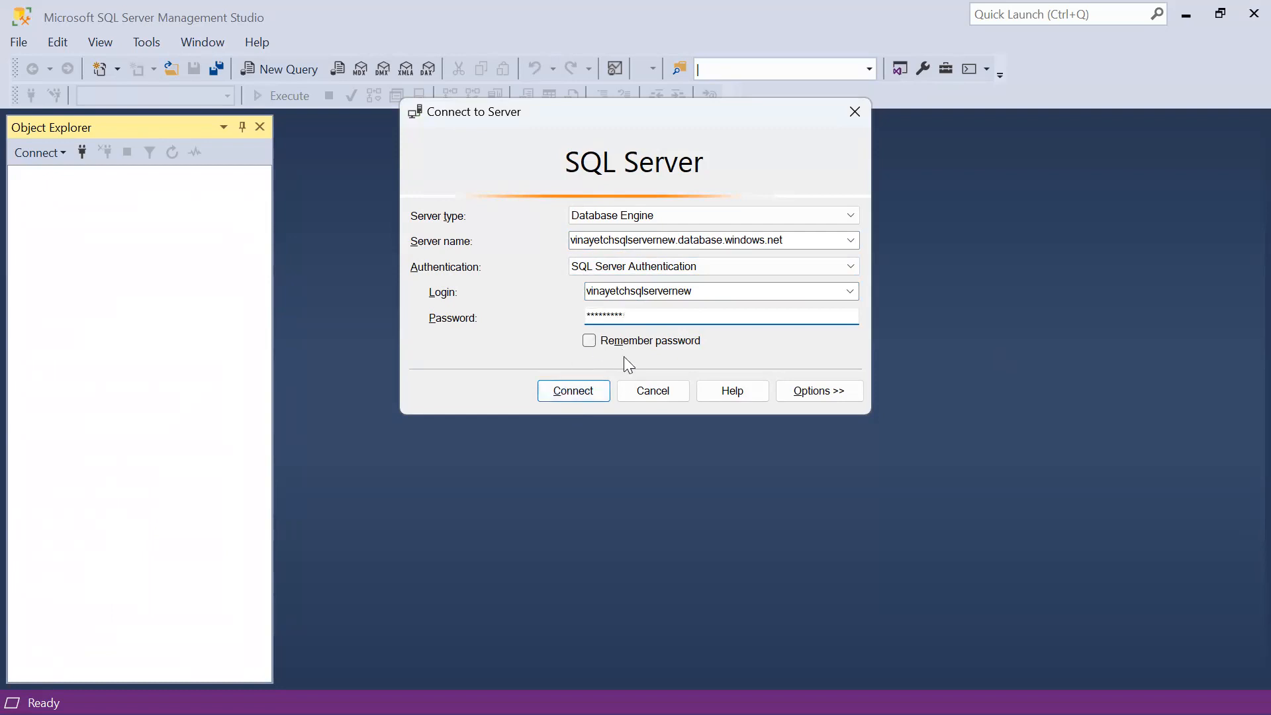
Switch to the Type_of_Clouds diagram in Paint and mark the on-premises box, VPN, public cloud, its IP database and the IP Address link
key("alt+Tab")
key("alt+Down")
key("alt+Tab")
key("alt+Tab")
key("alt+Tab")
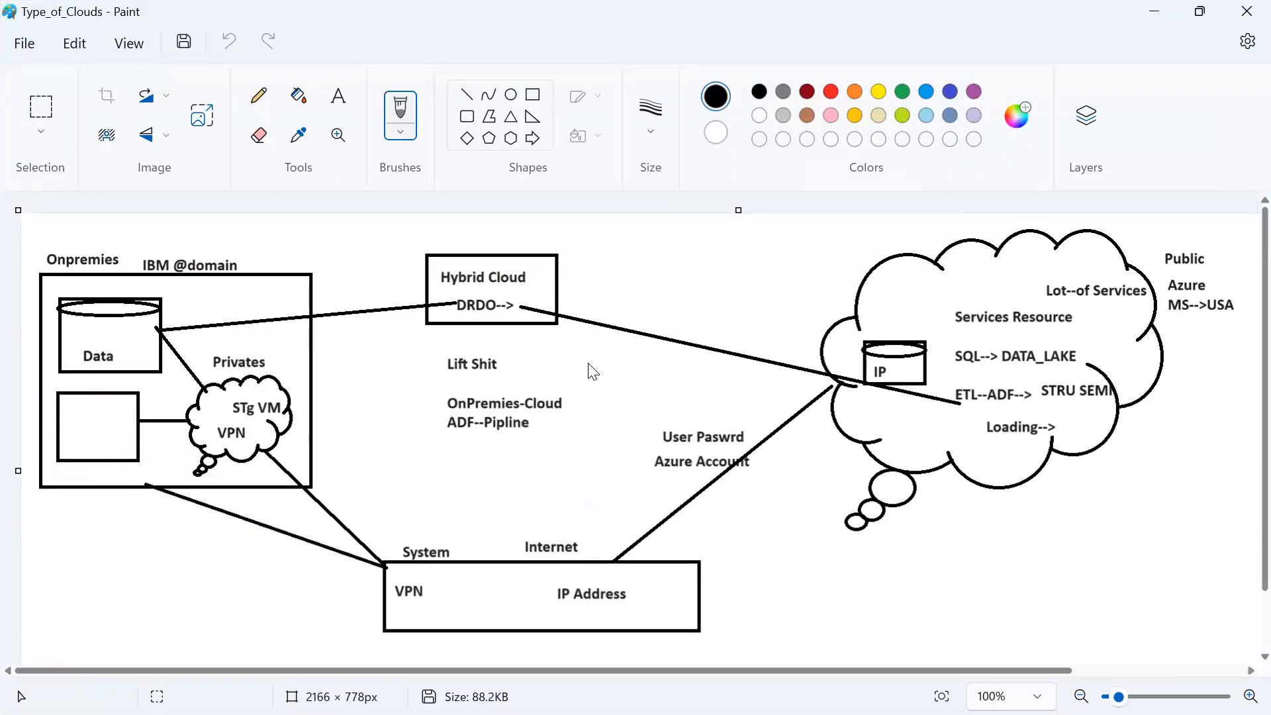
left_click_drag(209, 283, 282, 278)
left_click_drag(932, 246, 1105, 207)
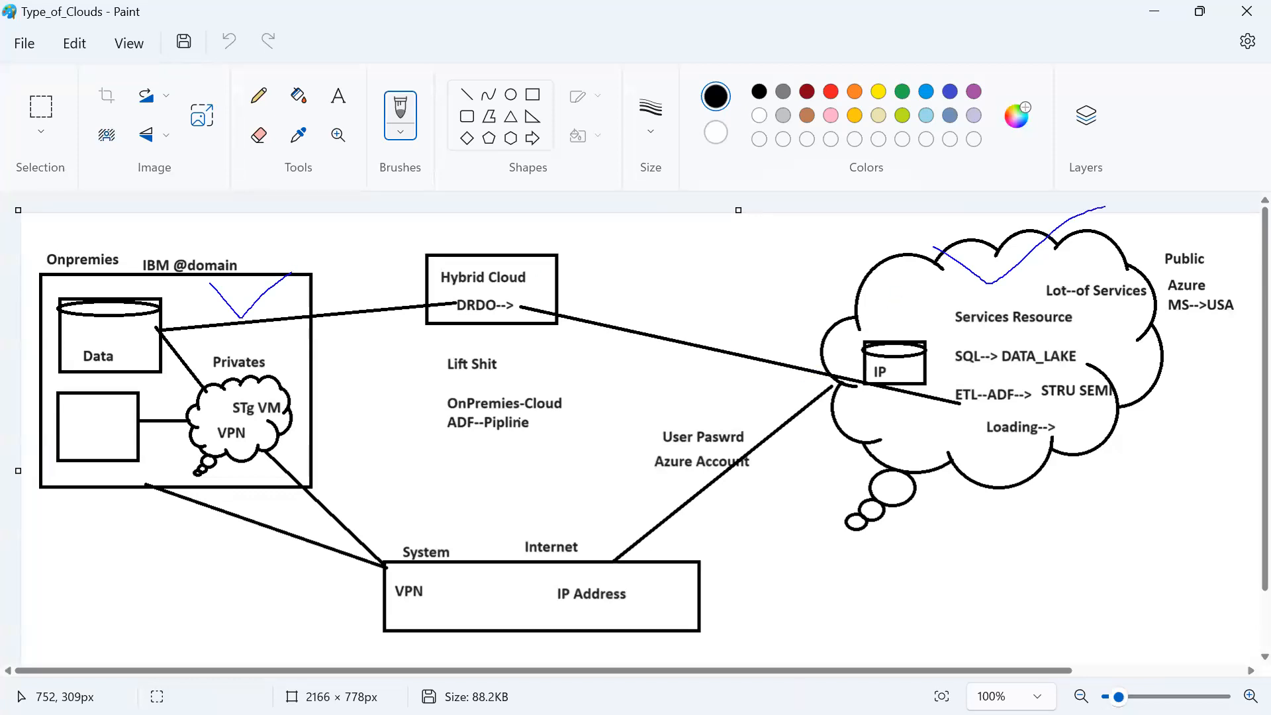
mouse_move(894, 329)
left_mouse_down()
mouse_move(953, 344)
mouse_move(897, 336)
left_mouse_up()
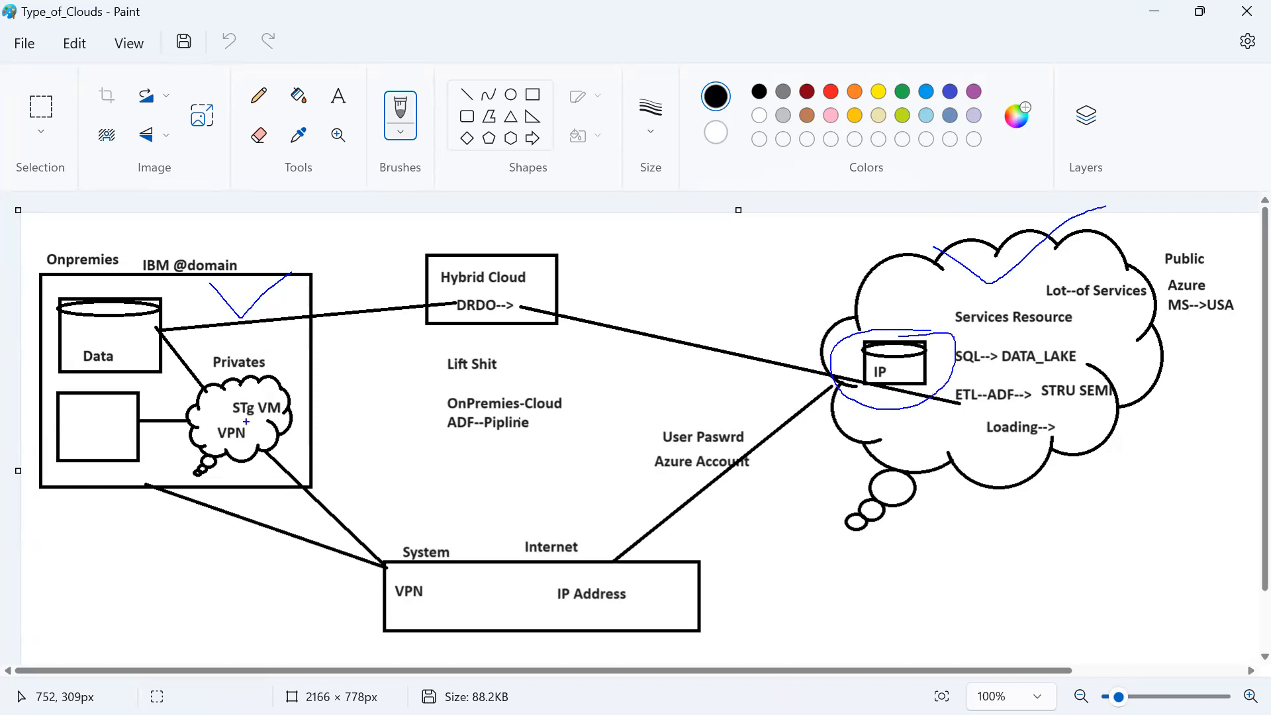
mouse_move(221, 442)
left_mouse_down()
mouse_move(268, 431)
mouse_move(213, 455)
left_mouse_up()
left_click_drag(650, 391, 697, 361)
mouse_move(654, 588)
left_mouse_down()
mouse_move(783, 556)
mouse_move(783, 382)
mouse_move(858, 368)
mouse_move(794, 421)
left_mouse_up()
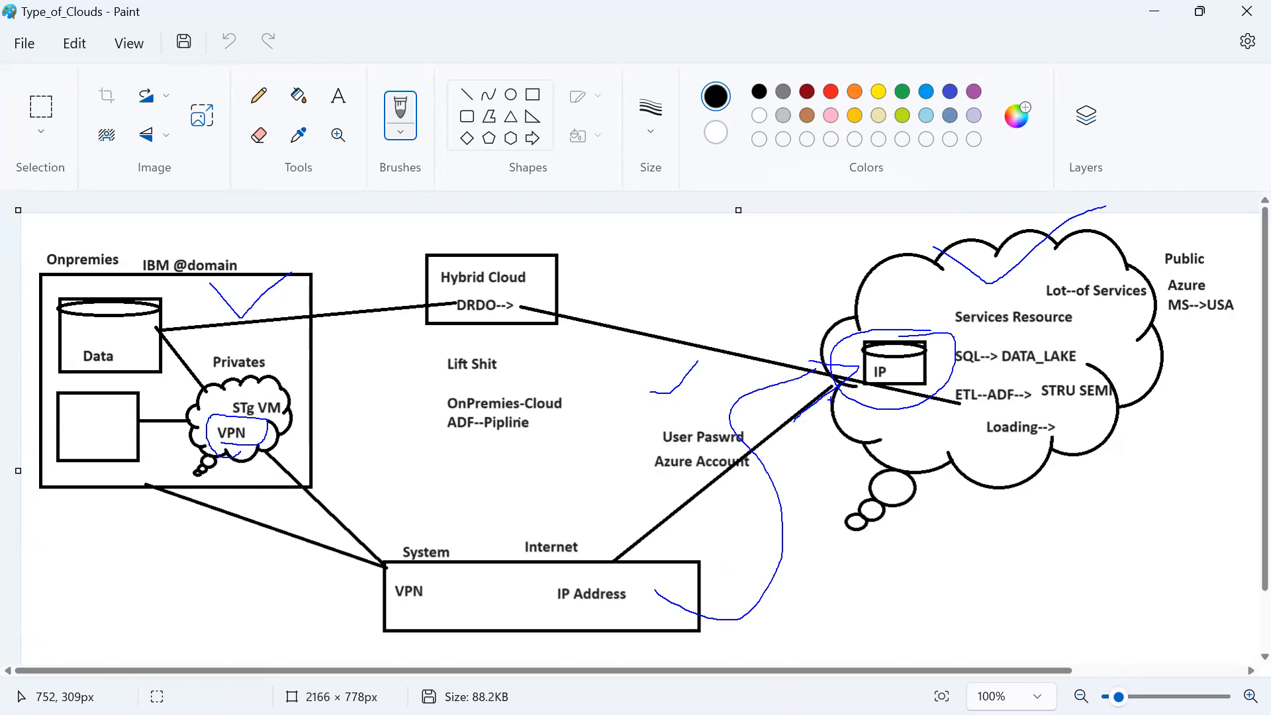
In the Azure SQL server's networking settings, allow selected networks, add the client IPv4 firewall rule, permit Azure services and save
key("alt+Tab")
key("alt+Tab")
left_click(536, 238)
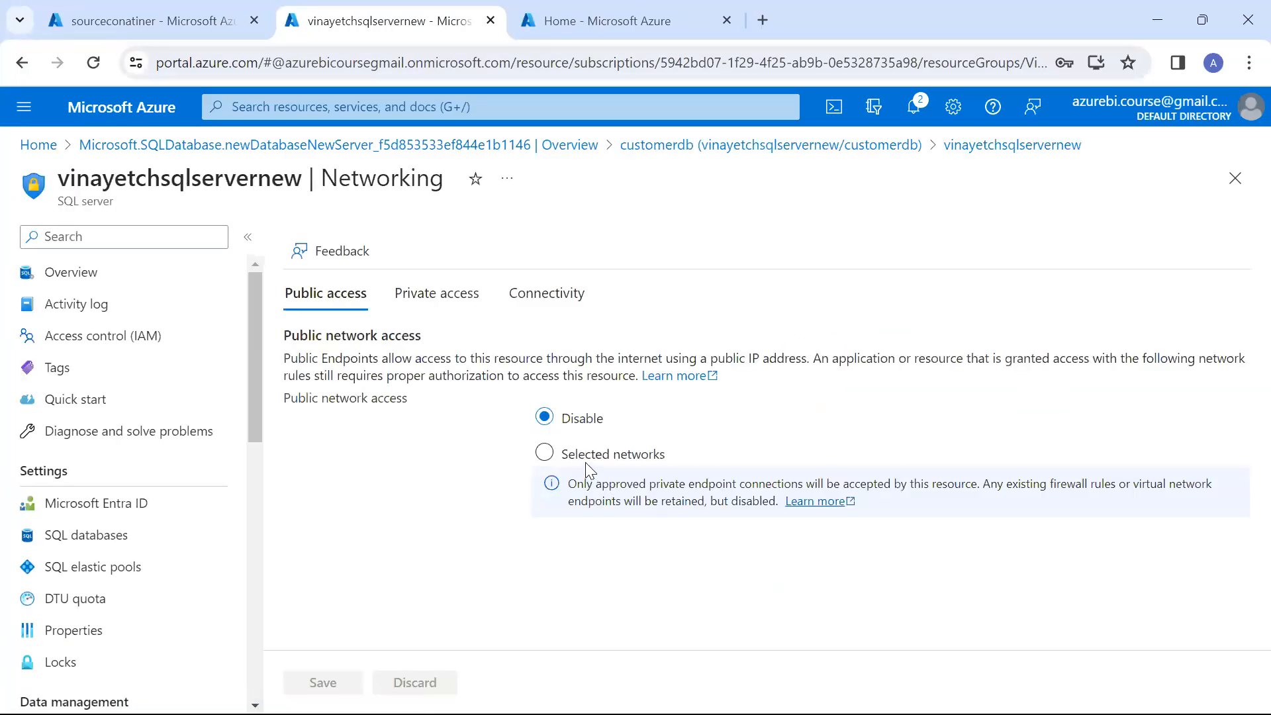
left_click(586, 455)
scroll(589, 464, "down", 5)
left_click(387, 463)
left_click(394, 621)
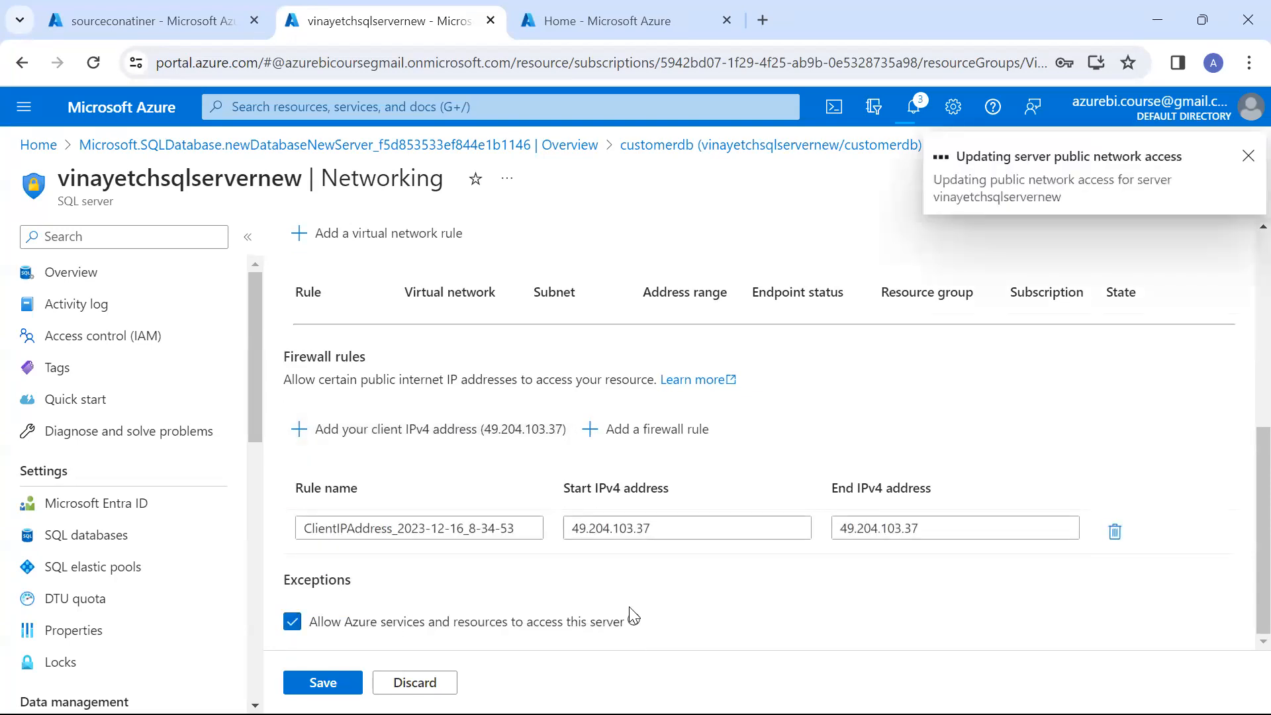
Return to SQL Server Management Studio, connect to the Azure SQL server and expand its Databases folder
key("alt+Tab")
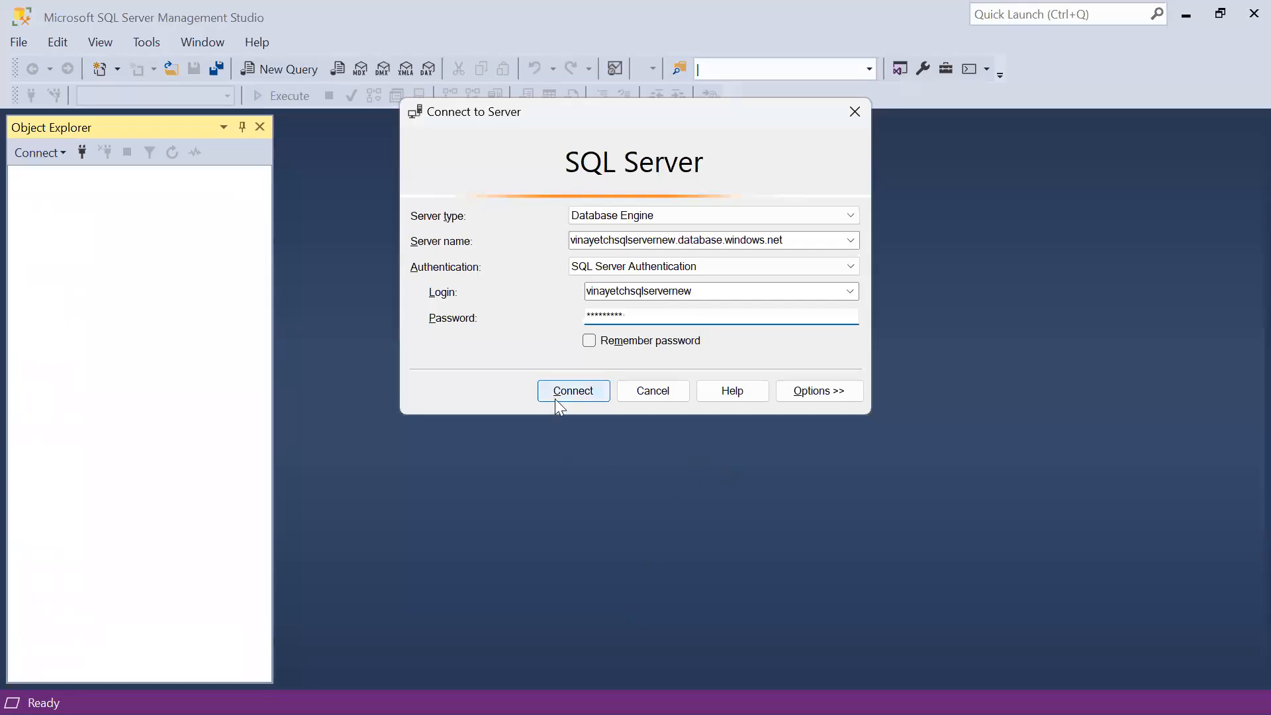
left_click(566, 396)
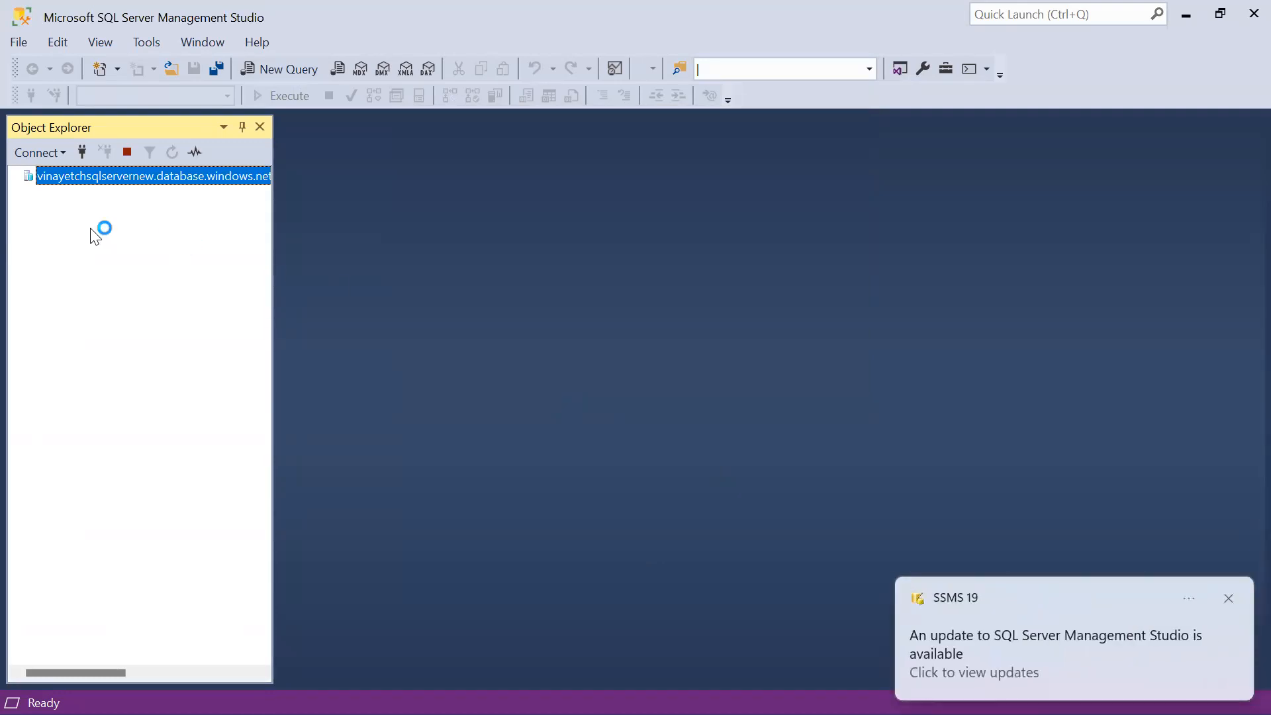
left_click(29, 194)
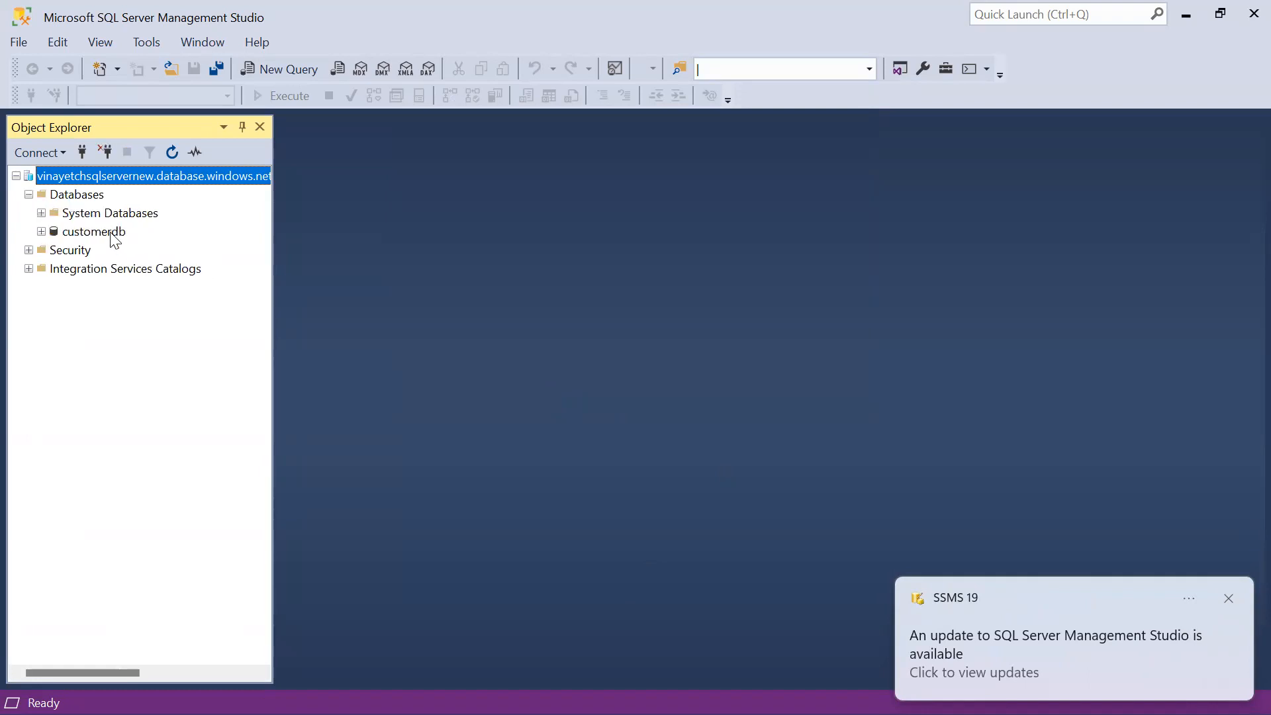
Expand the customerdb database and its Tables folder, and open a new query for it
left_click(99, 232)
double_click(65, 233)
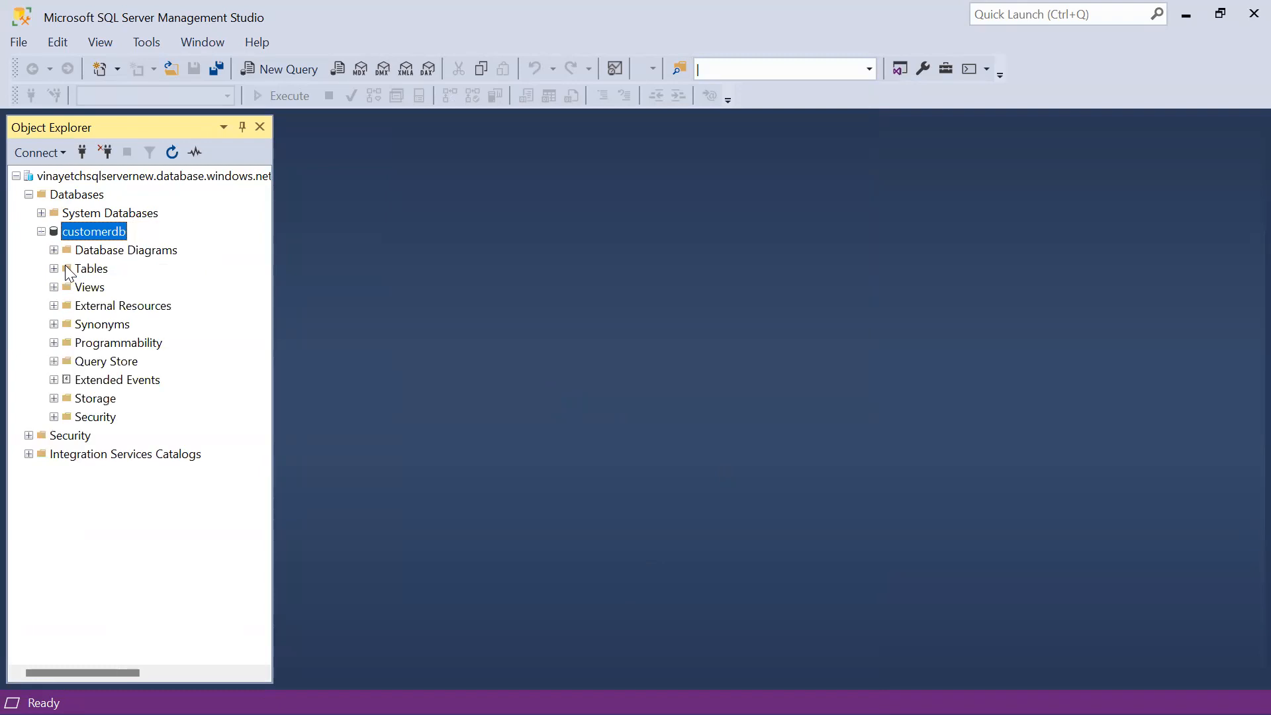
left_click(54, 269)
left_click(287, 62)
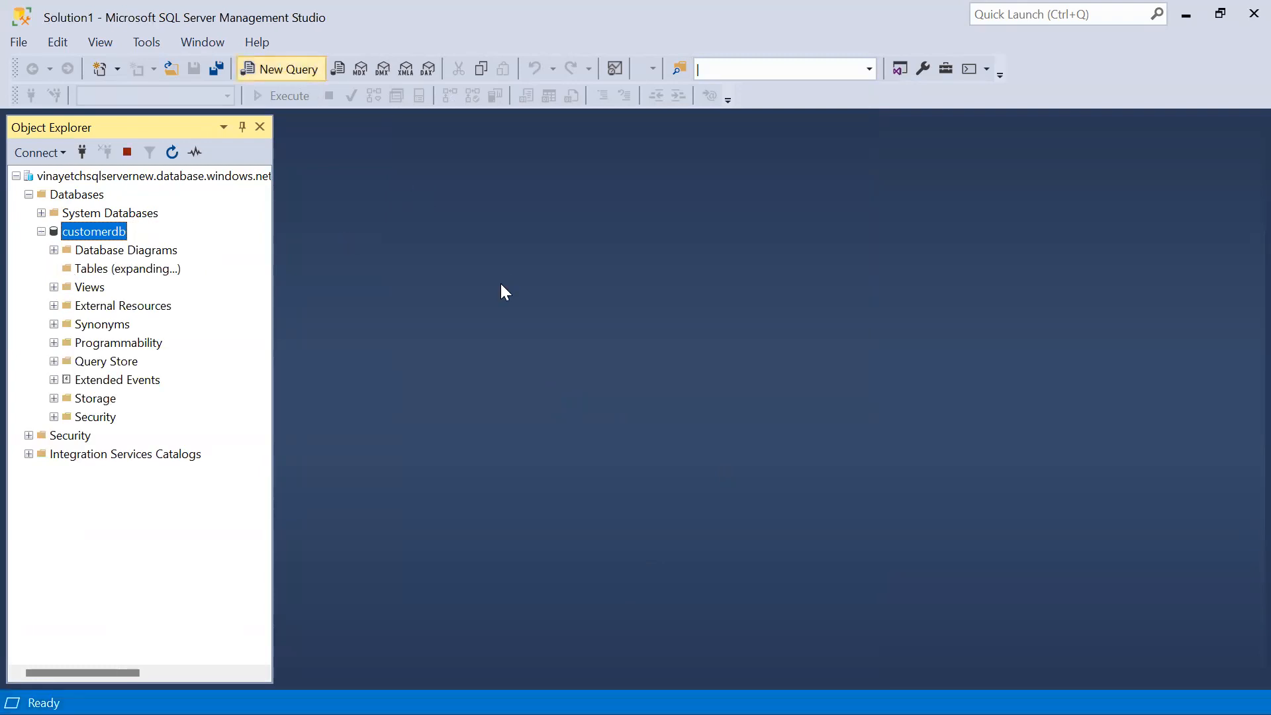
Start a Create table statement for CustomerData with the columns CID int and Cname Varchar(20)
type("C")
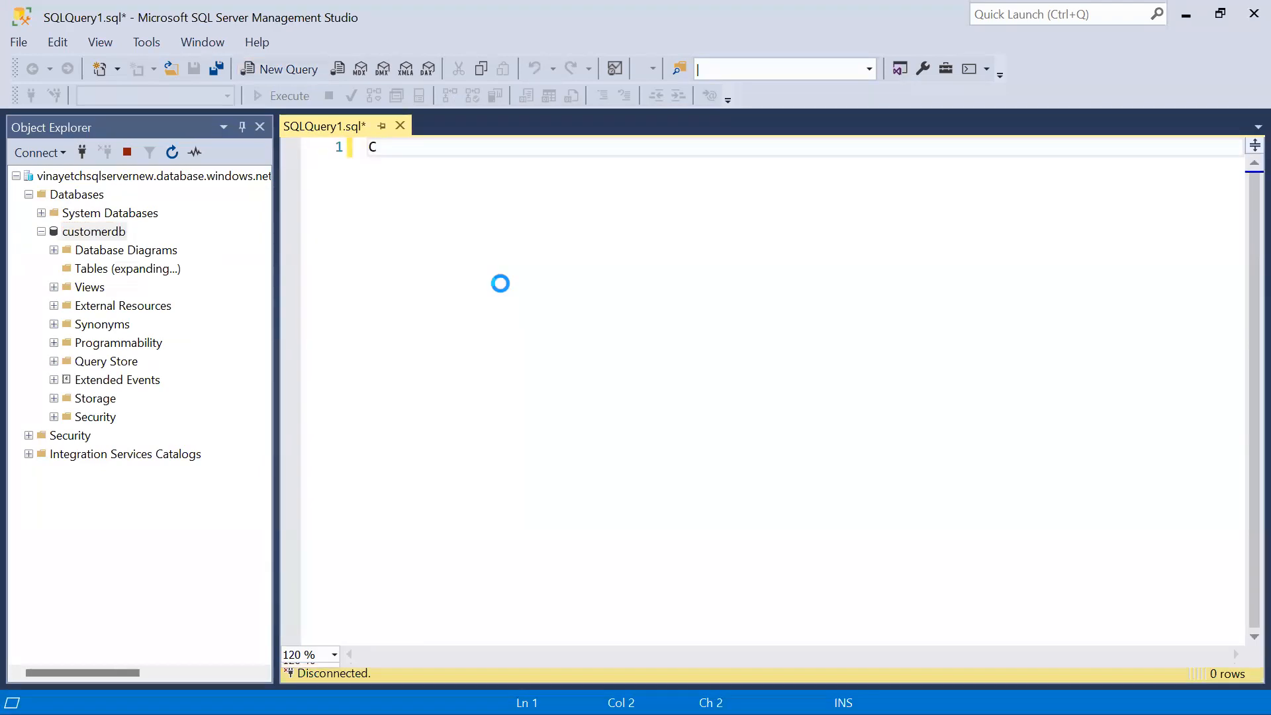
type("reate")
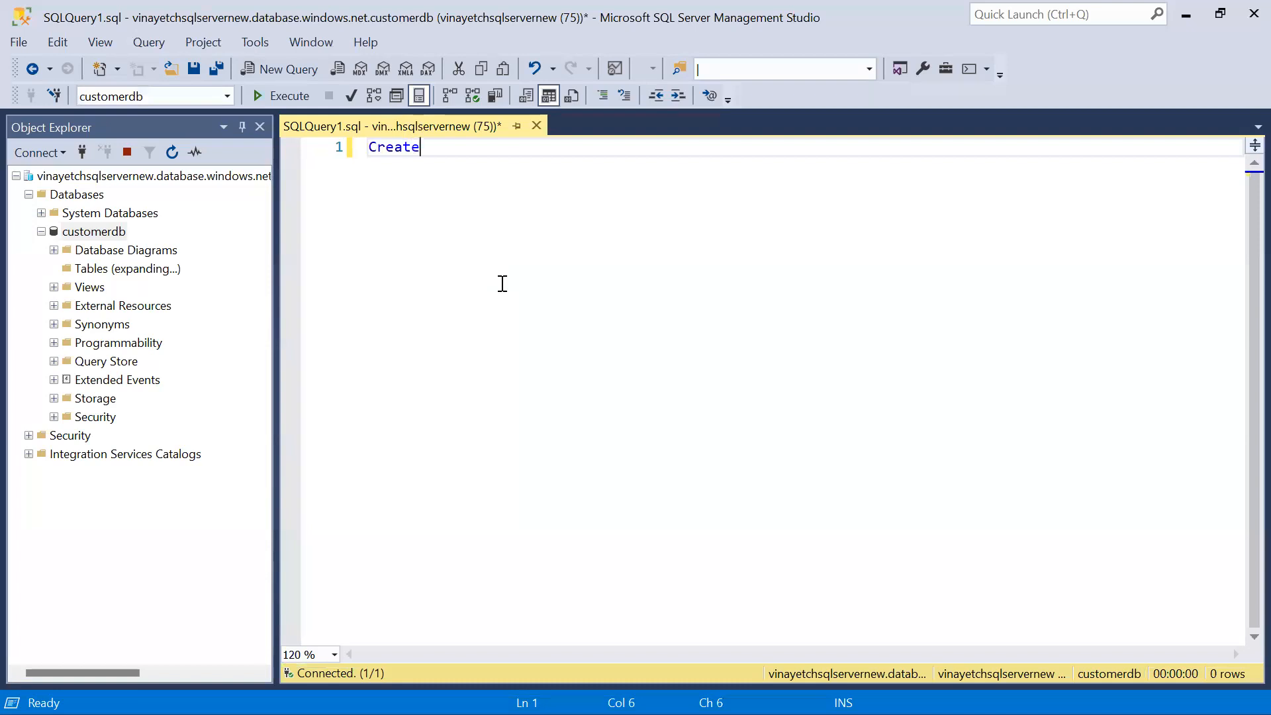
type(" table CustomerData")
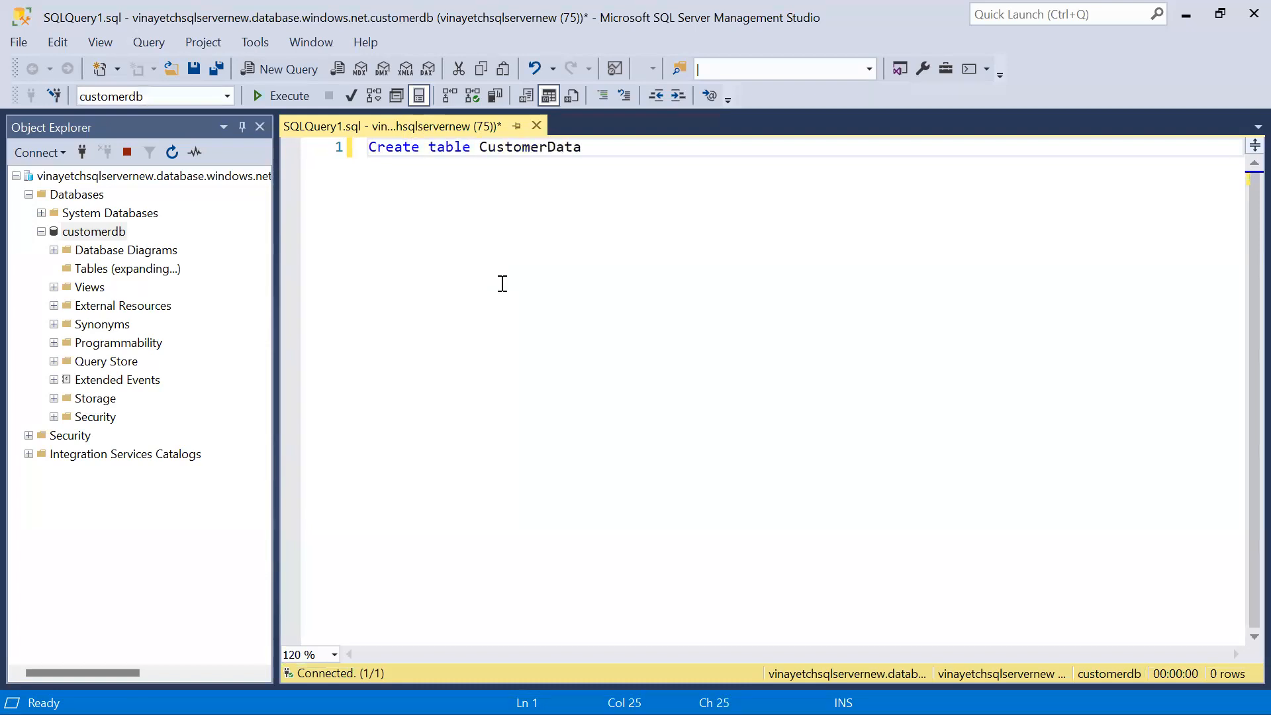
key("Return")
type("(")
key("Return")
type("CID")
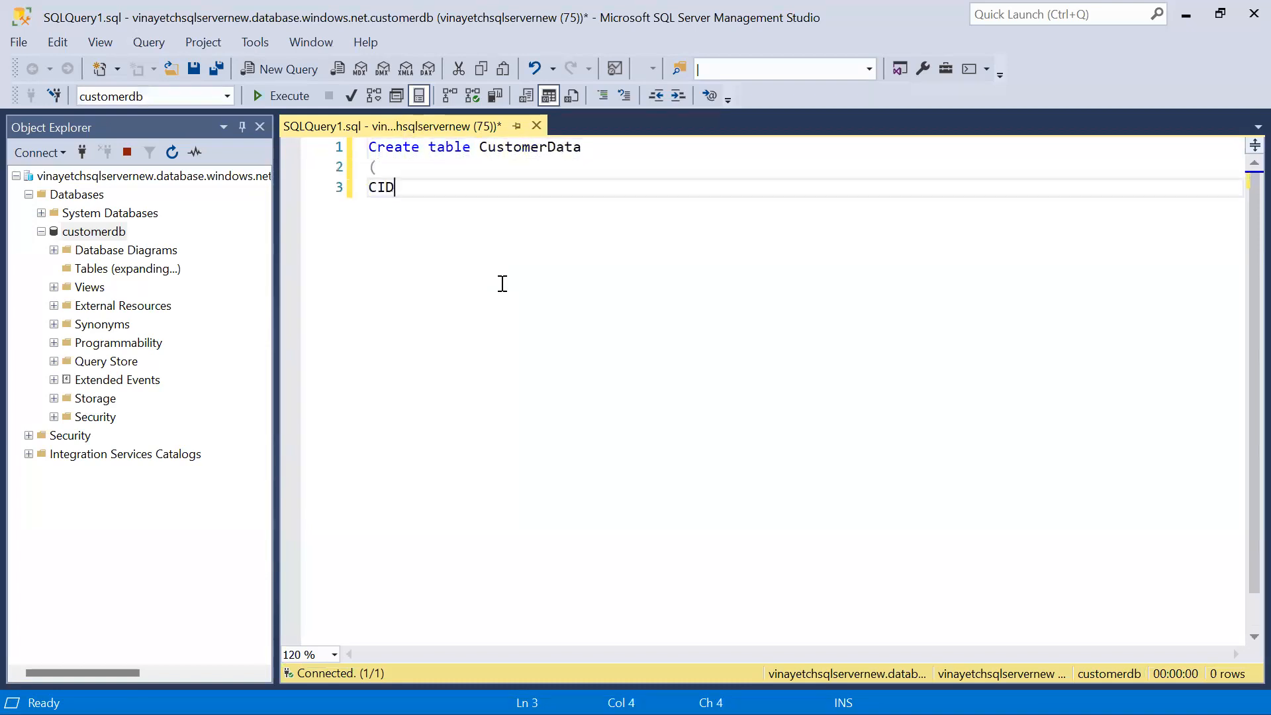
type(" int,")
key("Return")
type("C")
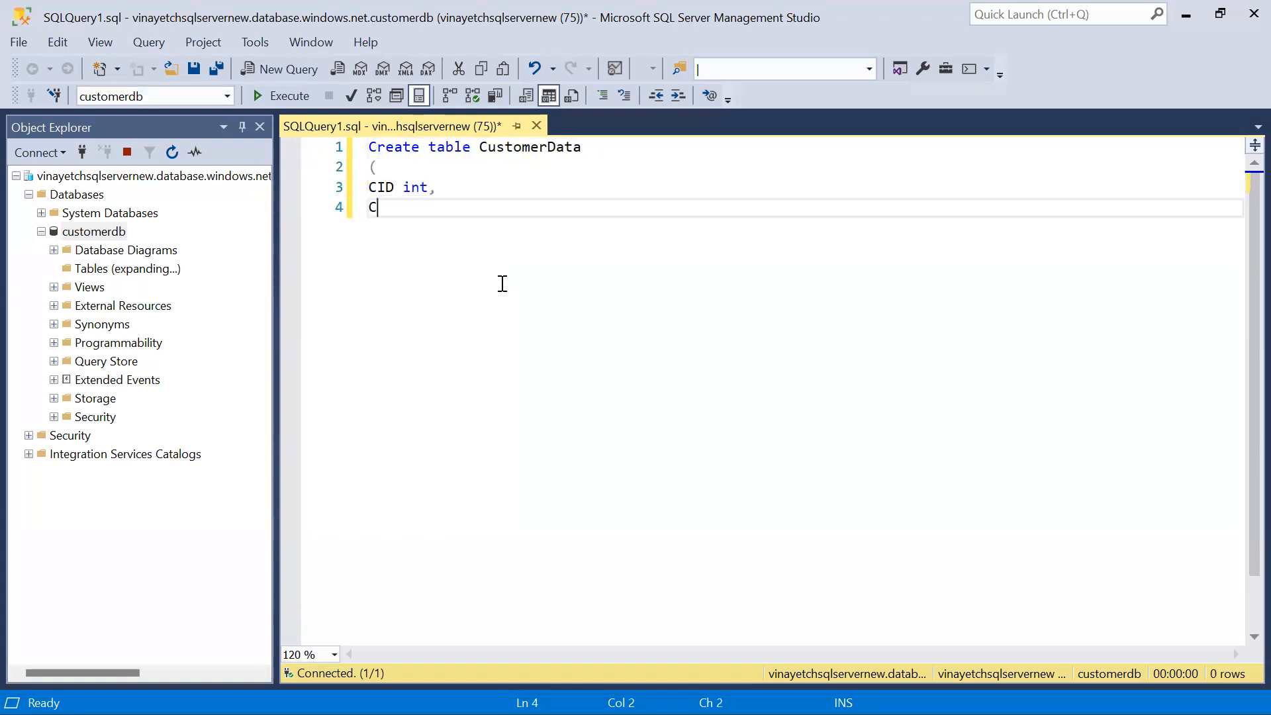
type("name Varchar92")
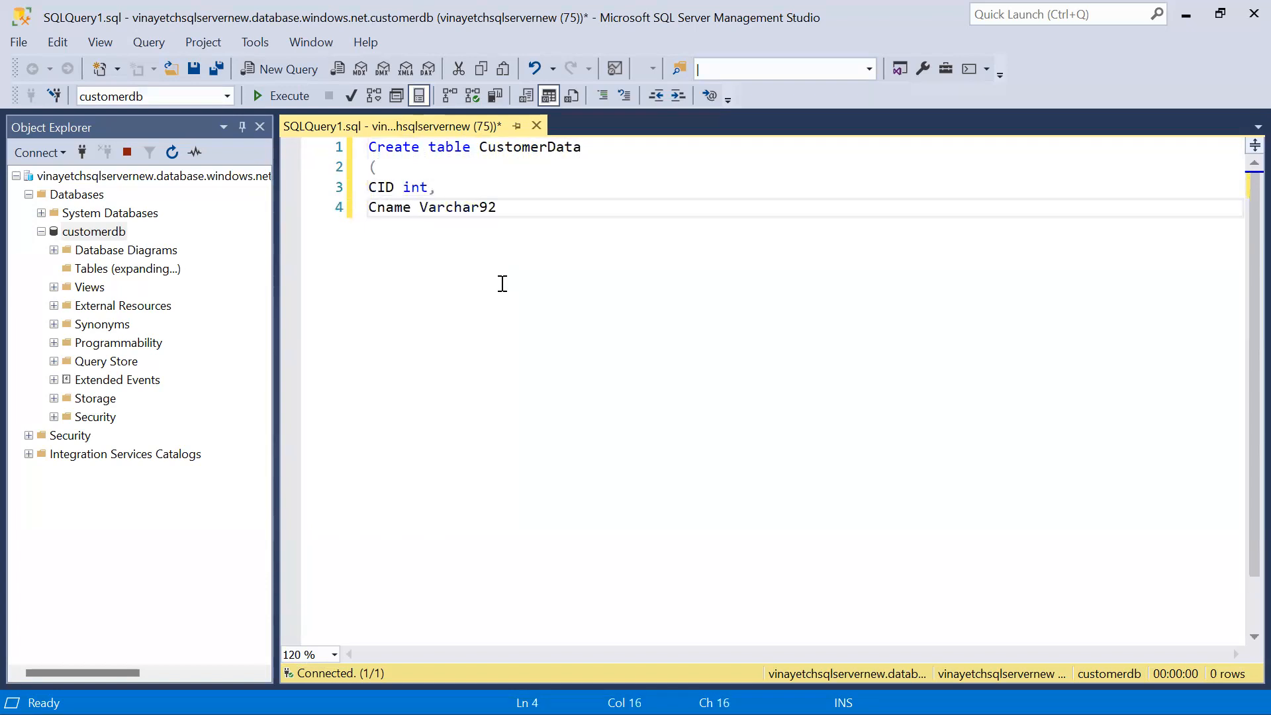
type("20),")
Add the columns Camount int and Clocation Varchar(20), close the Create table statement and execute it
key("Return")
type("Camount int,")
key("Return")
type("Clocation Varchar92")
key("BackSpace")
type("(20)")
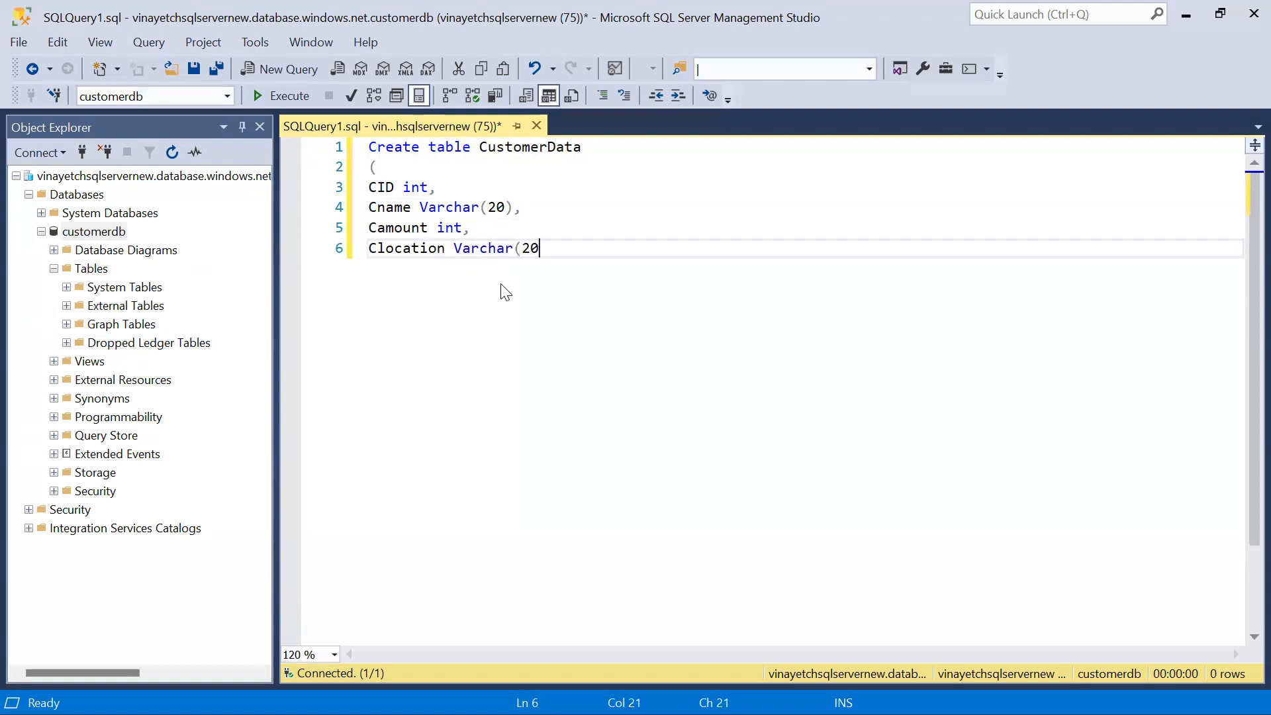
key("Return")
type(")")
key("F5")
Write select * from CustomerData below the table definition and execute only that line
key("Return")
key("Return")
type("select * from Custoe")
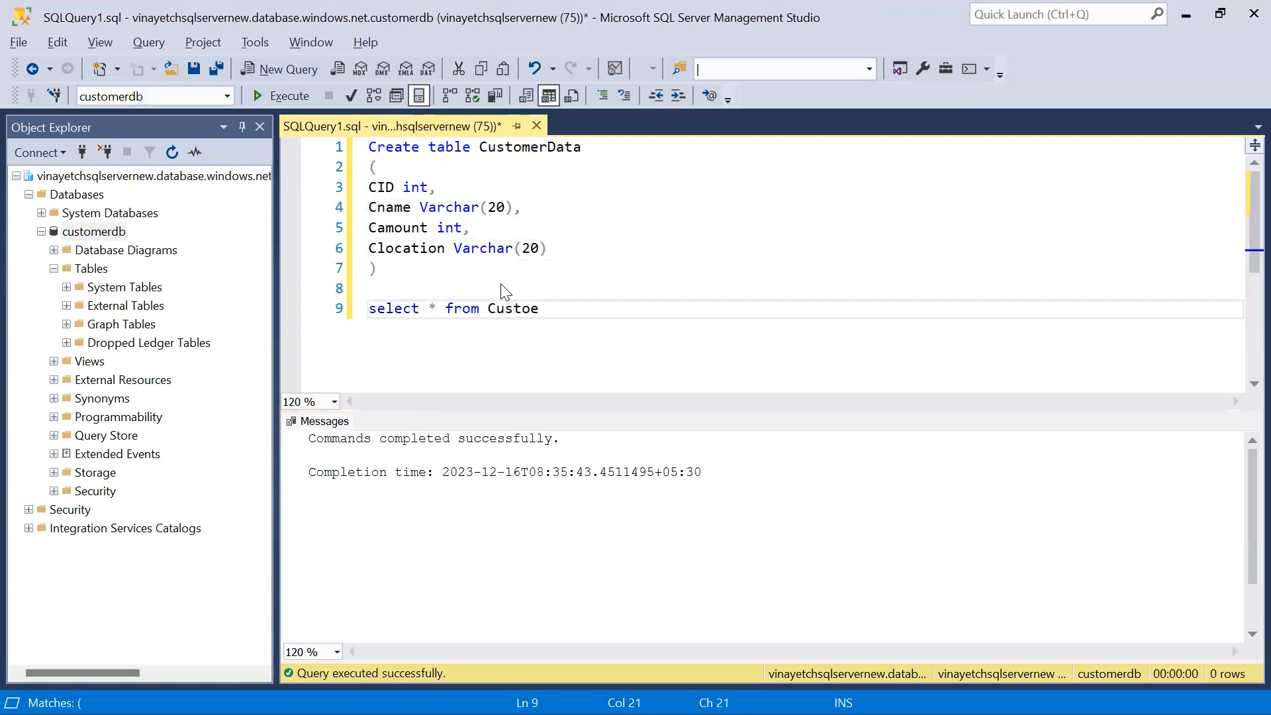
key("BackSpace")
type("merData")
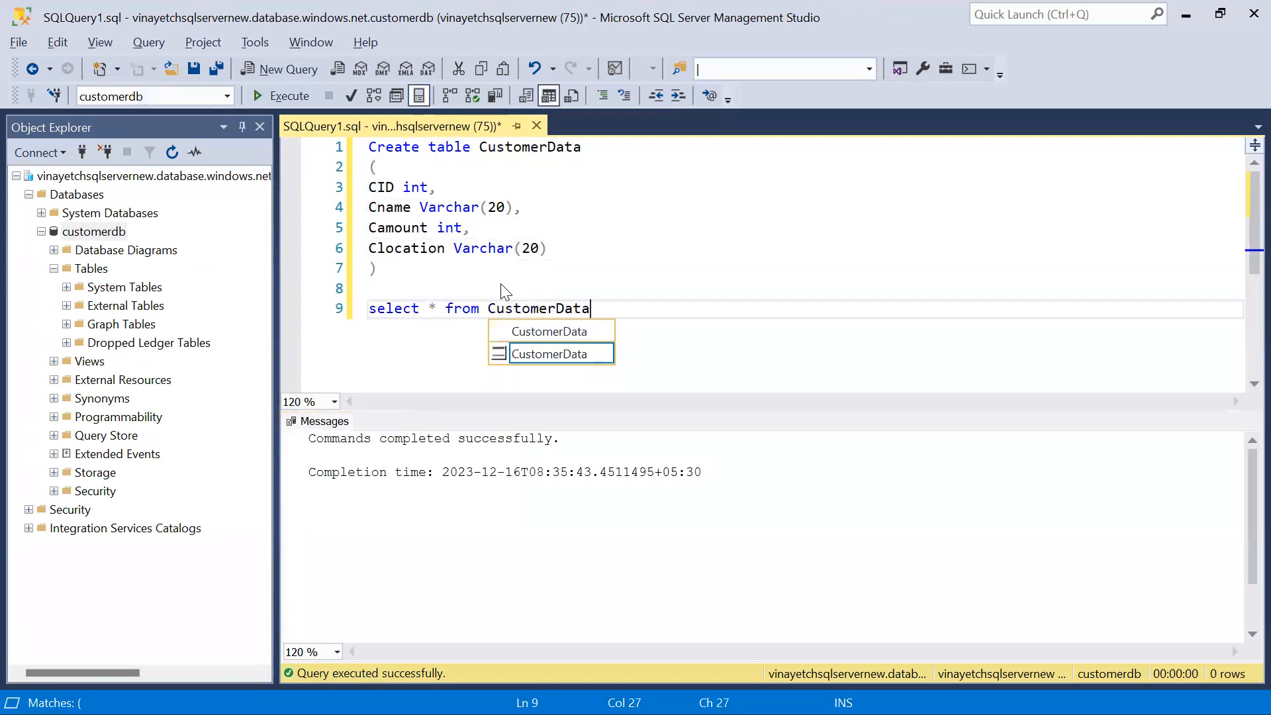
key("Home")
key("shift+End")
key("F5")
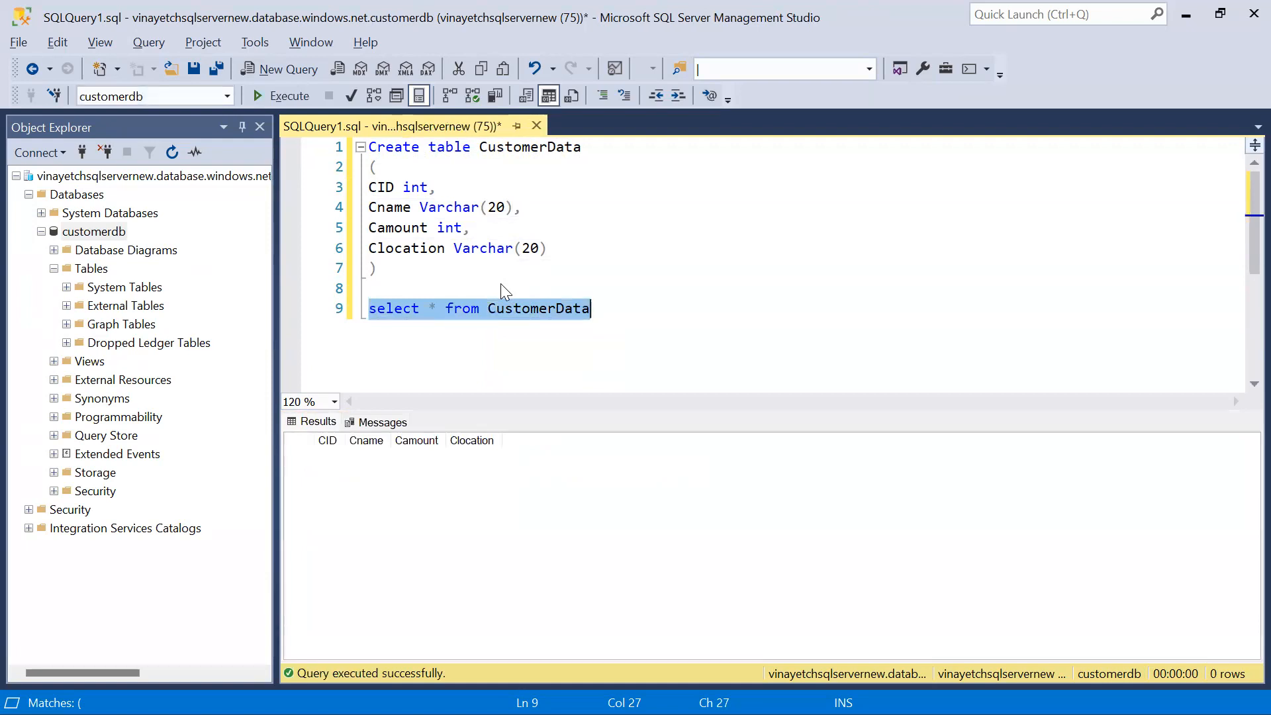
Switch to the ADF_ARC.webp diagram and mark the flow from the CSV source through Data Factory to Azure SQL Database, then clear the marks
key("alt+Tab")
key("alt+Tab")
key("alt+Tab")
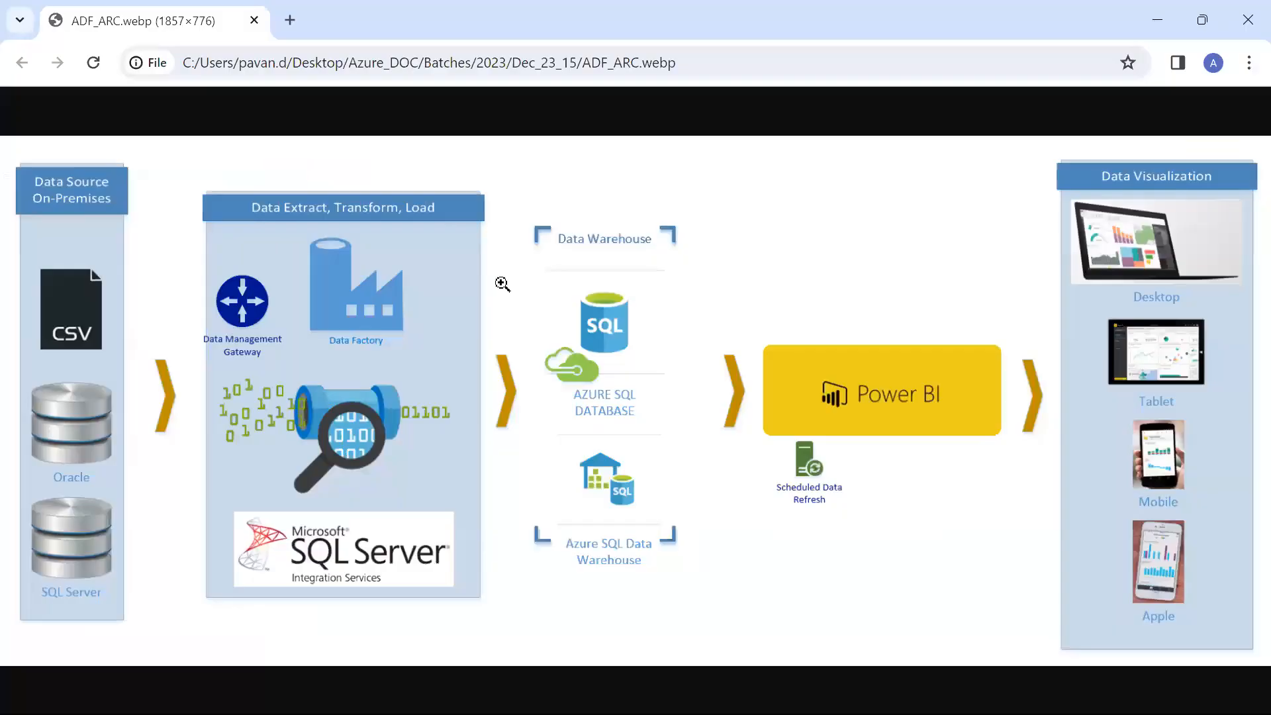
mouse_move(558, 273)
left_mouse_down()
mouse_move(594, 299)
mouse_move(723, 180)
left_mouse_up()
left_click_drag(78, 270, 157, 186)
mouse_move(348, 191)
left_mouse_down()
mouse_move(265, 361)
mouse_move(358, 220)
mouse_move(143, 250)
left_mouse_up()
mouse_move(344, 266)
left_mouse_down()
mouse_move(466, 282)
mouse_move(530, 329)
left_mouse_up()
left_click_drag(803, 319, 676, 291)
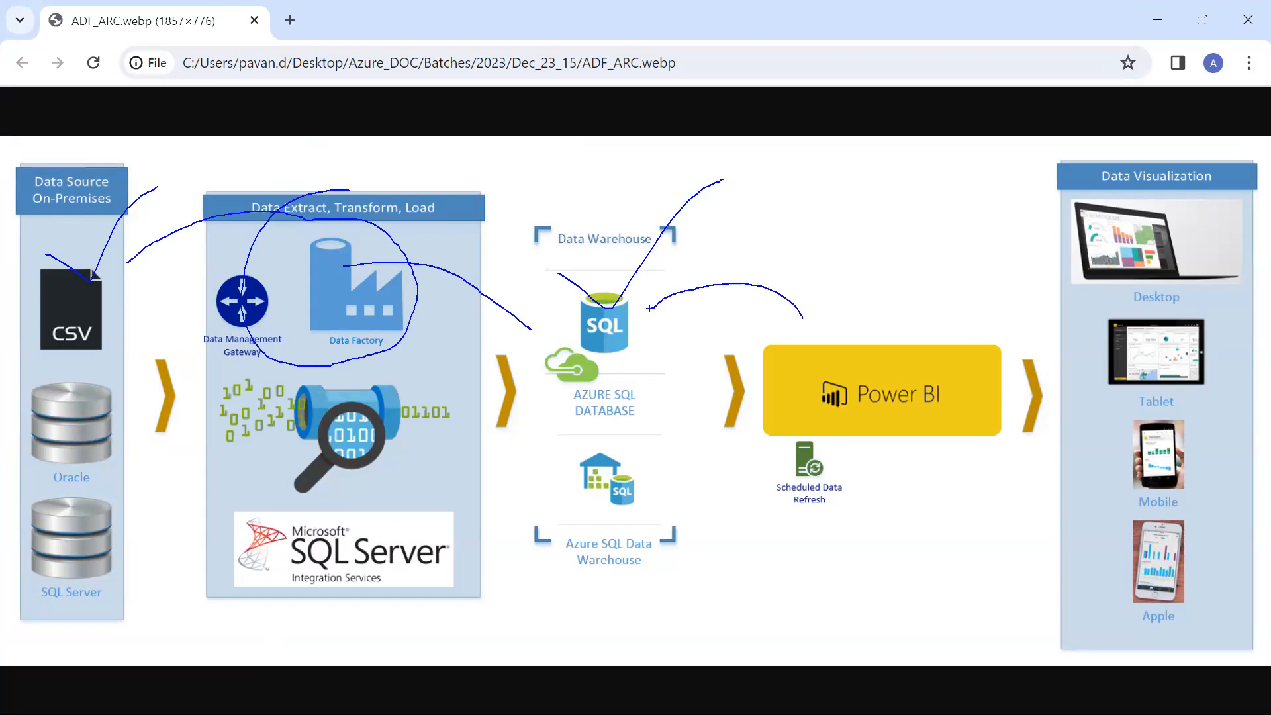
key("Escape")
Return to the Azure portal in Chrome, review the source container and SQL server pages, and show the portal home page
key("alt+Tab")
key("alt+Tab")
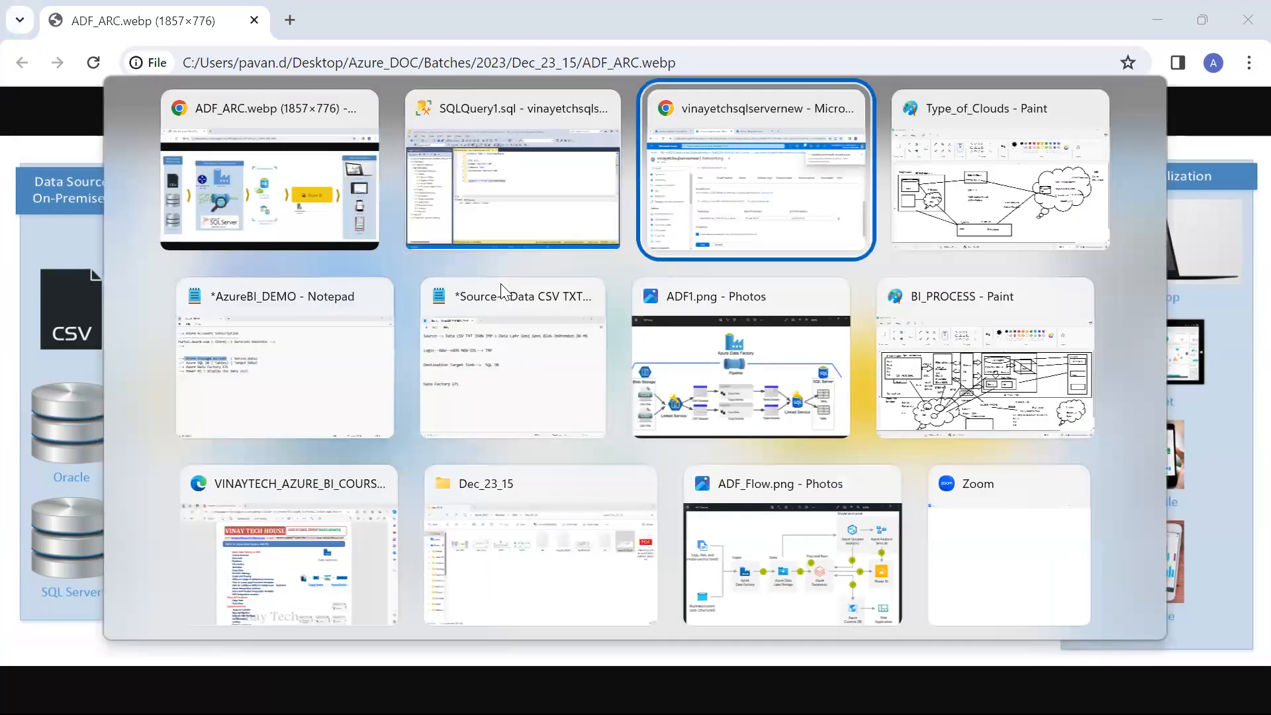
key("alt+shift+Tab")
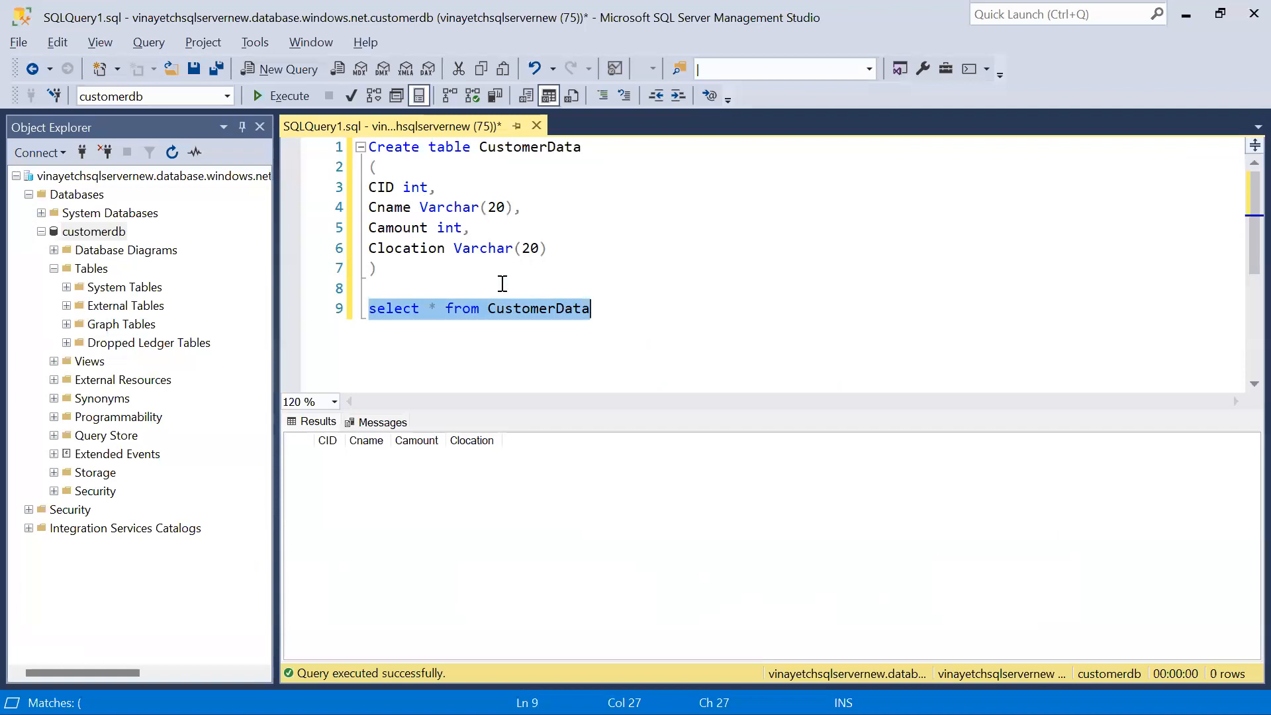
key("alt+Tab")
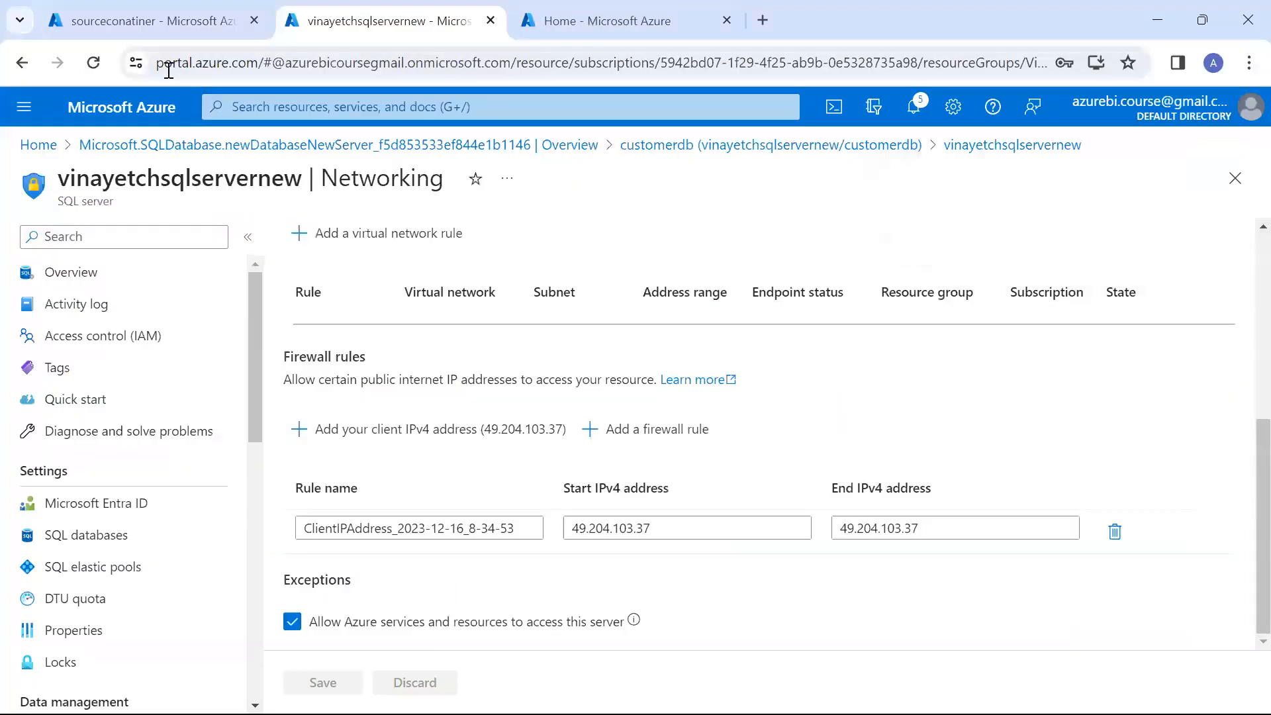
left_click(152, 20)
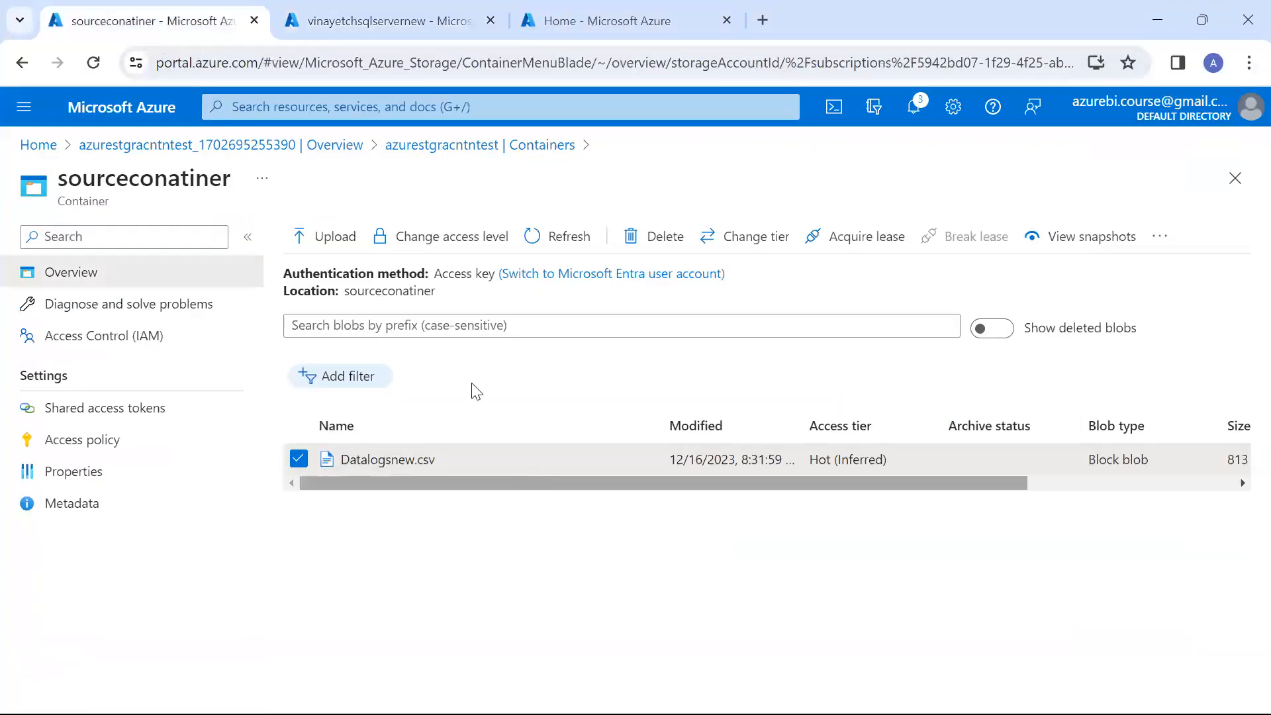
left_click(355, 20)
left_click(568, 22)
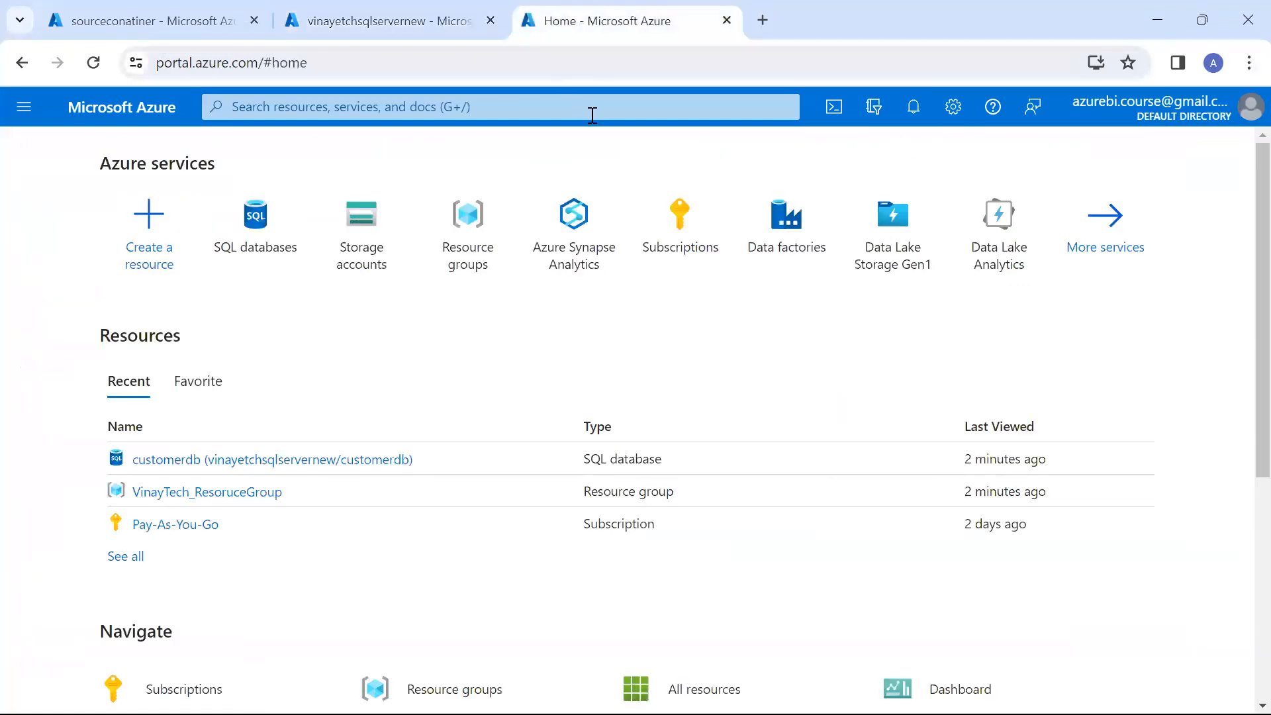
Start a new data factory in resource group VinayTech_ResoruceGroup, name it testadfnew12121 and bring up its review
left_click(803, 252)
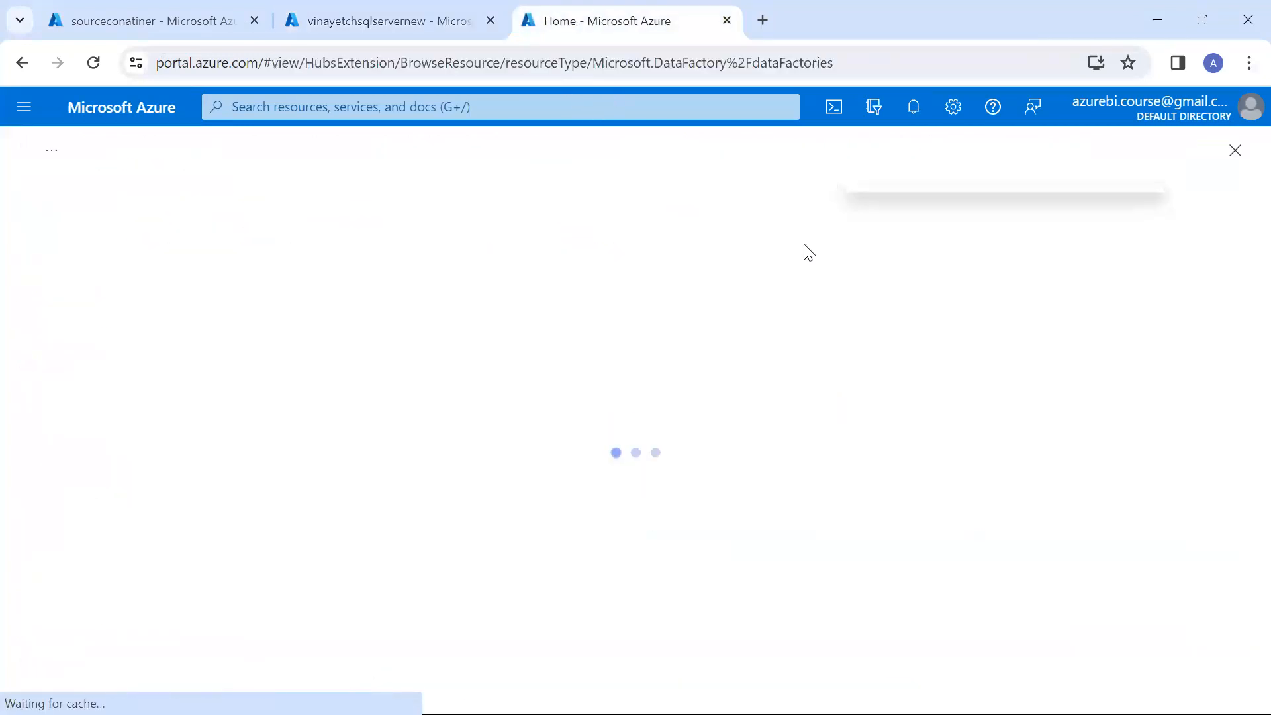
left_click(55, 240)
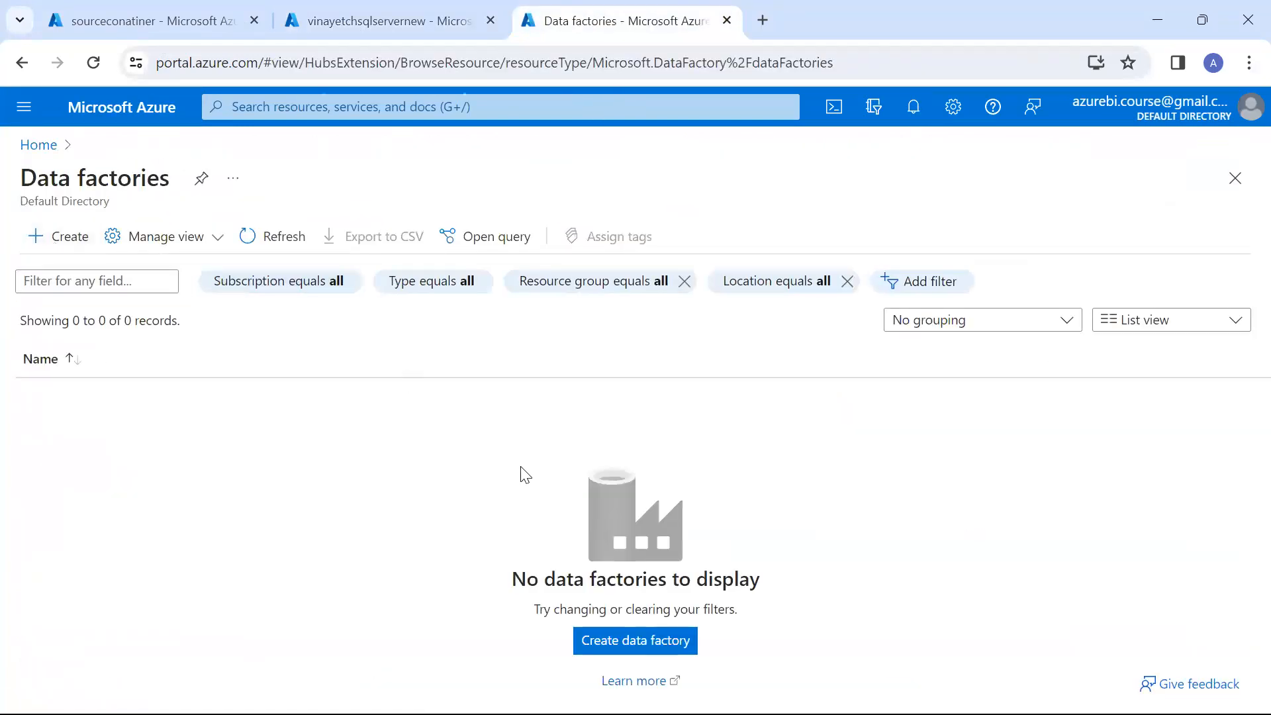
left_click(536, 424)
left_click(515, 491)
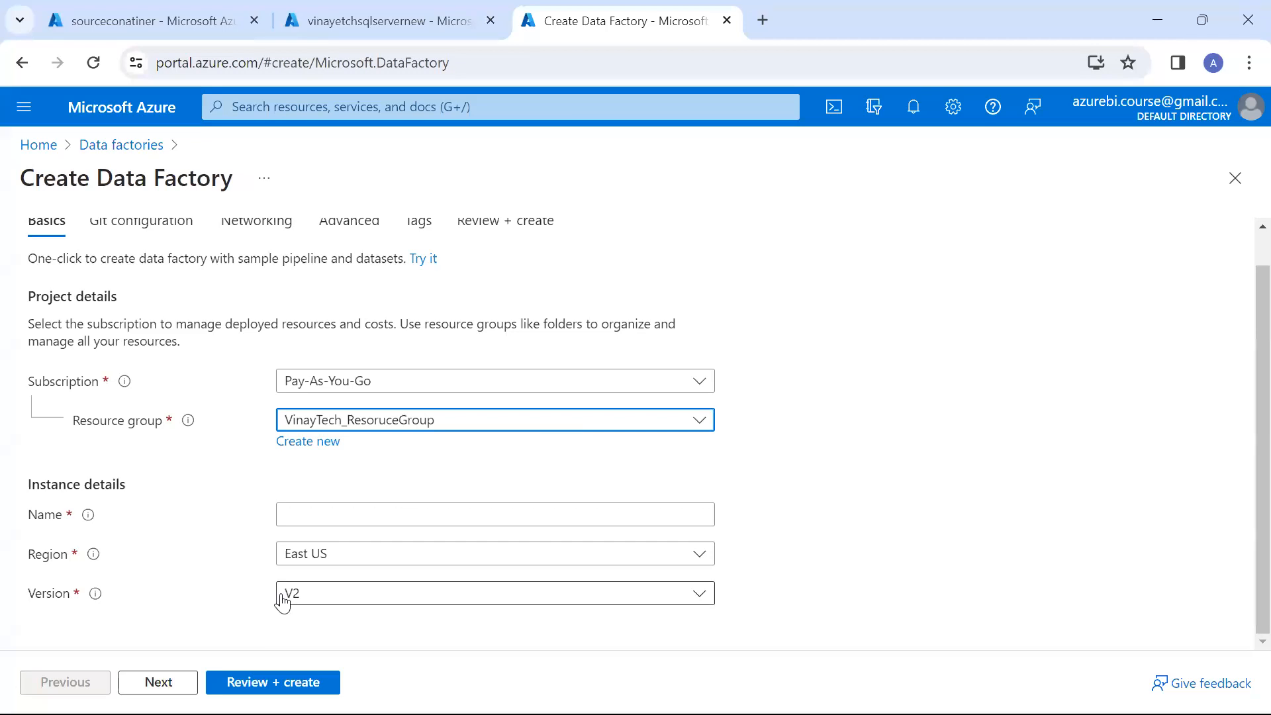
left_click(424, 508)
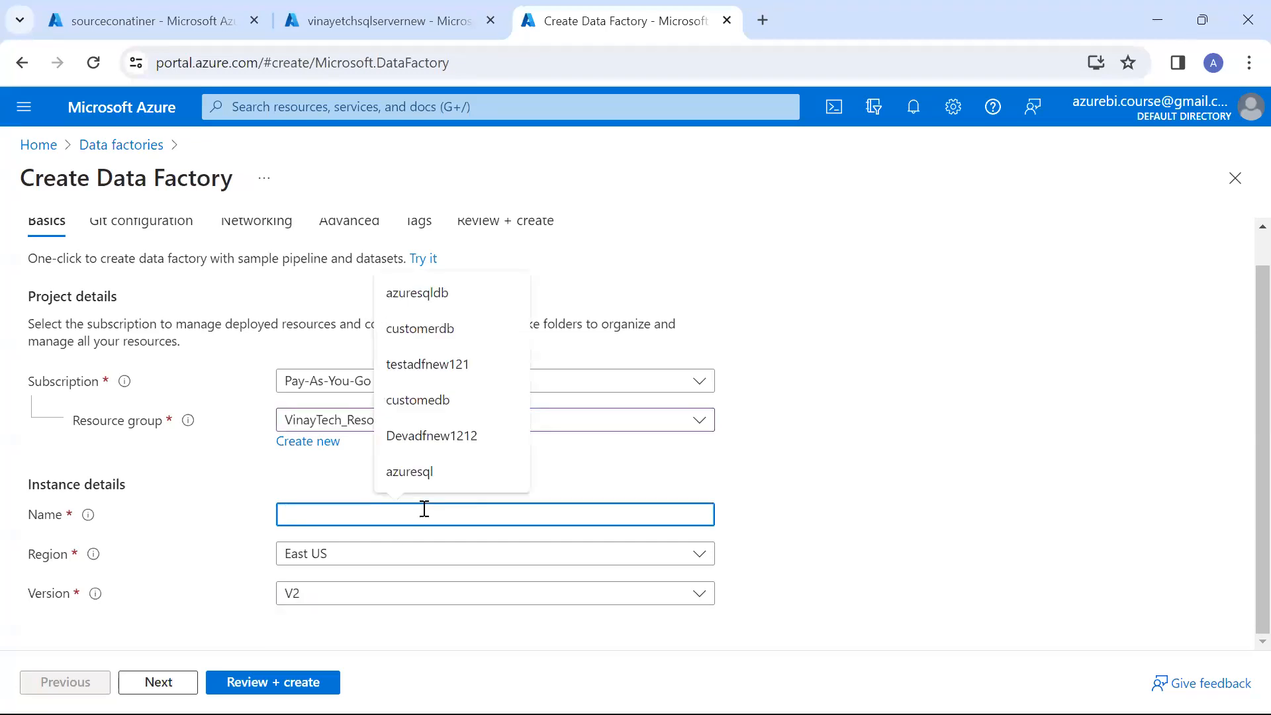
type("testadfnew12121")
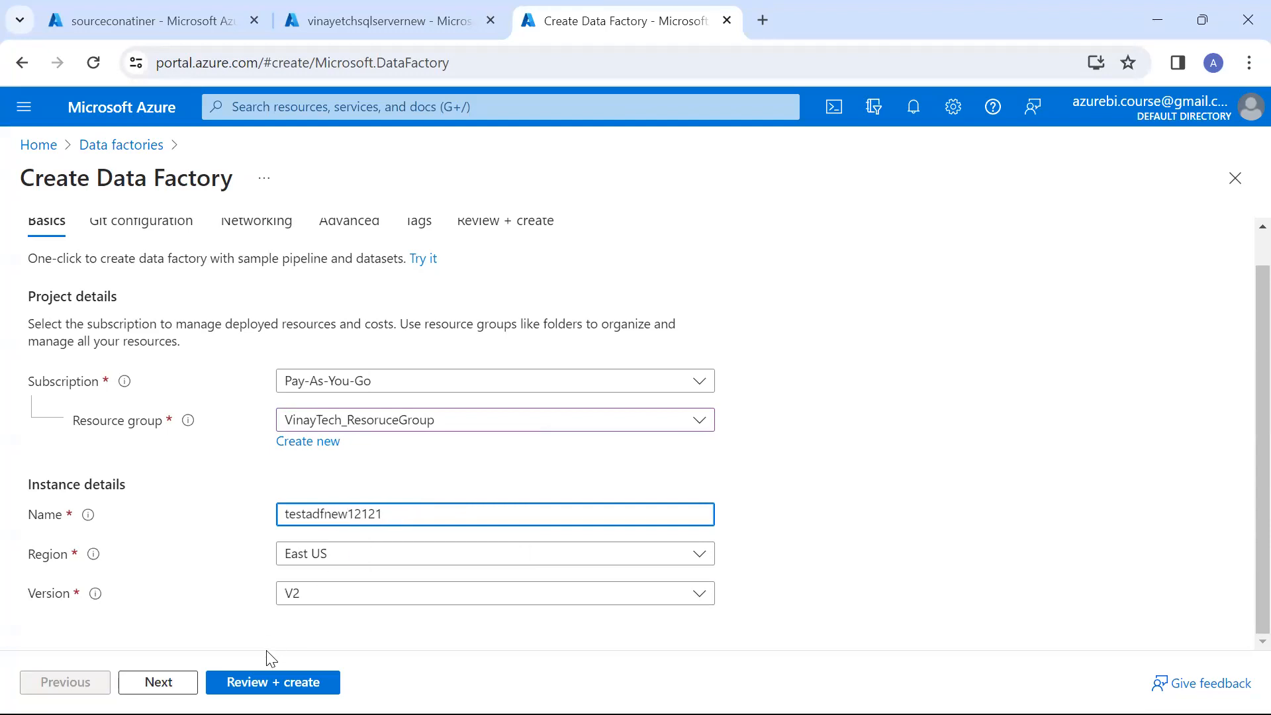
left_click(273, 681)
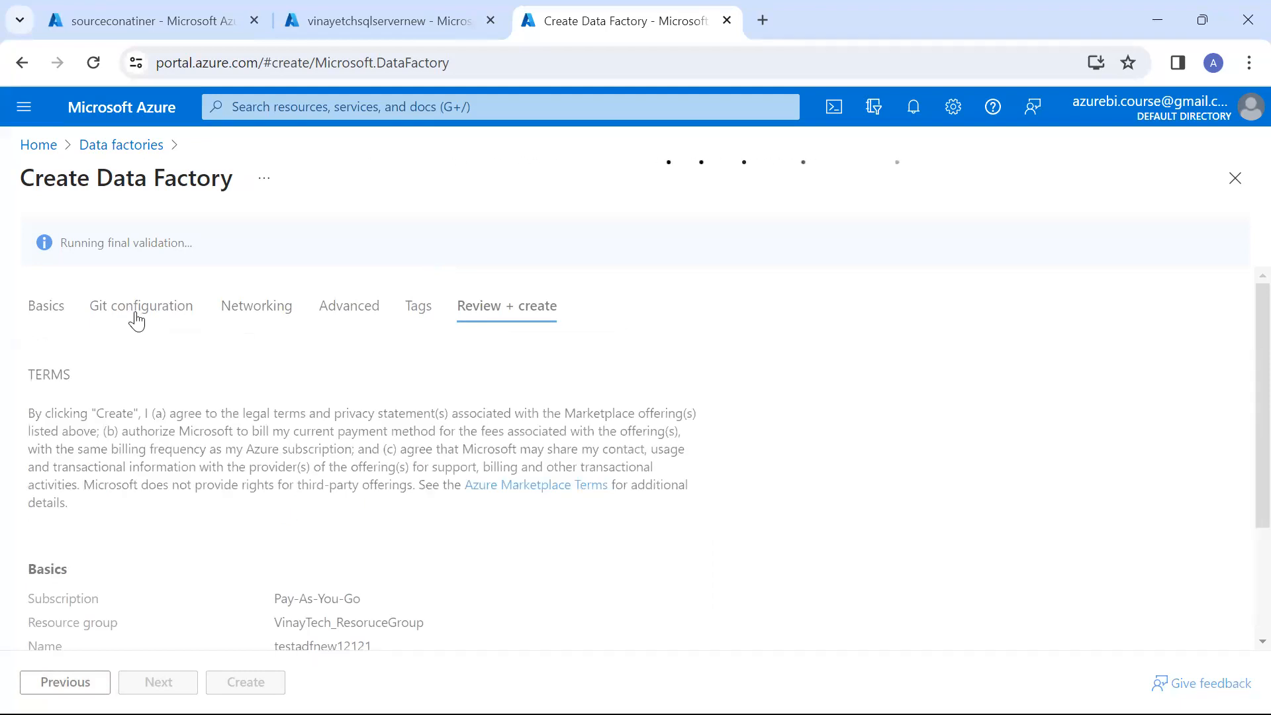
Examine the Azure DevOps and GitHub repository settings in the Git configuration, leaving Configure Git later enabled
left_click(161, 268)
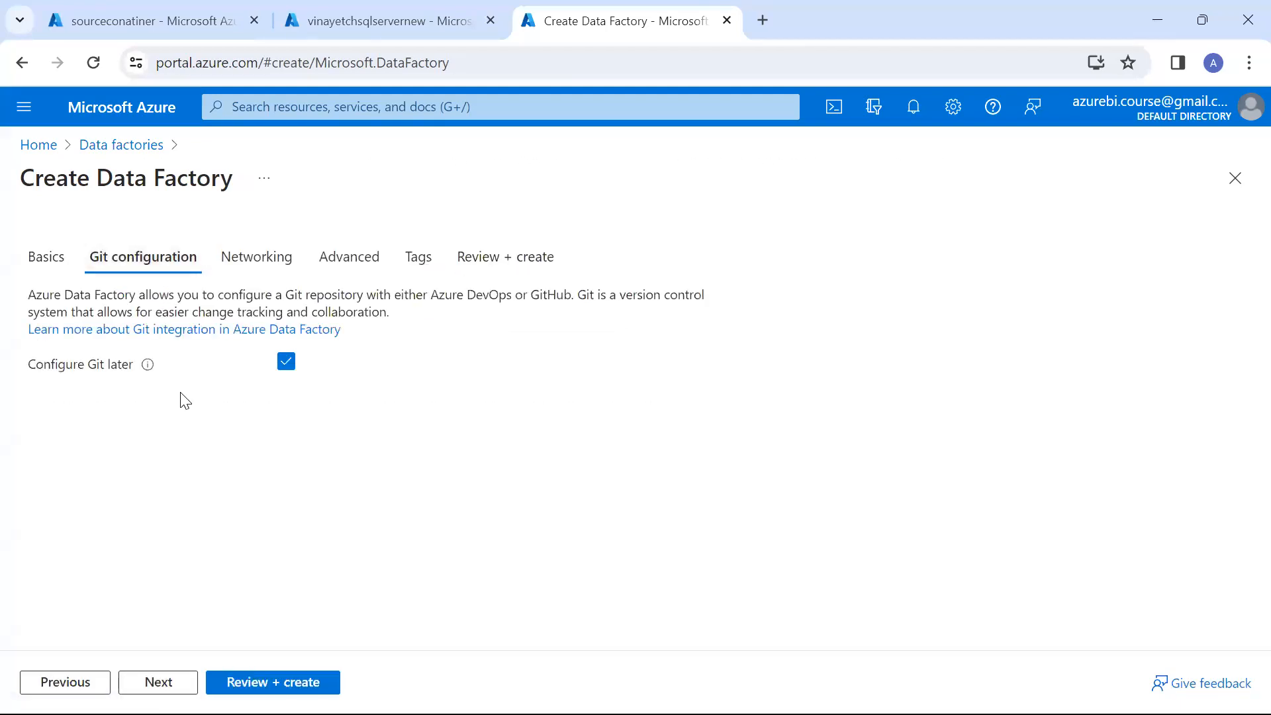
left_click(285, 362)
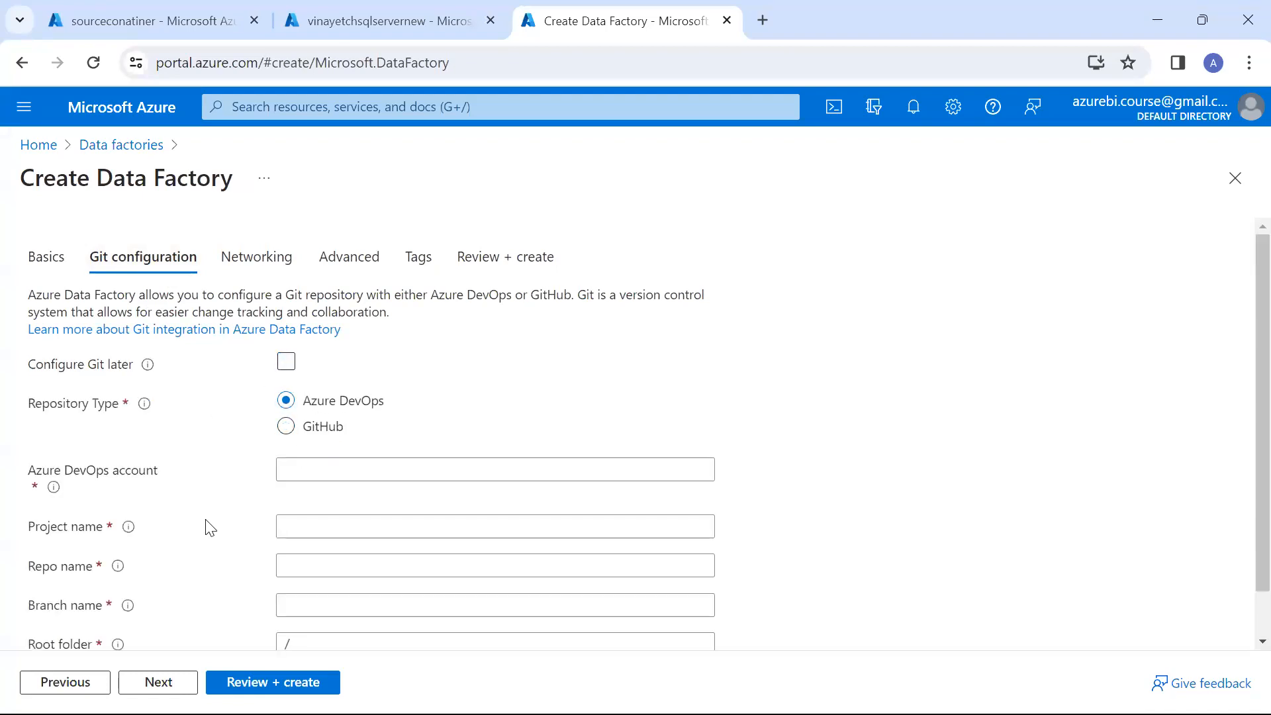
left_click(321, 428)
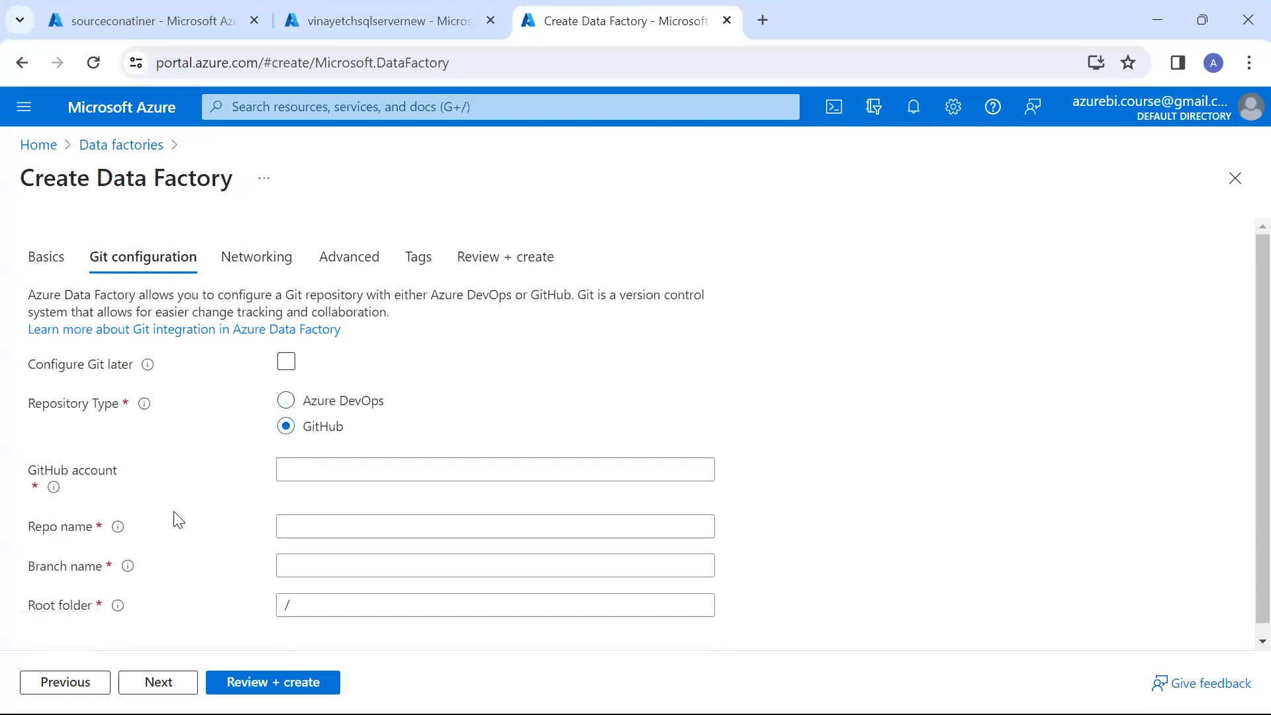
left_click(287, 362)
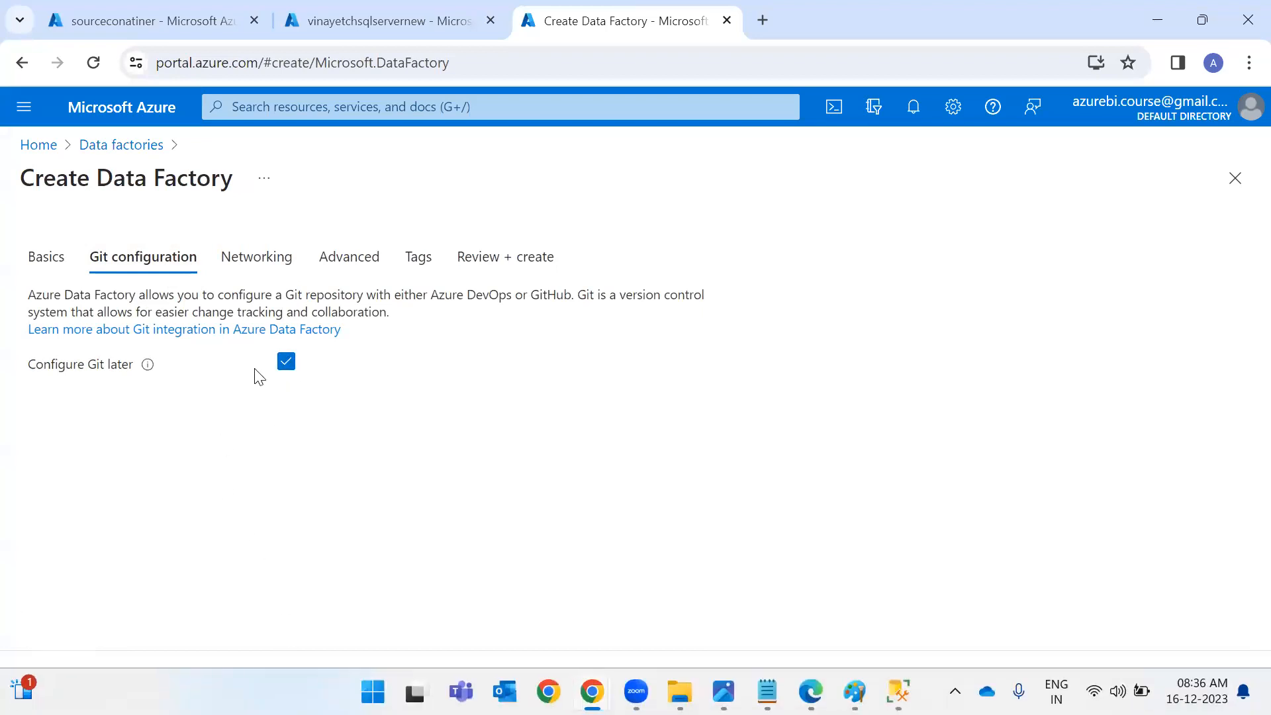
Review and create the data factory, then open the deployed resource and its Azure Data Factory studio
left_click(219, 680)
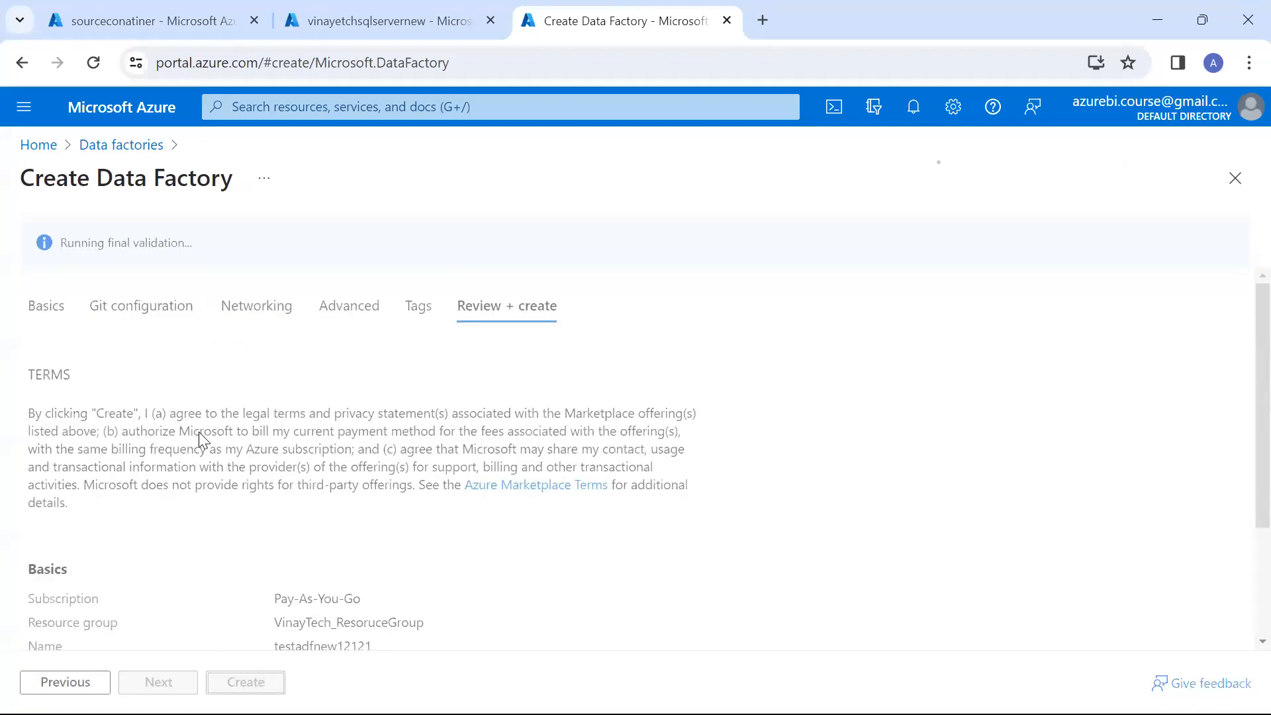
left_click(240, 681)
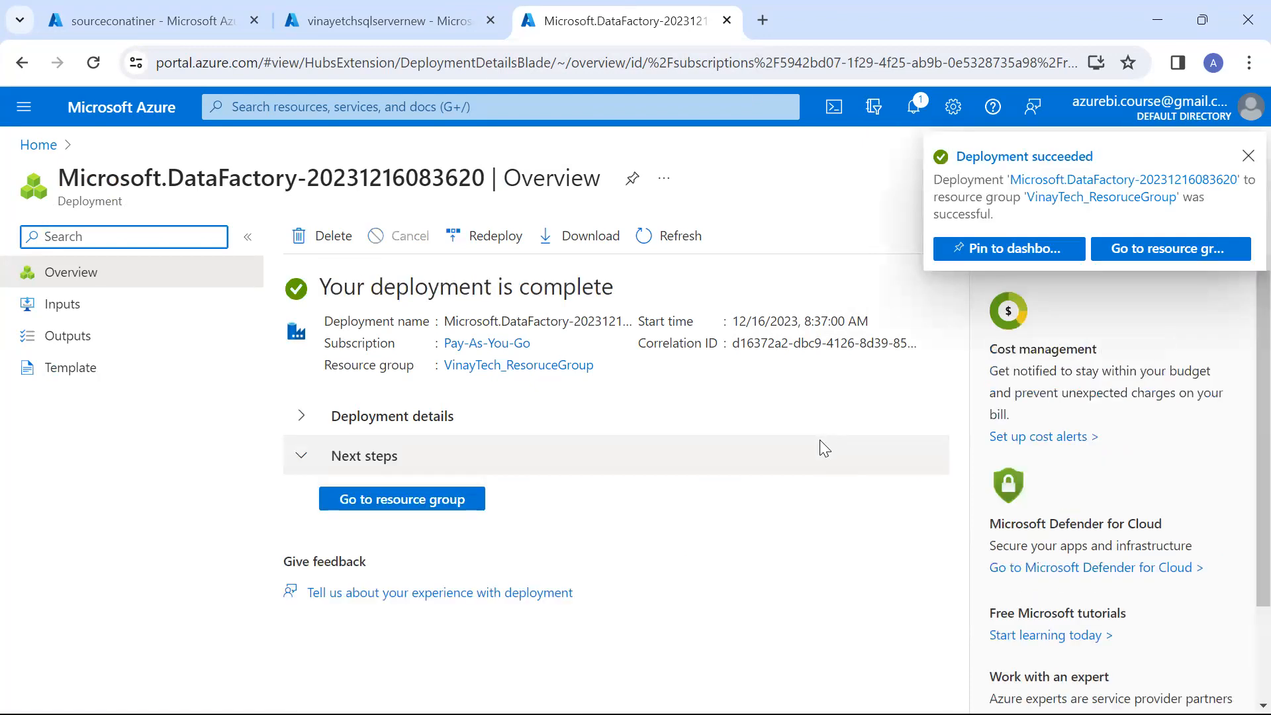
left_click(431, 503)
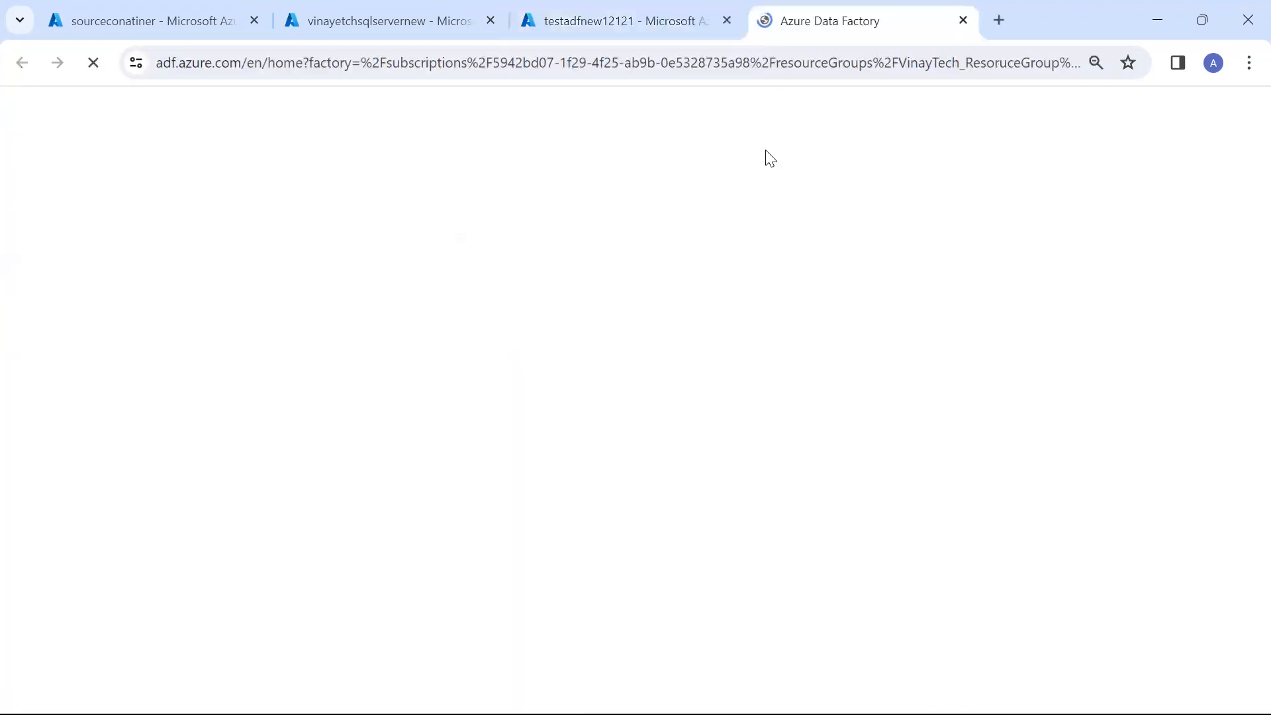
Move the Data Factory studio into its own maximized window and create a new pipeline in the authoring area
left_click_drag(828, 30, 827, 119)
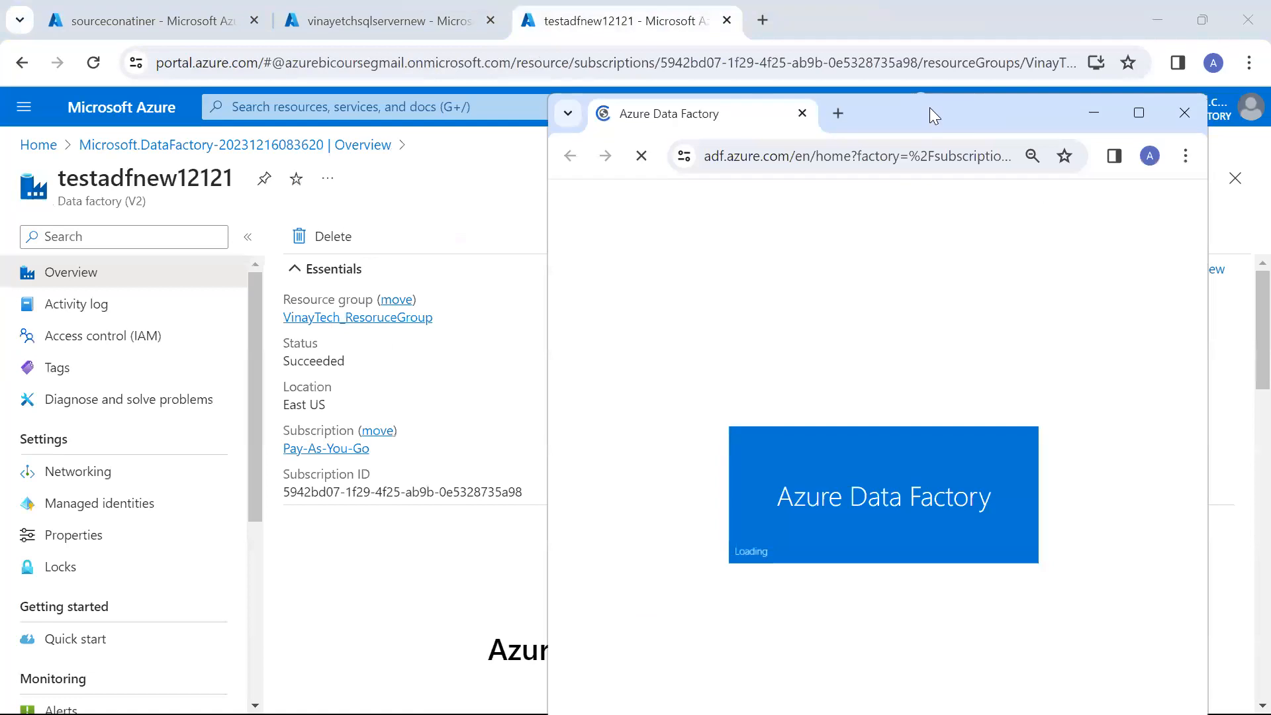
double_click(929, 107)
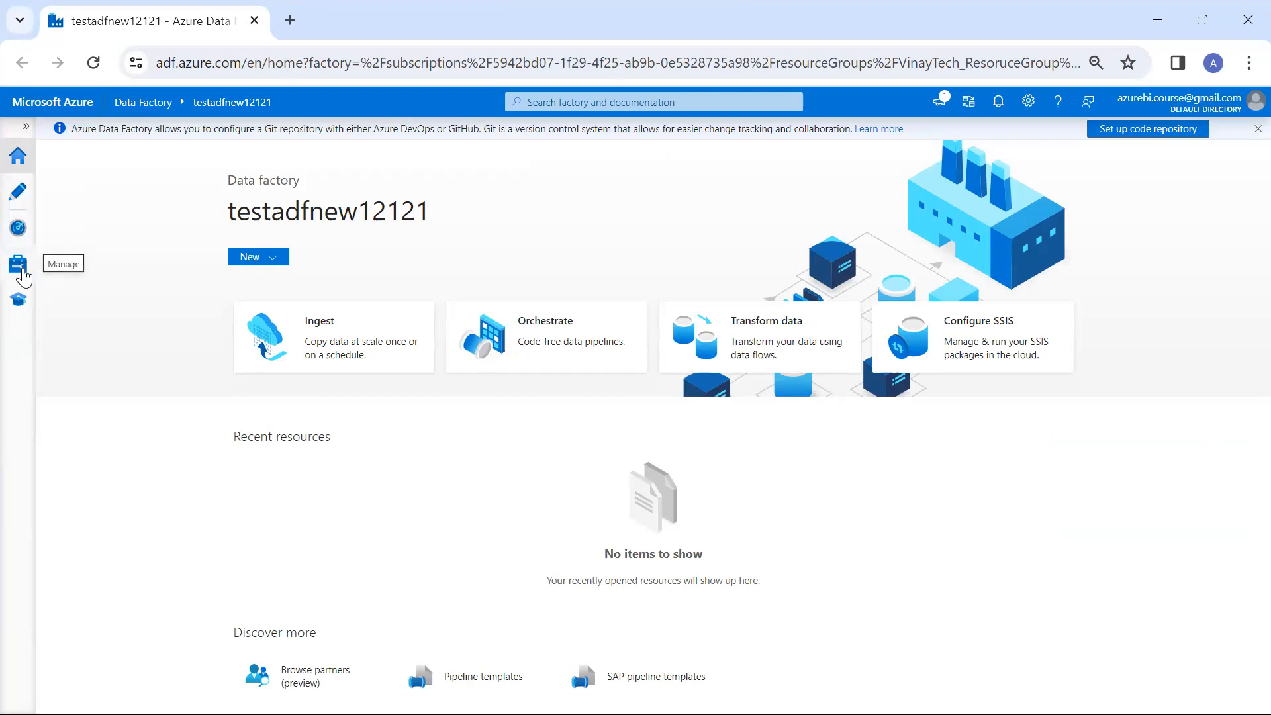
left_click(18, 192)
left_click(238, 214)
left_click(274, 240)
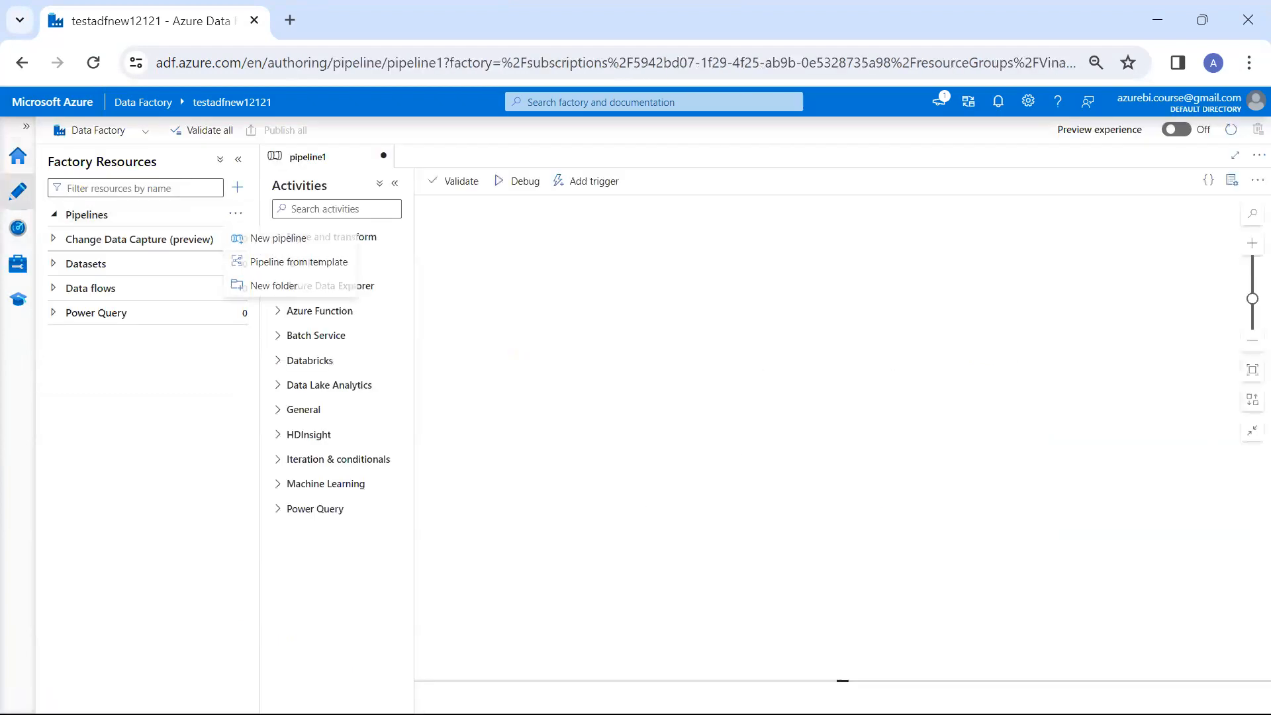
Rename the new pipeline to BLOB_SOURCE_ASQL_TABLE_Pipeline and collapse its properties
left_click(1204, 291)
key("BackSpace")
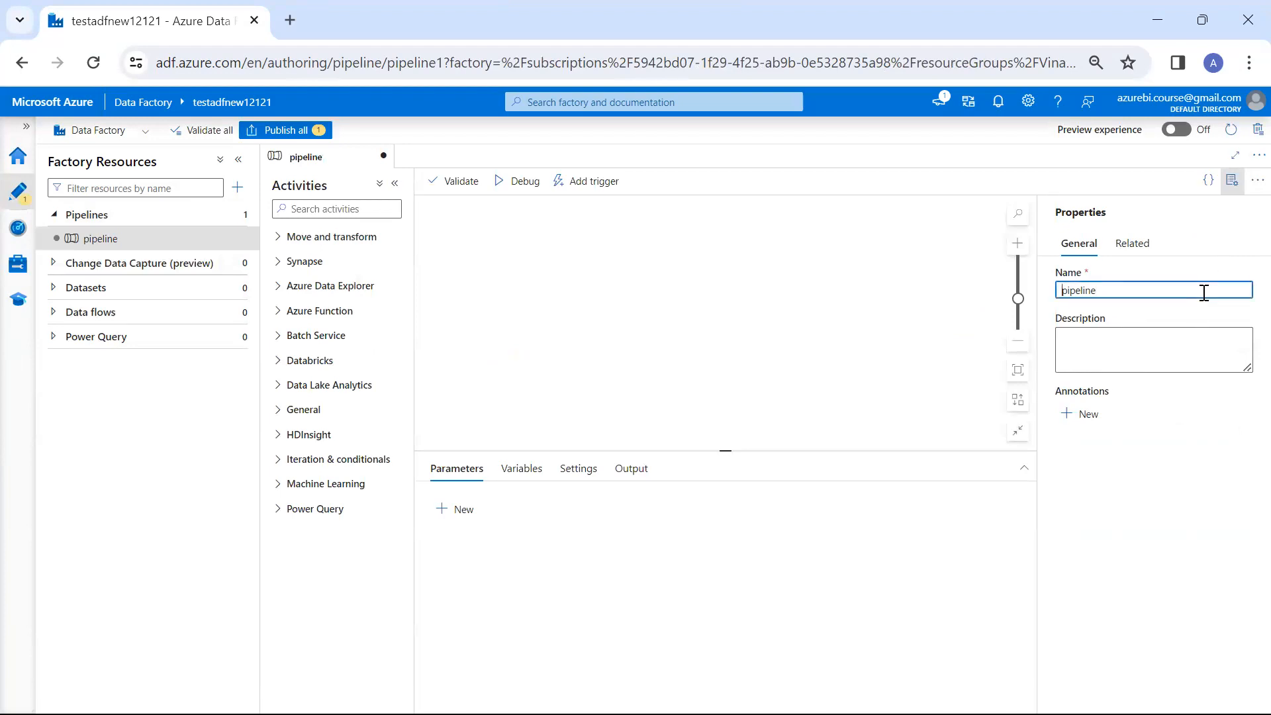
key("Home")
type("BLOB_S")
type("OURCE_ASQL")
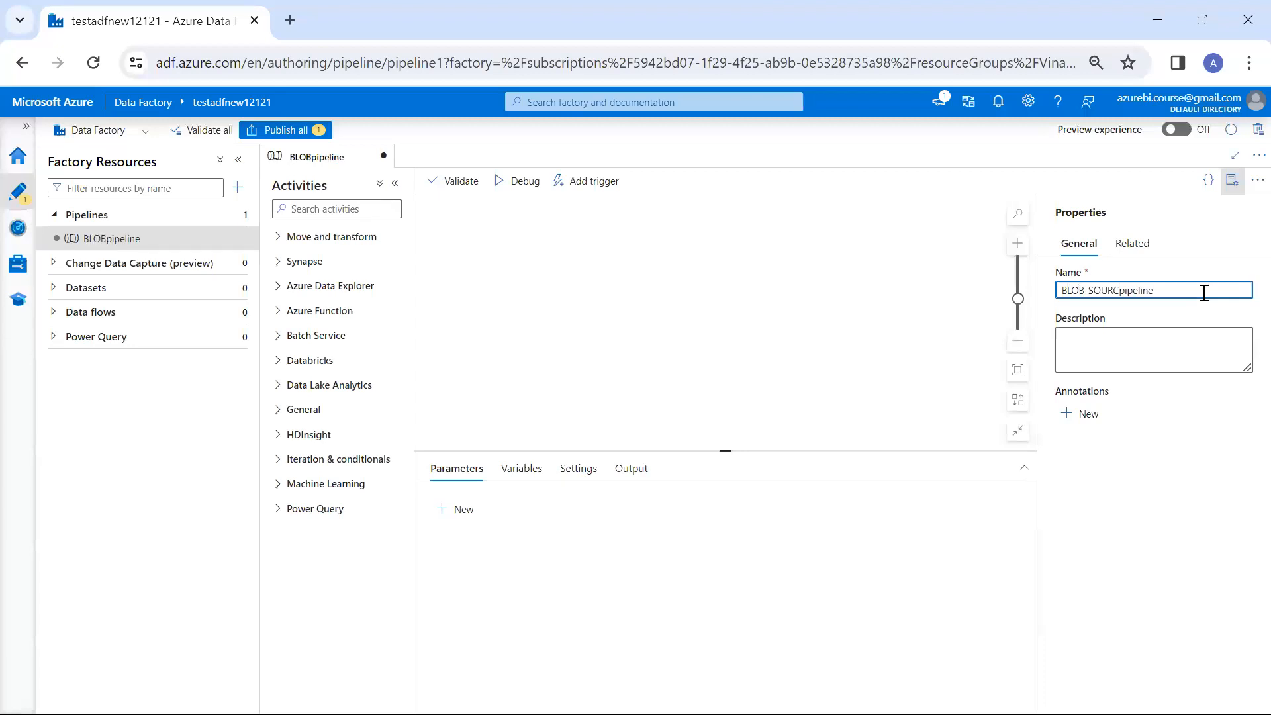
type("_TABLE_P")
key("Delete")
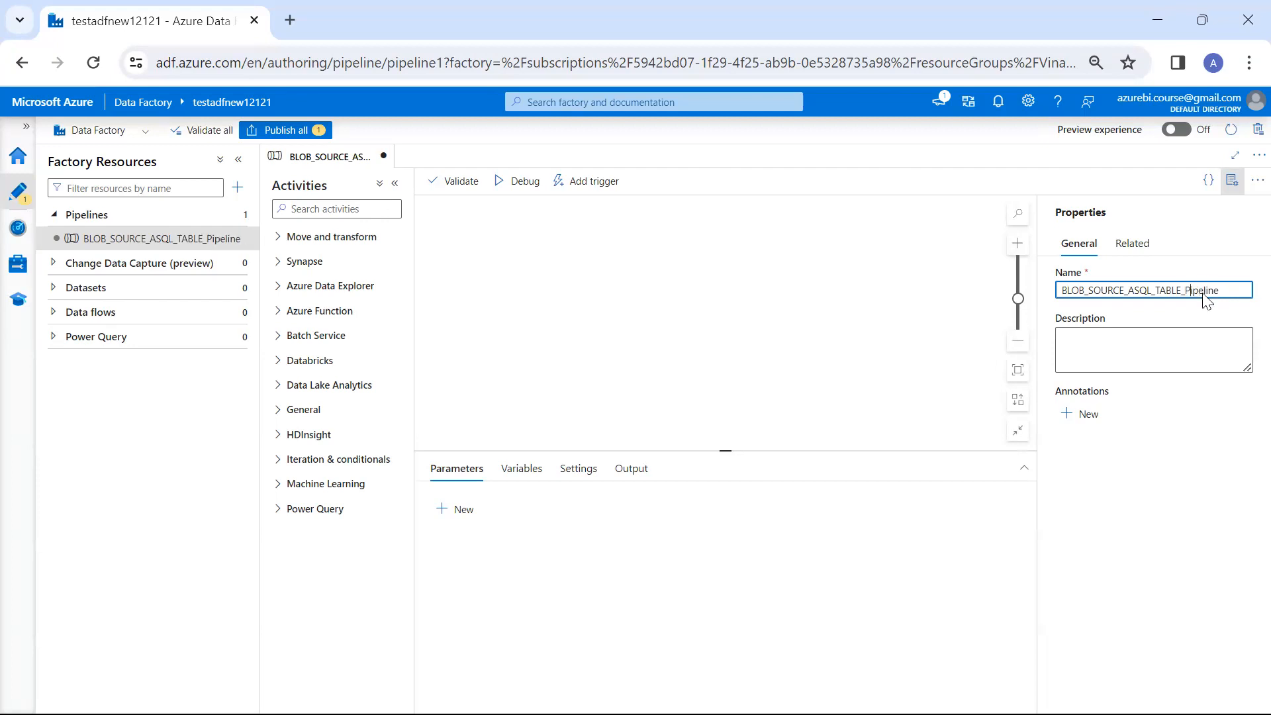
left_click(1233, 182)
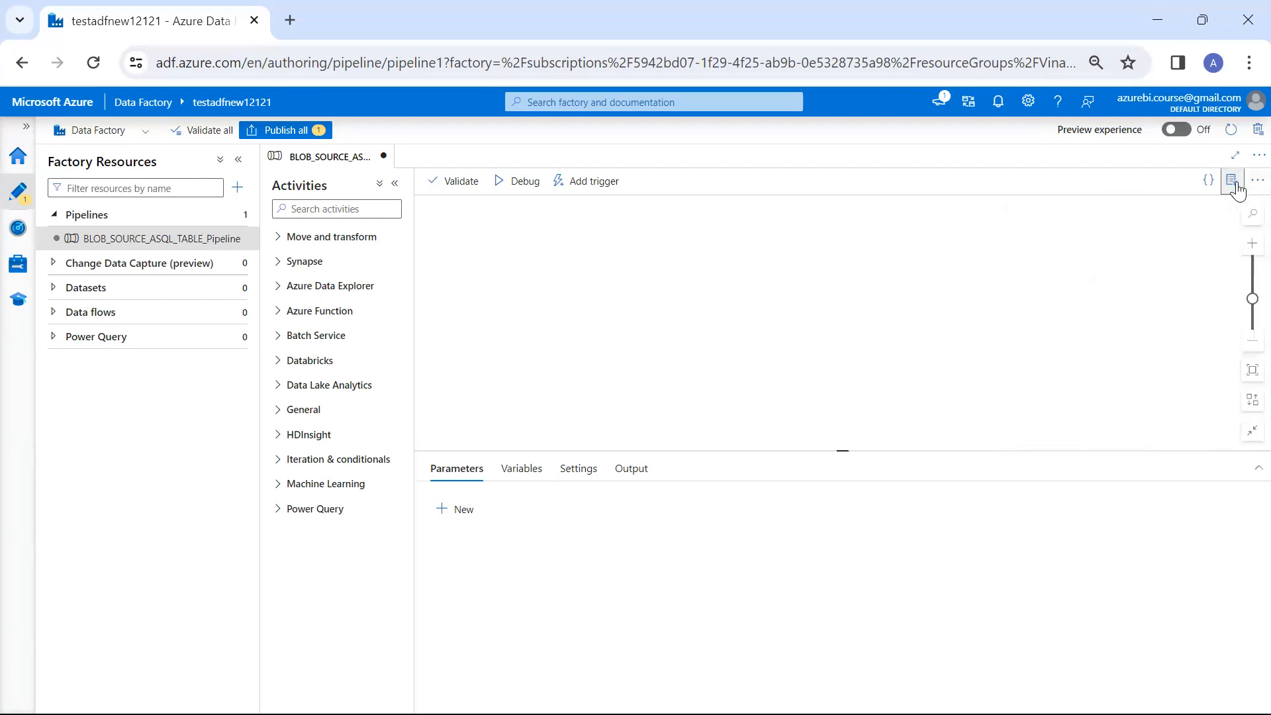
Add a Copy data activity to the pipeline canvas, enlarge its settings area and start a new source dataset for it
left_click(365, 211)
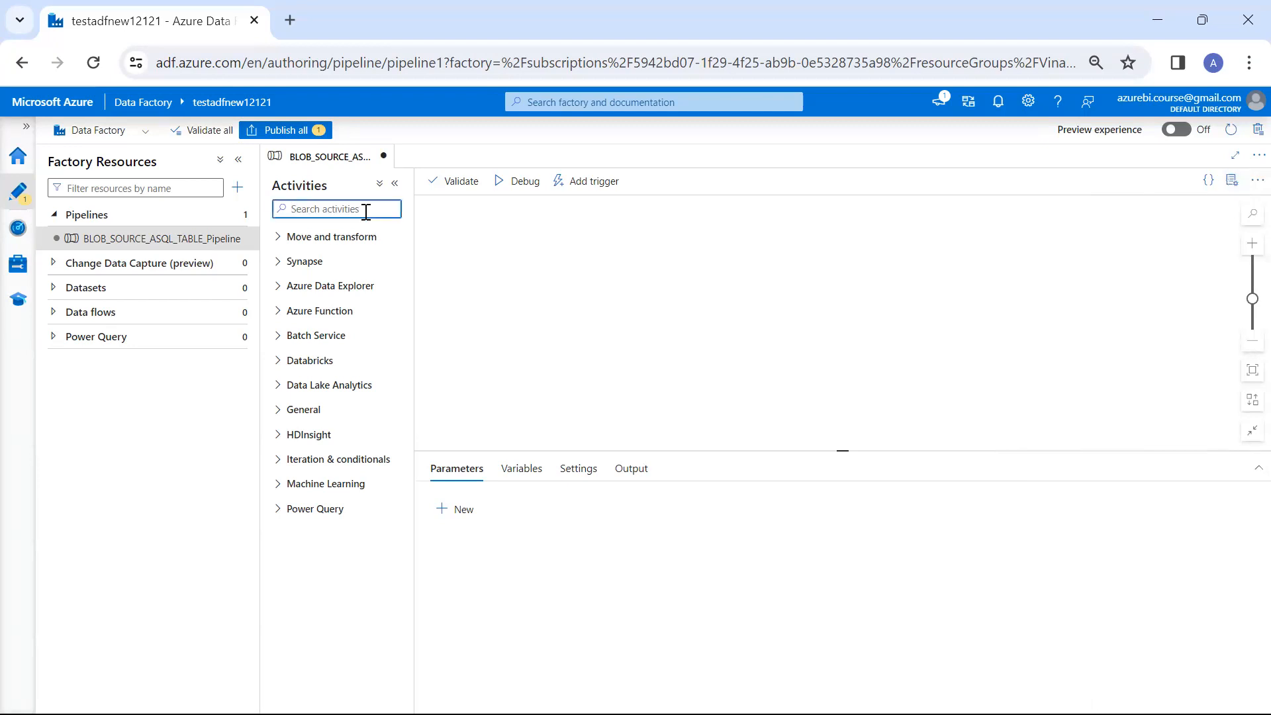
type("Cop")
left_click_drag(337, 264, 629, 251)
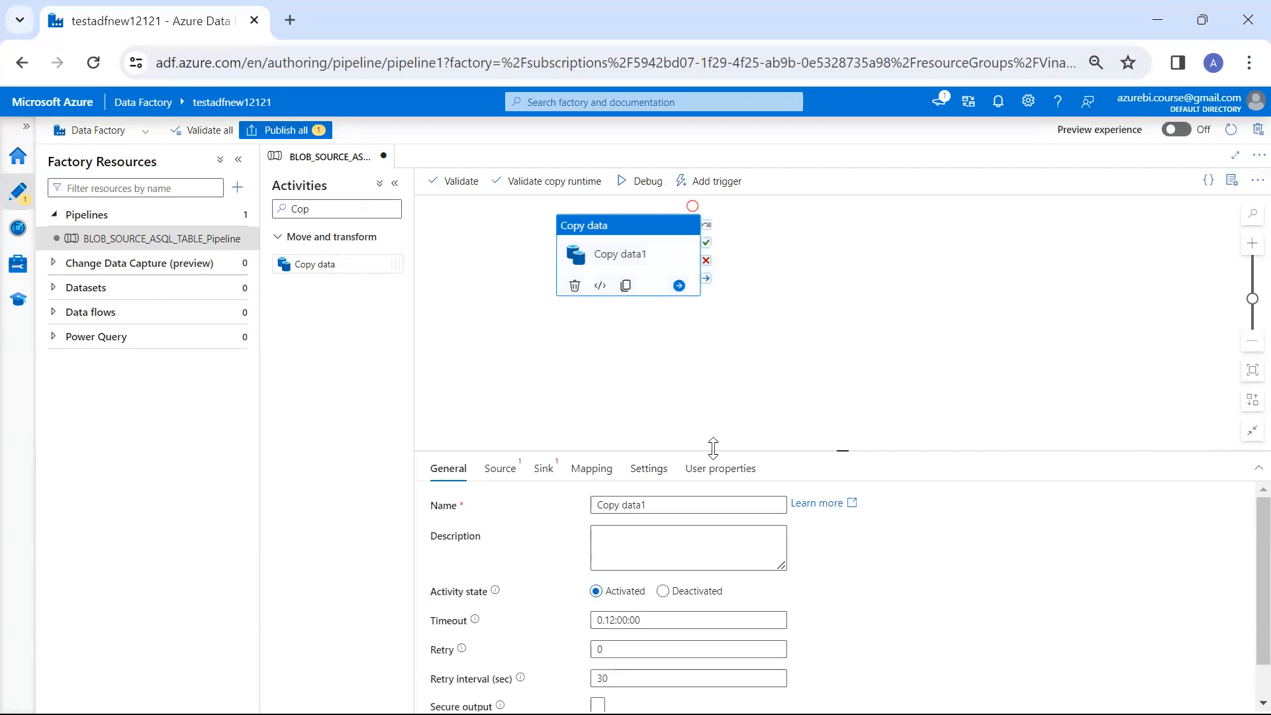
left_click_drag(713, 449, 709, 371)
left_click(763, 330)
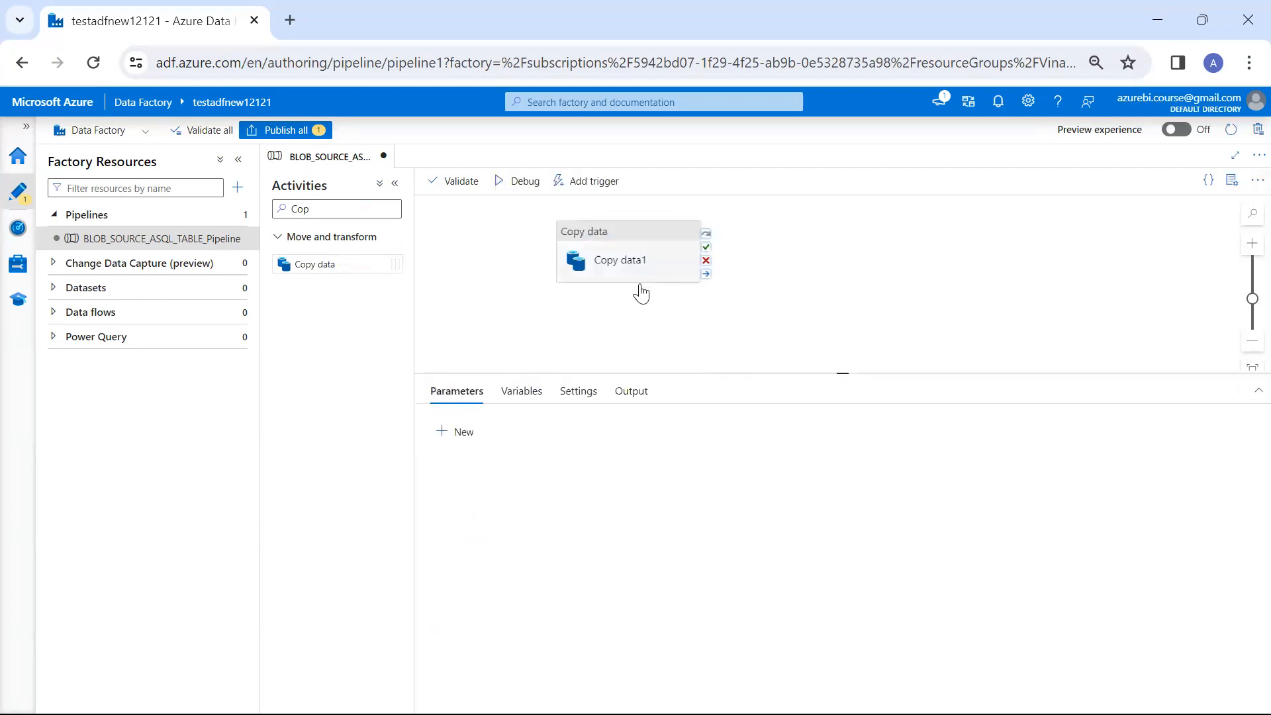
left_click(611, 265)
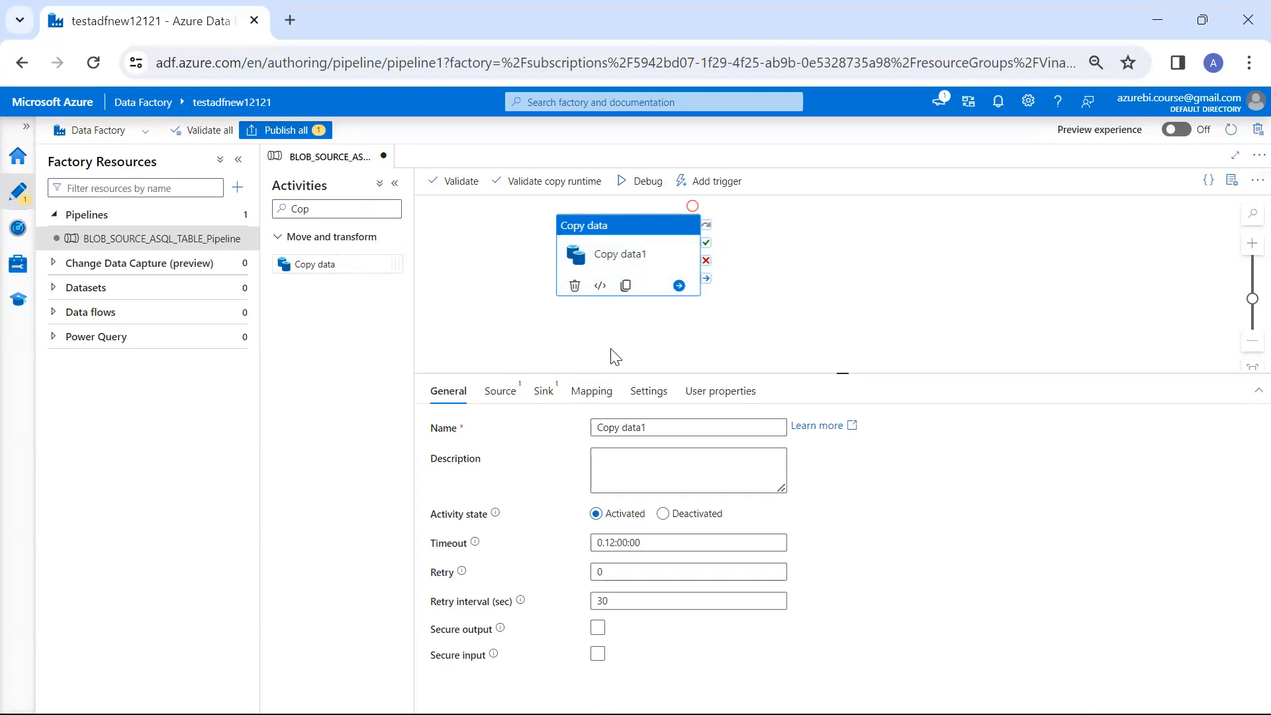
left_click(504, 397)
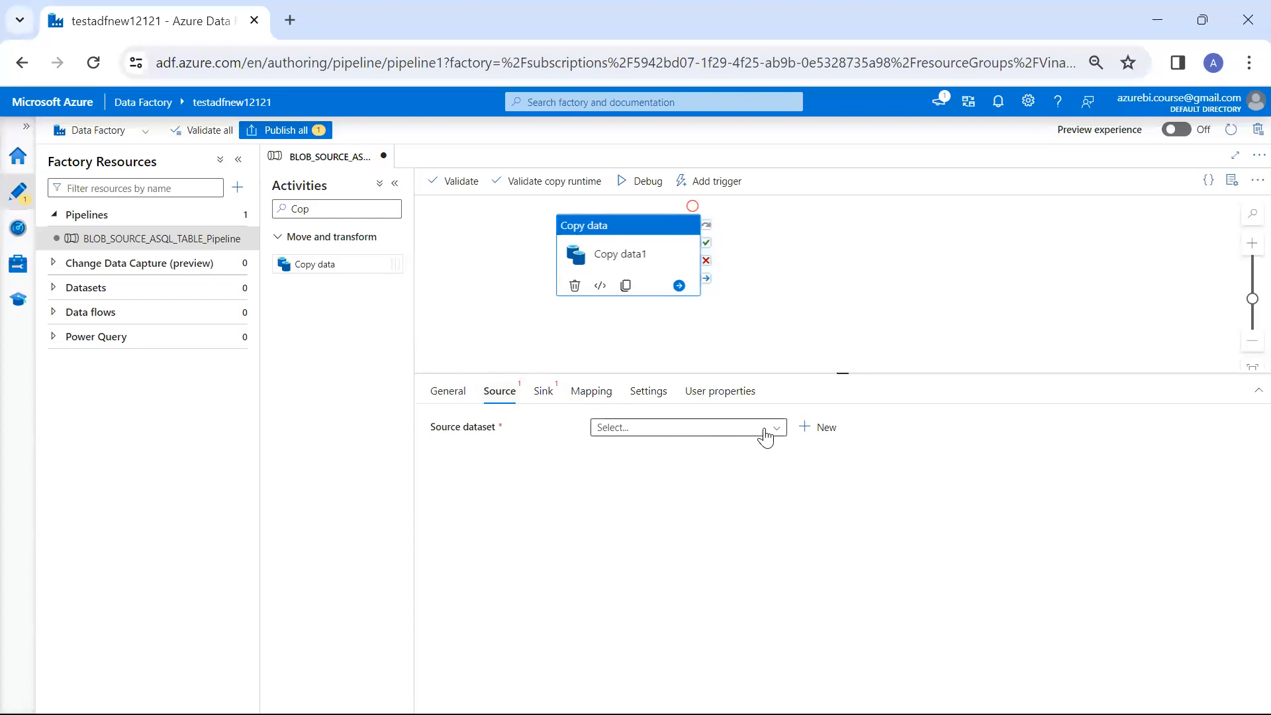
left_click(804, 428)
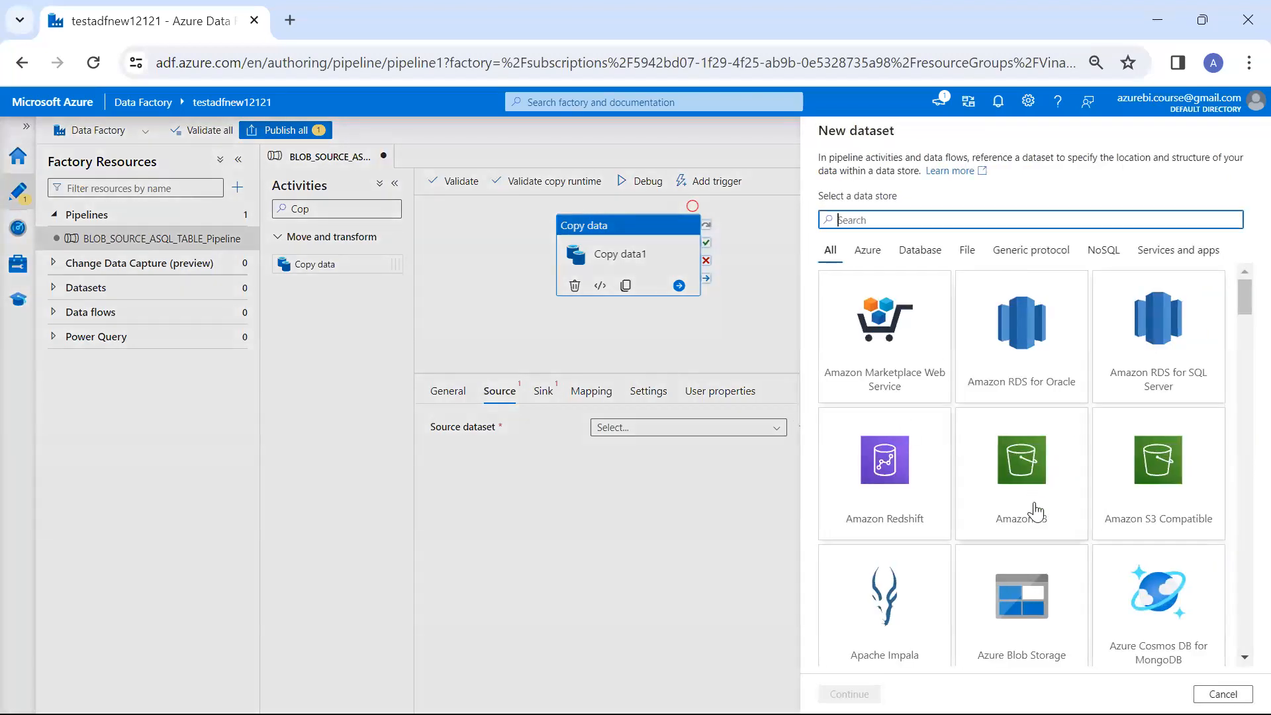
Examine the full range of data stores offered for the new source dataset
scroll(1035, 512, "down", 3)
scroll(1036, 512, "down", 5)
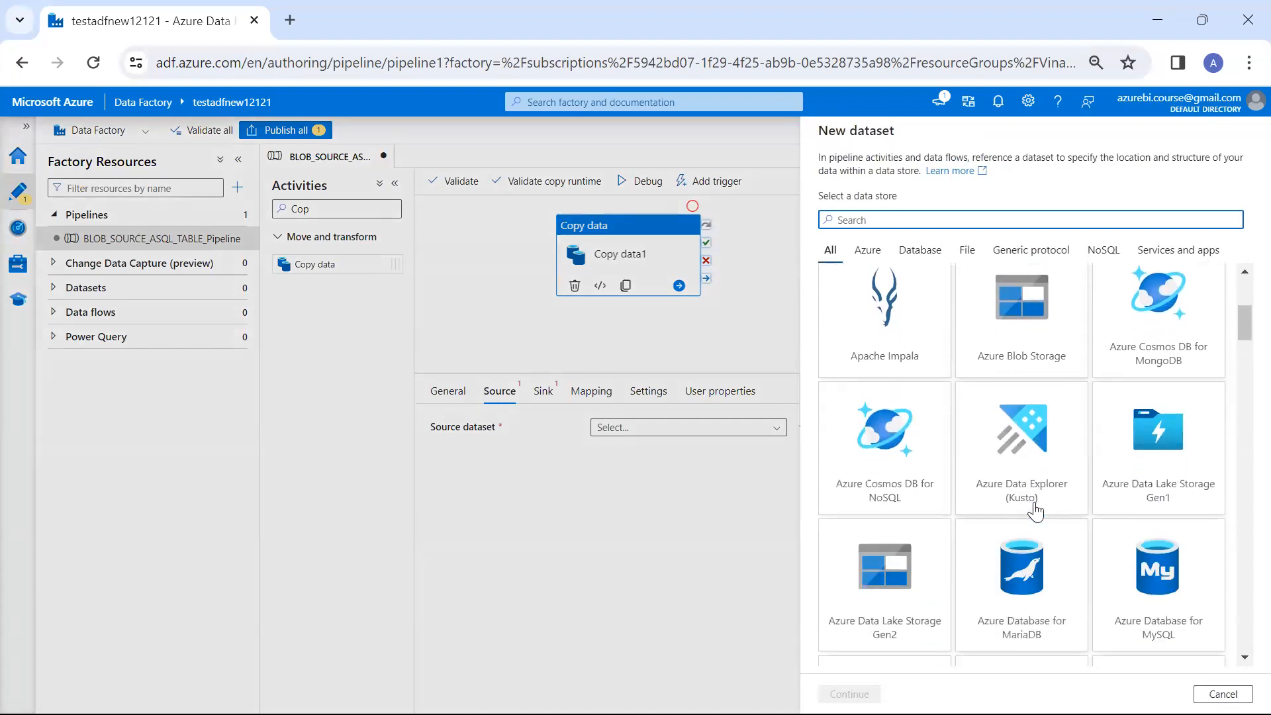
scroll(1036, 512, "down", 8)
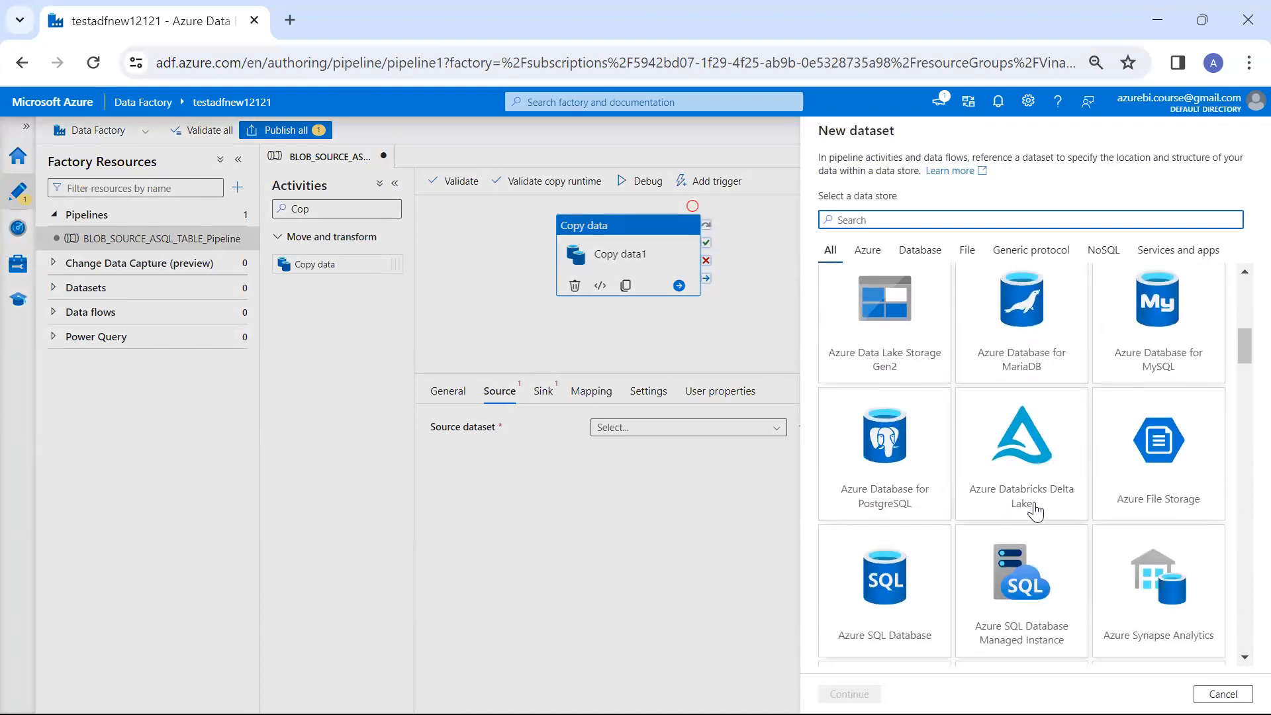
scroll(1036, 512, "down", 8)
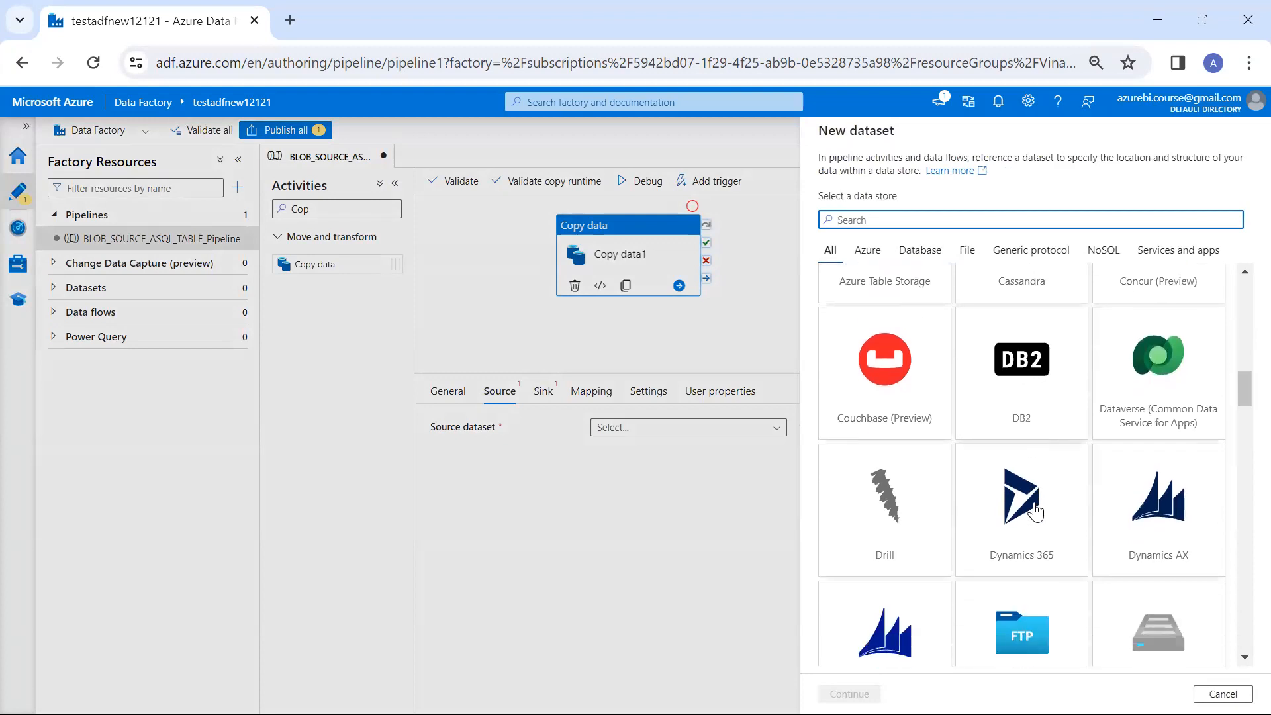
scroll(1036, 512, "down", 5)
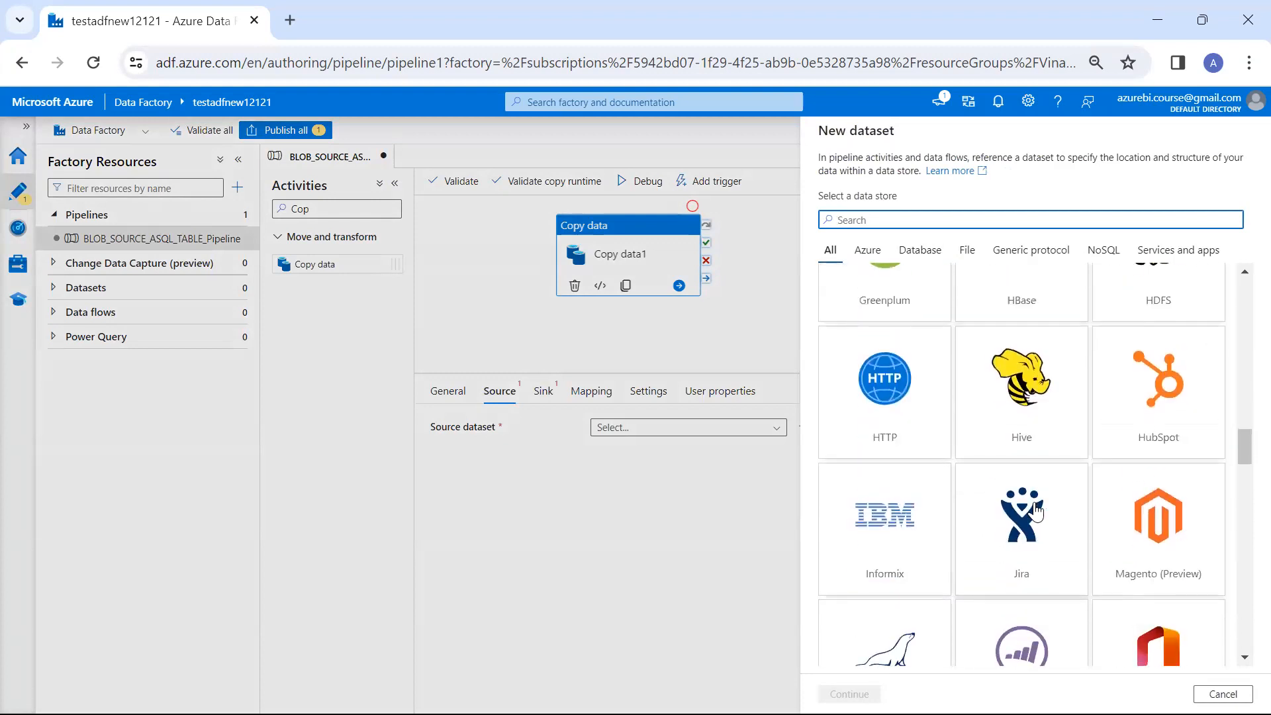
scroll(1035, 512, "down", 12)
scroll(1036, 512, "down", 2)
scroll(1036, 512, "down", 2)
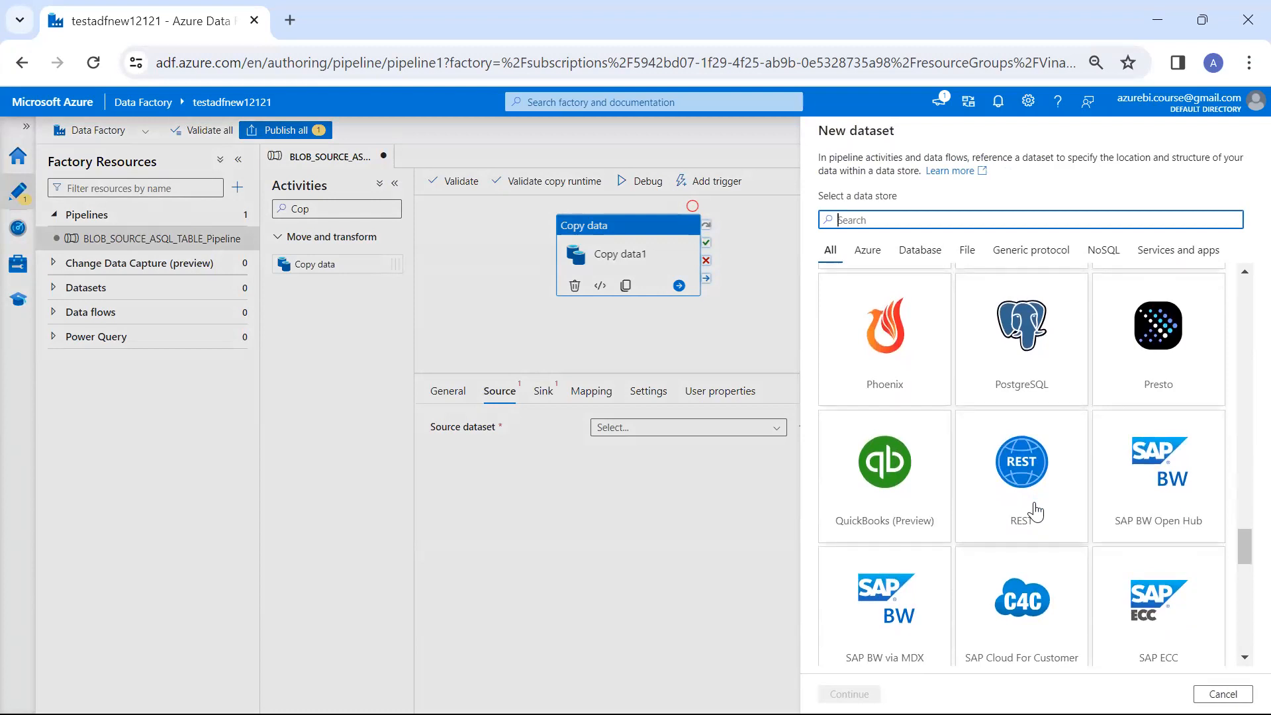
scroll(1036, 511, "down", 5)
scroll(1036, 511, "down", 2)
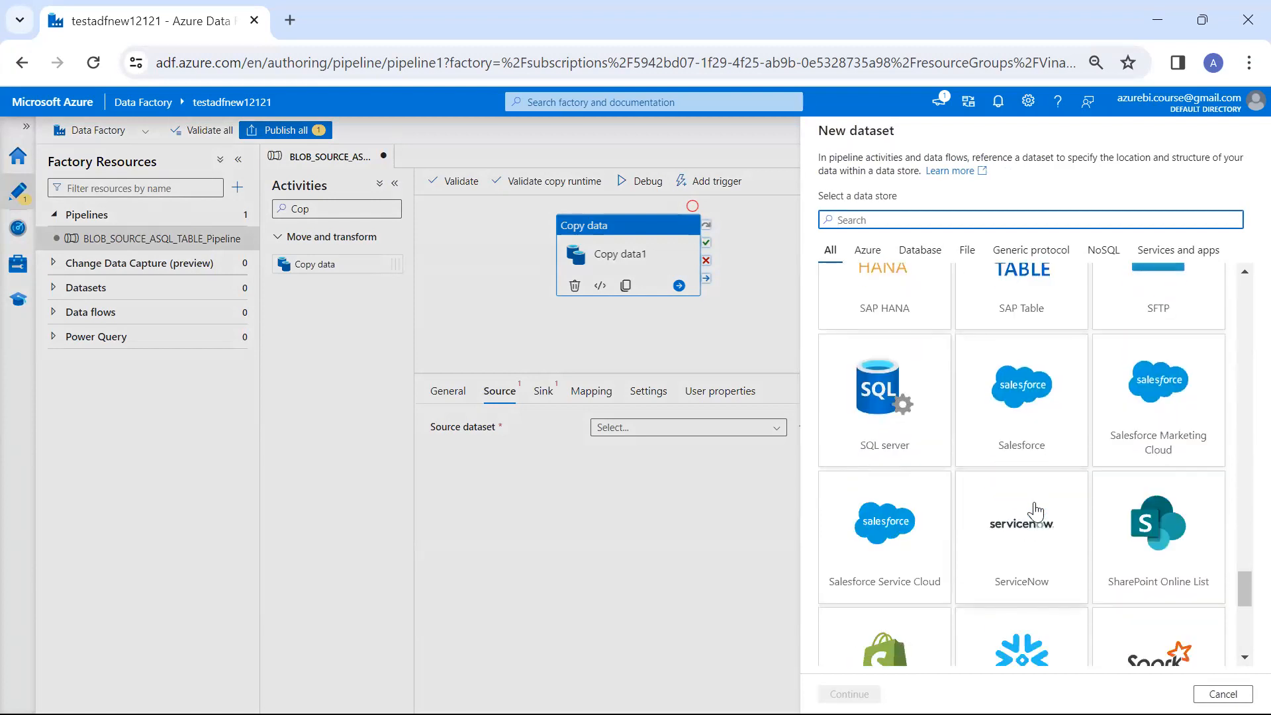
scroll(1036, 511, "down", 5)
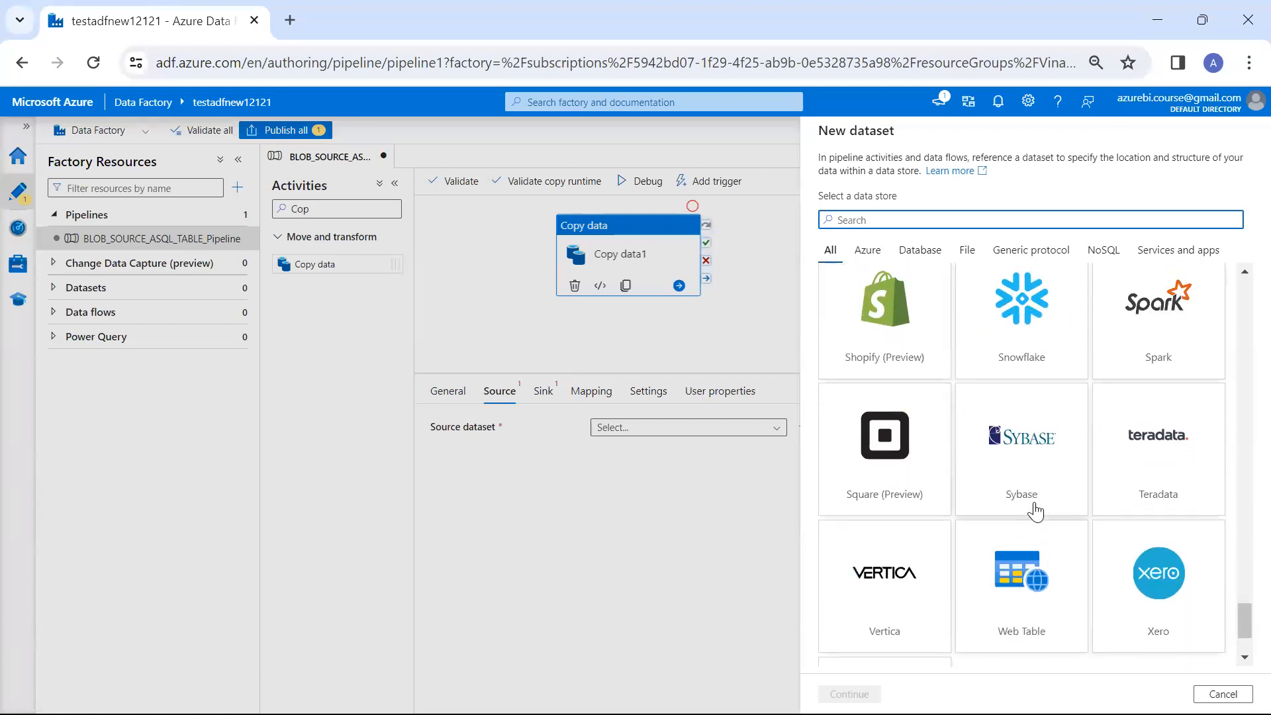
scroll(1036, 512, "down", 2)
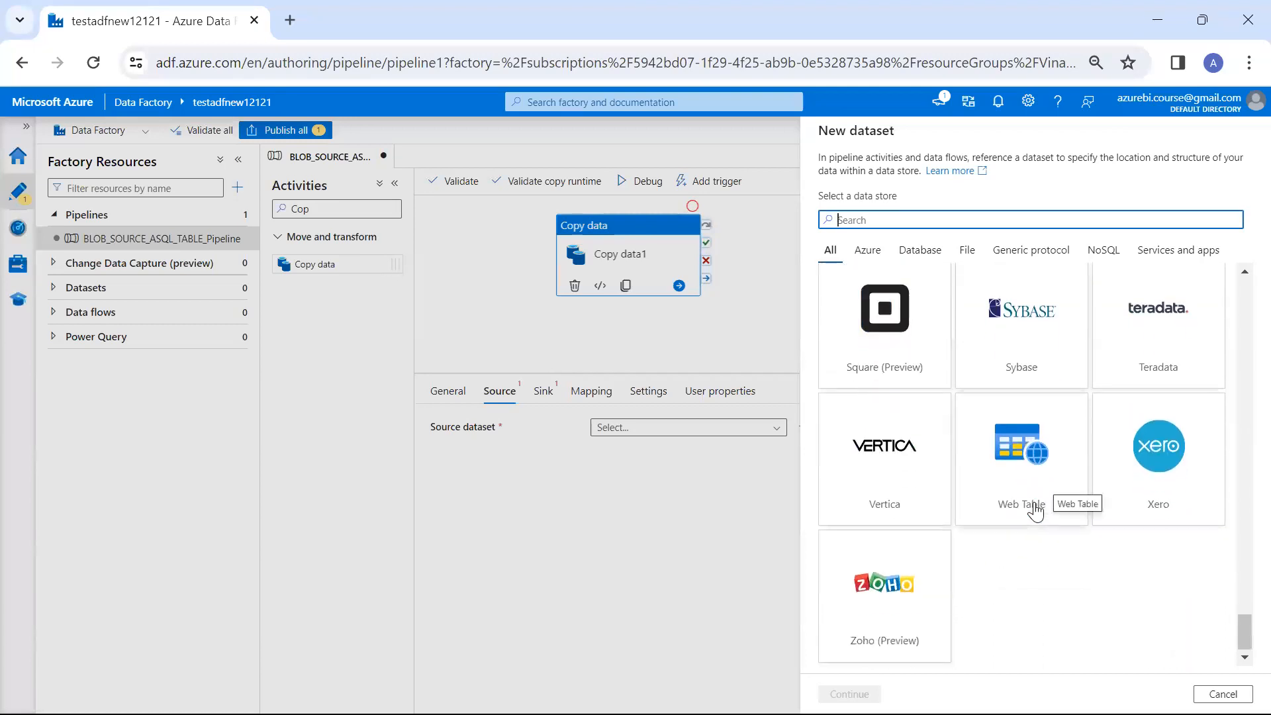
scroll(1036, 512, "up", 5)
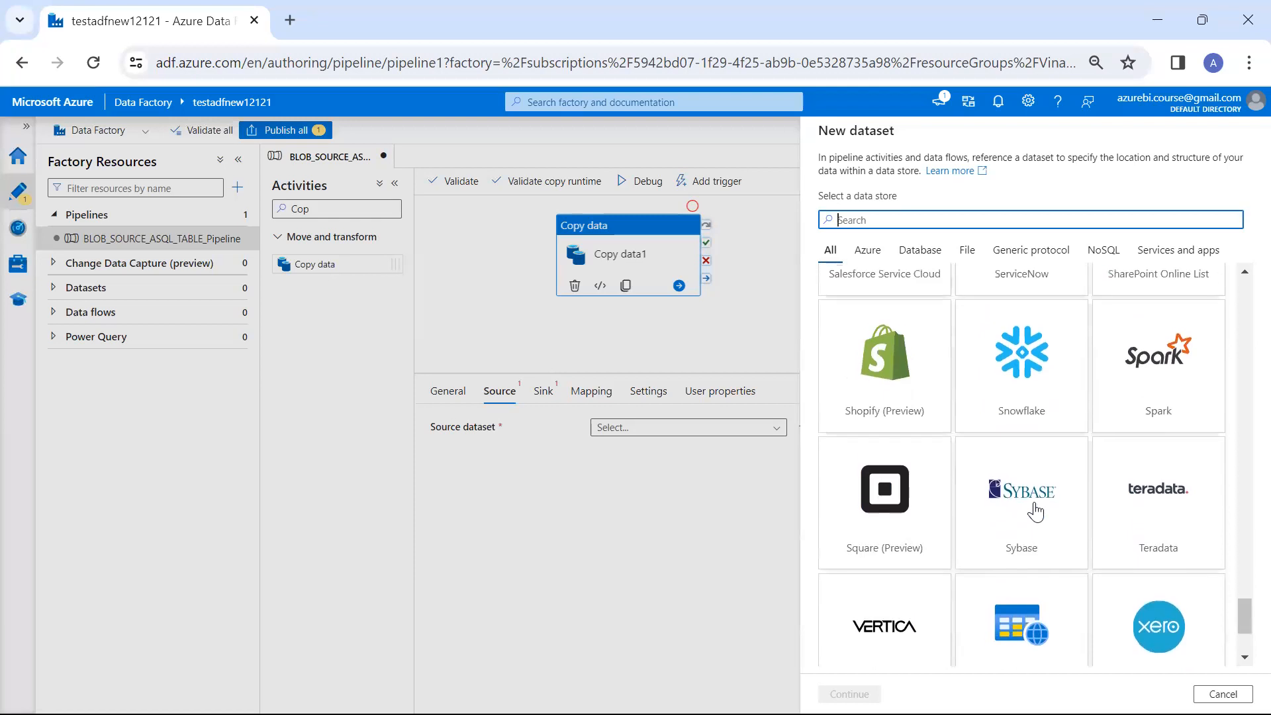
Review the data stores by category, from Azure, Database and File to Generic protocol, NoSQL and Services and apps, ending on All
left_click(867, 252)
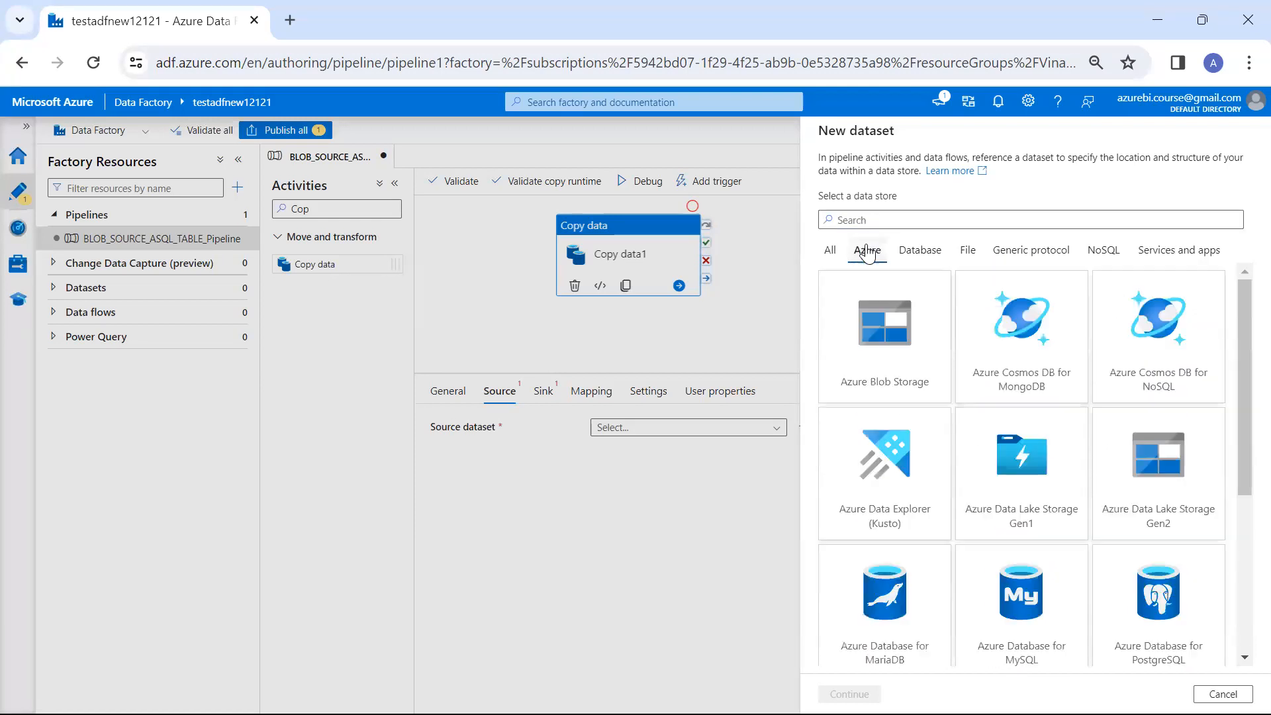
left_click(920, 250)
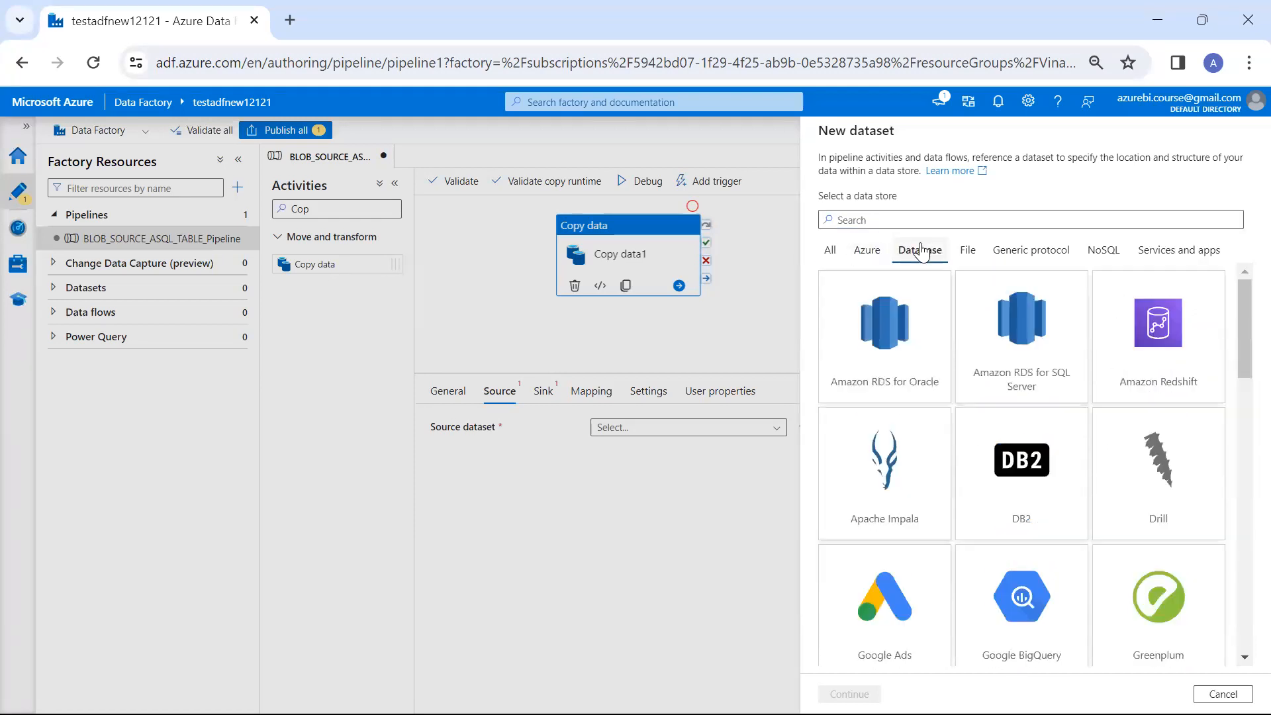
left_click(965, 257)
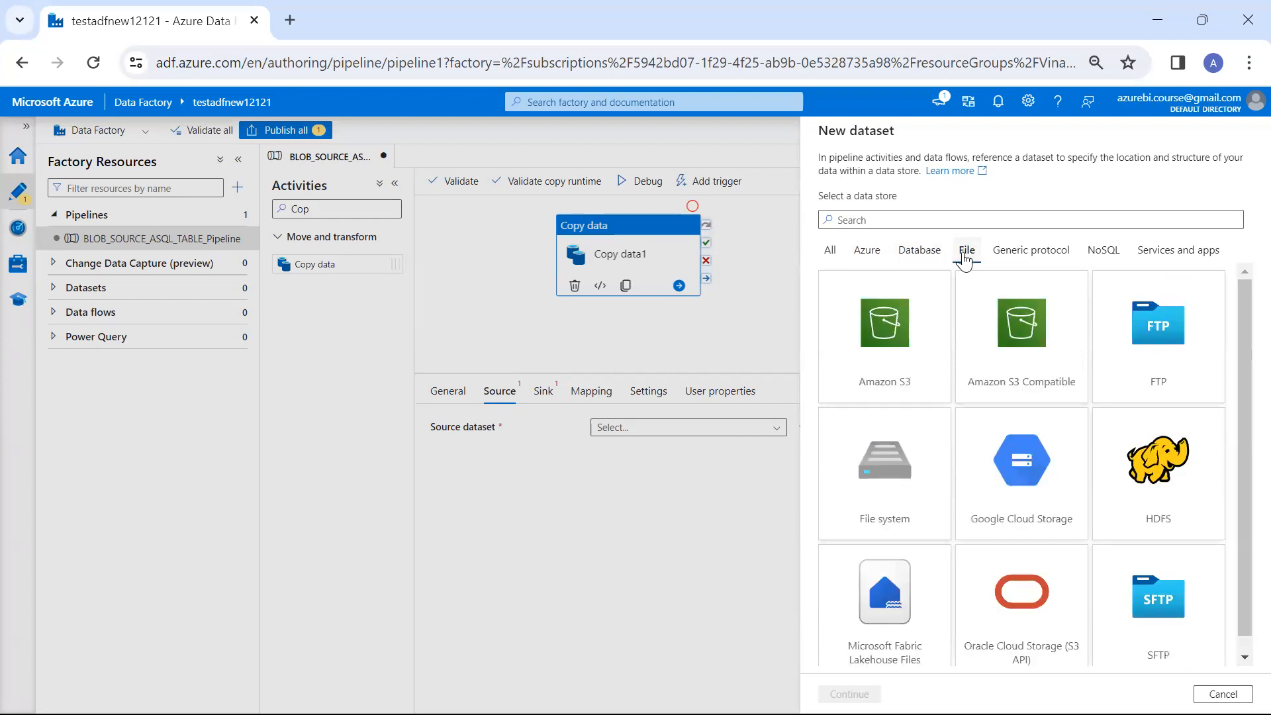
left_click(1010, 257)
left_click(1104, 253)
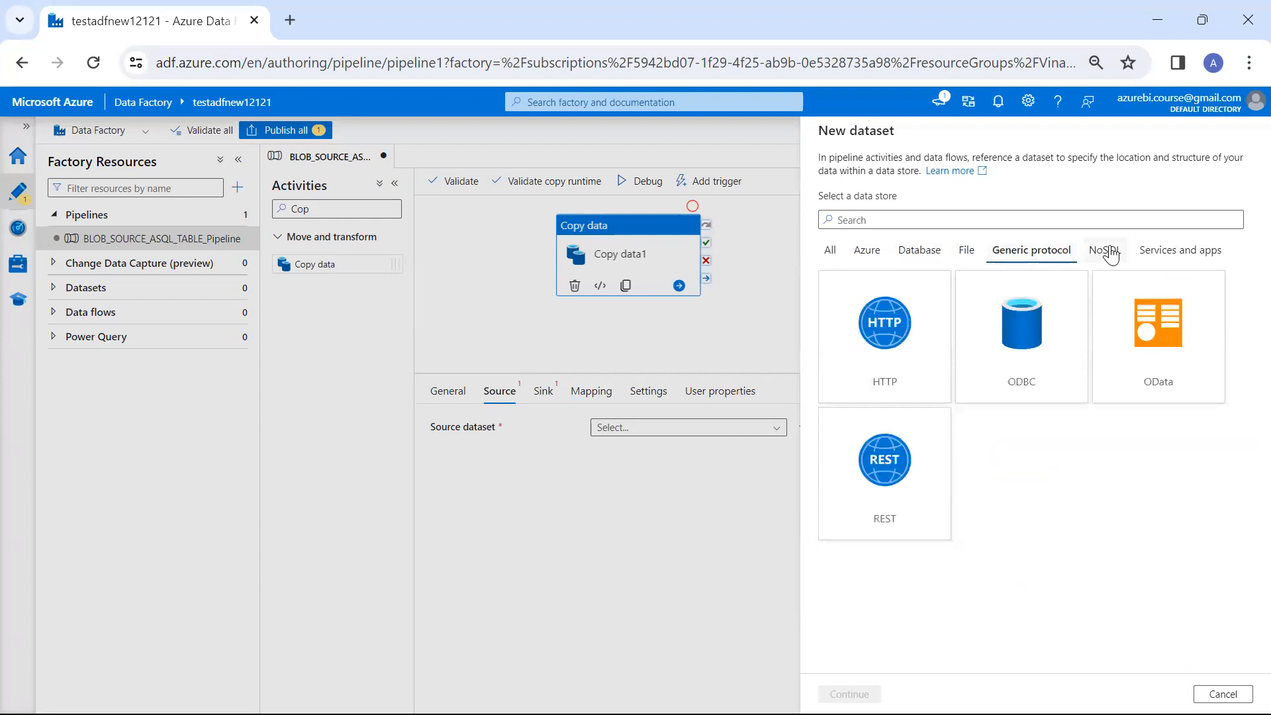
left_click(1160, 254)
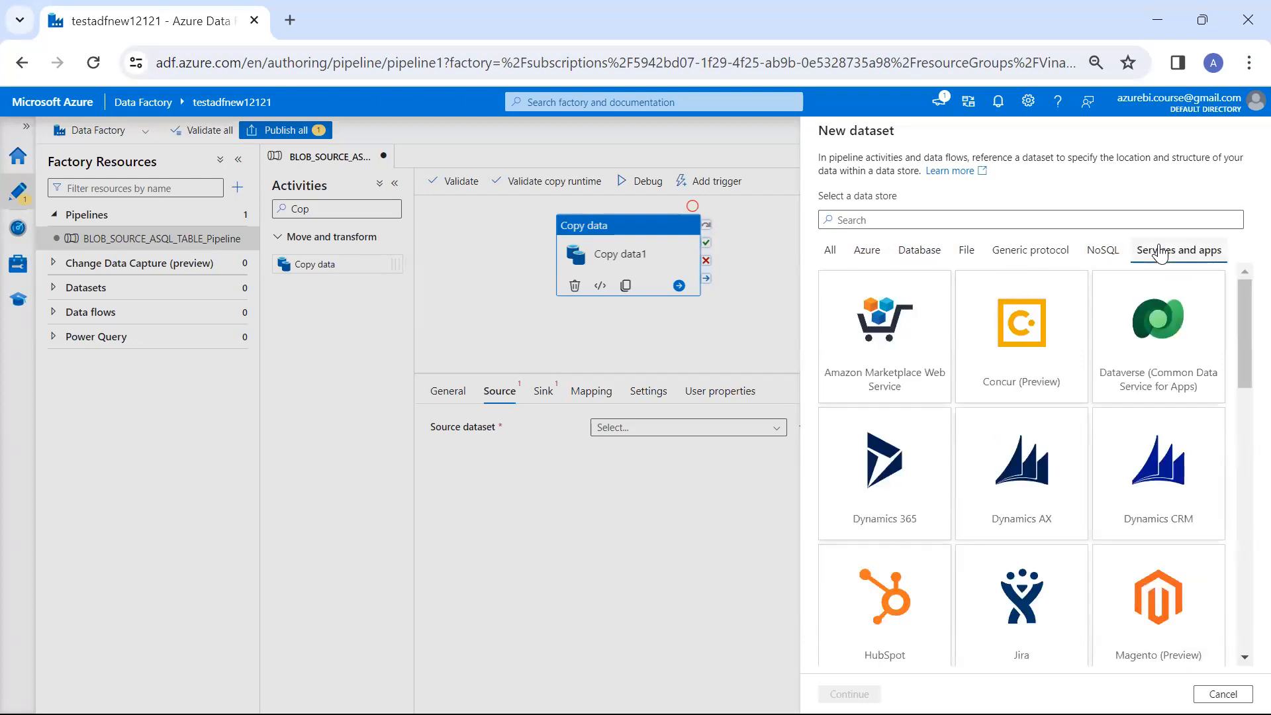
left_click(821, 265)
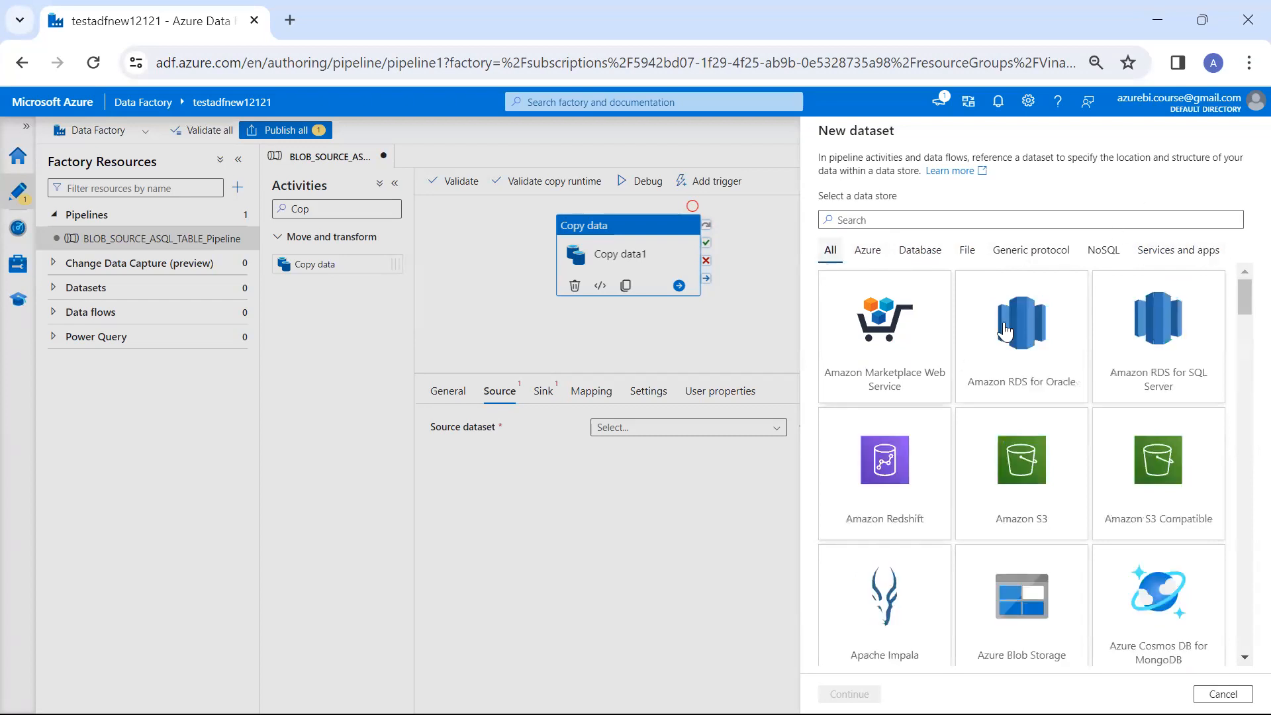
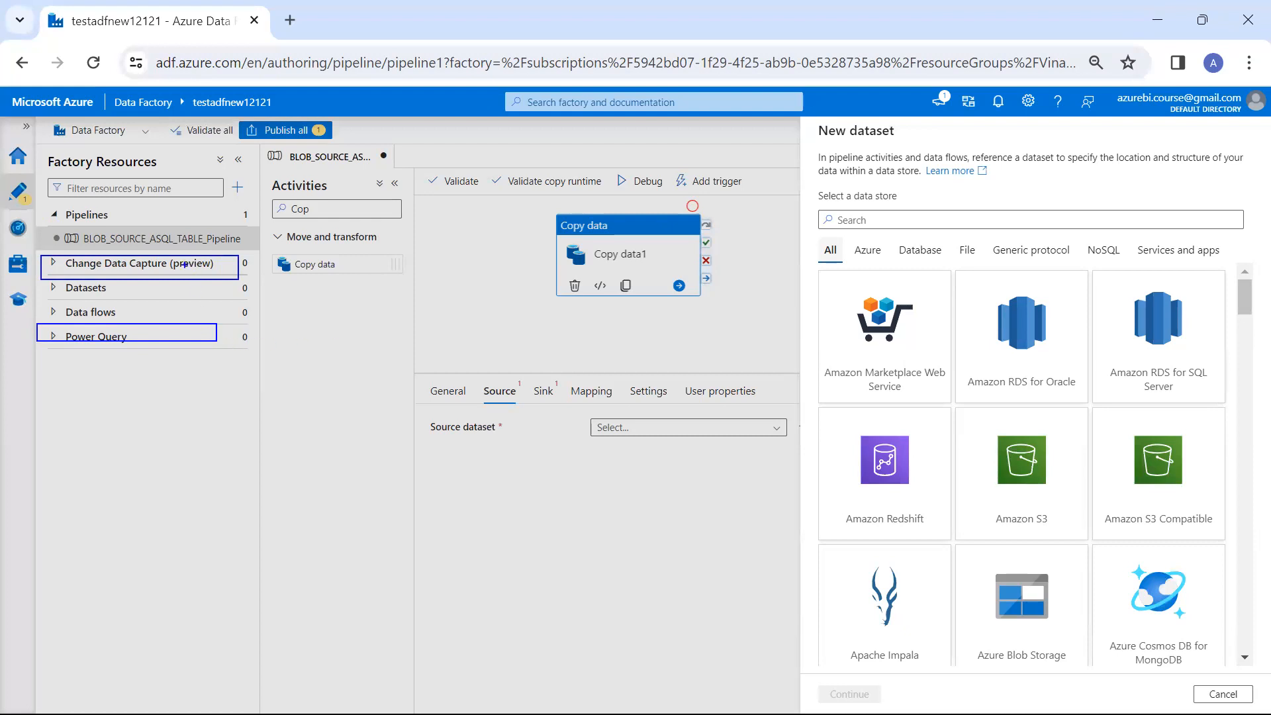
left_click_drag(169, 255, 284, 167)
mouse_move(123, 352)
left_mouse_down()
mouse_move(132, 390)
mouse_move(163, 399)
mouse_move(169, 380)
left_mouse_up()
left_click_drag(188, 268, 262, 233)
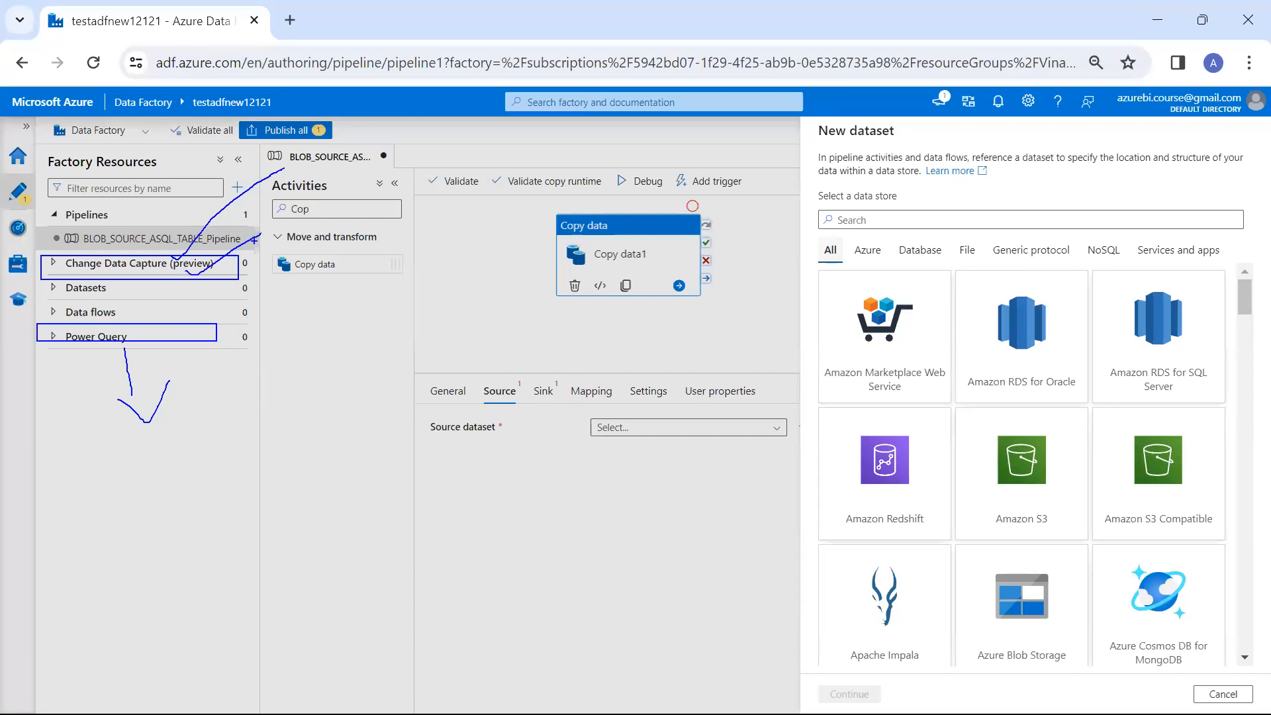
key("Escape")
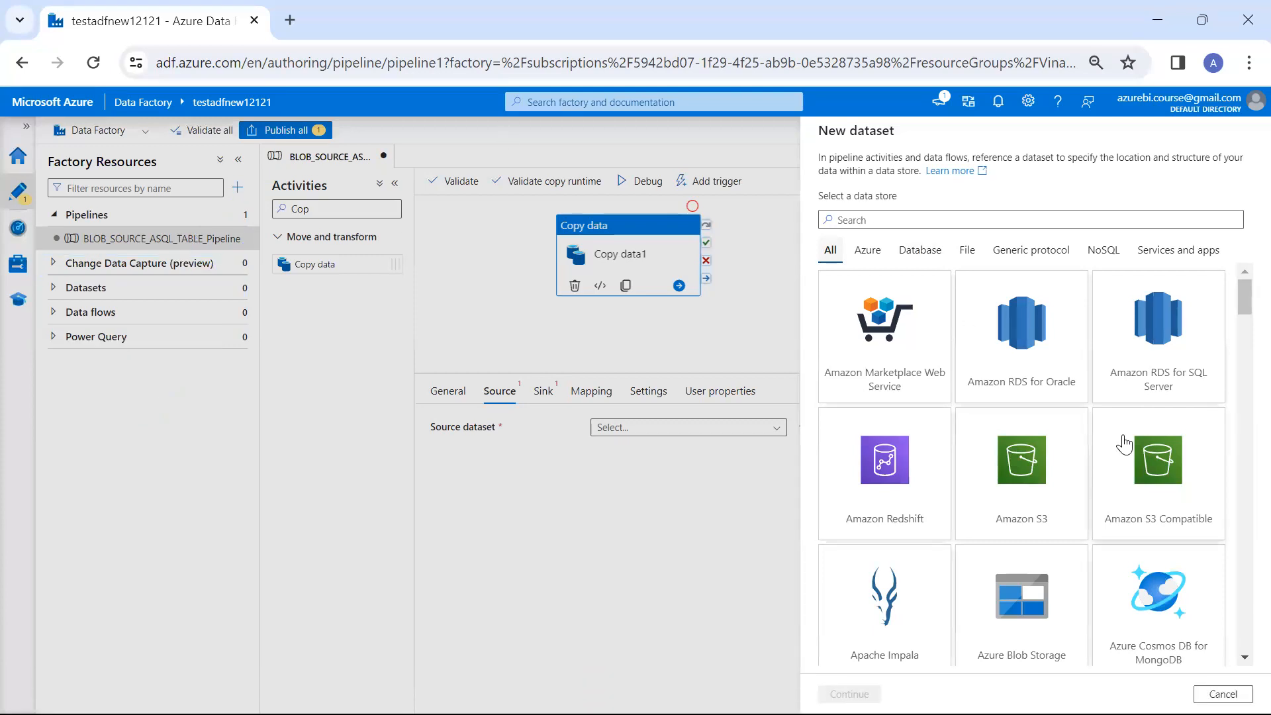
Search the data stores for blo and choose Azure Blob Storage with the DelimitedText format for the new dataset
scroll(1124, 444, "down", 3)
scroll(1124, 444, "up", 2)
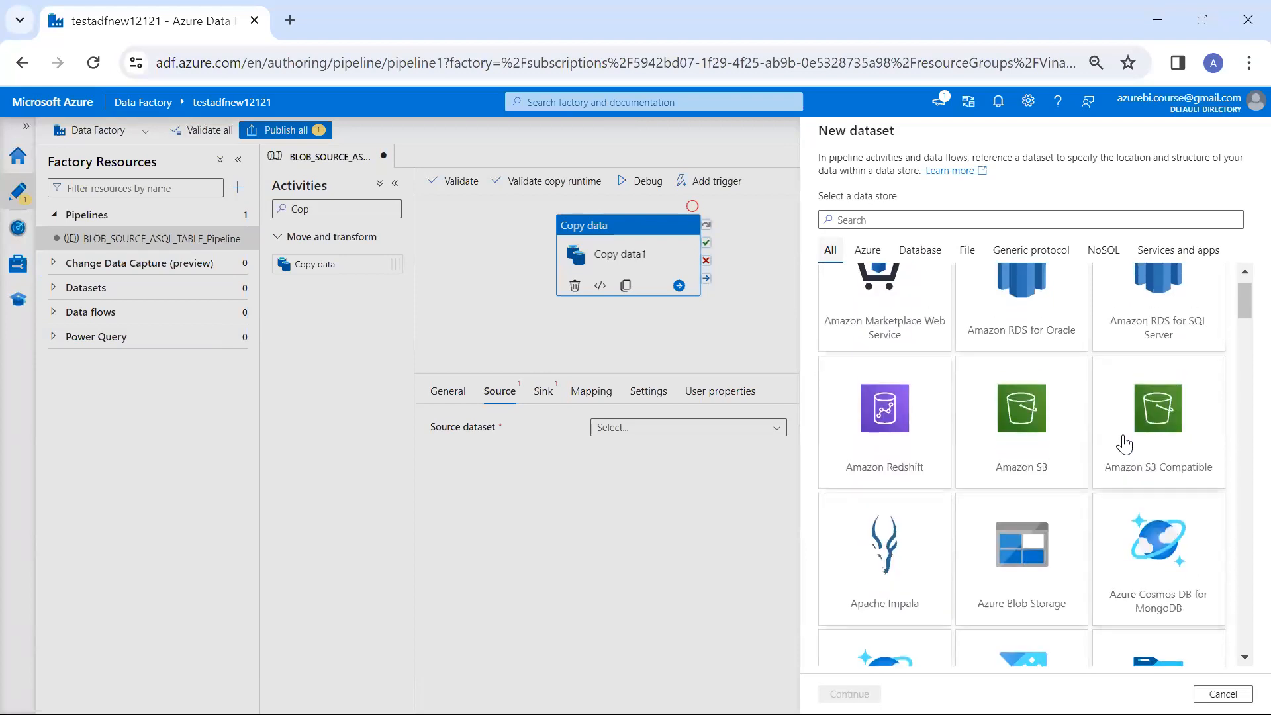
scroll(1123, 444, "up", 1)
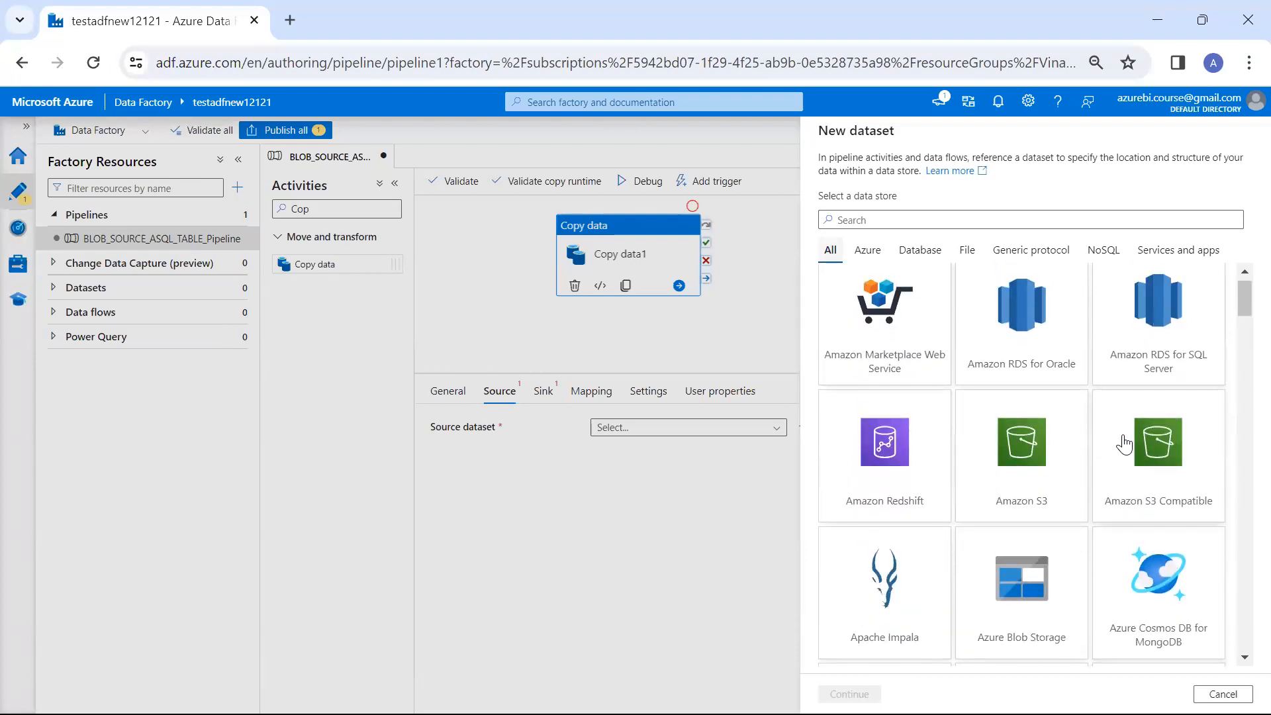
left_click(983, 221)
type("blo")
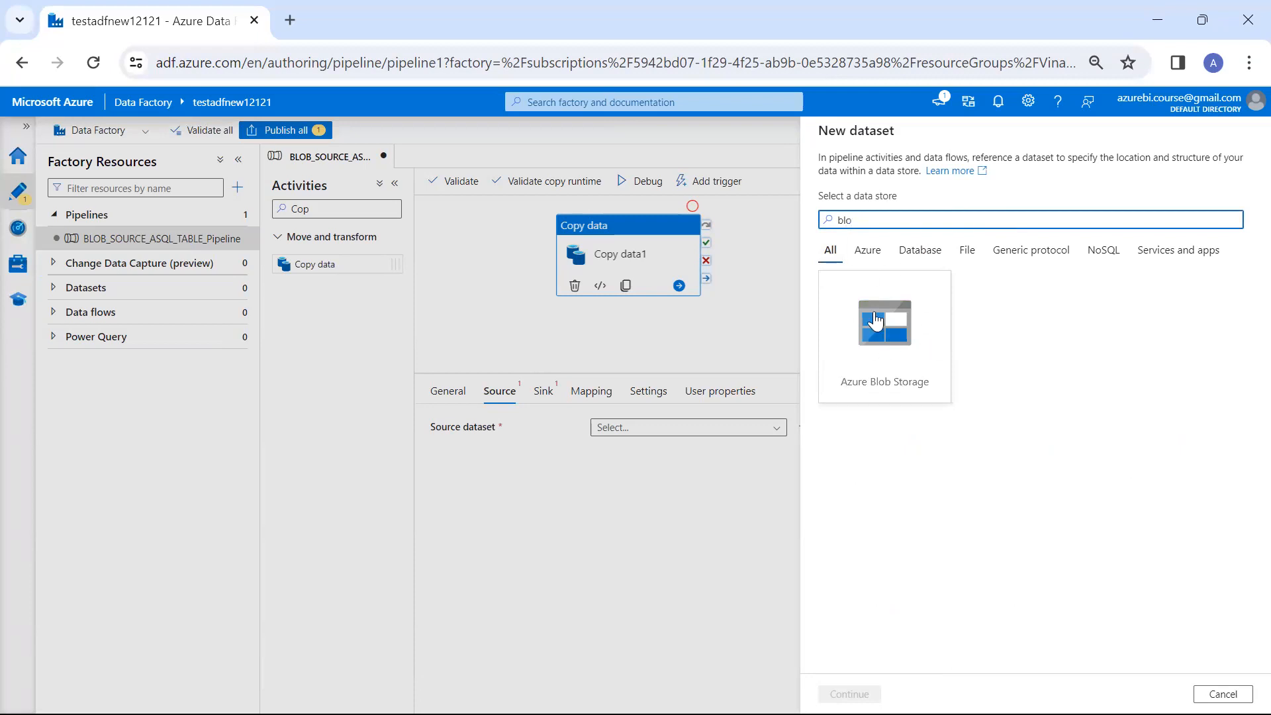
double_click(875, 319)
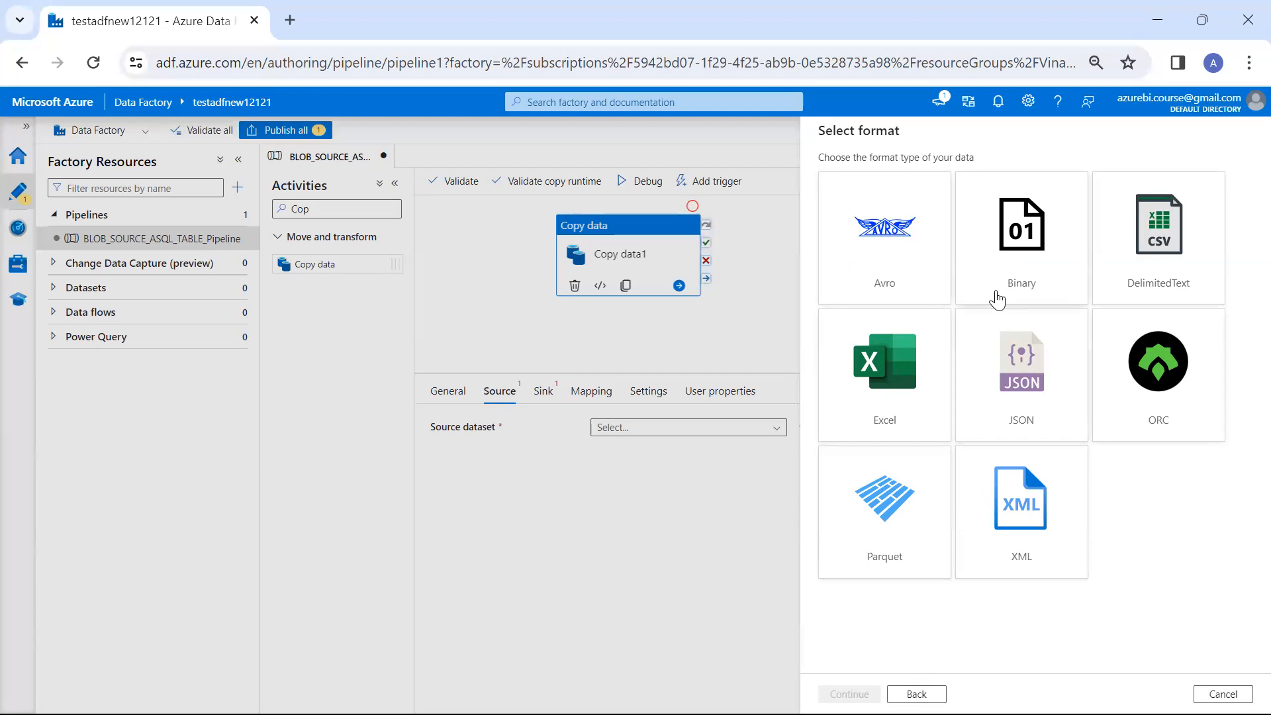
double_click(1120, 272)
Name the new dataset Source_DataSet
left_click(988, 178)
key("ctrl+a")
type("So")
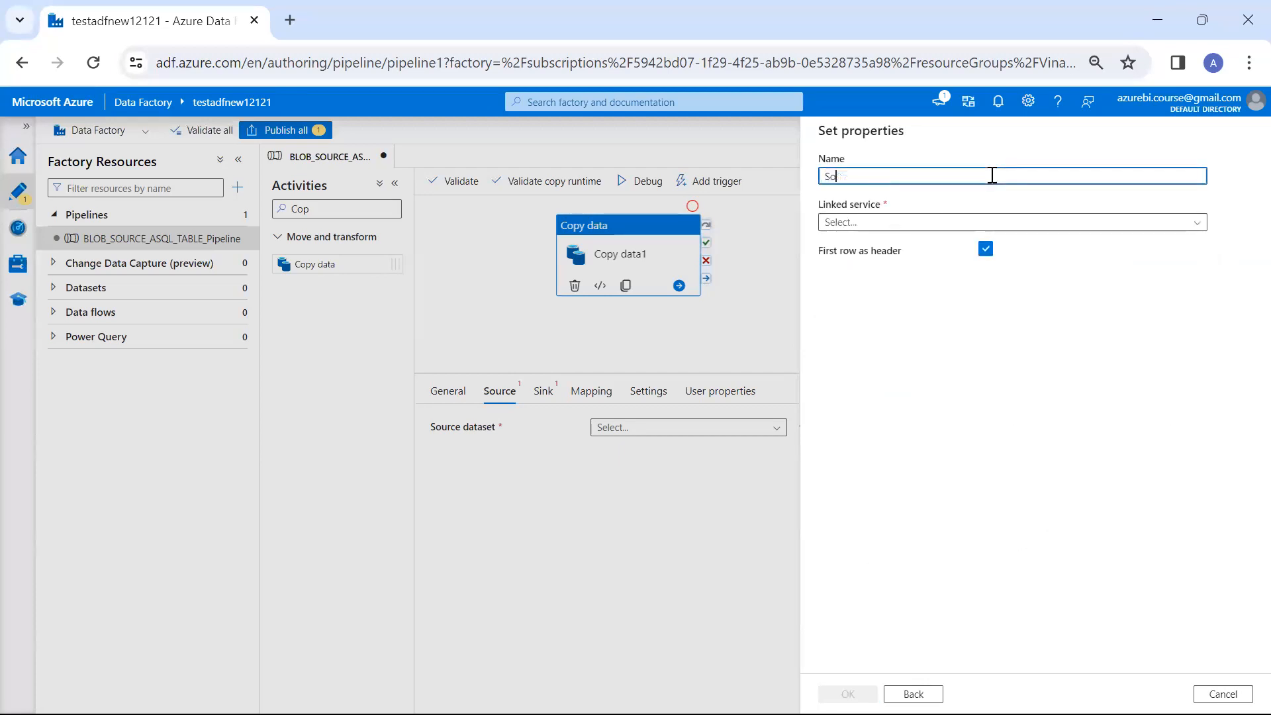
type("urce_DataSet")
Start a new linked service for the dataset and name it AzureBlobStorageLinkedServices
left_click(951, 225)
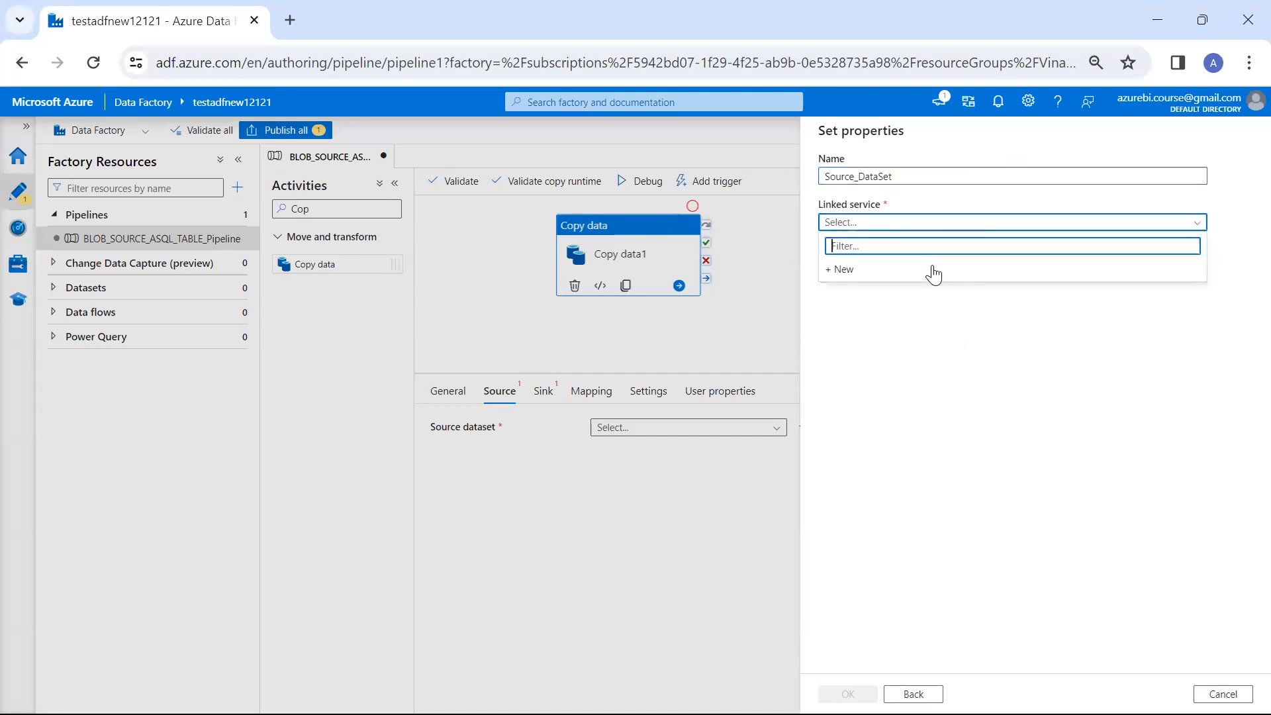
left_click(933, 273)
left_click(997, 188)
key("BackSpace")
type("LinkedServices")
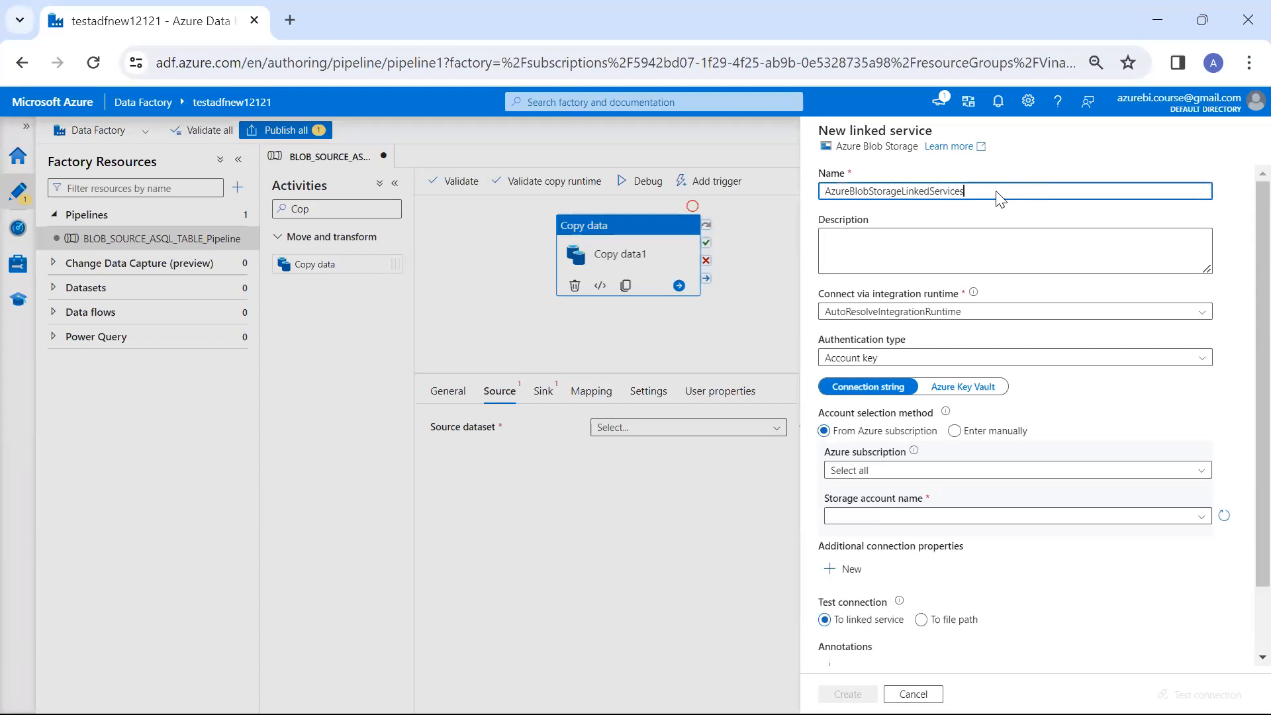
Select the Pay-As-You-Go subscription and the azurestgracntntest storage account, and create the Blob Storage linked service
scroll(1000, 198, "down", 1)
left_click(938, 410)
left_click(993, 428)
left_click(1004, 460)
left_click(998, 475)
scroll(1049, 563, "down", 1)
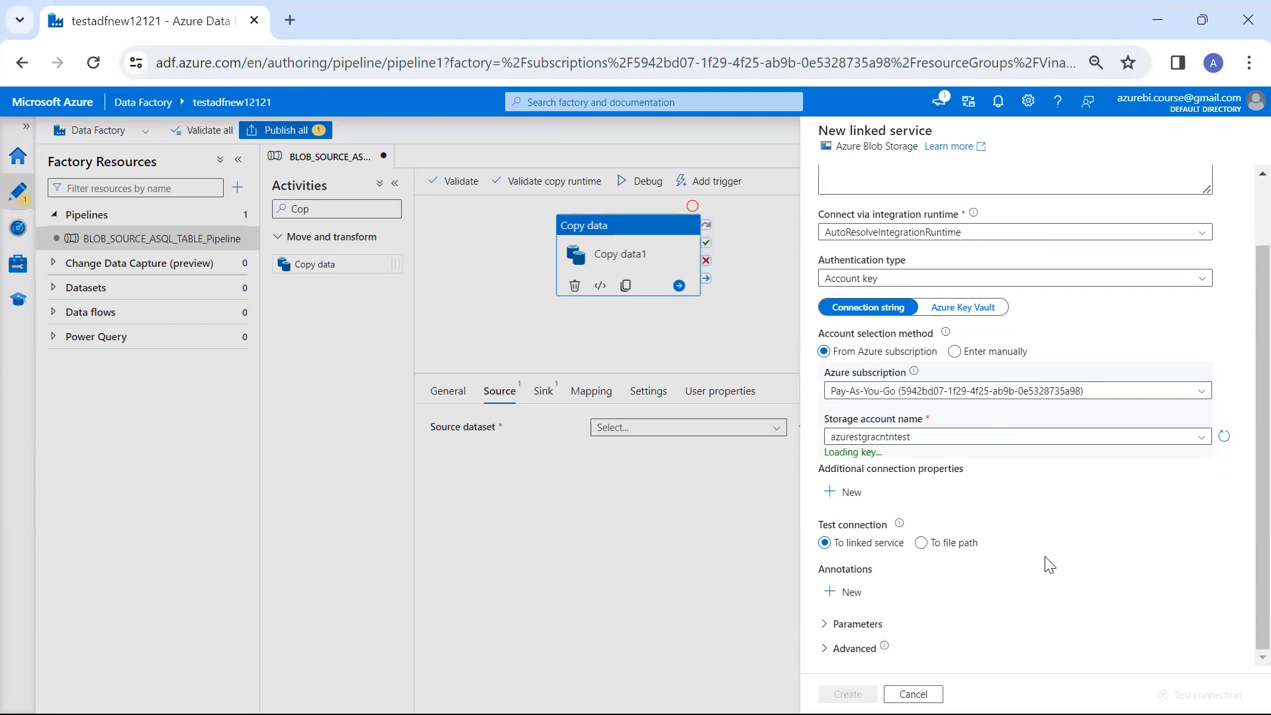
left_click(848, 693)
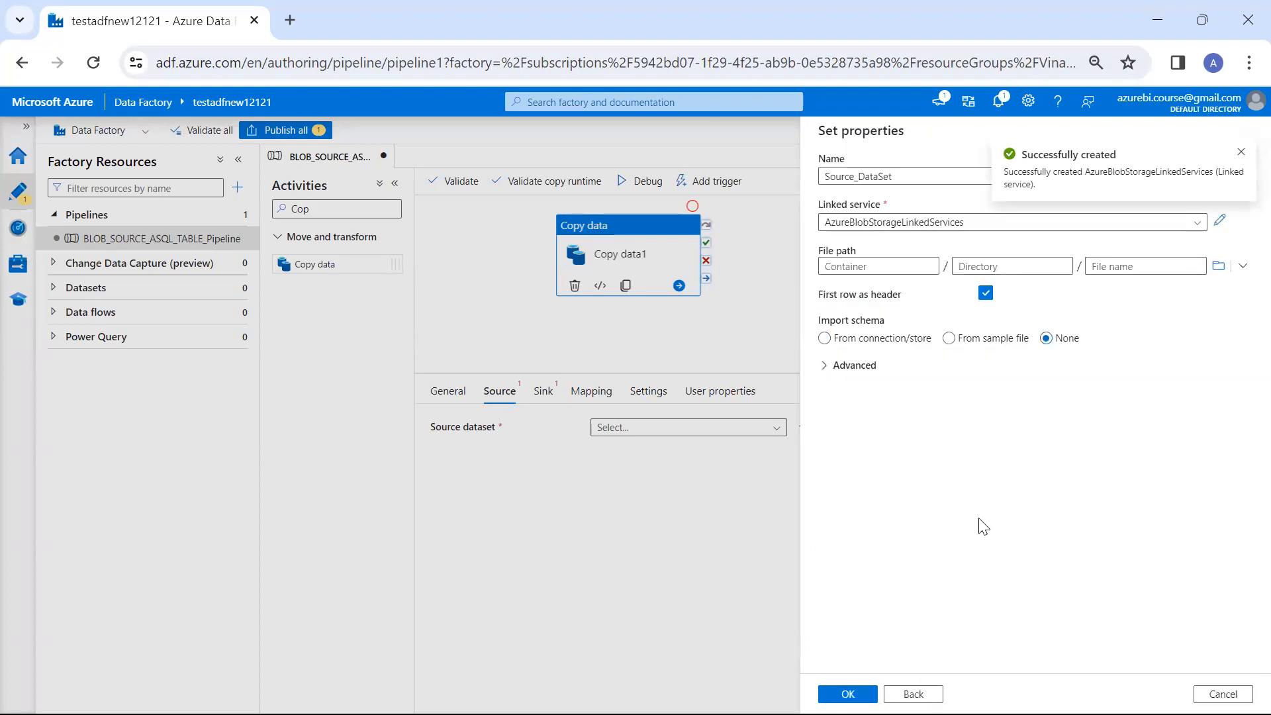
Browse for the dataset's file path and open the sourceconatiner container
left_click(1218, 266)
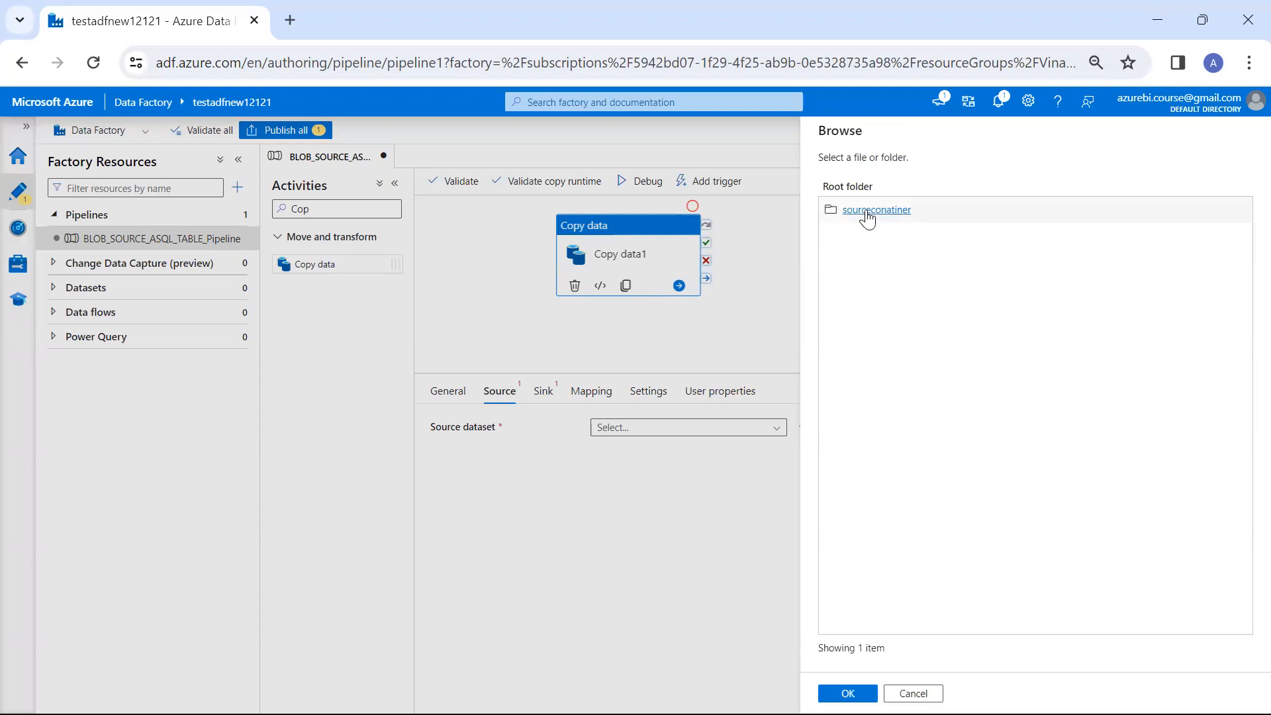
left_click(863, 213)
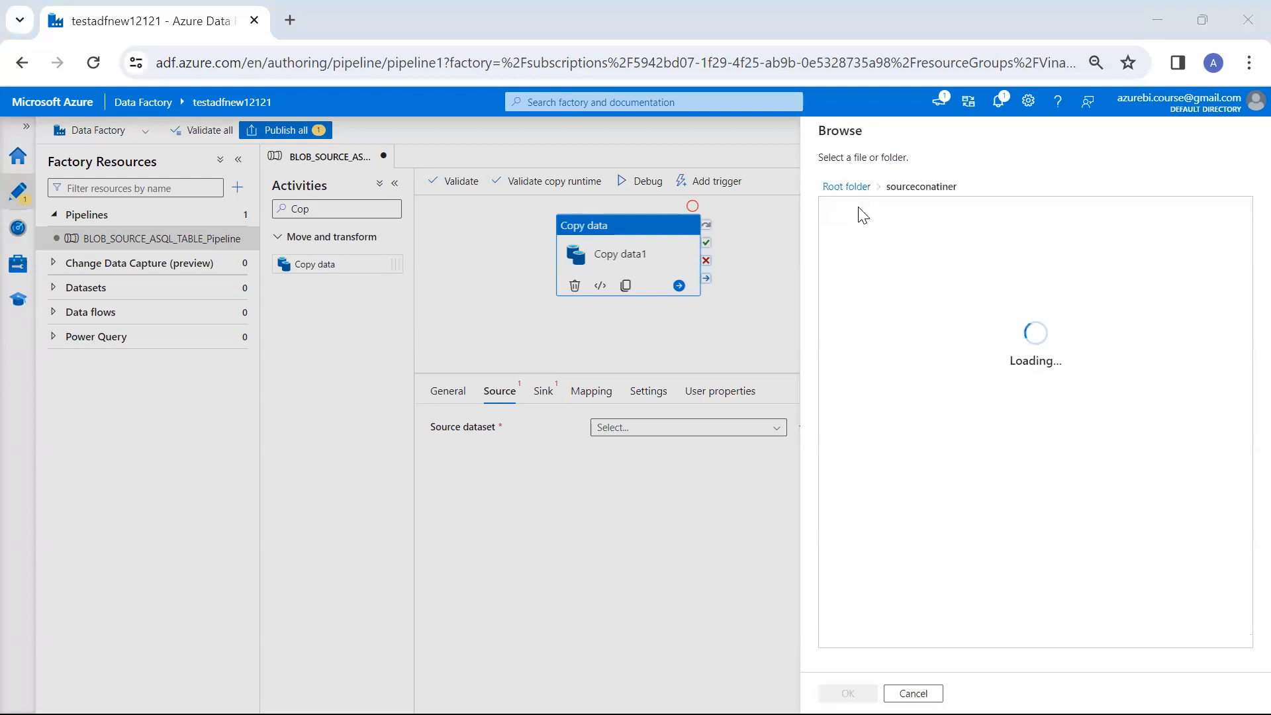
Switch to the Azure portal and check the container's name and its stored CSV file against the dataset's source
key("alt+Tab")
left_click(391, 20)
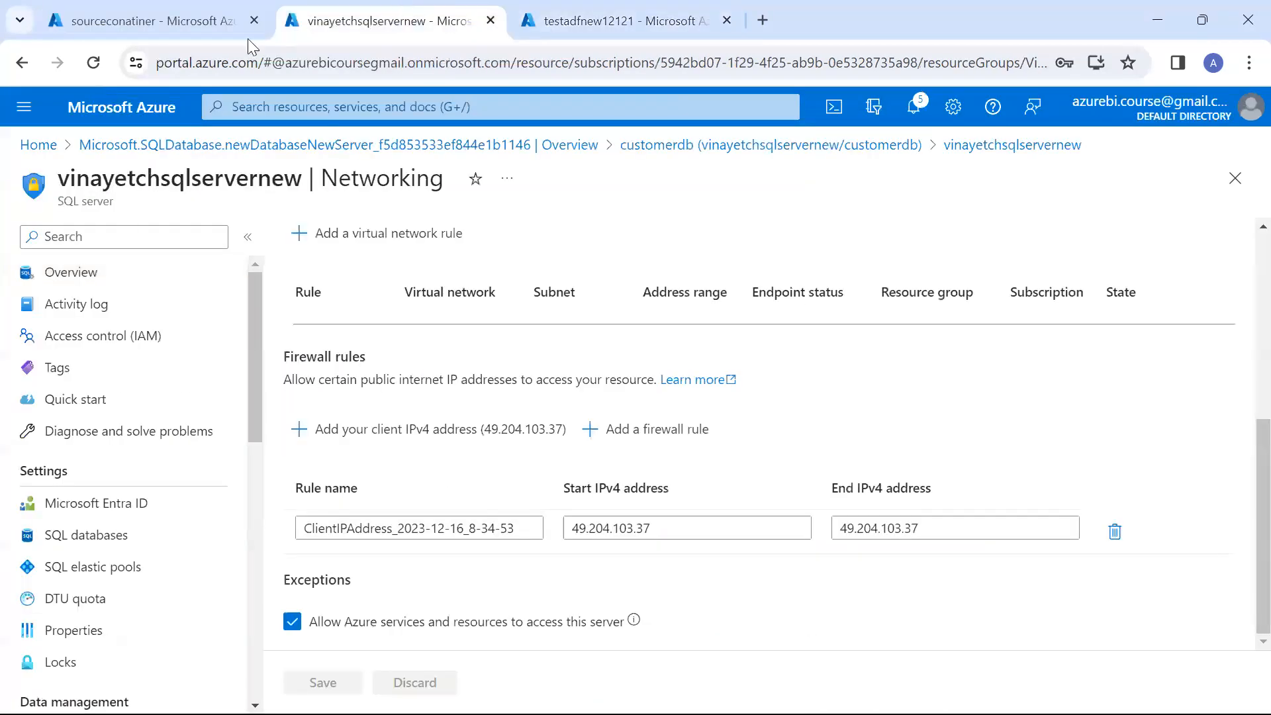
left_click(197, 29)
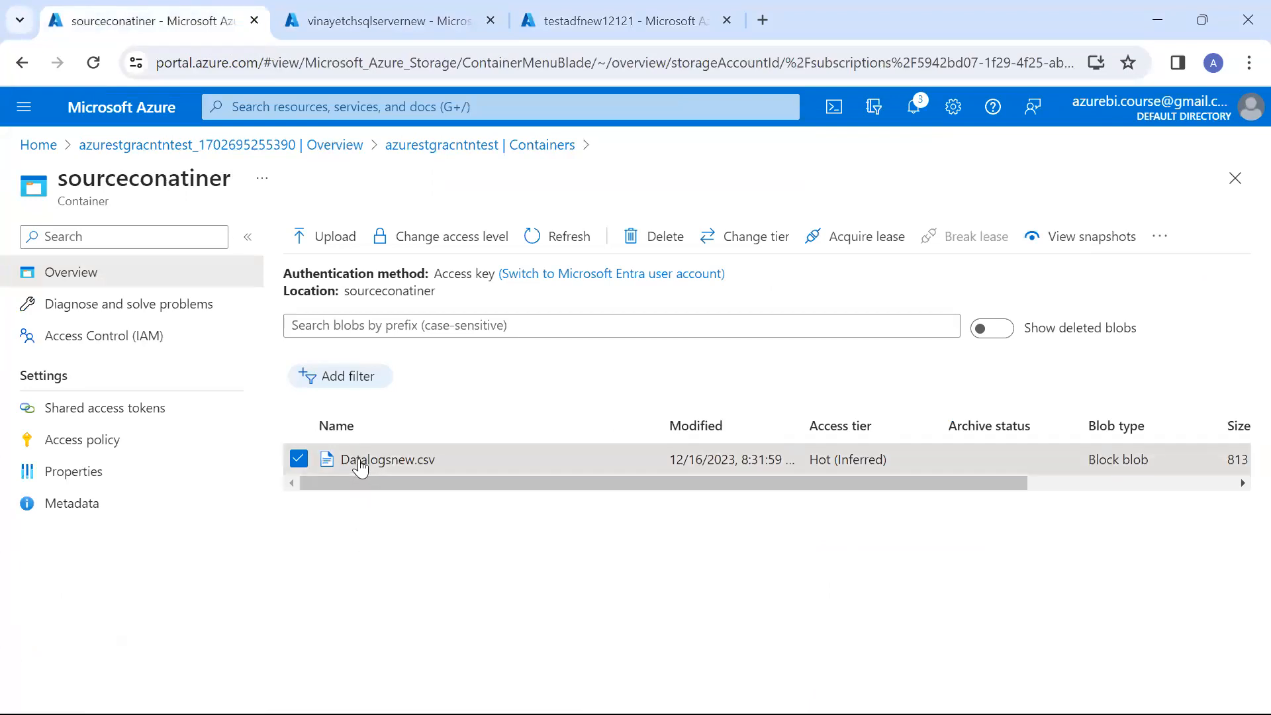
left_click_drag(343, 290, 445, 309)
key("alt+Tab")
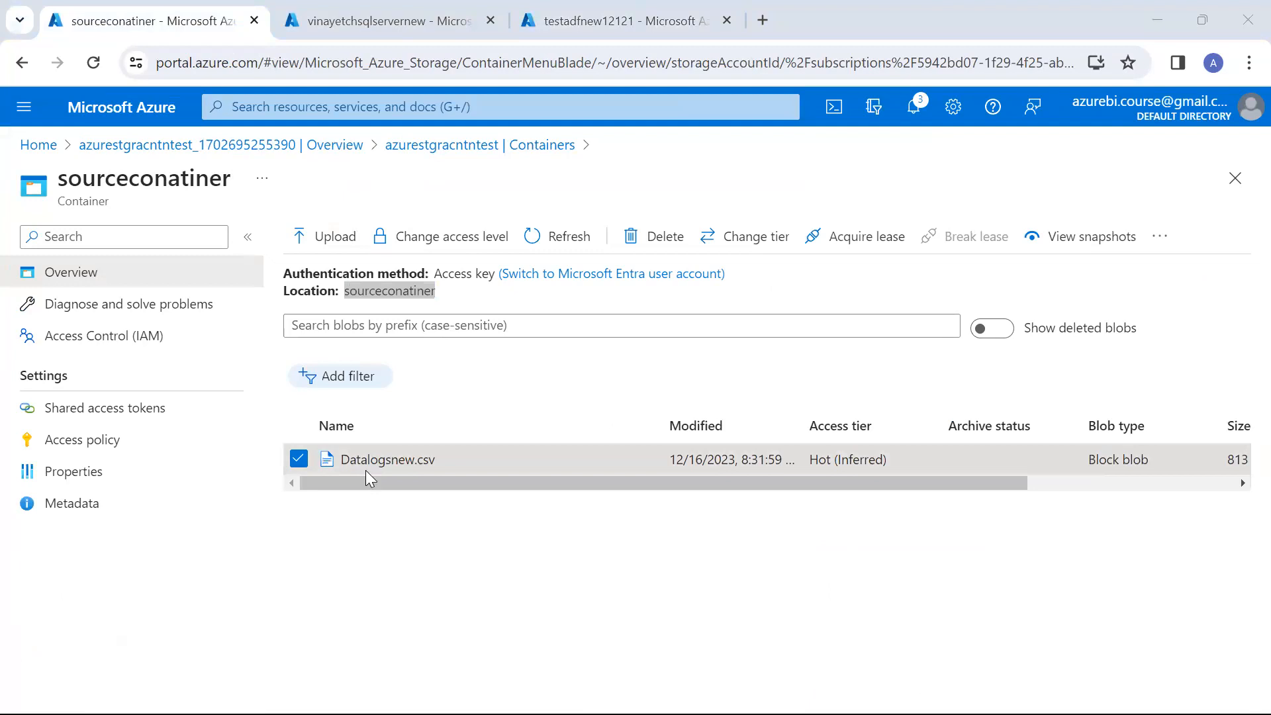
Create the source dataset from Datalogsnew.csv and preview its data
left_click(874, 220)
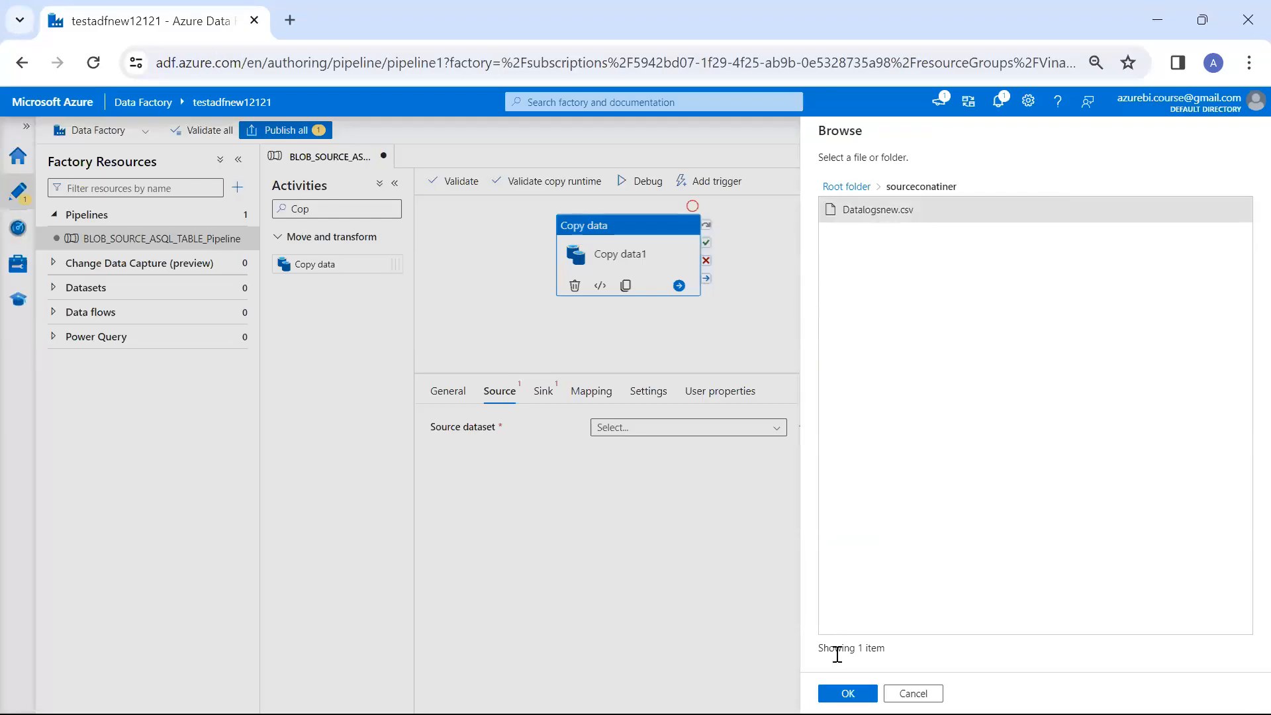
left_click(848, 693)
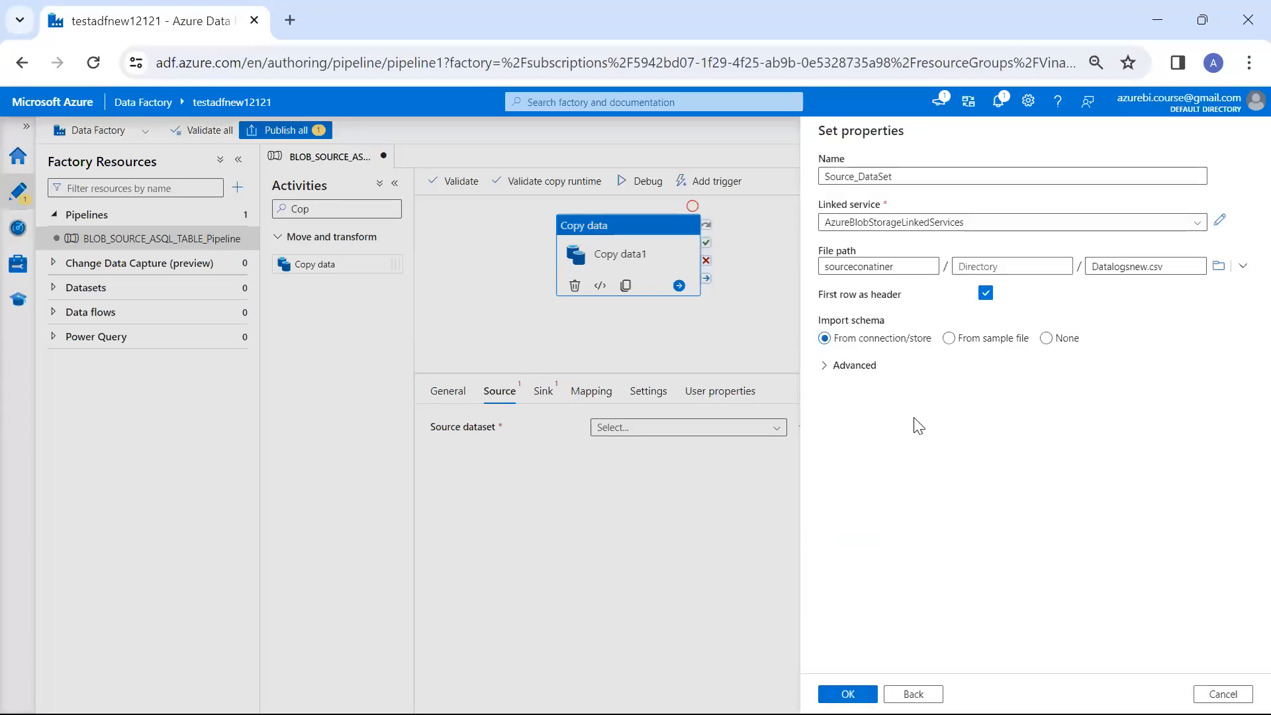
left_click(848, 693)
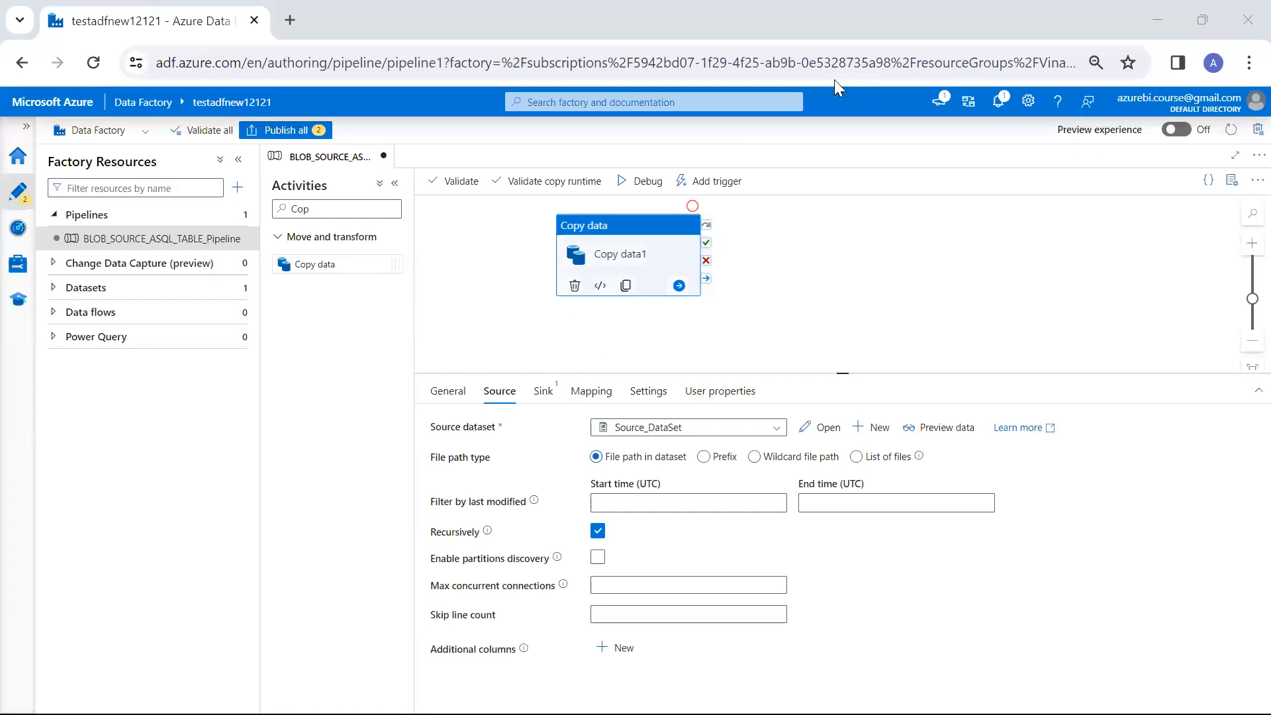
left_click(948, 431)
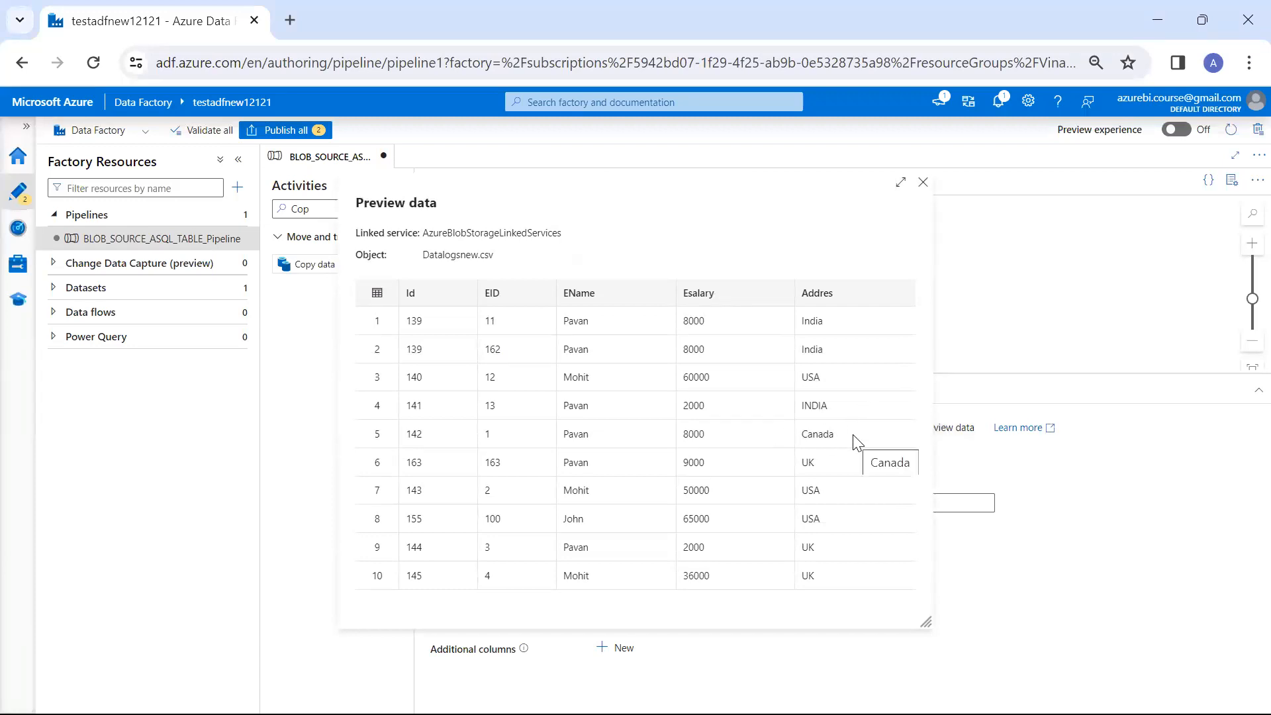
Switch to the ADF1.png diagram in Photos and review how the source linked service connects to the CSV files
key("alt+Tab")
key("alt+Tab")
key("alt+Tab")
key("alt+Down")
key("alt+Left")
key("alt+Right")
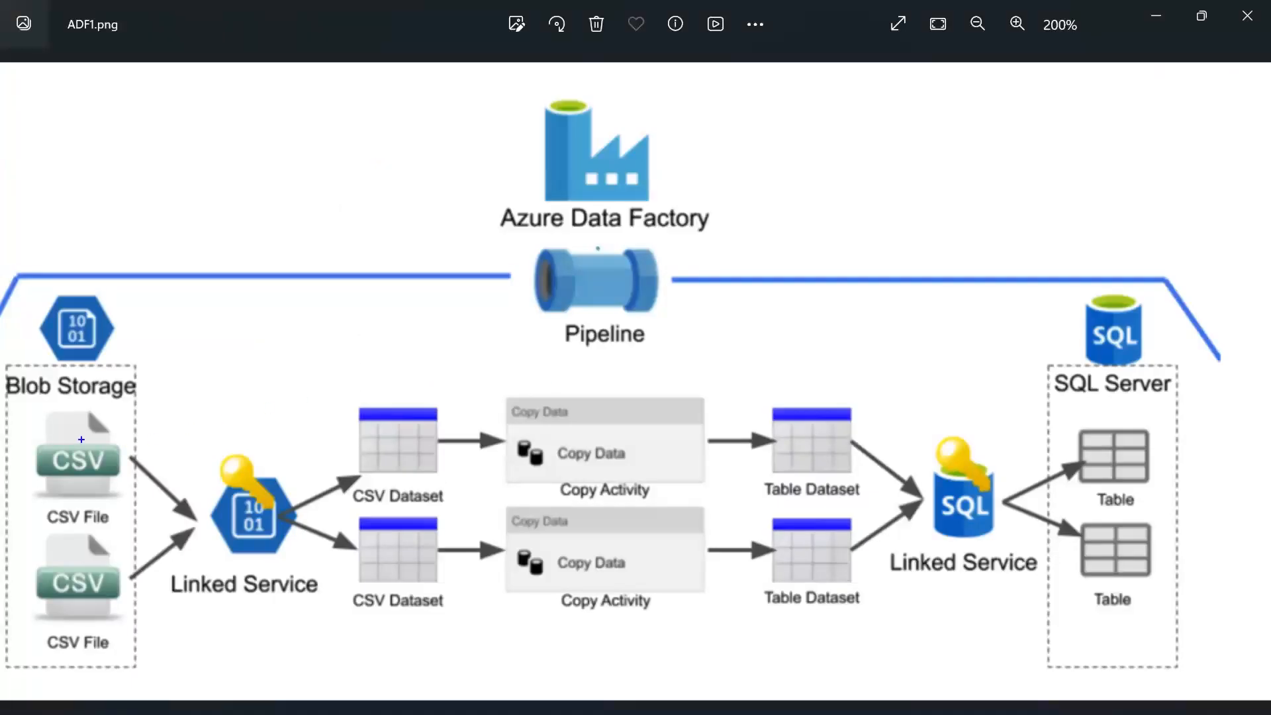
mouse_move(207, 448)
left_mouse_down()
mouse_move(258, 624)
mouse_move(218, 481)
mouse_move(95, 417)
left_mouse_up()
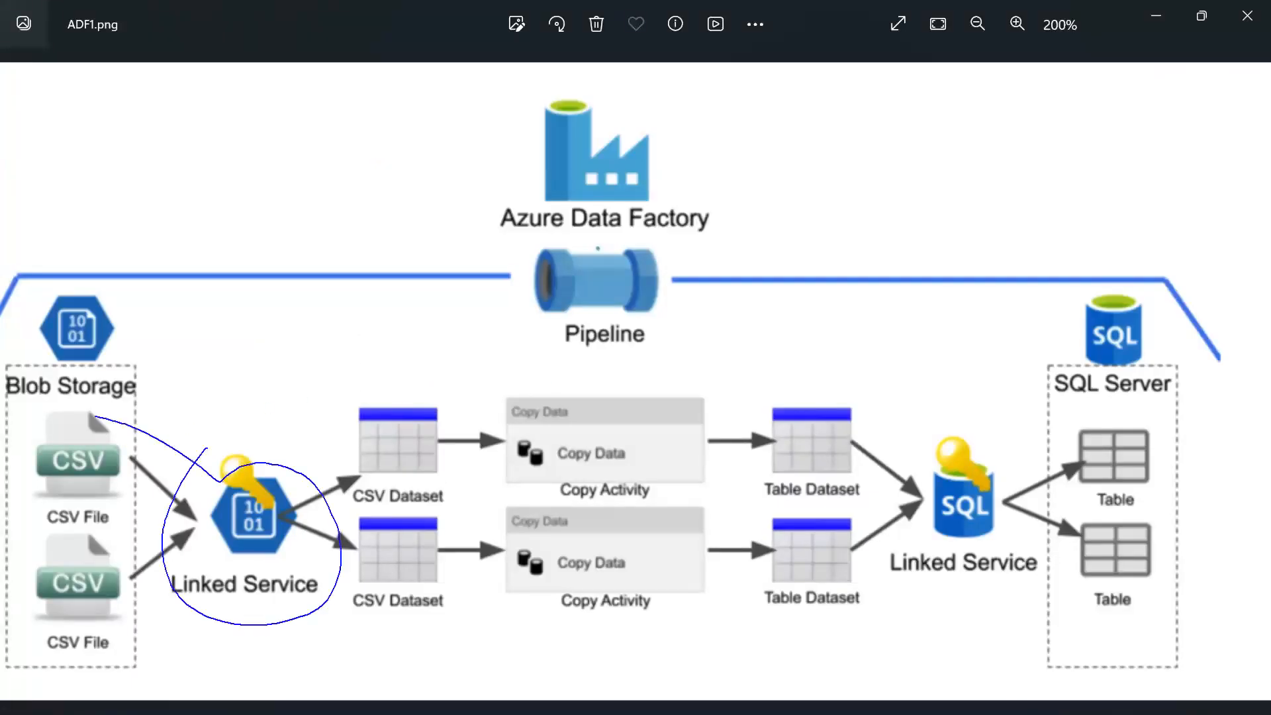
mouse_move(233, 485)
left_mouse_down()
mouse_move(454, 296)
mouse_move(478, 292)
left_mouse_up()
key("Escape")
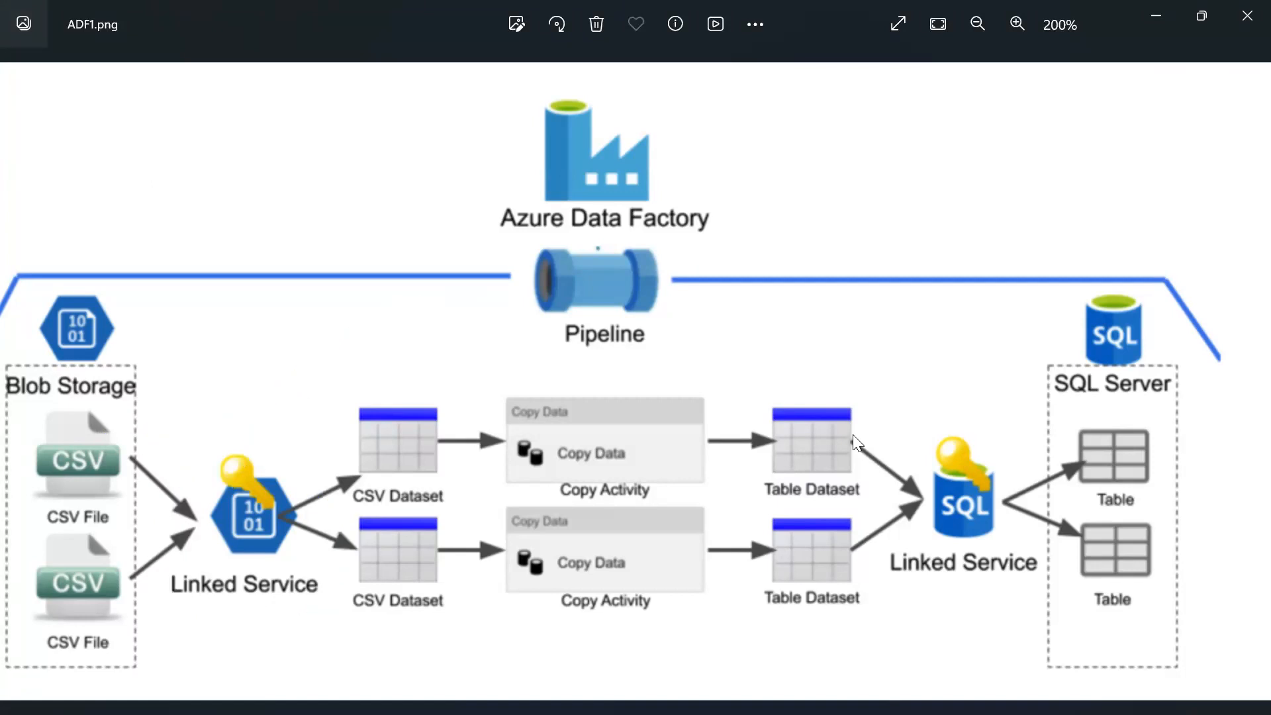
key("alt+Tab")
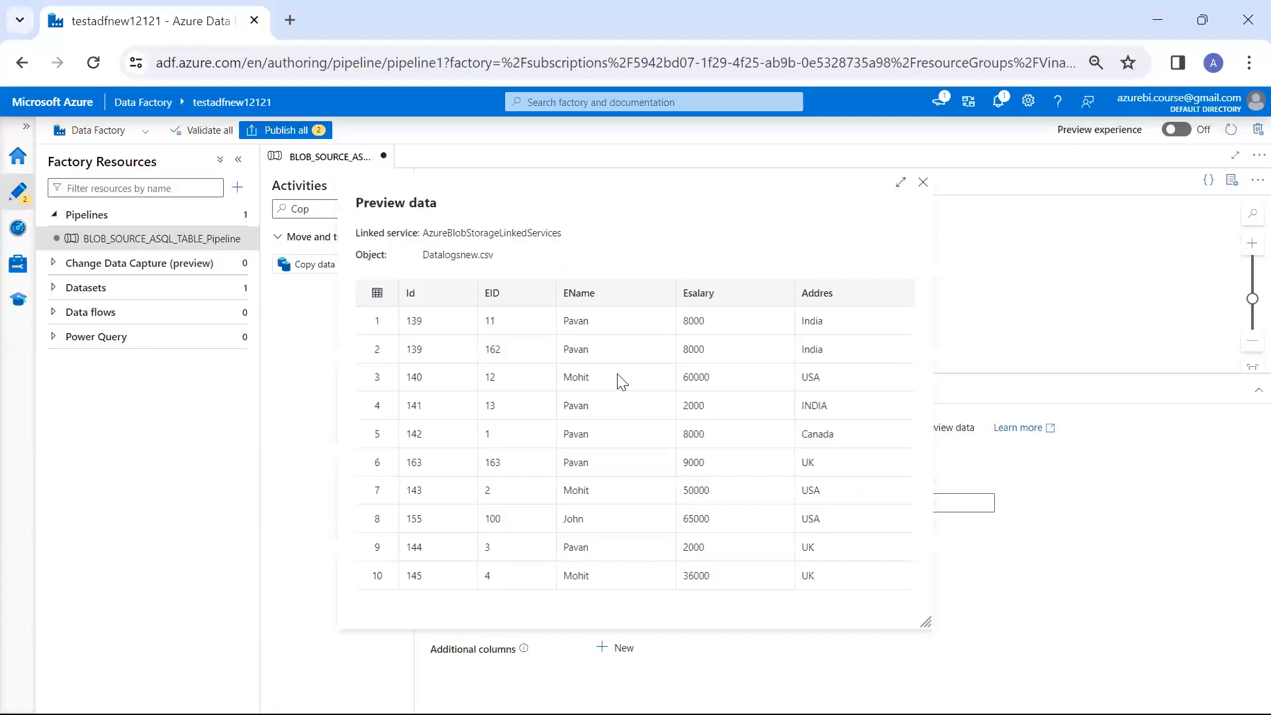
Close the data preview and review the AzureBlobStorageLinkedServices settings in the factory's linked services without changing them
left_click(18, 265)
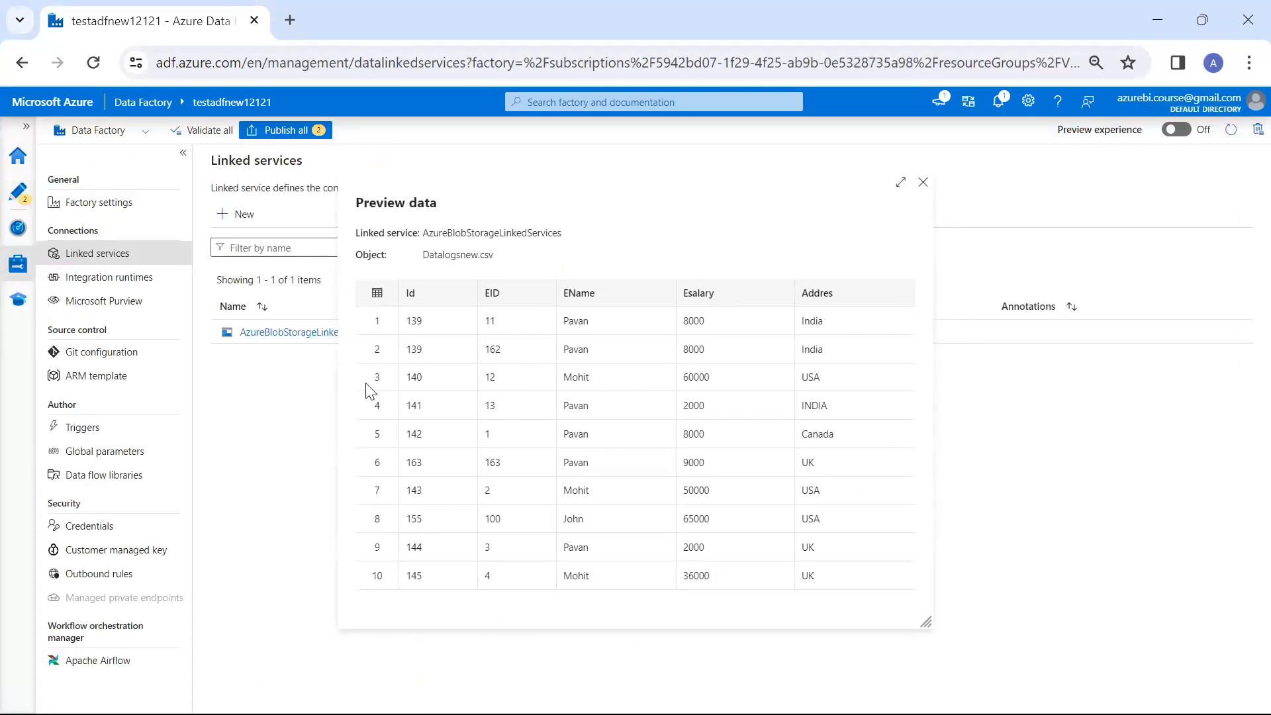
left_click(922, 181)
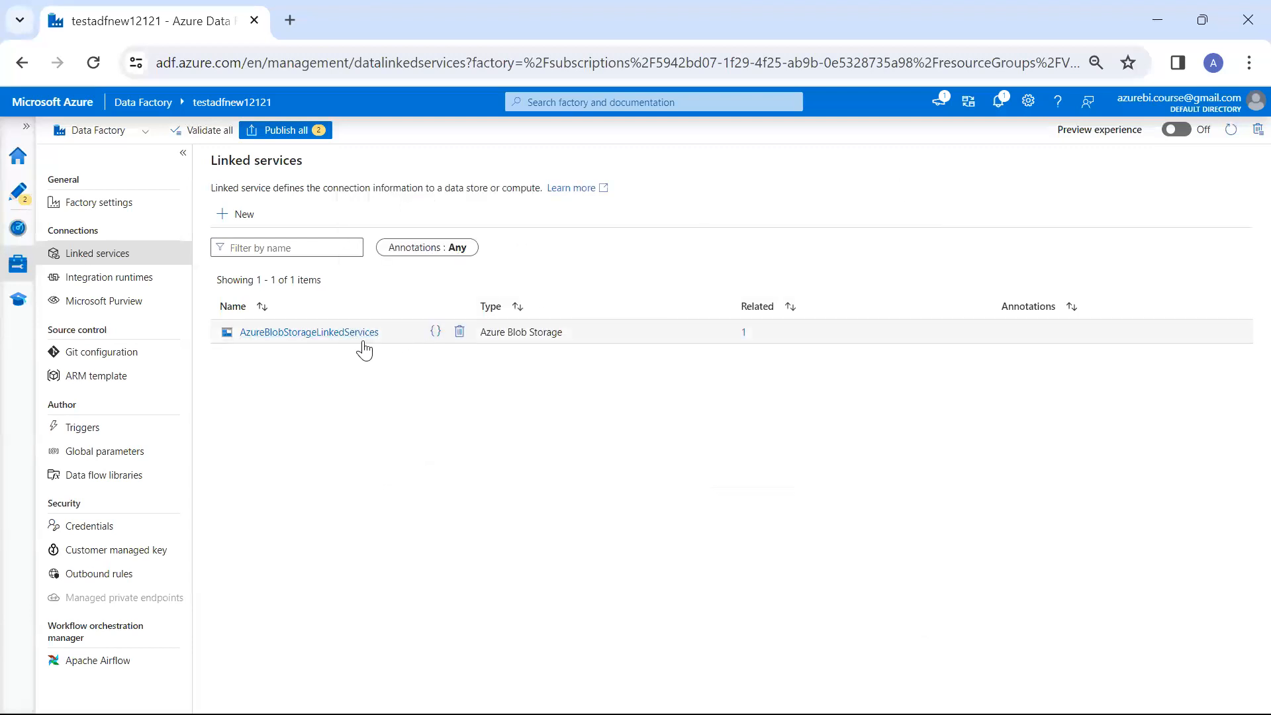
left_click(332, 334)
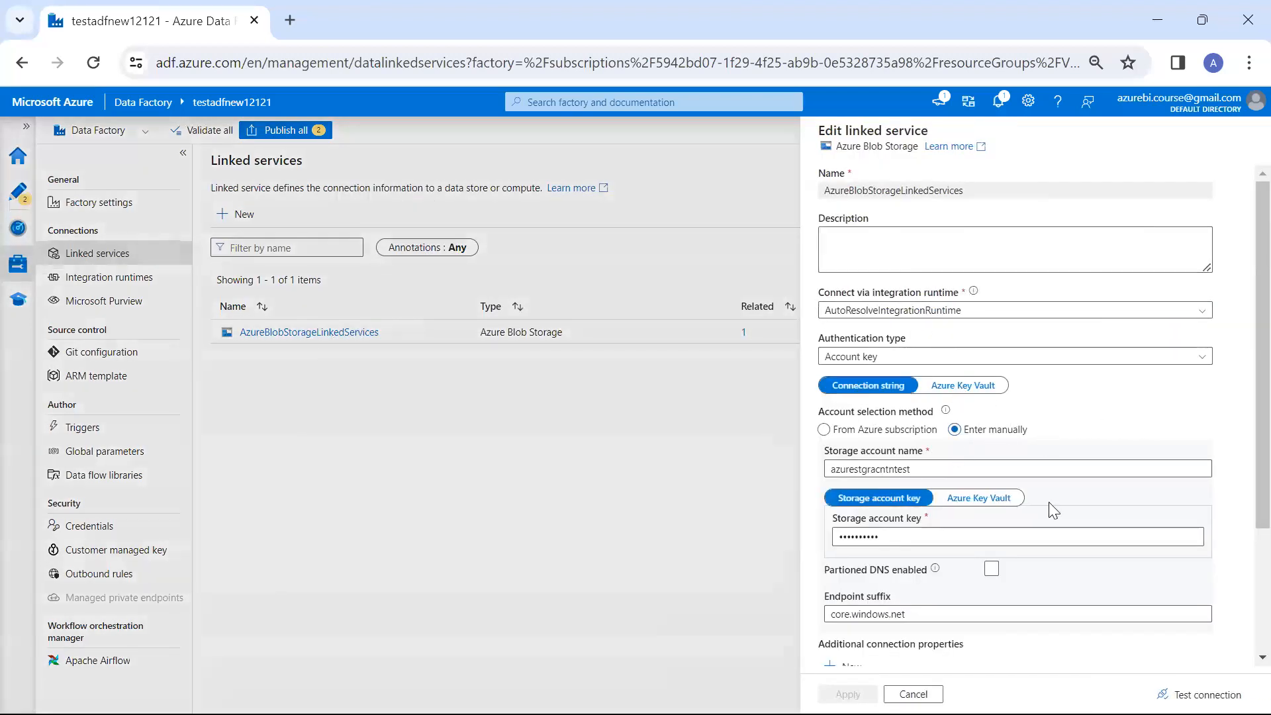
left_click(893, 693)
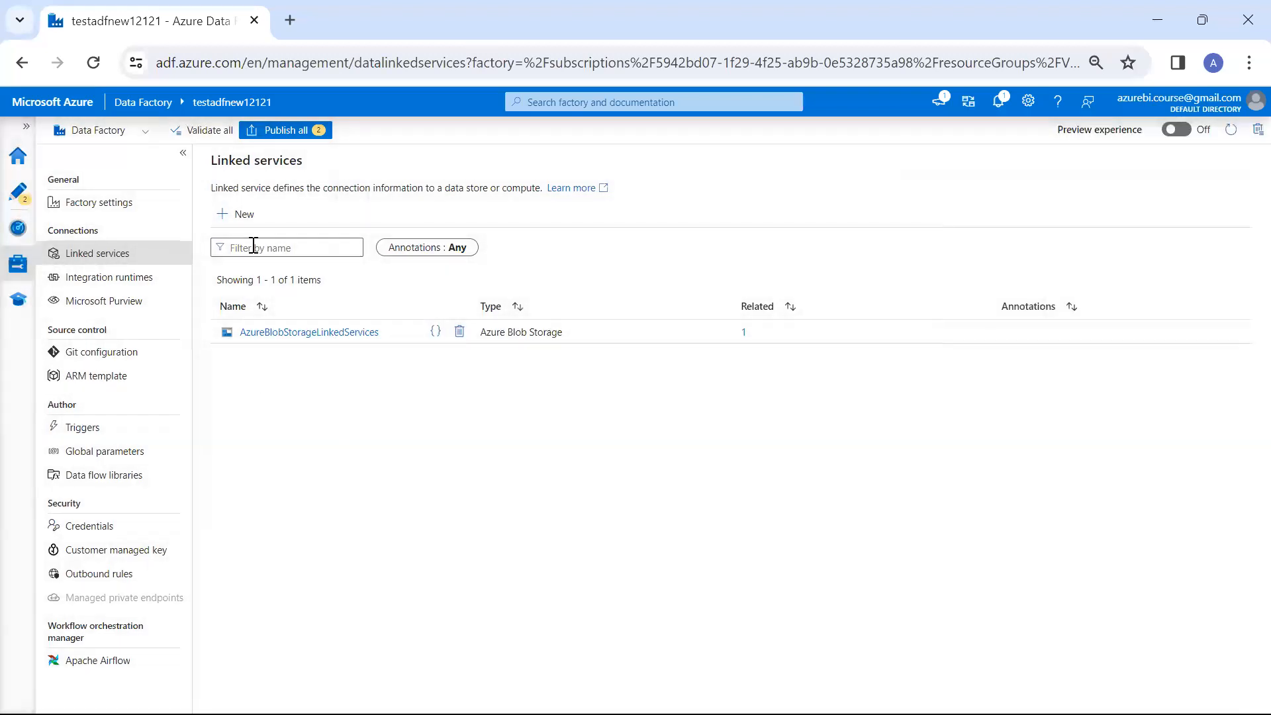
Start another linked service and check the SQL Server linked service in the ADF1.png diagram
left_click(242, 214)
key("alt+Tab")
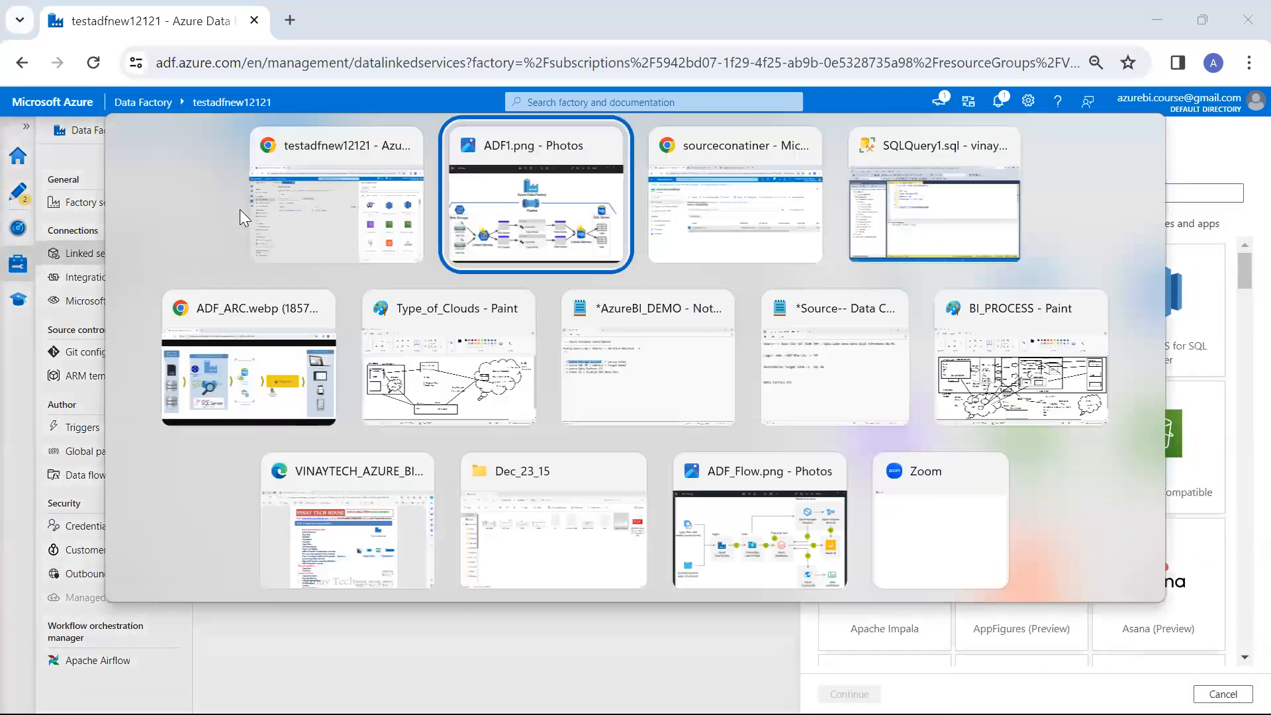
left_click_drag(947, 505, 1049, 321)
left_click_drag(676, 306, 959, 417)
mouse_move(693, 204)
left_mouse_down()
mouse_move(867, 207)
mouse_move(1040, 297)
left_mouse_up()
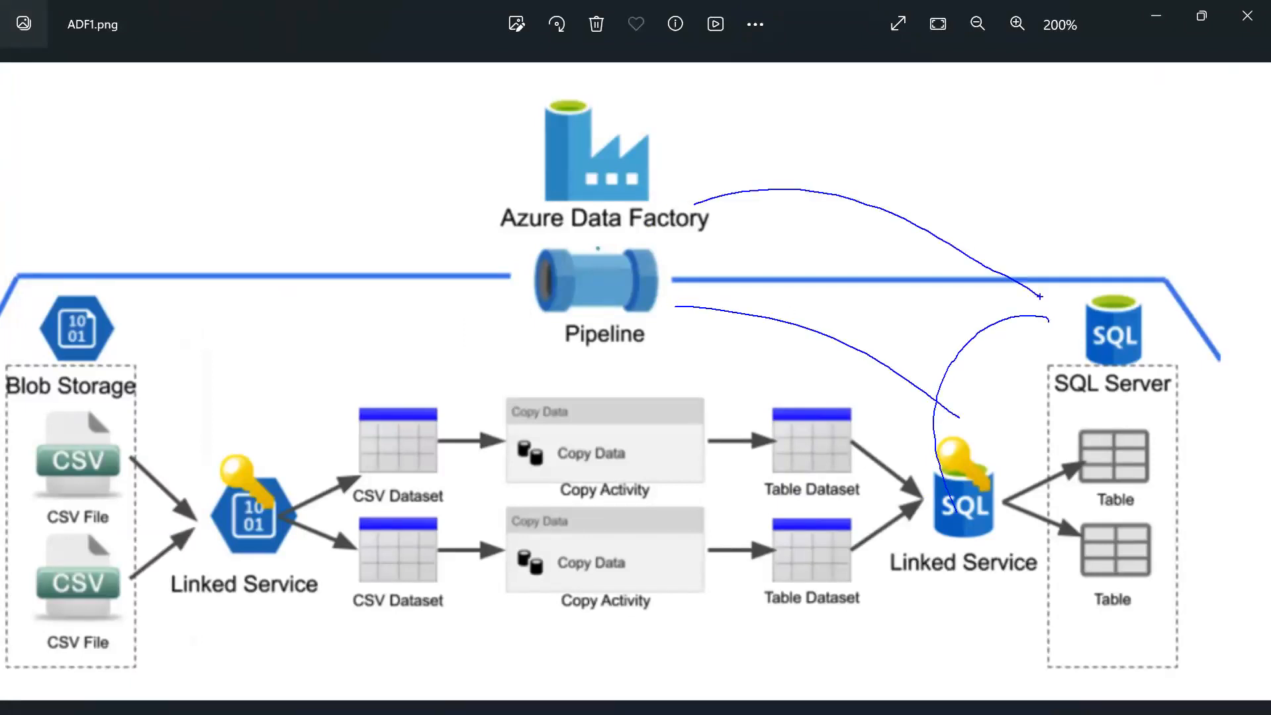
left_click_drag(984, 441, 1050, 348)
key("Escape")
key("alt+Tab")
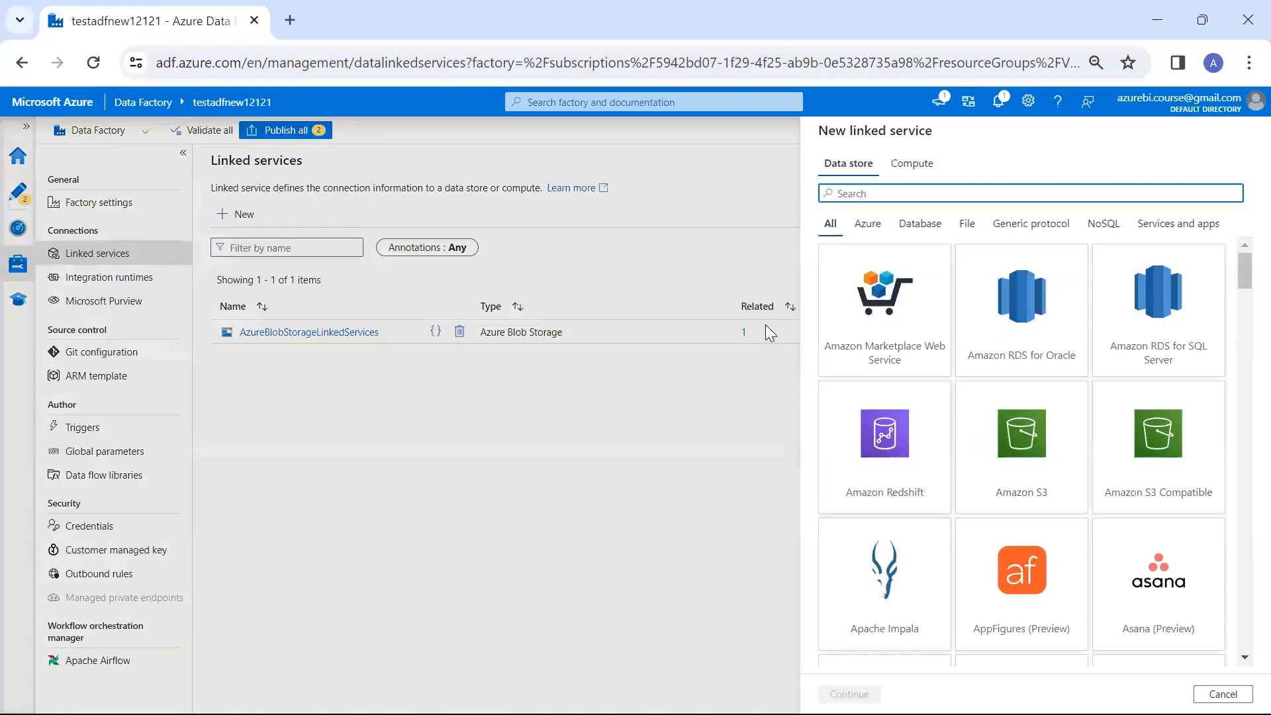
Search the data stores for sql, choose Azure SQL Database and name the linked service AzureSqlDatabaseLInkedServices
type("sql")
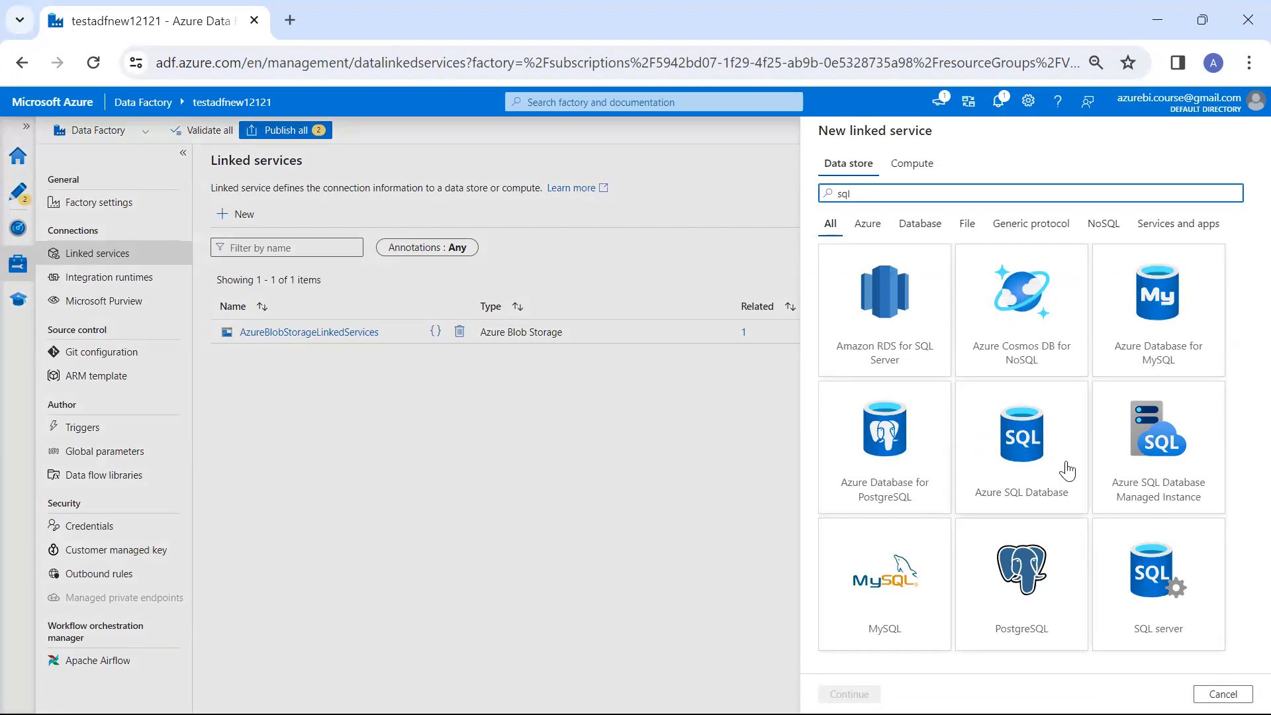
left_click(1025, 459)
key("Return")
key("BackSpace")
type("LInkedServices")
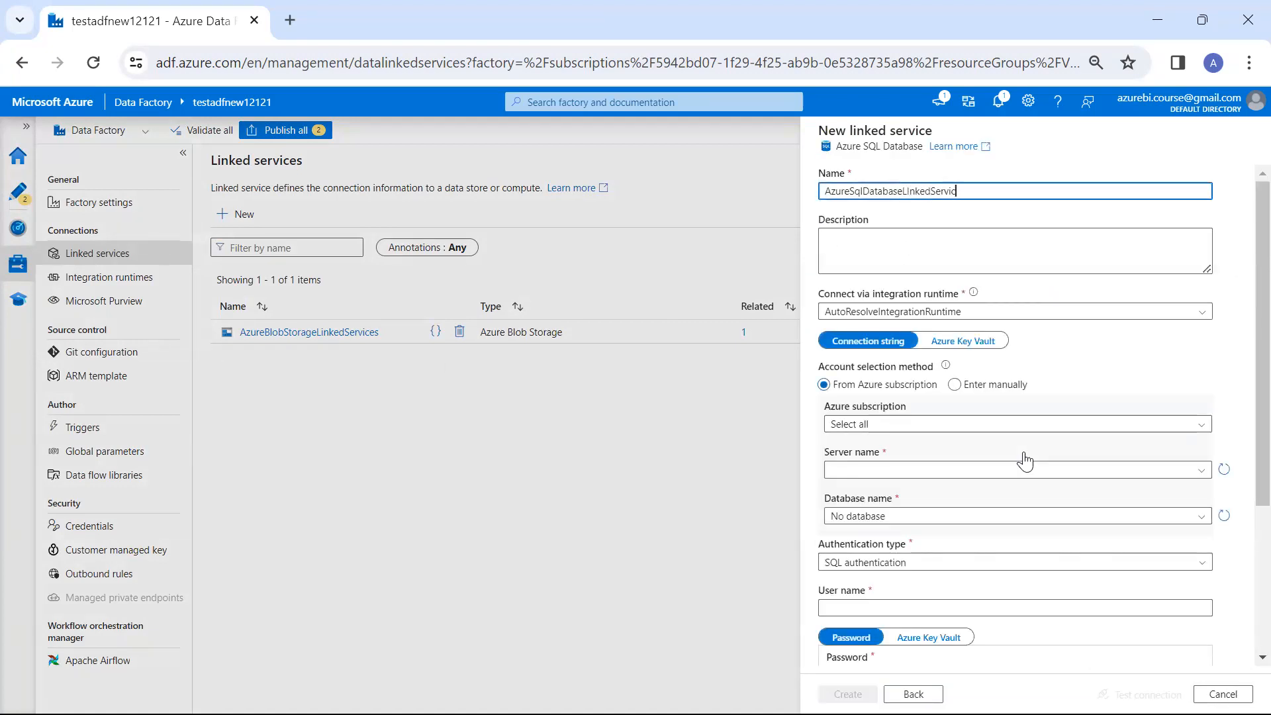
Connect the linked service to the Pay-As-You-Go subscription, server vinayetchsqlservernew and database customerdb
left_click(1040, 432)
left_click(1024, 463)
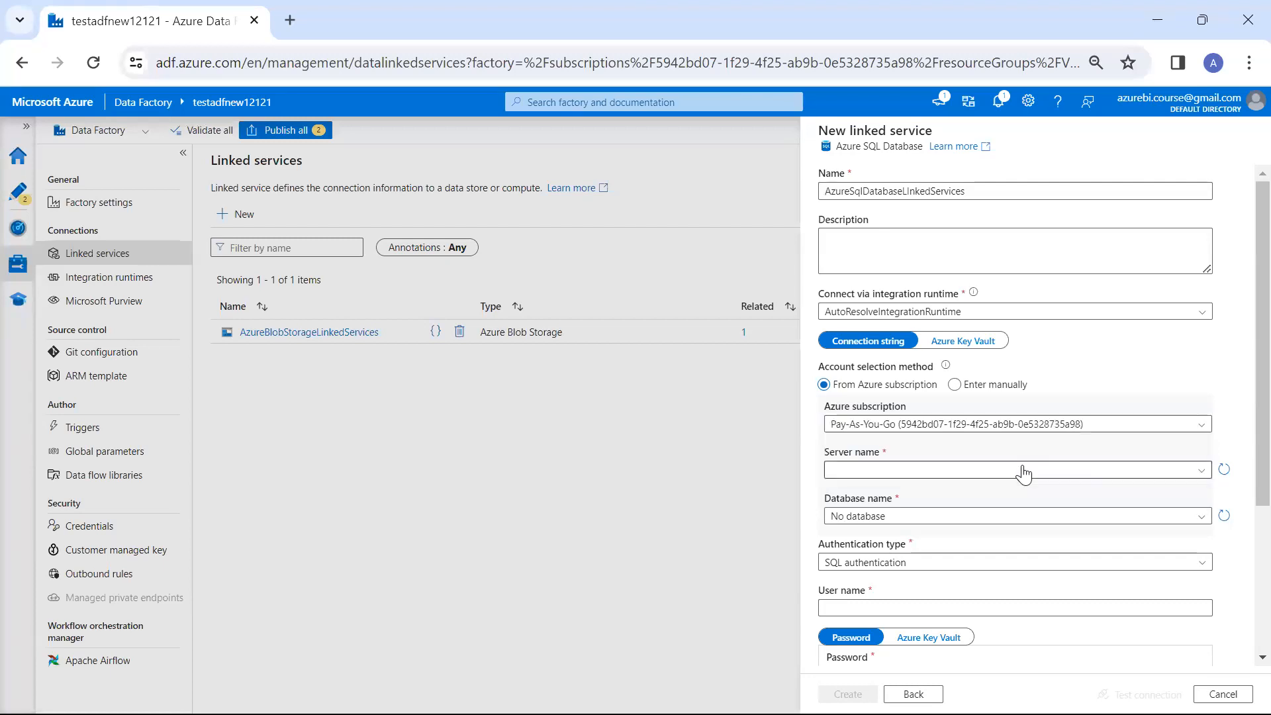
left_click(1021, 471)
left_click(1011, 491)
left_click(1008, 519)
left_click(1005, 537)
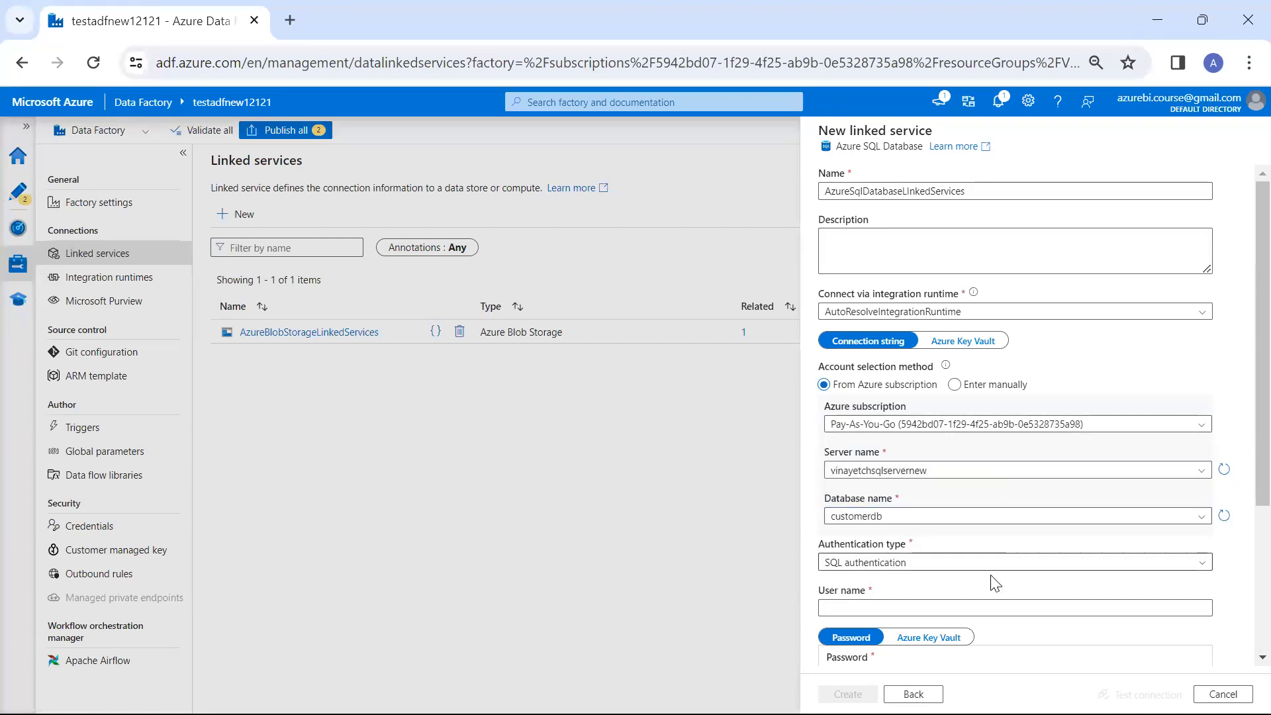
Set the linked service's SQL authentication user name to vinayetchsqlservernew, without the database.windows.net suffix
left_click(987, 607)
type("vinayetchsqlservernew.database.windows.net")
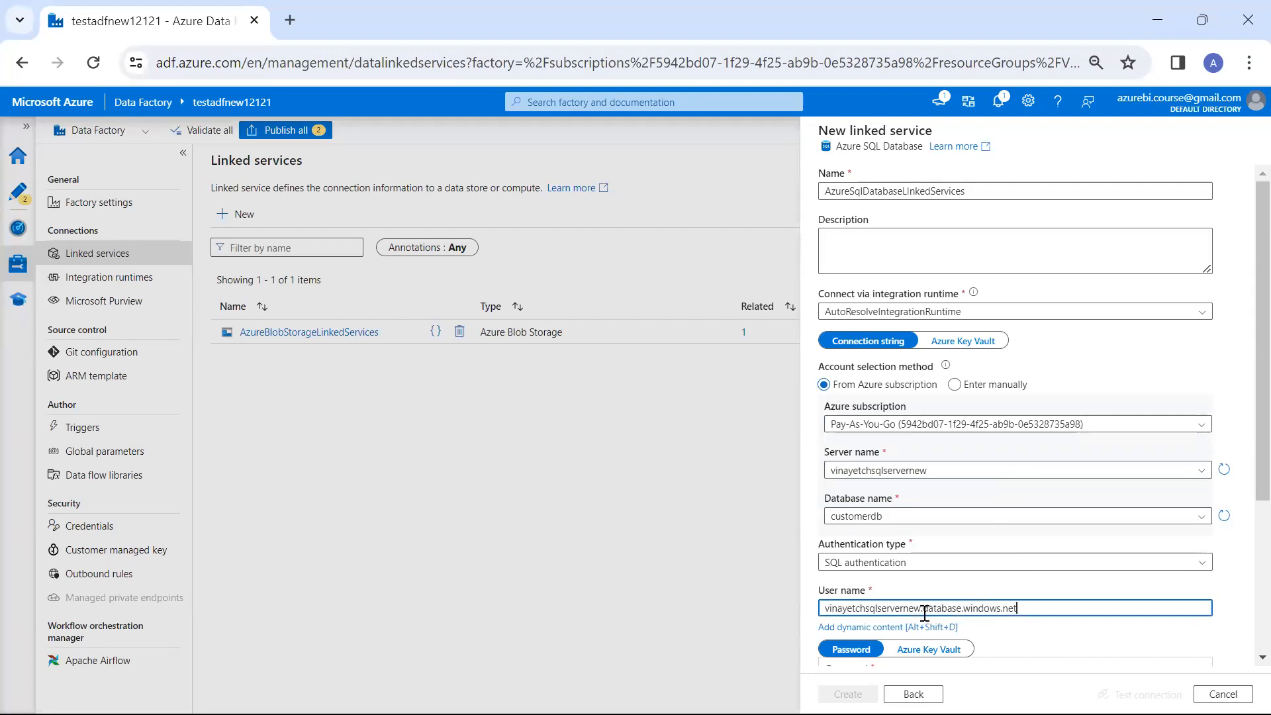
left_click(924, 609, "shift")
key("BackSpace")
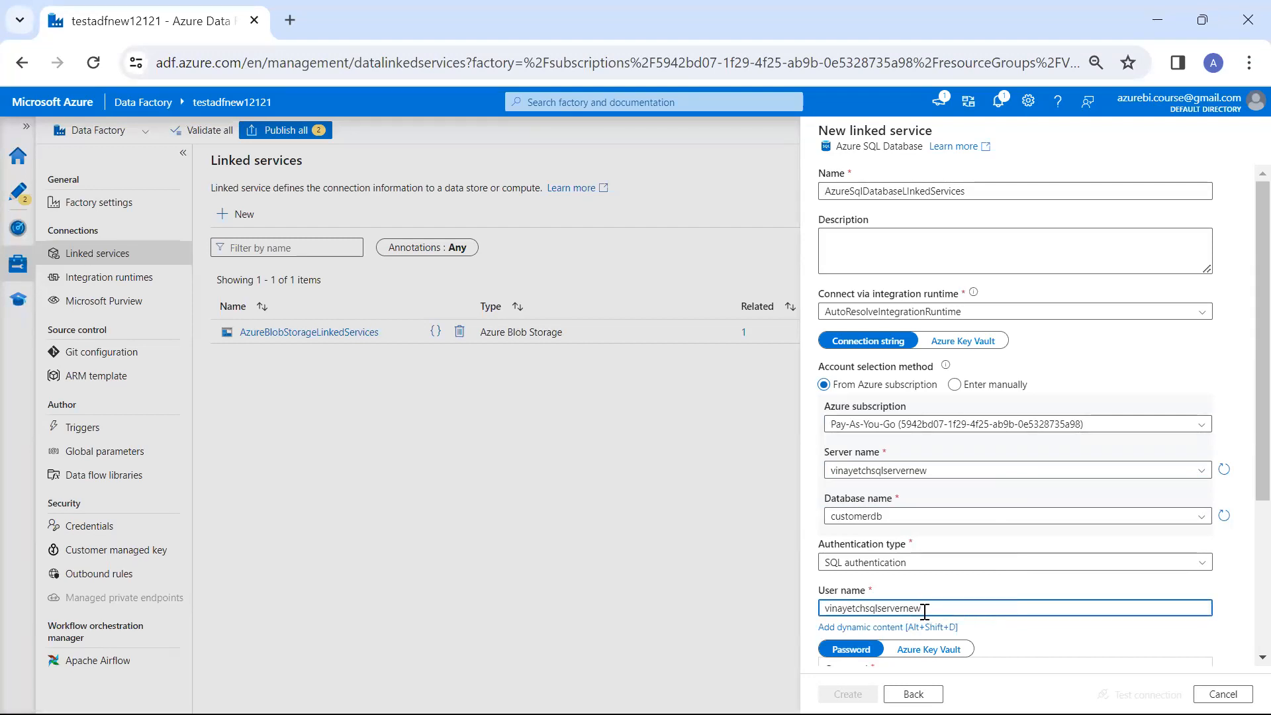
scroll(1085, 582, "down", 3)
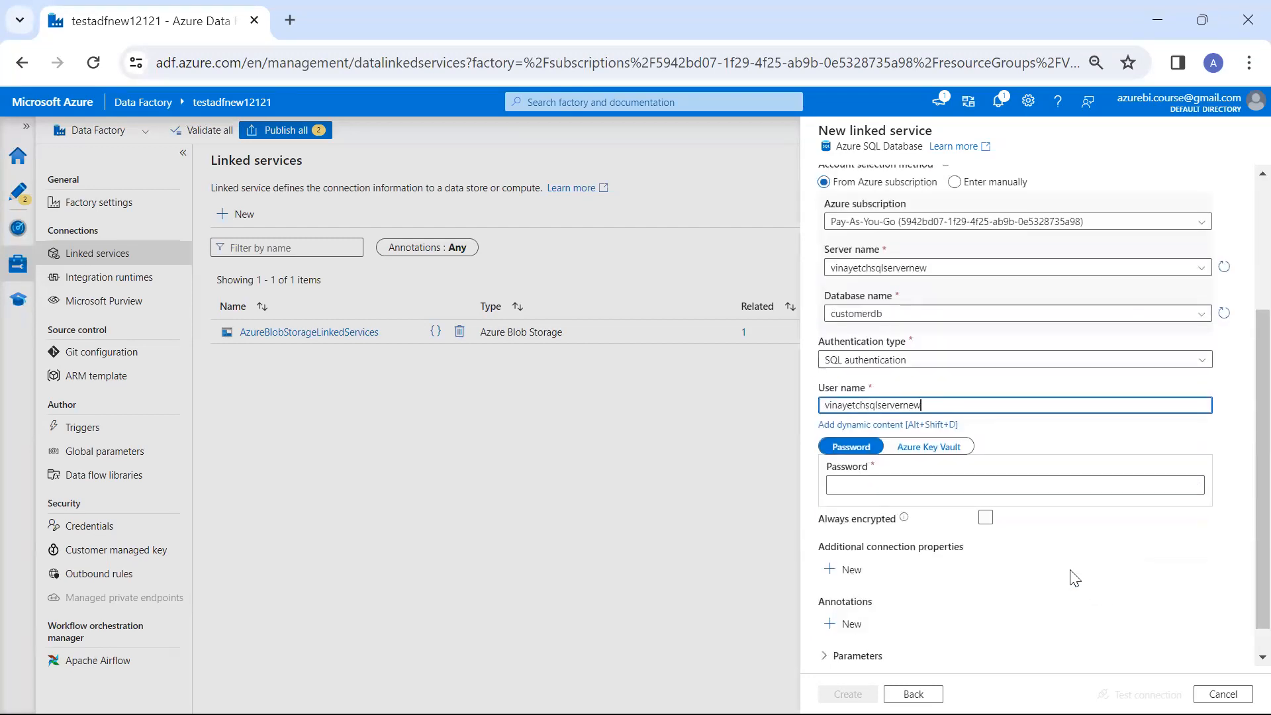
Enter the SQL login password, test the connection and create the linked service
left_click(961, 487)
type("*********")
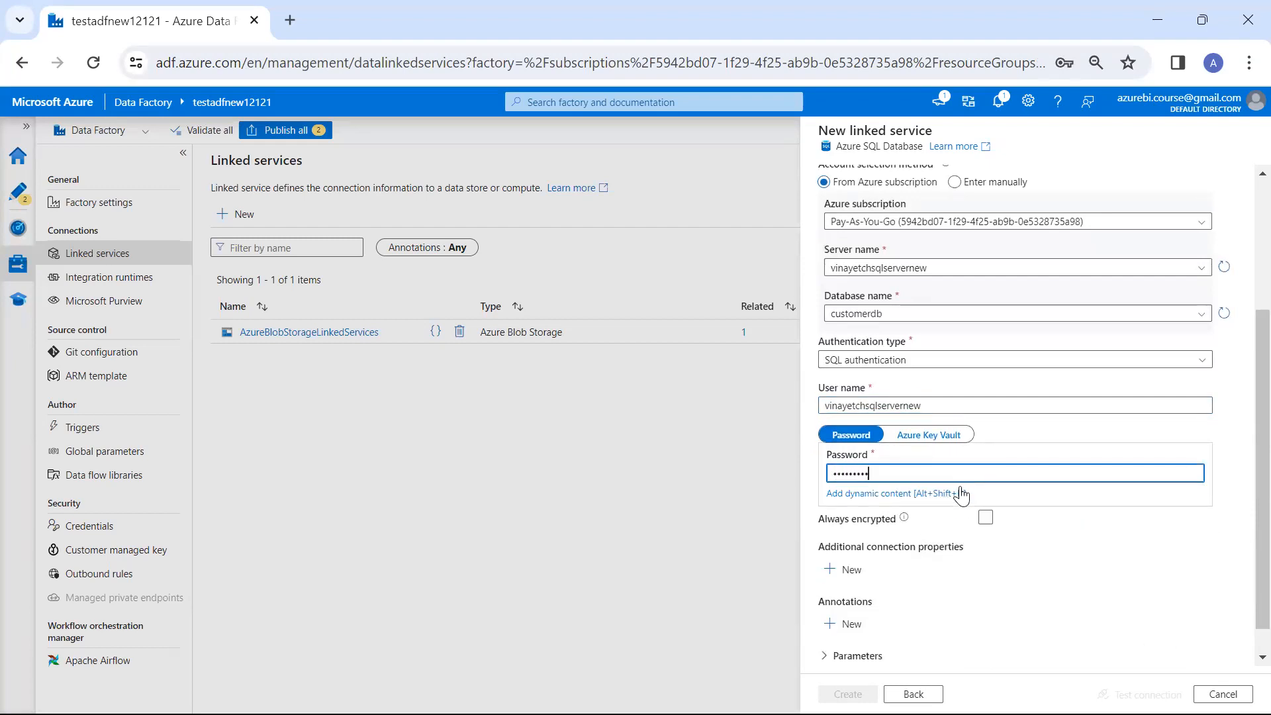
left_click(1140, 695)
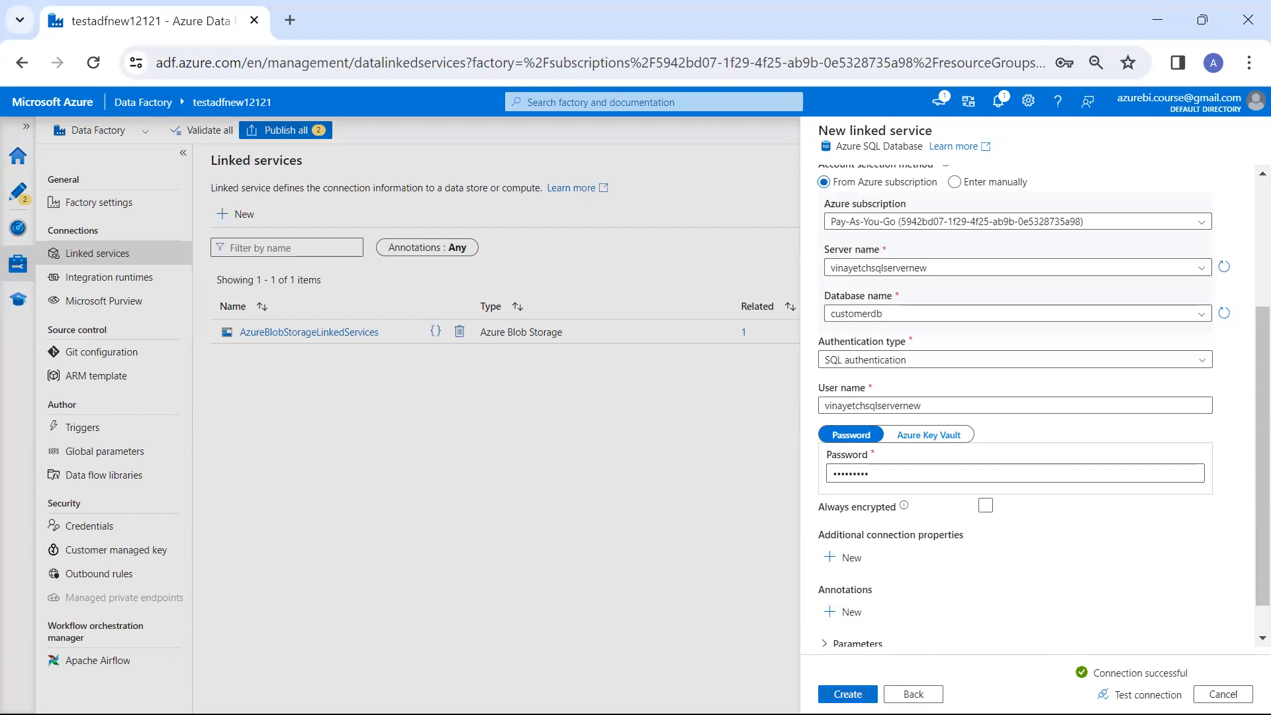
left_click(847, 694)
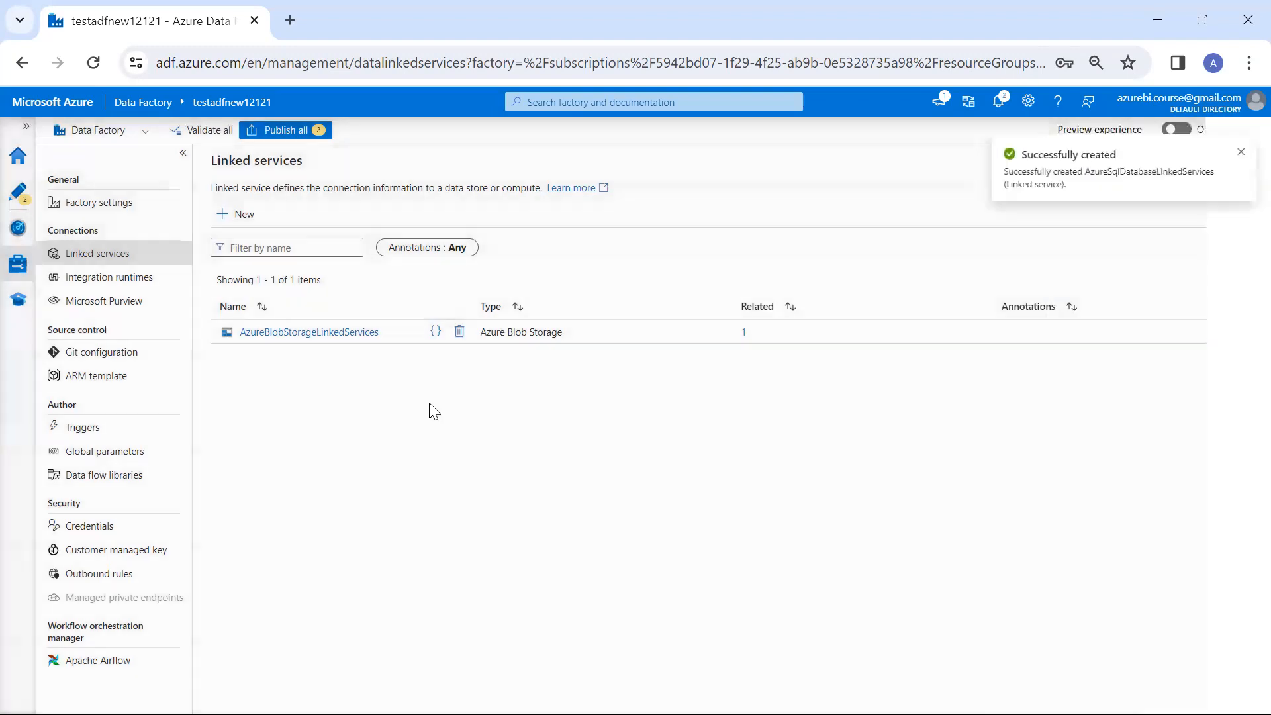
Rename the Copy data activity in BLOB_SOURCE_ASQL_TABLE_Pipeline to Blob_Copy data_ASQL
left_click(20, 193)
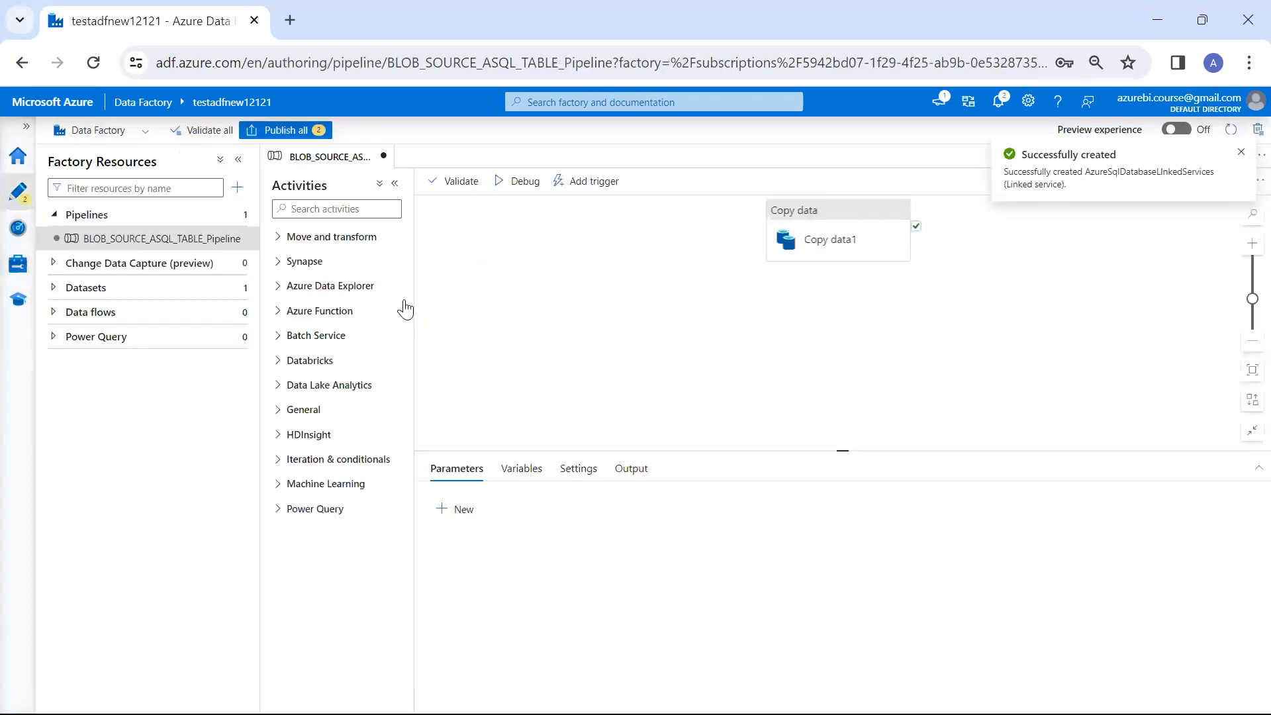
left_click(835, 249)
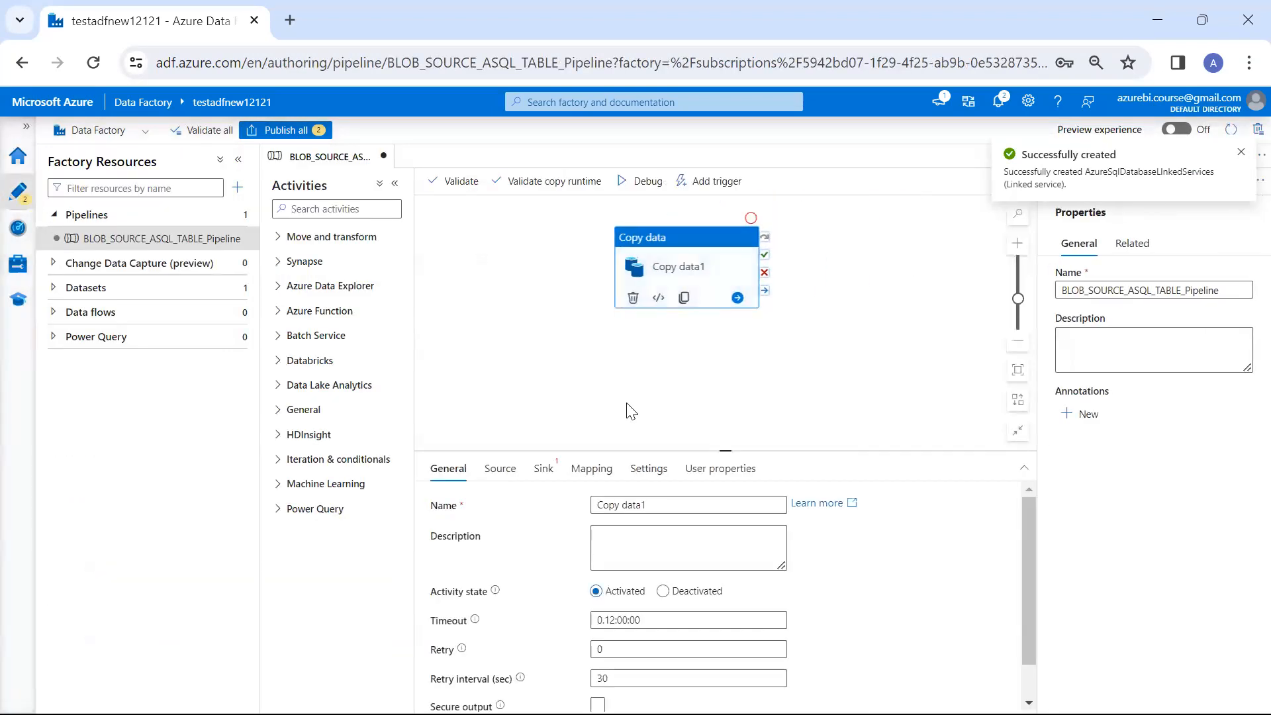
left_click(658, 506)
key("BackSpace")
key("Home")
type("Blo")
type("_SOURCE")
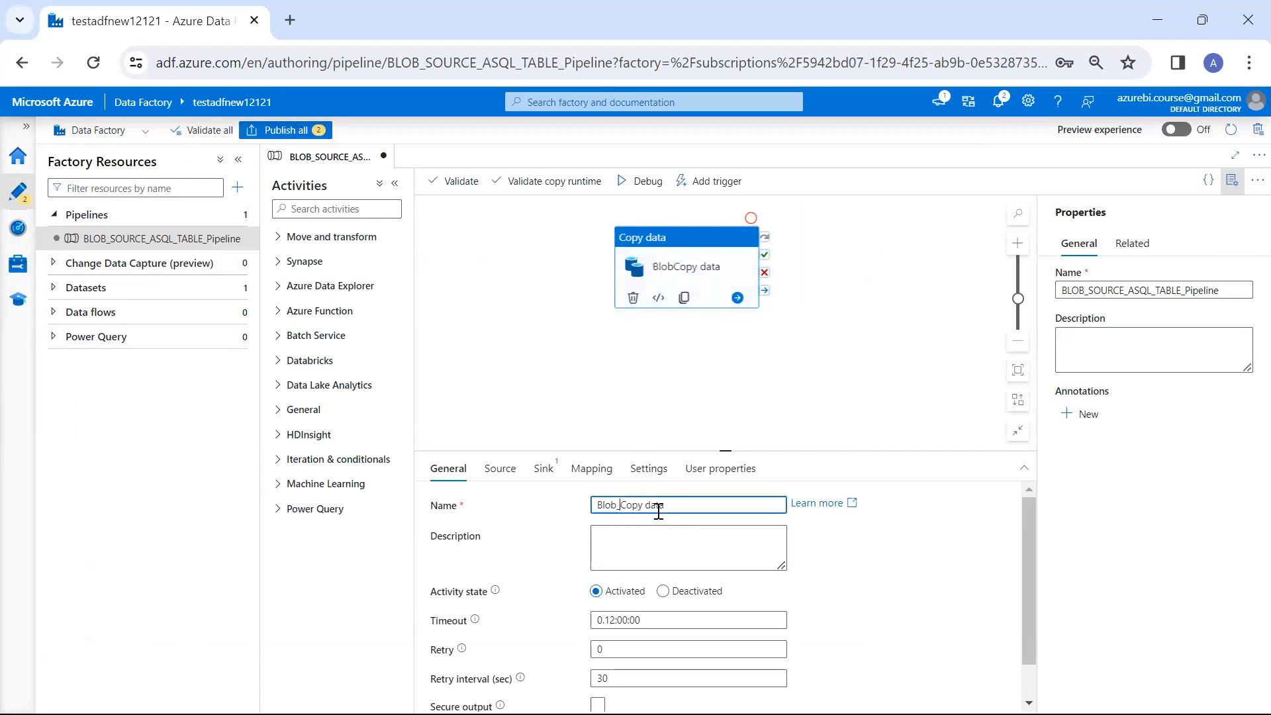
type("_ASQL")
left_click(661, 395)
left_click(668, 264)
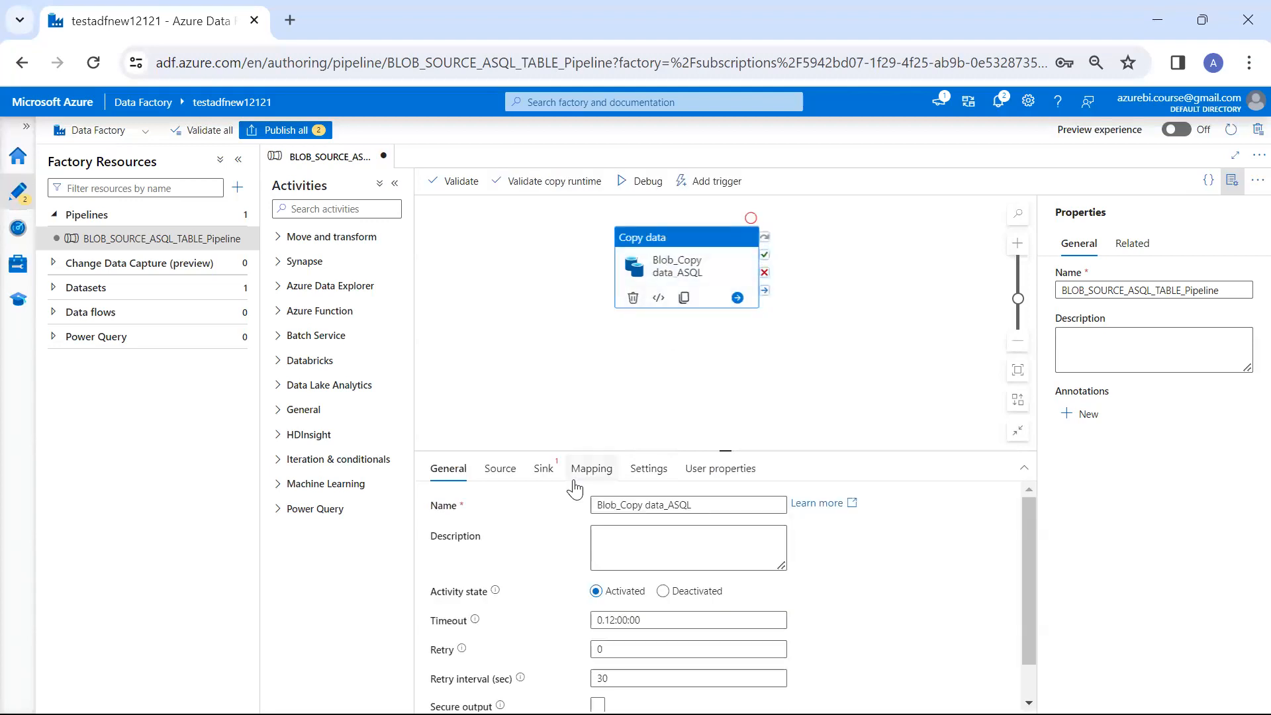
Start a new sink dataset for the copy activity, searching the data stores for sql and choosing Azure SQL Database
left_click_drag(582, 447, 581, 357)
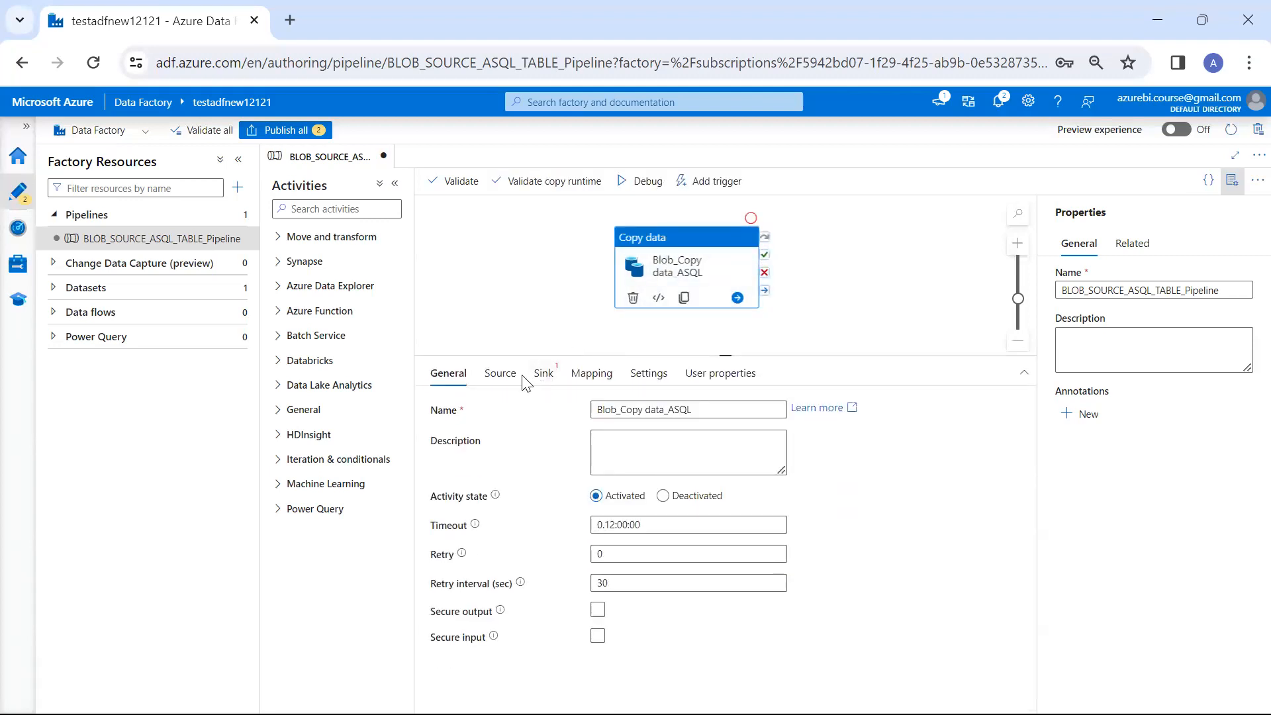
left_click(497, 375)
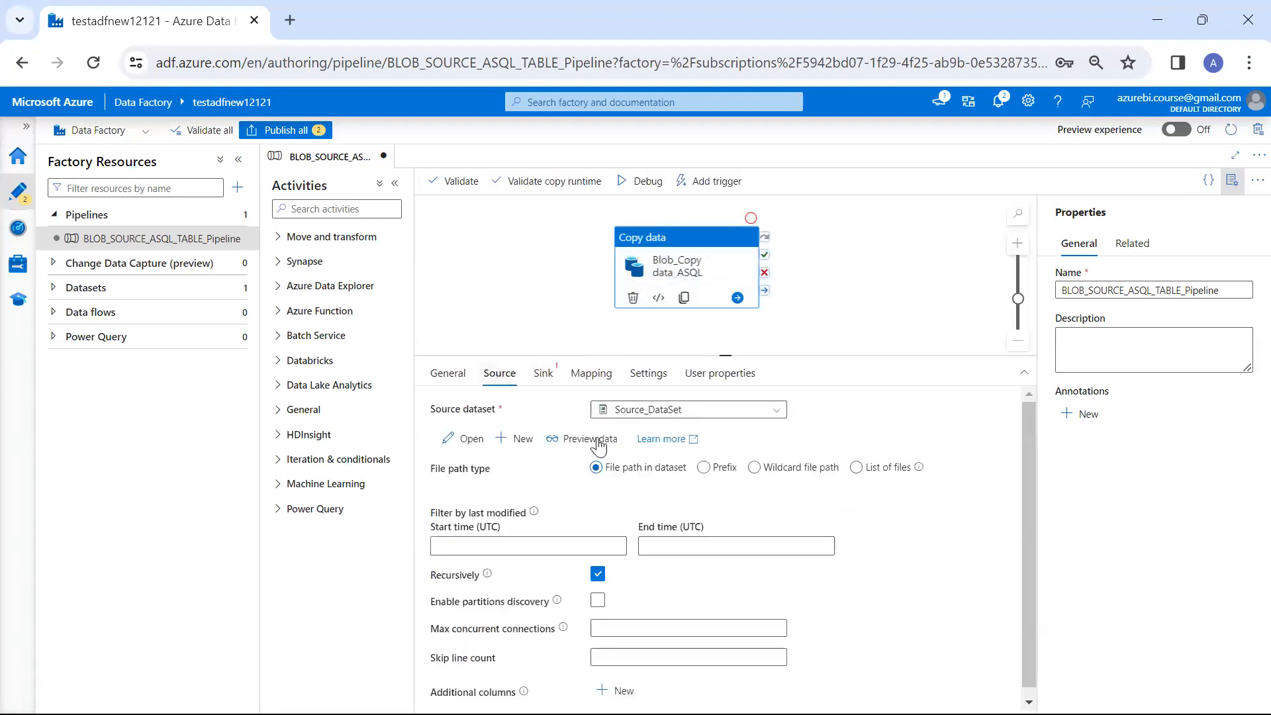
left_click(540, 374)
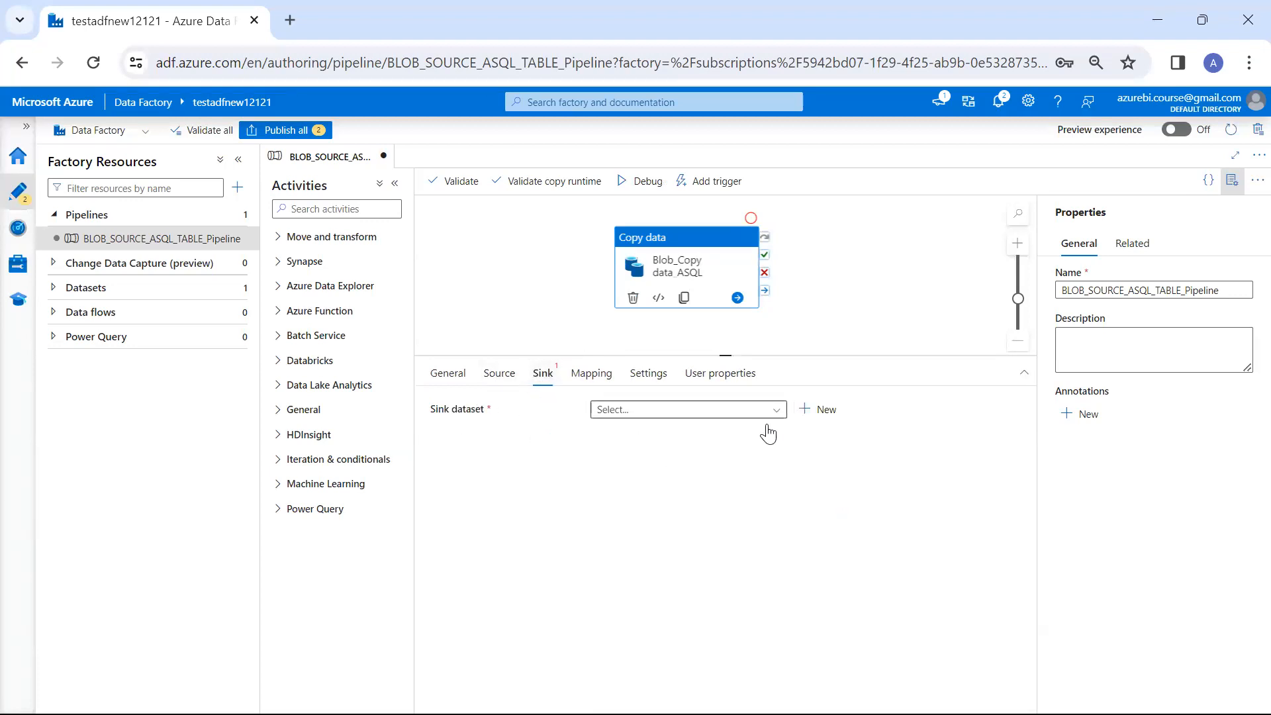
left_click(817, 411)
type("sql")
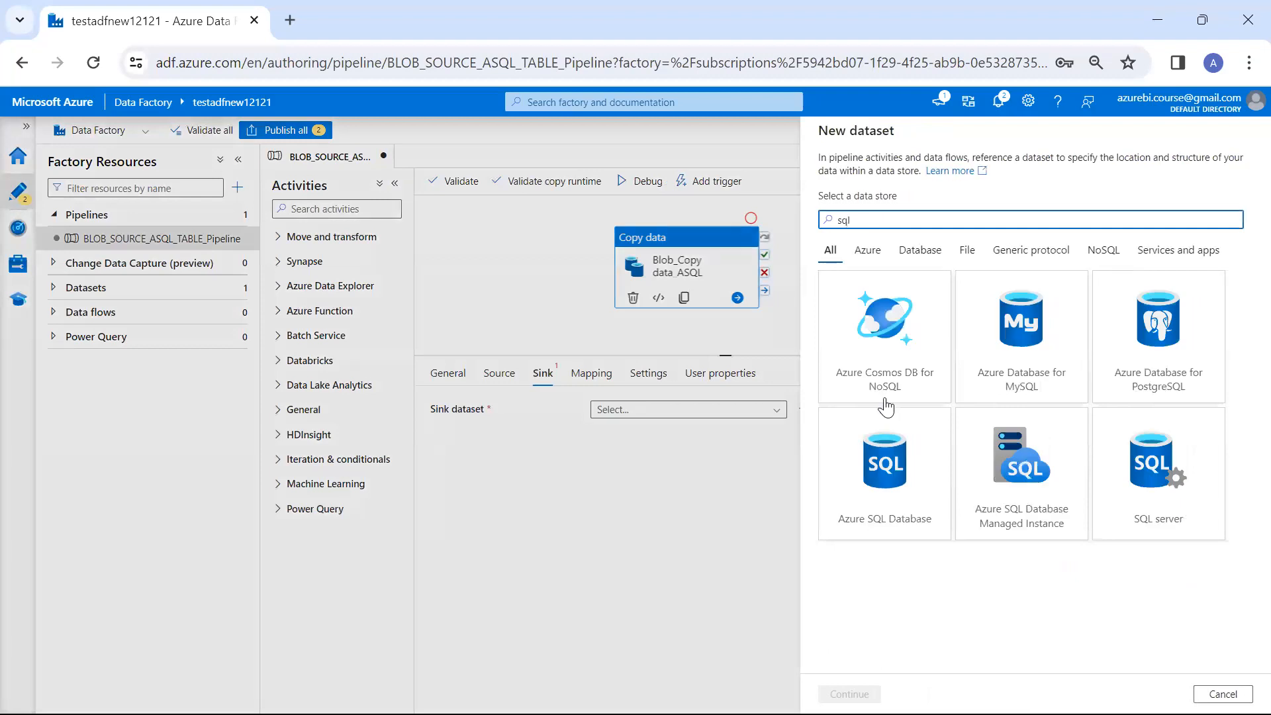
double_click(897, 516)
Name the sink dataset AzureSqlTable_DS and link it to AzureSqlDatabaseLInkedServices
left_click(978, 184)
key("BackSpace")
left_click(958, 224)
left_click(958, 224)
left_click(953, 223)
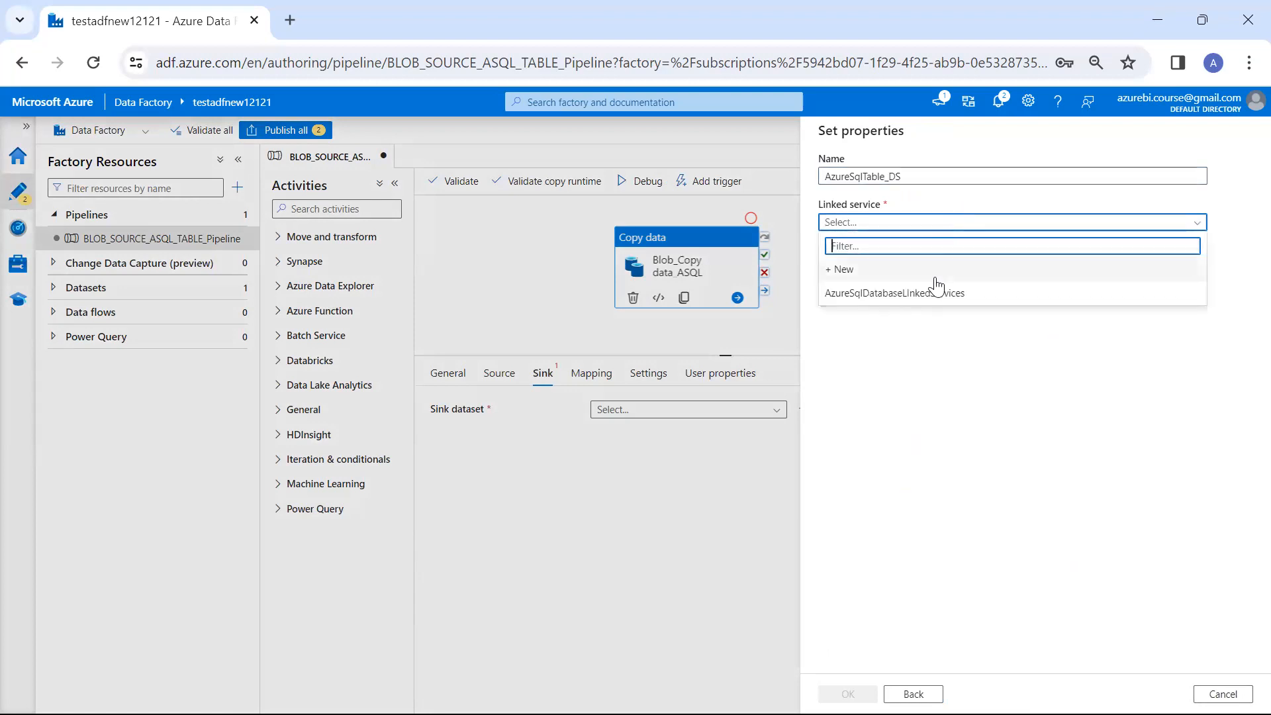
left_click(936, 286)
Switch to SQL Server Management Studio and check the target table's name in SQLQuery1.sql
key("alt+Tab")
key("alt+Tab")
key("alt+Tab")
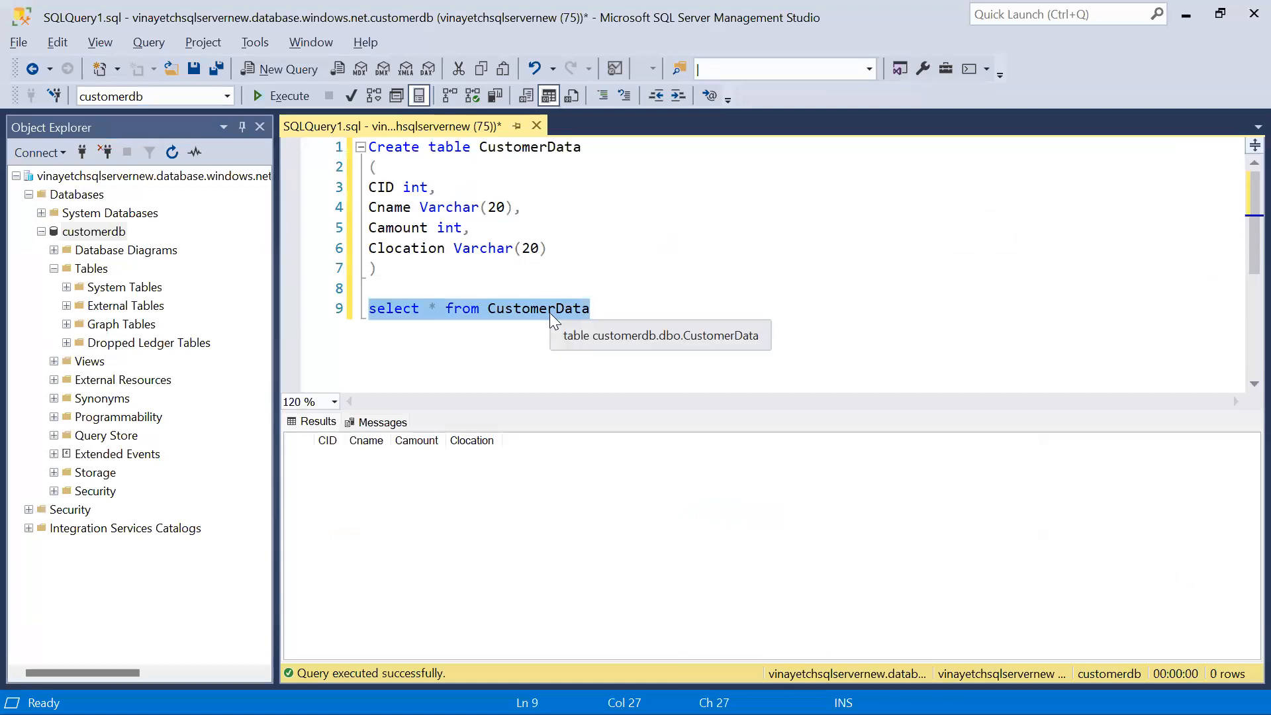
left_click(549, 312)
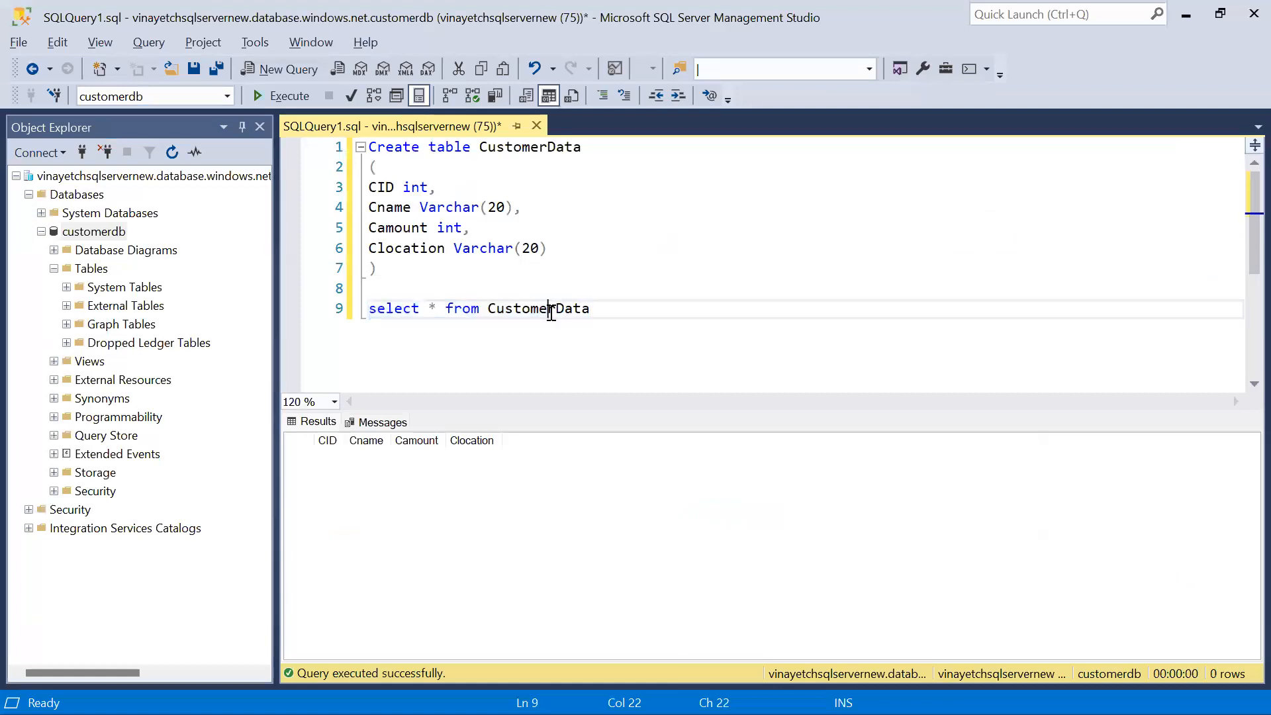
key("alt+Tab")
Set the sink dataset's table to dbo.CustomerData and create the dataset
left_click(965, 269)
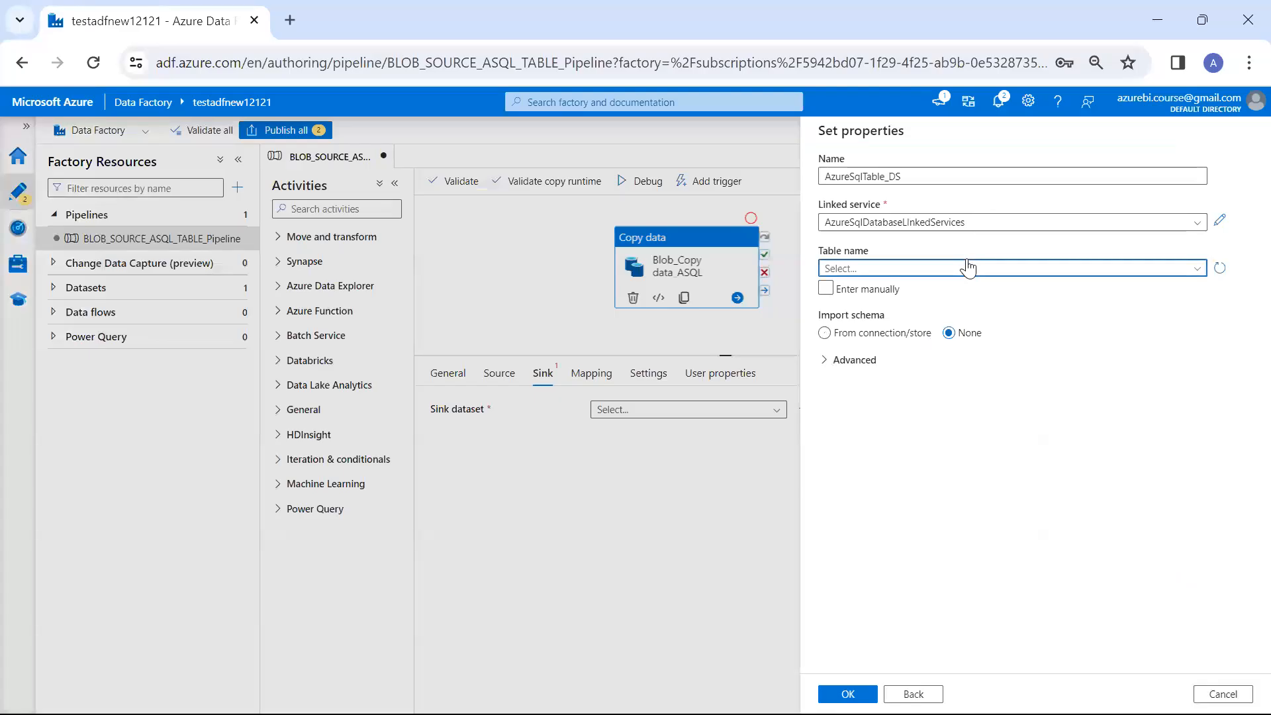
left_click(962, 289)
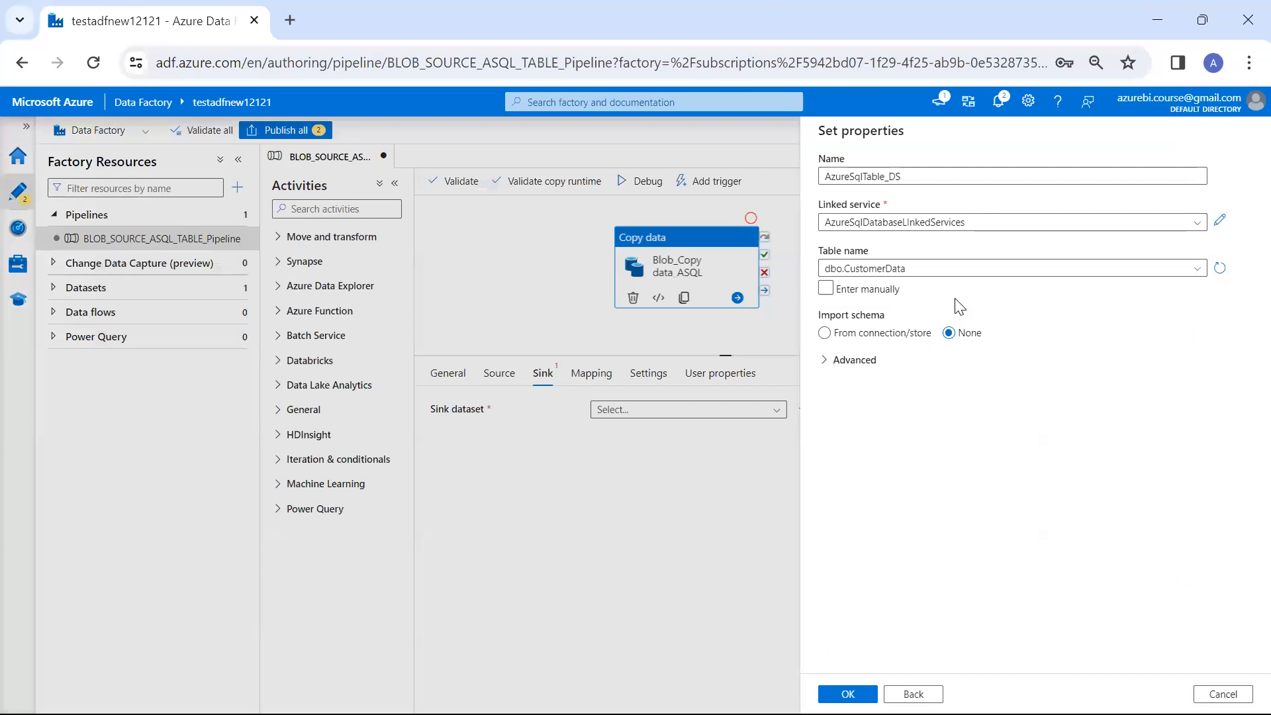
left_click(848, 693)
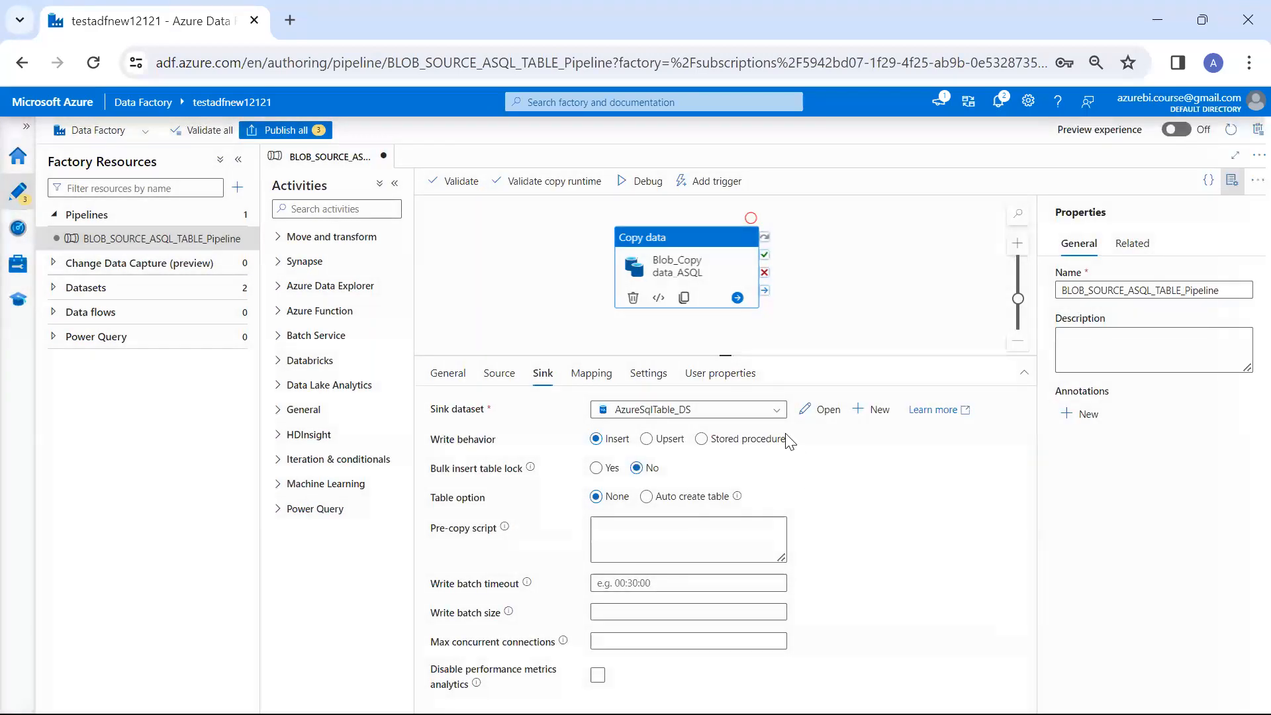
Switch to the Azure portal, open the Query editor of the customerdb database and sign in with the SQL login password
key("alt+Tab")
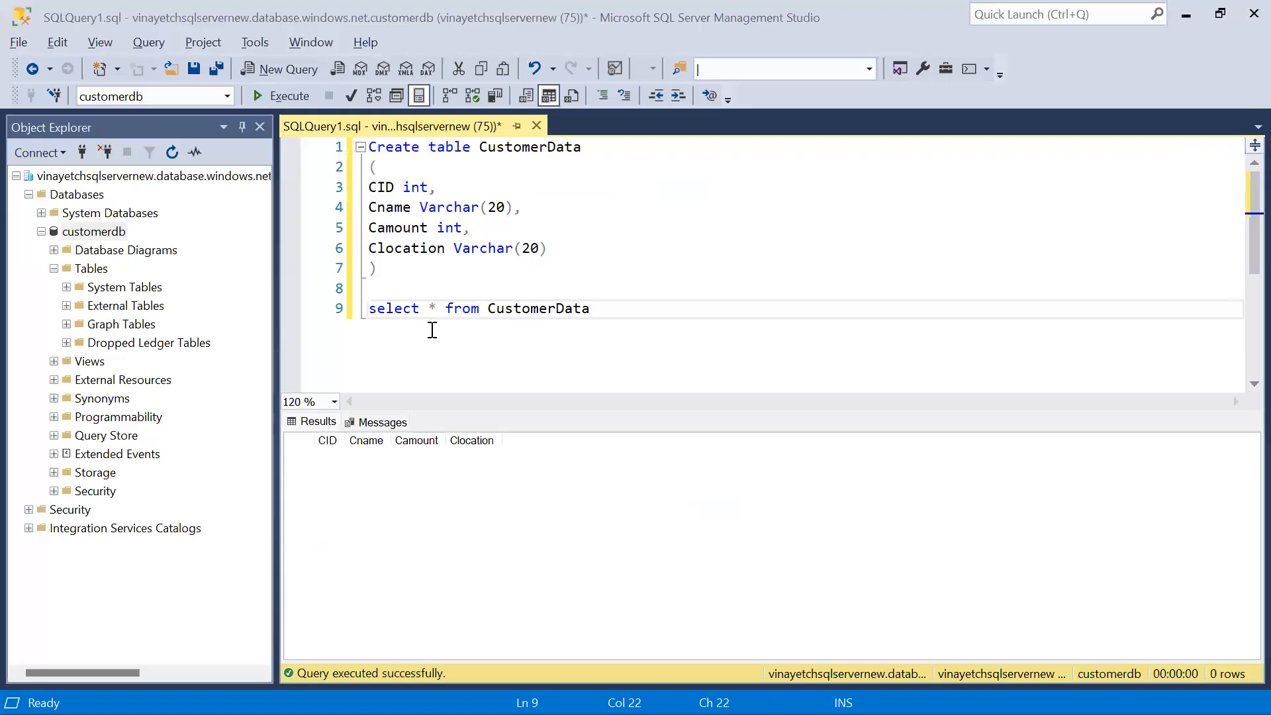
key("alt+Tab")
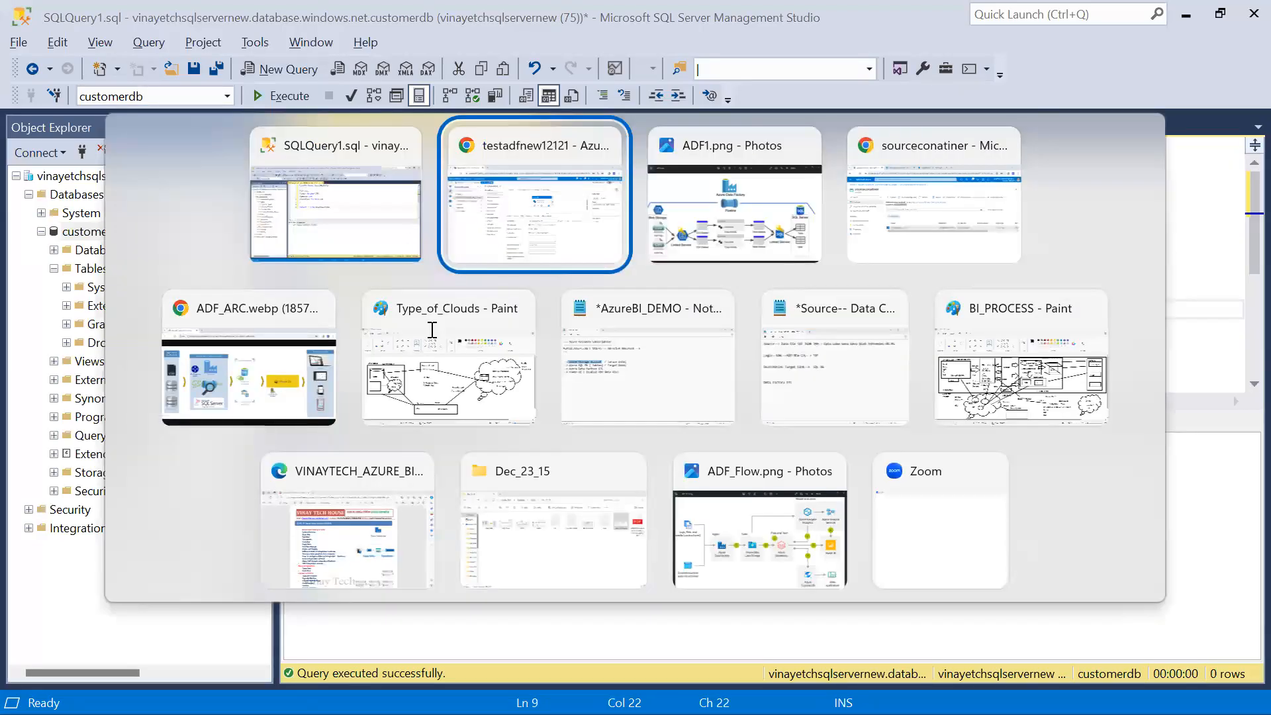
left_click(400, 20)
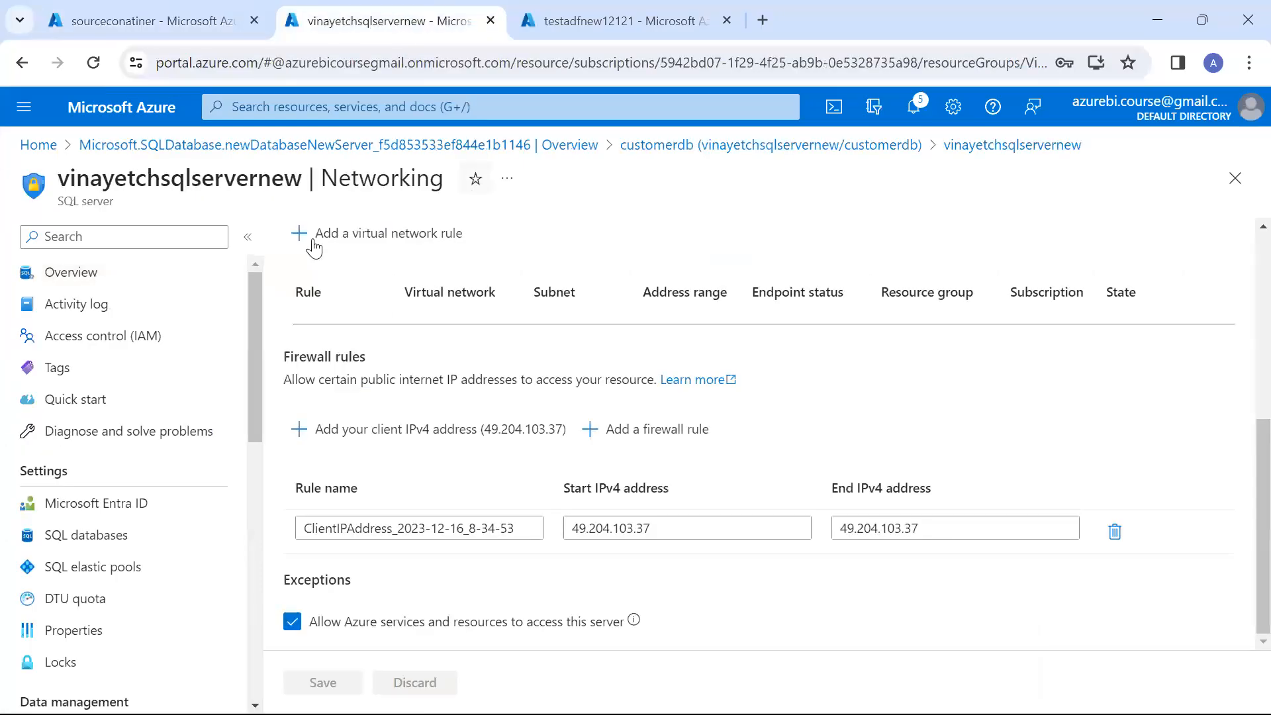
left_click(693, 147)
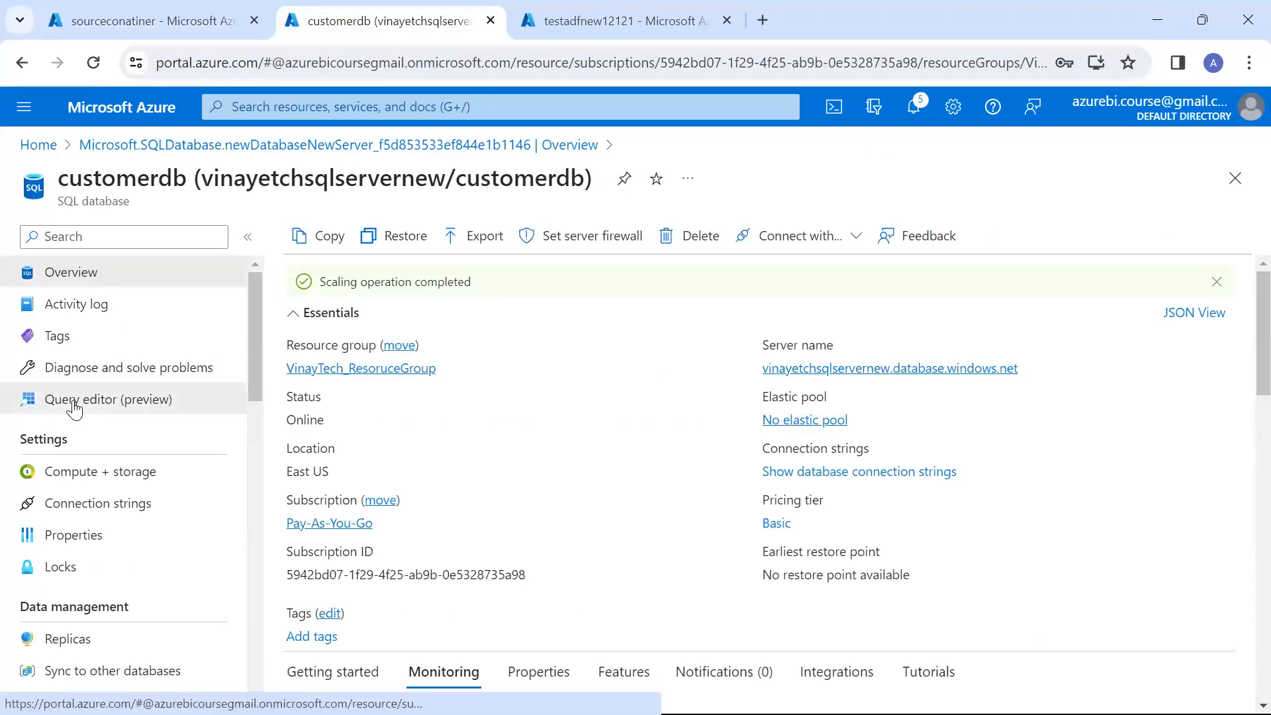
left_click(76, 409)
left_click(548, 594)
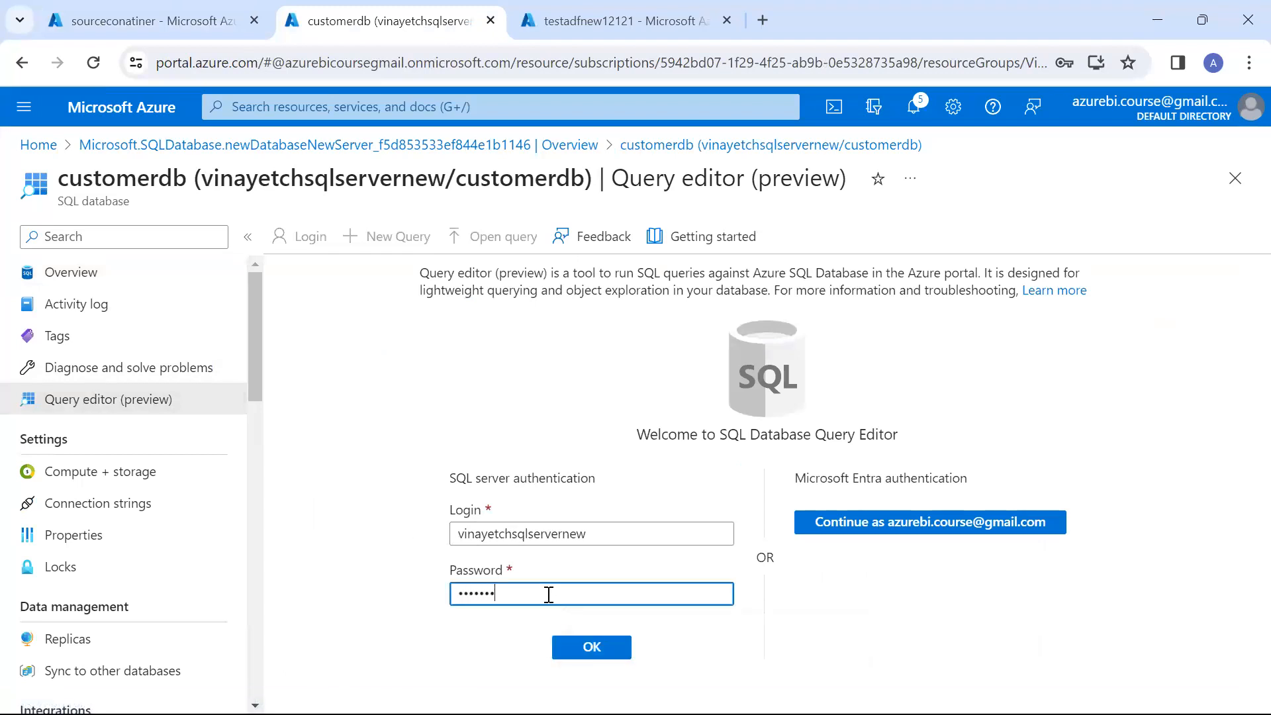
key("Return")
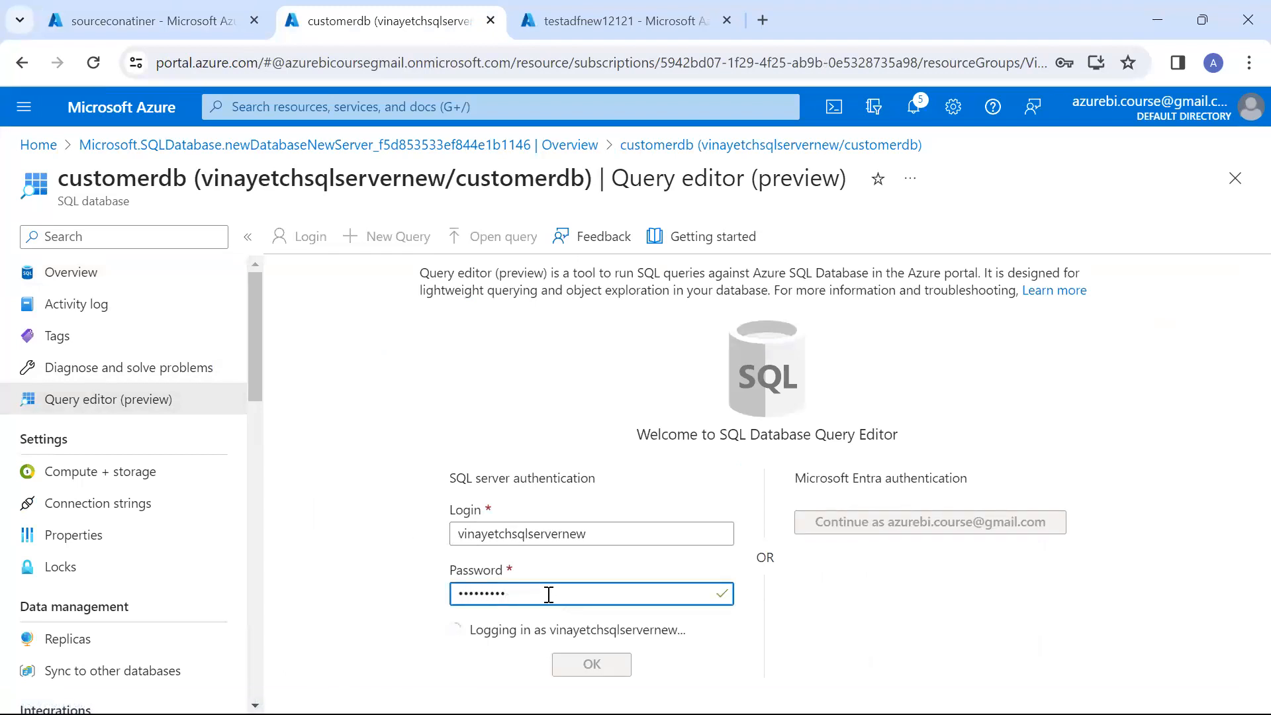
Run select * from [dbo].[CustomerData] in the Query editor and view the result rows
left_click(286, 445)
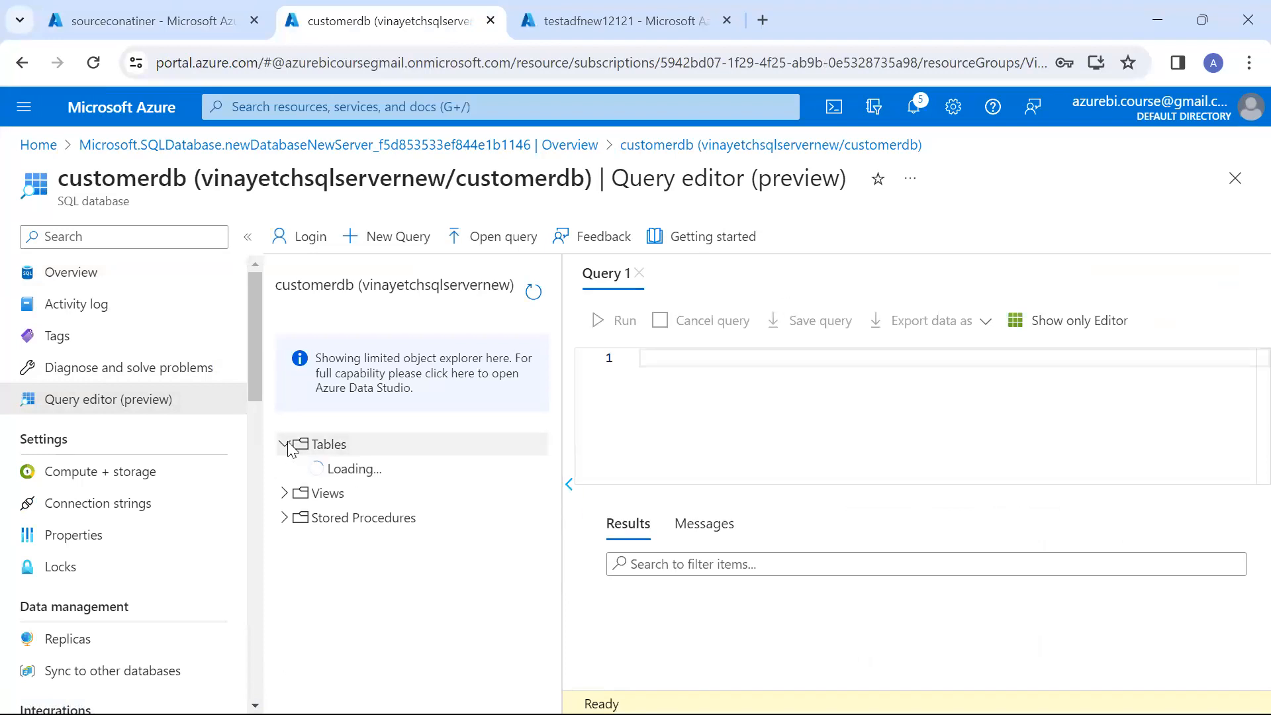
left_click(703, 446)
type("select * from [dbo].[CustomerData]")
key("ctrl+a")
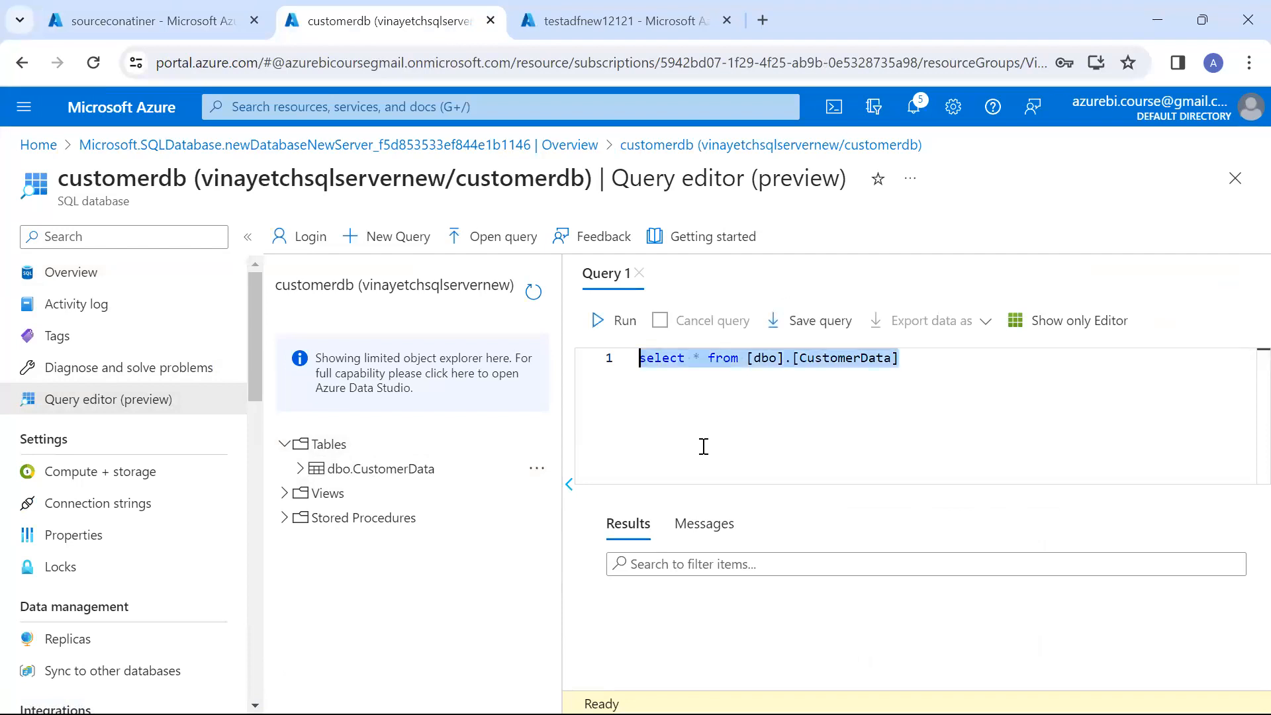
left_click(619, 322)
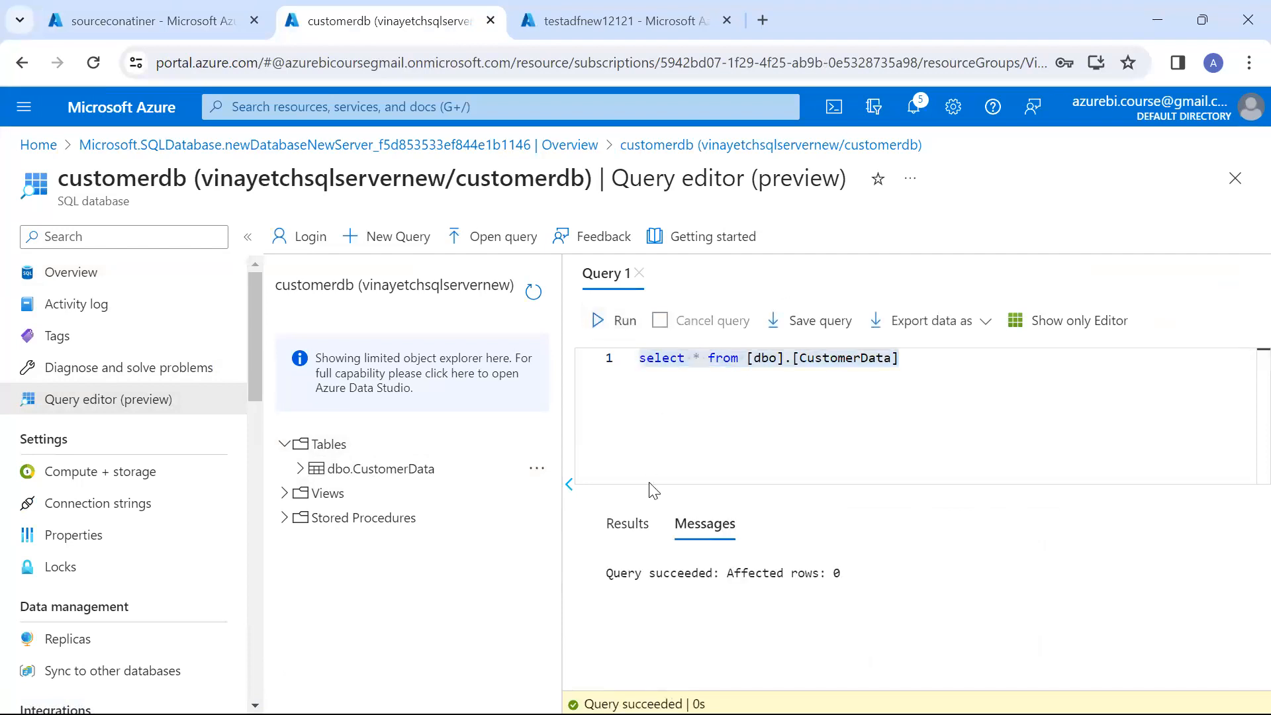
double_click(628, 525)
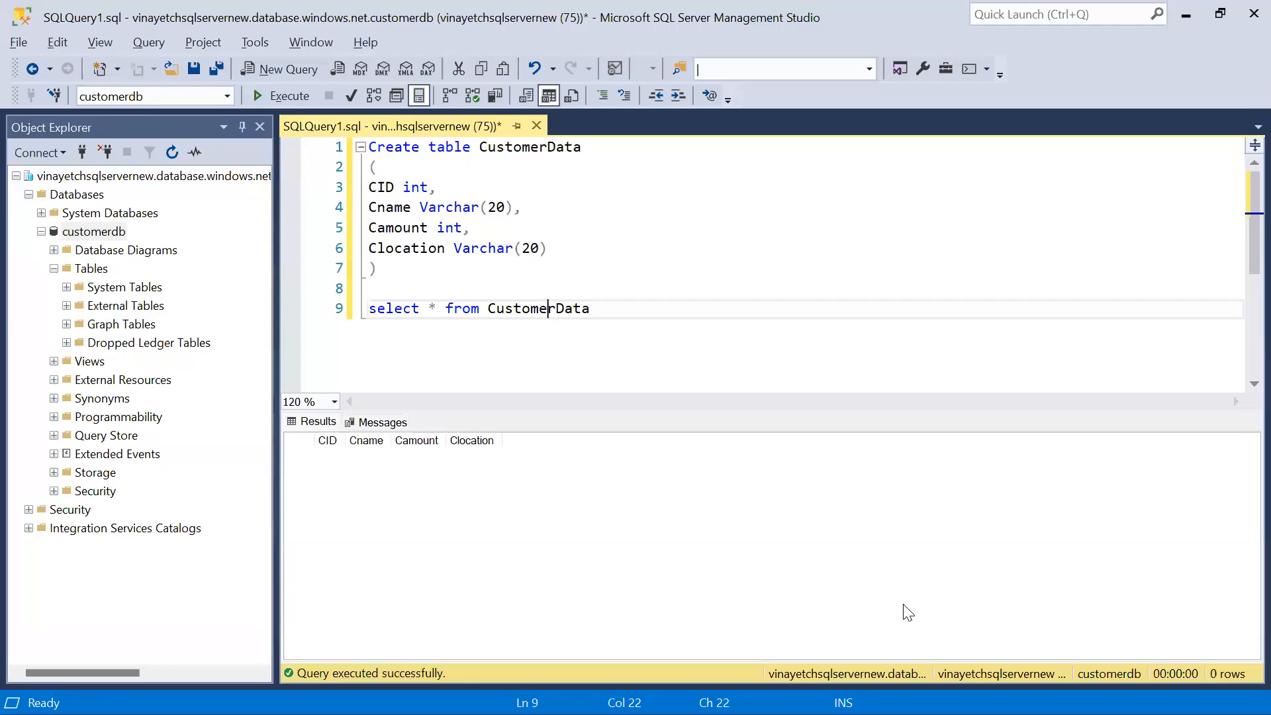
Switch back to the testadfnew12121 data factory and start a debug run of the pipeline
key("alt+Tab")
key("Tab")
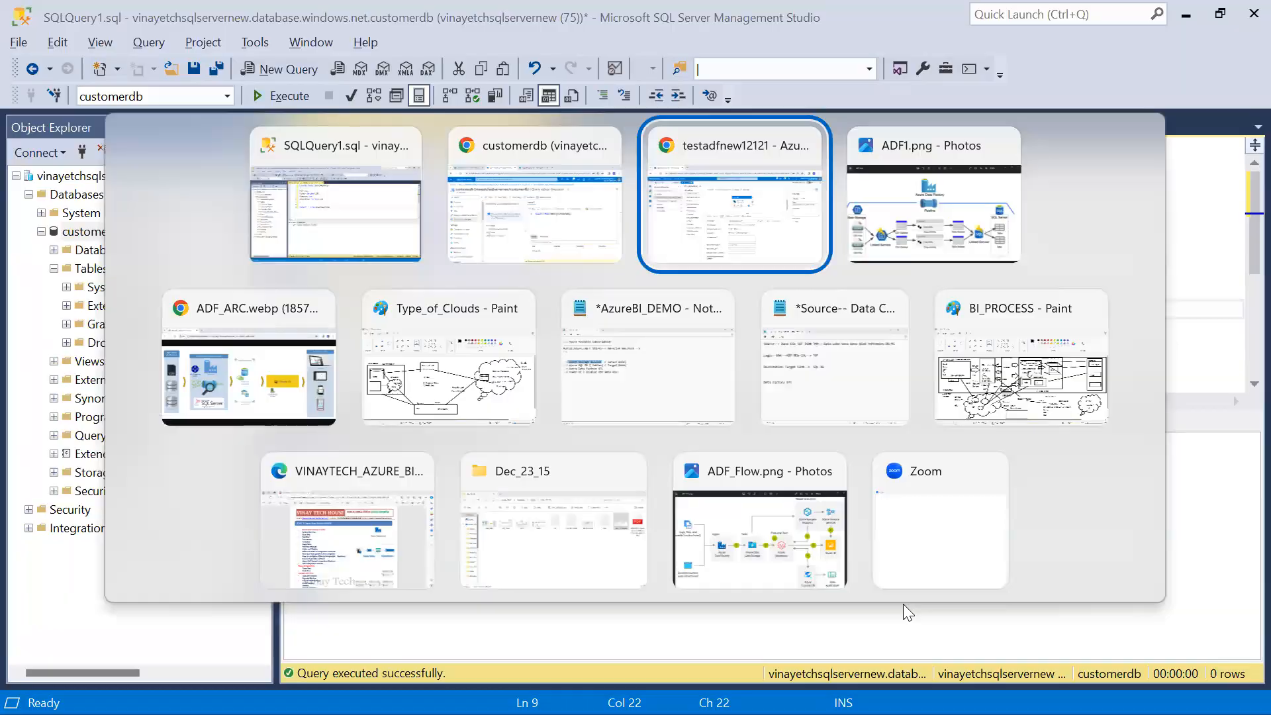
left_click(879, 301)
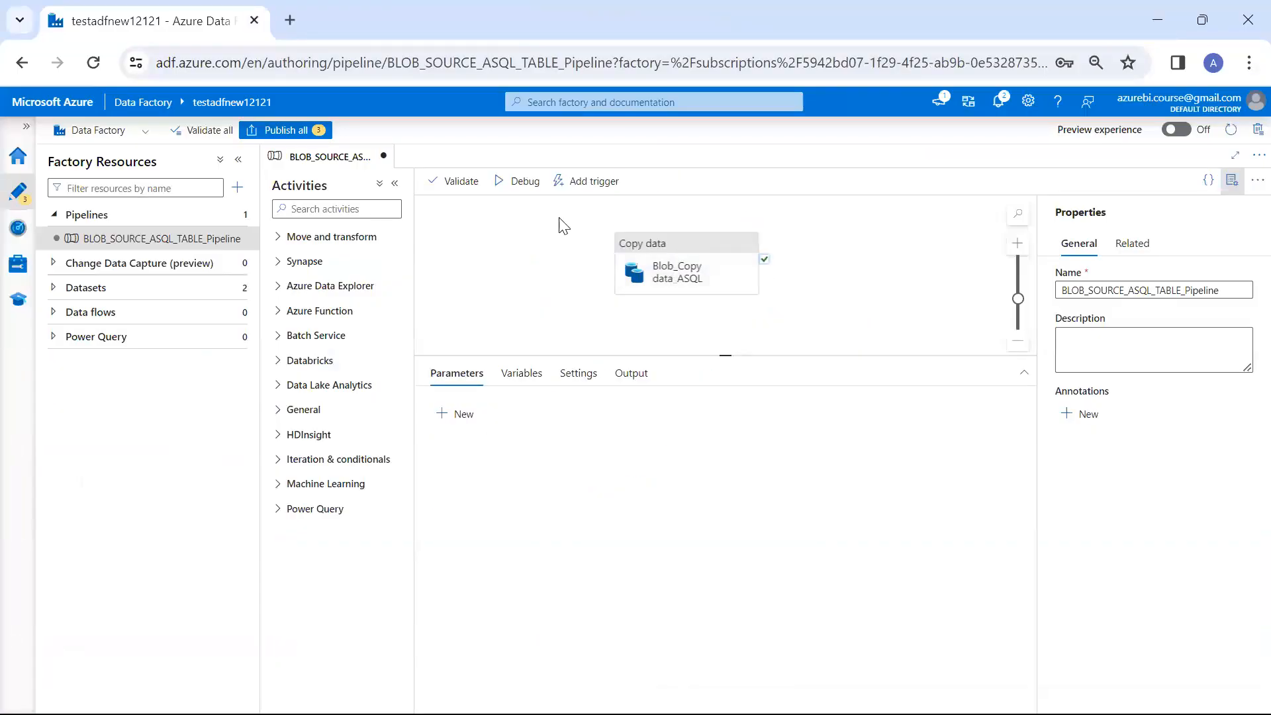
left_click(517, 182)
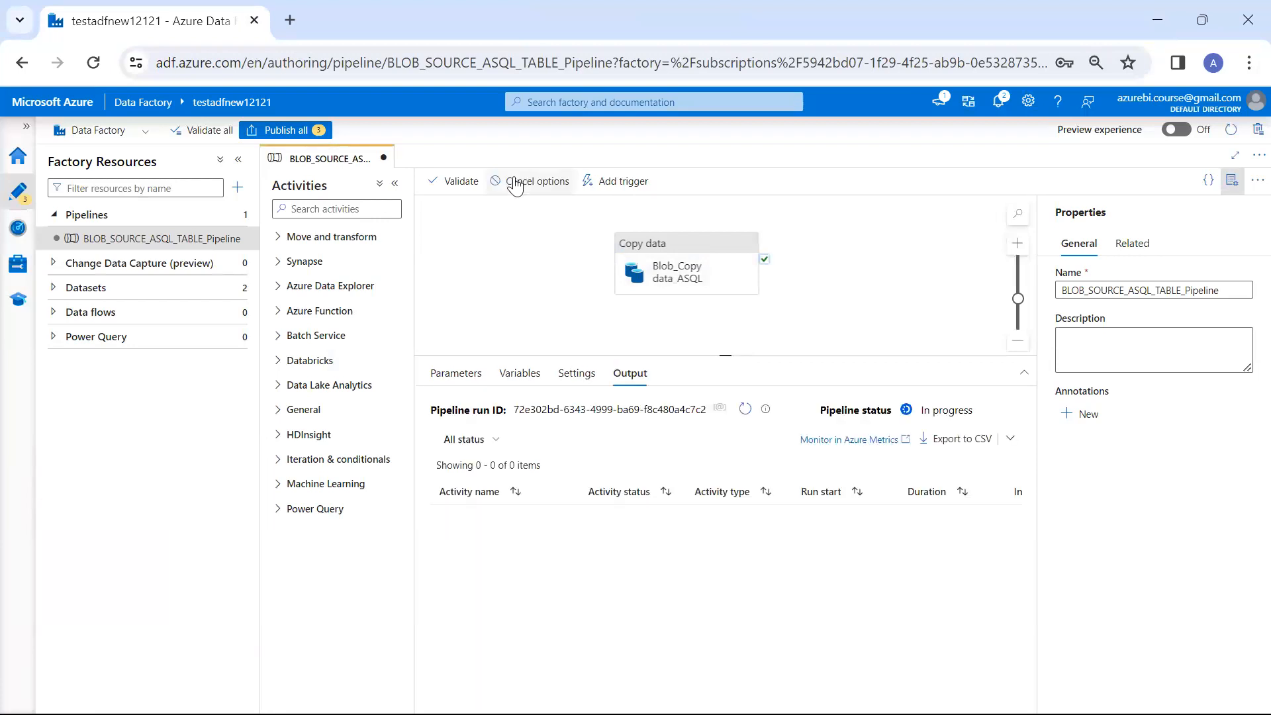
View the Blob_Copy data_ASQL activity's copy settings and the available maximum data integration unit options
left_click(702, 275)
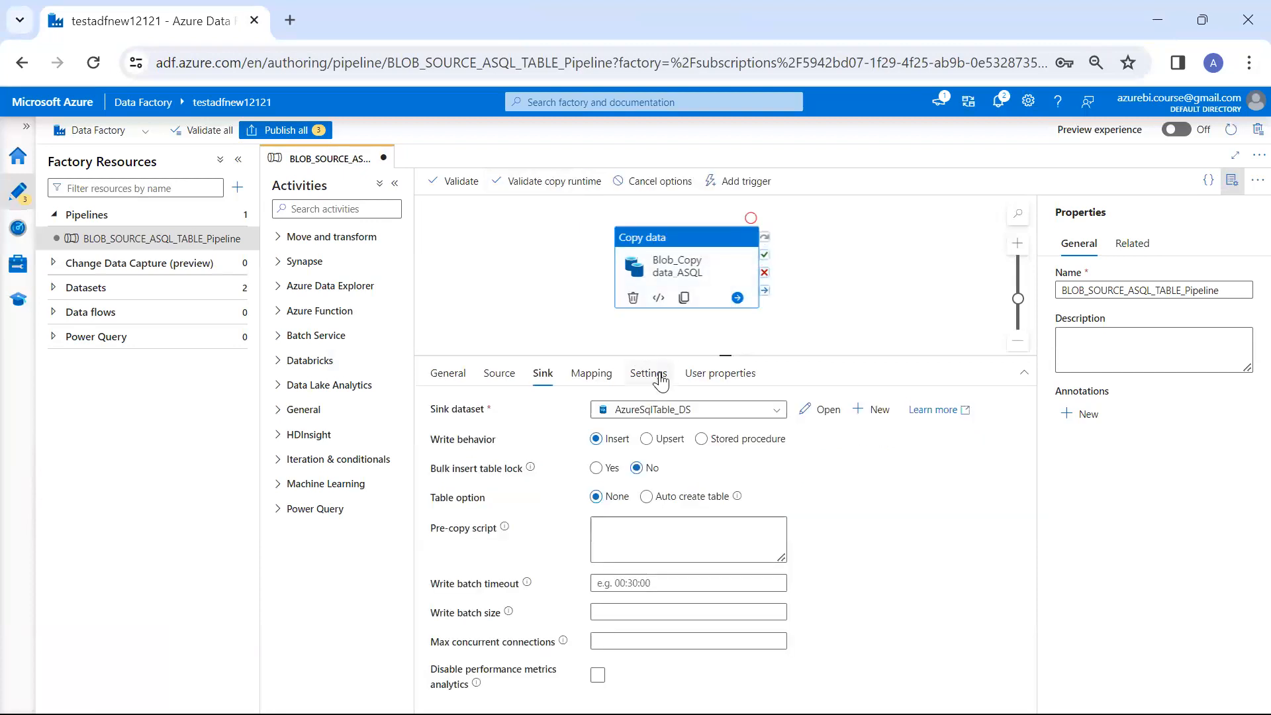
left_click(660, 374)
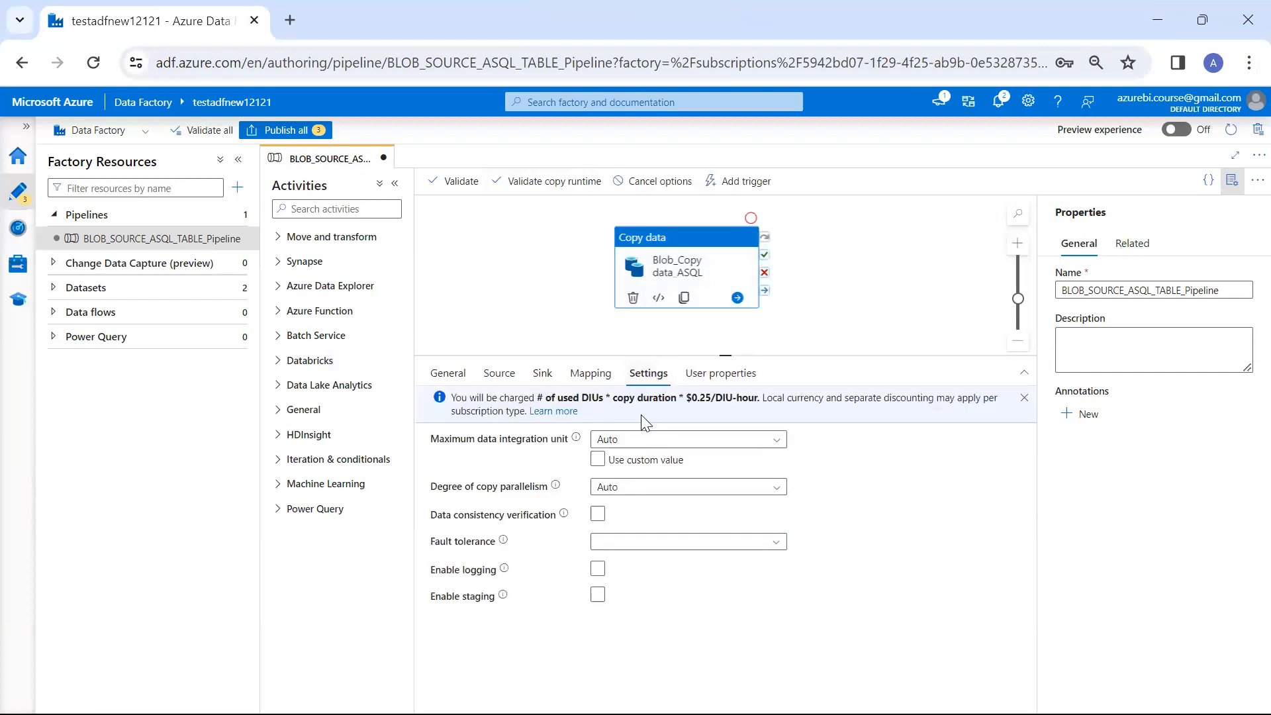
double_click(592, 399)
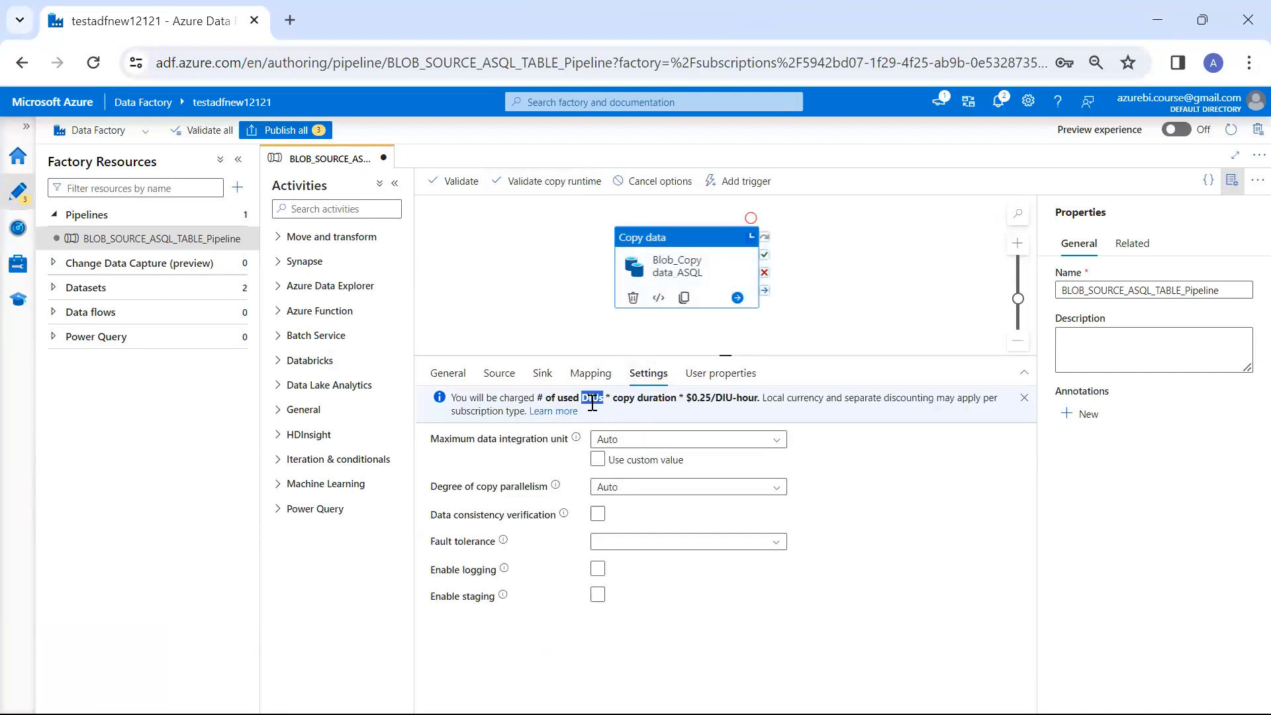
left_click(625, 443)
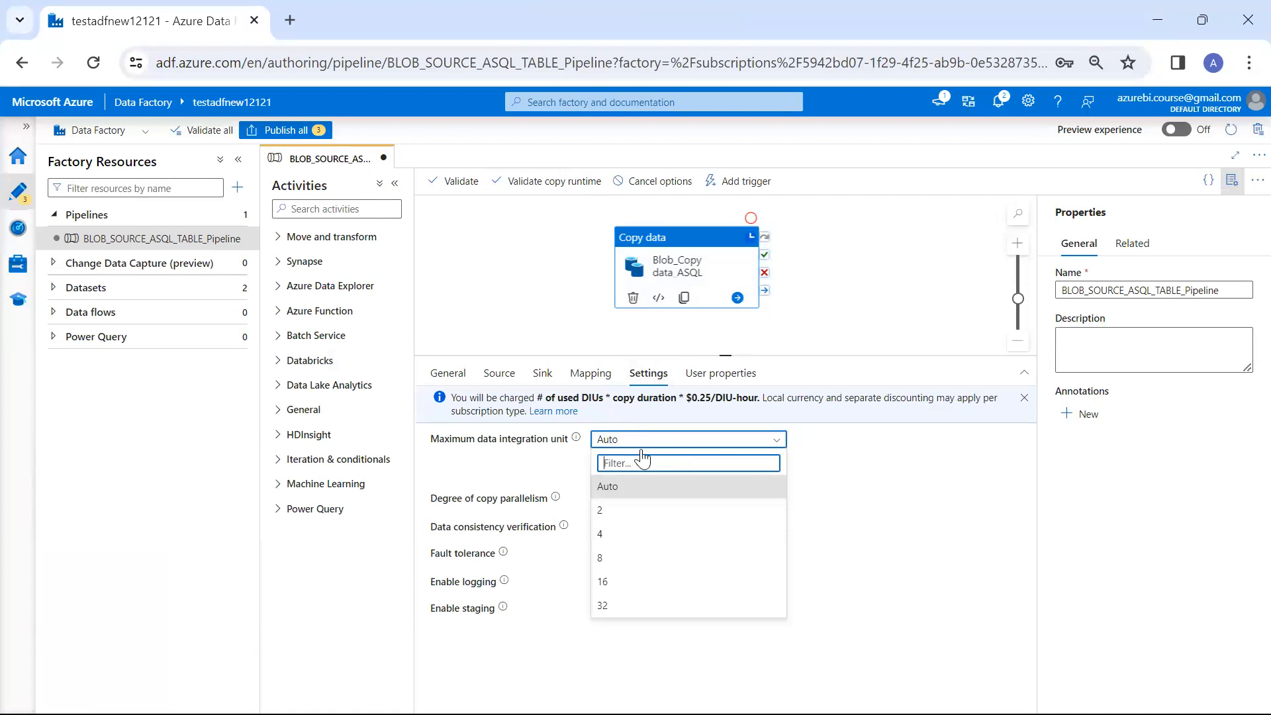
left_click(726, 401)
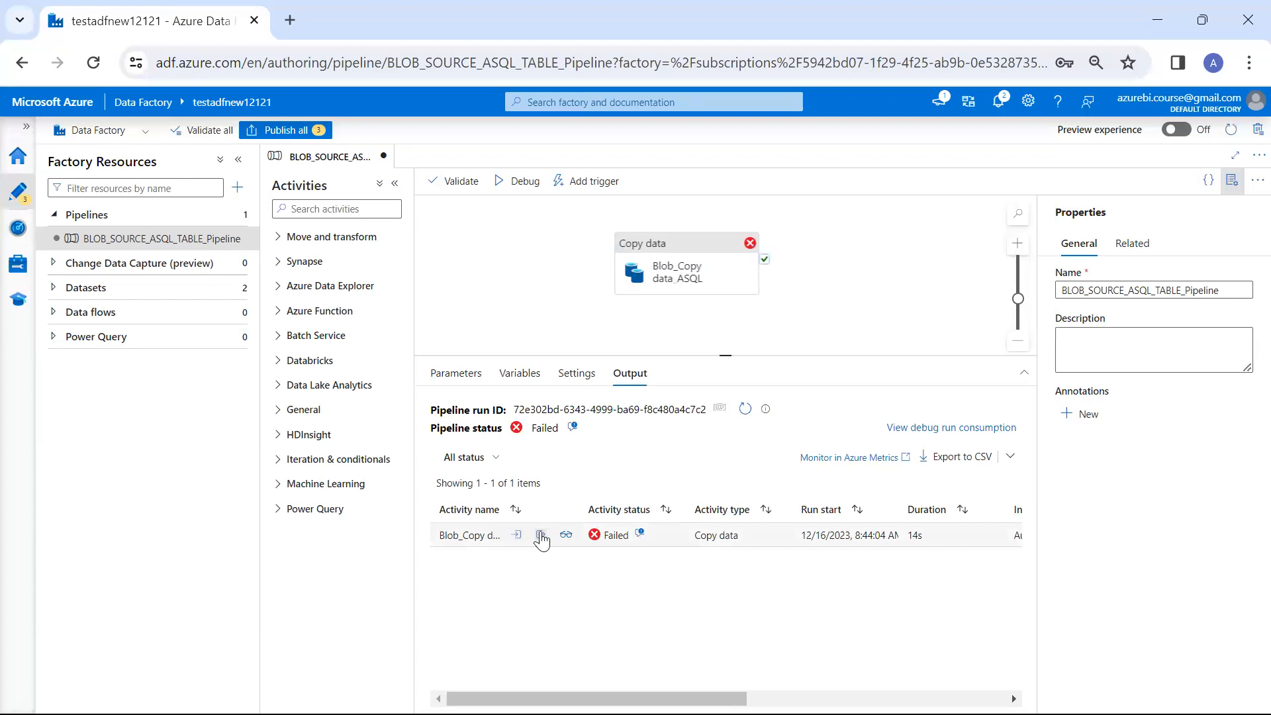
Examine the Copy activity's debug run details for the Blob Storage source and the Azure SQL Database sink
left_click(564, 536)
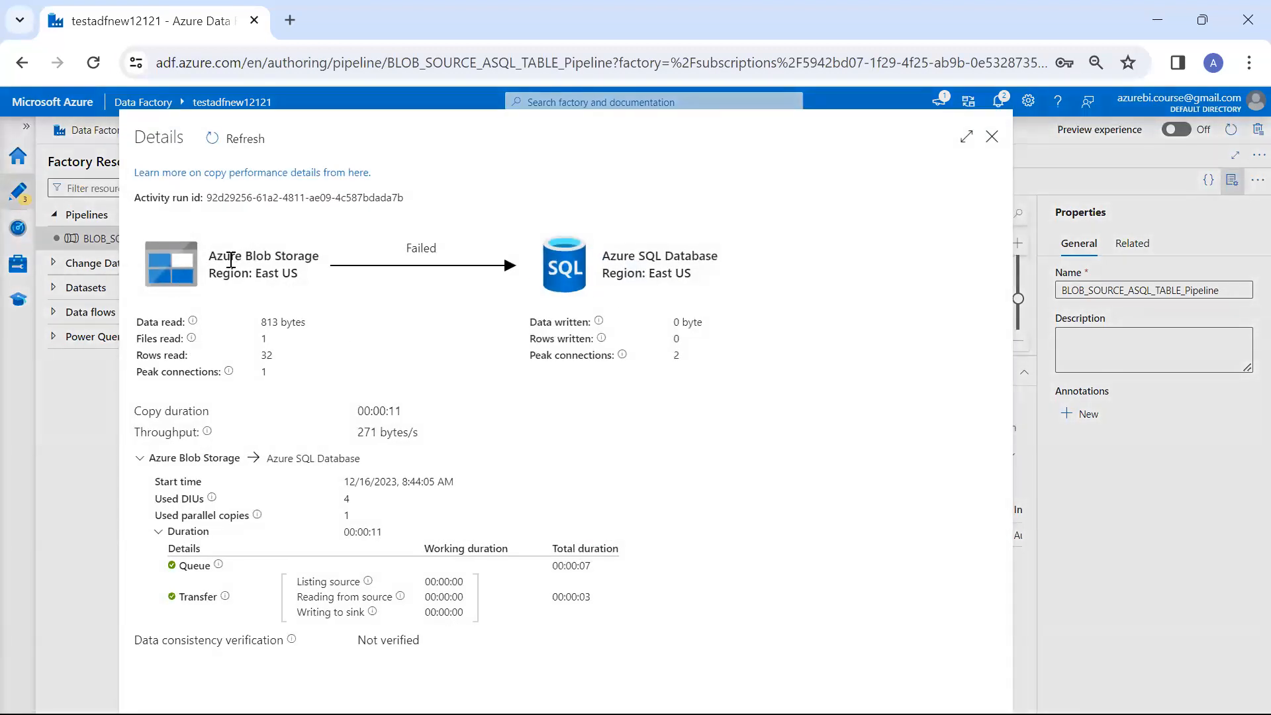
left_click_drag(231, 258, 308, 284)
left_click_drag(606, 252, 714, 311)
left_click_drag(405, 248, 463, 262)
key("Escape")
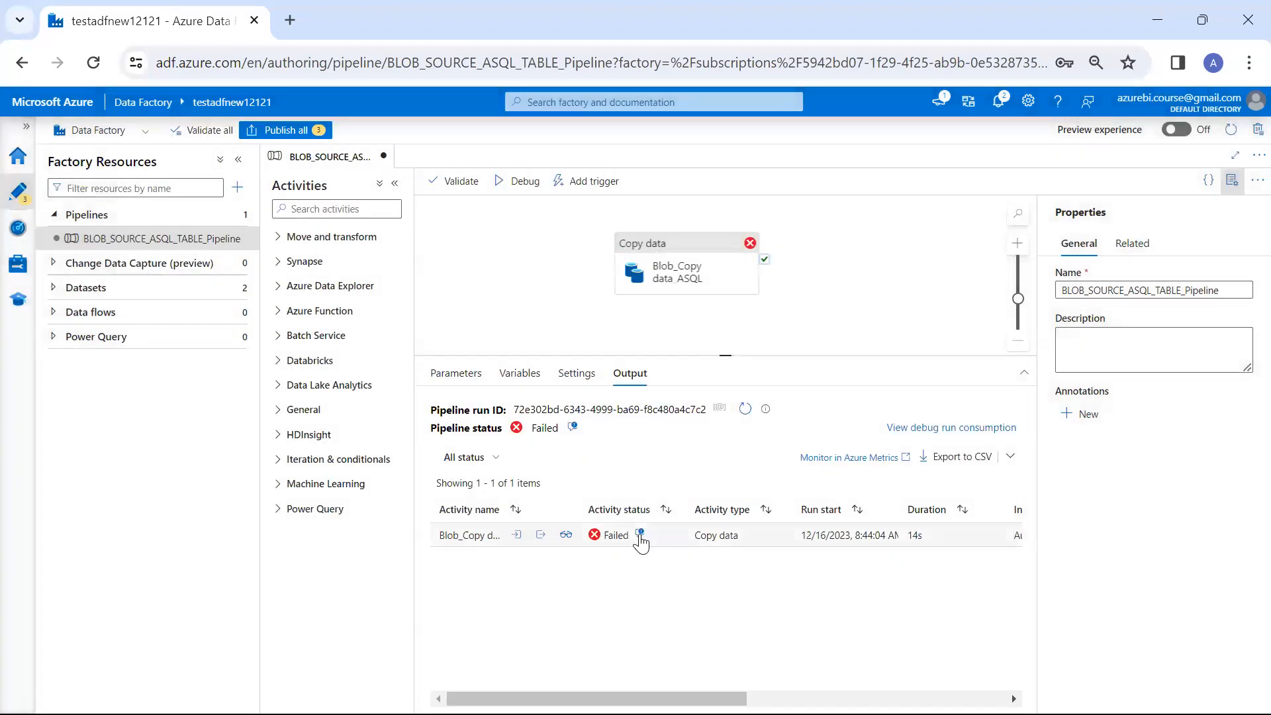
Read the failed Copy activity's full error details and check them against CustomerData's columns in SQL Server Management Studio, then close the details
left_click(640, 535)
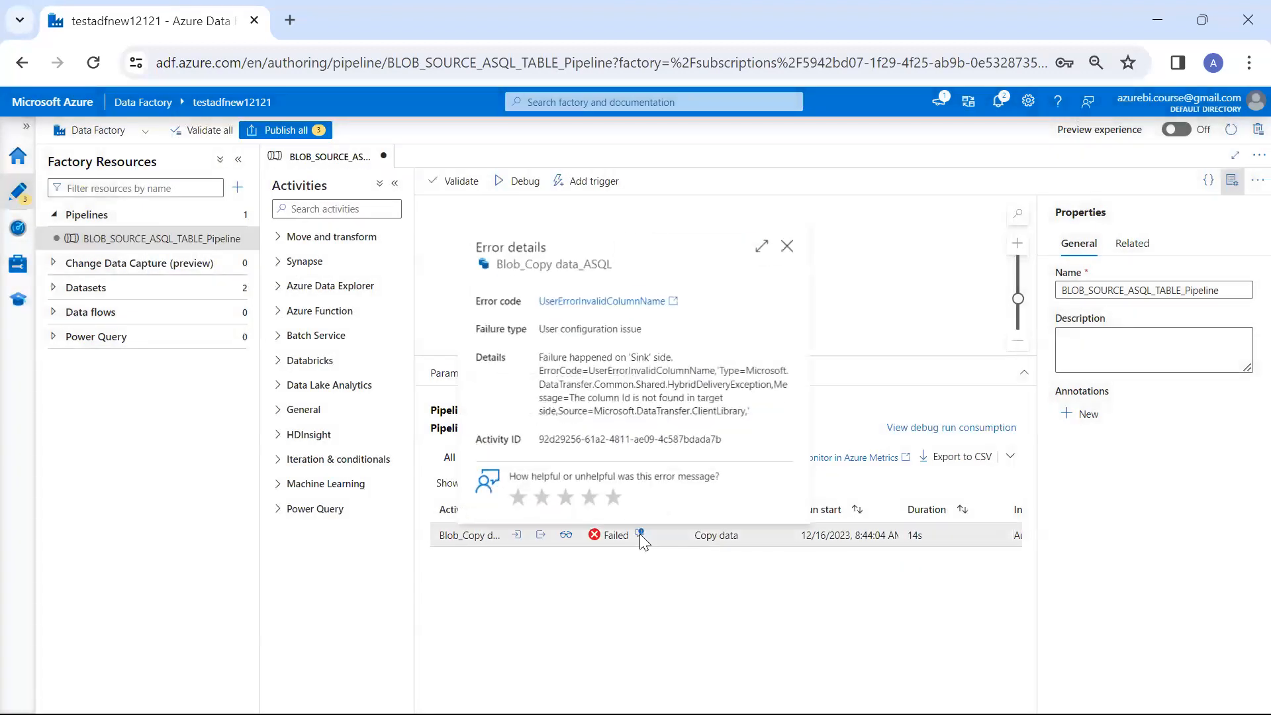
left_click(759, 249)
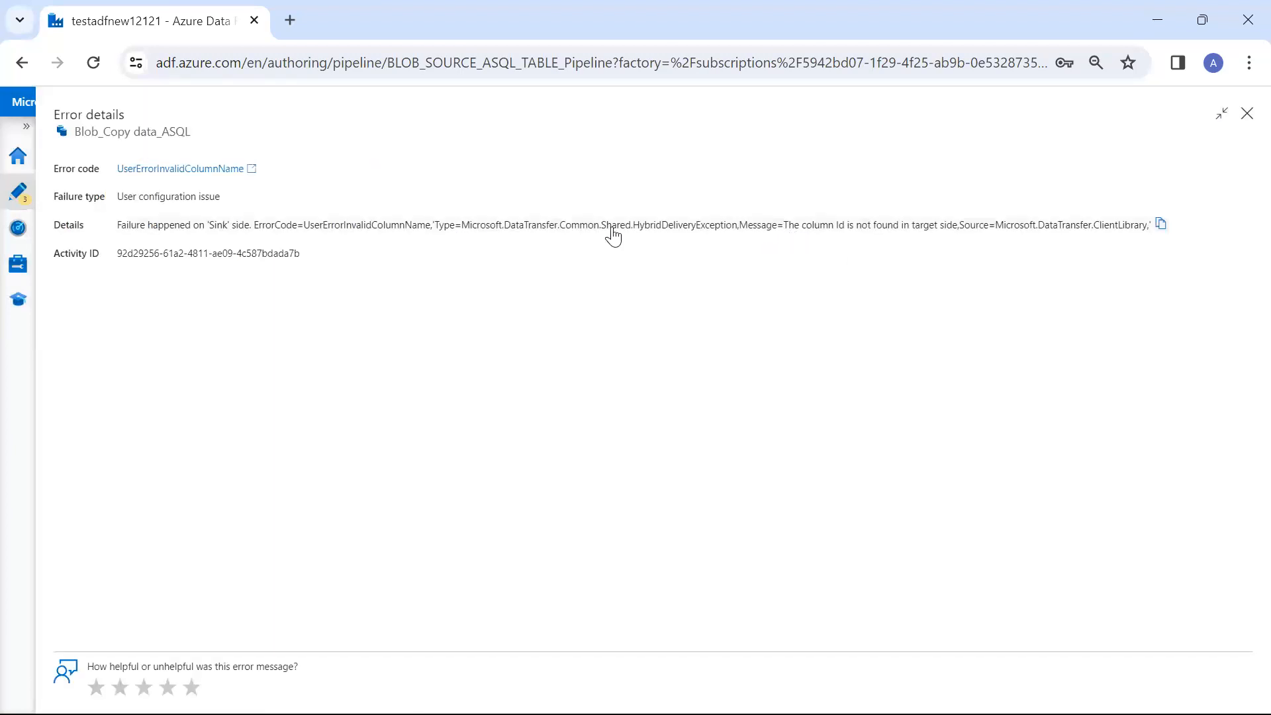
left_click_drag(746, 238, 988, 246)
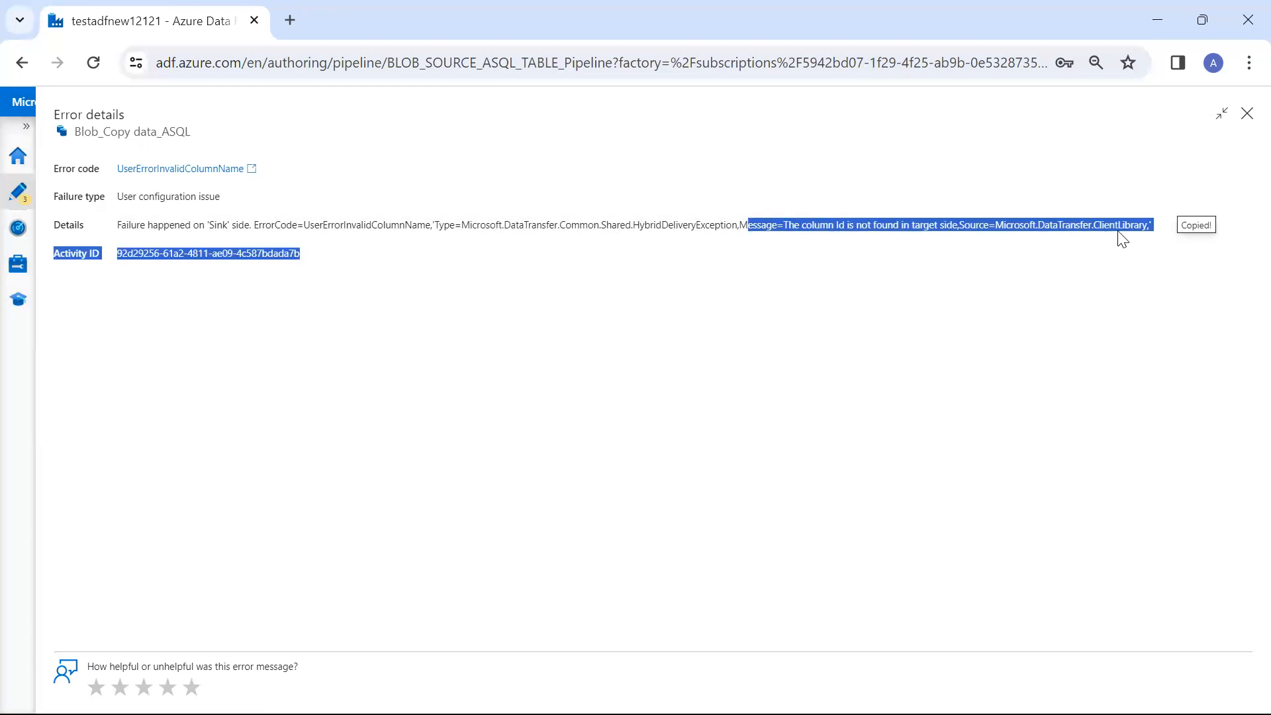
left_click(933, 285)
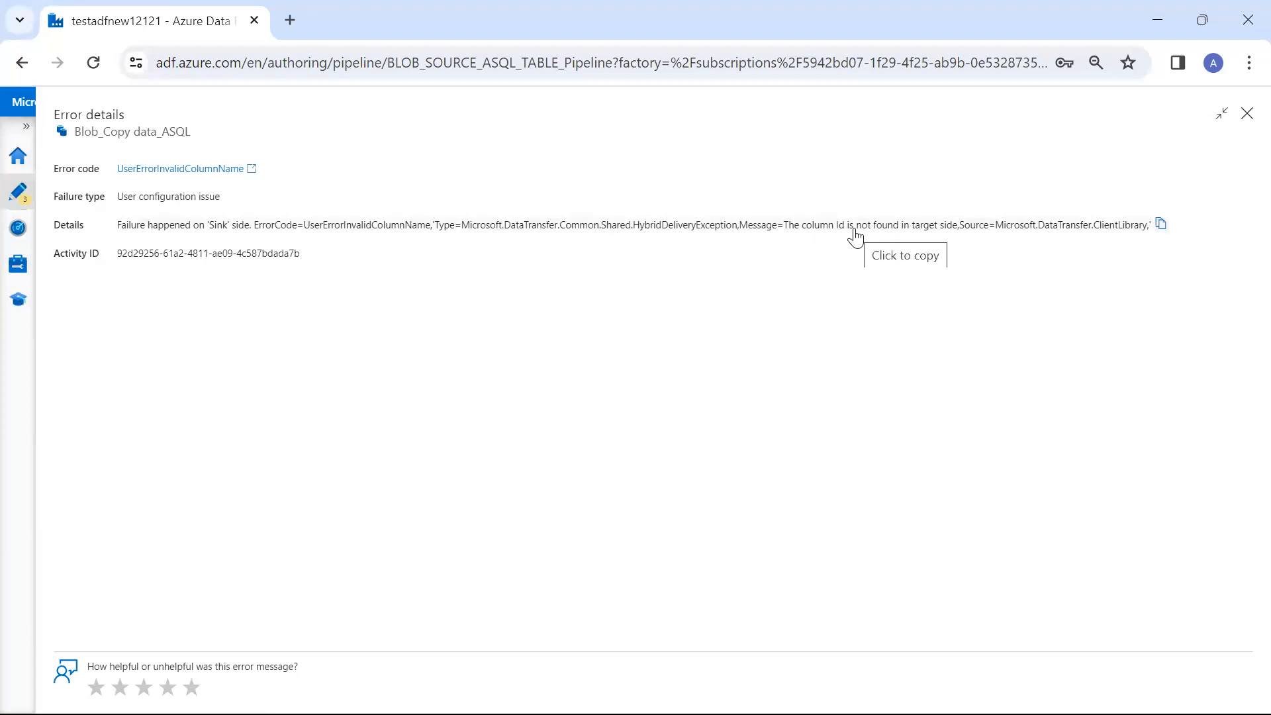
key("alt+Tab")
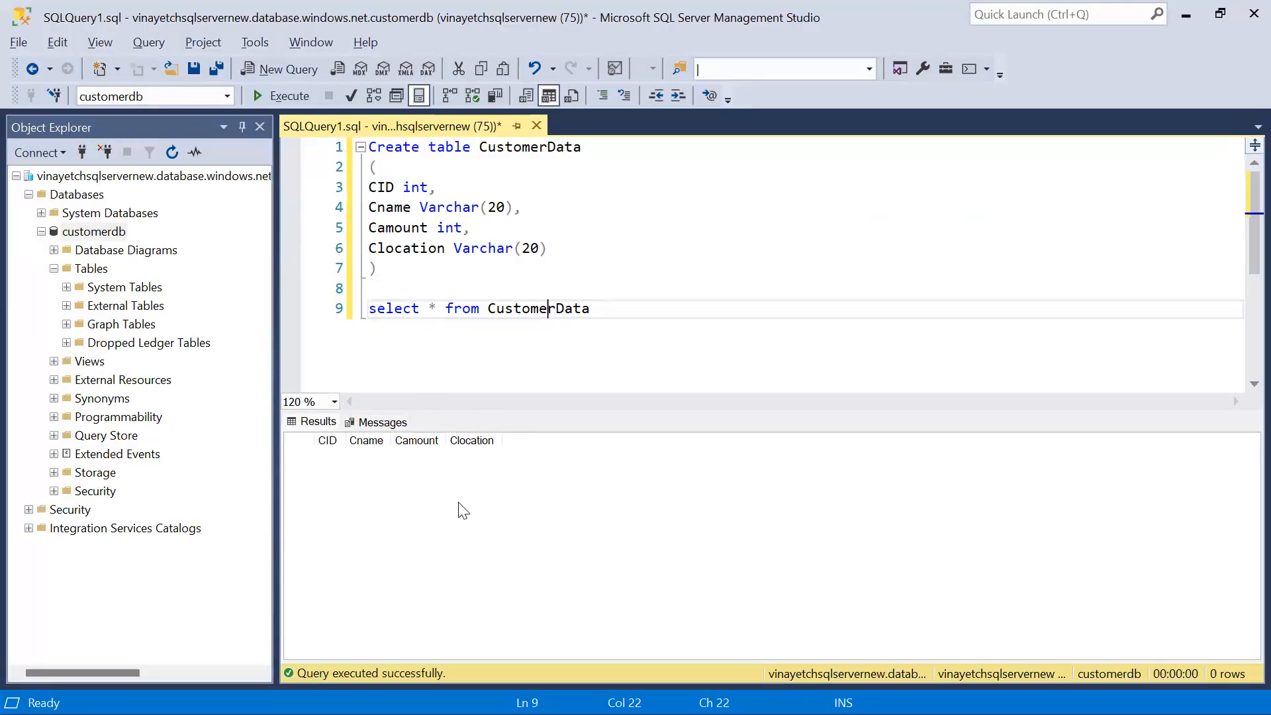
key("alt+Tab")
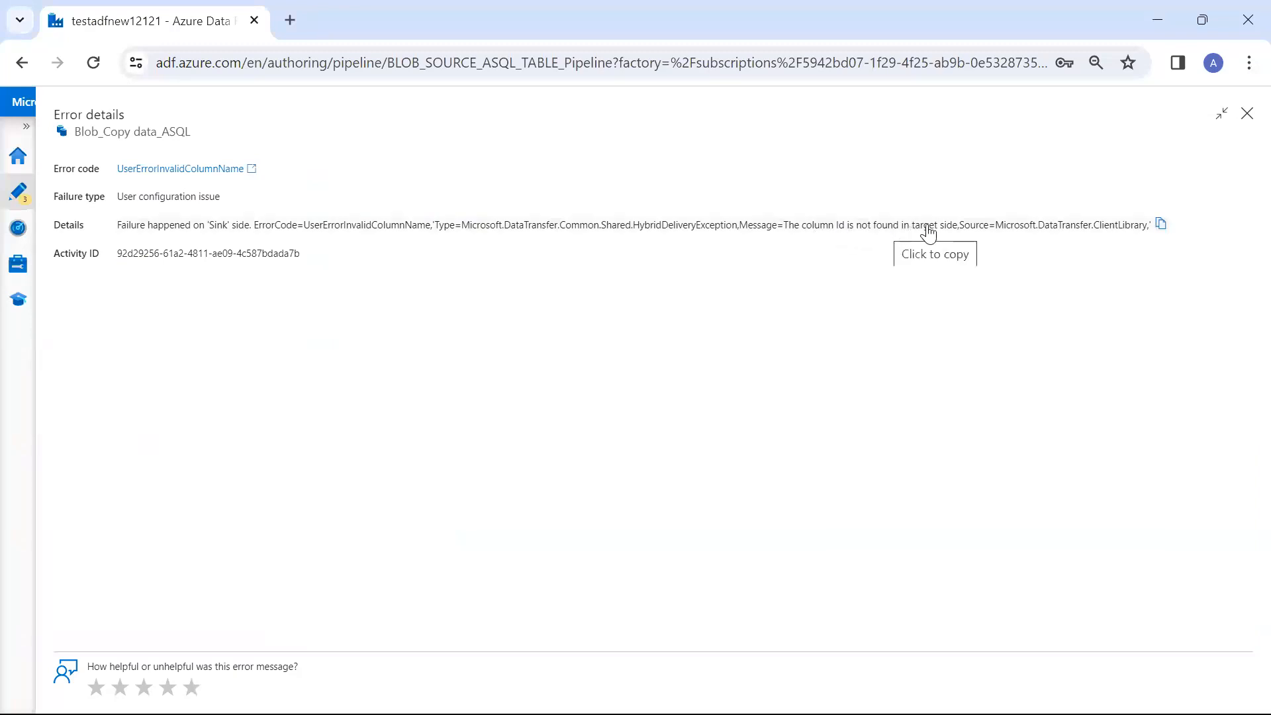
left_click(1246, 116)
Import the source and sink schemas into the Blob_Copy data_ASQL activity's column mapping
left_click(708, 281)
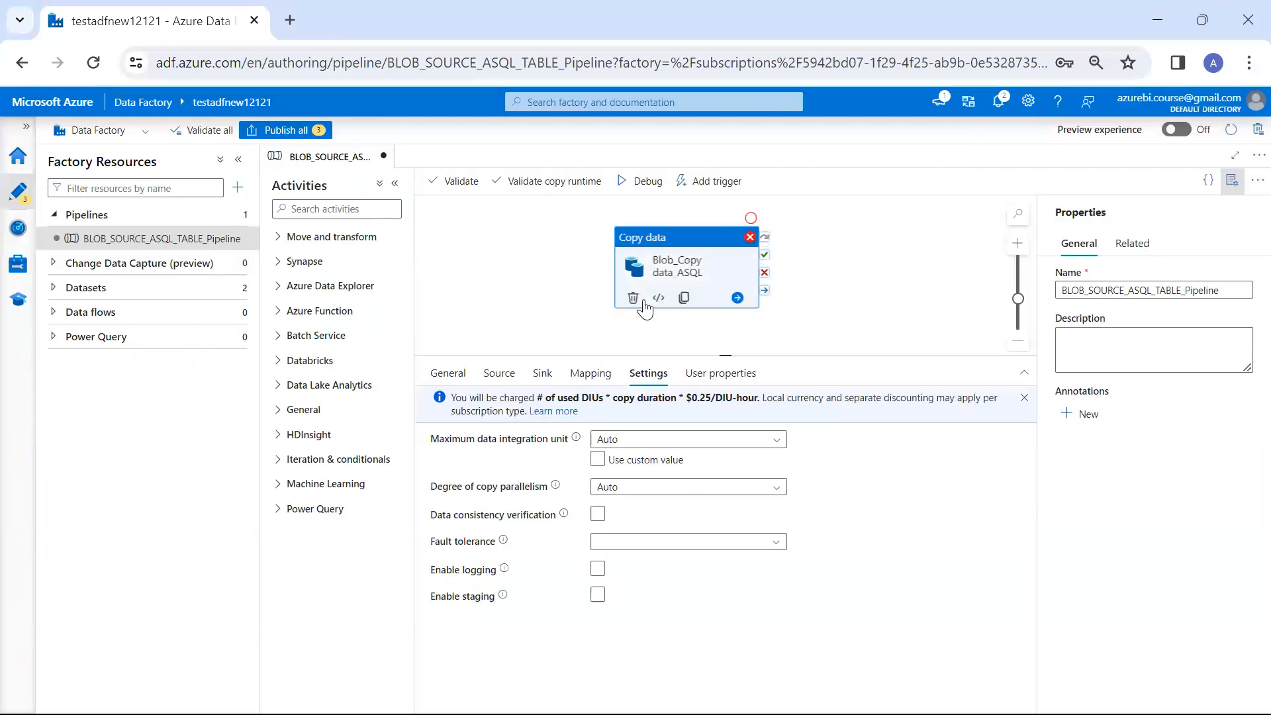
left_click(589, 373)
left_click(480, 430)
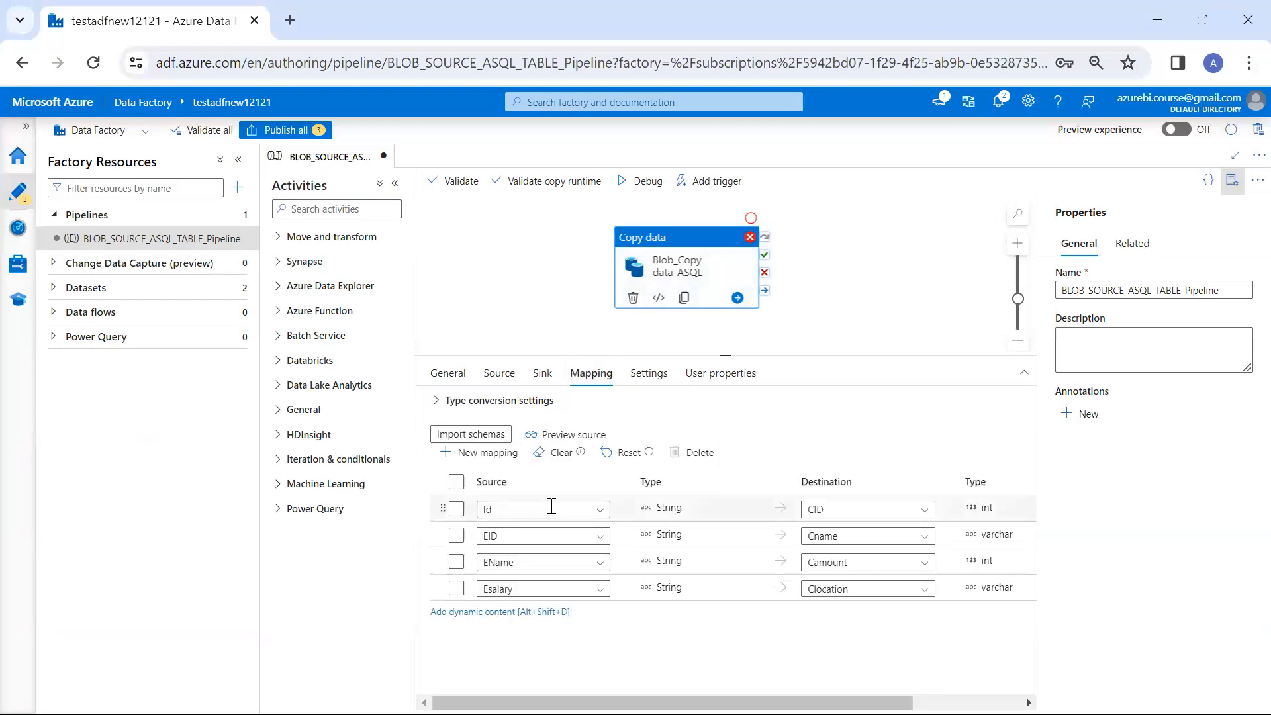
Map source columns EID to CID, EName to Cname, Esalary to Camount and Addres to Clocation
left_click(589, 515)
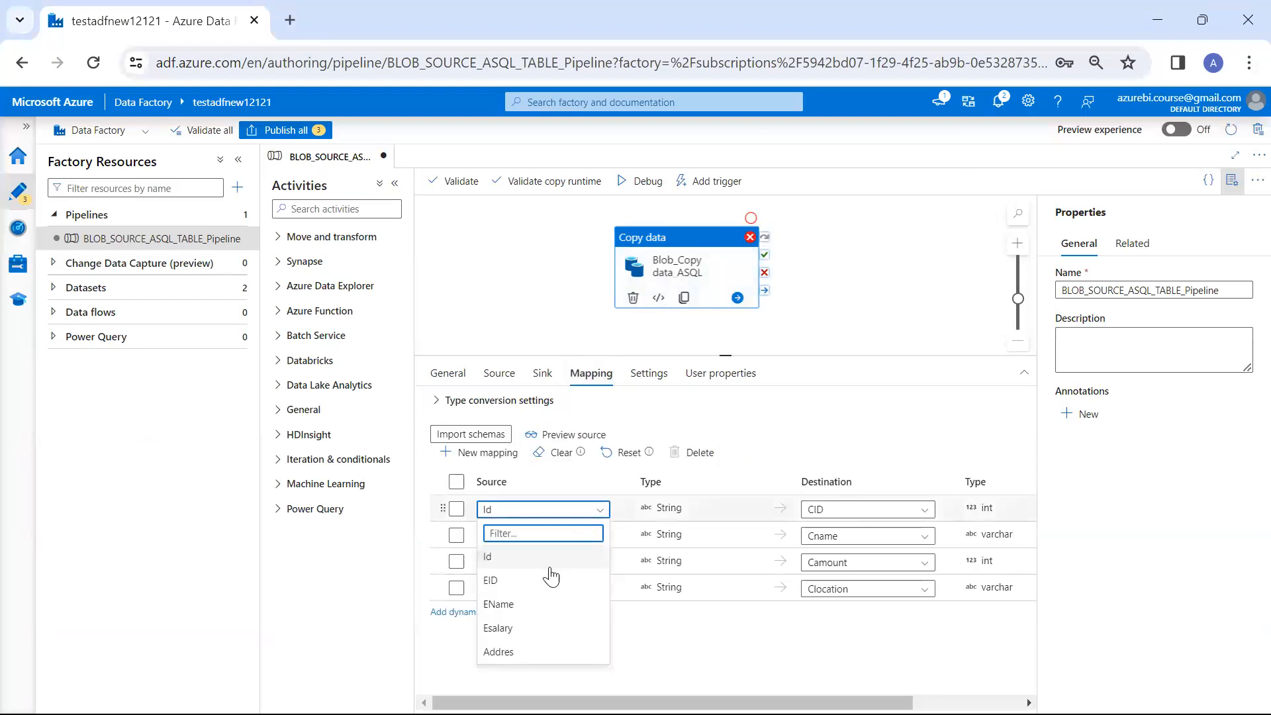
left_click(549, 580)
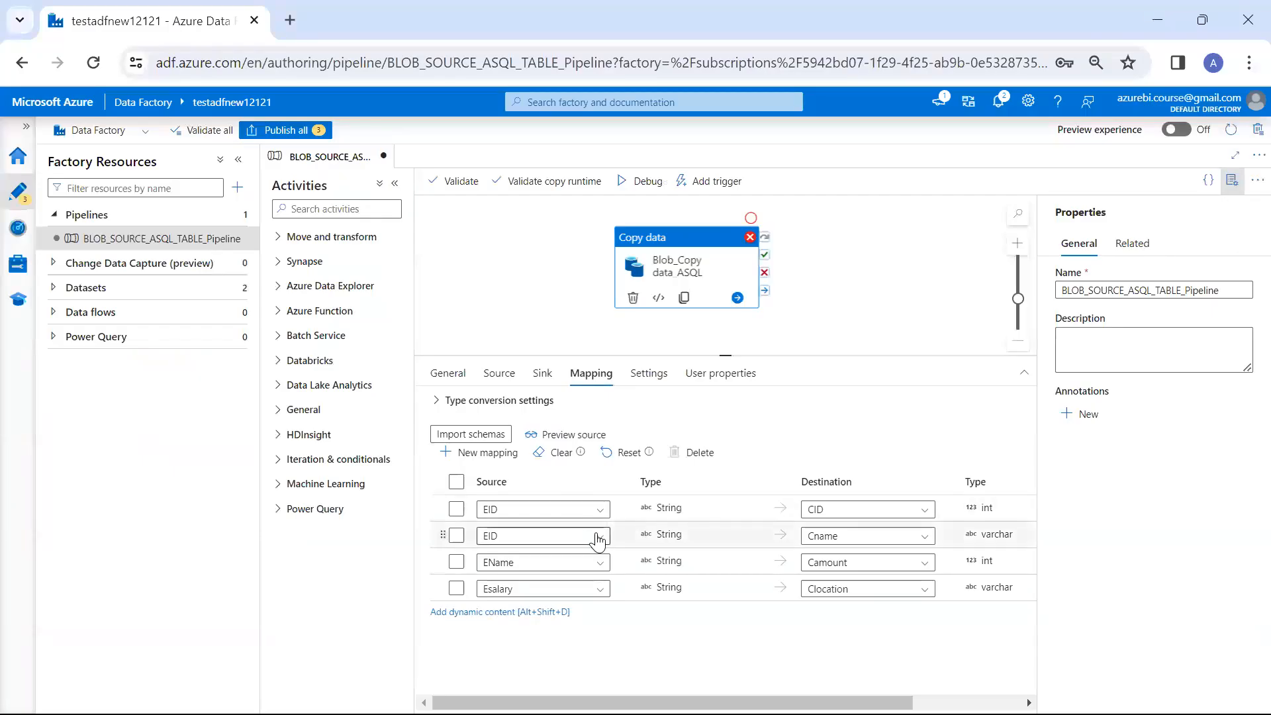
left_click(598, 539)
left_click(503, 630)
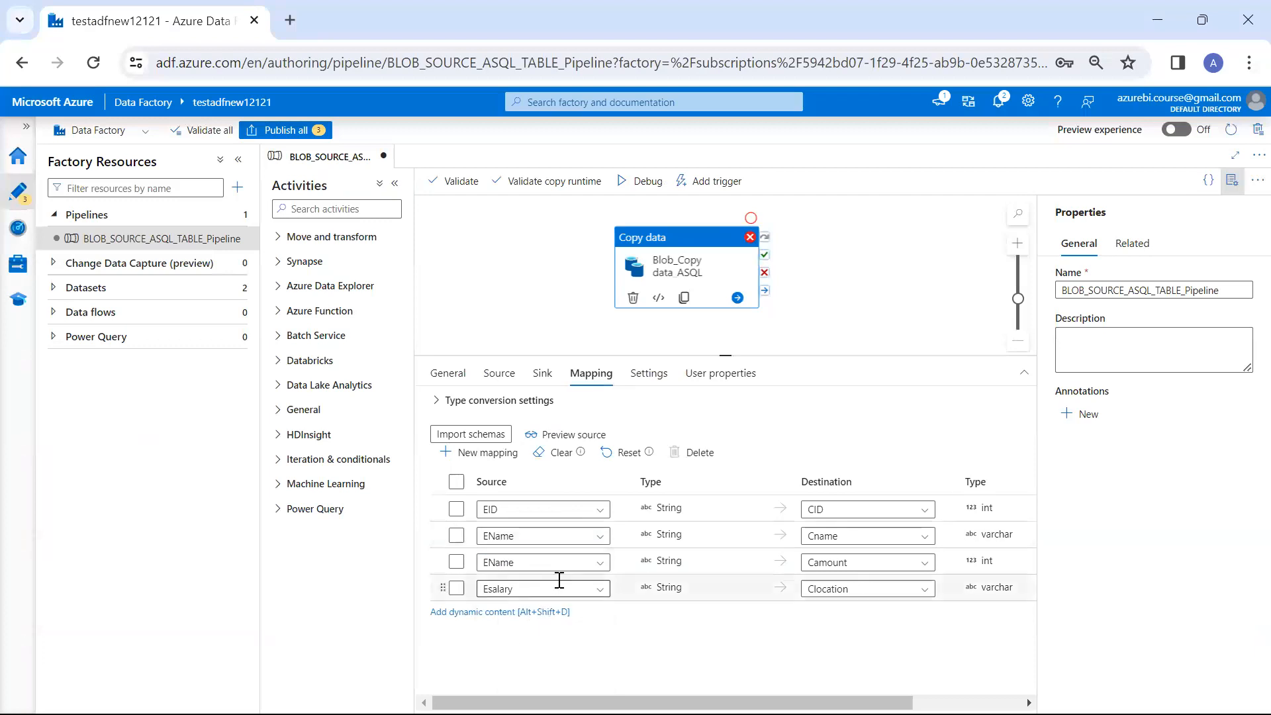
left_click(601, 564)
left_click(537, 682)
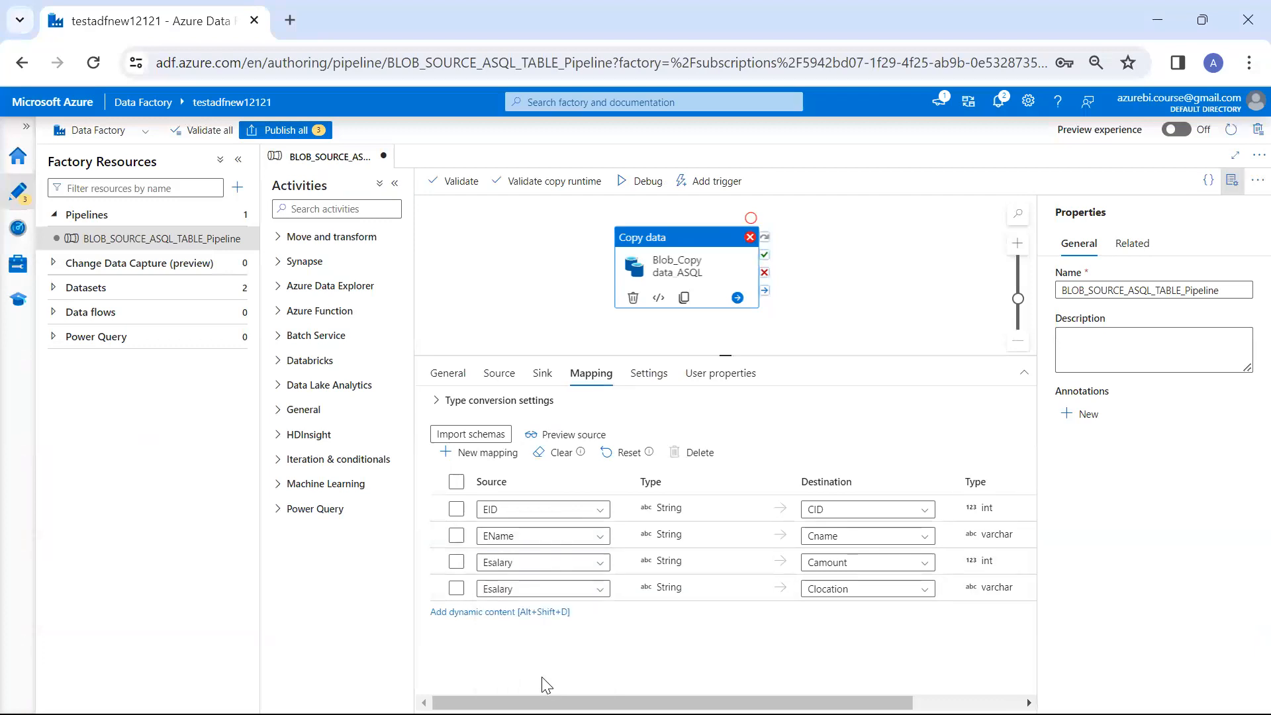
left_click(599, 590)
type("ad")
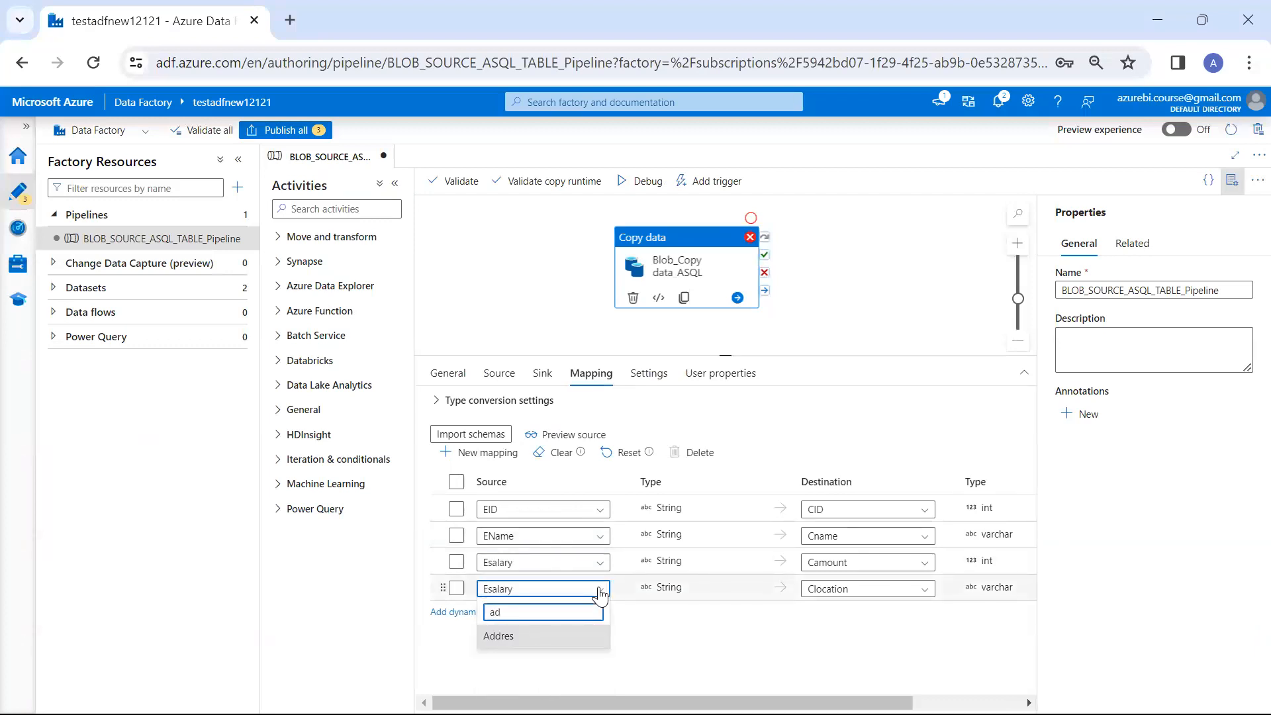
left_click(578, 638)
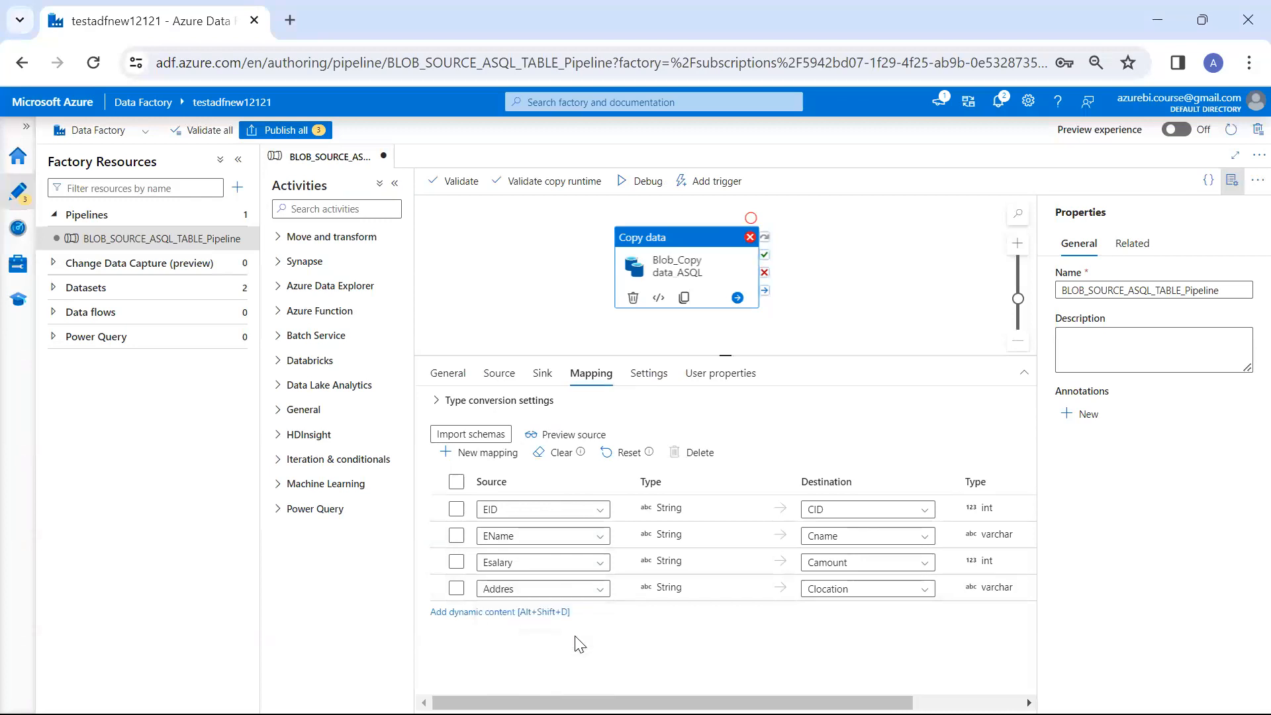
mouse_move(541, 510)
left_mouse_down()
mouse_move(589, 452)
mouse_move(824, 477)
left_mouse_up()
left_click_drag(555, 543, 775, 524)
left_click_drag(602, 564, 803, 572)
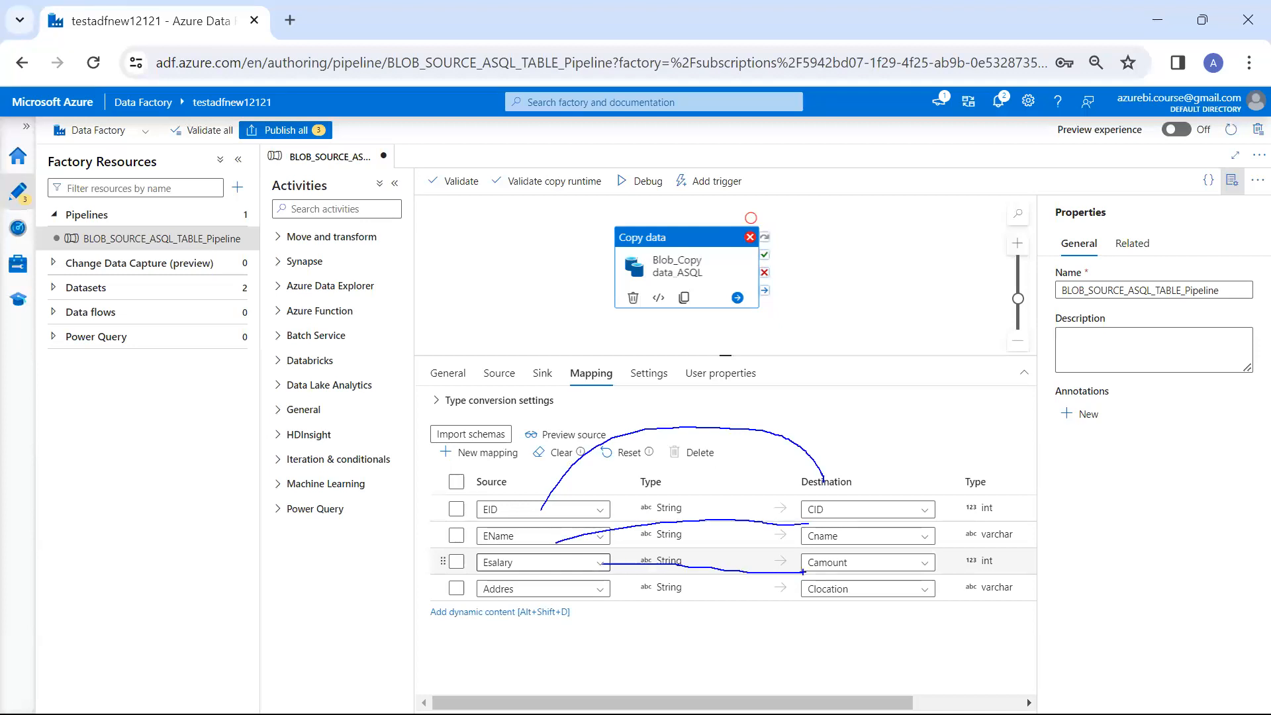
left_click_drag(614, 345, 626, 344)
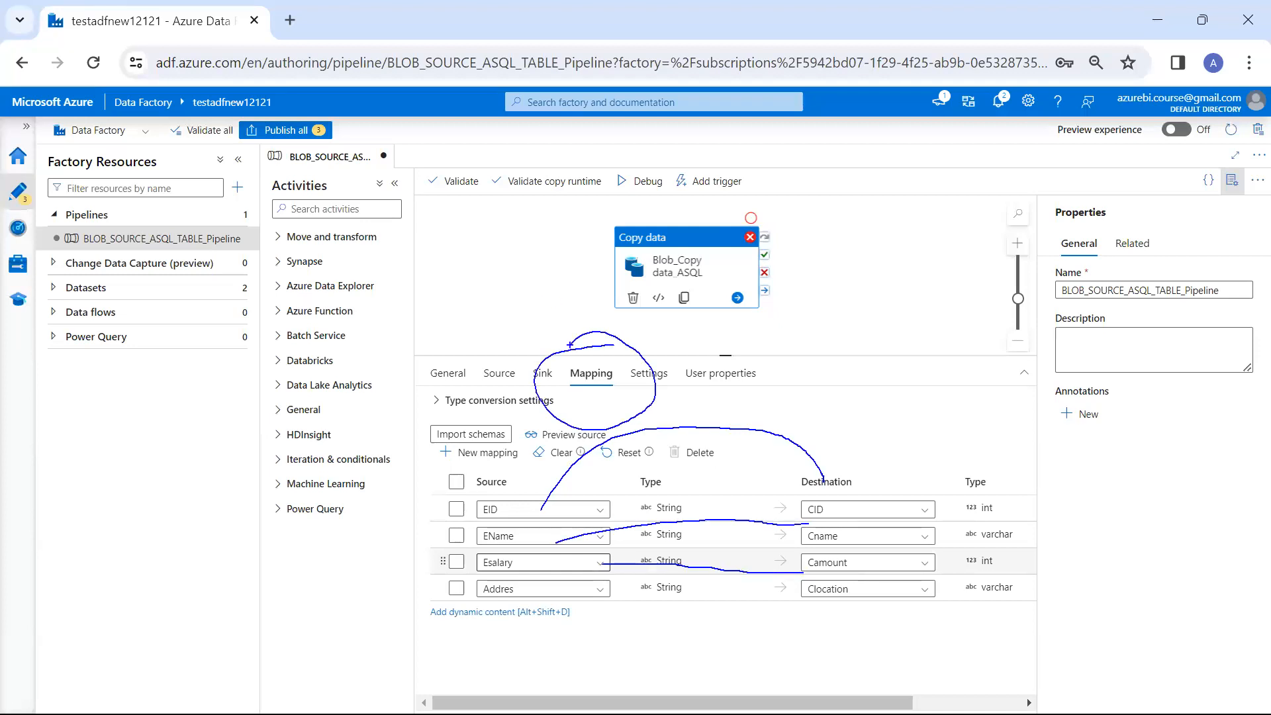
key("Escape")
double_click(573, 570)
Validate the BLOB_SOURCE_ASQL_TABLE_Pipeline pipeline and start a new debug run
left_click(543, 229)
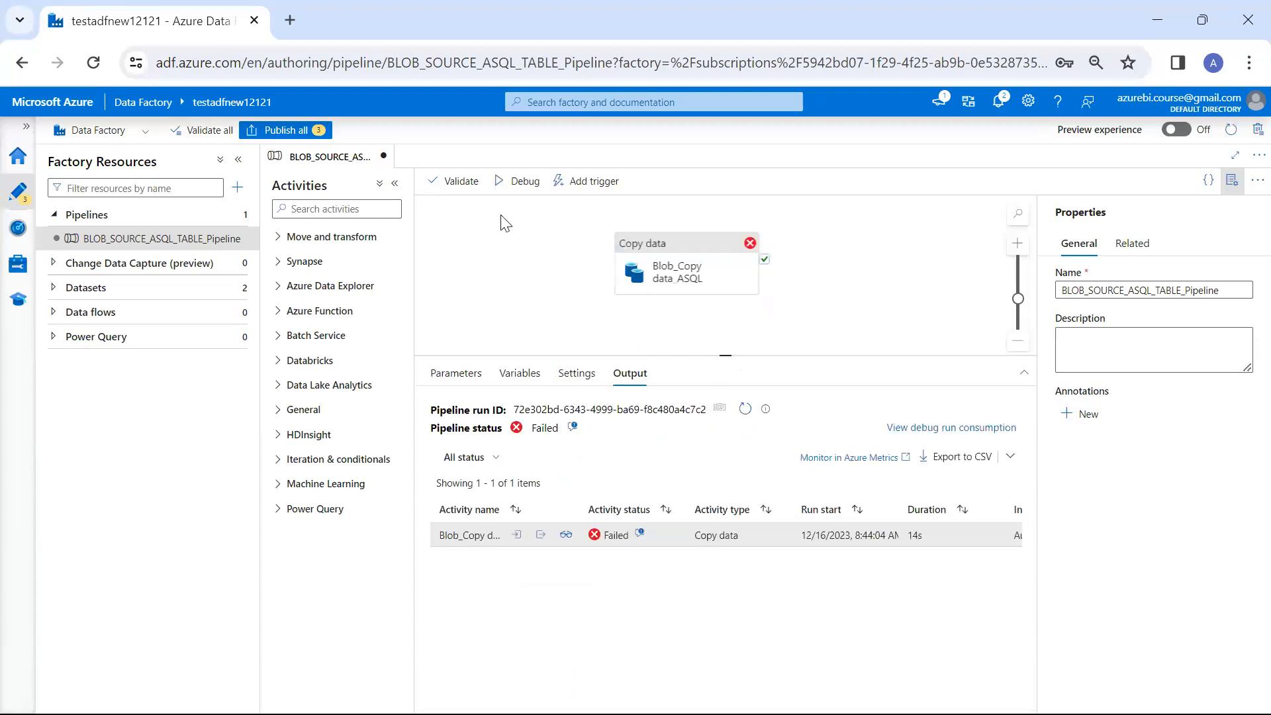
left_click(460, 186)
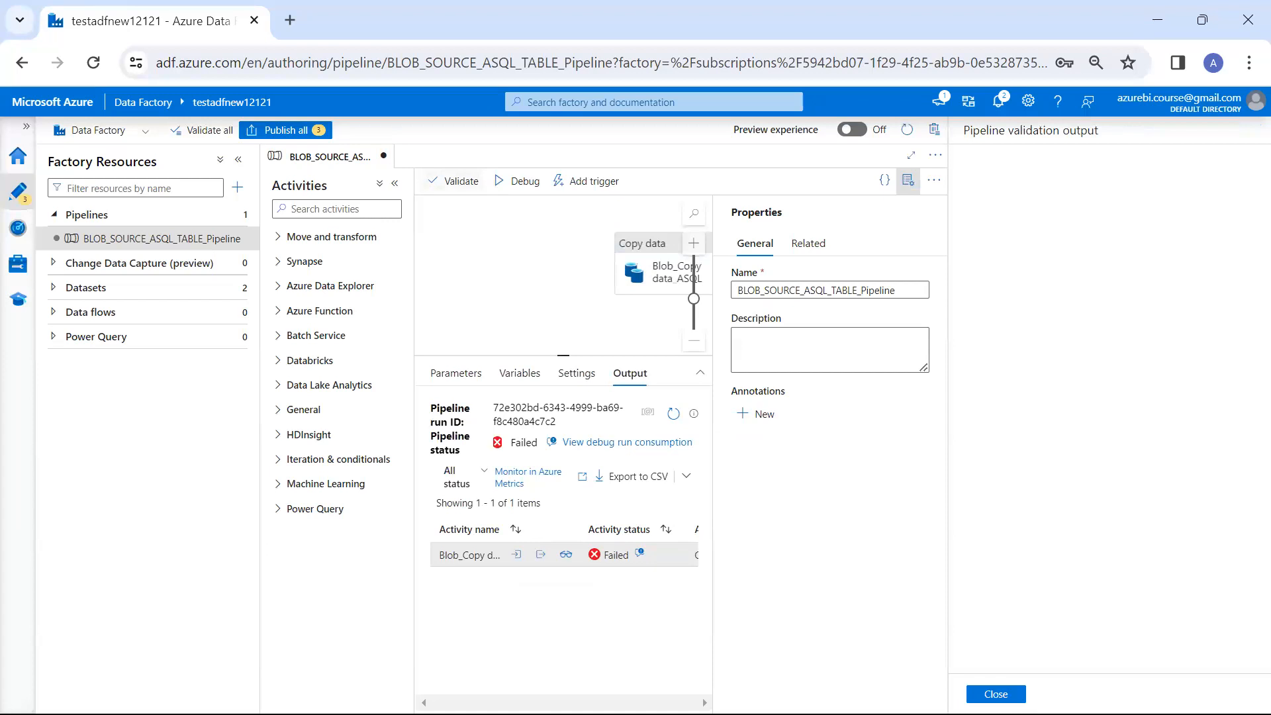
left_click(995, 694)
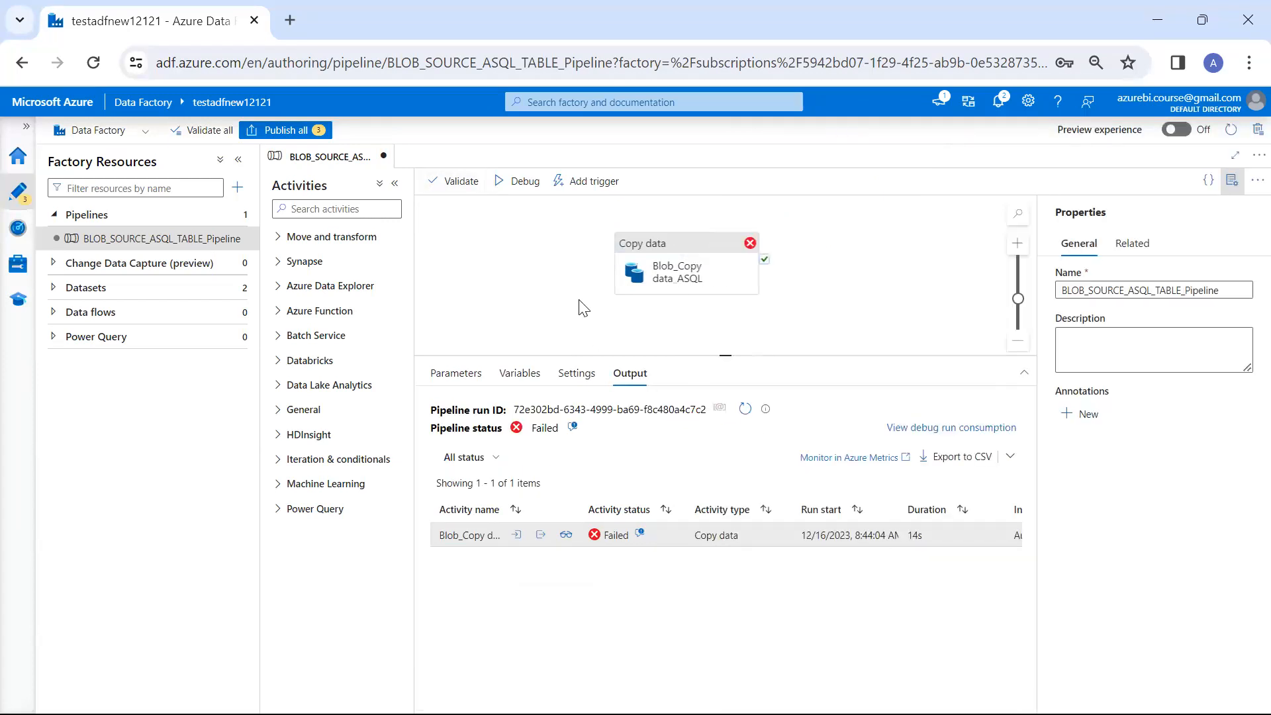
left_click(521, 180)
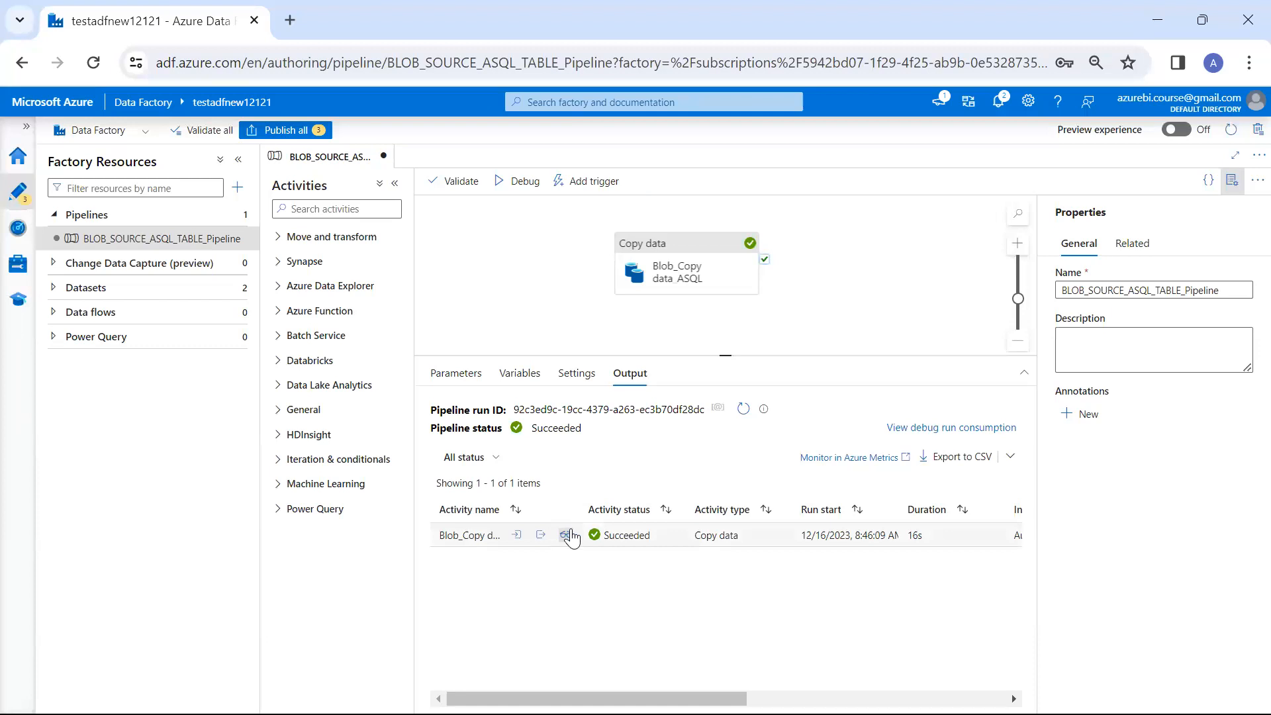
Examine the new Copy activity run's details: rows read, rows written, used DIUs and copy duration
left_click(567, 534)
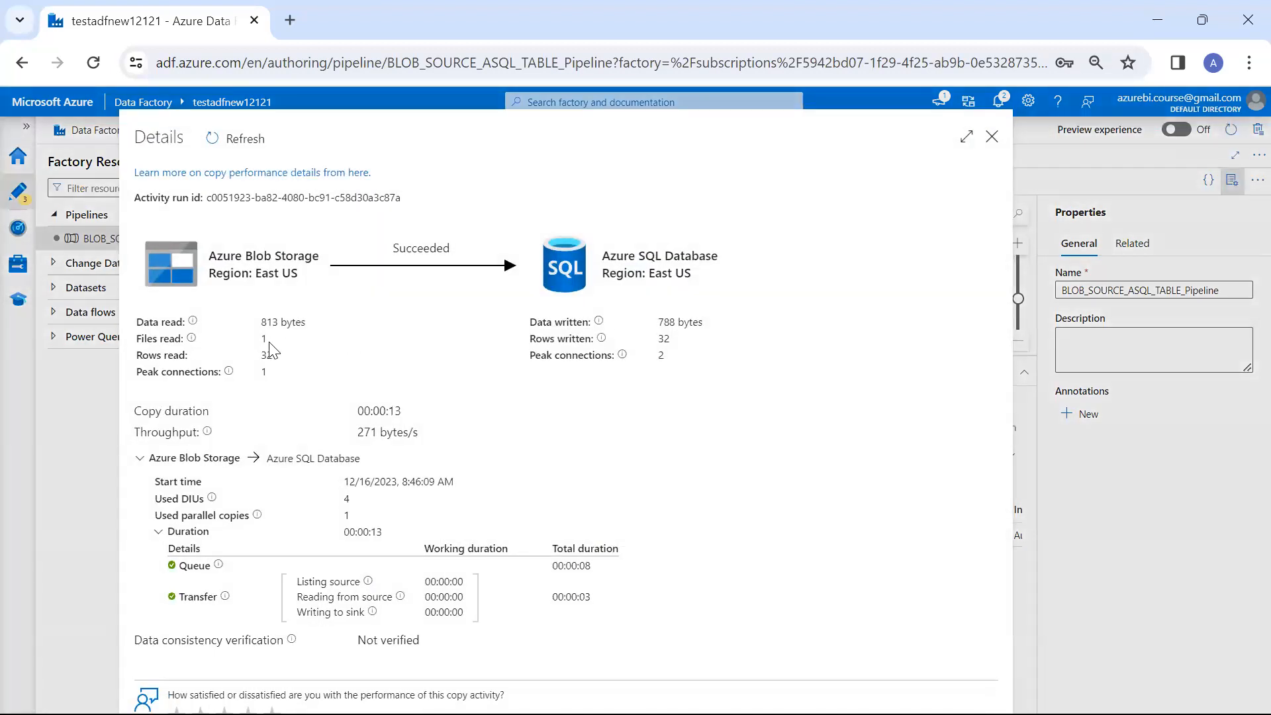
double_click(266, 355)
left_click(661, 338)
double_click(661, 338)
left_click(348, 498)
double_click(347, 499)
left_click_drag(393, 413, 478, 466)
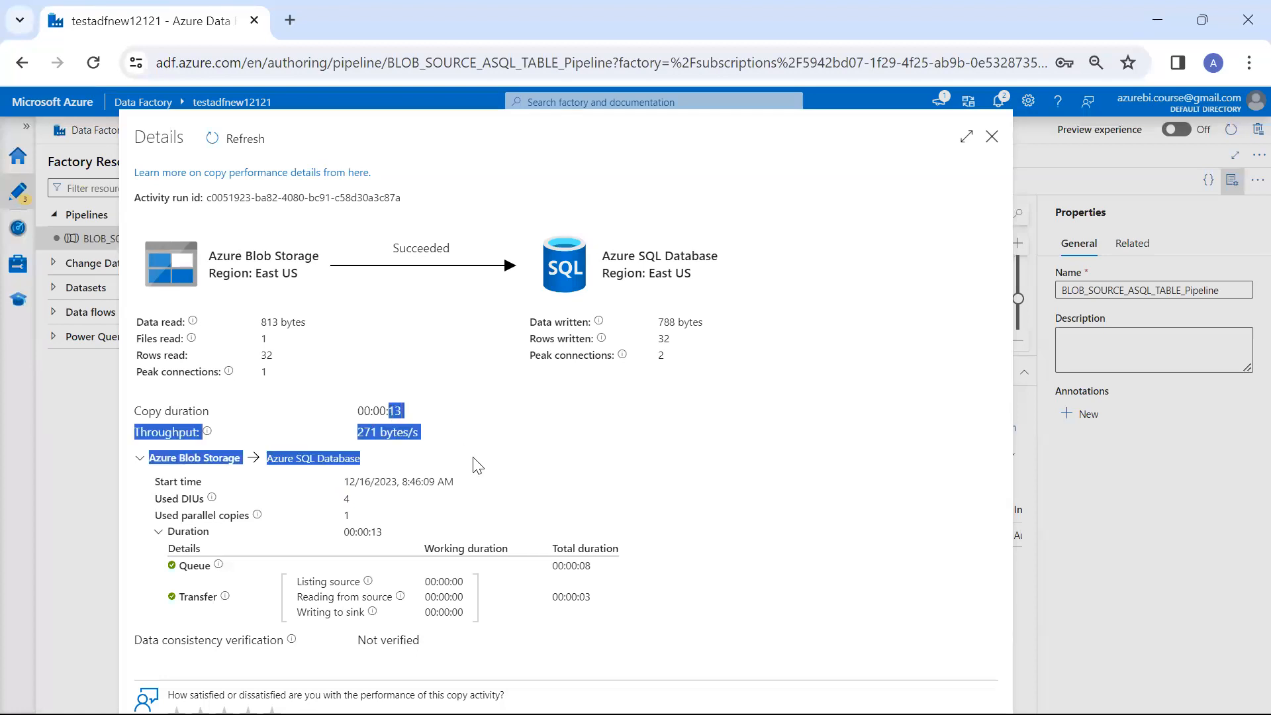
left_click(478, 465)
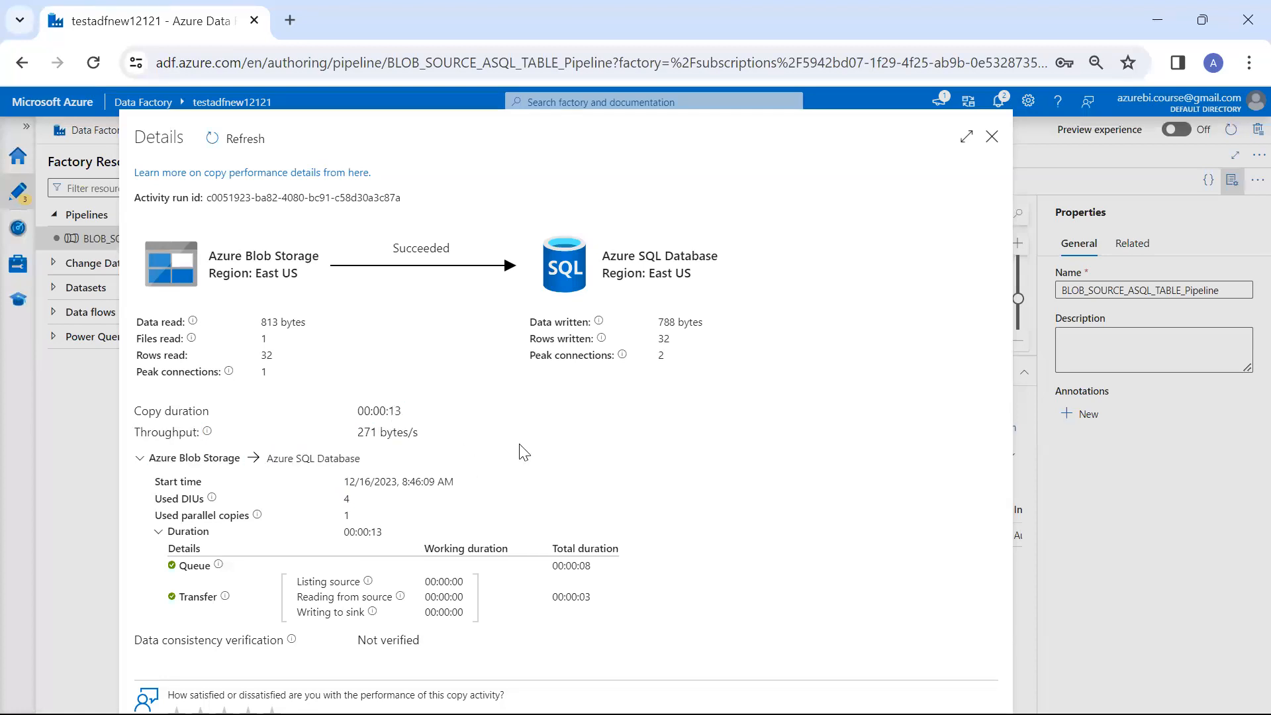
left_click(992, 137)
Switch to customerdb's Query editor in the Azure portal, rerun the select query on CustomerData and look through the result rows
key("alt+Tab")
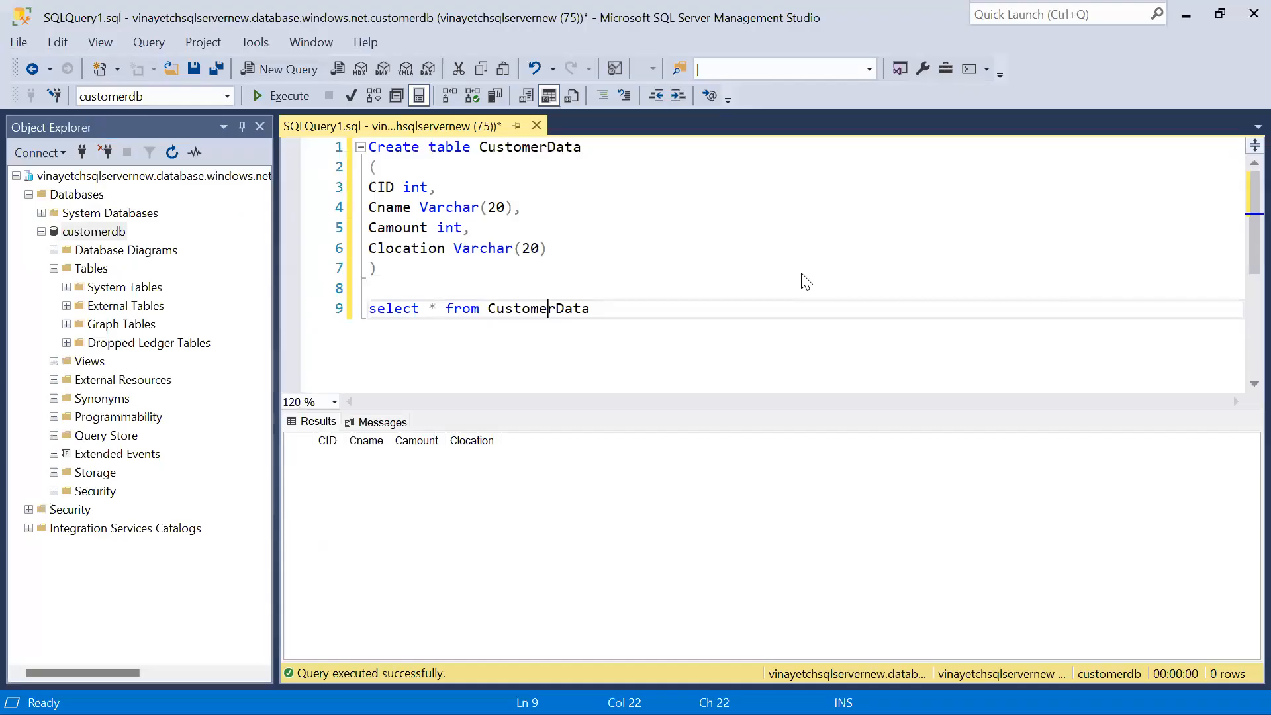
key("alt+Tab")
key("Tab")
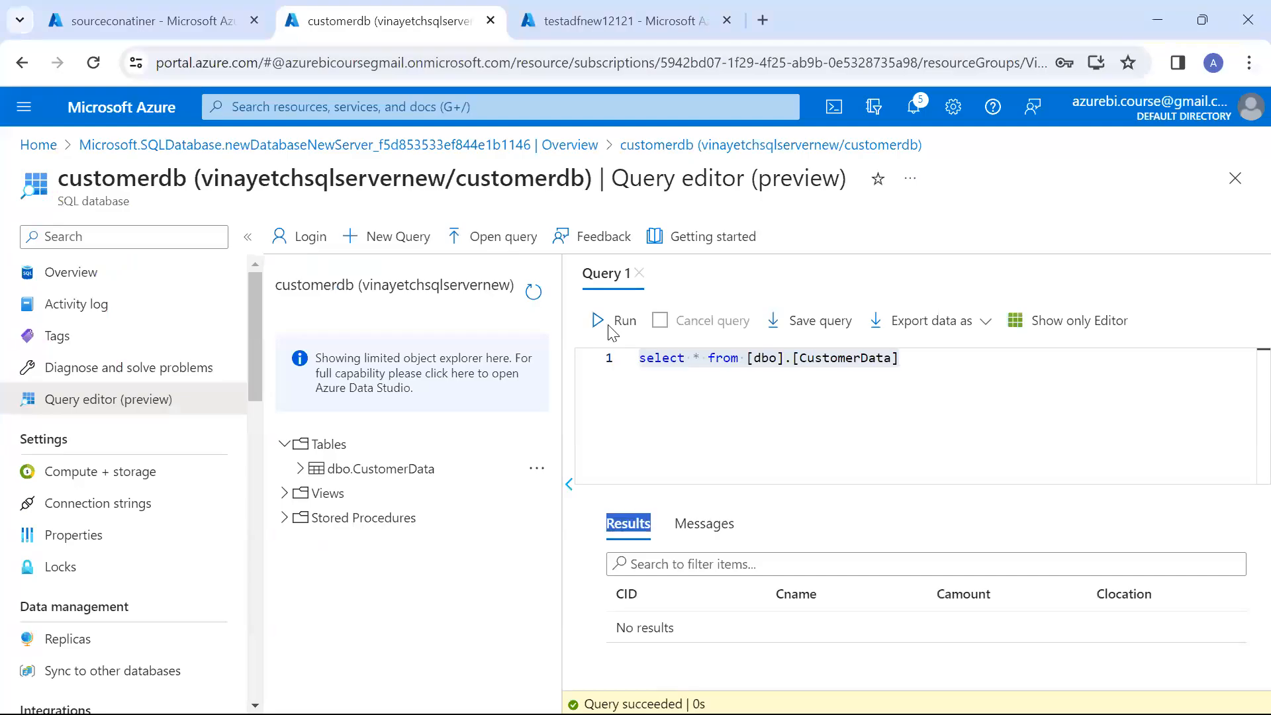
left_click(604, 324)
scroll(893, 635, "down", 5)
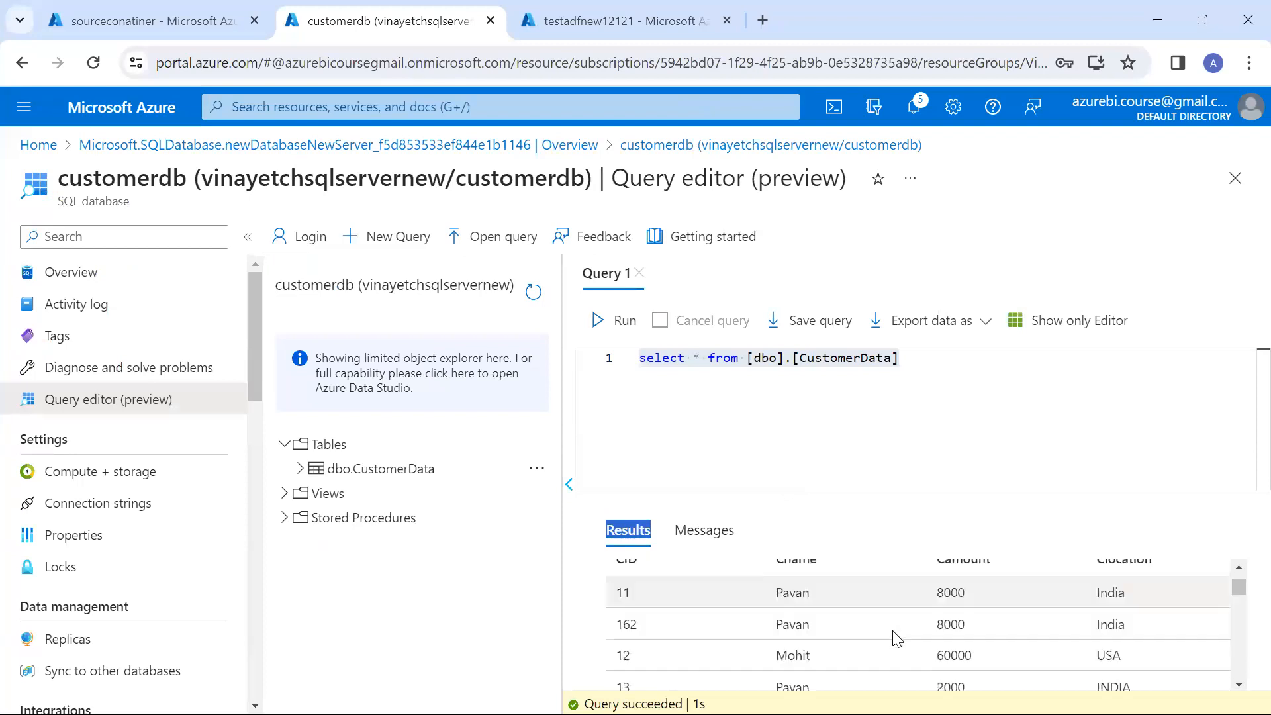
scroll(893, 635, "down", 5)
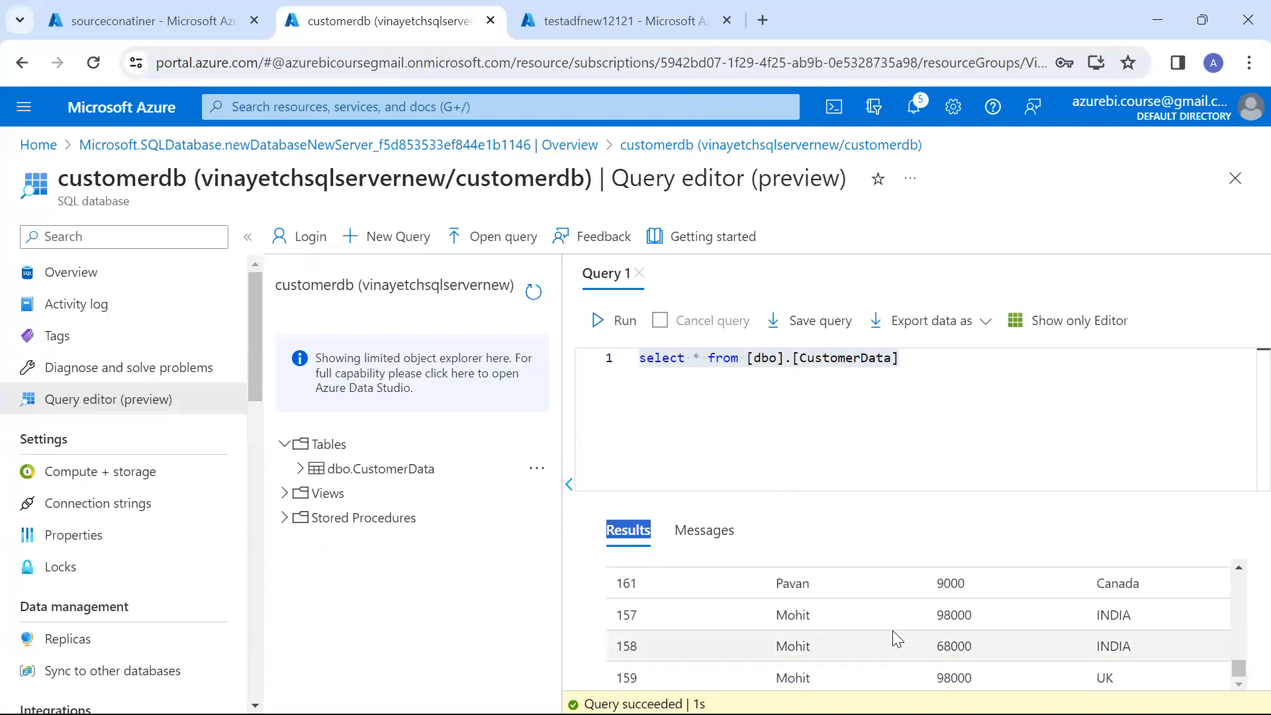
Switch to SQL Server Management Studio and run select * from CustomerData
key("alt+Tab")
left_click_drag(652, 344, 369, 288)
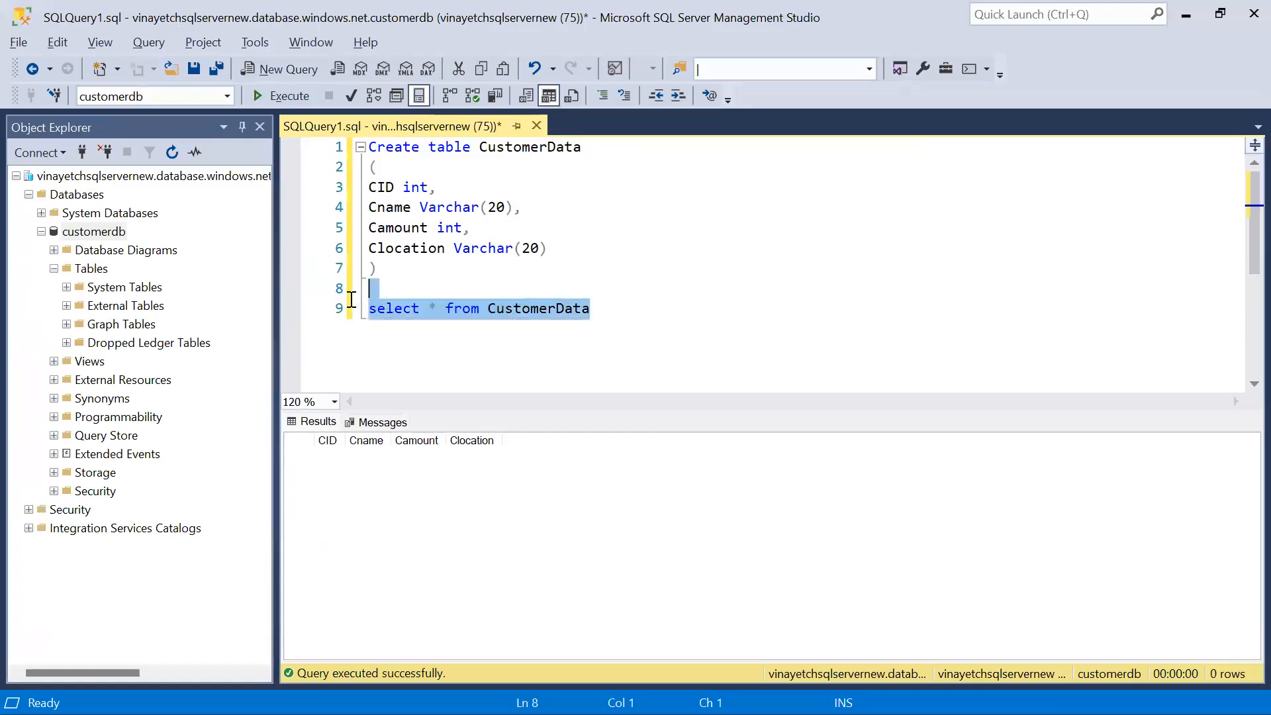
left_click(299, 100)
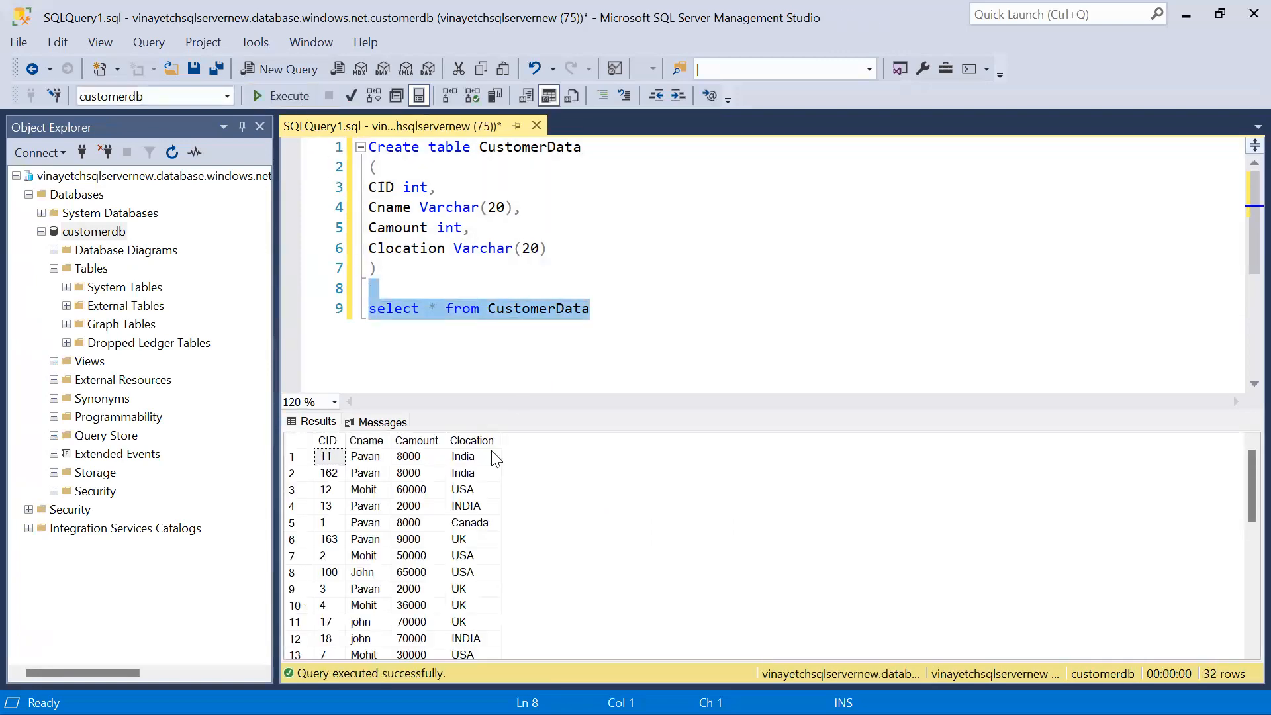
Look through the rows returned by the CustomerData query down to the last one
left_click(470, 506)
scroll(470, 506, "down", 3)
scroll(470, 506, "down", 5)
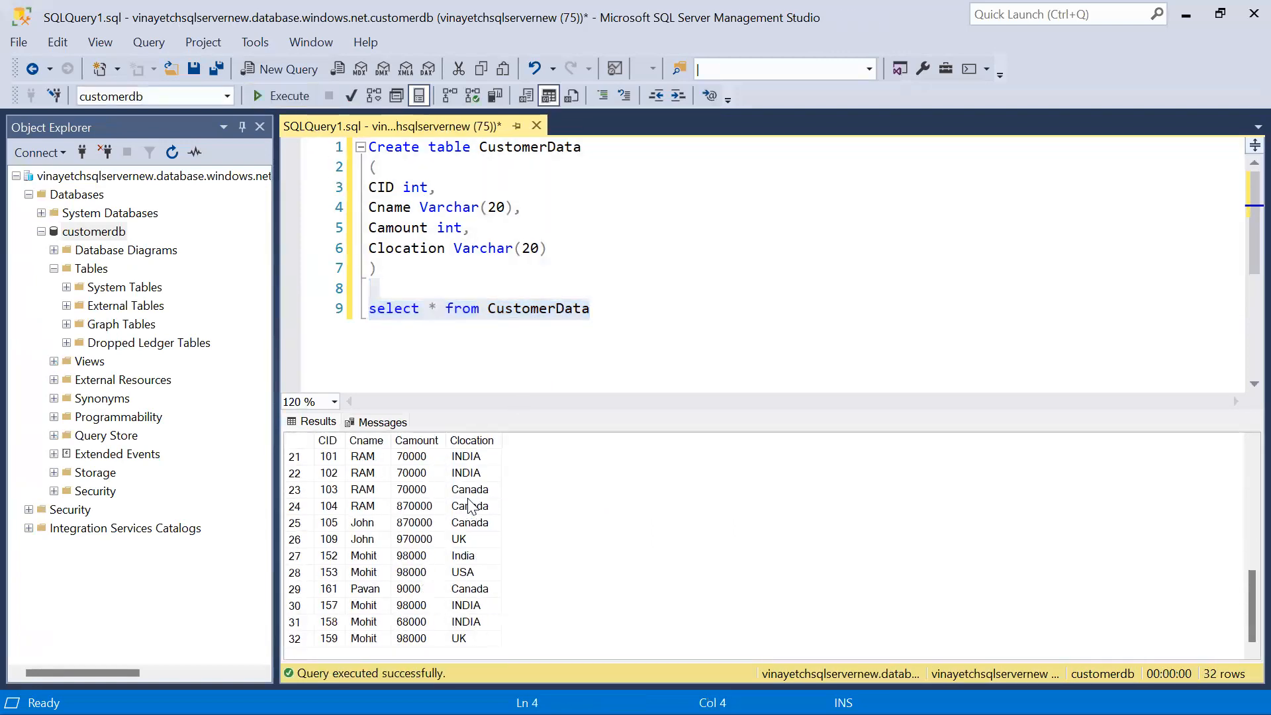
scroll(470, 507, "up", 7)
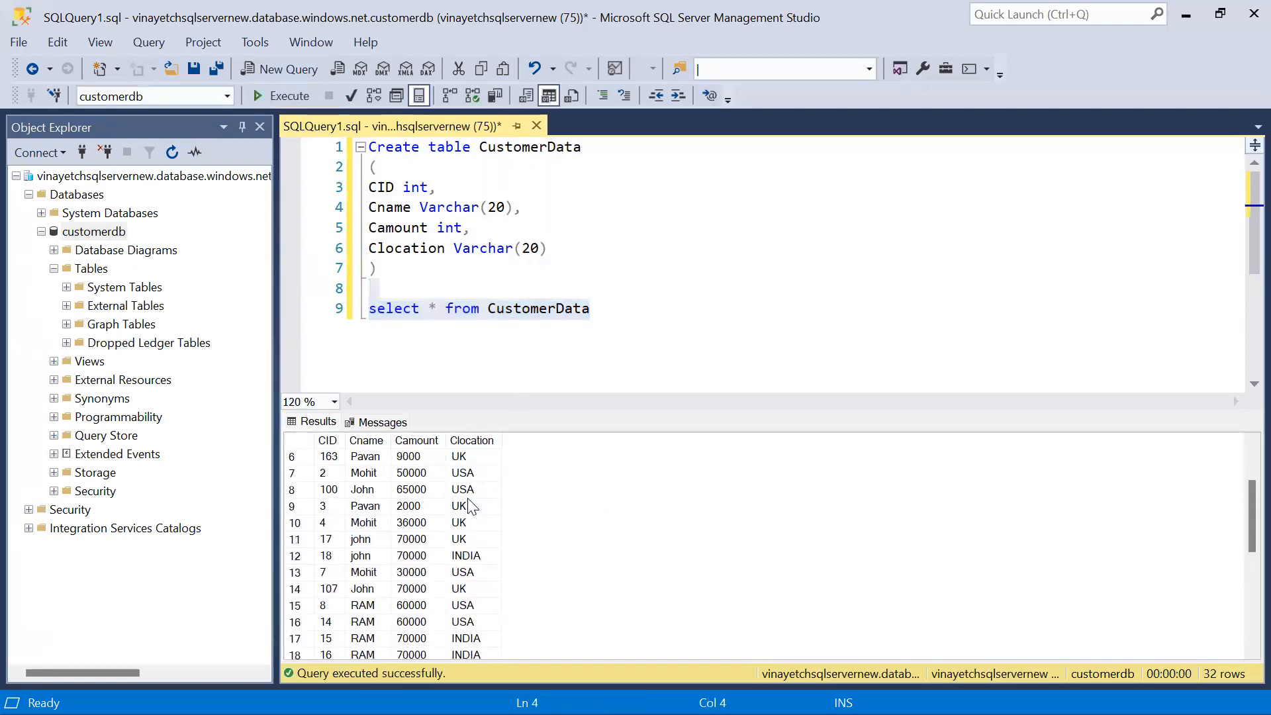
Replace the asterisk in the select query with Clocation and Sum(Camount)as Revenue
left_click(435, 305)
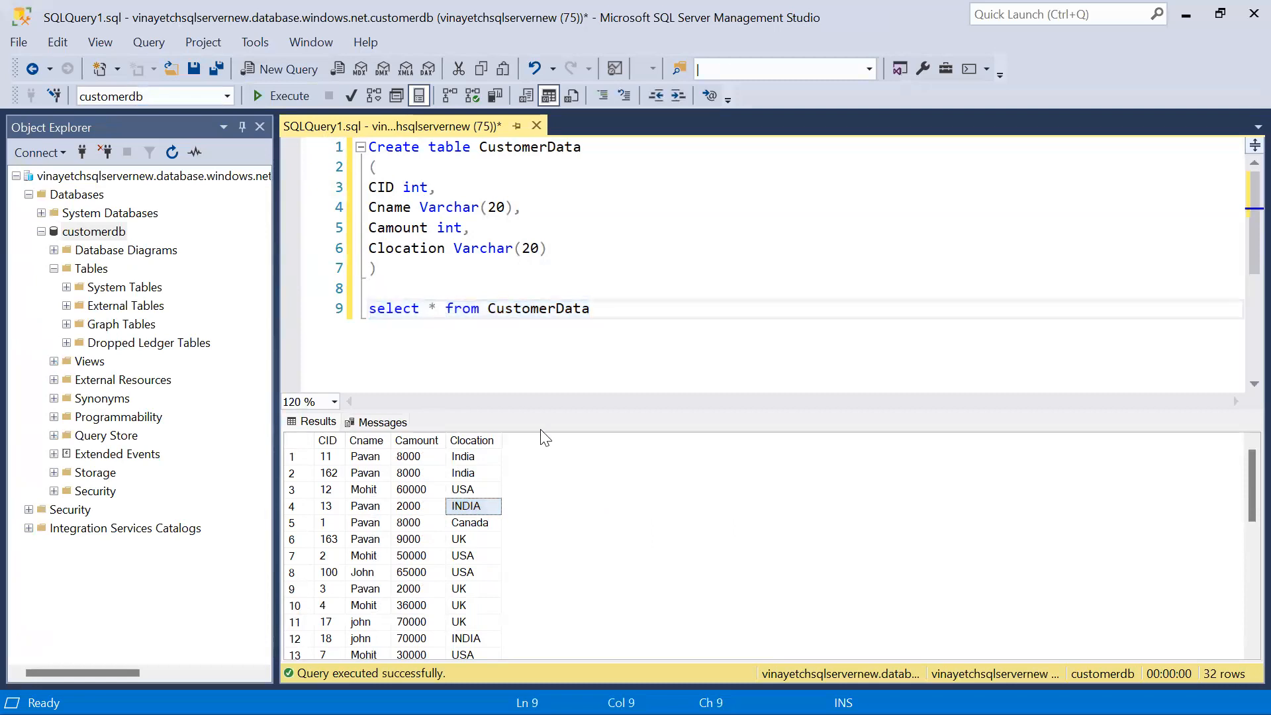
key("BackSpace")
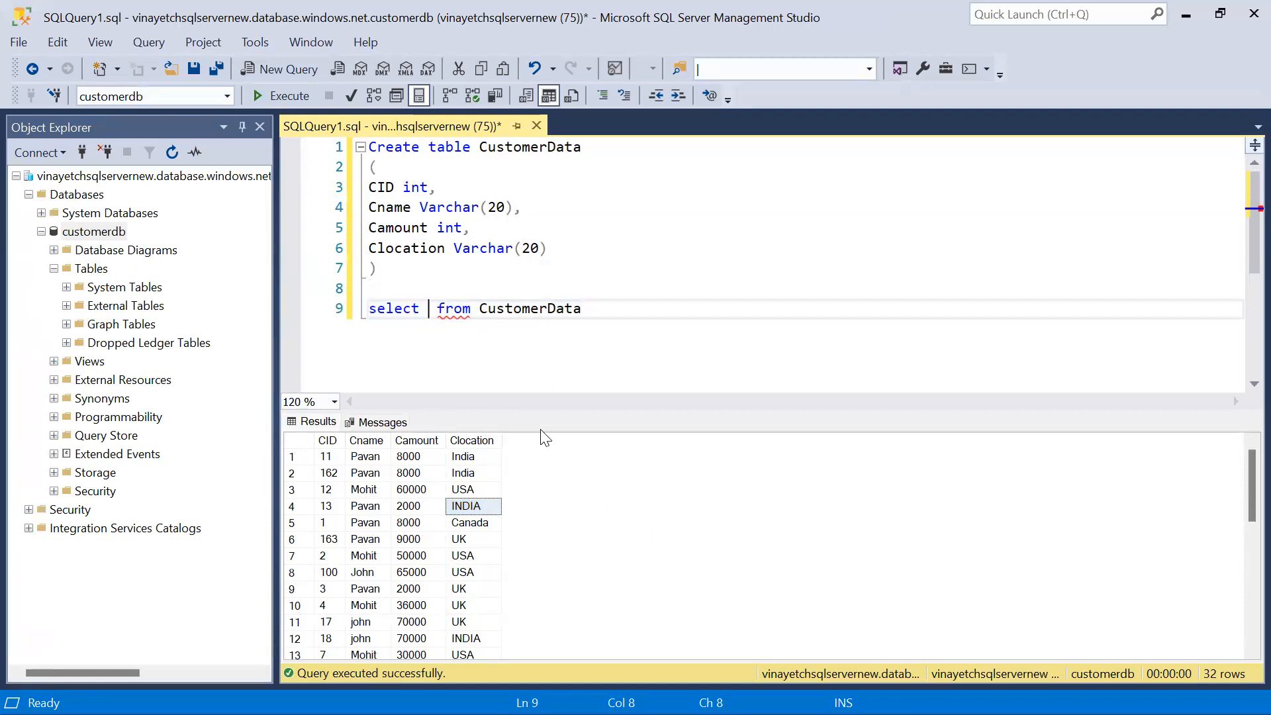
type("Cl")
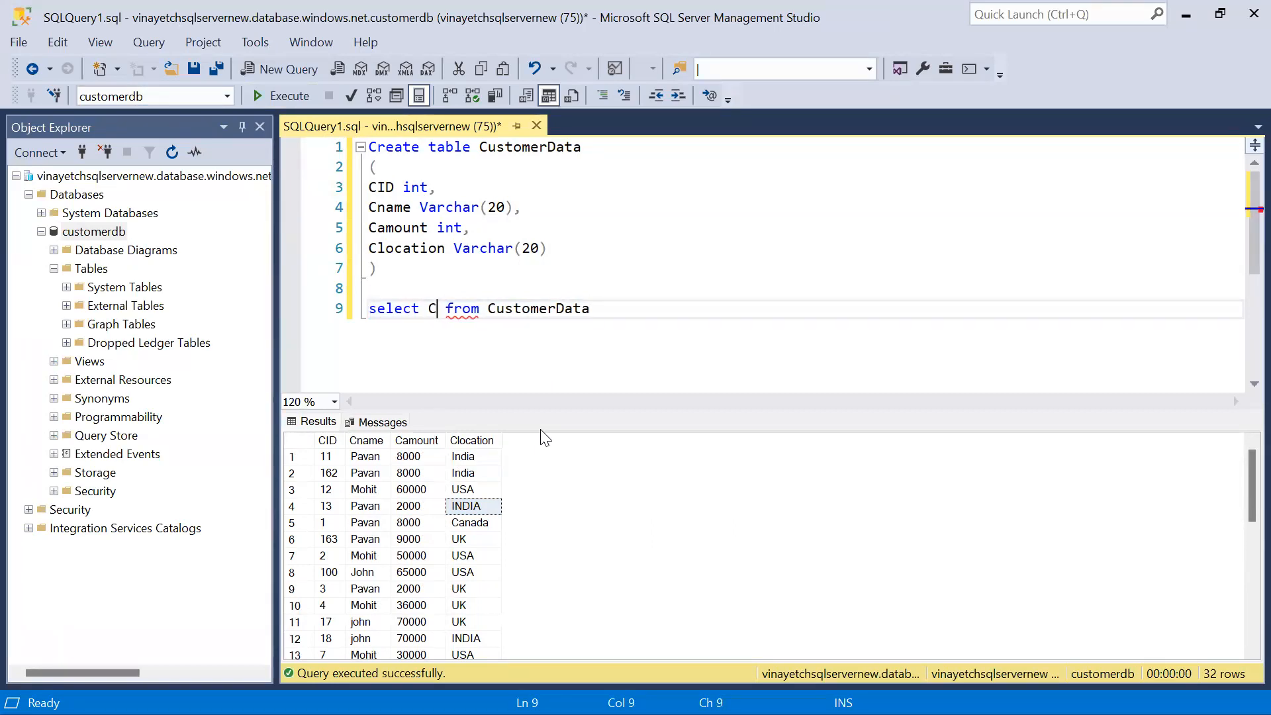
type("ocation,Sum")
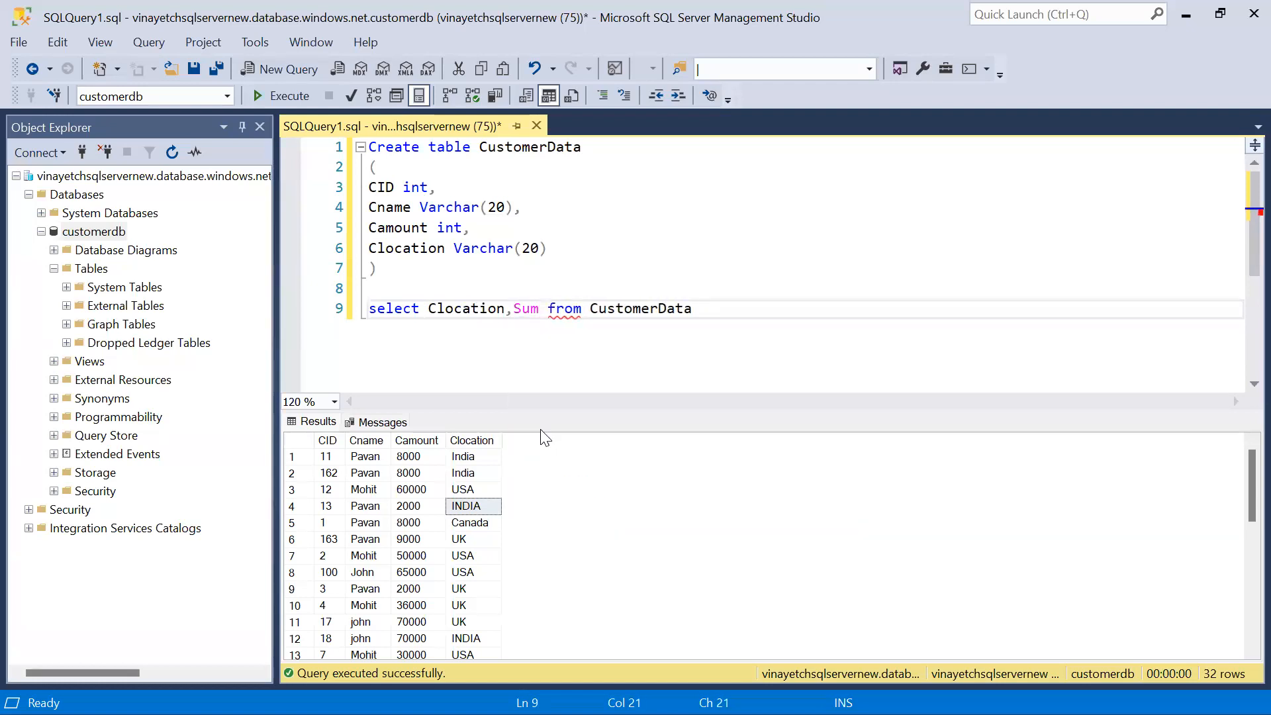
type("(A")
key("BackSpace")
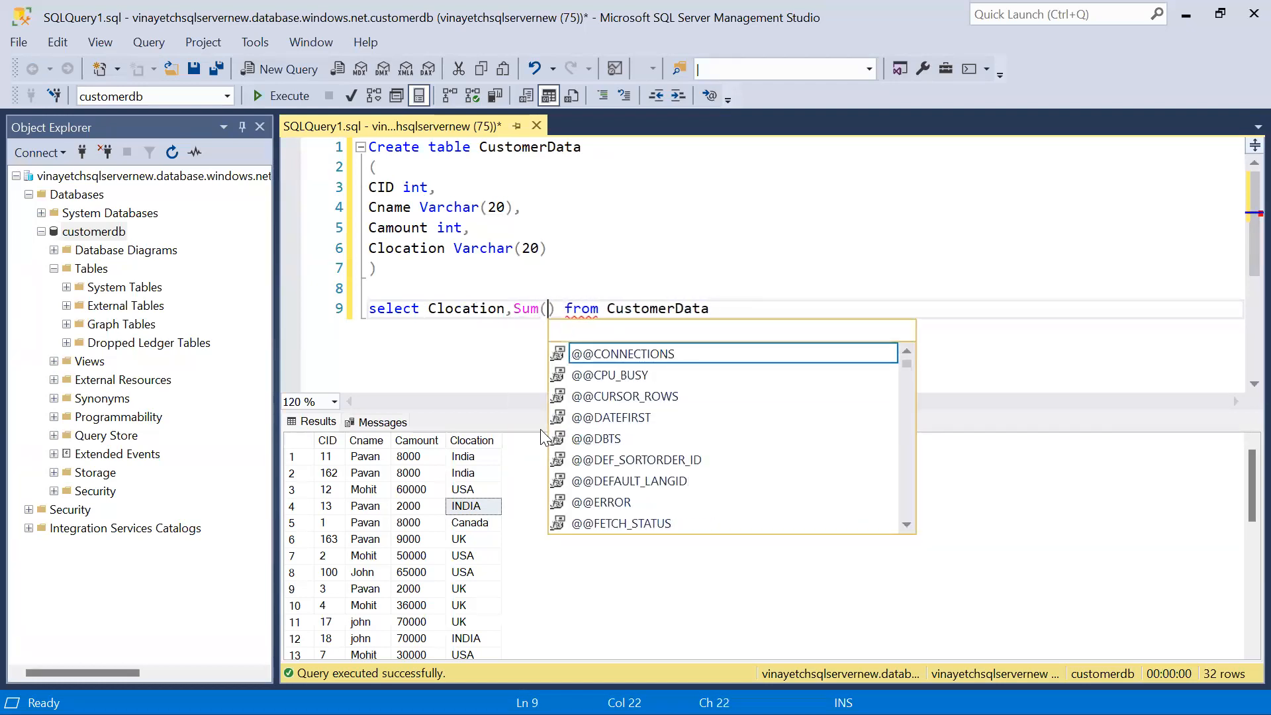
type("cmo")
key("BackSpace")
key("BackSpace")
type("amount")
type(")as Revenue")
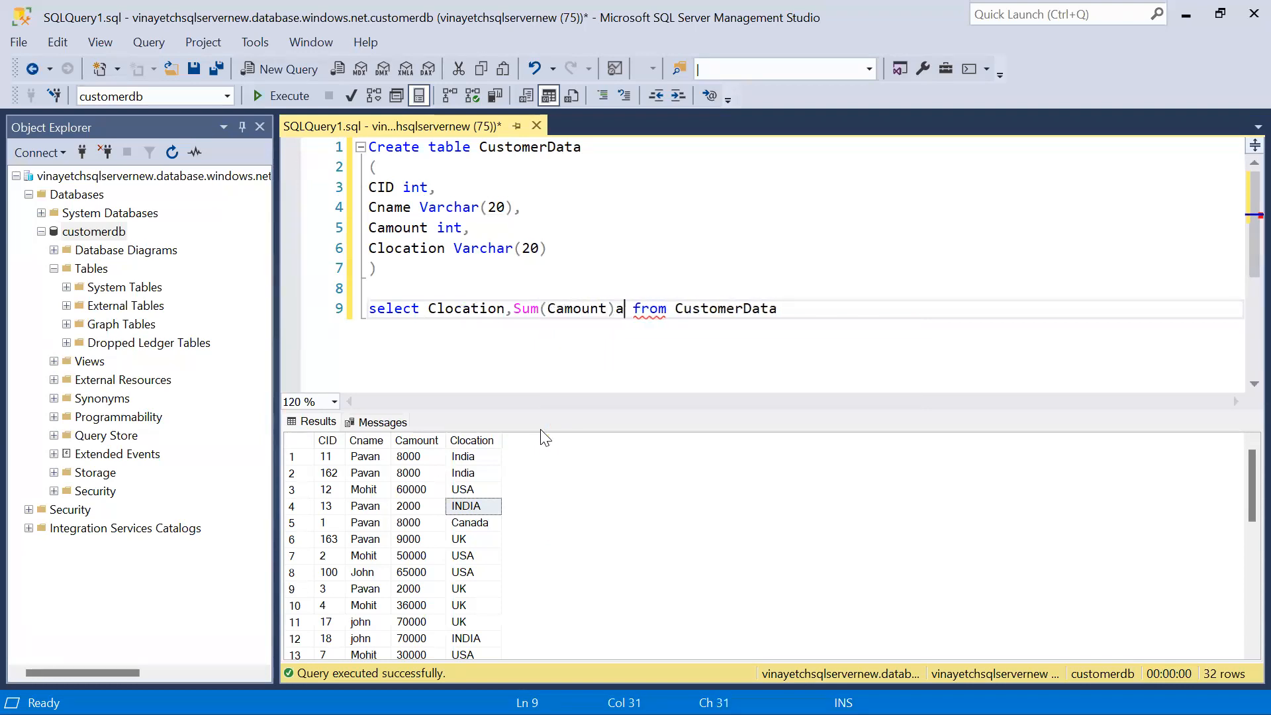
type(",Count(")
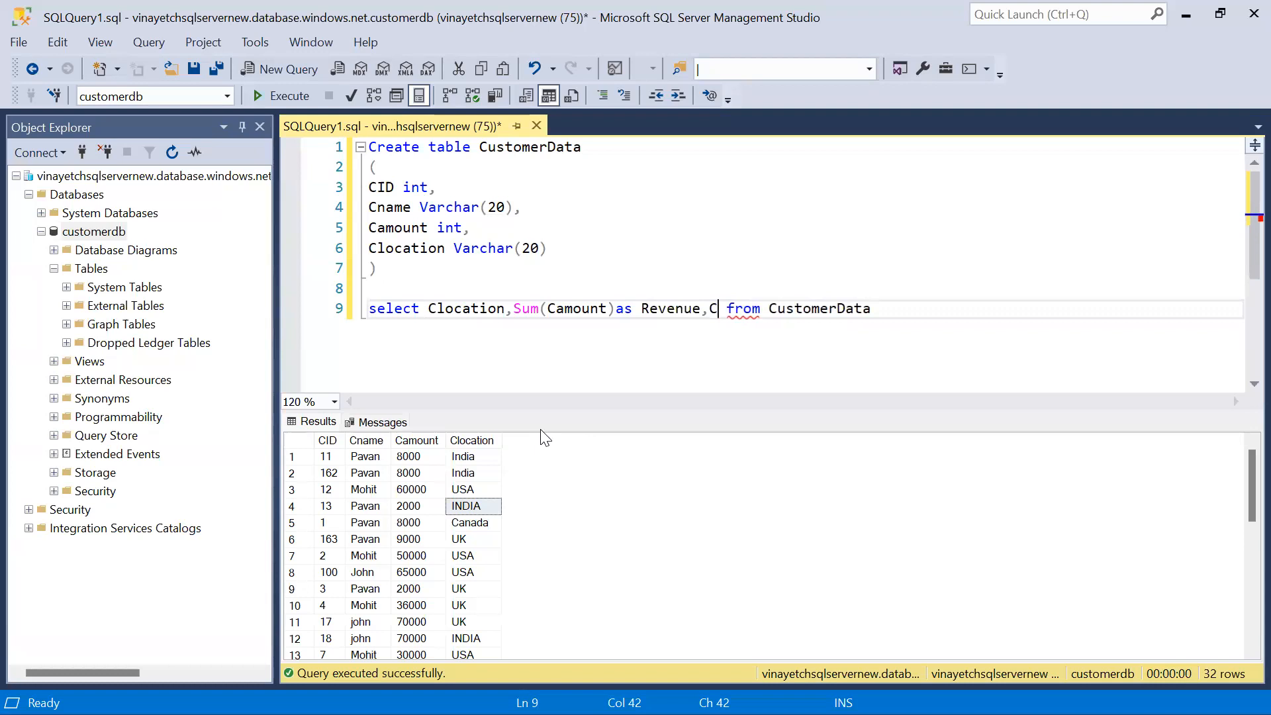
type("CID")
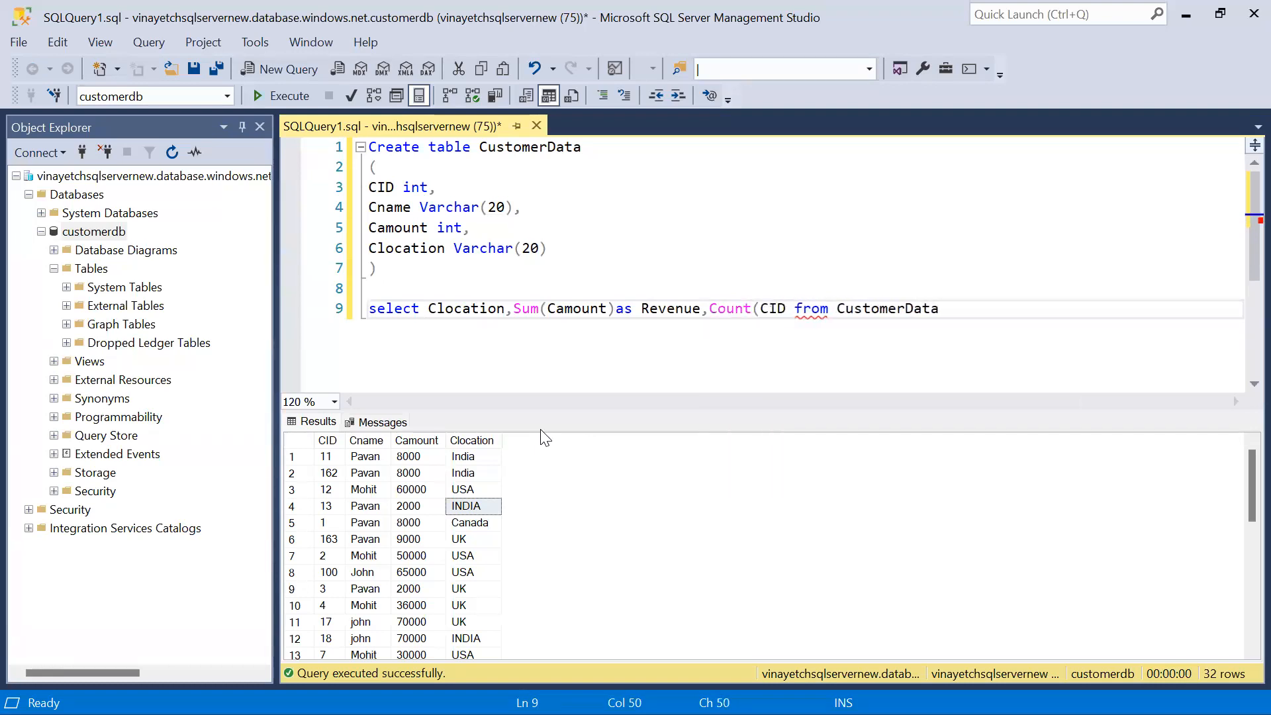
type(")as COUNTS")
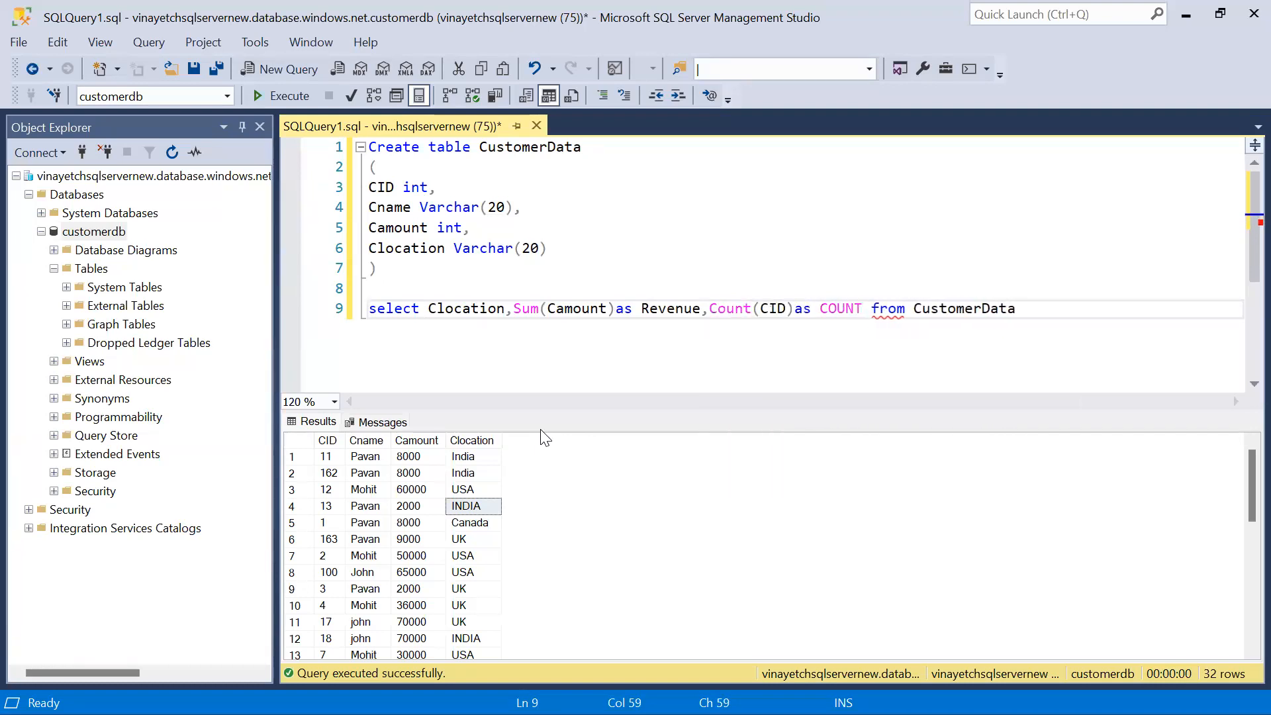
Add a Group by Clocation line to the query and run only that statement
key("End")
key("Return")
type("Group")
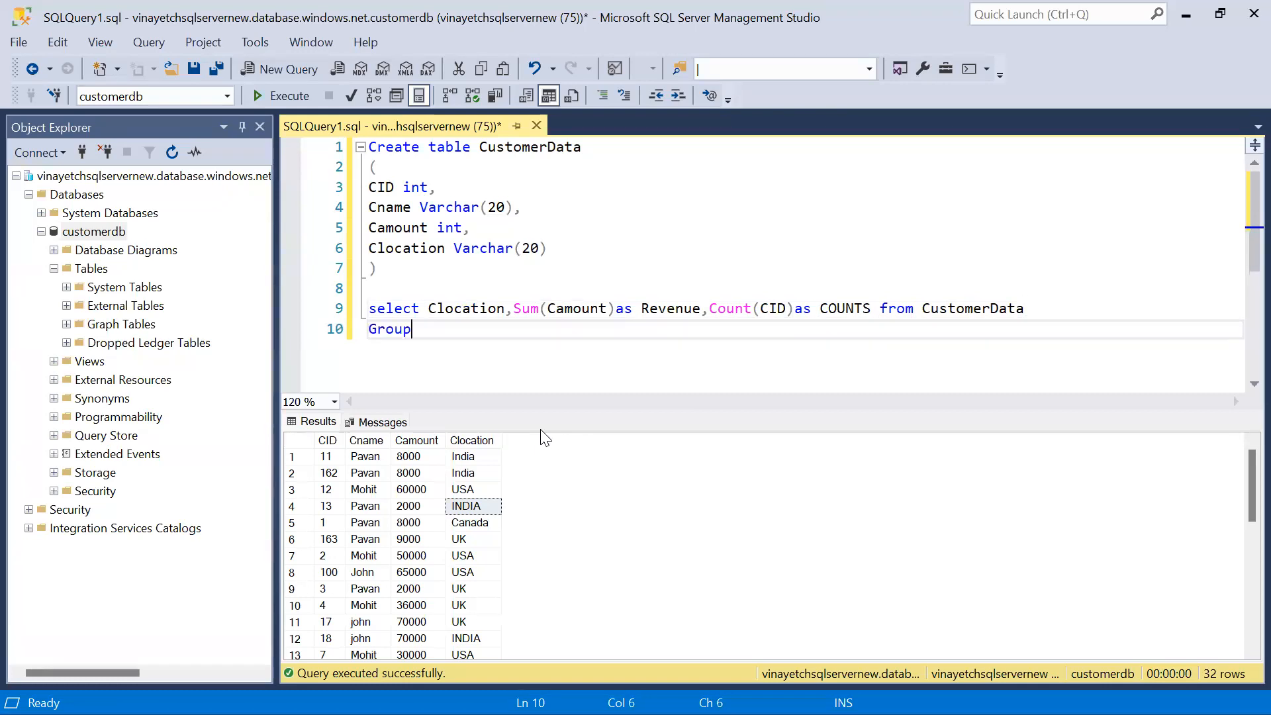
type(" by Clocation")
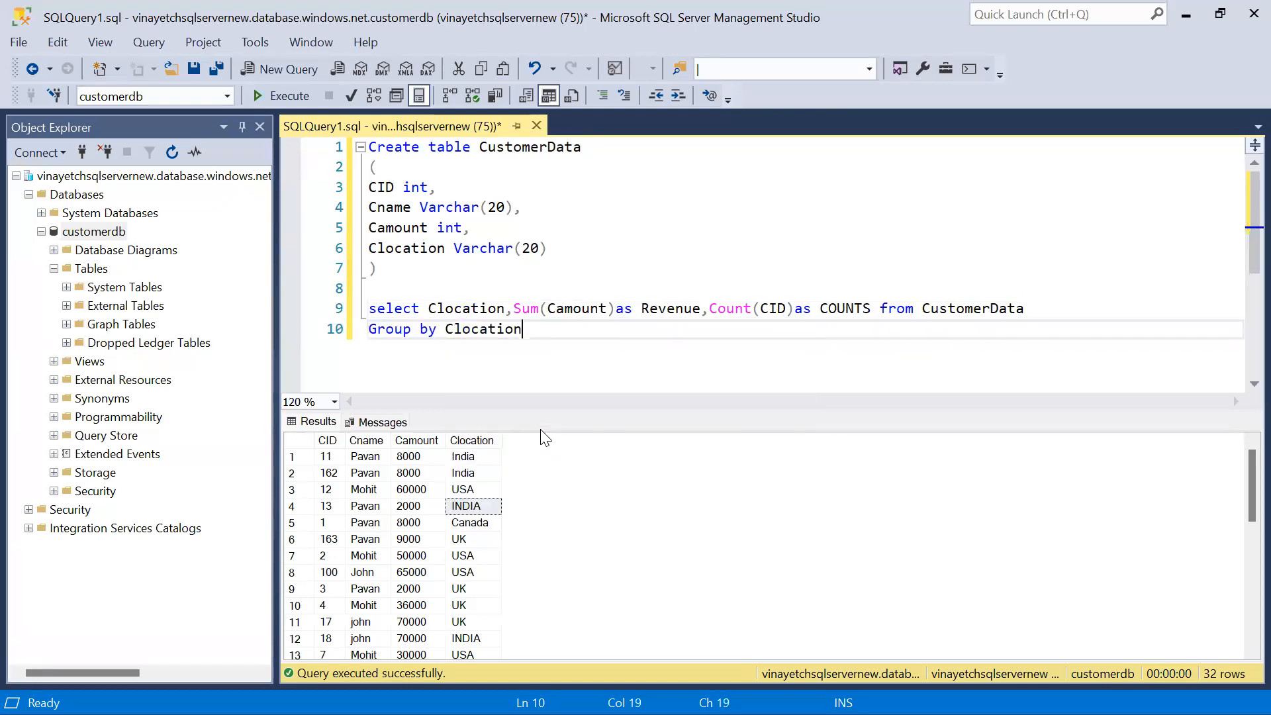
key("shift+Up")
key("shift+Home")
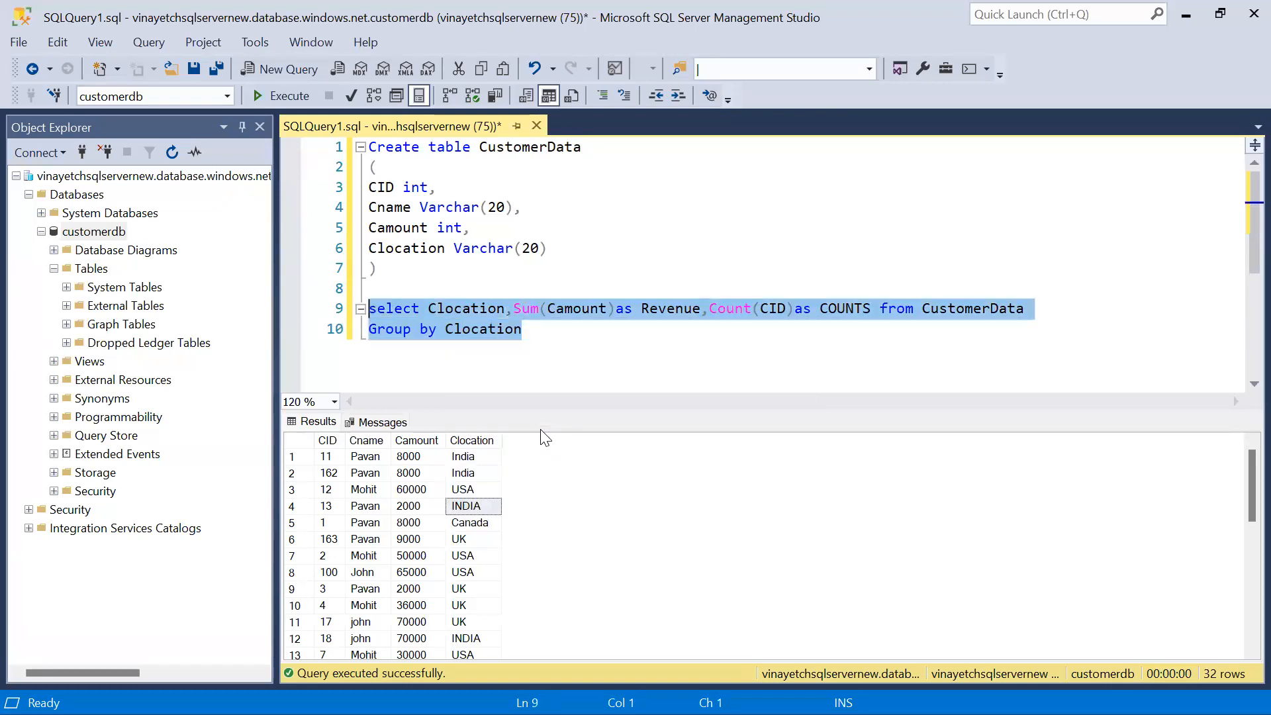
key("F5")
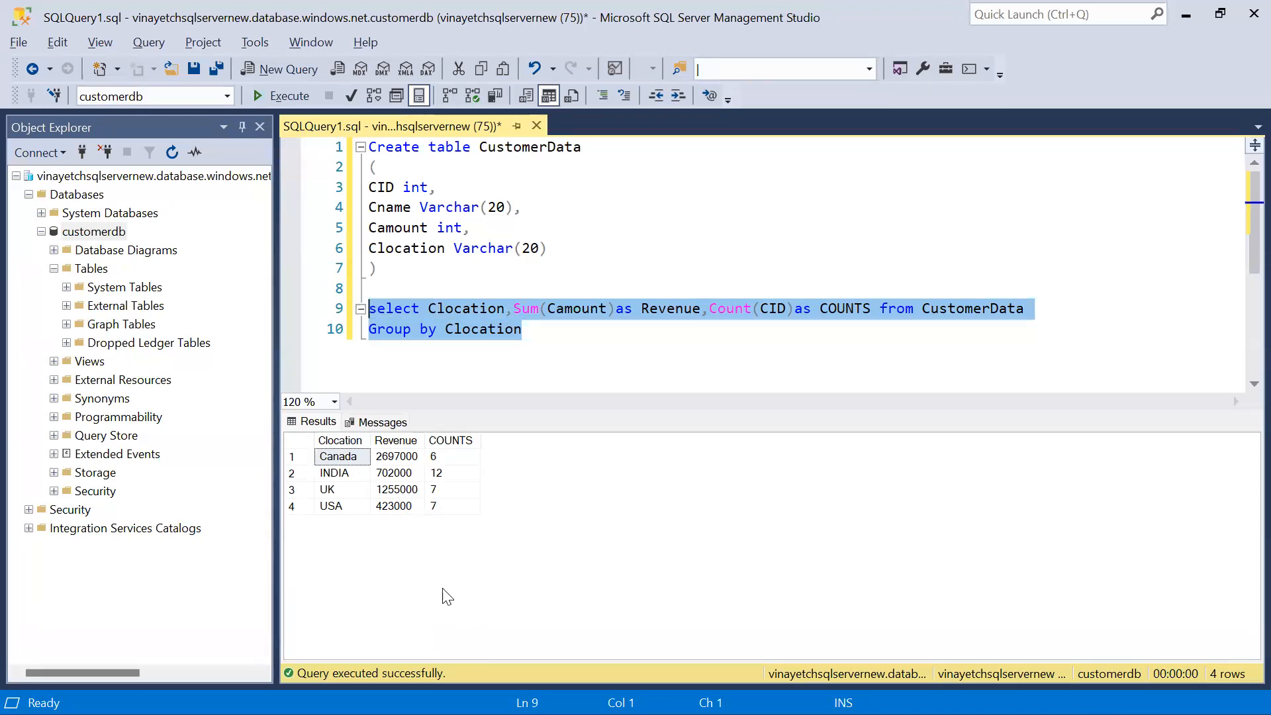
Add the query select * from CustomerData below the grouped query and run it alone
left_click(577, 389)
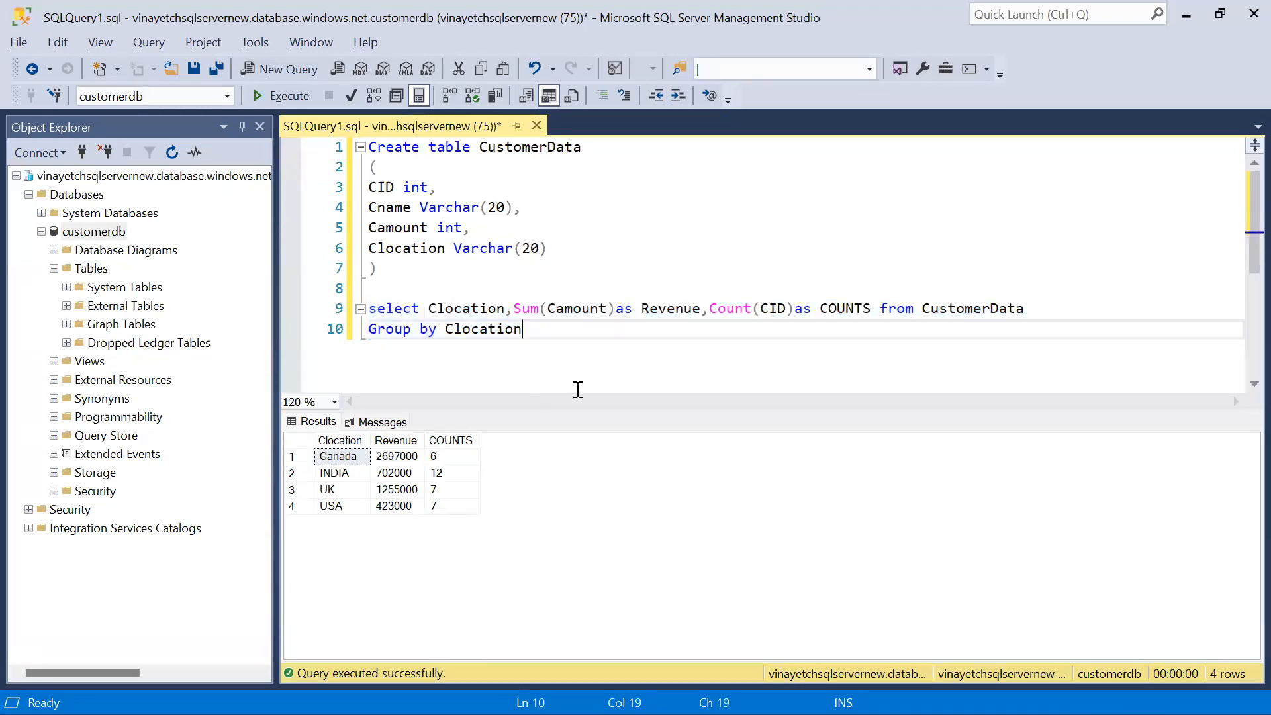
left_click(883, 311)
key("shift+End")
key("ctrl+c")
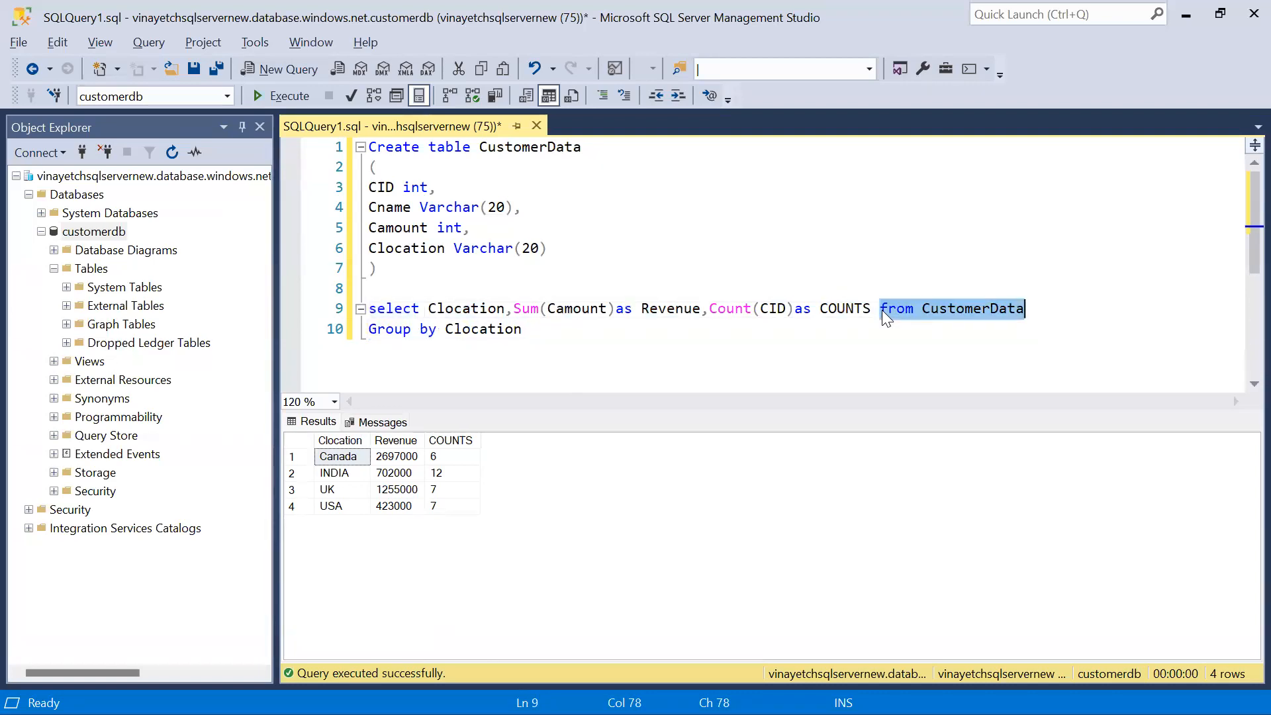
left_click(874, 345)
key("Return")
key("Return")
type("select * from")
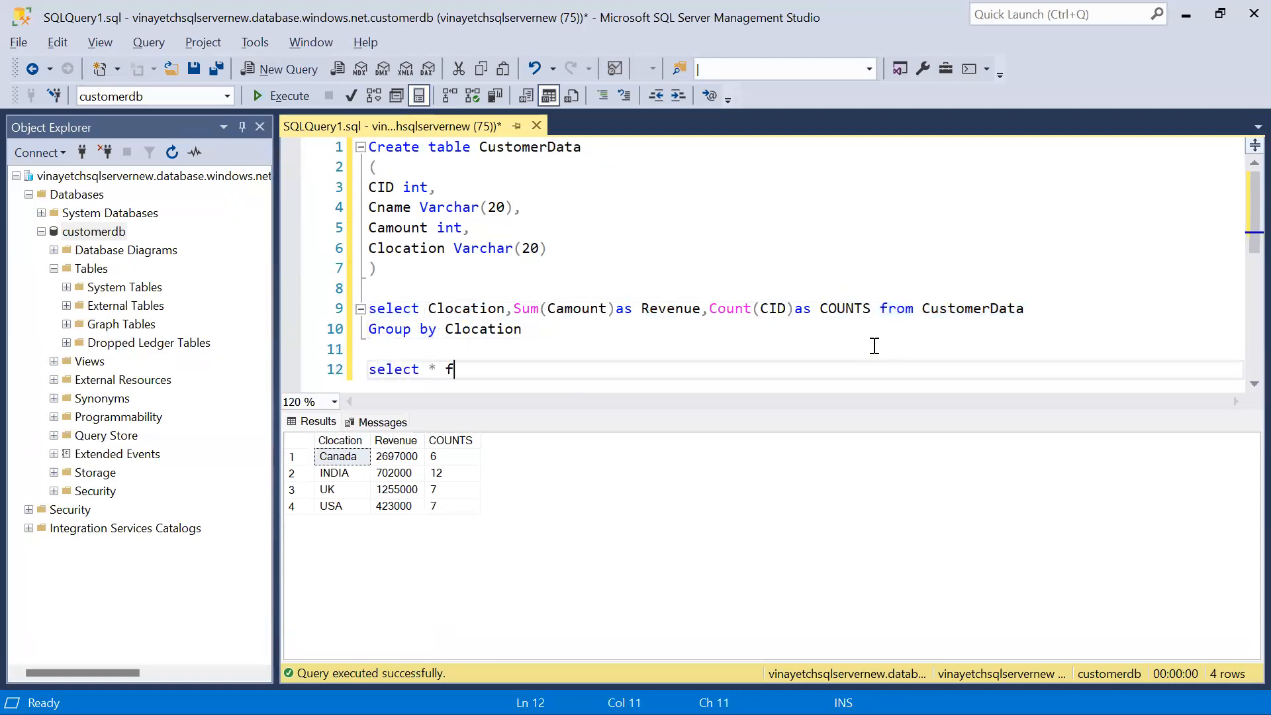
key("ctrl+v")
double_click(503, 369)
key("BackSpace")
triple_click(505, 376)
key("F5")
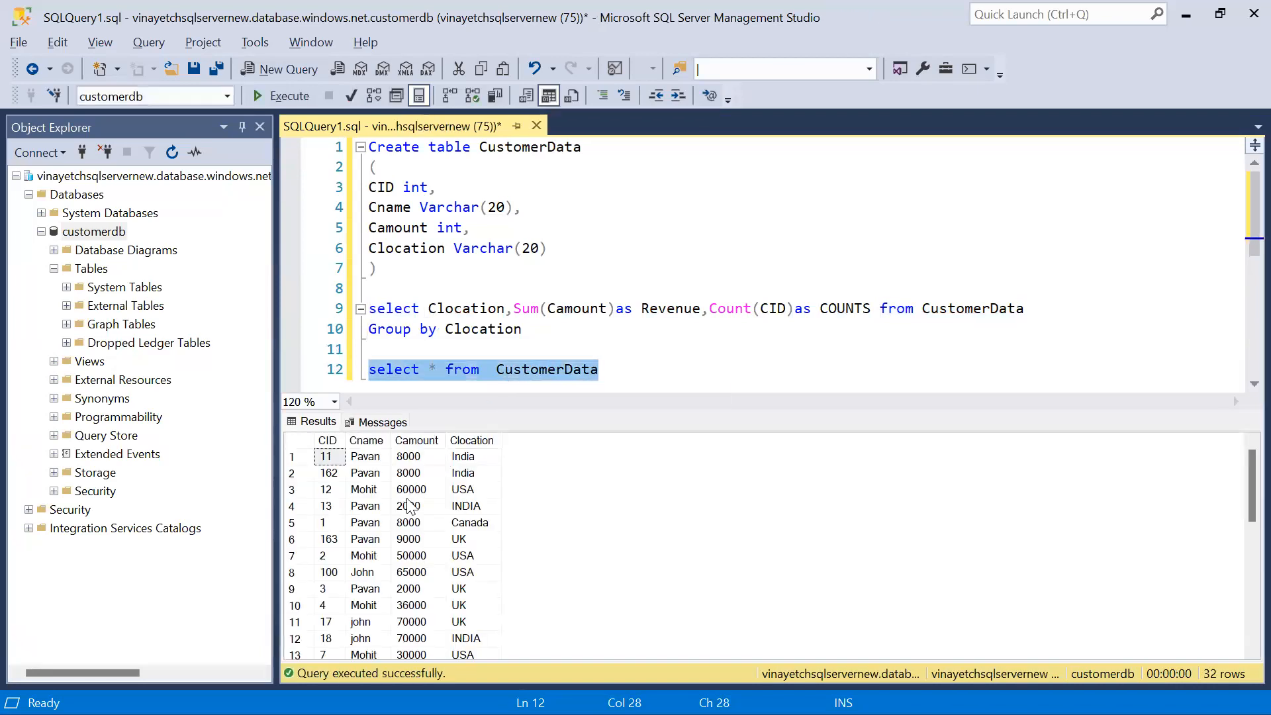
Copy all rows of the CustomerData results together with their column headers
left_click(406, 499)
key("ctrl+a")
right_click(406, 499)
left_click(454, 536)
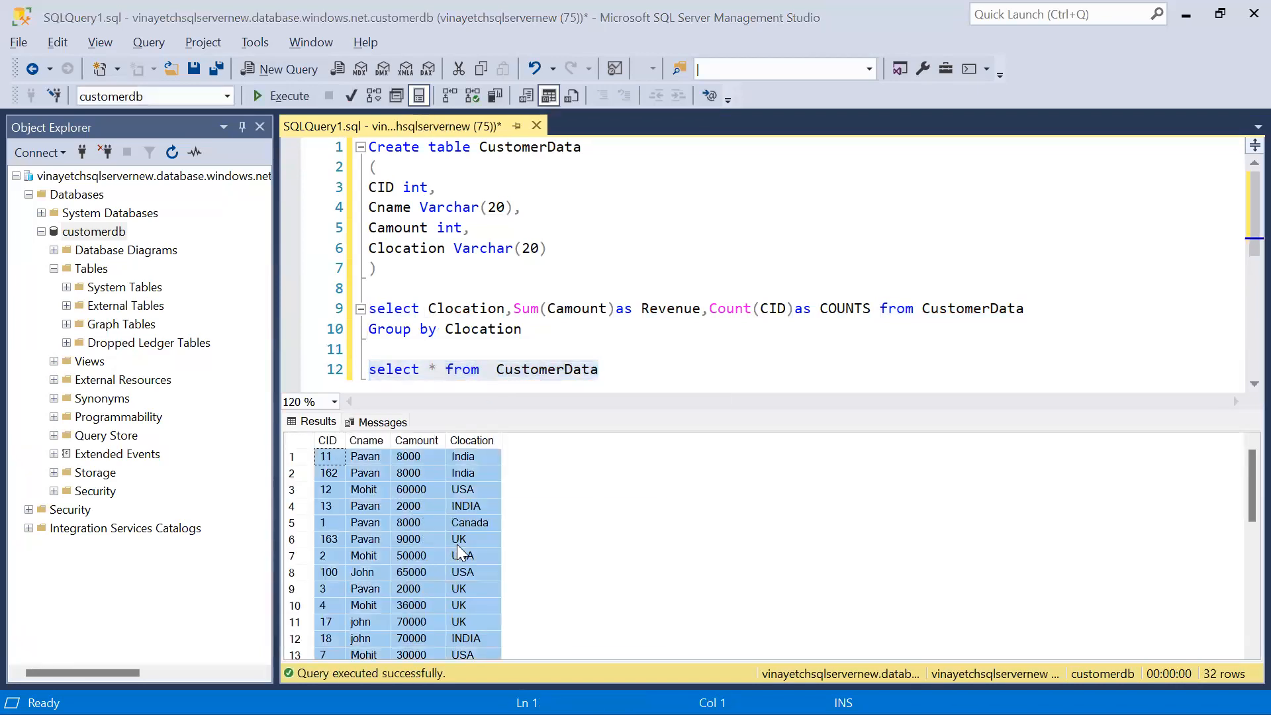
Open a blank Excel workbook, paste the copied rows at A1 and autofit the column widths
key("super")
left_click(591, 227)
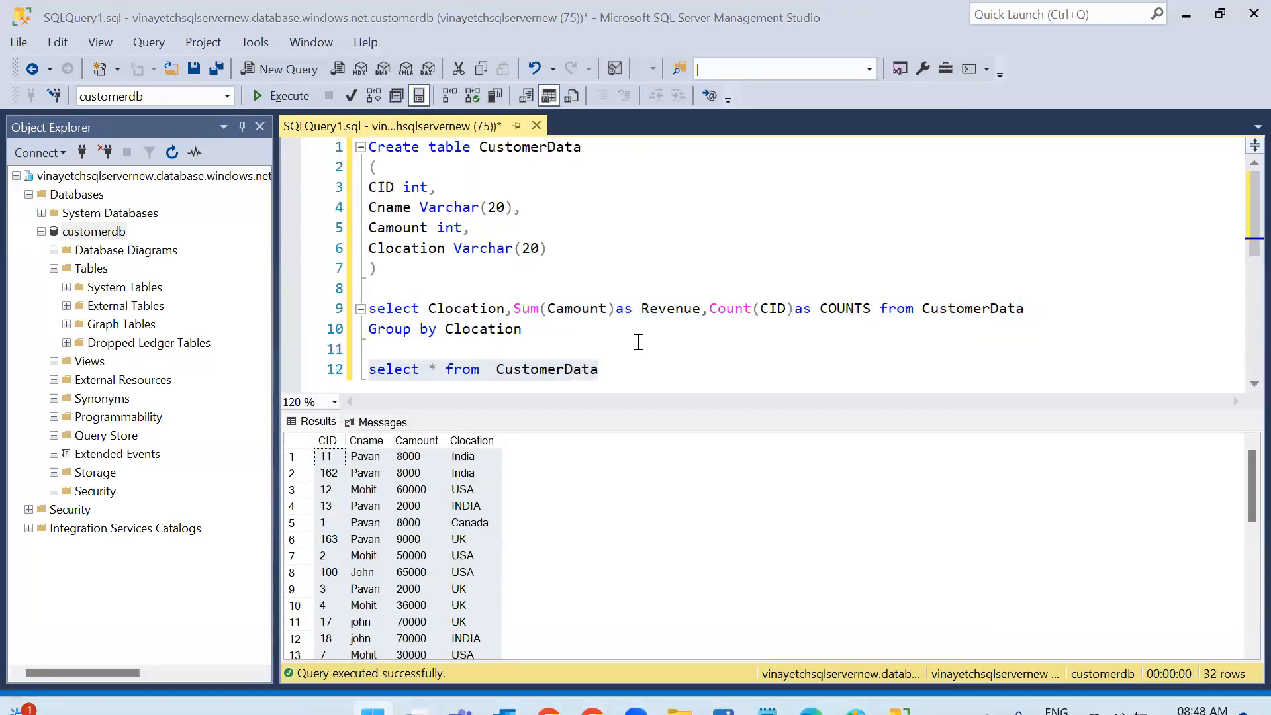
key("Return")
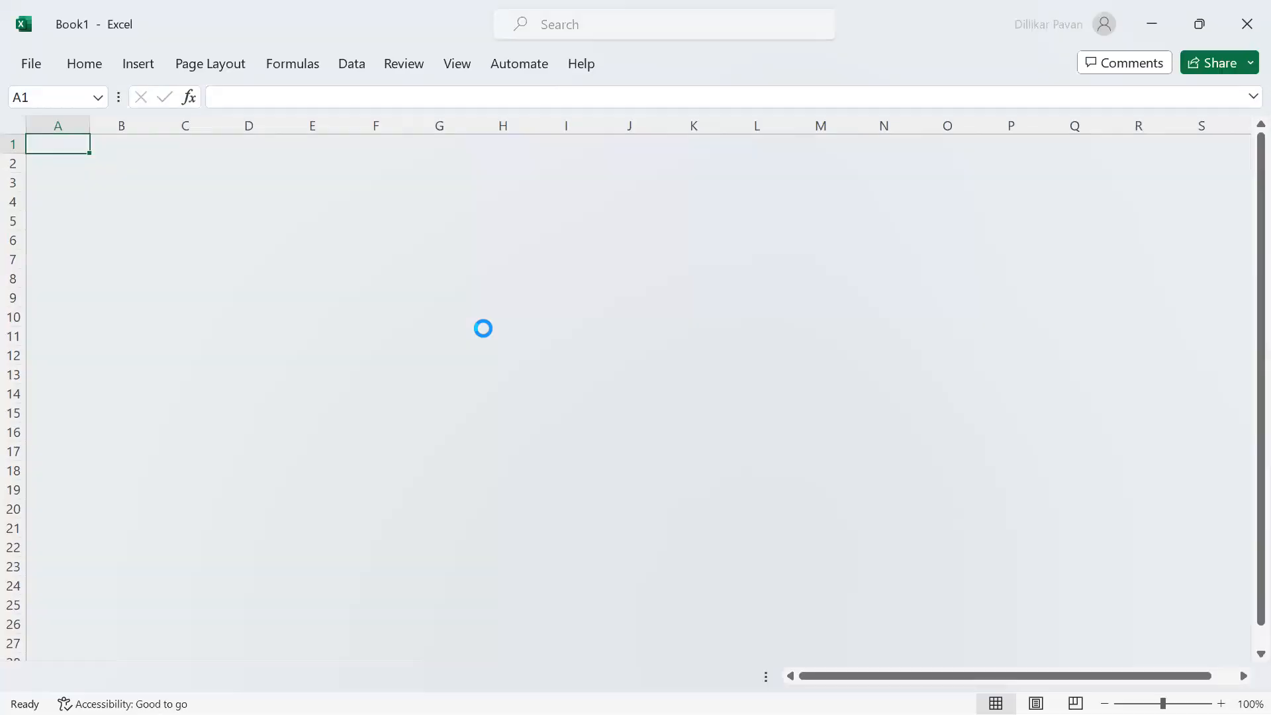
key("ctrl+v")
key("o")
key("i")
Insert a PivotTable from the whole pasted data range on a new worksheet
key("ctrl+Home")
key("ctrl+shift+End")
key("alt+n")
key("v")
key("t")
key("Return")
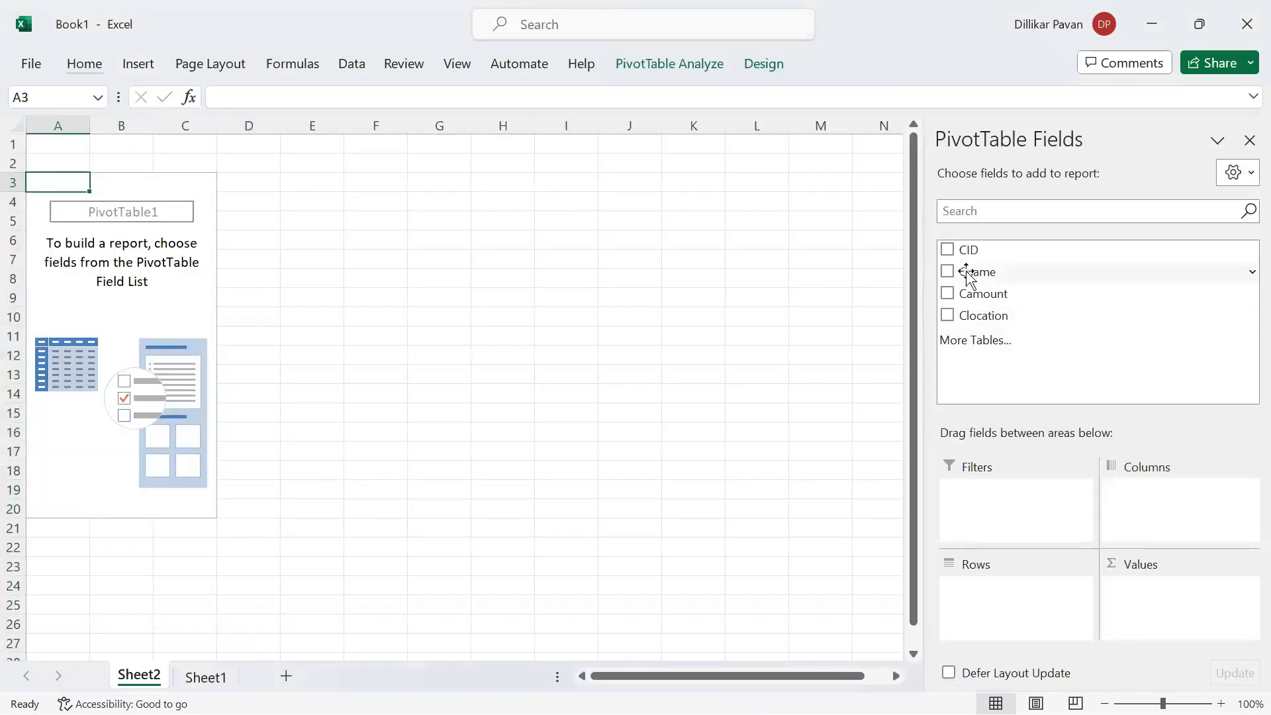
Place Clocation in the PivotTable's Rows area and Camount and CID in its Values area
left_click_drag(979, 316, 1007, 605)
left_click_drag(987, 304, 1142, 591)
left_click_drag(969, 250, 1162, 605)
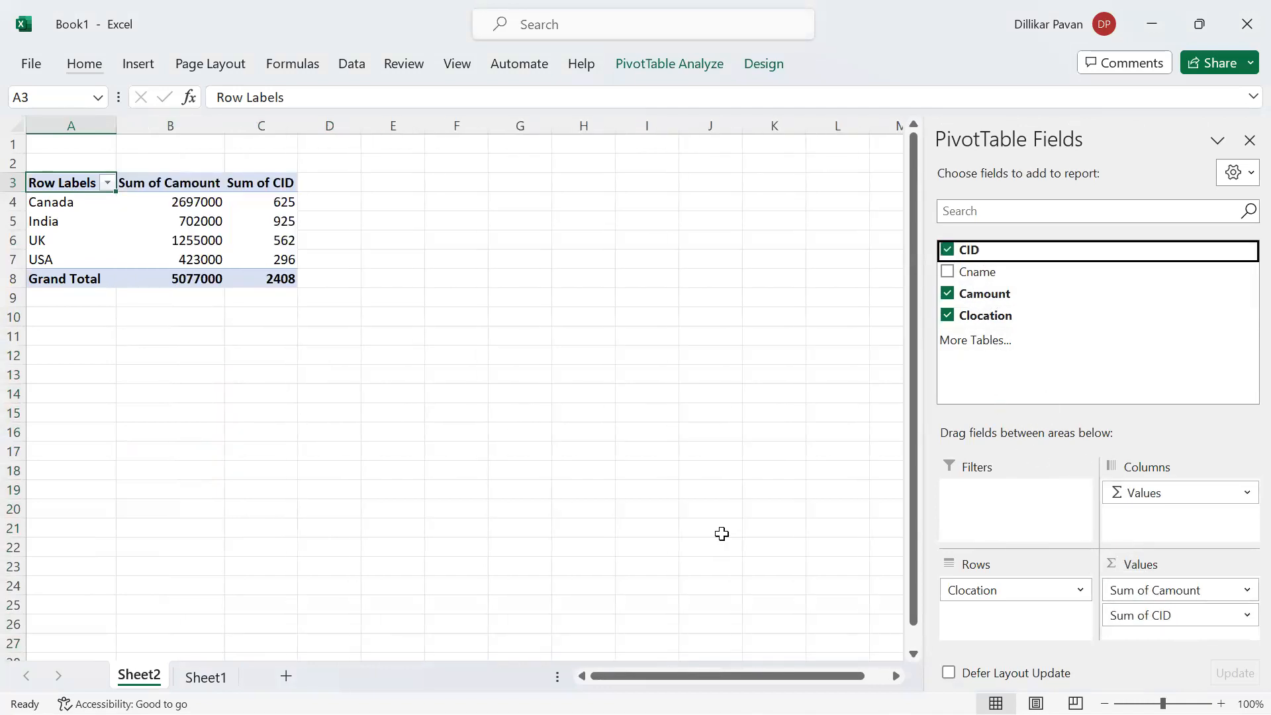
Switch to SQL Server Management Studio and rerun only the query grouped by Clocation
key("alt+Tab")
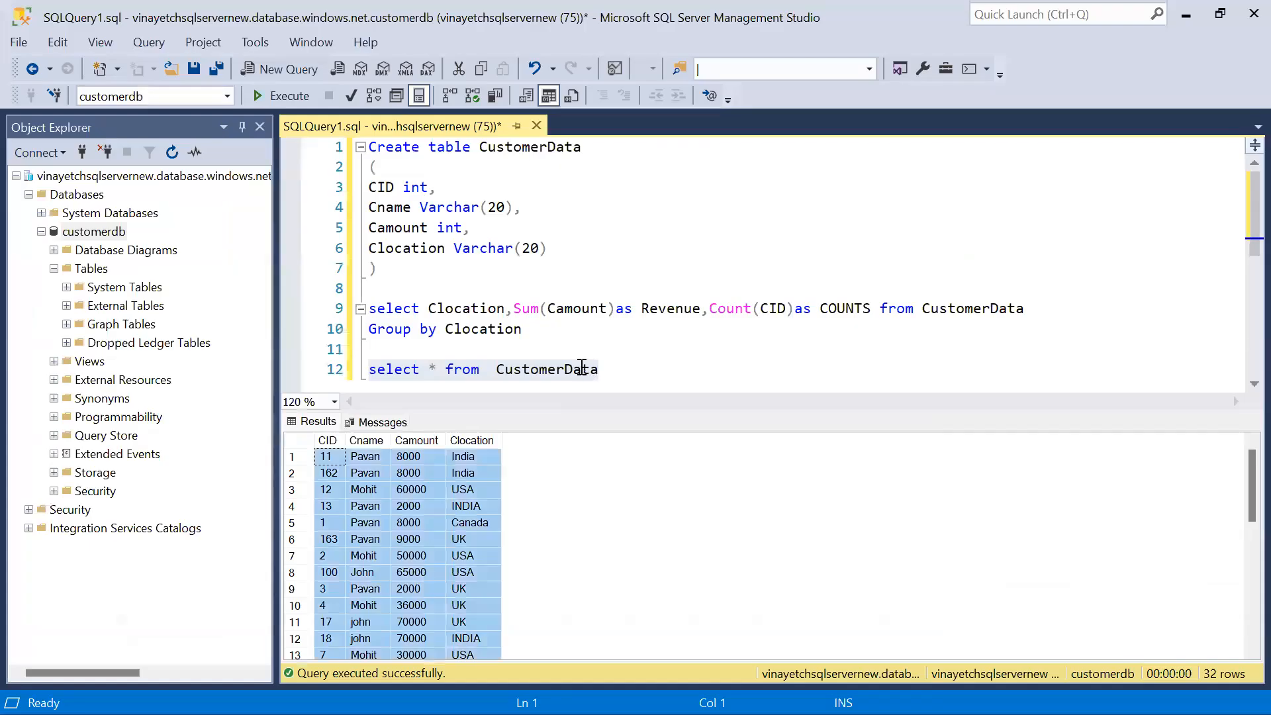
left_click(582, 367)
key("Up")
key("shift+Up")
key("shift+Up")
key("shift+Home")
key("F5")
Copy the entire grouped result, including its Clocation, Revenue and COUNTS headers
left_click(416, 457)
key("ctrl+a")
right_click(416, 457)
left_click(453, 495)
Switch to Excel, paste the grouped result at E3 beside the PivotTable and autofit its columns
key("alt+Tab")
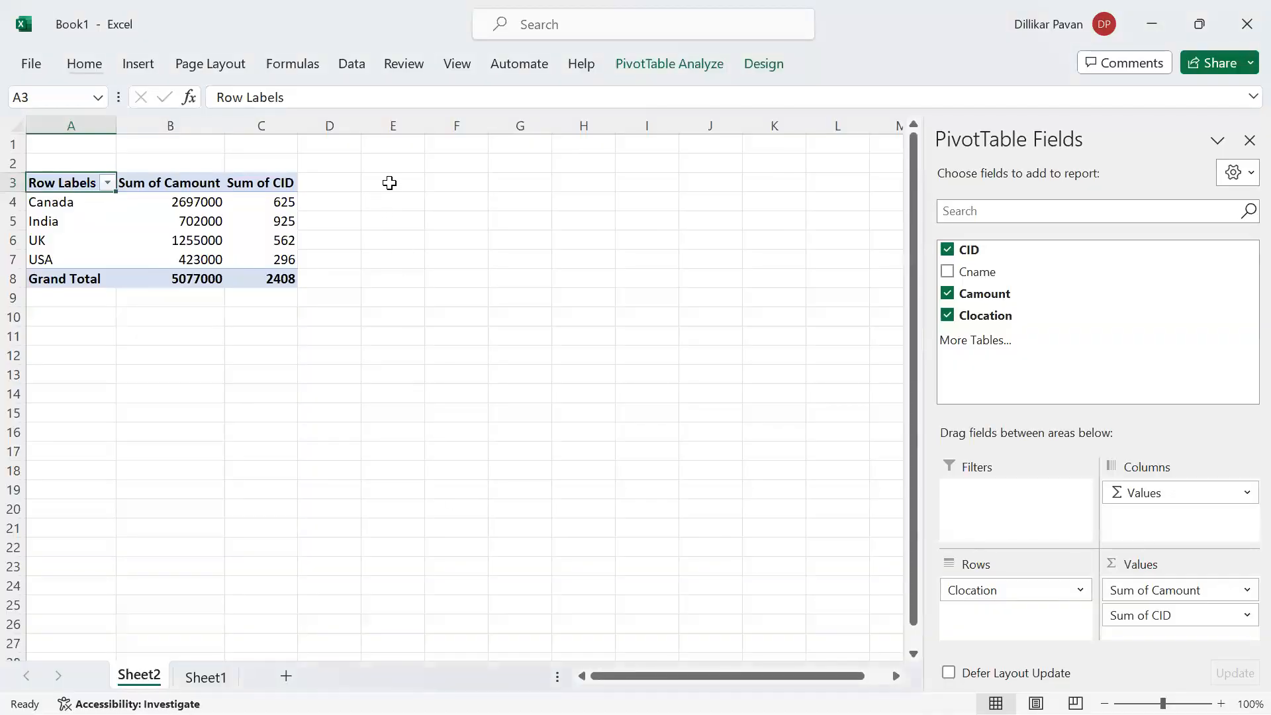
left_click(389, 182)
key("ctrl+v")
key("alt+h")
key("o")
key("i")
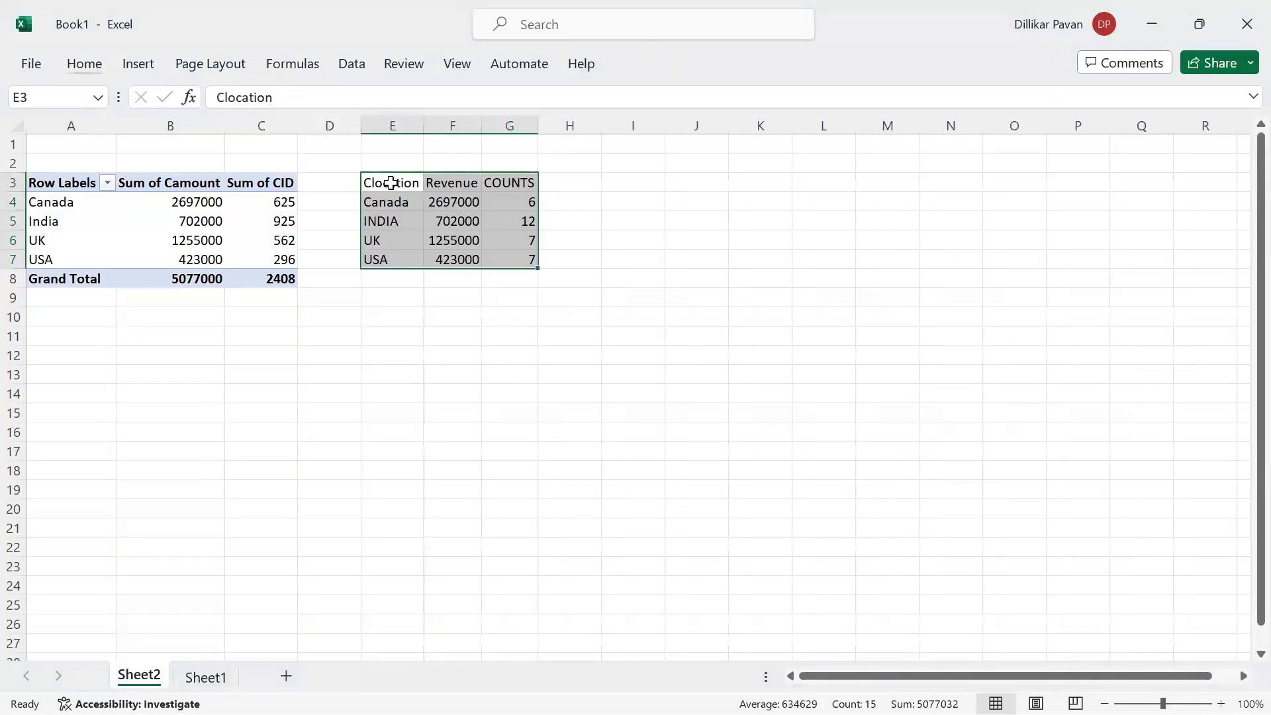
Add AutoSum totals below the pasted Revenue and COUNTS columns in F8 and G8
key("Right")
key("Down")
key("Down")
key("Down")
key("Down")
key("Down")
key("alt+equal")
key("Tab")
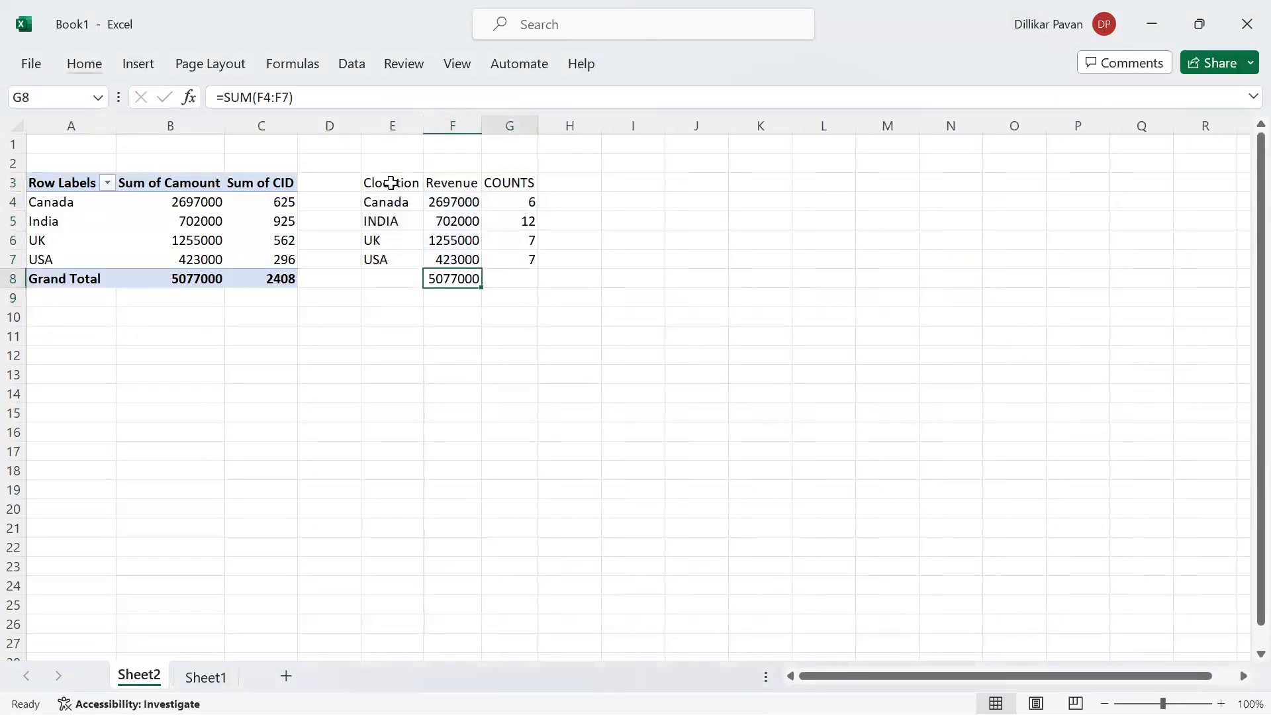
key("alt+equal")
key("Return")
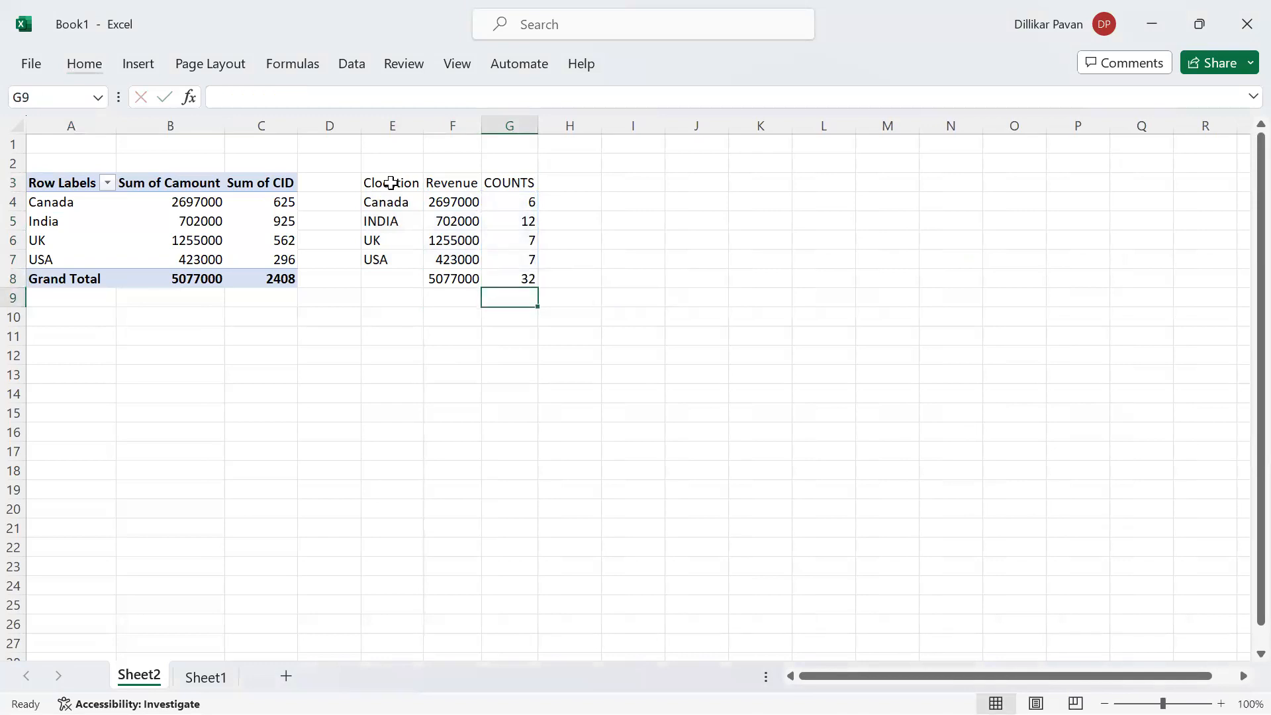
Change the PivotTable's CID value field to summarize by Count instead of Sum
key("Left")
key("Left")
key("Left")
key("Left")
key("Up")
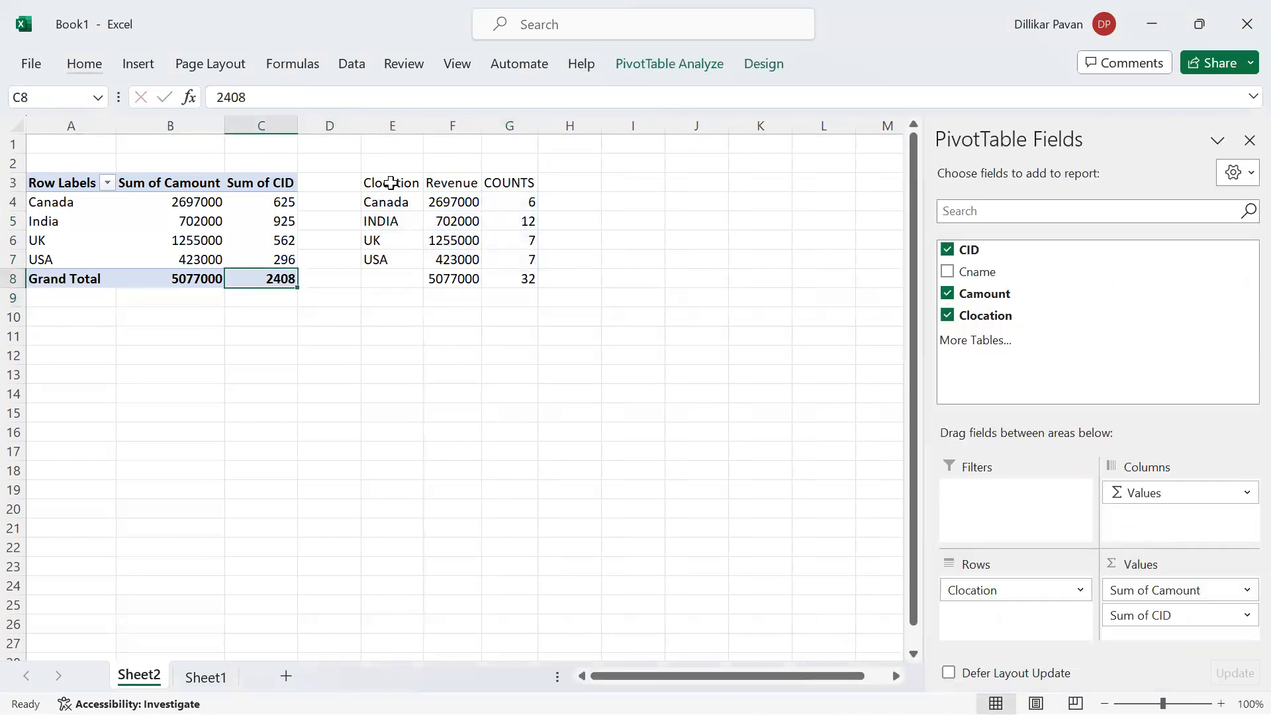
left_click(1238, 614)
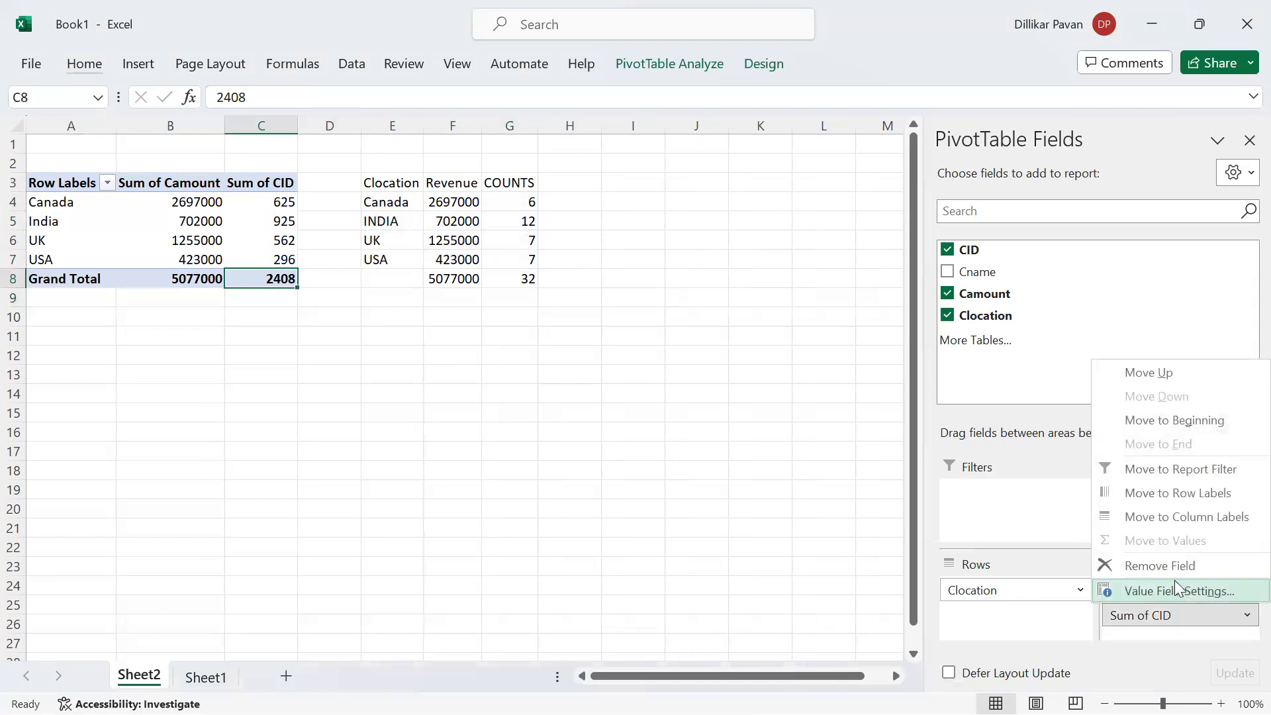
left_click(1172, 592)
left_click(521, 331)
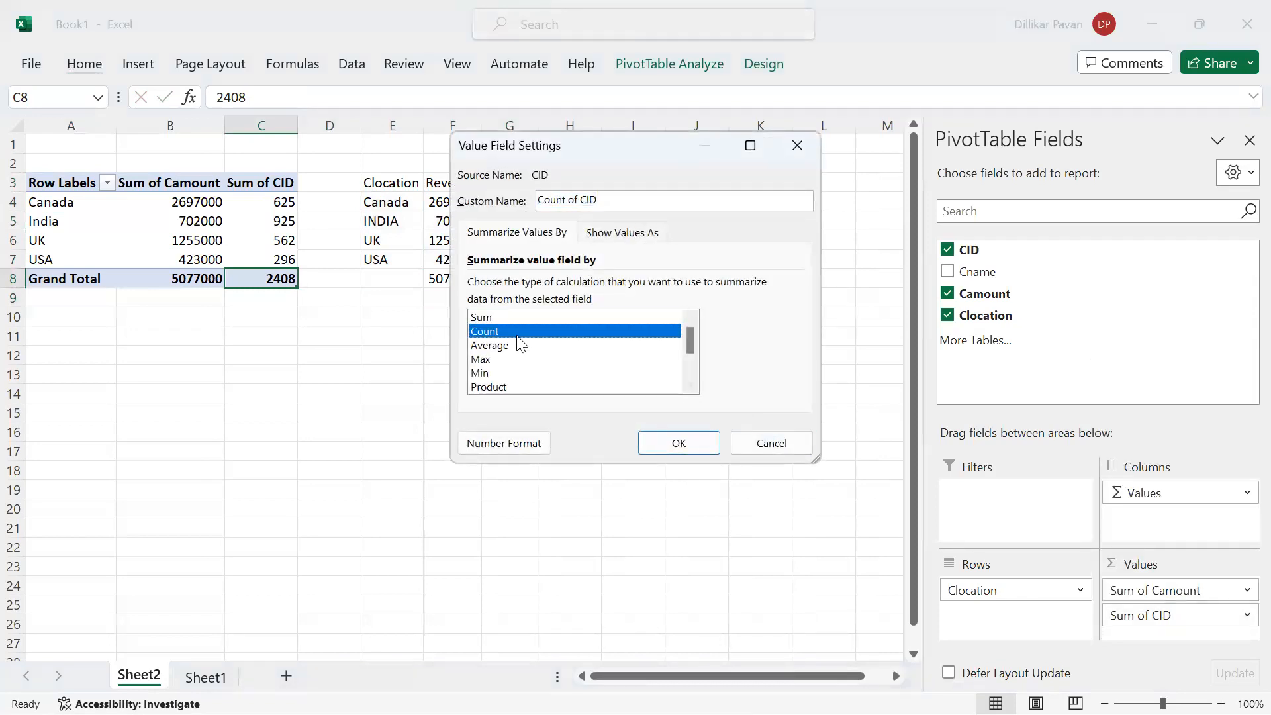
left_click(696, 445)
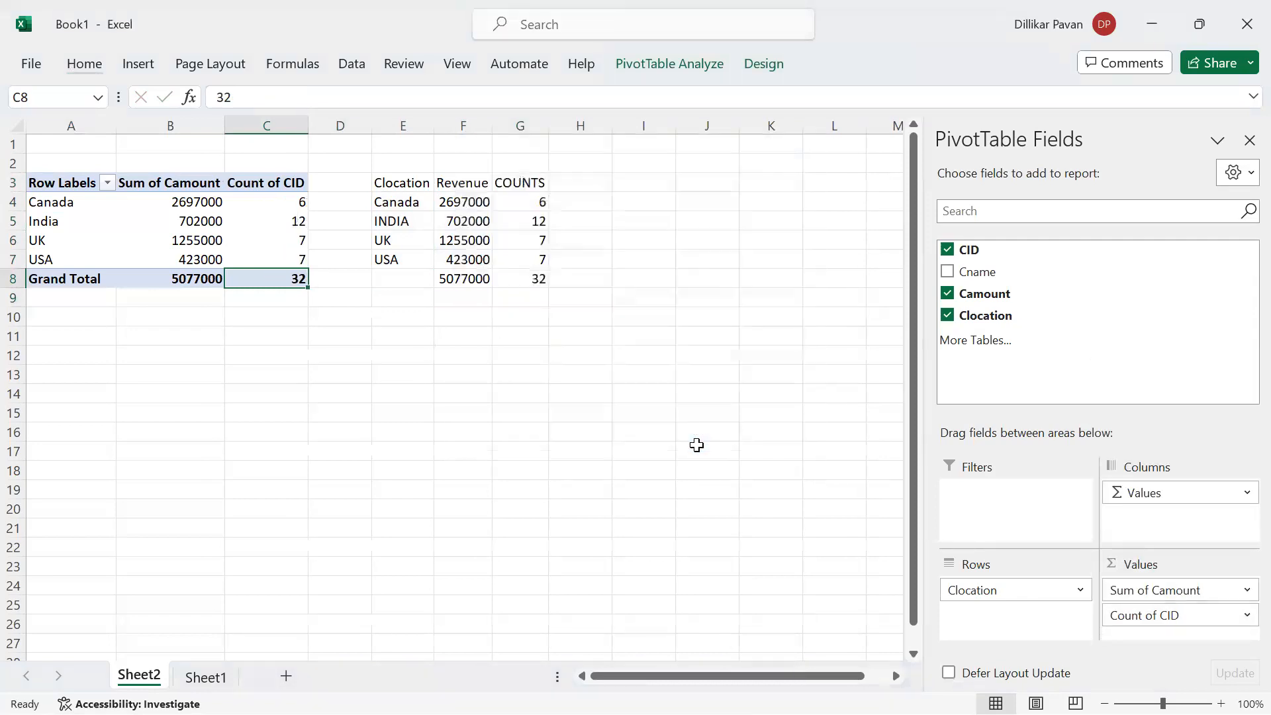
Apply all borders to the pasted query result table in E3:G8
left_click(476, 221)
key("Down")
key("Down")
key("ctrl+a")
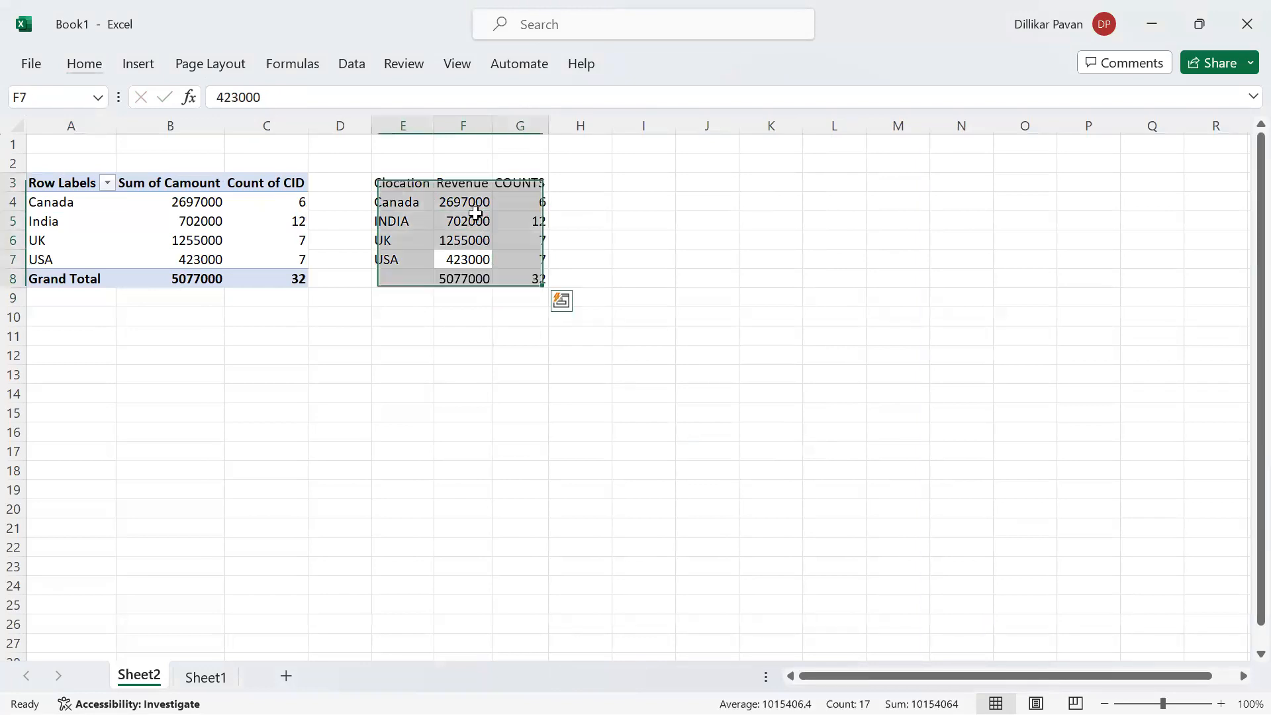
key("h")
key("b")
key("a")
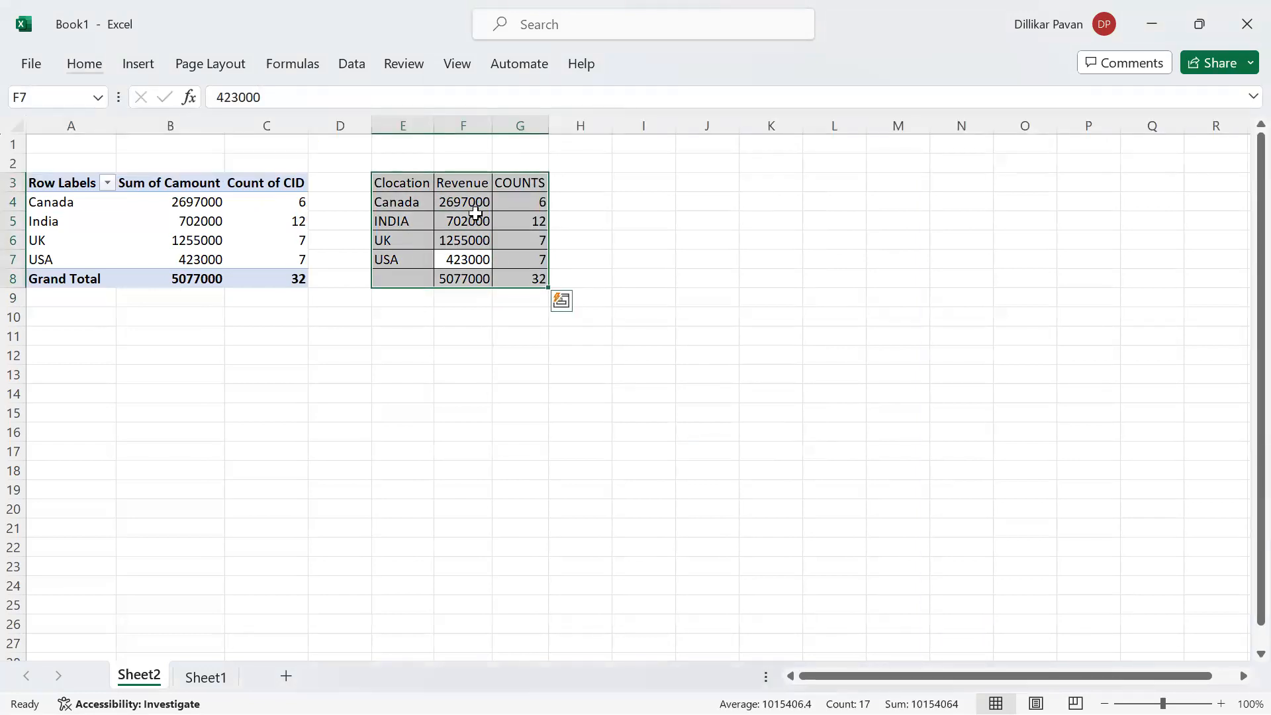
Apply all borders to the whole PivotTable in A3:C8
key("Left")
key("Left")
key("Left")
key("Left")
key("Left")
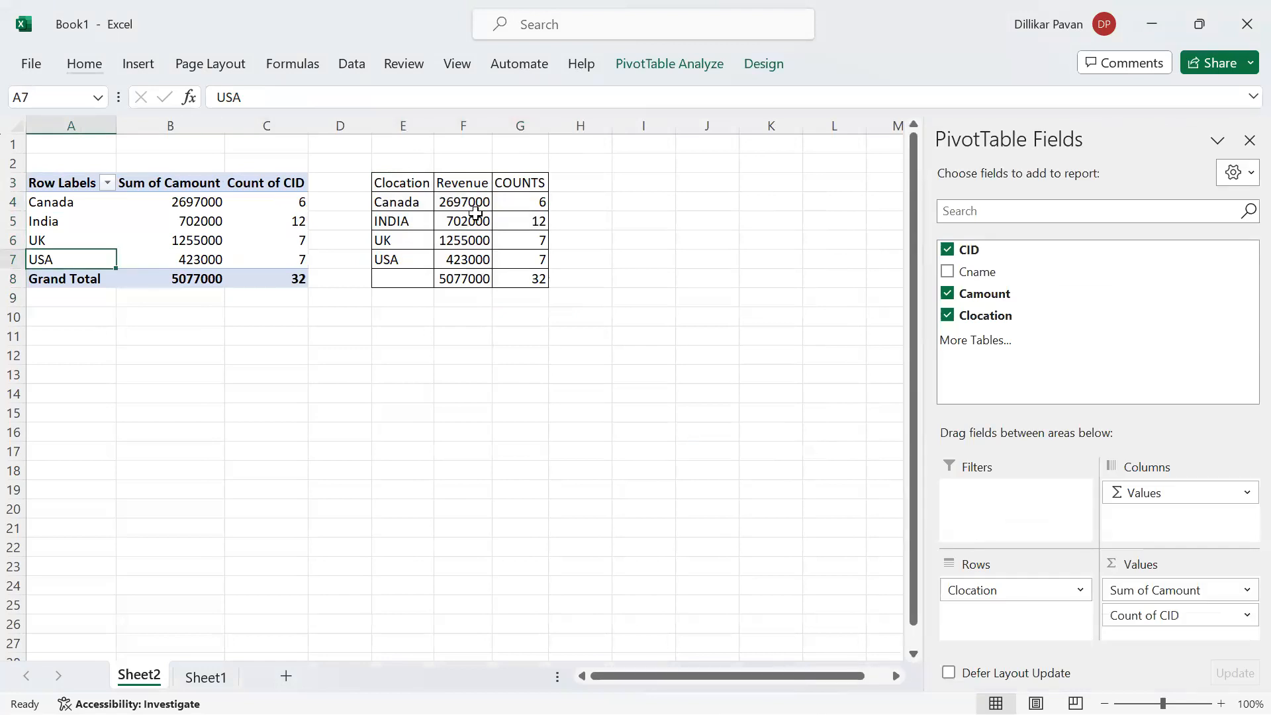
key("ctrl+a")
key("alt")
key("h")
key("b")
key("a")
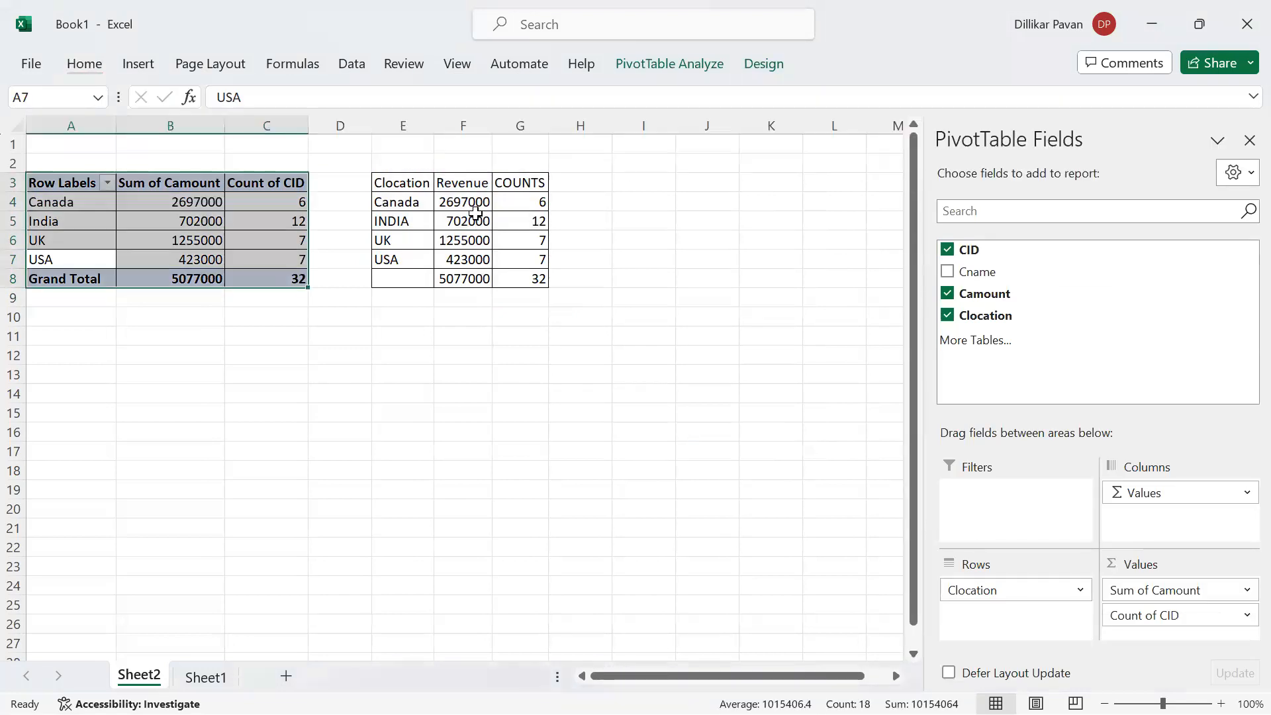
key("Up")
key("Up")
key("Up")
key("Up")
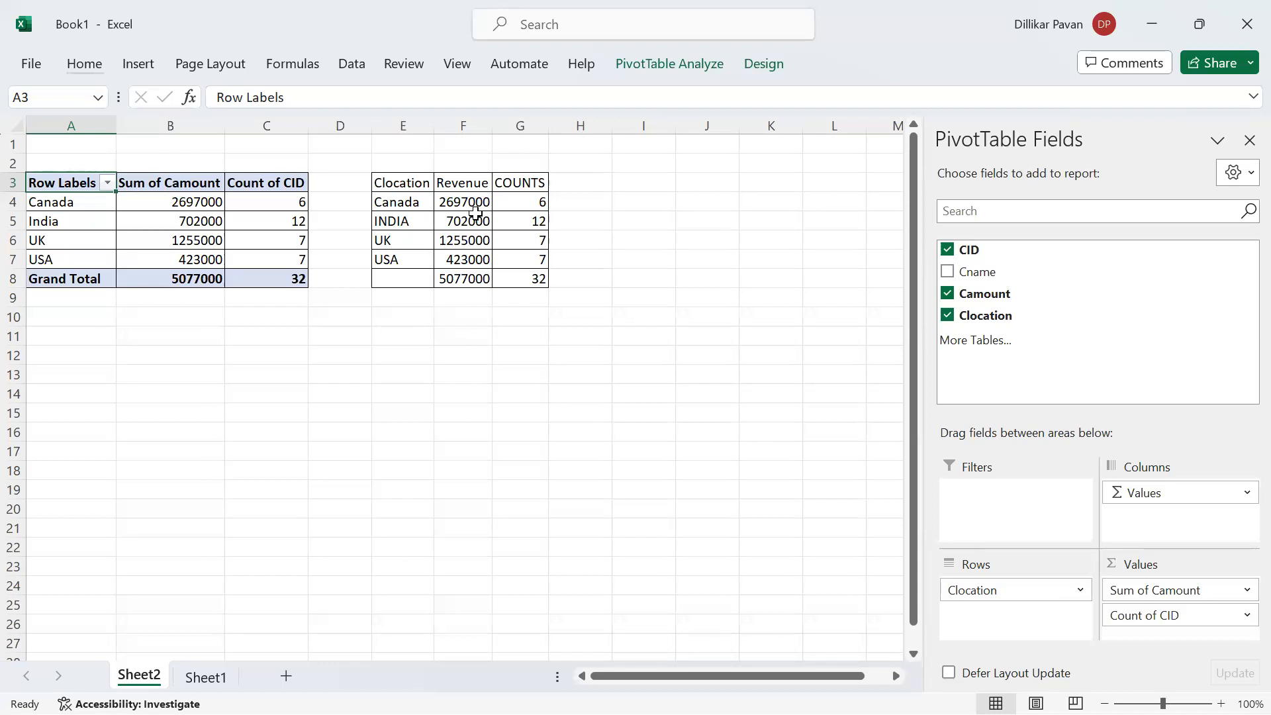
Switch to the ADF_ARC.webp diagram in Chrome, mark Data Factory and the Power BI area with temporary pen strokes, and clear them
key("alt+Tab")
key("Down")
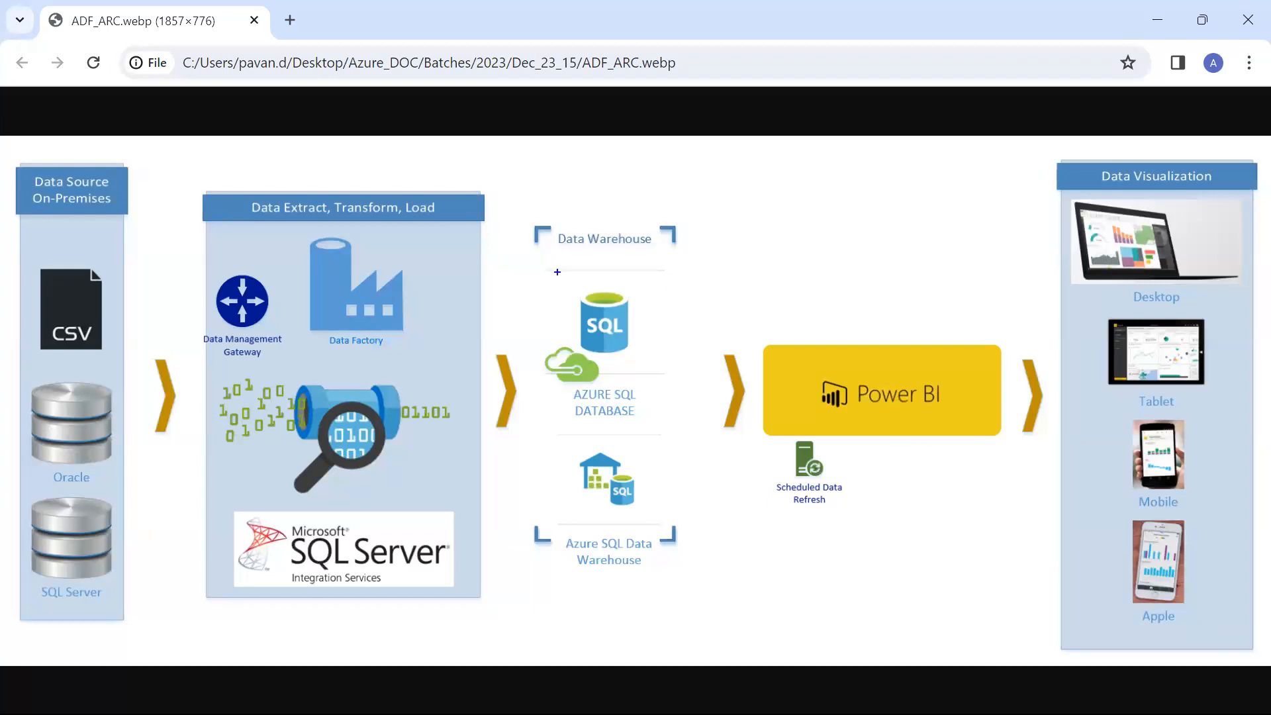
mouse_move(351, 235)
left_mouse_down()
mouse_move(250, 282)
mouse_move(311, 247)
left_mouse_up()
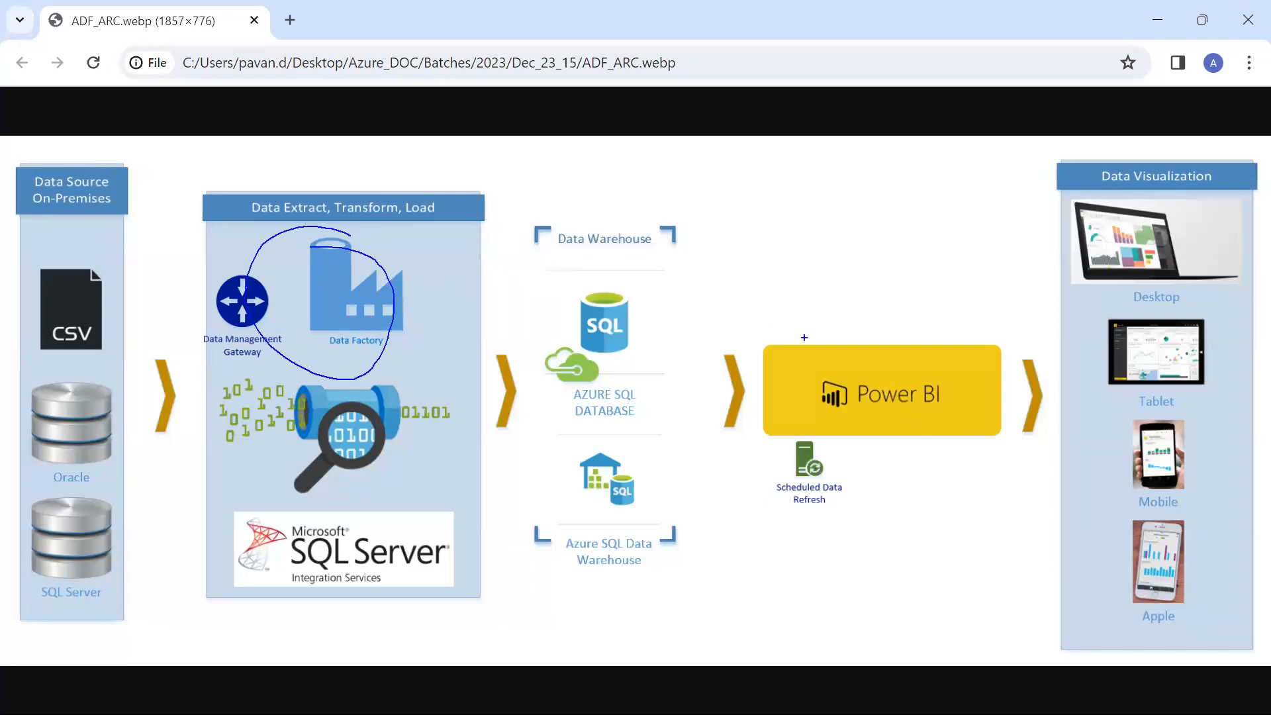
left_click_drag(831, 308, 949, 250)
key("Escape")
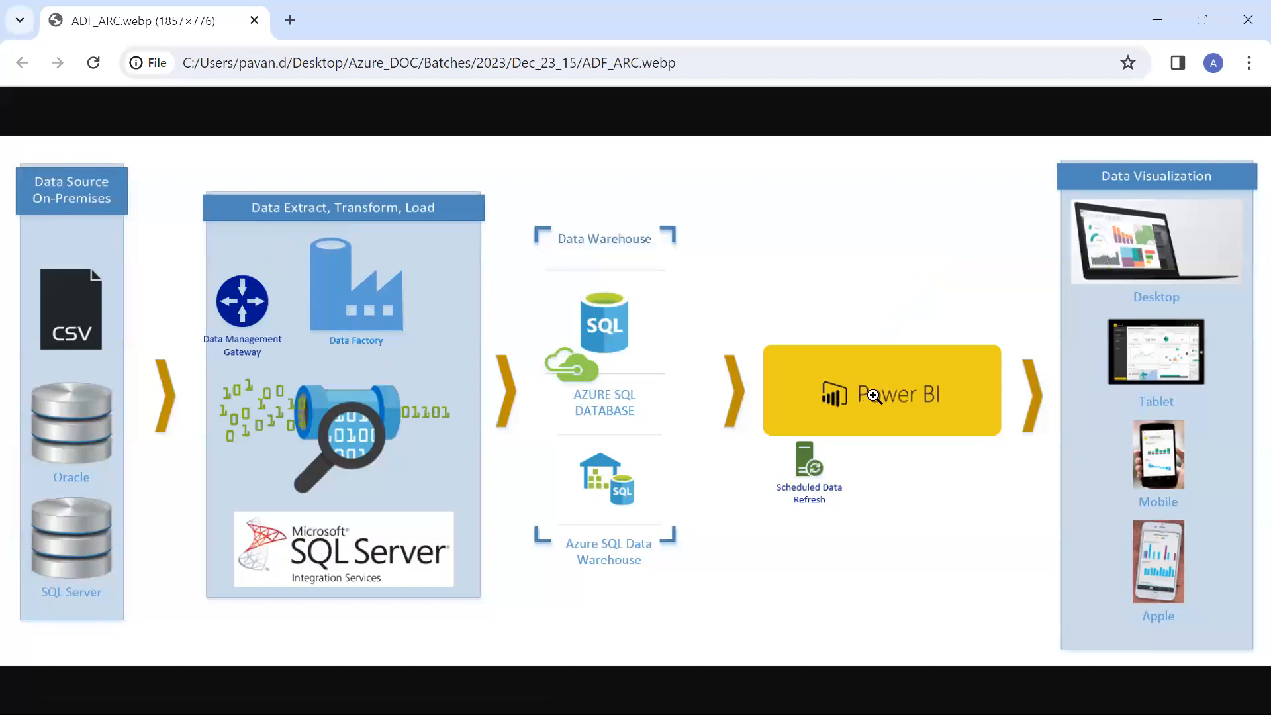
Launch Power BI Desktop from the Windows desktop and dismiss the sign-in dialog and welcome screen
key("alt+Tab")
key("alt+Tab")
key("alt+Tab")
key("super+d")
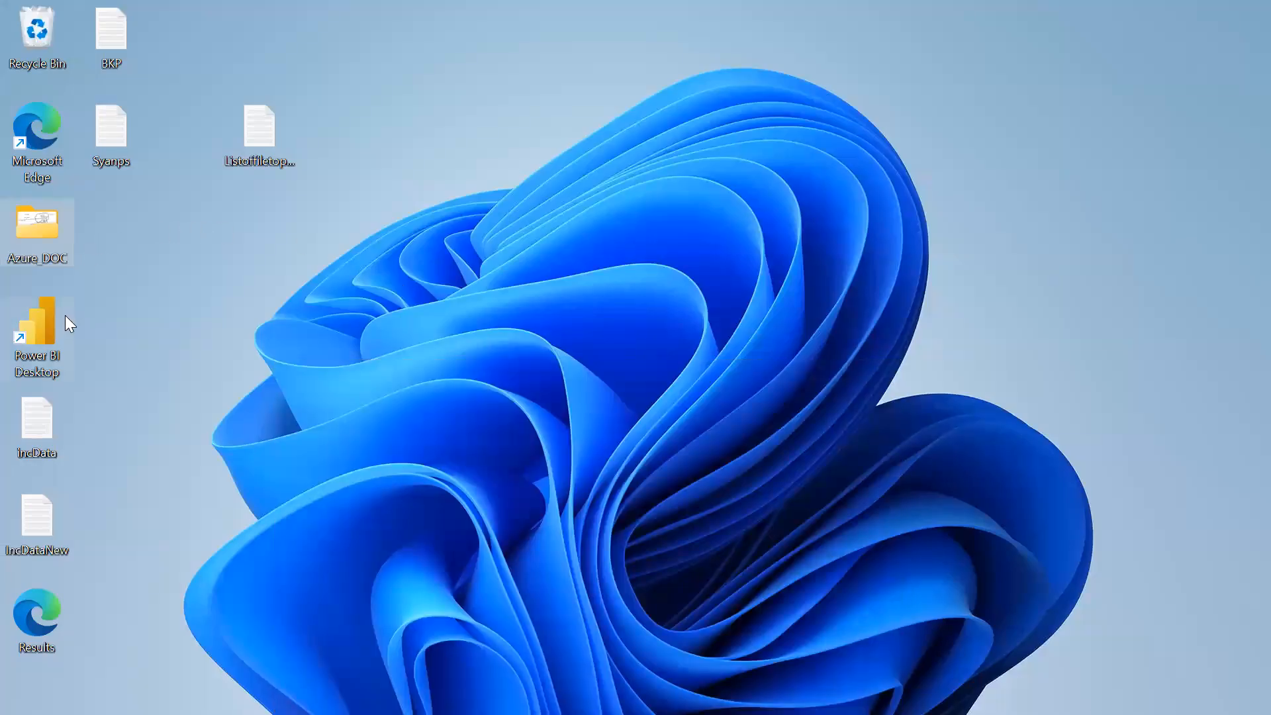
key("alt+Tab")
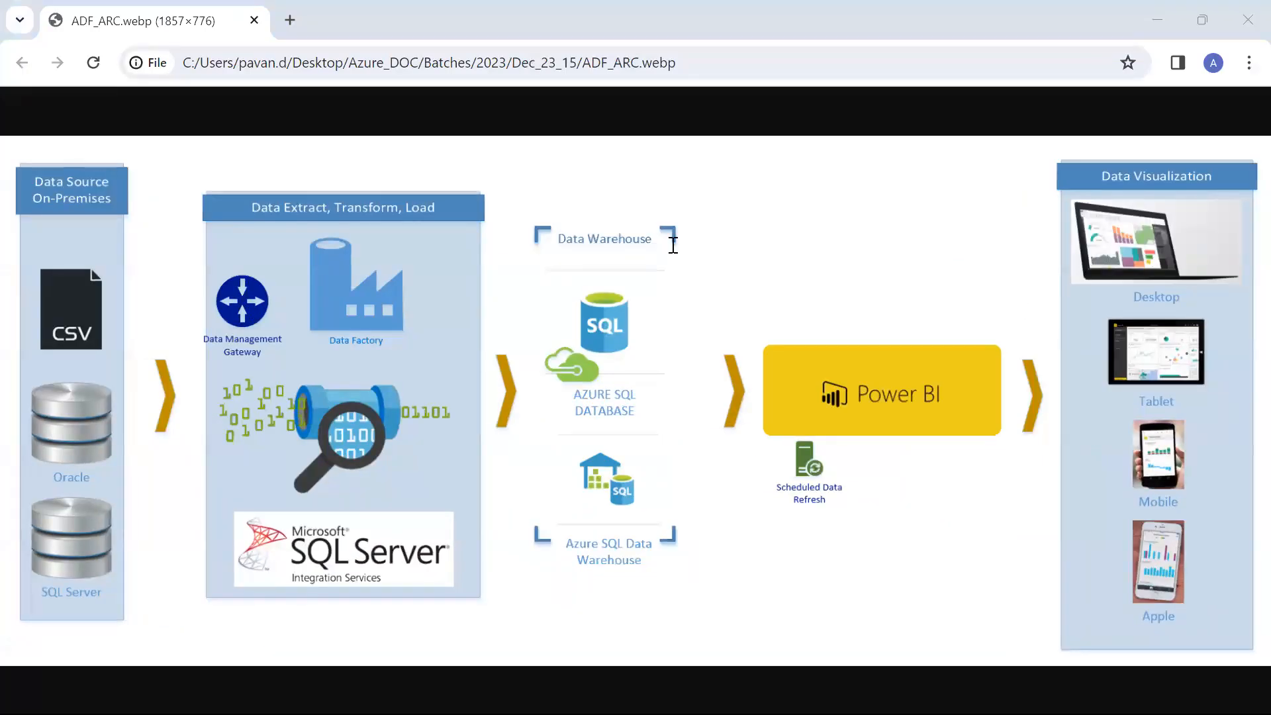
key("alt+Tab")
key("super+d")
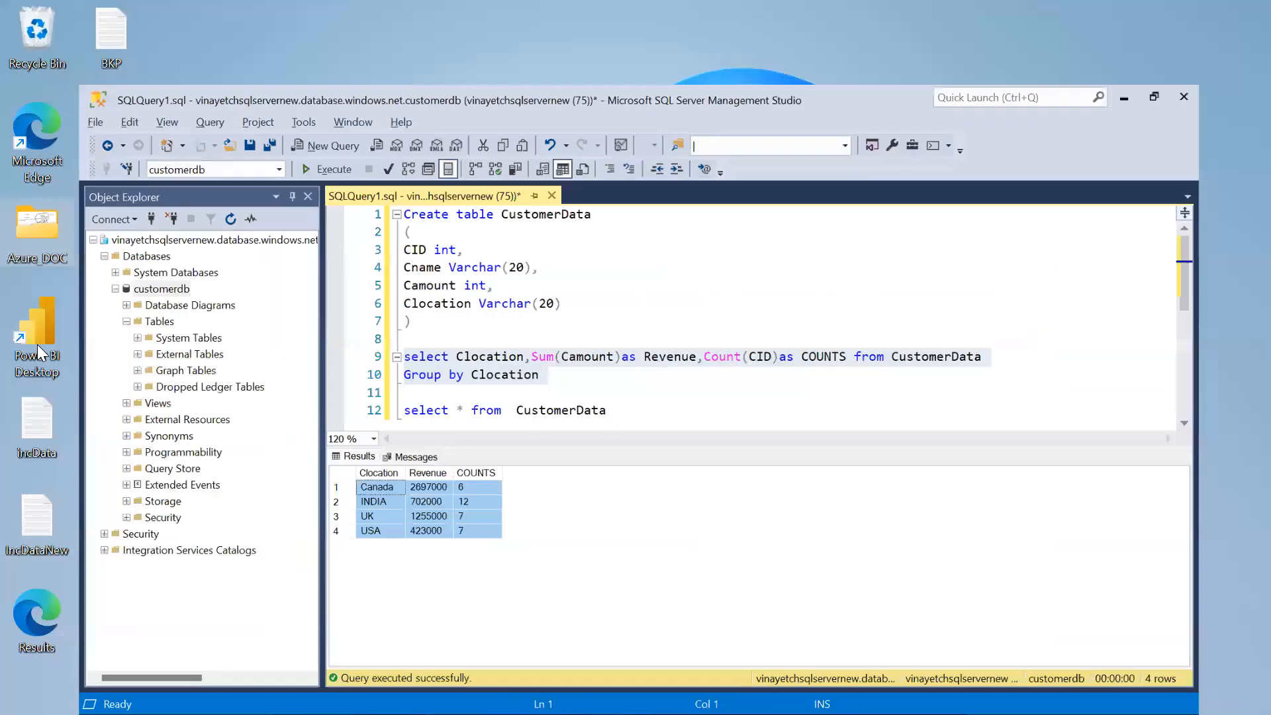
double_click(37, 344)
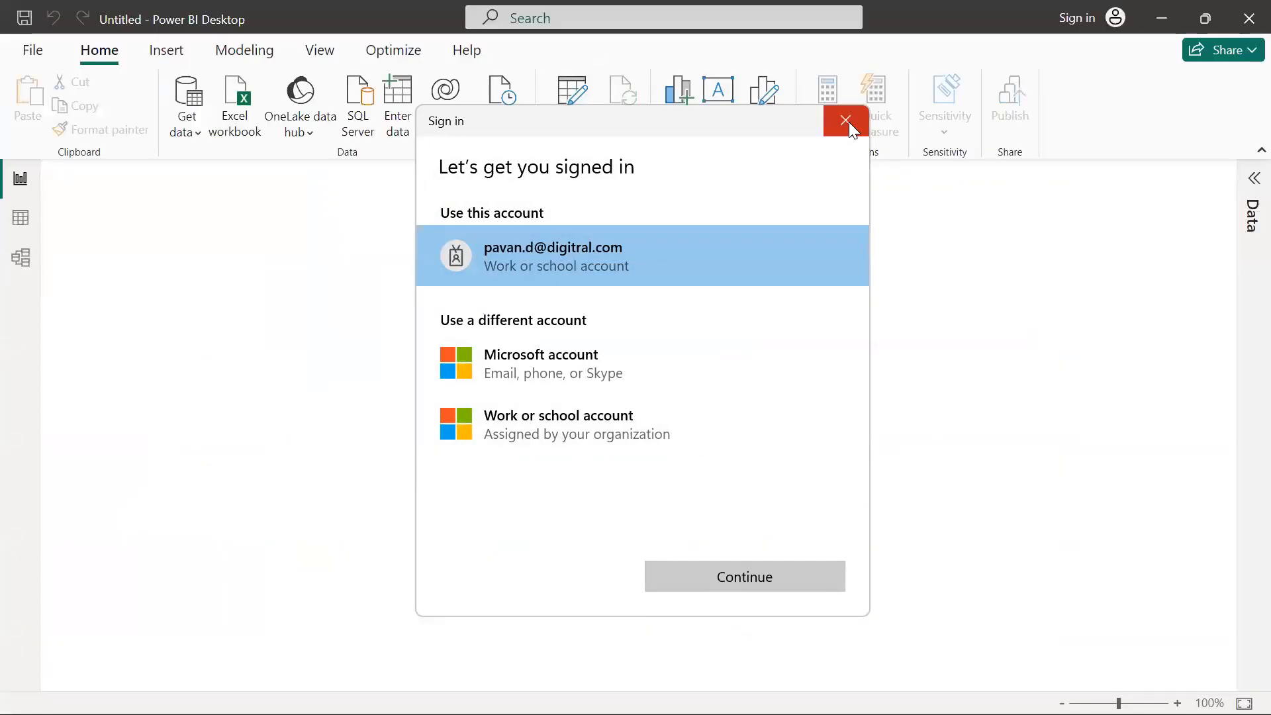
left_click(847, 121)
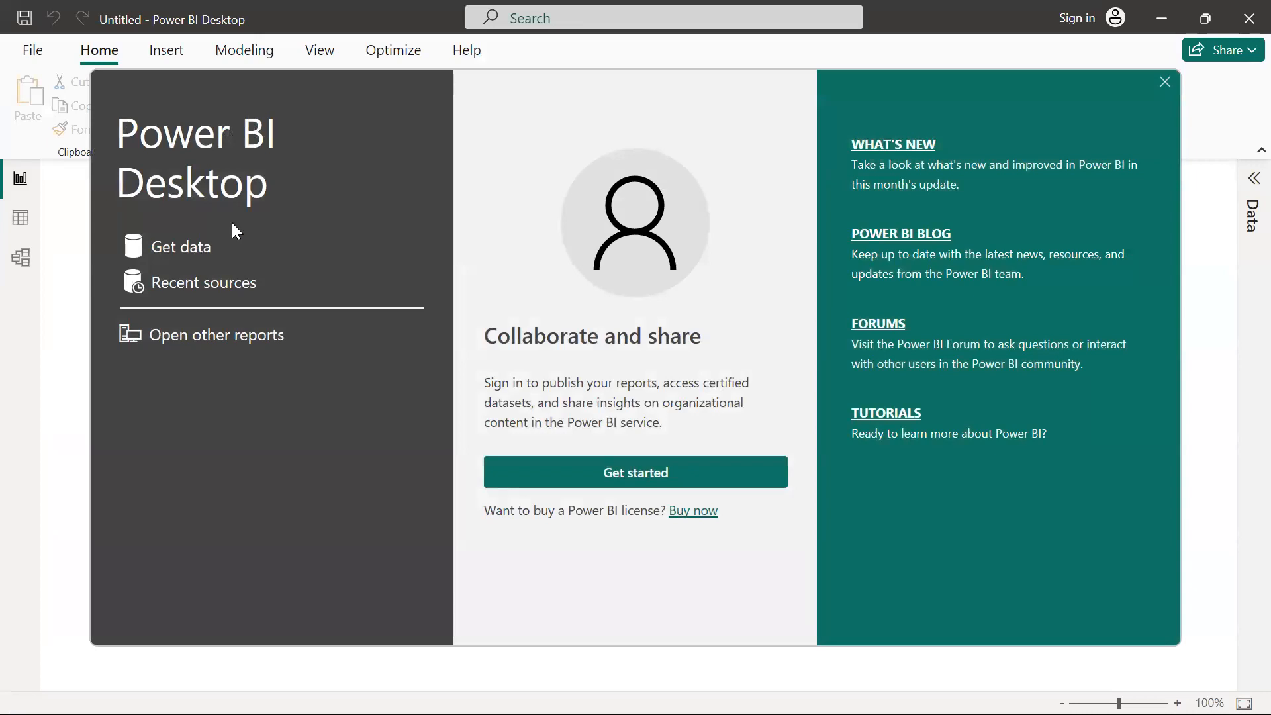
left_click(1165, 83)
Open the full Get Data connector list and search it for "azure", browsing the matching connectors
left_click(199, 135)
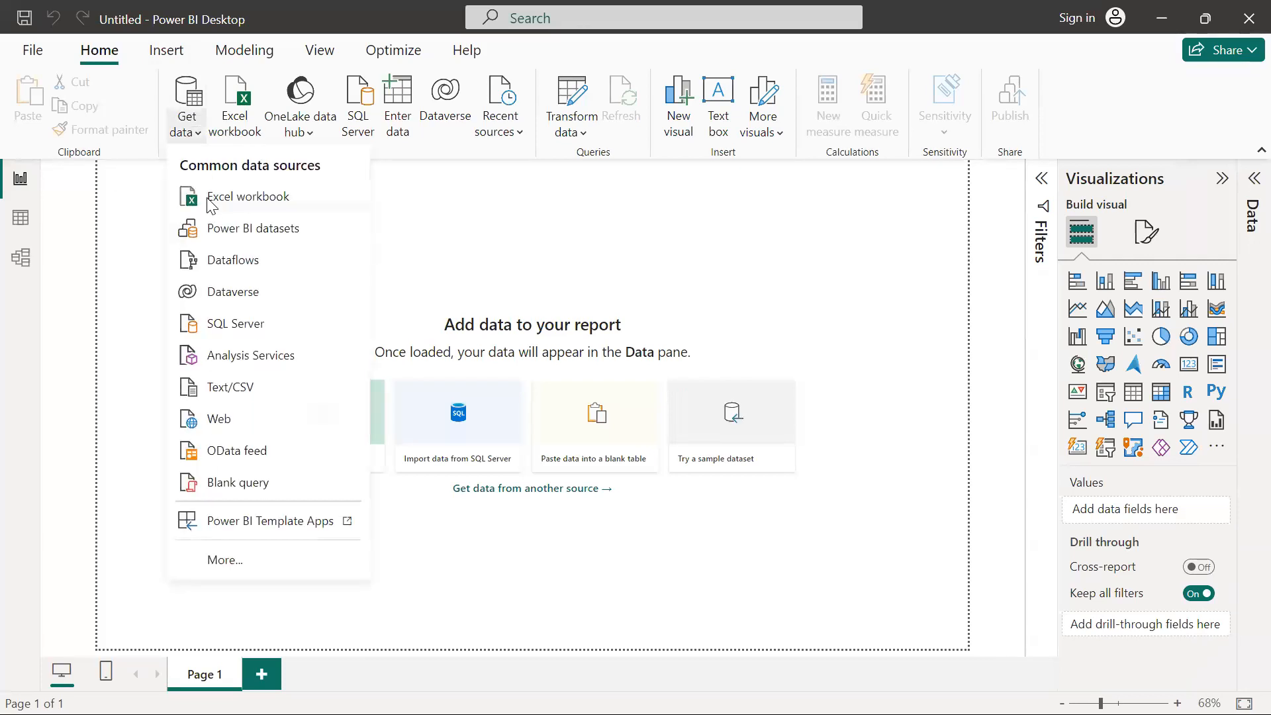
left_click(291, 566)
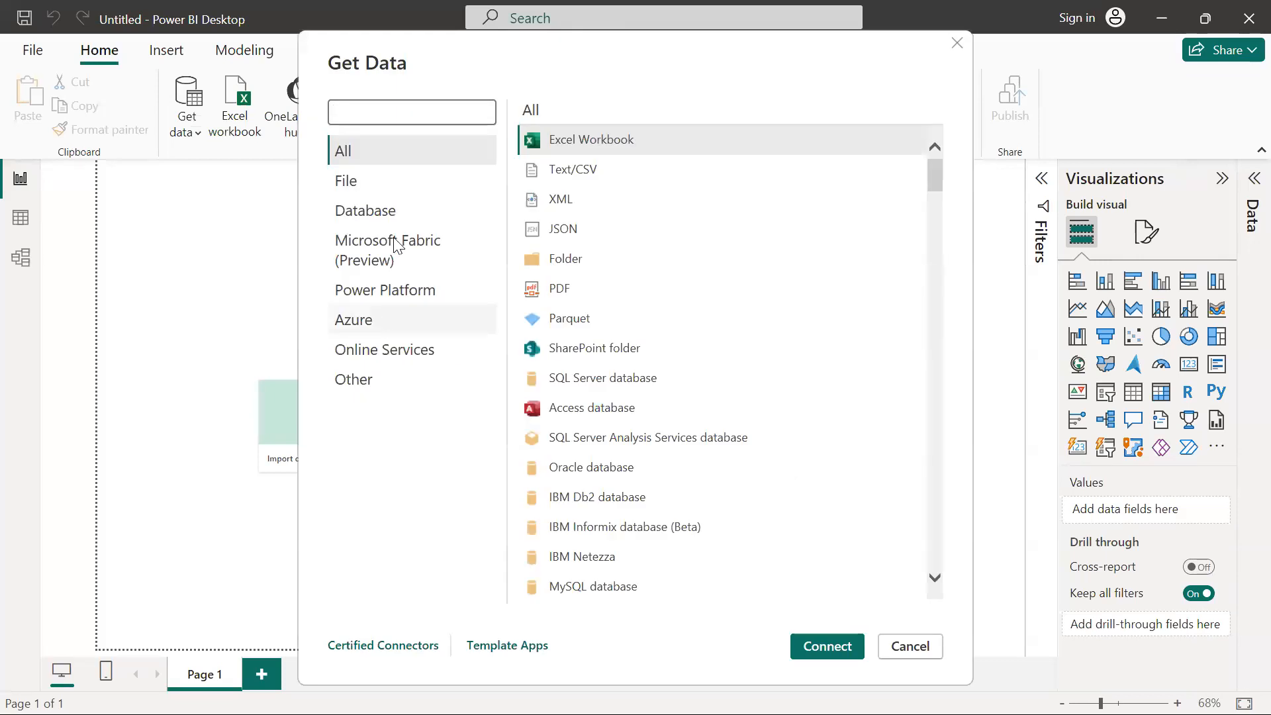
scroll(728, 368, "down", 20)
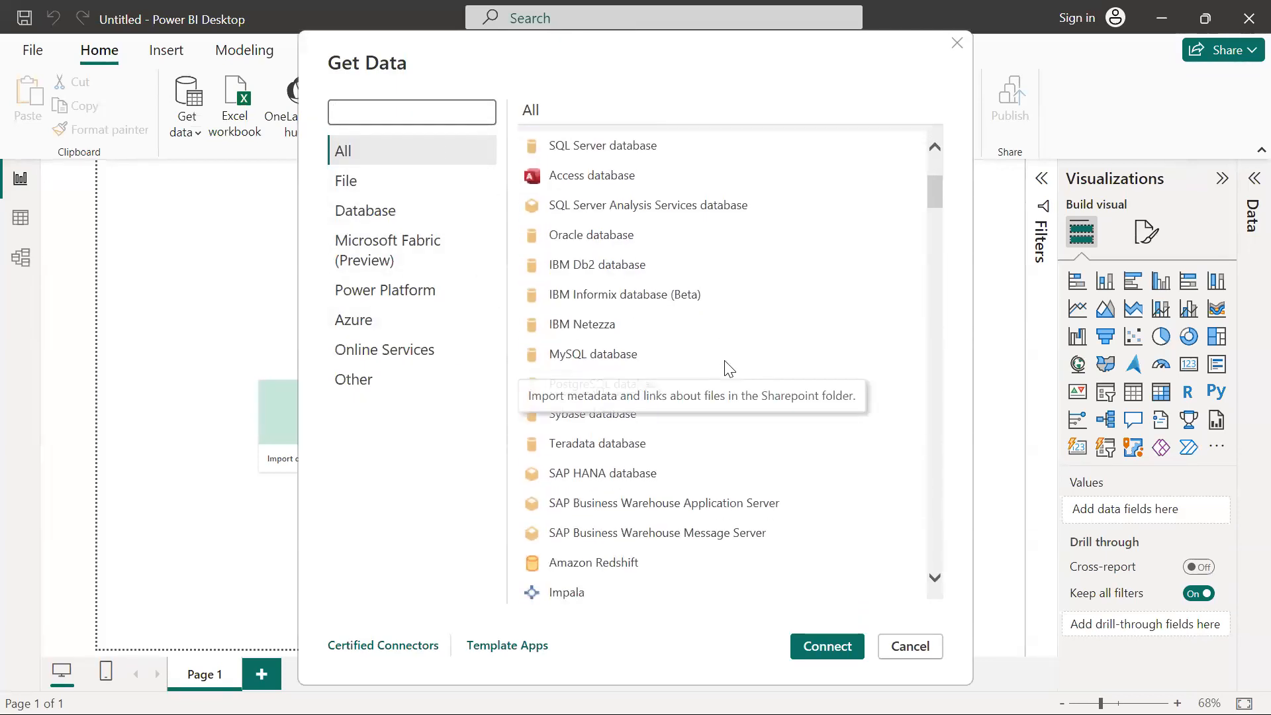
scroll(729, 368, "down", 10)
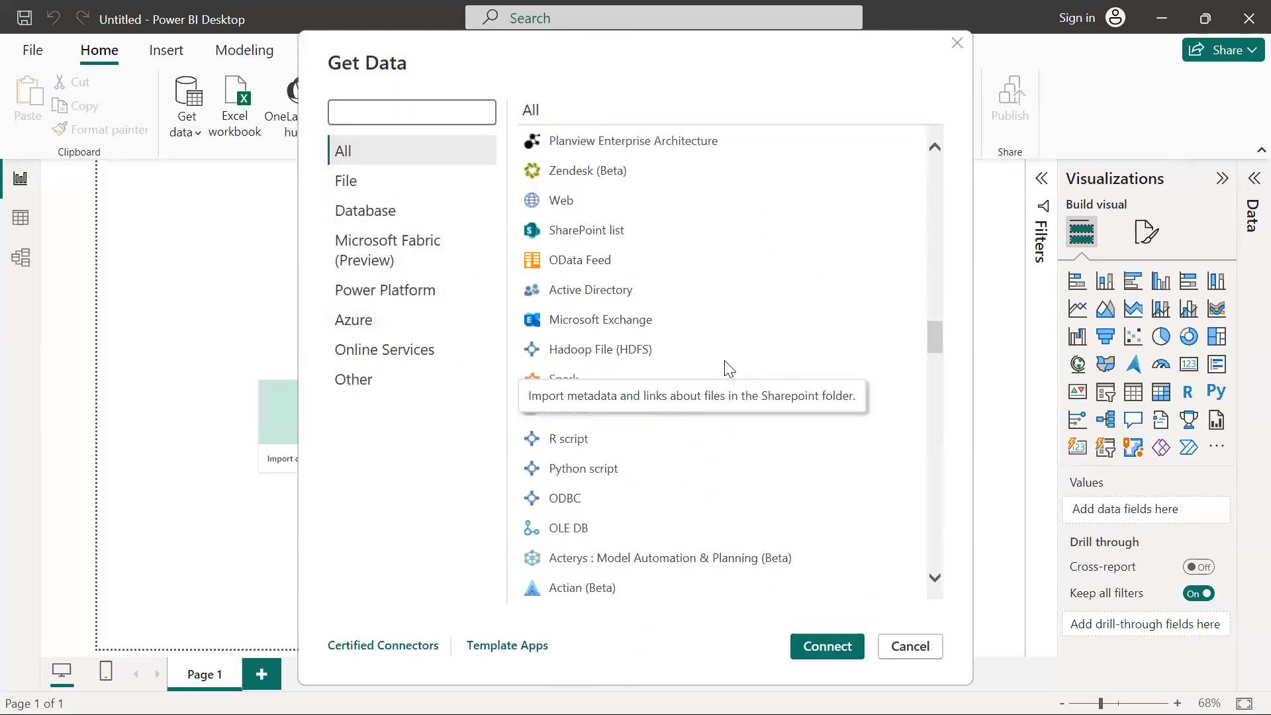
scroll(729, 368, "up", 6)
scroll(729, 368, "up", 10)
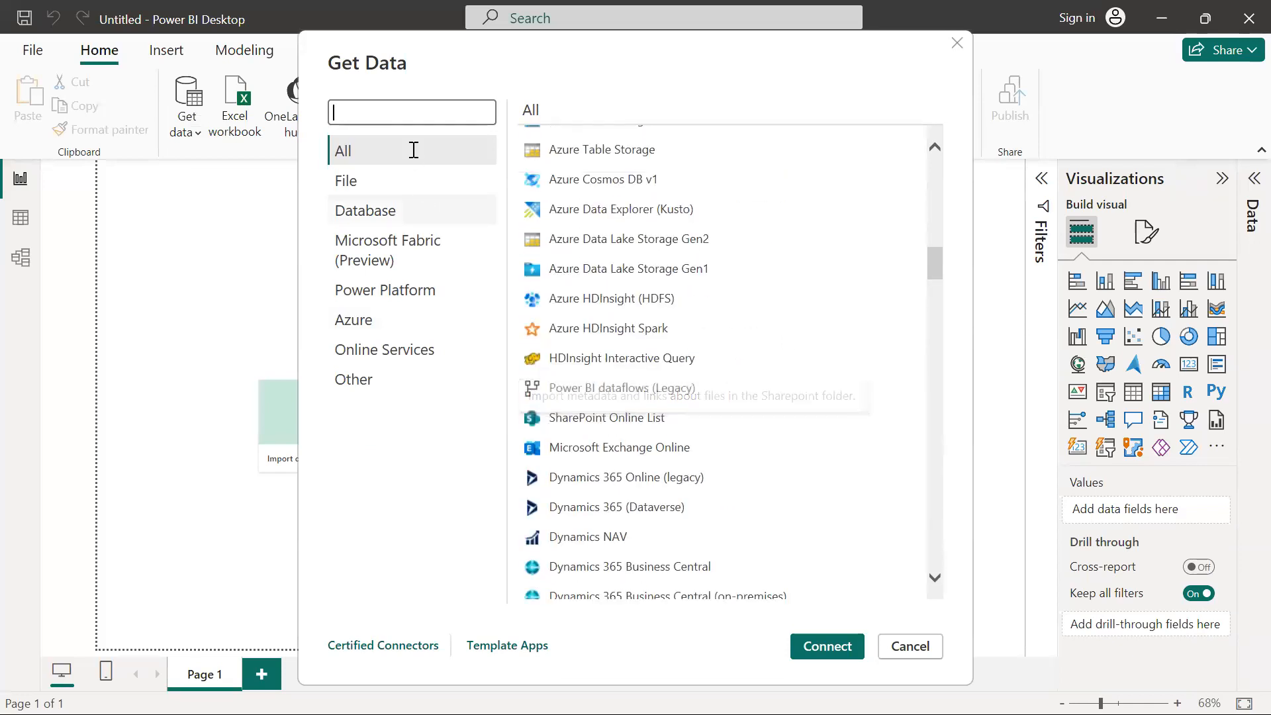
left_click(409, 110)
type("azure")
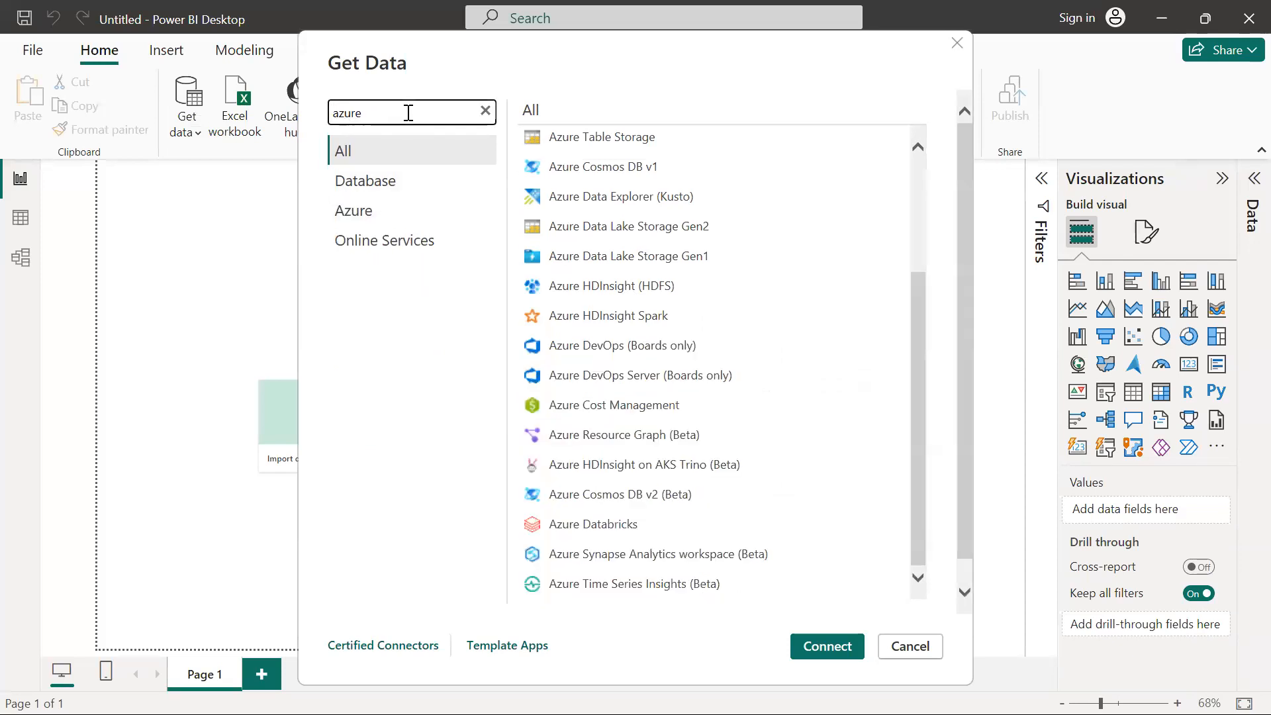
scroll(714, 338, "down", 2)
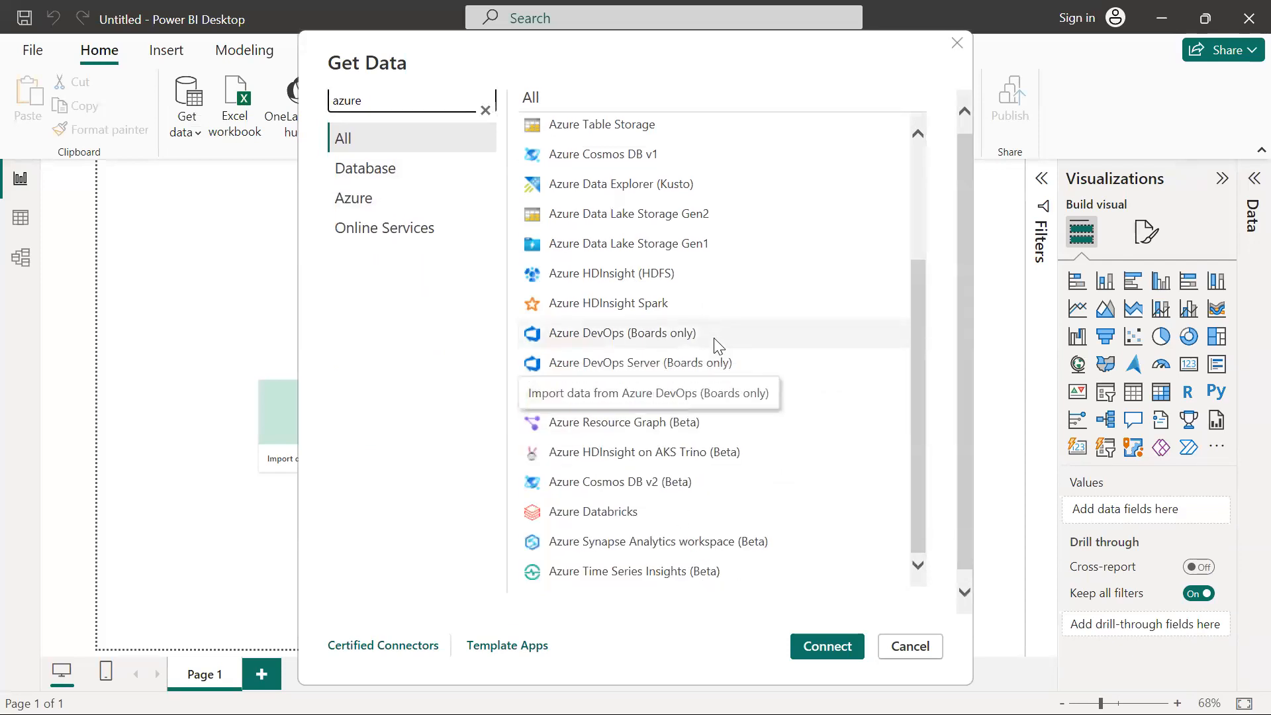
scroll(714, 339, "up", 1)
scroll(714, 339, "up", 2)
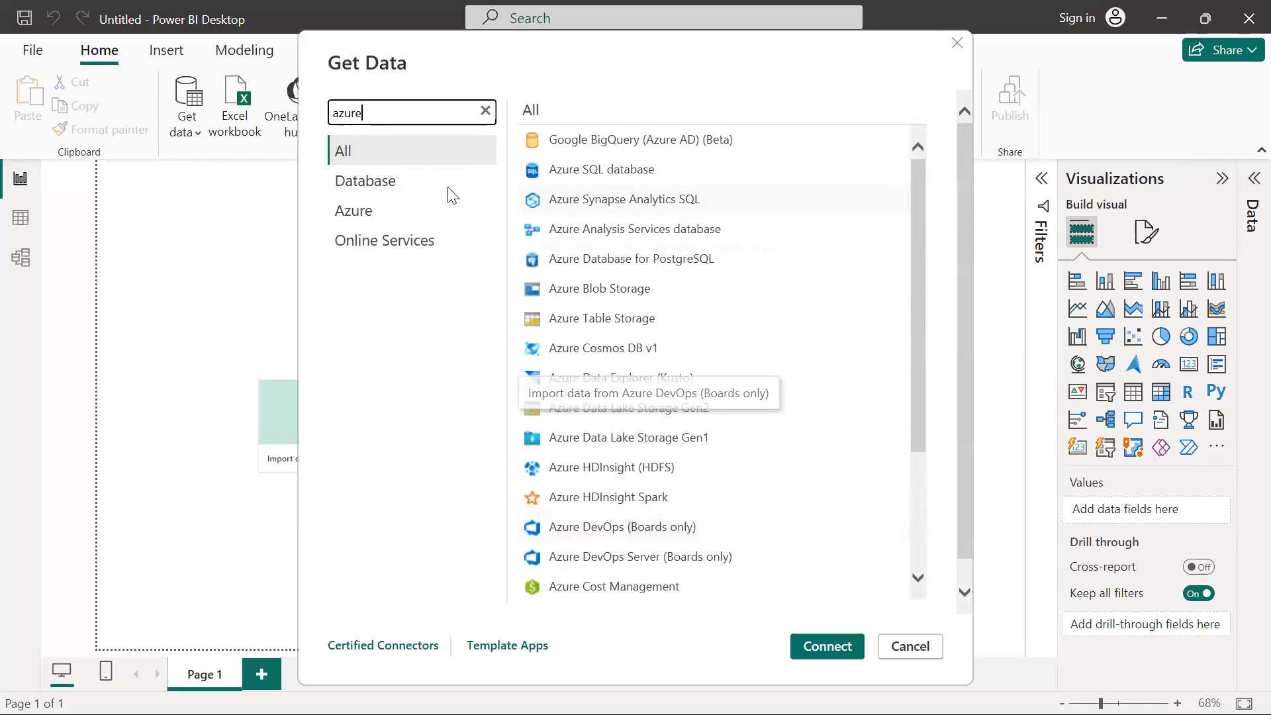
left_click(424, 188)
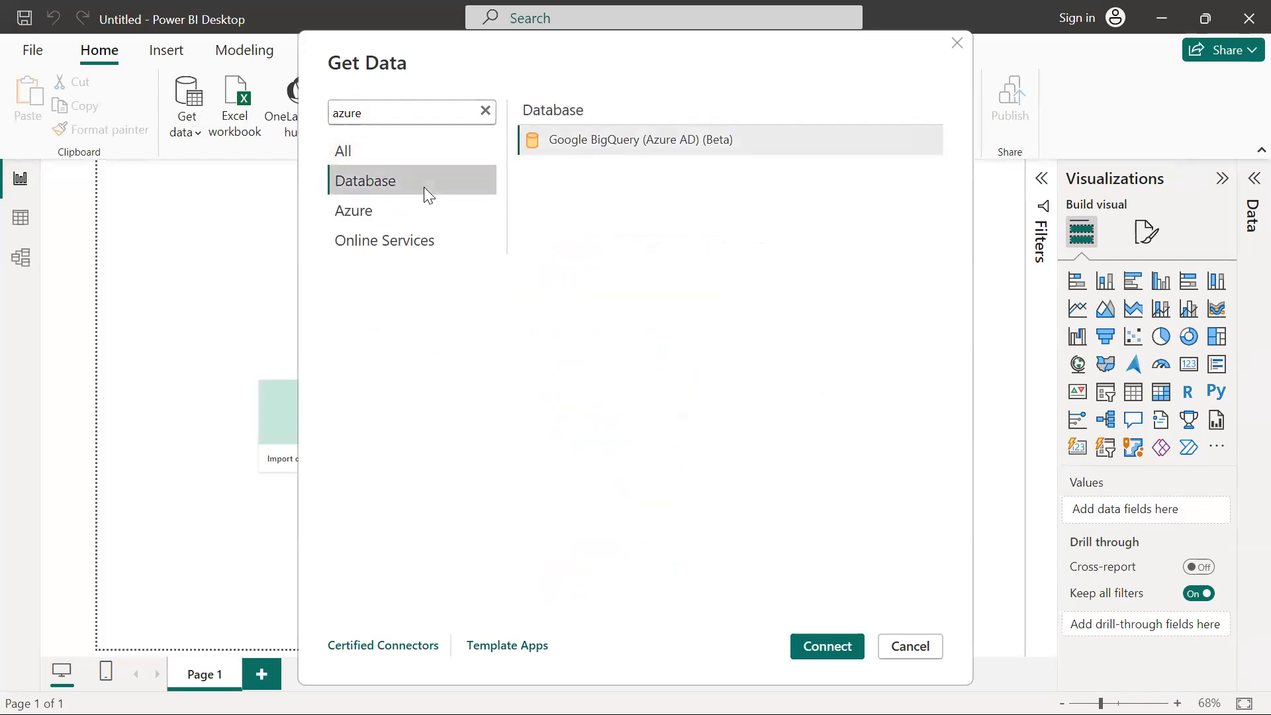
double_click(418, 104)
type("data")
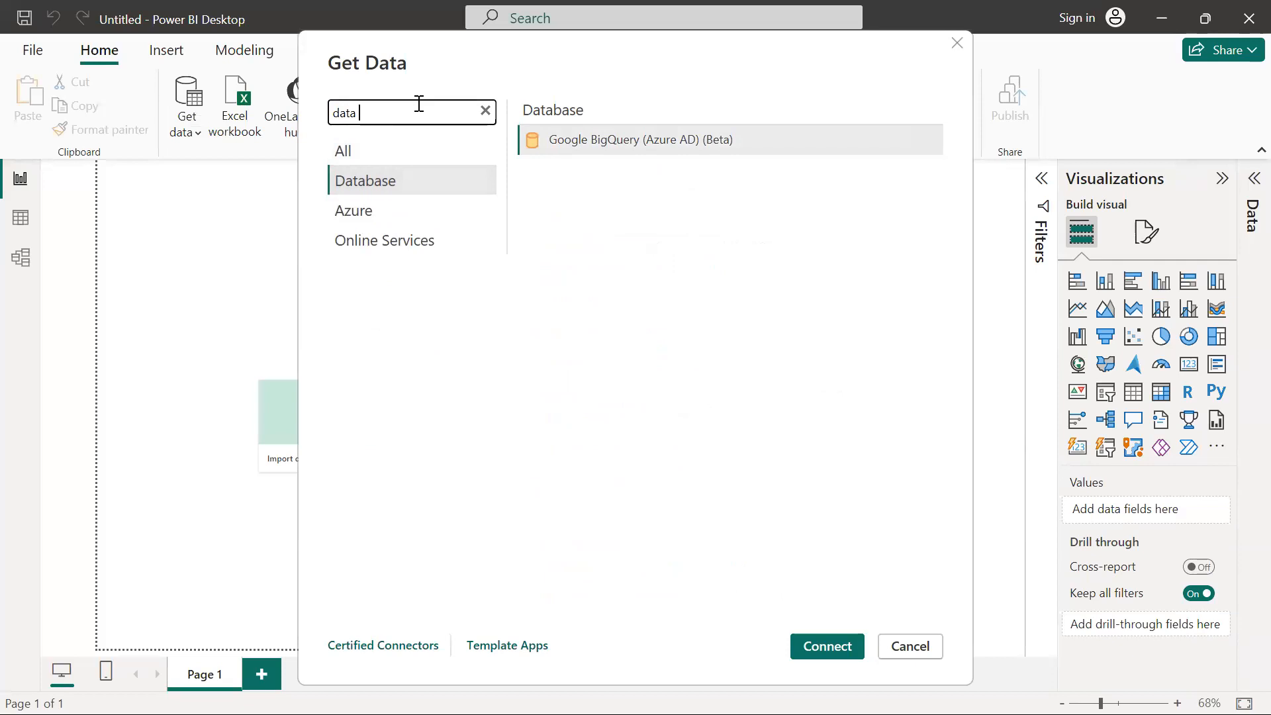
type(" Base")
Search the connectors for "Azure DAtaBase" and start a connection with the Azure SQL database connector
triple_click(418, 104)
type("Azure DAta")
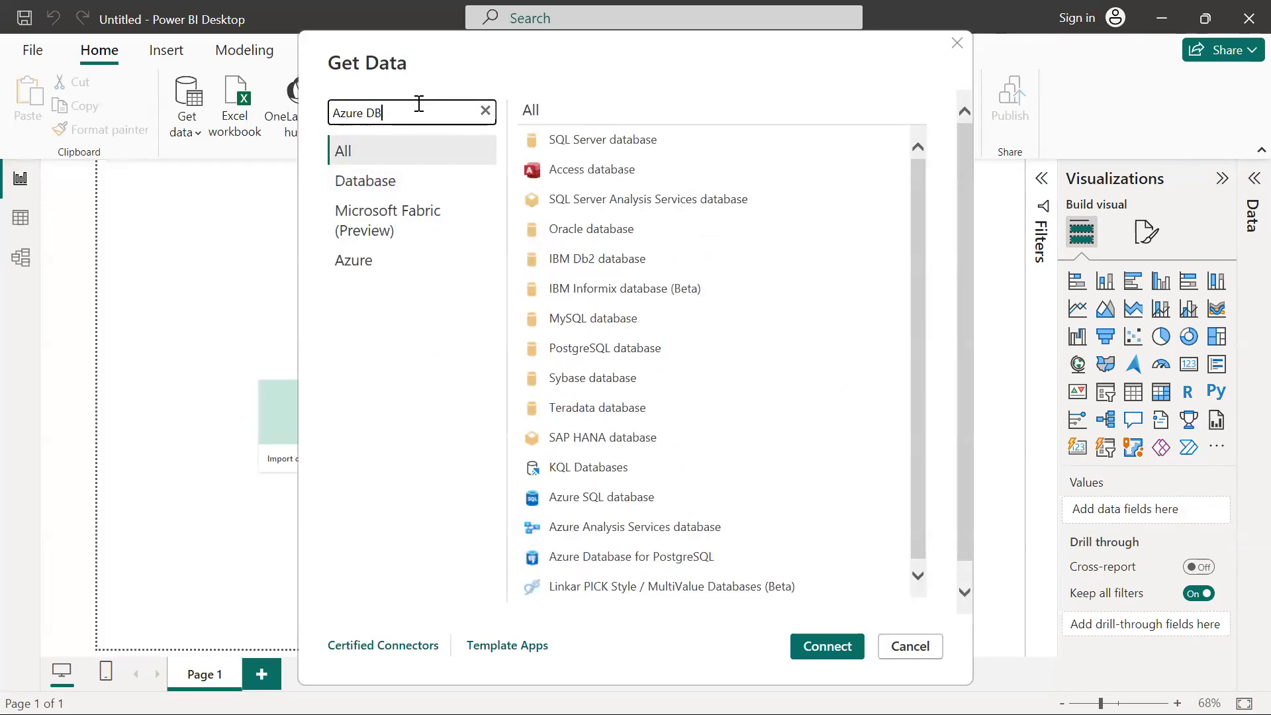
type("Base")
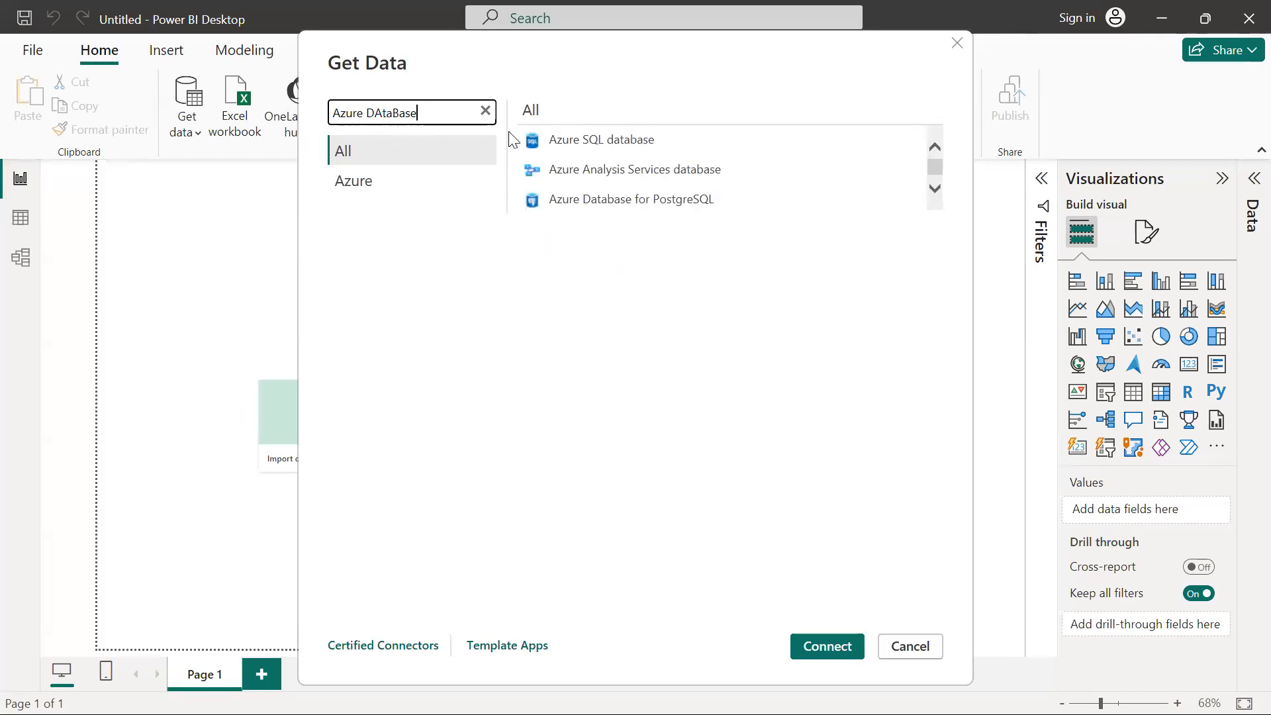
left_click(576, 148)
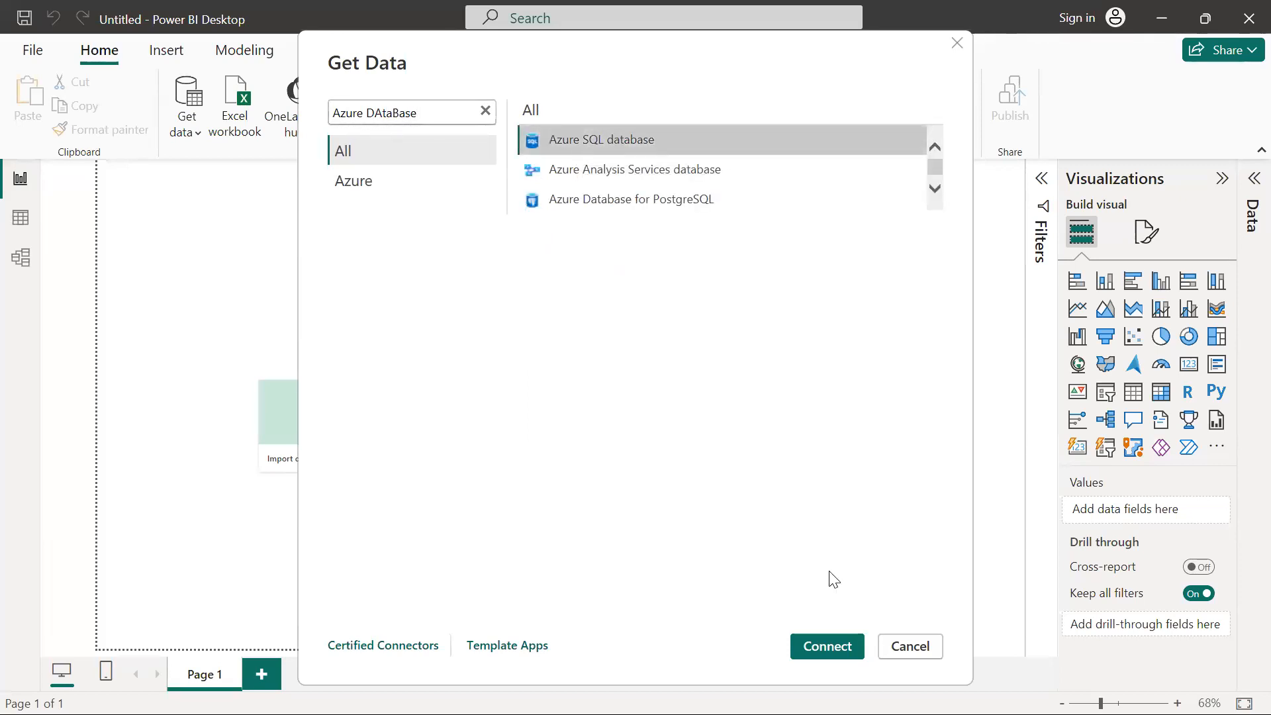
left_click(828, 647)
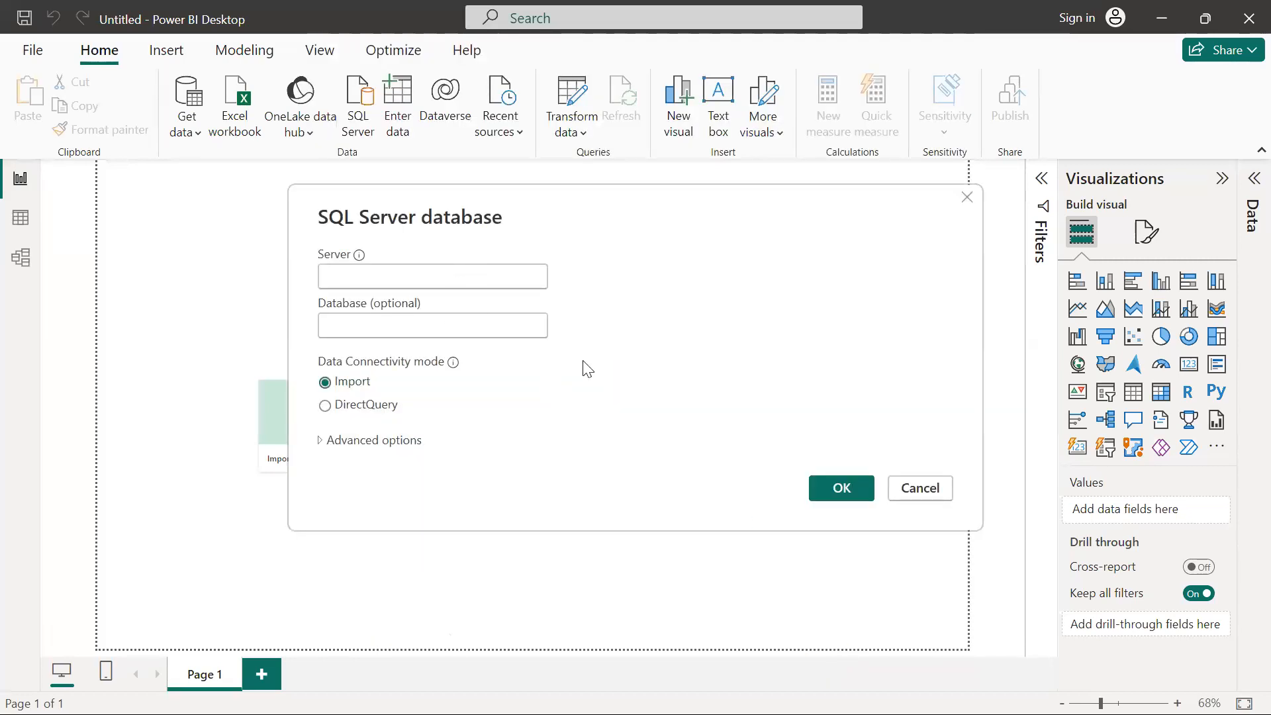
Switch to the Azure portal, open customerdb's Overview while discarding the unsaved query edits, and copy the server name
key("alt+Tab")
key("alt+Tab")
key("alt+Tab")
key("alt+Tab")
key("alt+Tab")
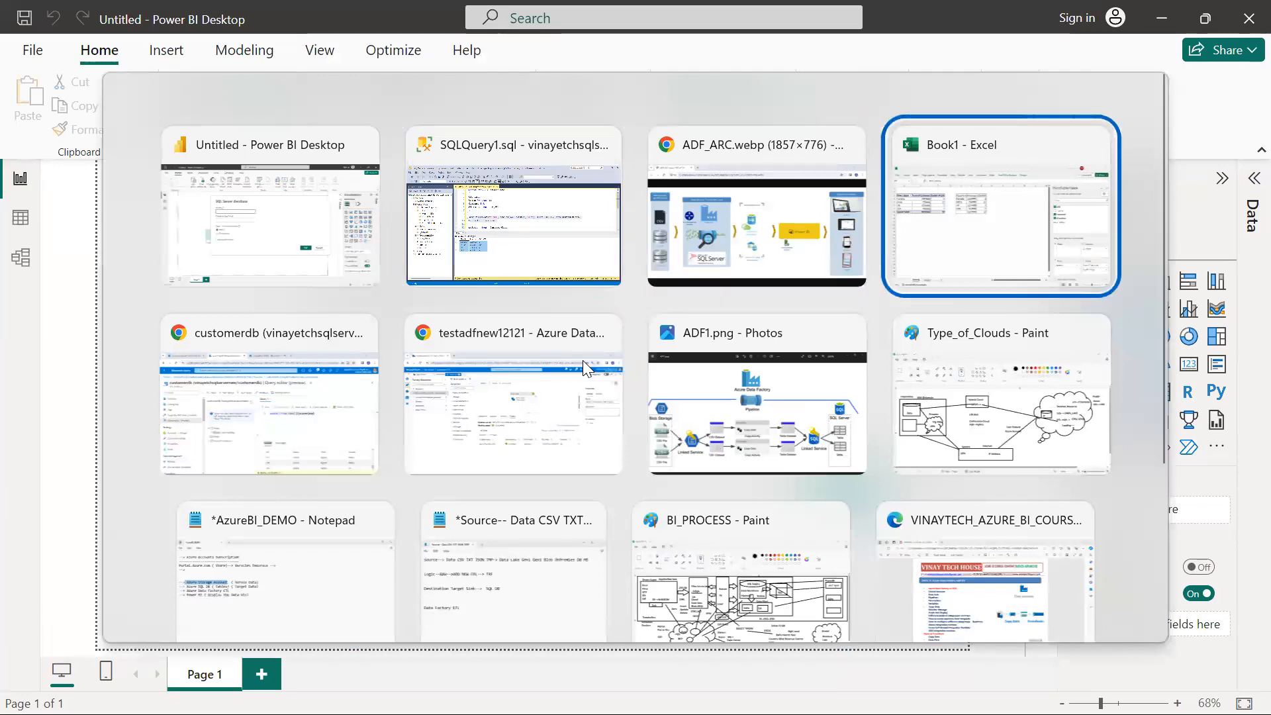
key("alt+shift+Tab")
key("alt+Tab")
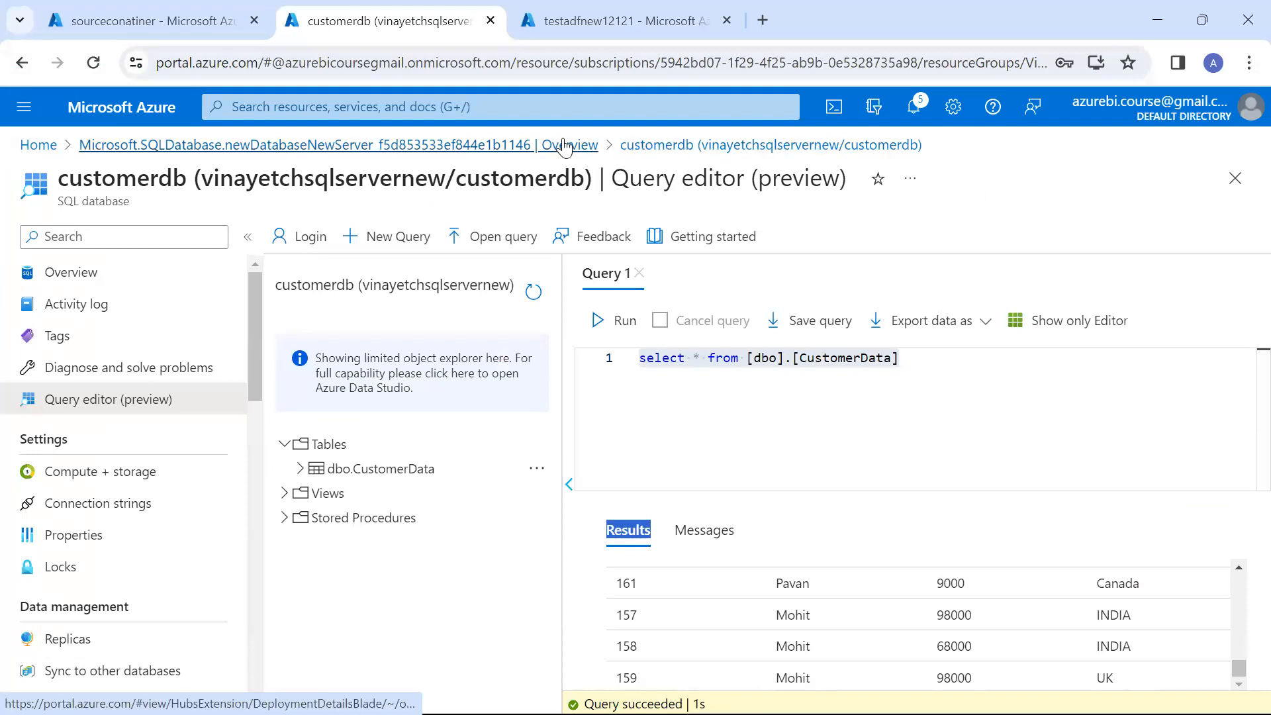
left_click(168, 278)
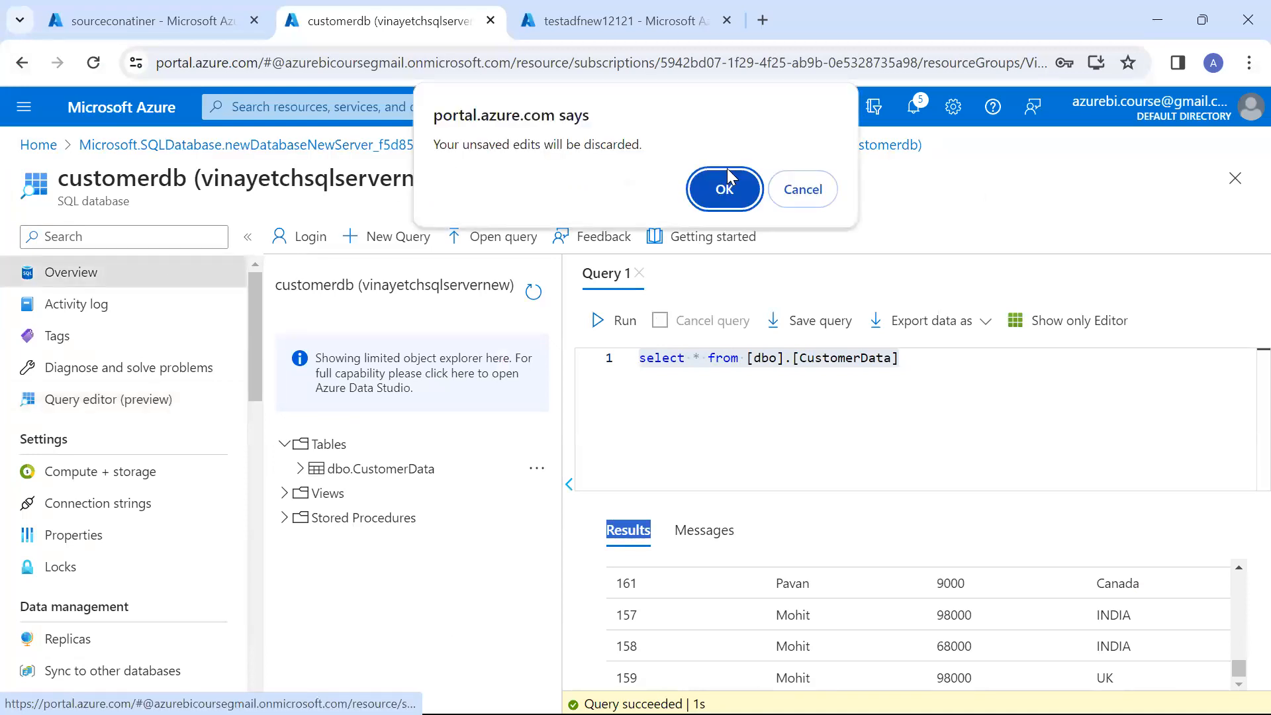
left_click(723, 191)
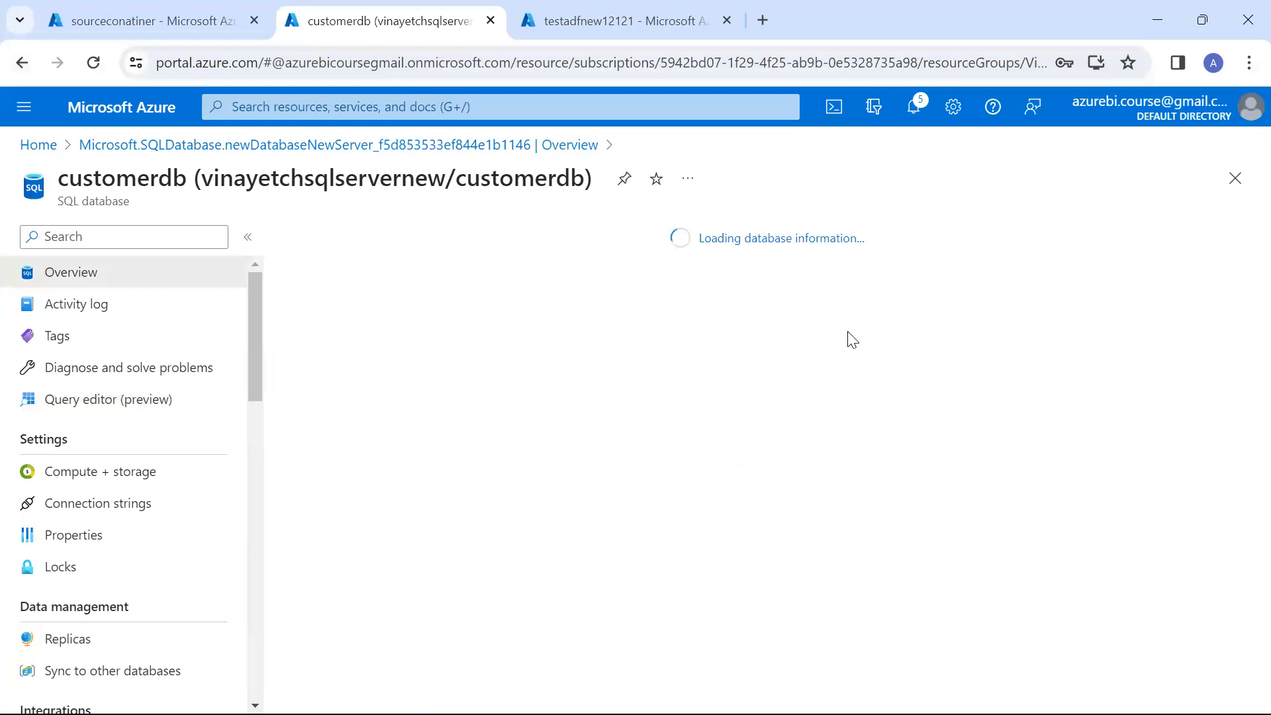
left_click(1030, 335)
Return to Power BI Desktop and submit vinayetchsqlservernew.database.windows.net as the server, keeping Import mode and no database name
key("alt+Tab")
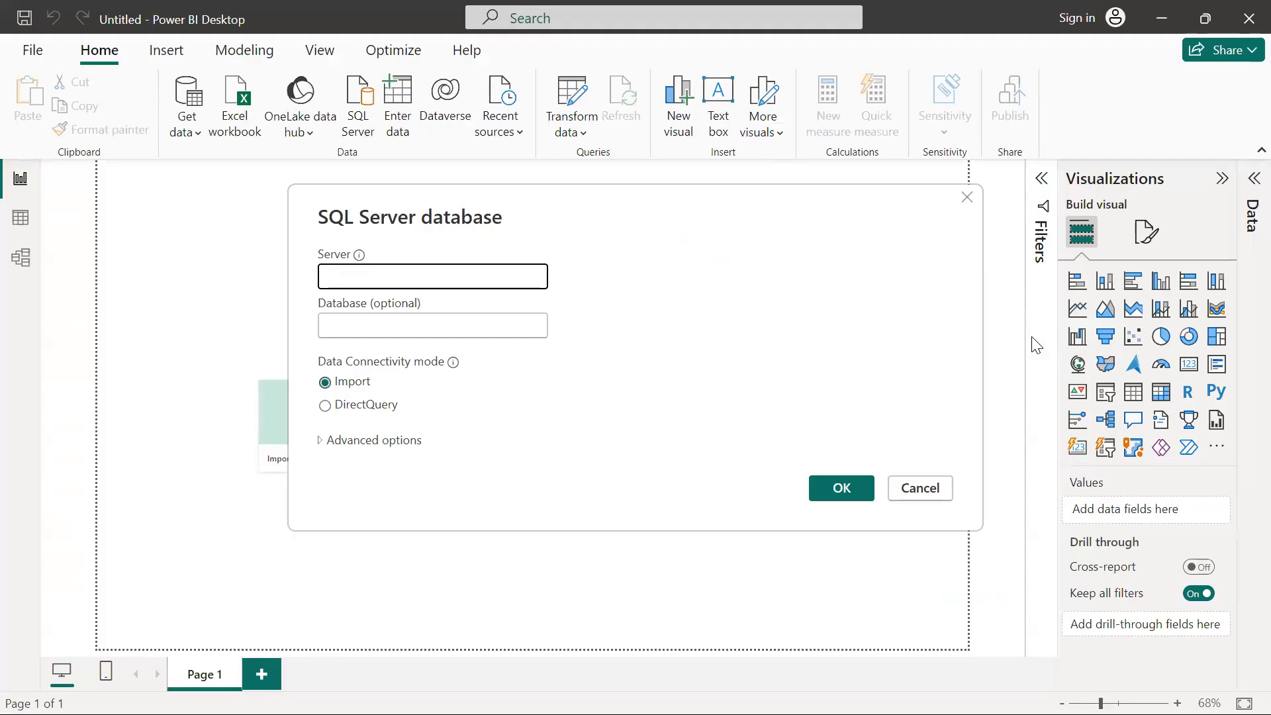
left_click(510, 280)
key("ctrl+v")
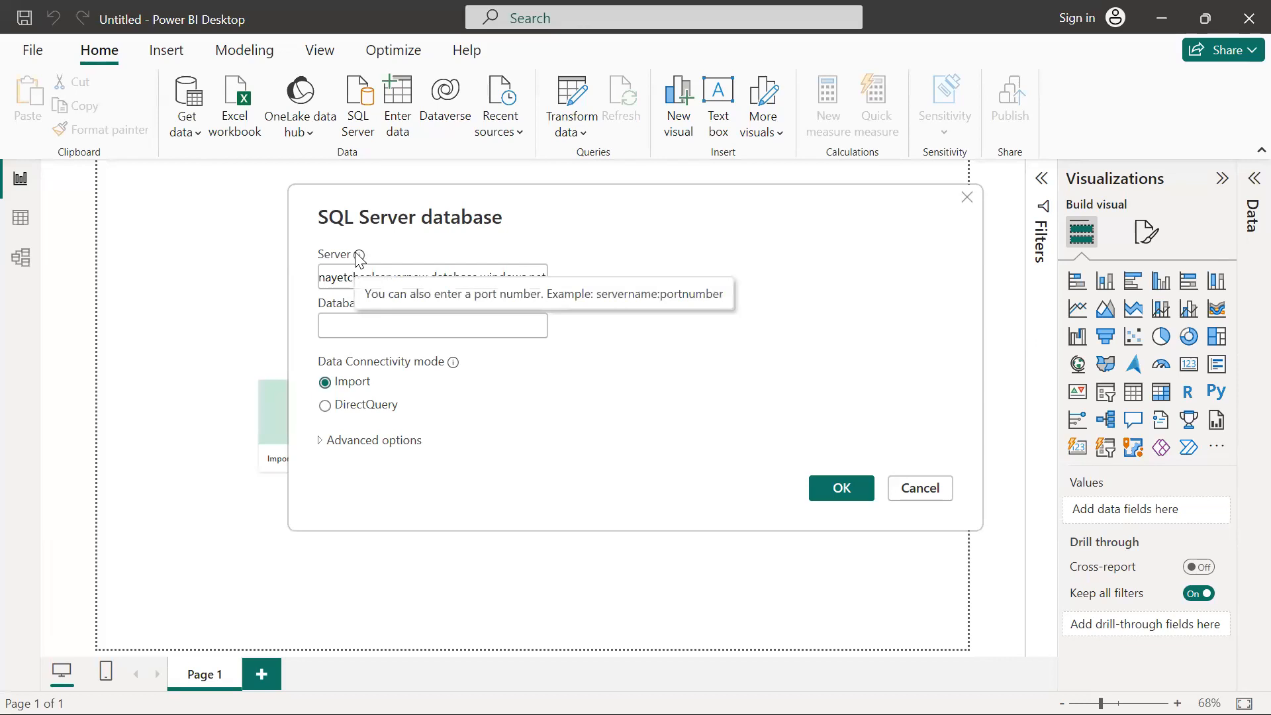
left_click(834, 493)
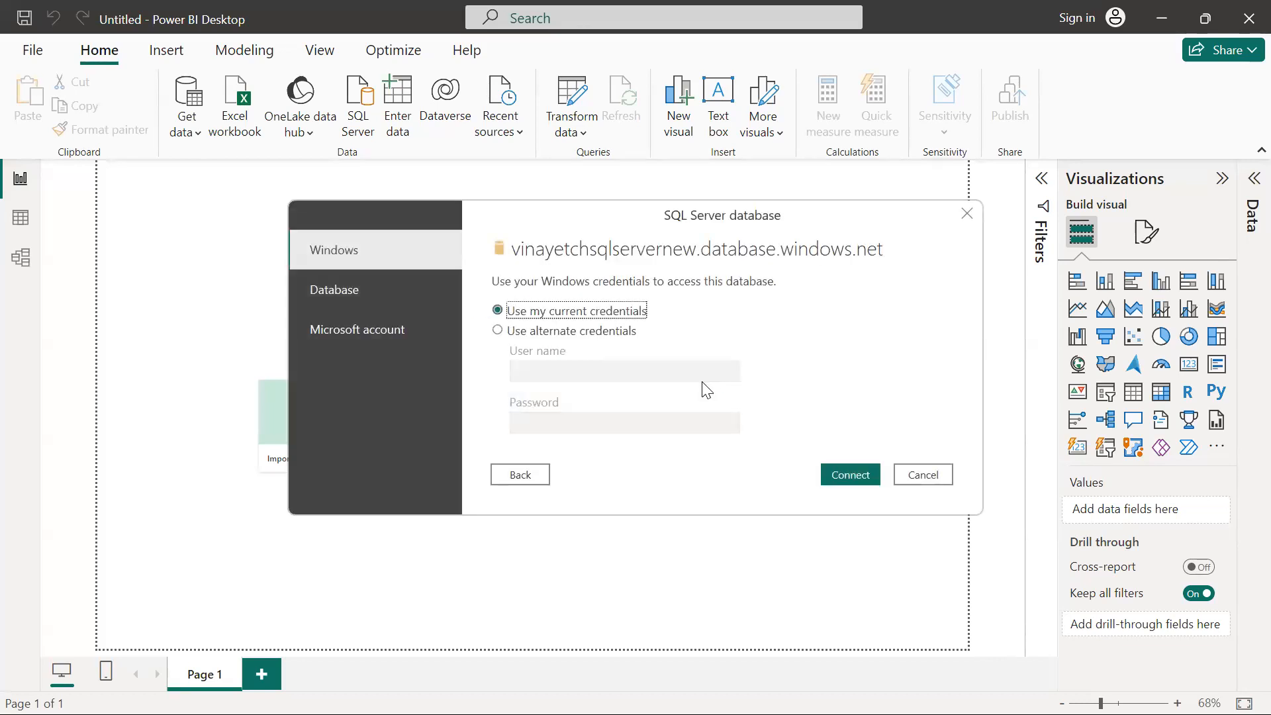
Choose Database authentication, enter vinayetchsqlservernew as the user name and fill in the account password
left_click(350, 305)
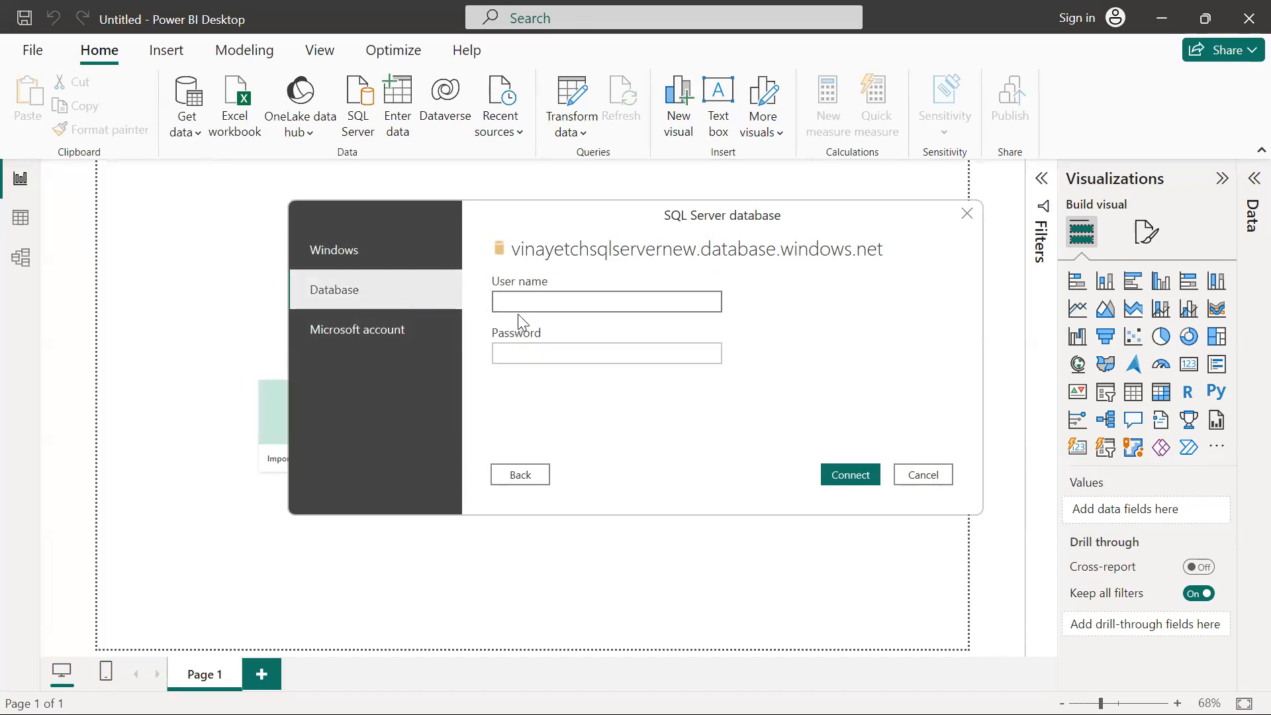
key("ctrl+v")
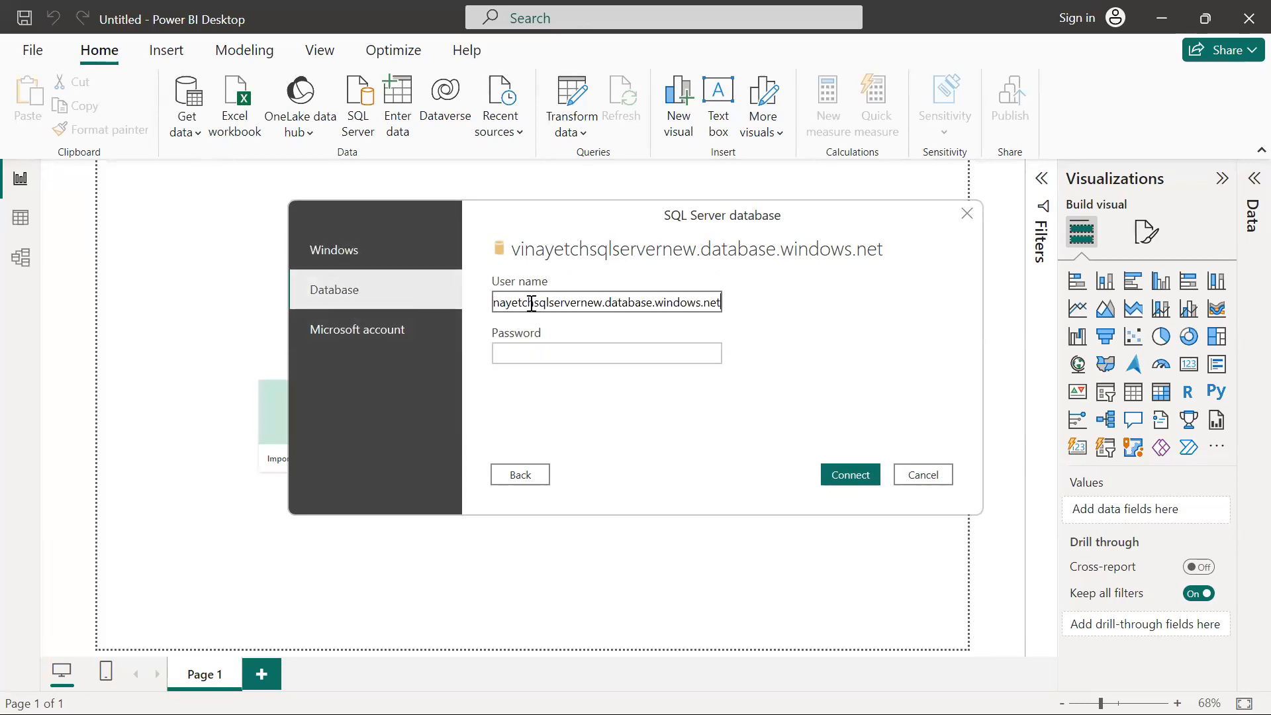
left_click(602, 303)
key("shift+End")
key("BackSpace")
left_click(612, 346)
type("•••")
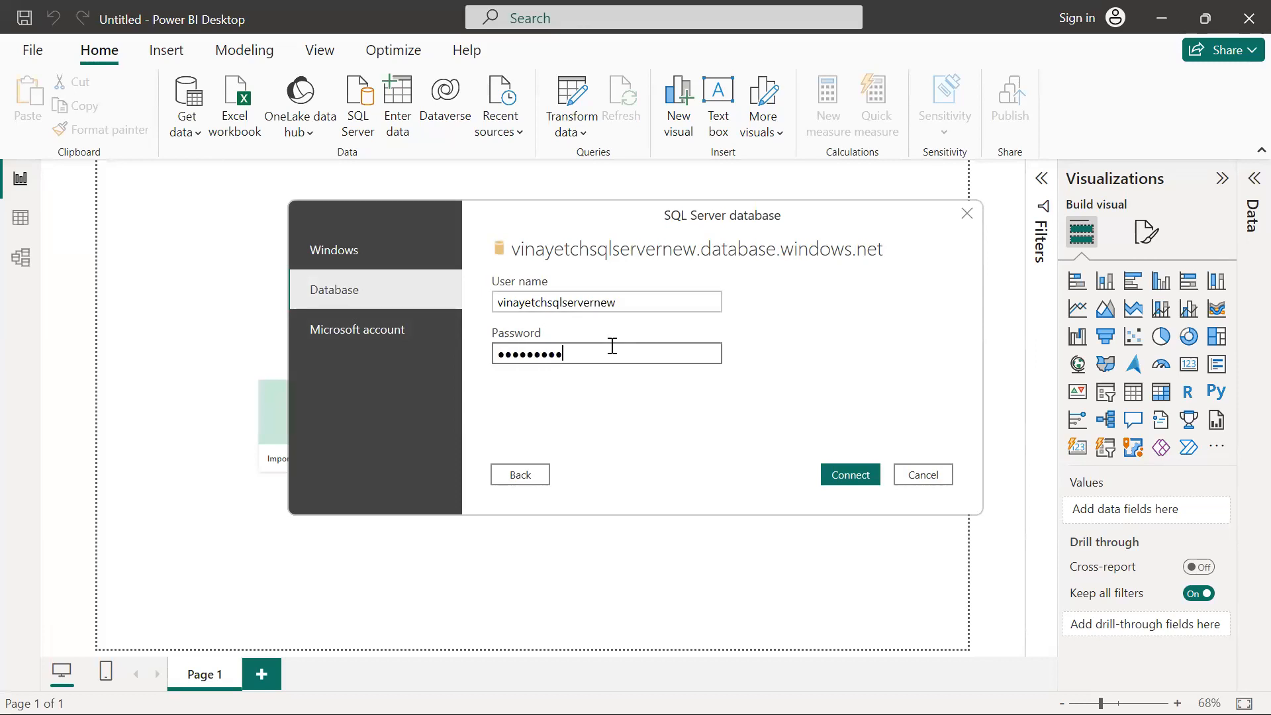
Connect to the server with the entered credentials, preview customerdb's CustomerData table and load it into the report
key("Return")
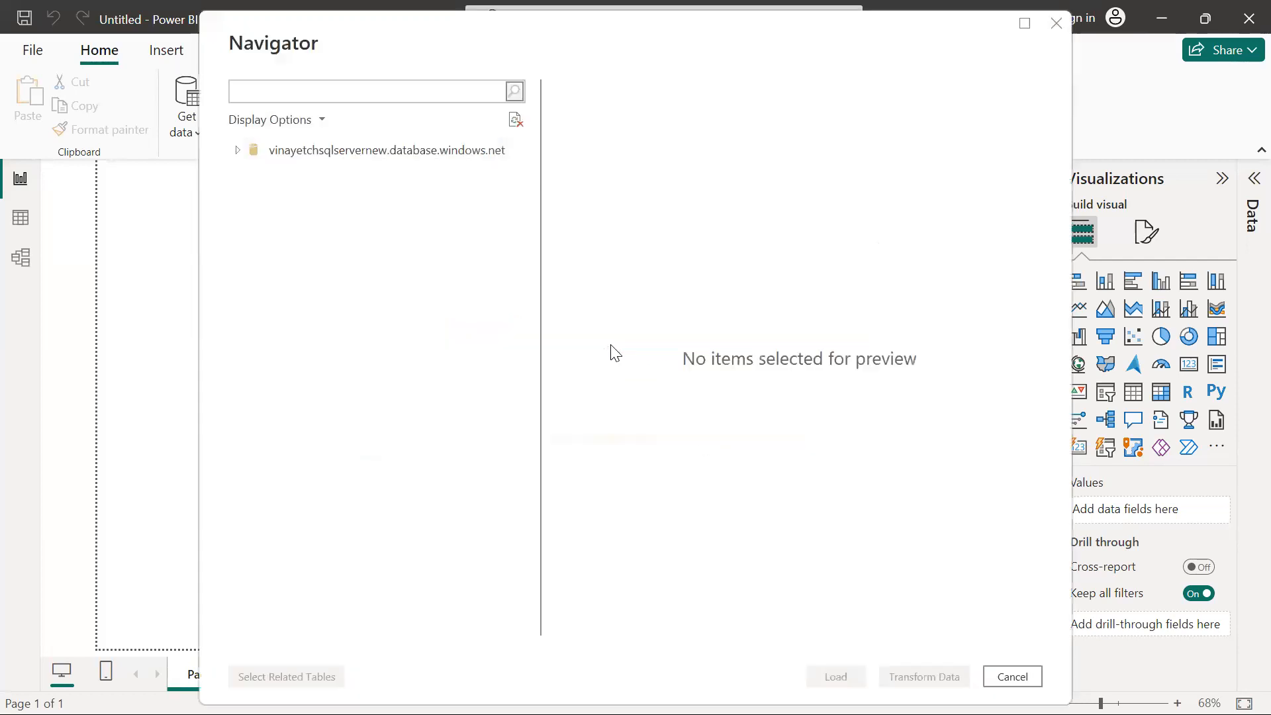
left_click(246, 177)
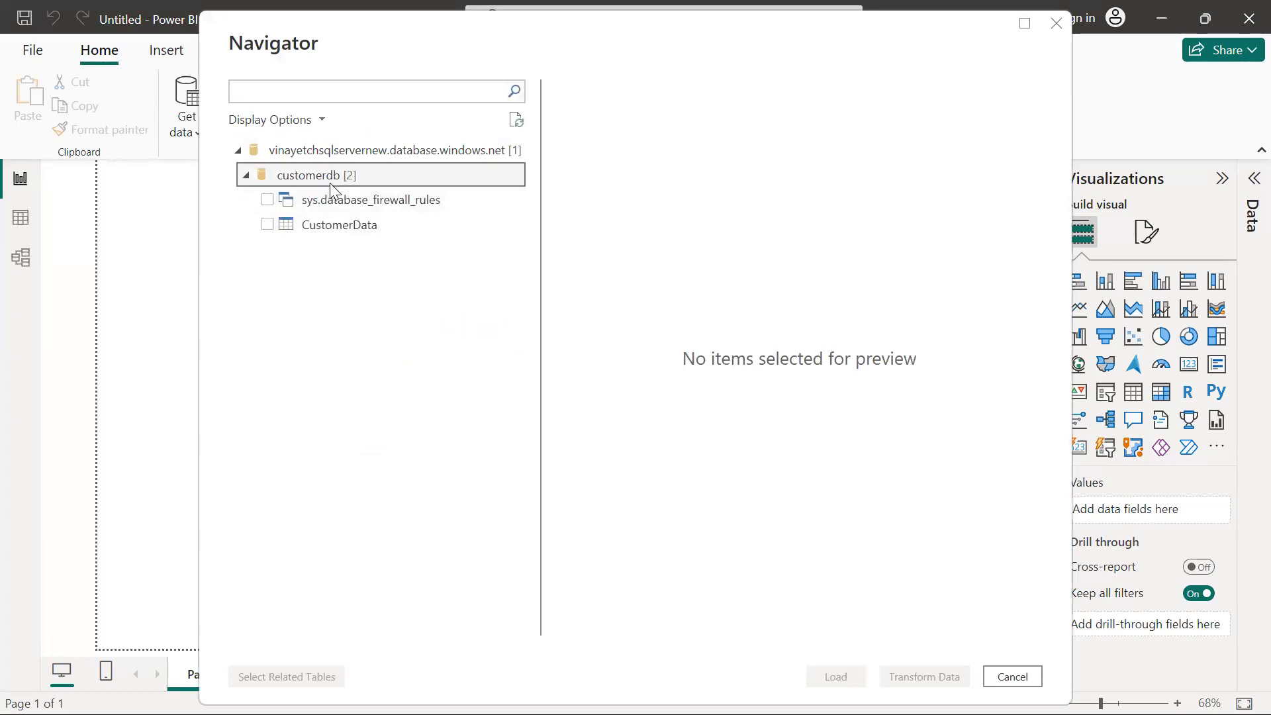
left_click(268, 225)
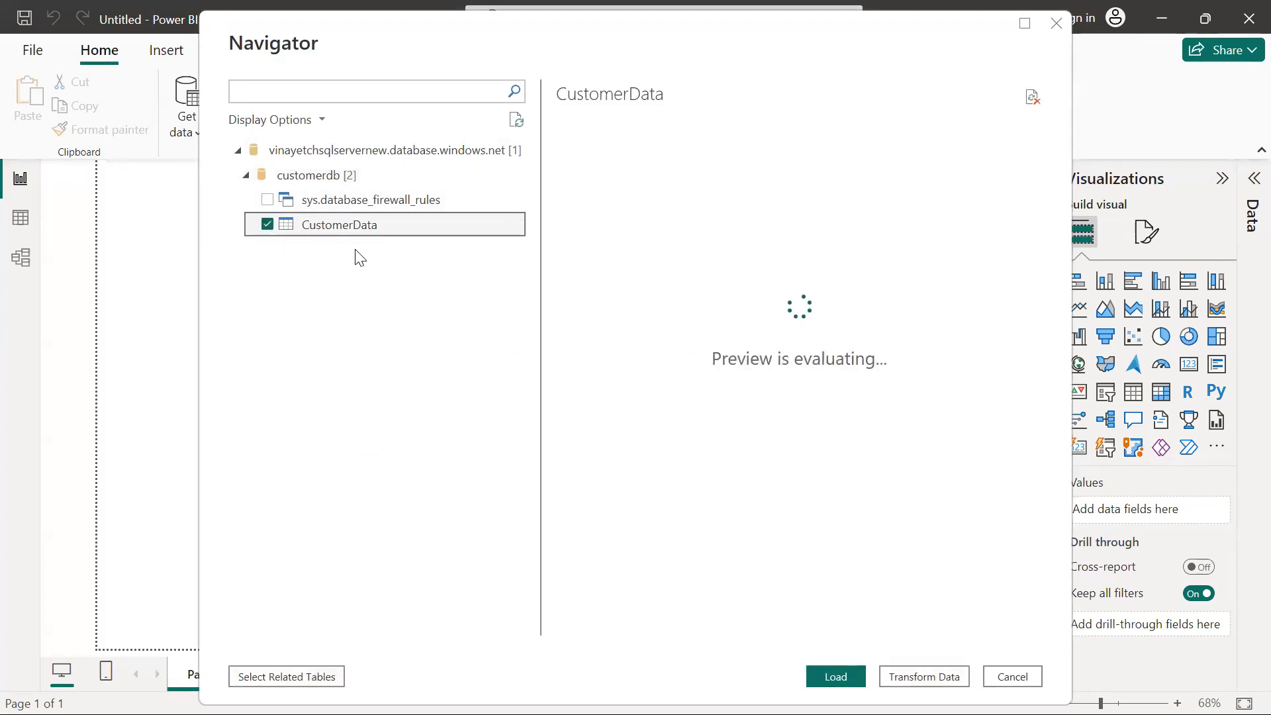
scroll(610, 421, "down", 5)
scroll(610, 420, "up", 4)
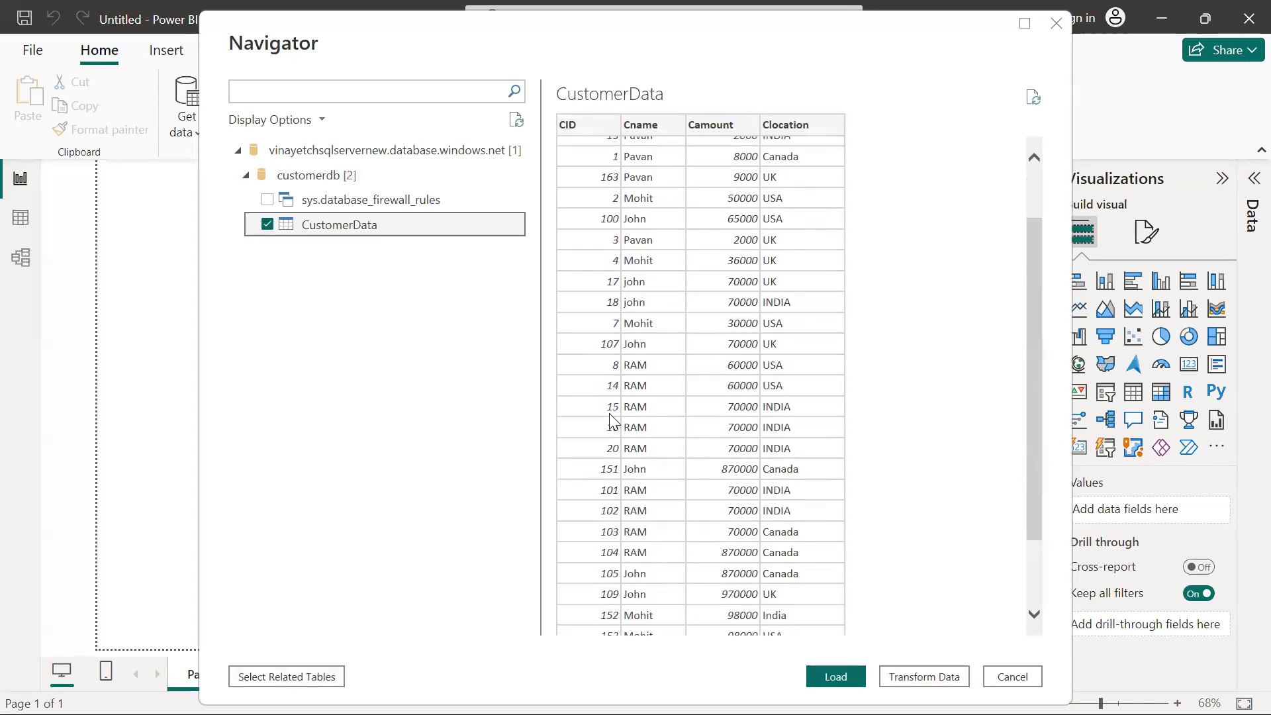
scroll(610, 420, "up", 2)
left_click(833, 676)
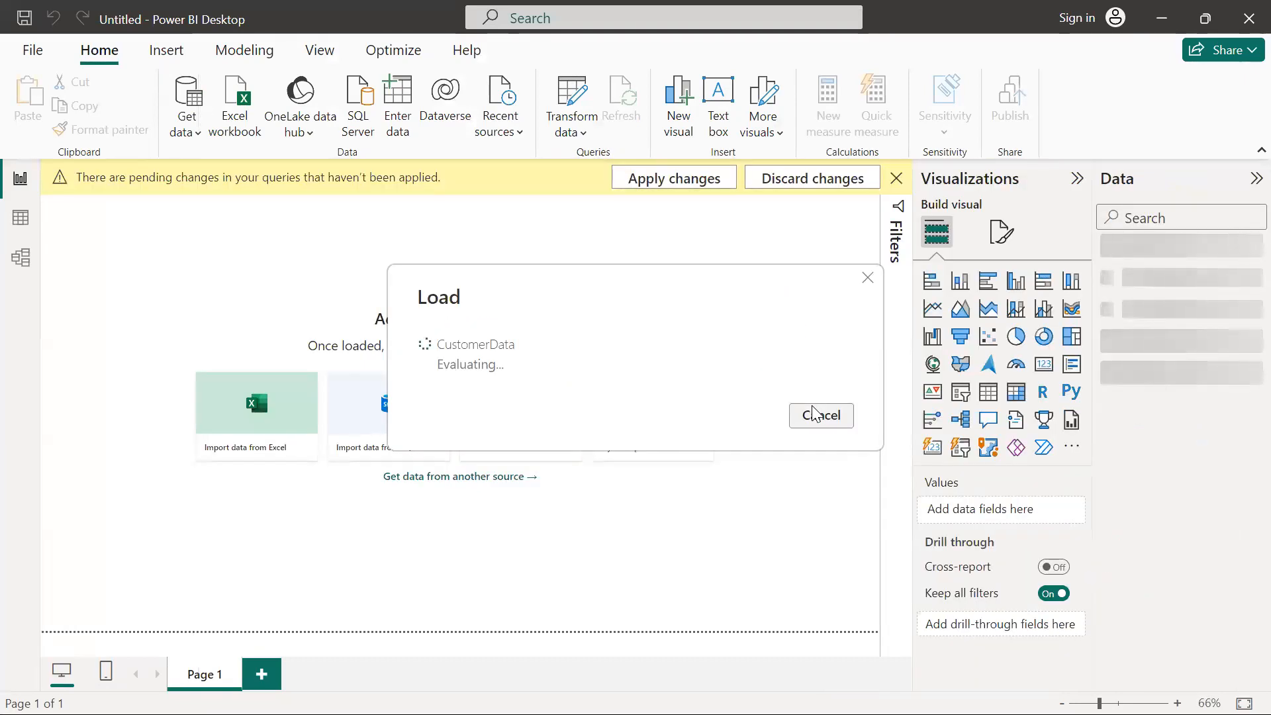
Switch to Book1 in Excel to review the Camount and CID summaries per Clocation, and return to Power BI Desktop
key("alt+Tab")
key("alt+Tab")
key("alt+Tab")
key("alt+Tab")
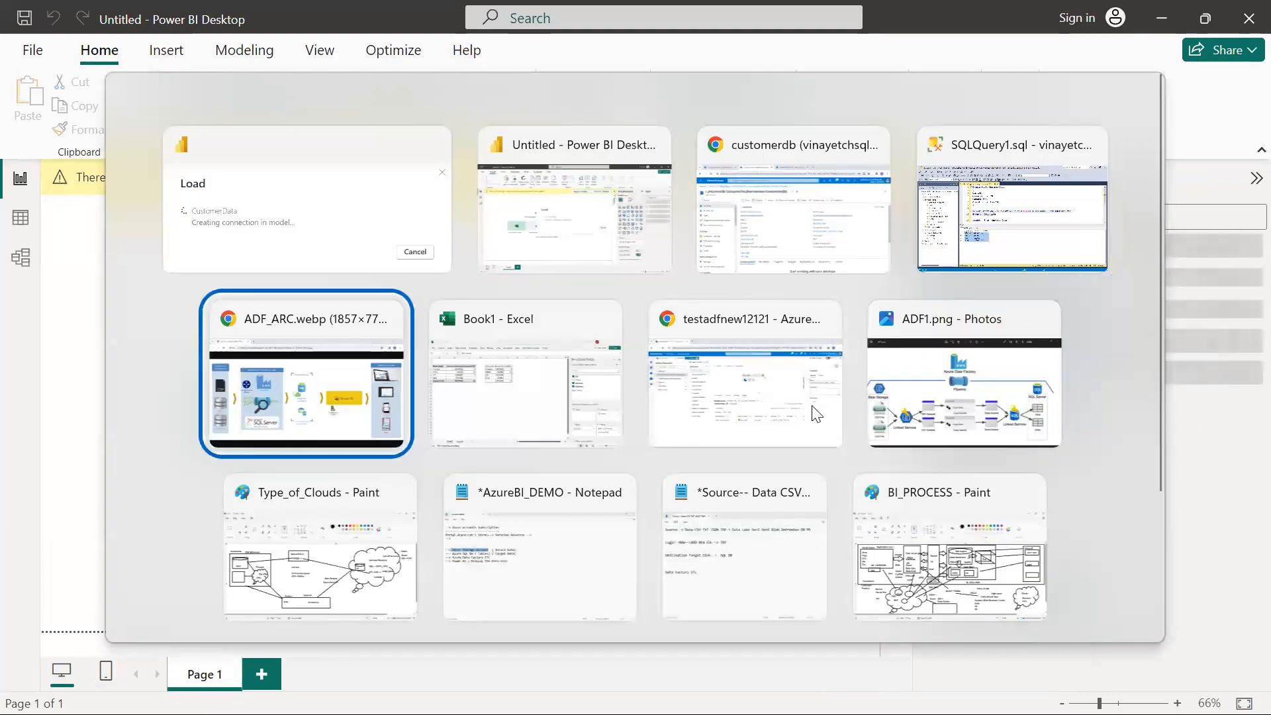
key("alt+Tab")
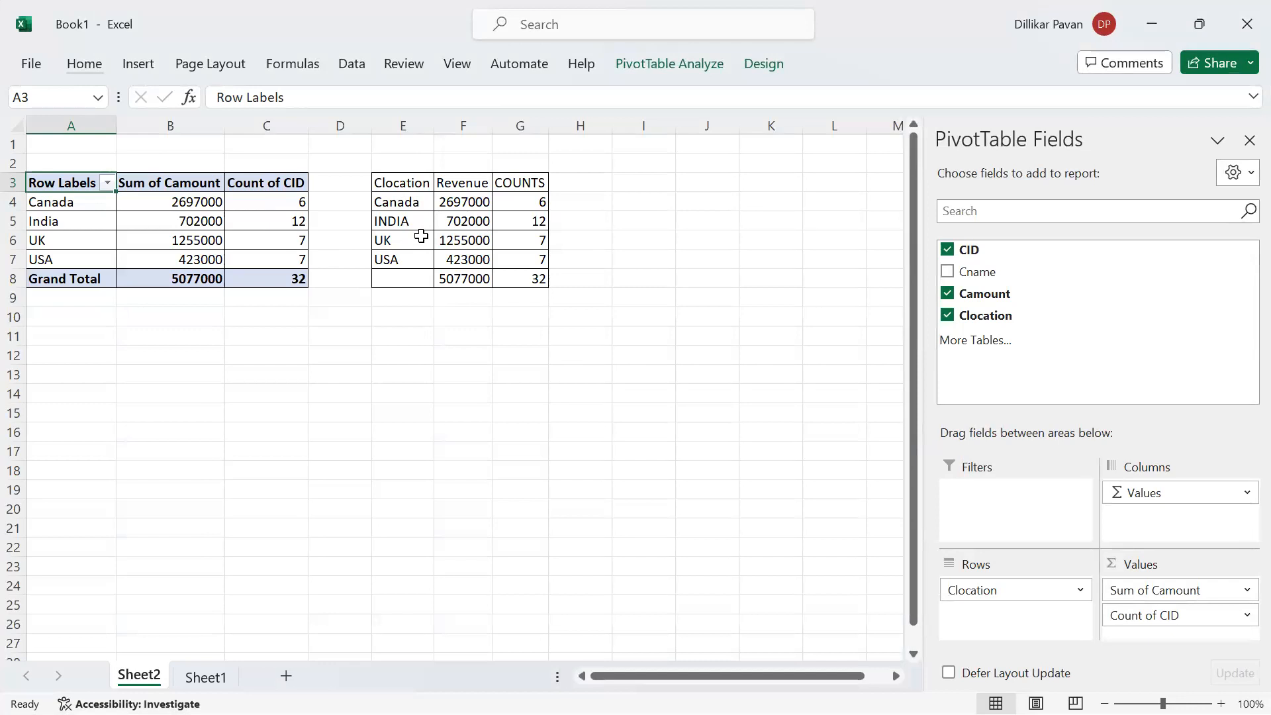
key("alt+Tab")
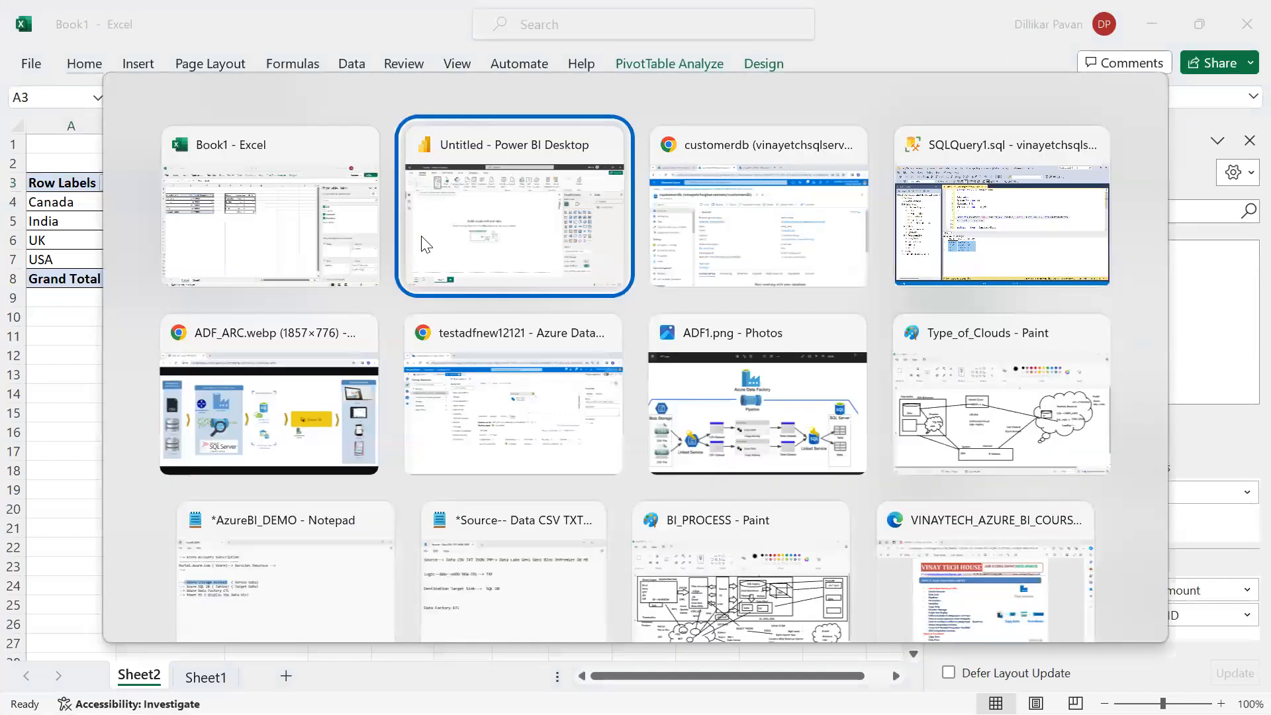
key("alt+Tab")
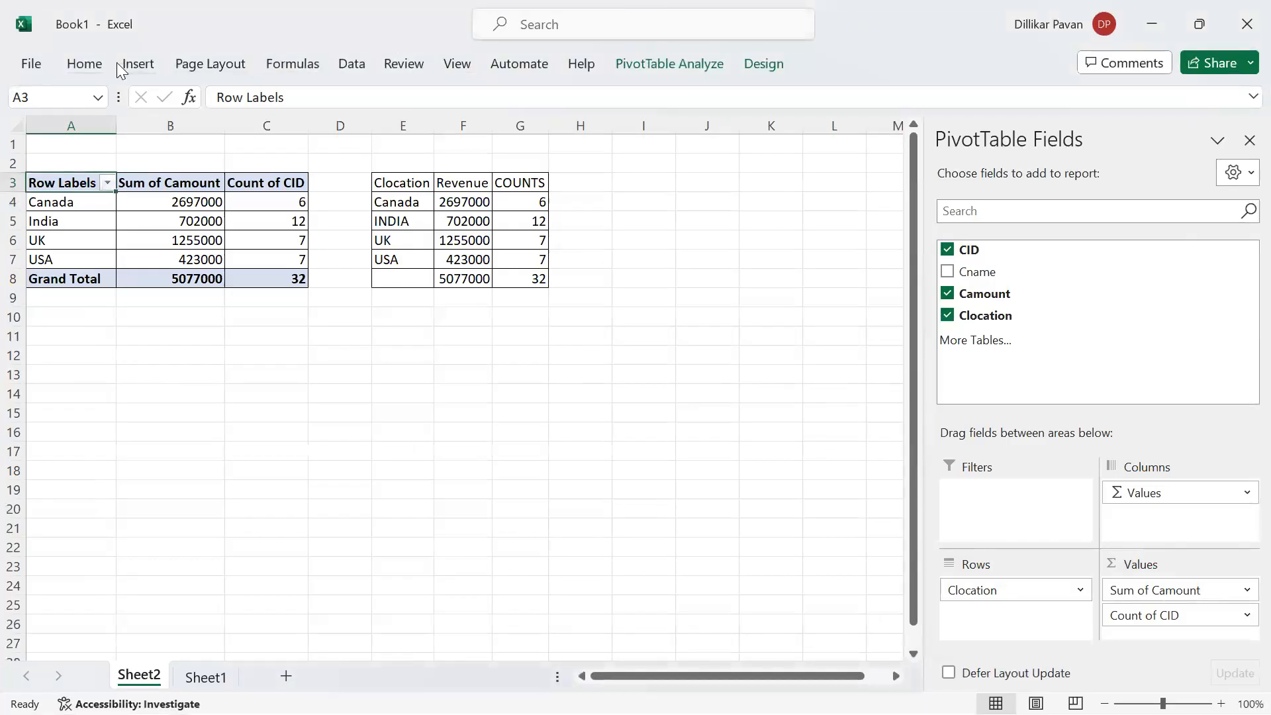
left_click(137, 64)
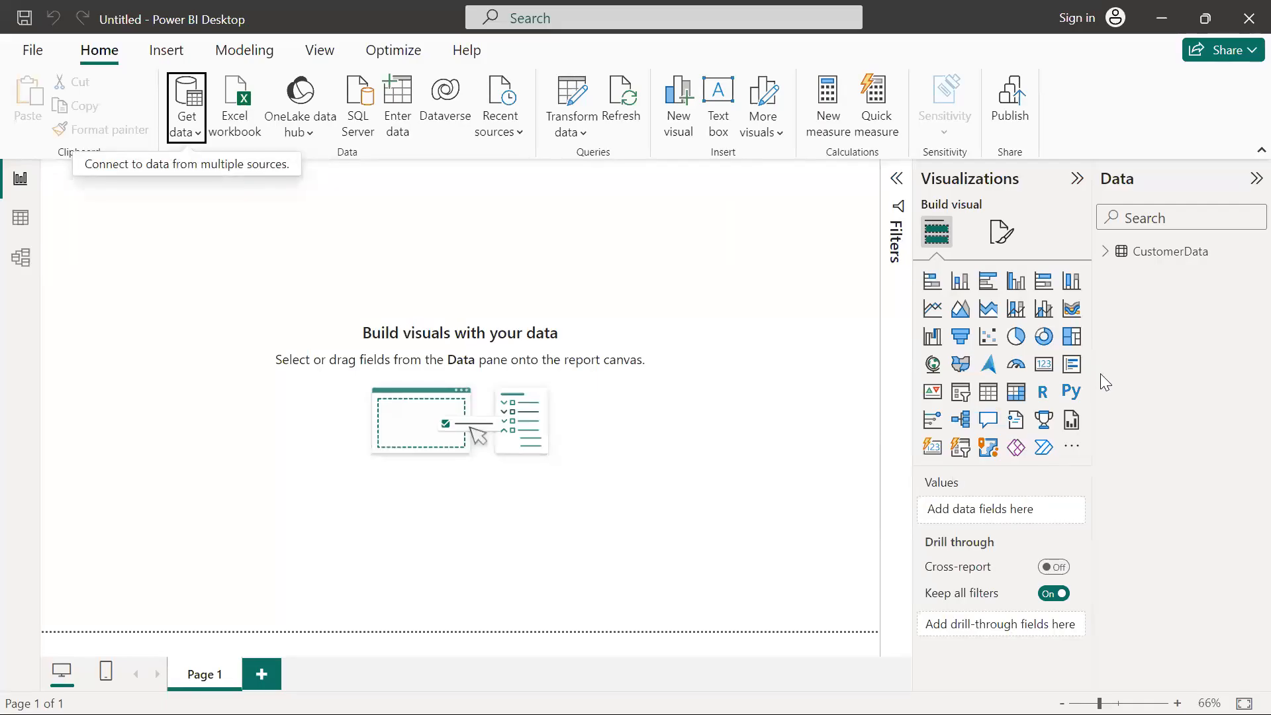
Add a pie chart of Sum of Camount by Clocation from CustomerData and enlarge it on the report page
left_click(1105, 253)
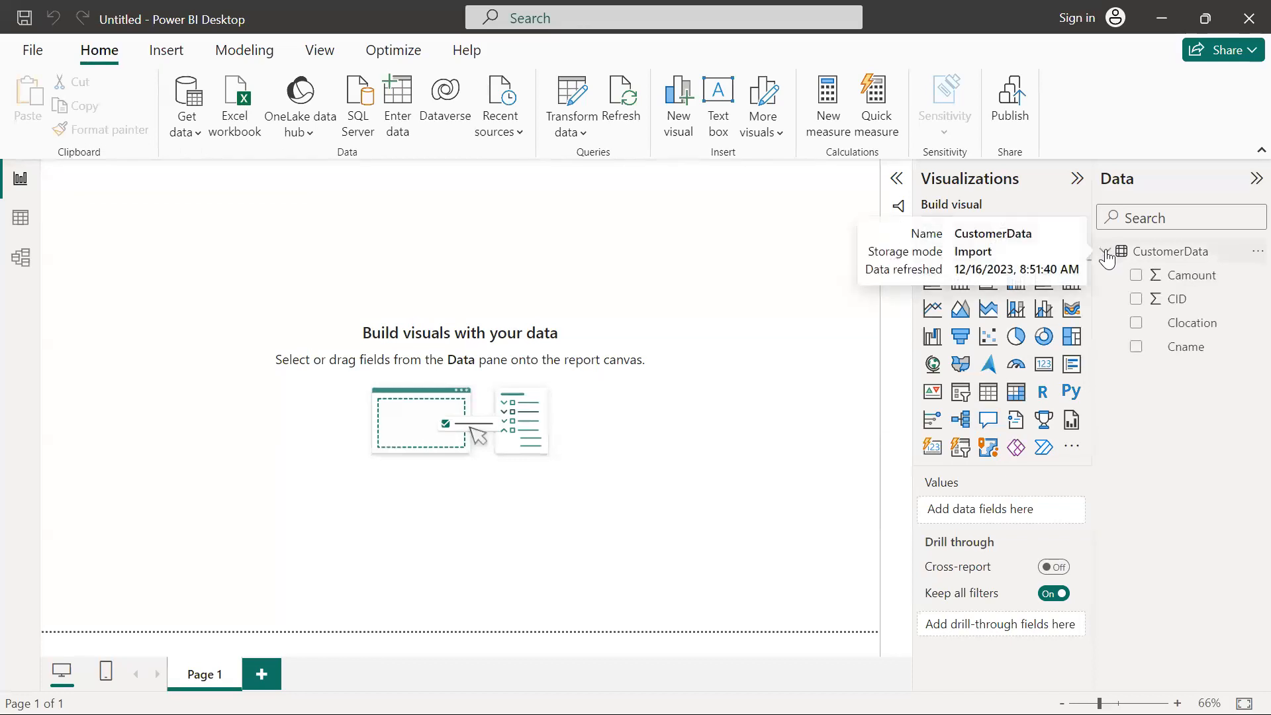
left_click(1016, 338)
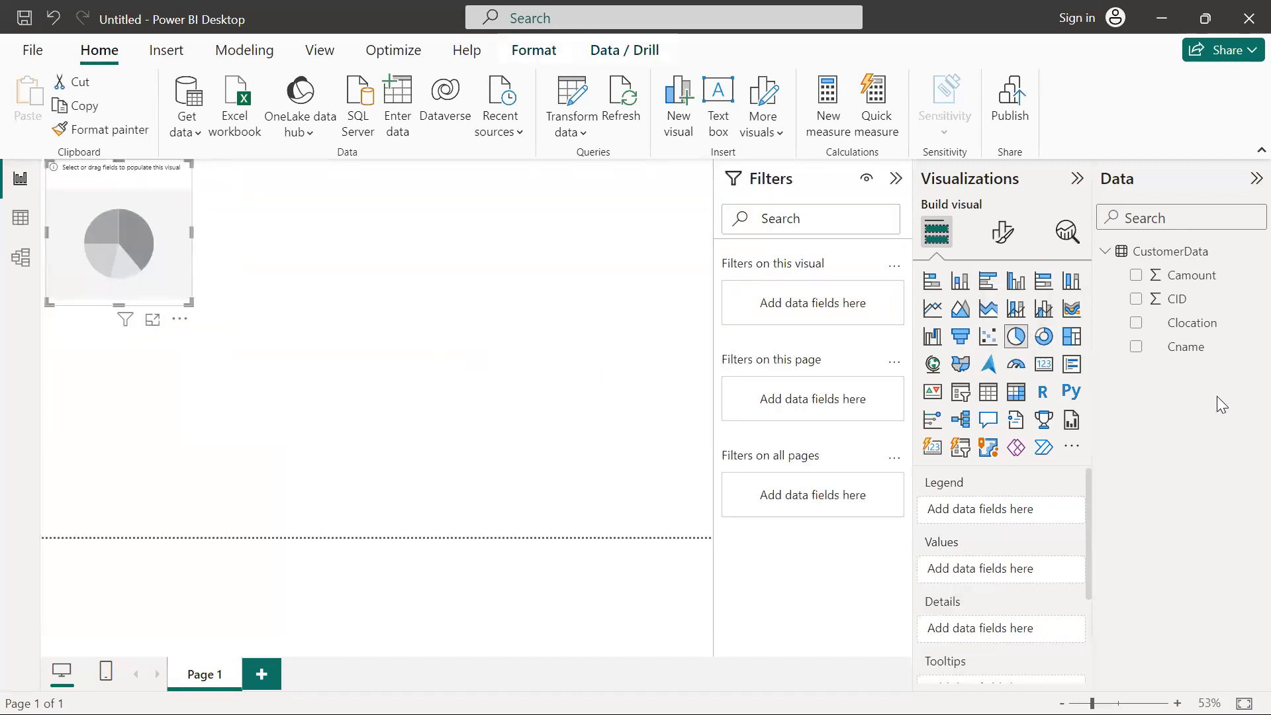
left_click(1135, 323)
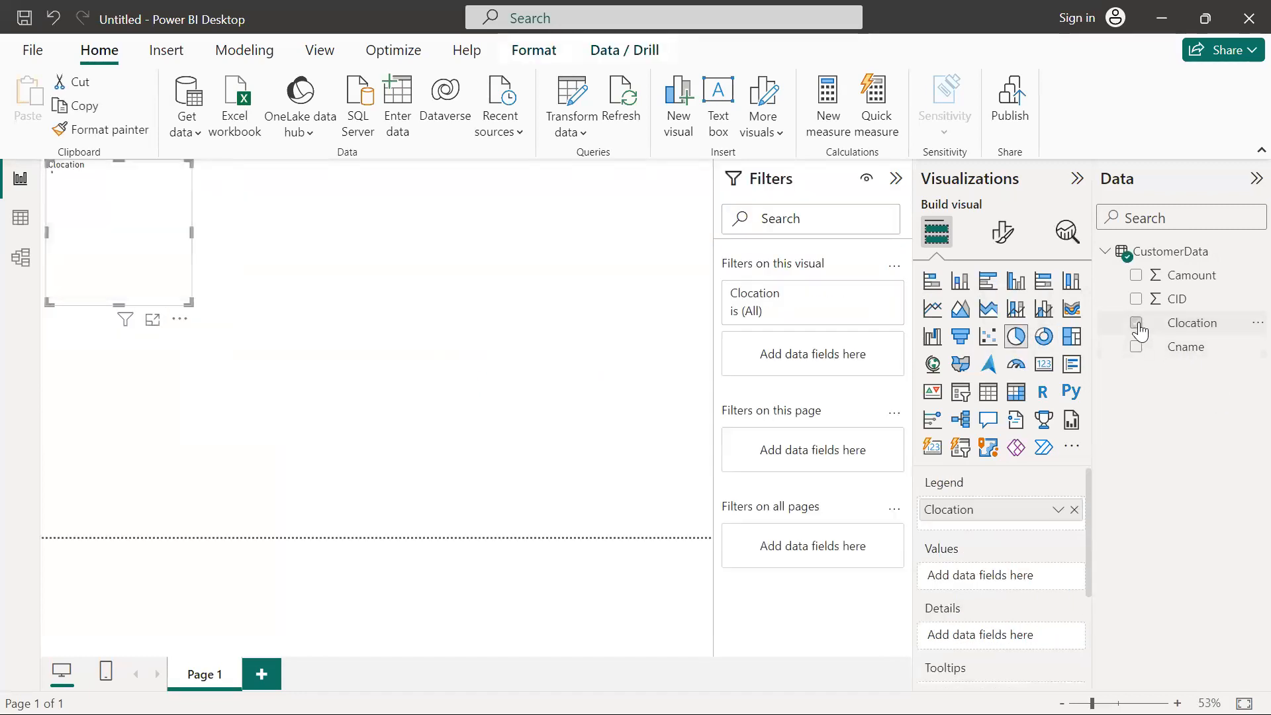
left_click(1136, 276)
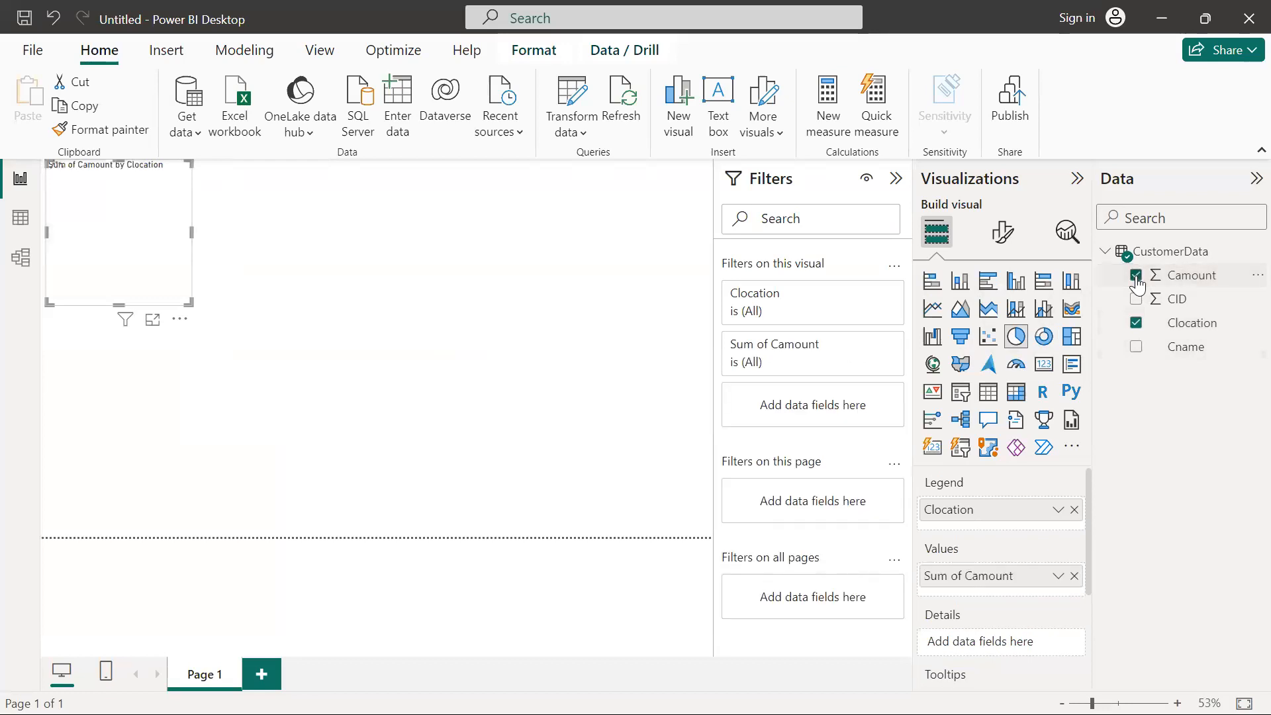
left_click_drag(189, 305, 390, 455)
left_click(664, 452)
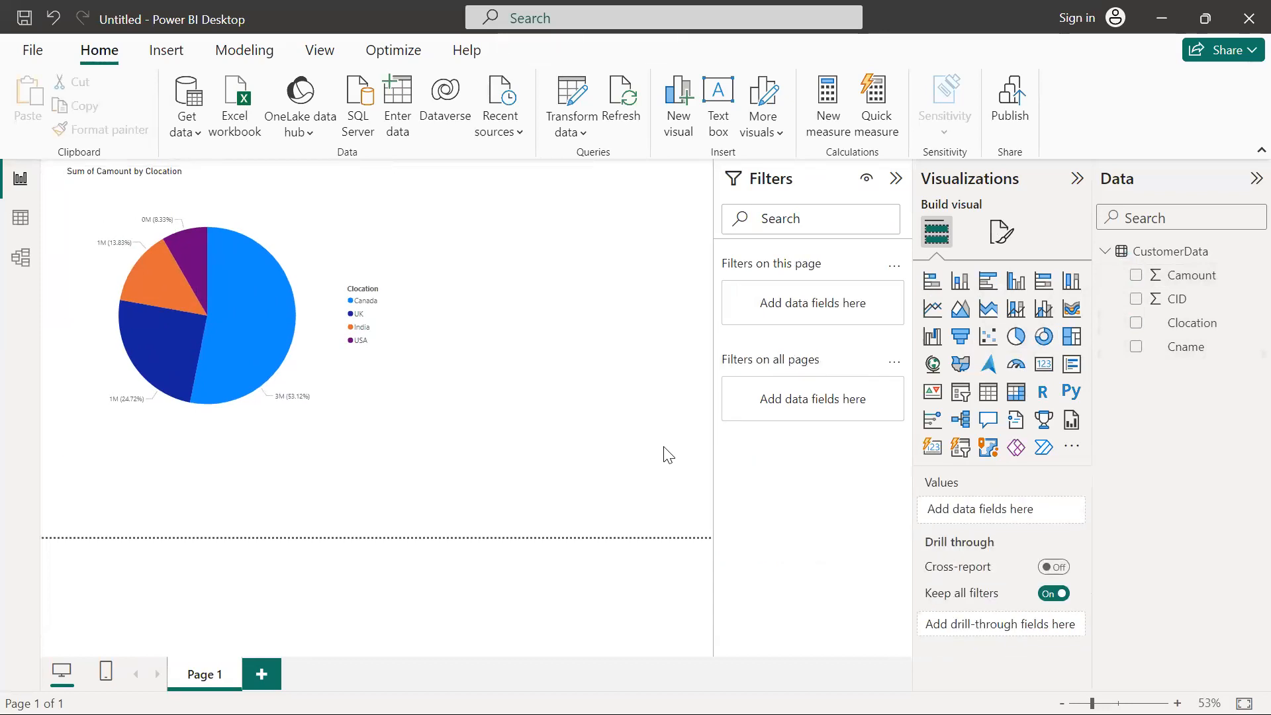
Add a stacked bar chart of Count of CID by Clocation, sized and placed beside the pie chart
left_click(932, 281)
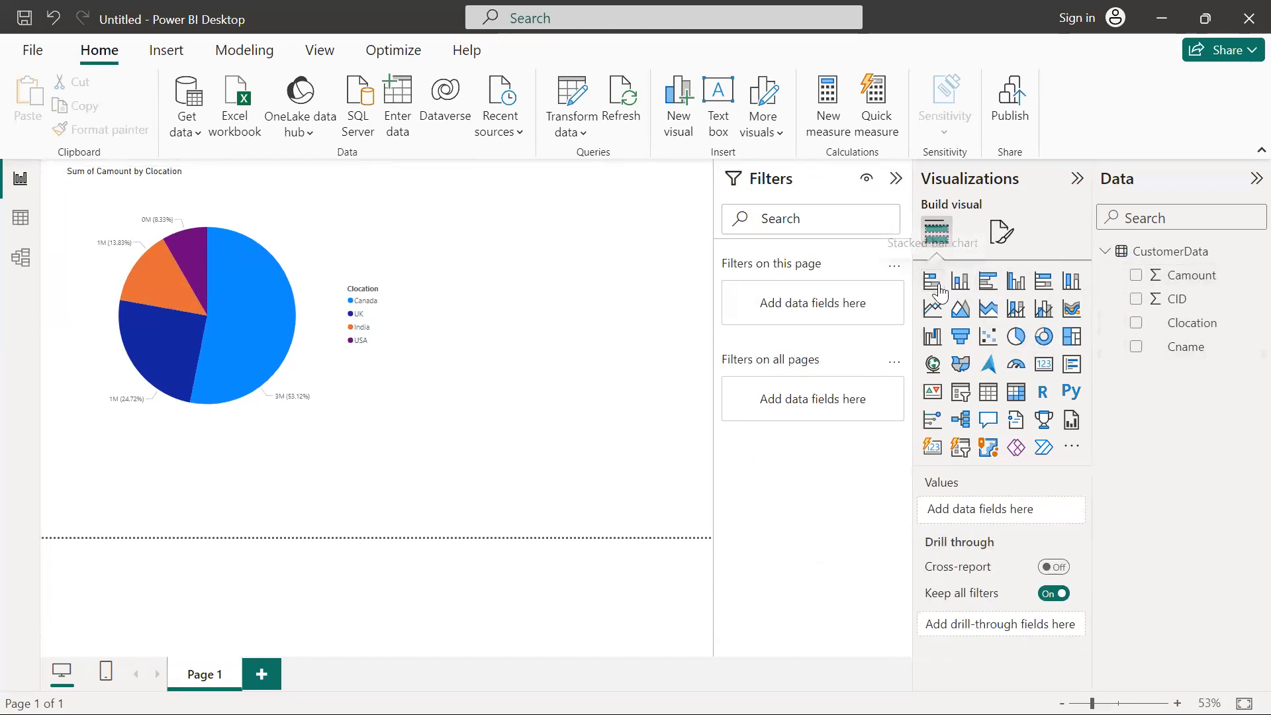
left_click_drag(303, 458, 740, 447)
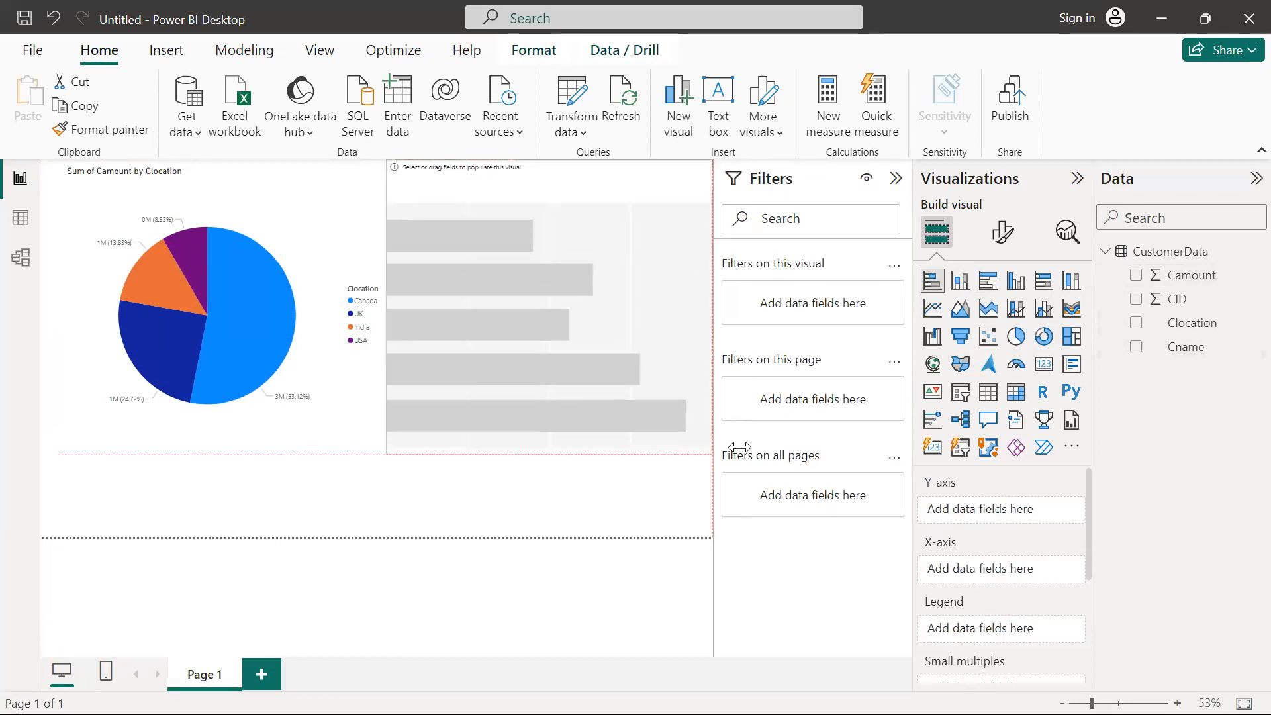
left_click(1136, 323)
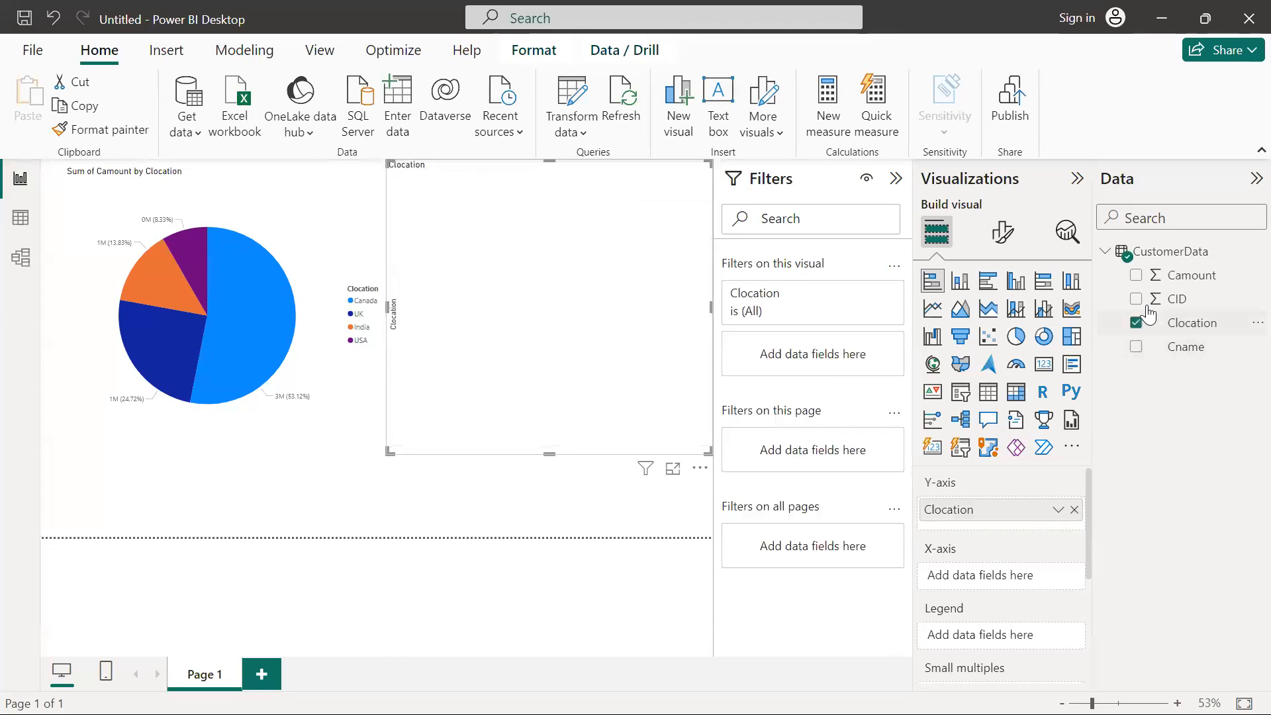
left_click(1136, 300)
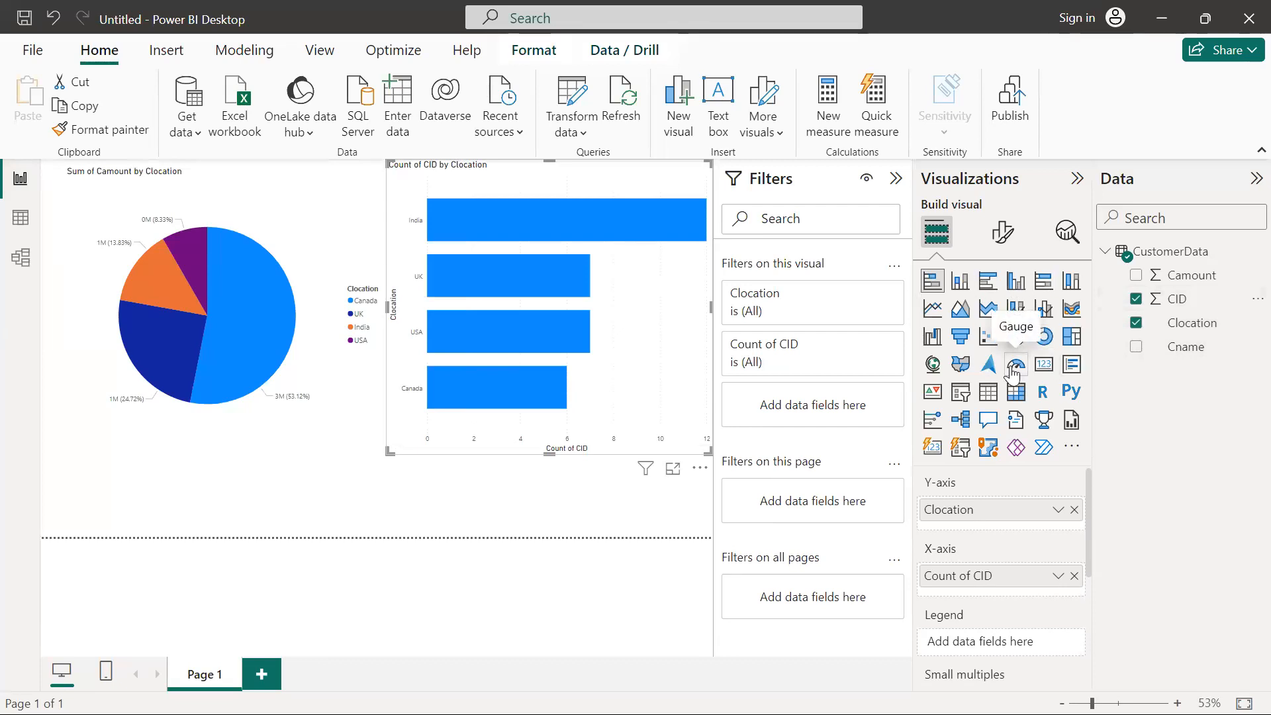
left_click(395, 495)
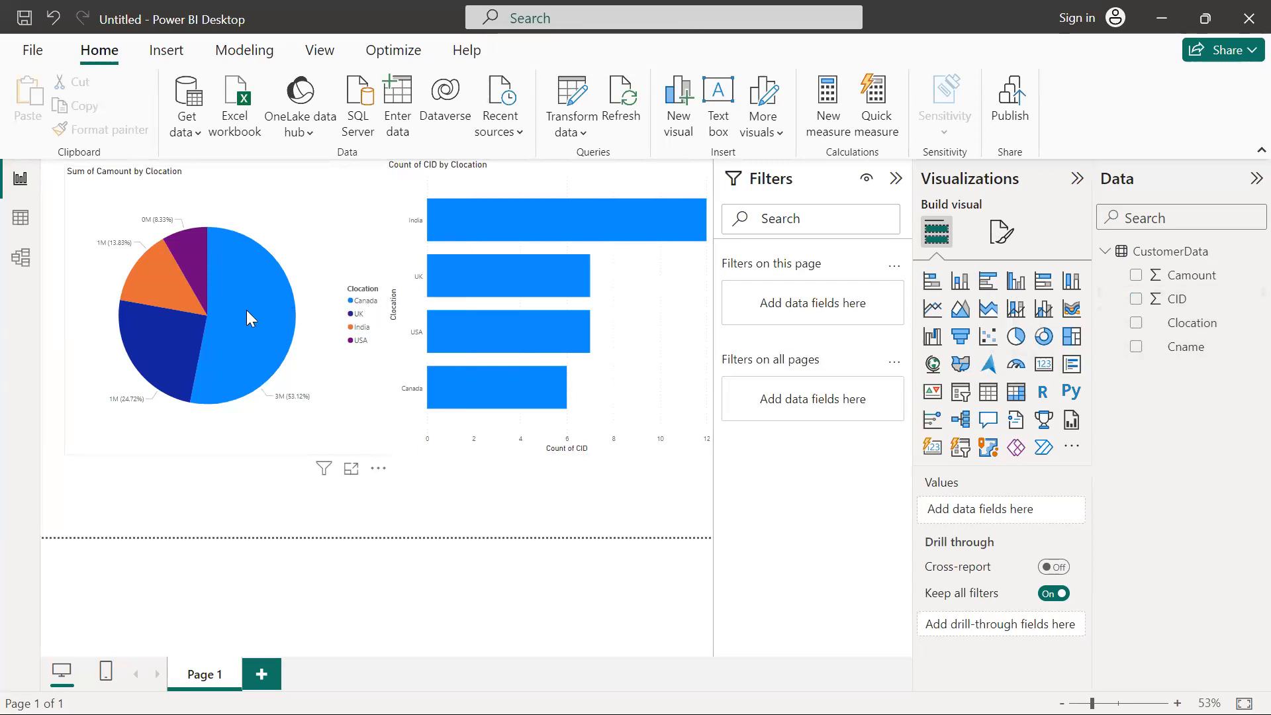
Cross-highlight Canada from the pie chart and compare its amount and count with the Canada row in Excel's Book1
left_click(276, 373)
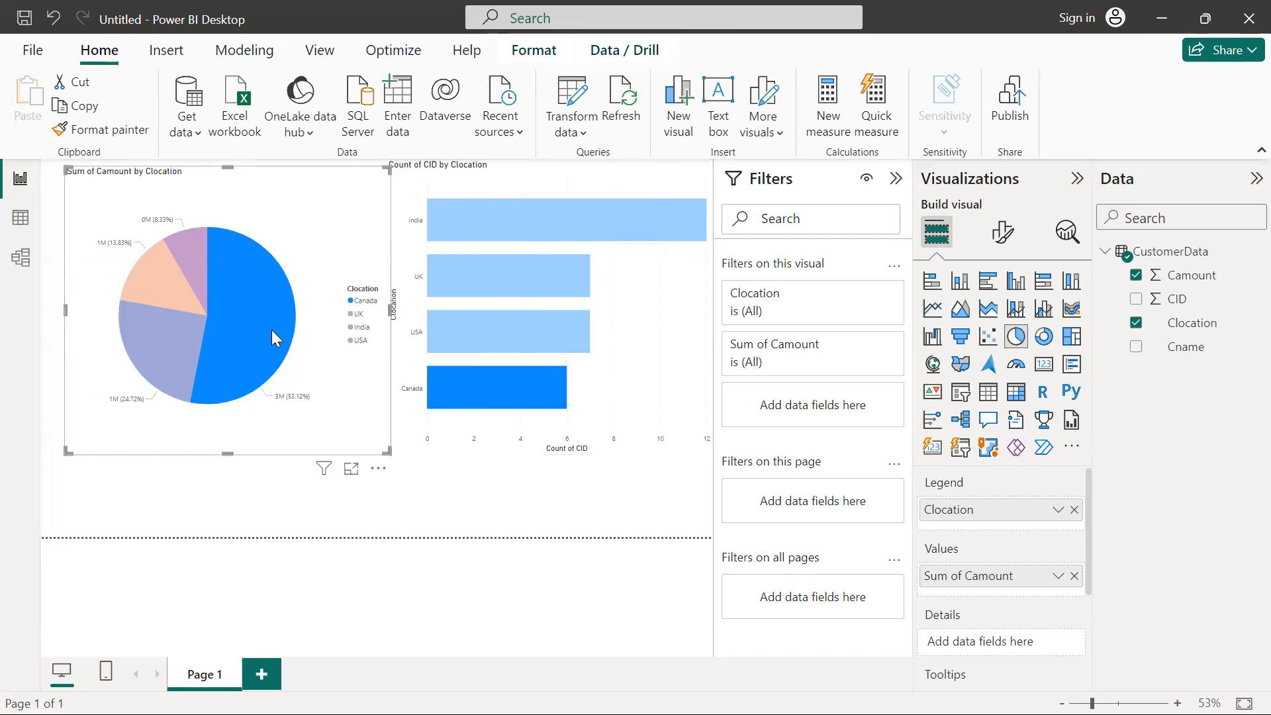
mouse_move(466, 383)
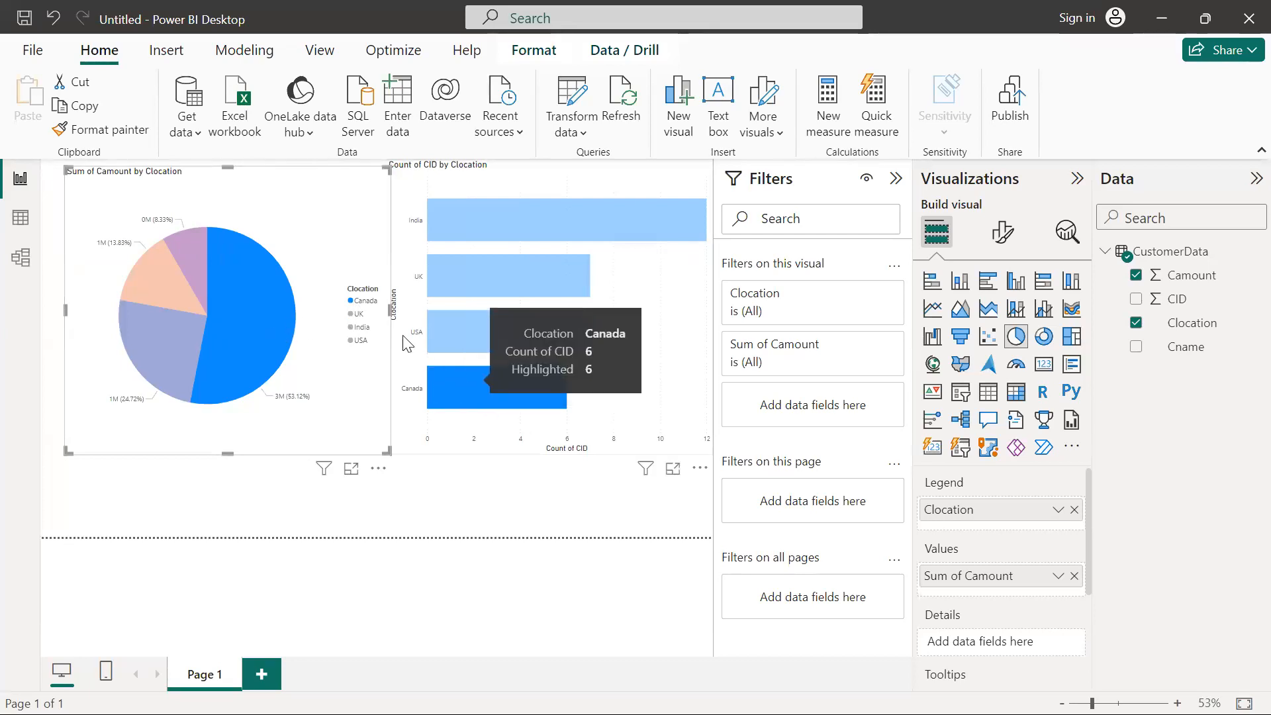
mouse_move(266, 312)
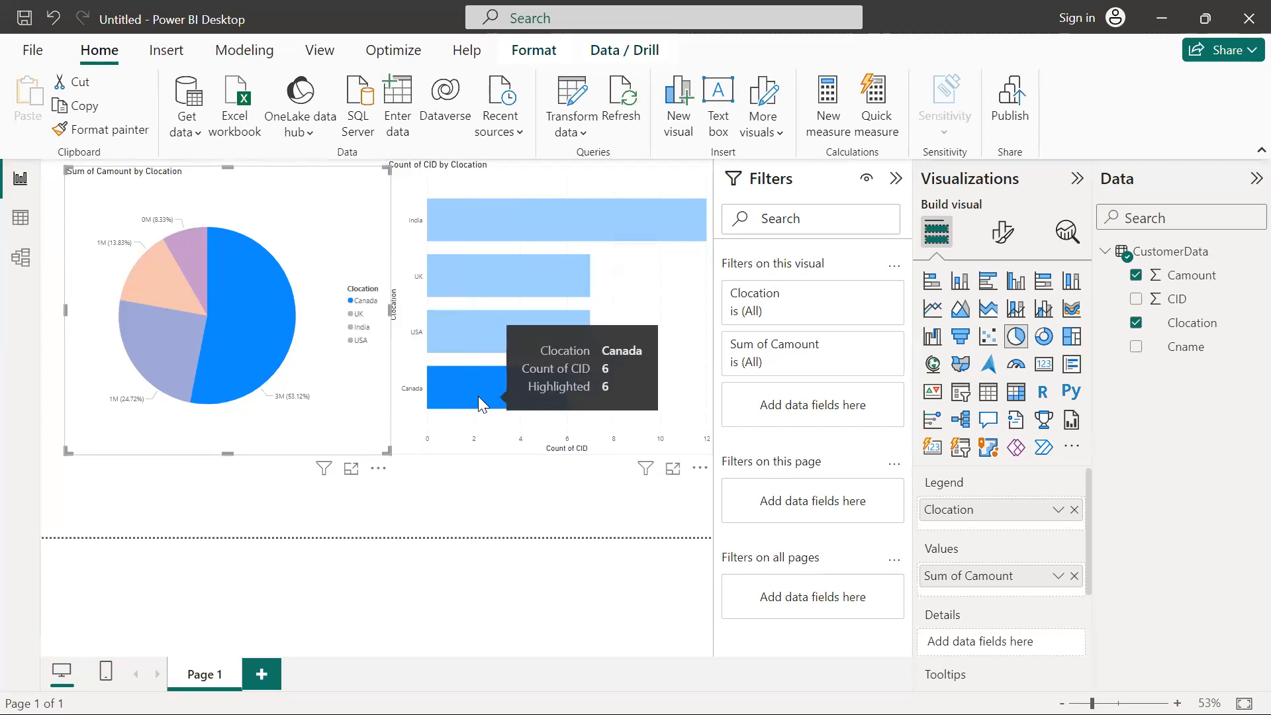
key("alt+Tab")
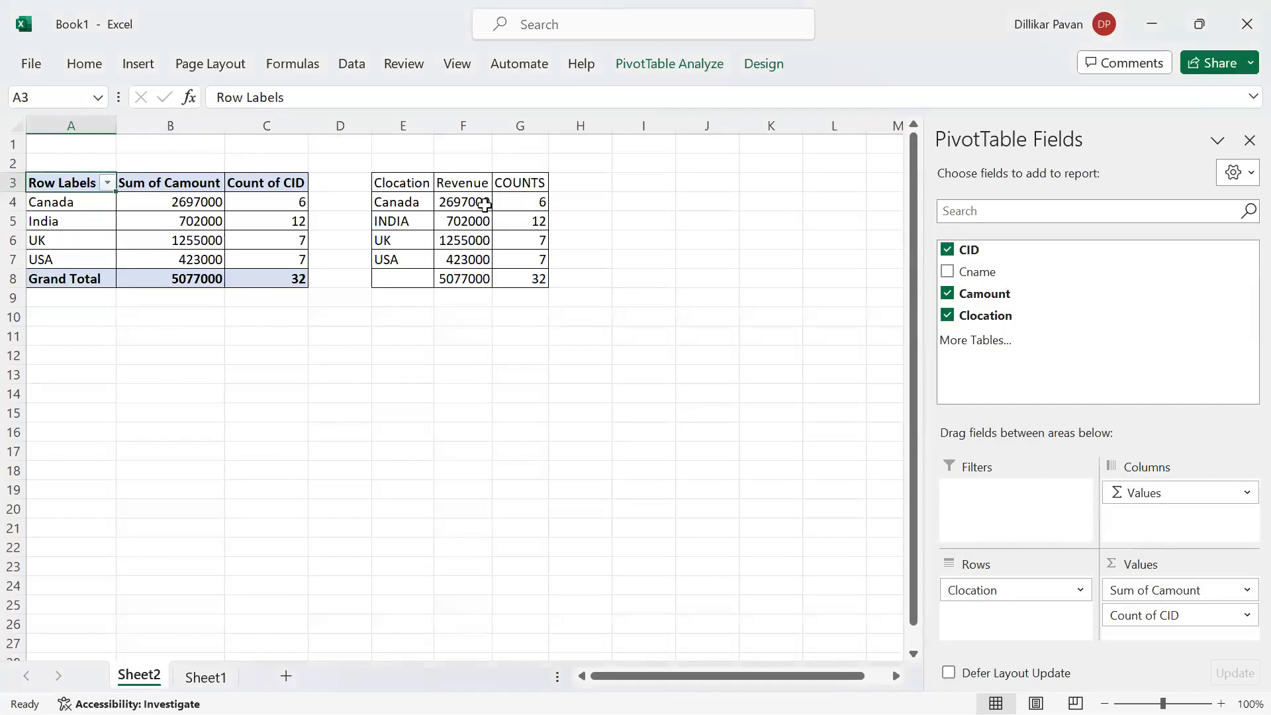
left_click(485, 205)
left_click(520, 202)
key("alt+Tab")
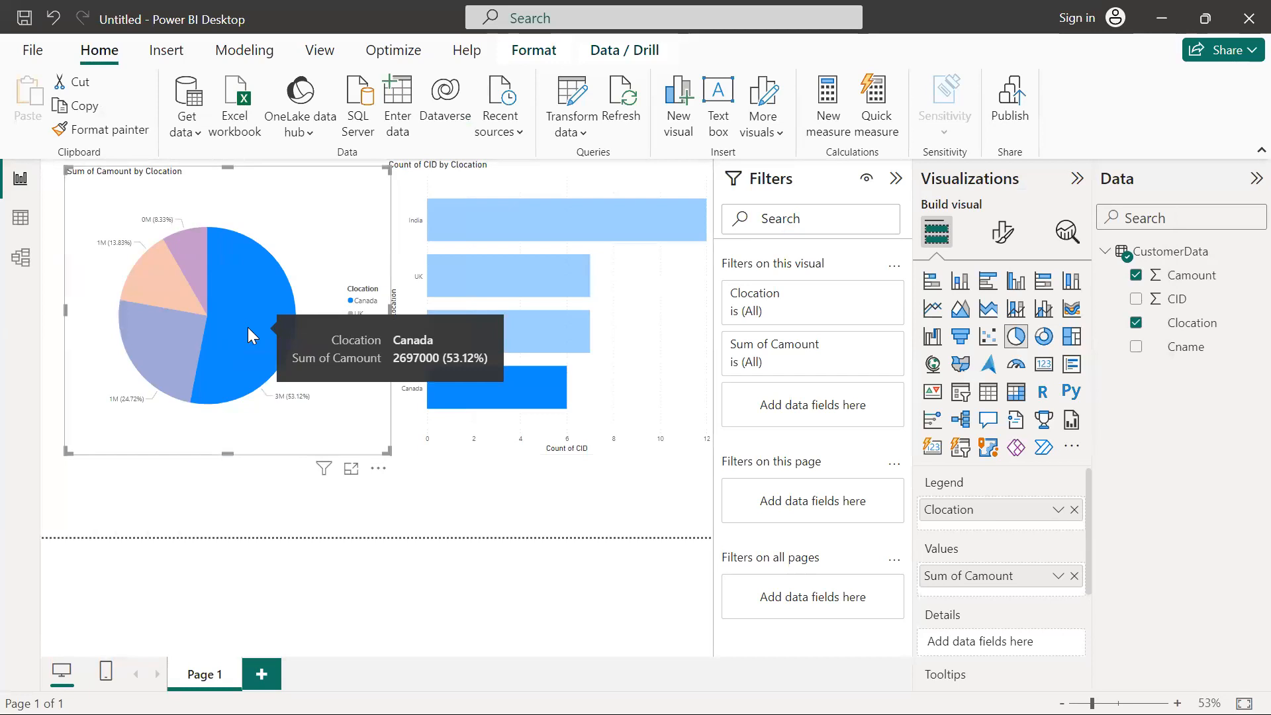
Show the pie chart in focus mode, inspect Canada's Sum of Camount, and return to the report page
left_click(342, 526)
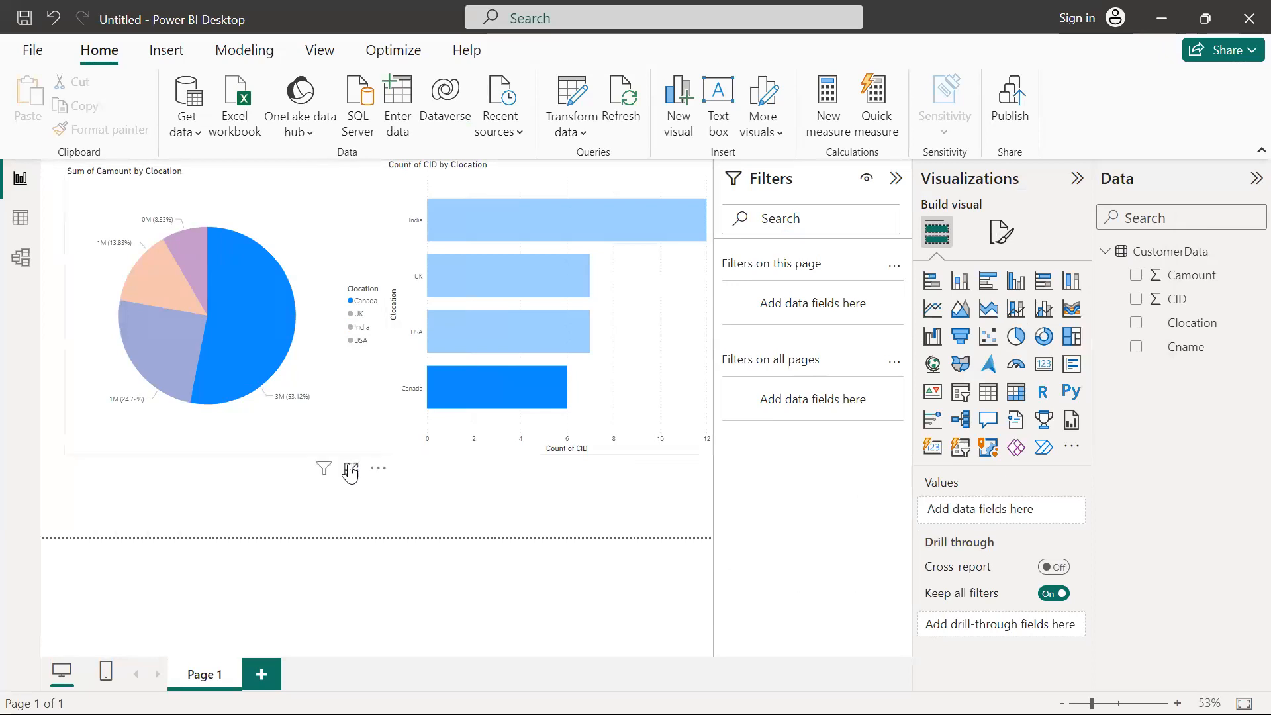
left_click(349, 468)
mouse_move(424, 414)
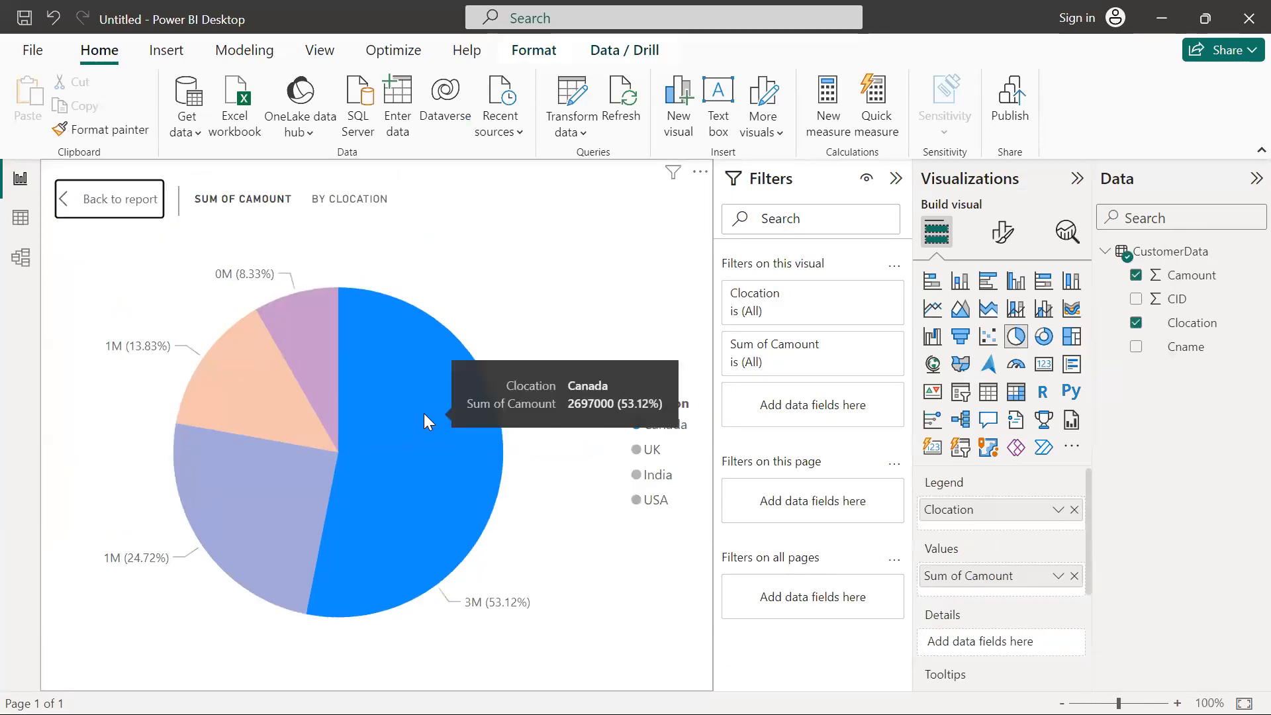
left_click(132, 212)
Switch to the ADF_ARC.webp diagram in Chrome and draw freehand lines from Power BI towards the Desktop, Tablet, Mobile and Apple devices
key("alt+Tab")
key("alt+Tab")
key("alt+Tab")
key("alt+Tab")
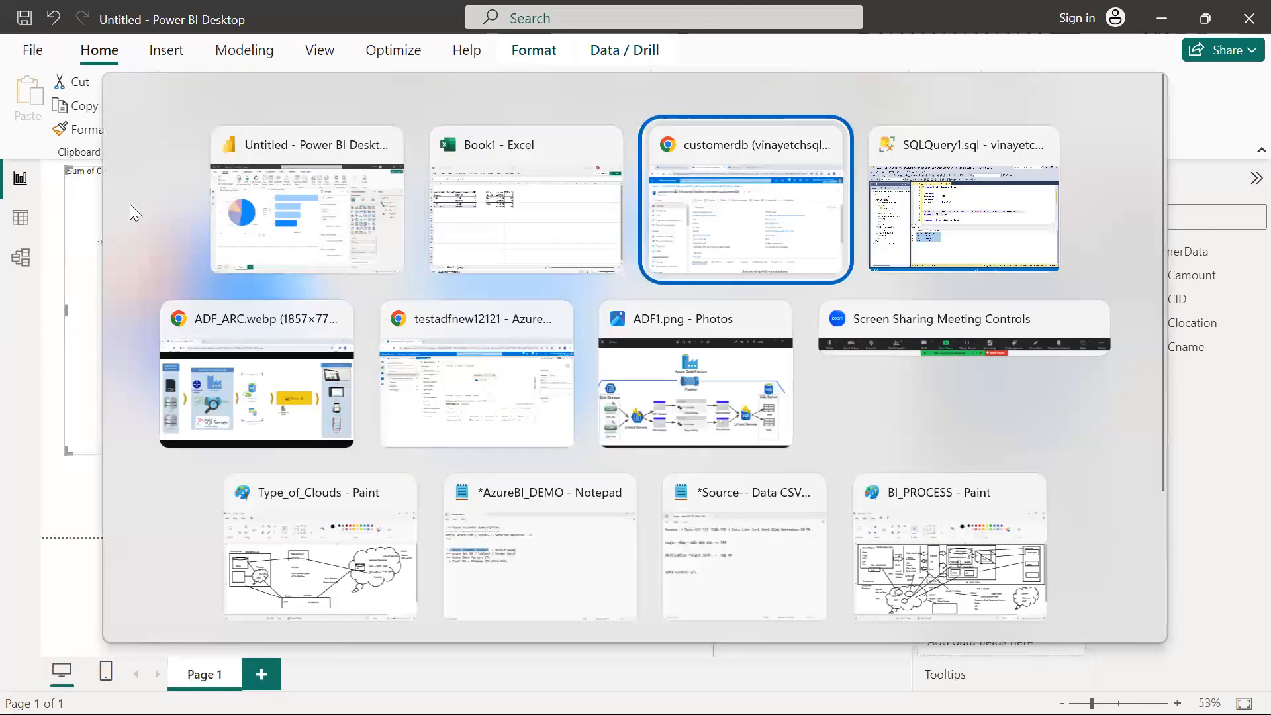
key("Escape")
key("ctrl+2")
left_click_drag(862, 335, 1056, 262)
left_click_drag(963, 370, 1074, 381)
left_click_drag(1000, 397, 1074, 464)
left_click_drag(985, 451, 1076, 521)
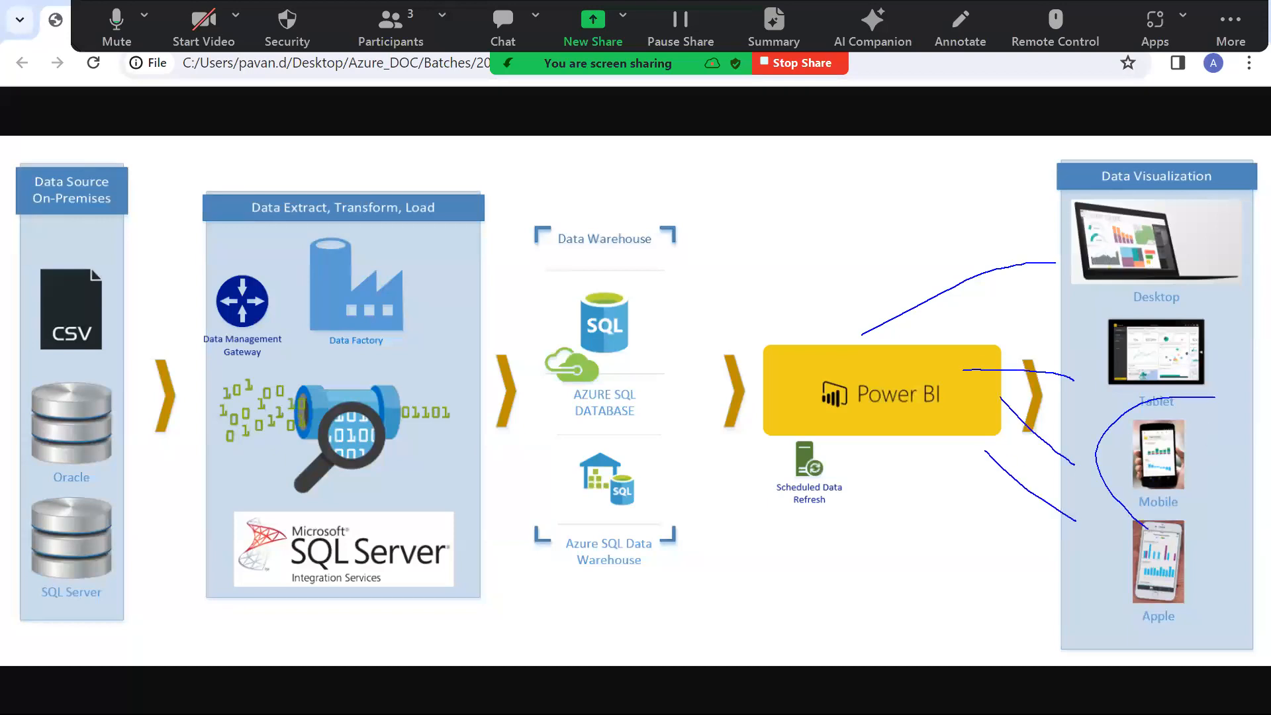